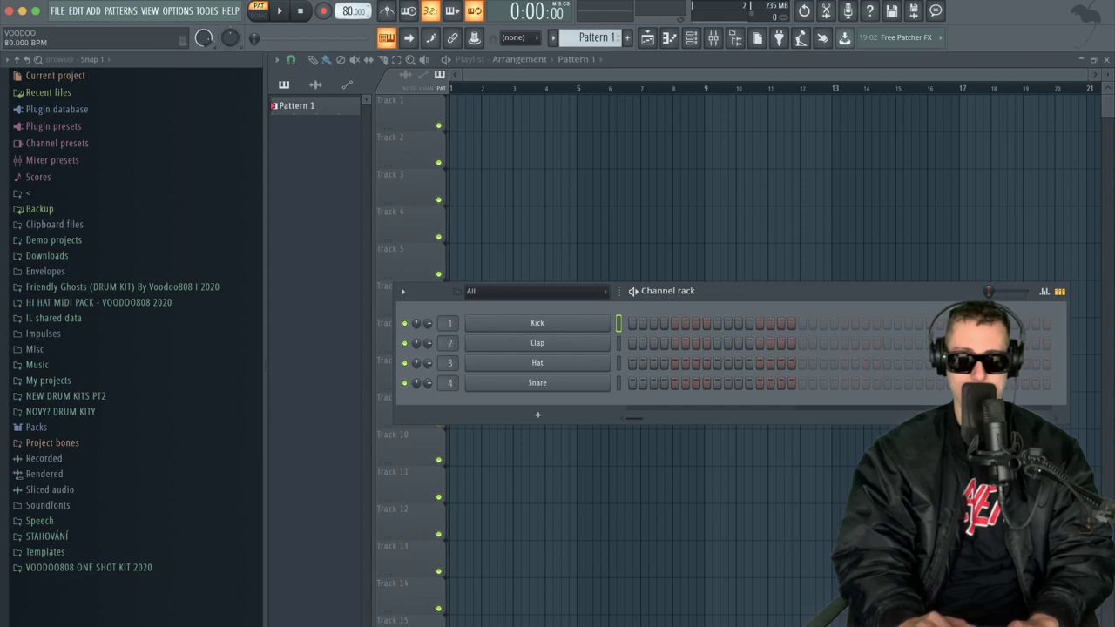
- Load the 808 - Hell sample from the Friendly Ghosts drum kit into the Kick channel and place a hit on step 1
click(104, 289)
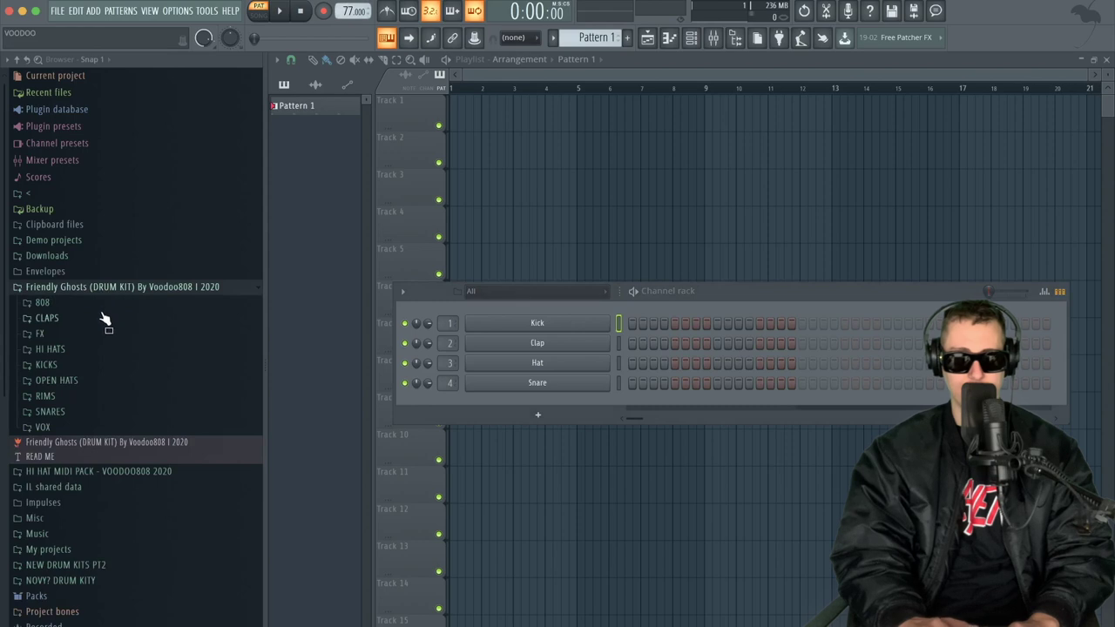
click(103, 305)
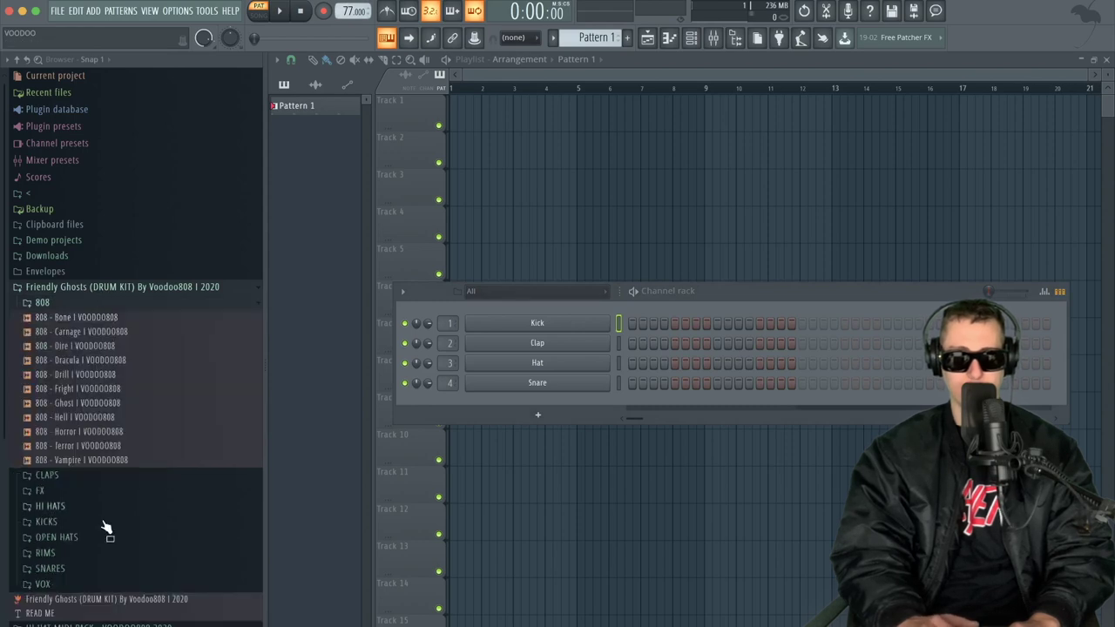
drag(567, 301, 560, 324)
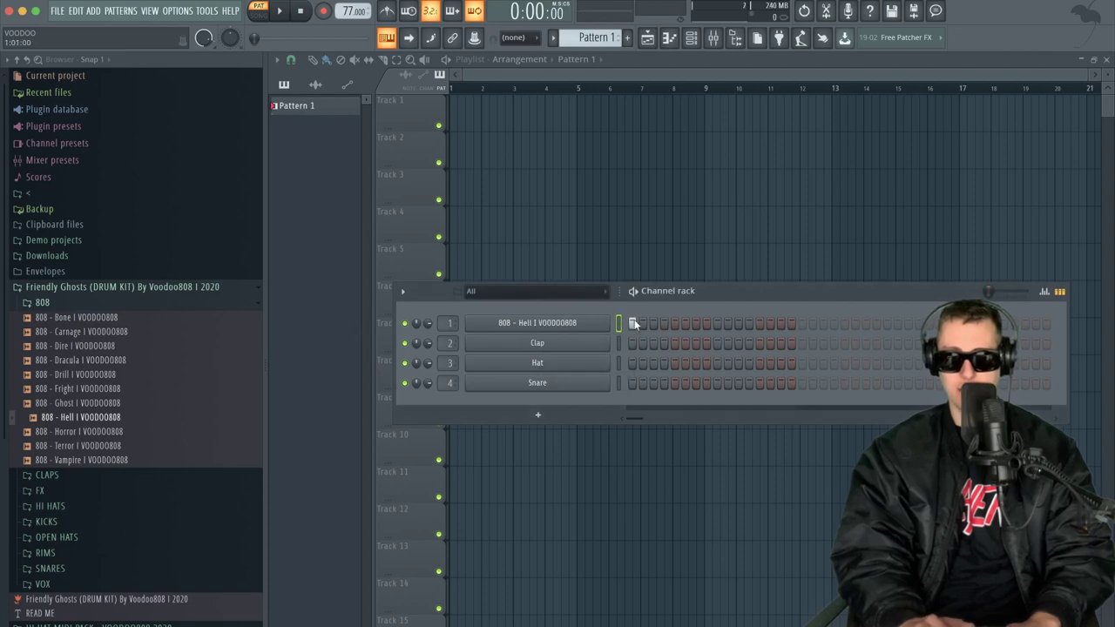
- Load the HI HAT - Haunting sample from the drum kit's HI HATS folder into the Clap channel
click(42, 305)
click(69, 318)
click(63, 319)
click(70, 348)
click(92, 380)
drag(99, 417, 580, 342)
- Fill all 16 steps of the HI HAT - Haunting channel and adjust the sample's length and quick fade out
right_click(582, 342)
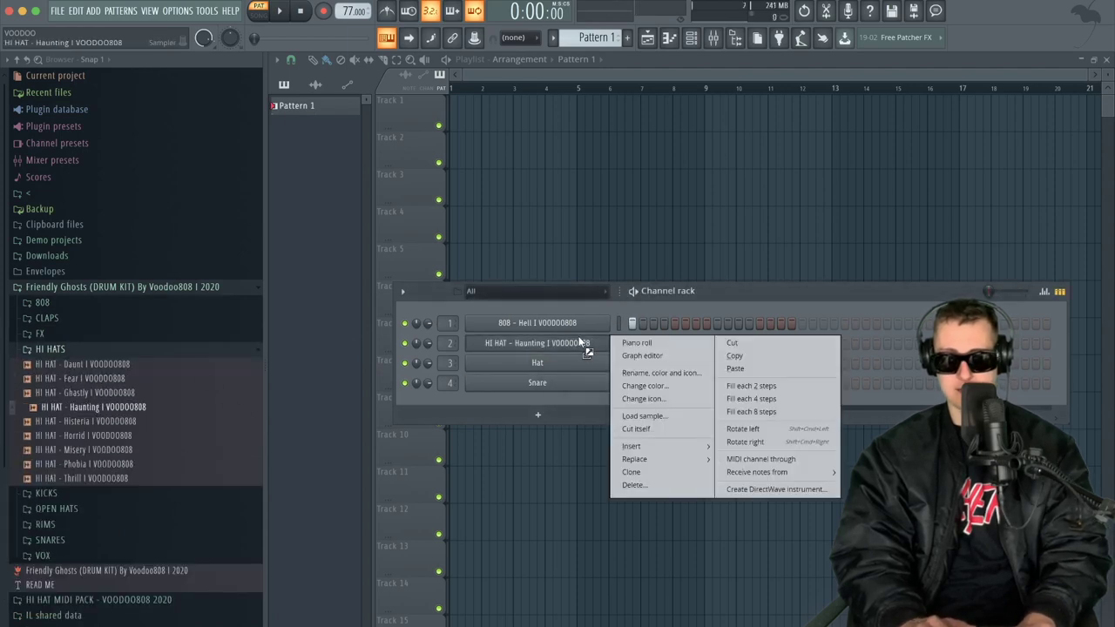
click(741, 386)
key(space)
drag(649, 346, 784, 343)
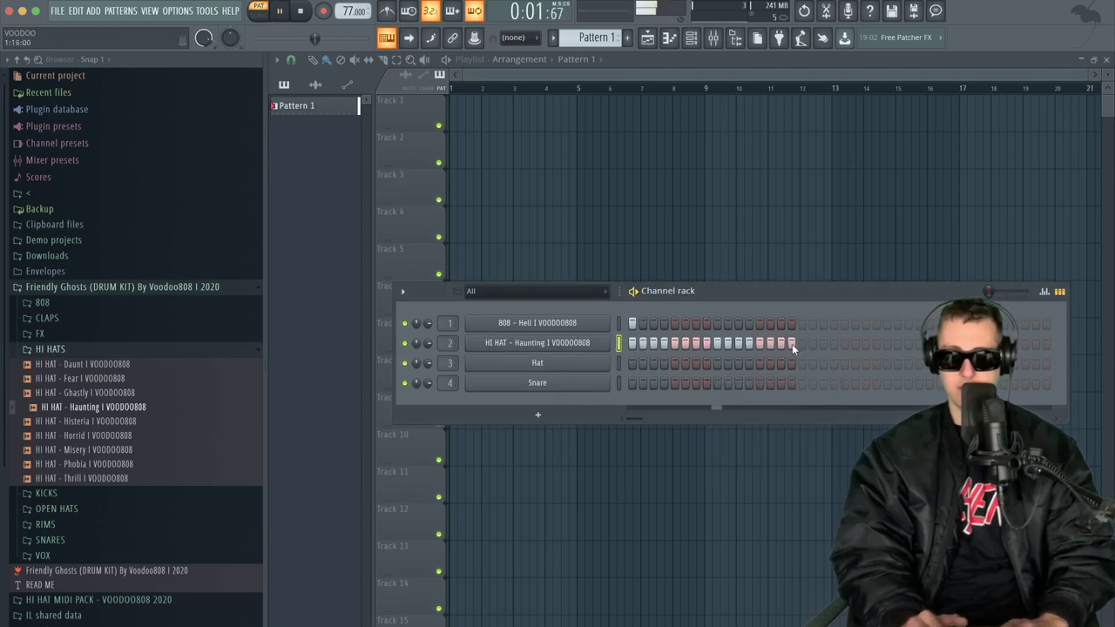
click(581, 345)
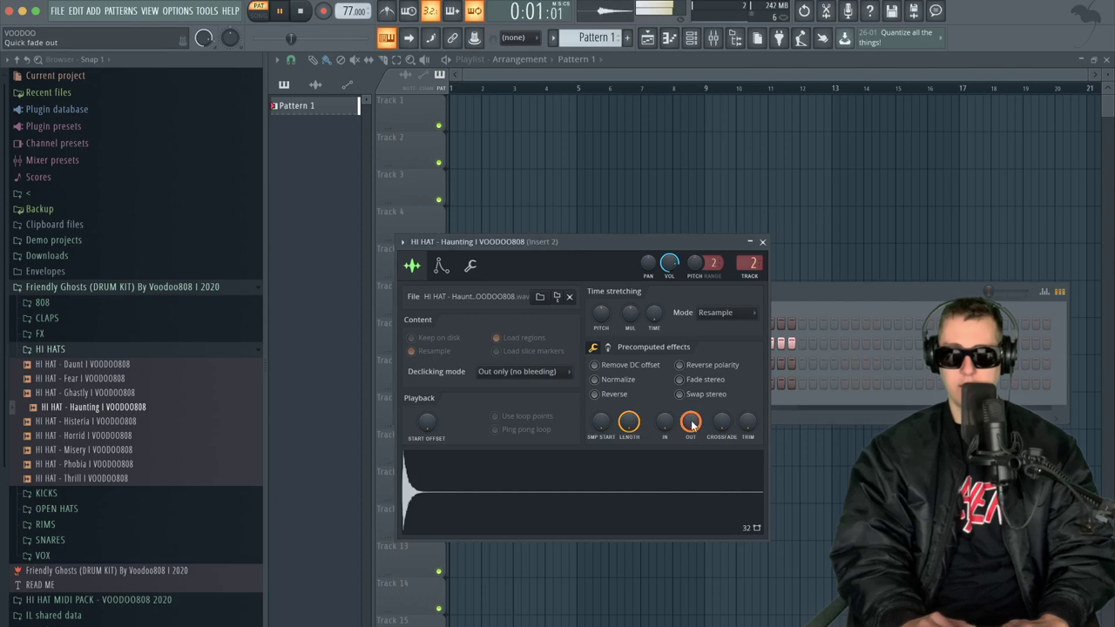
click(763, 243)
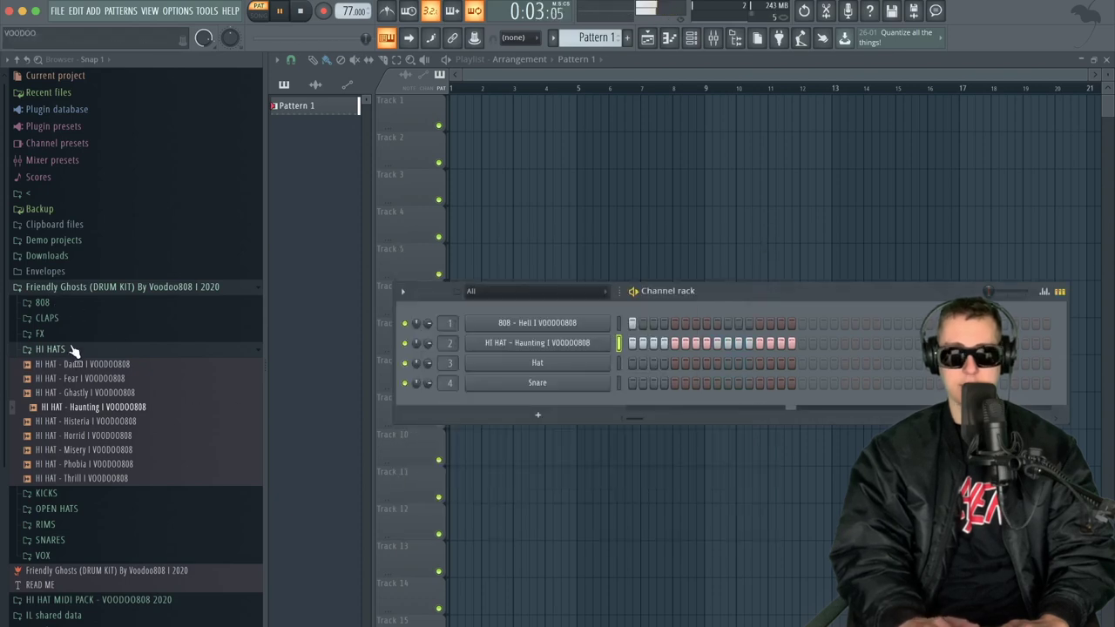
- Load the RIM - The Thing sample into the Hat channel and adjust its length and quick fade out
click(69, 350)
click(70, 397)
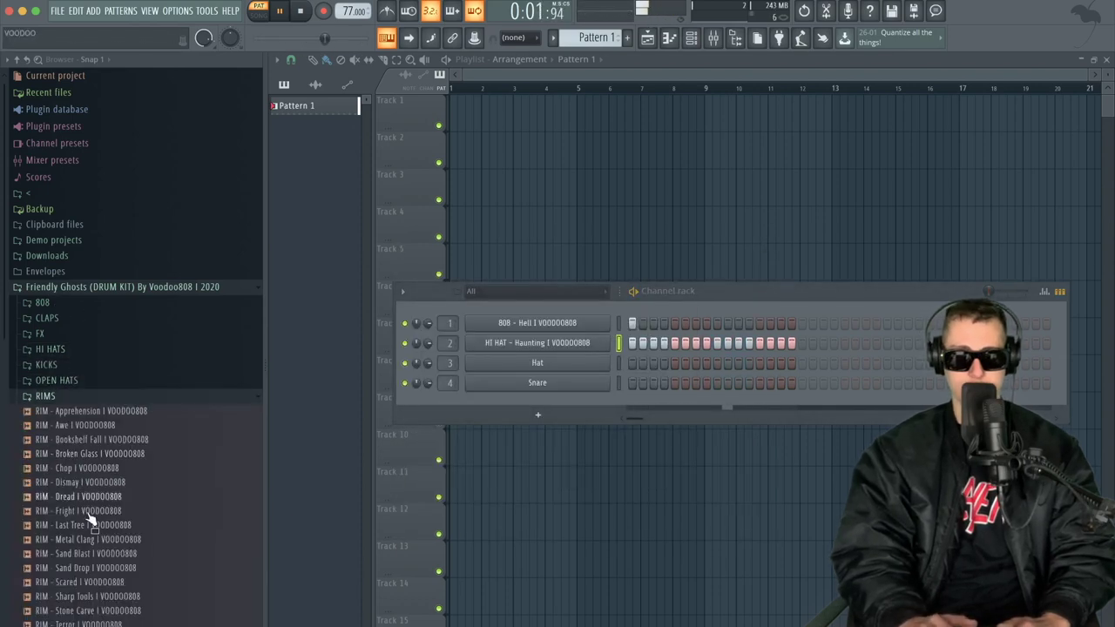
scroll(122, 594, down, 2)
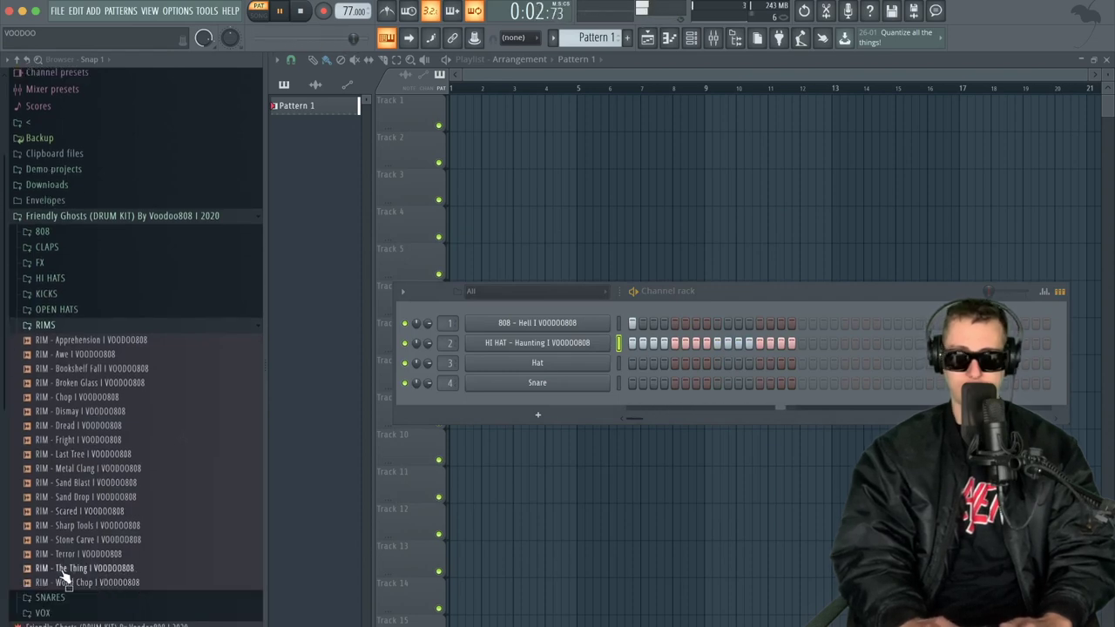
drag(62, 577, 561, 367)
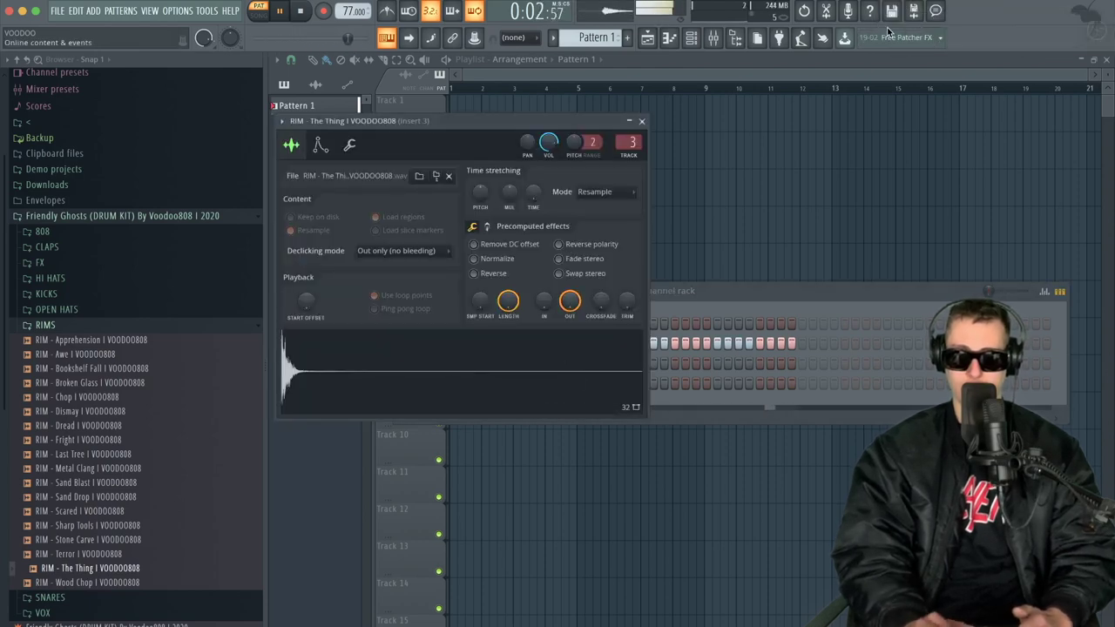
click(767, 279)
right_click(776, 269)
click(691, 39)
click(674, 383)
click(759, 383)
key(space)
right_click(674, 383)
right_click(759, 384)
- Place hits on steps 5 and 13 of the RIM - The Thing channel and play the pattern
click(673, 362)
key(space)
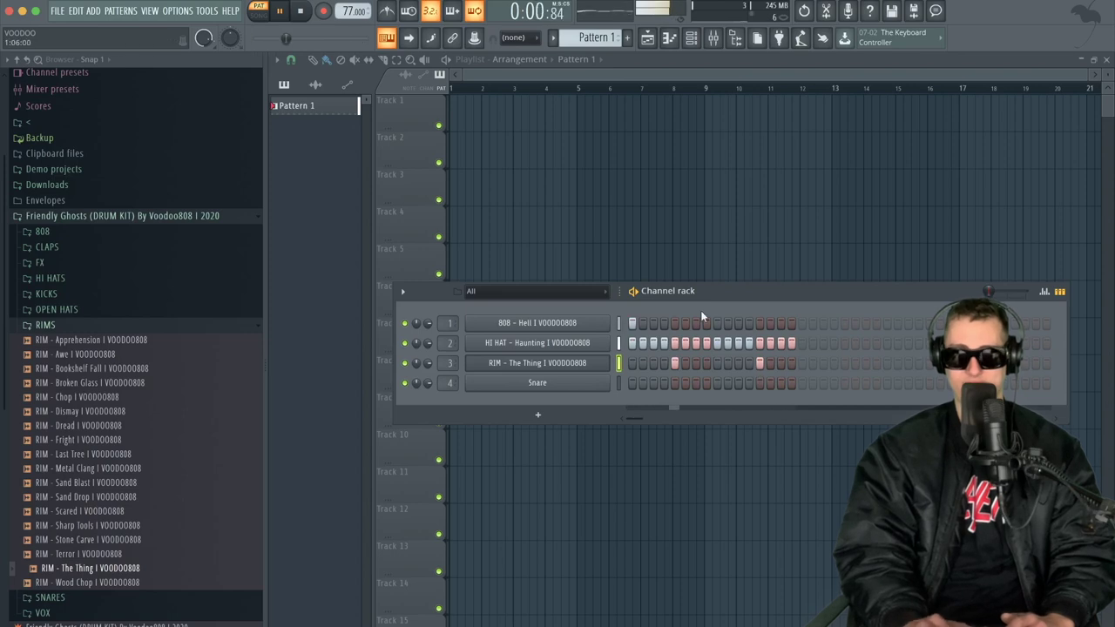
- Try extra hits on steps 11 and 14 of the 808 - Hell channel
click(728, 323)
click(730, 323)
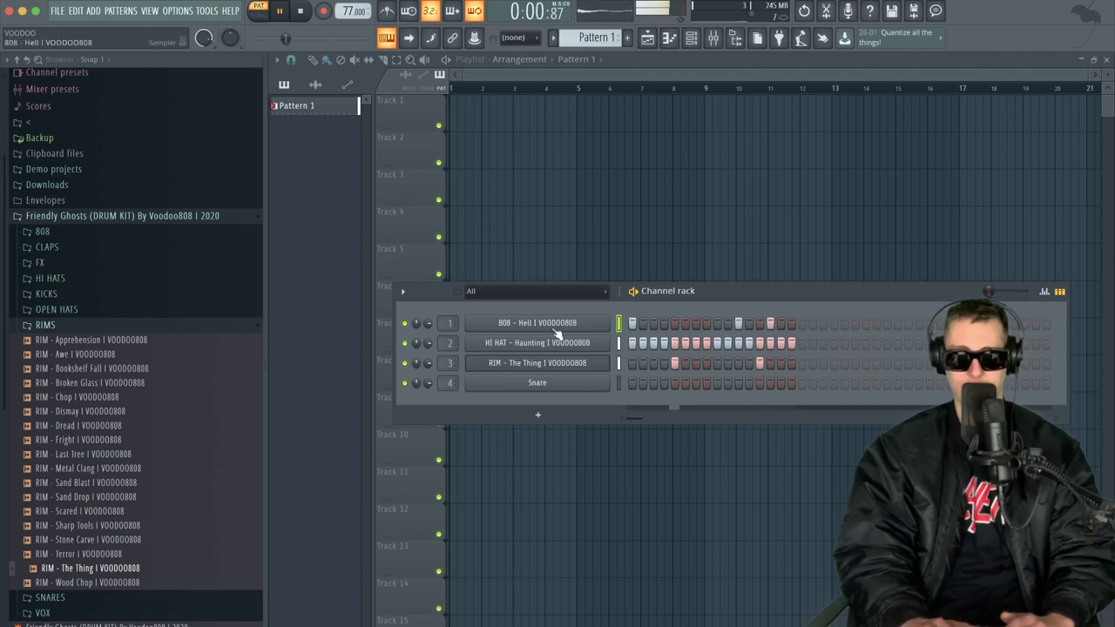
key(space)
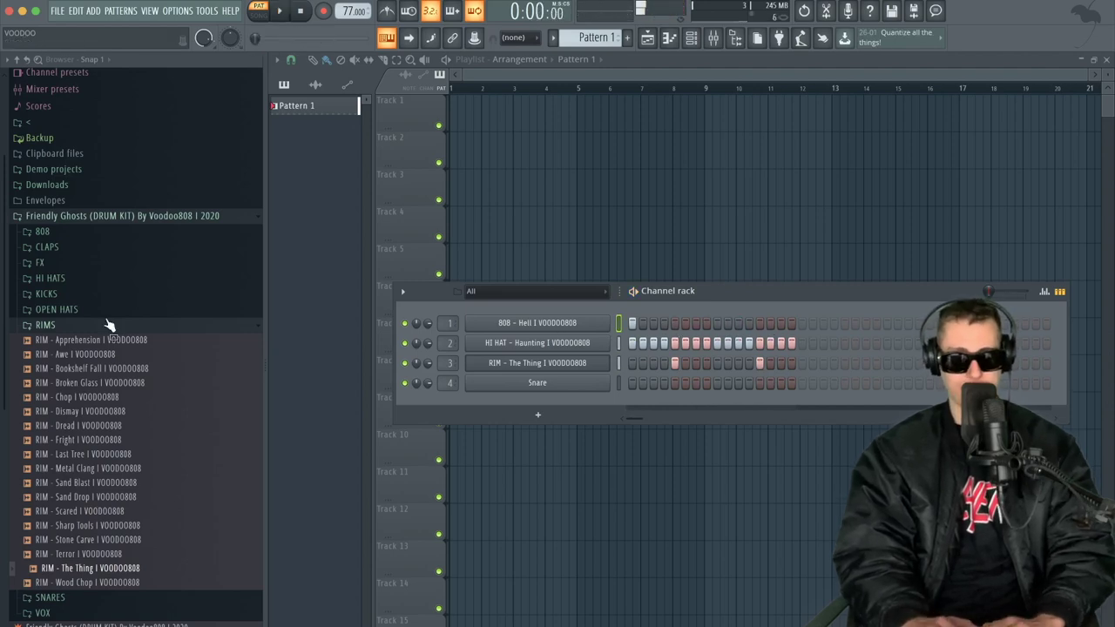
- Load Key 29 (Piano) from the KEYS folder of the Friendly Aliens one shot kit into the Snare channel
click(64, 327)
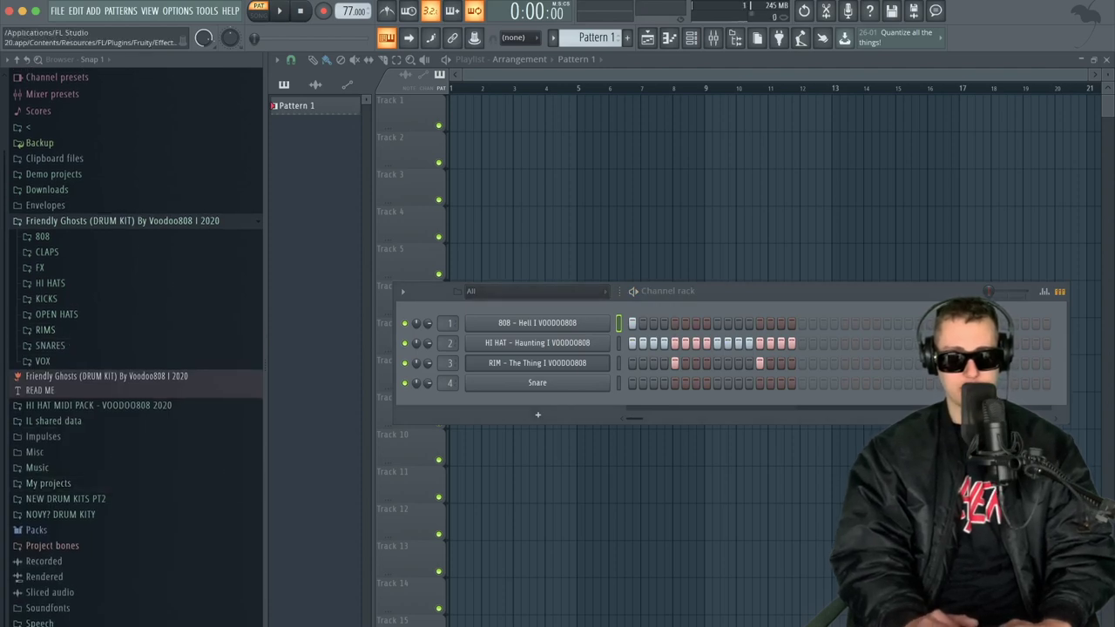
scroll(131, 349, down, 3)
click(126, 624)
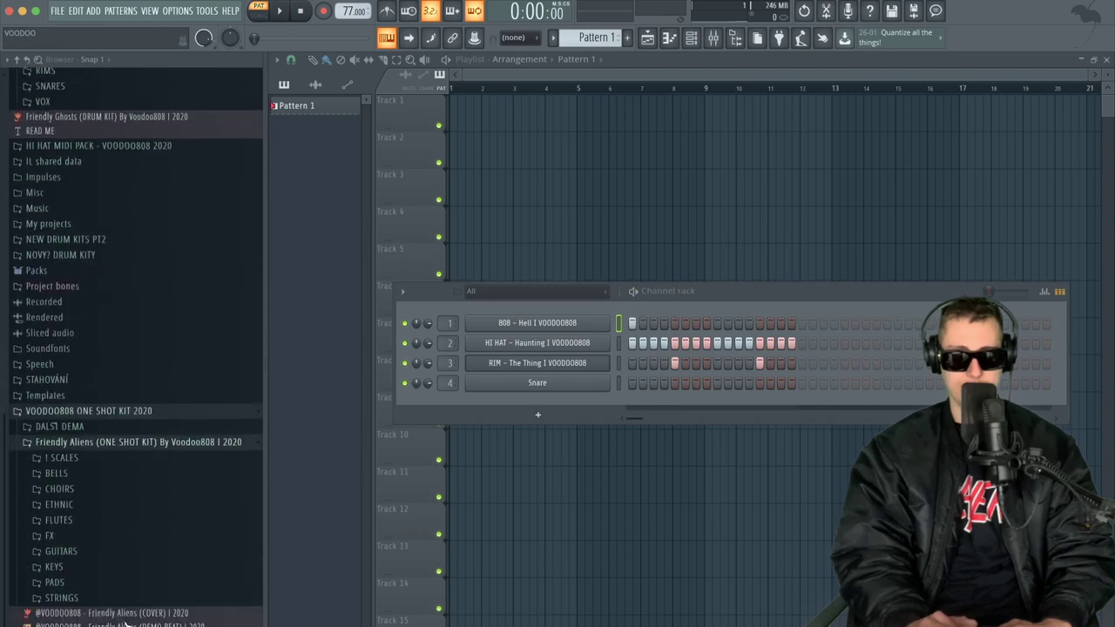
click(89, 477)
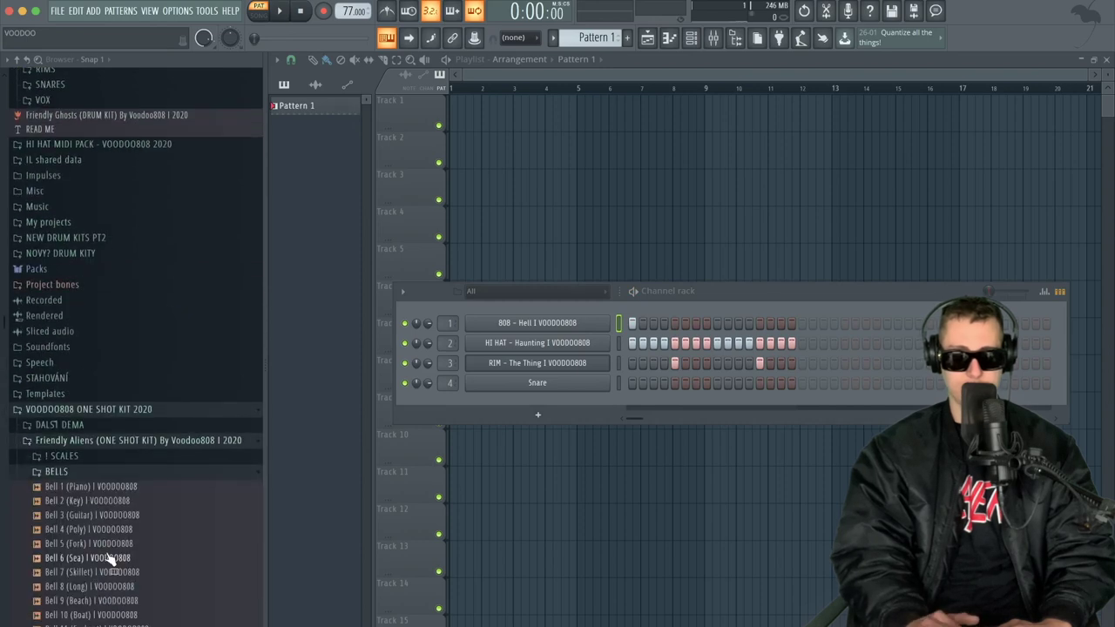
scroll(106, 560, down, 10)
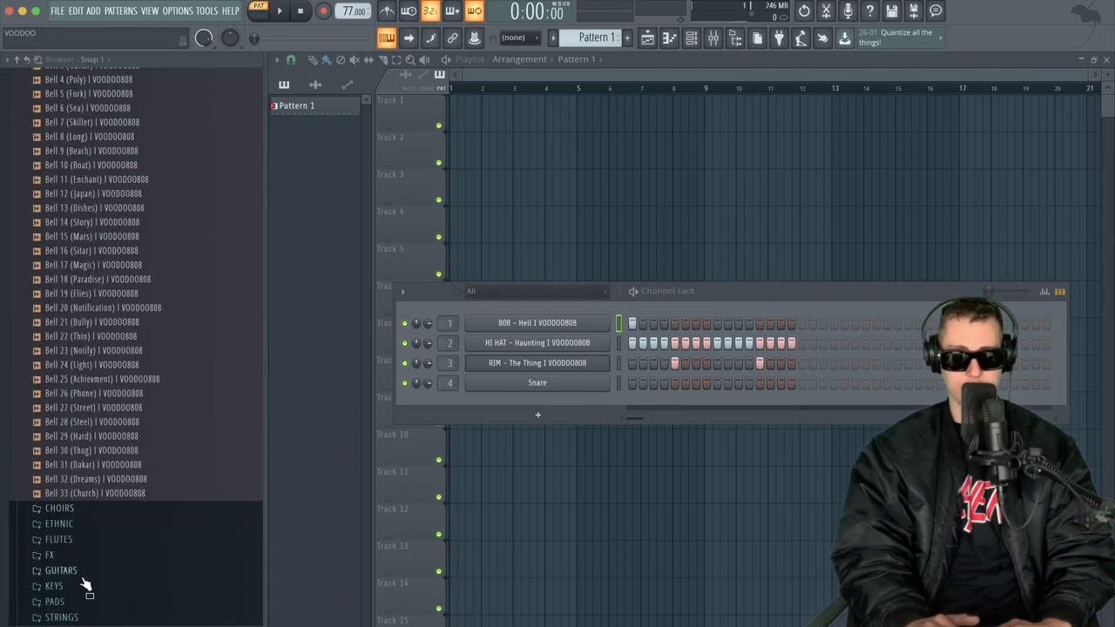
click(77, 588)
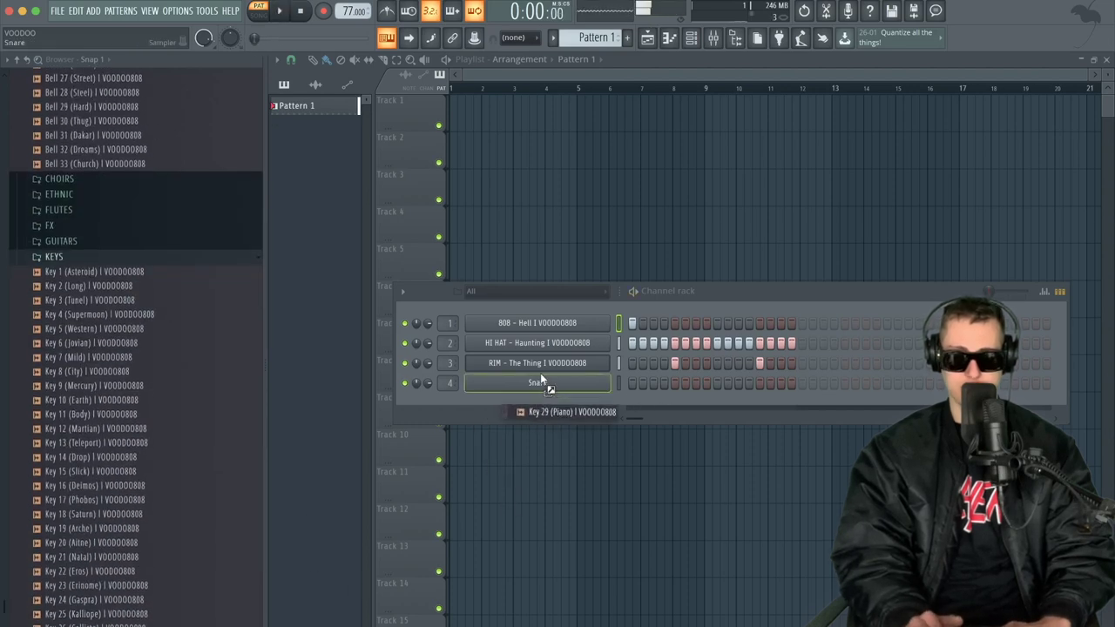
drag(540, 379, 540, 382)
scroll(137, 486, down, 3)
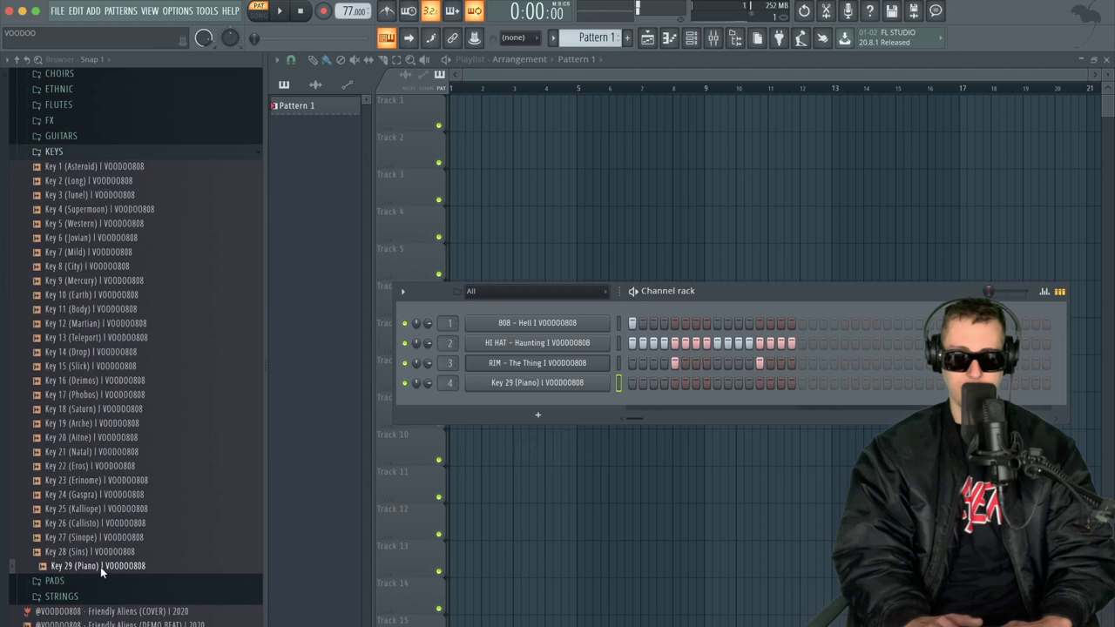
- Draw one-bar C5 and C4 notes at the start of the Key 29 (Piano) channel's piano roll
right_click(552, 387)
click(622, 383)
scroll(363, 201, down, 3)
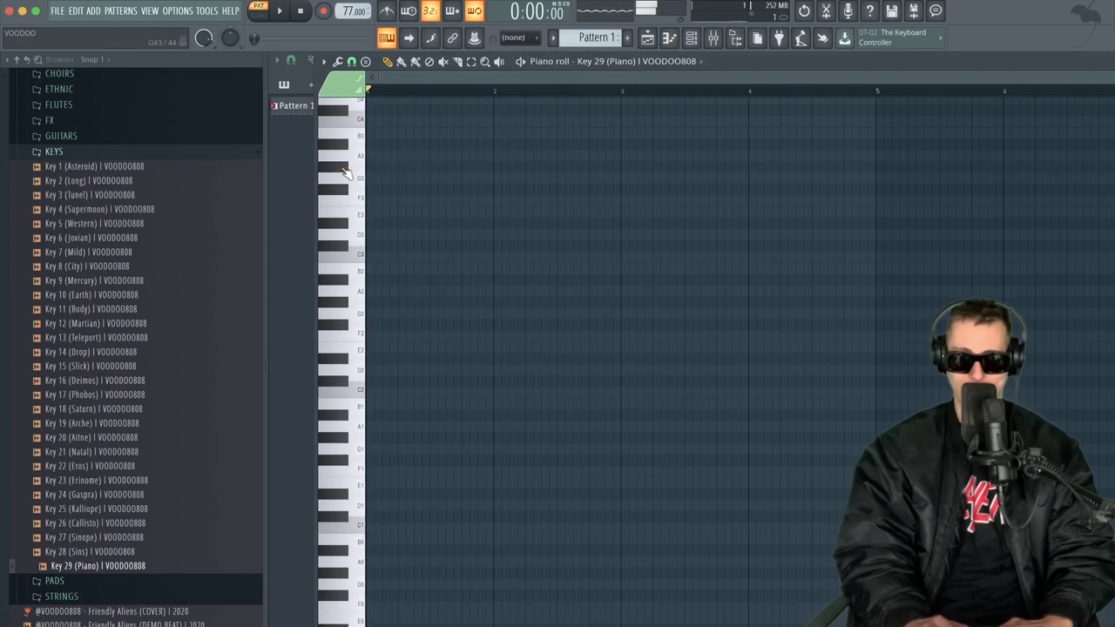
scroll(513, 224, up, 10)
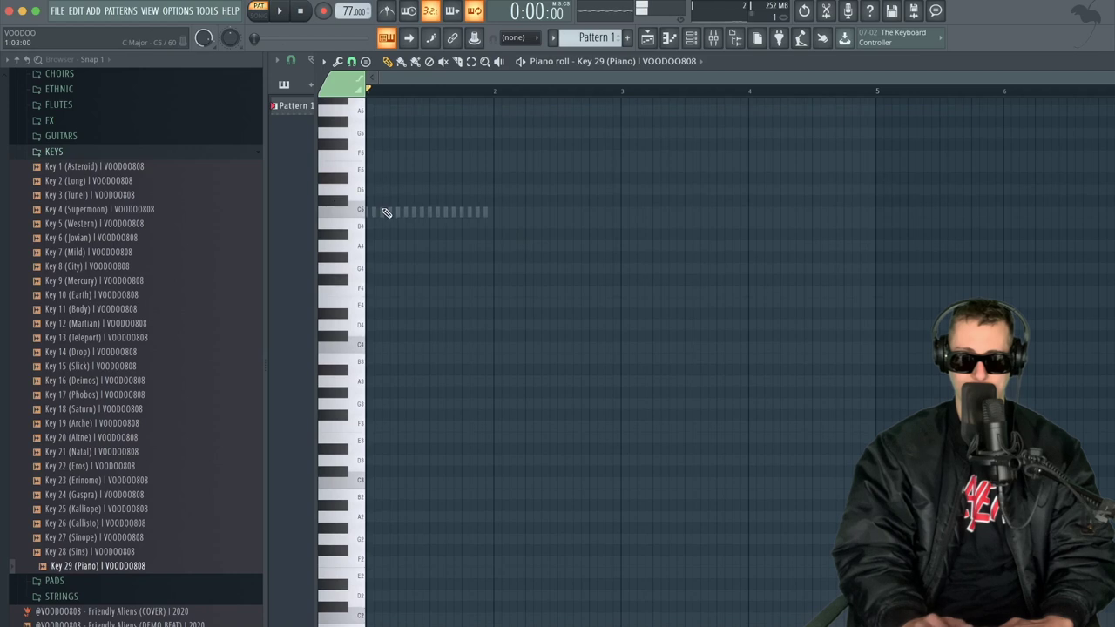
scroll(481, 226, up, 3)
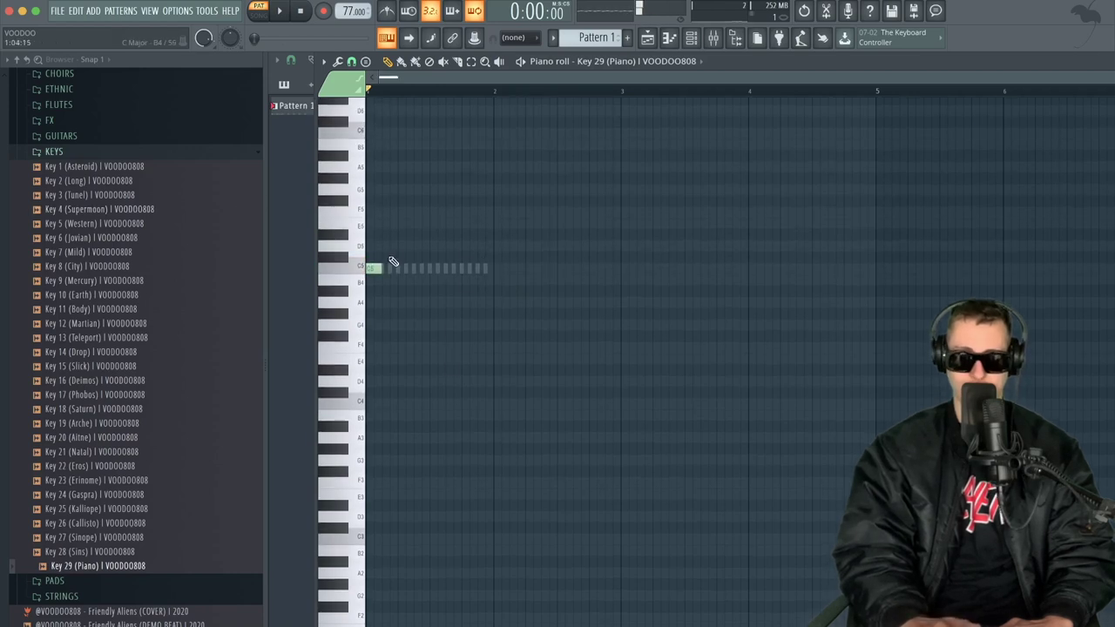
drag(381, 268, 481, 268)
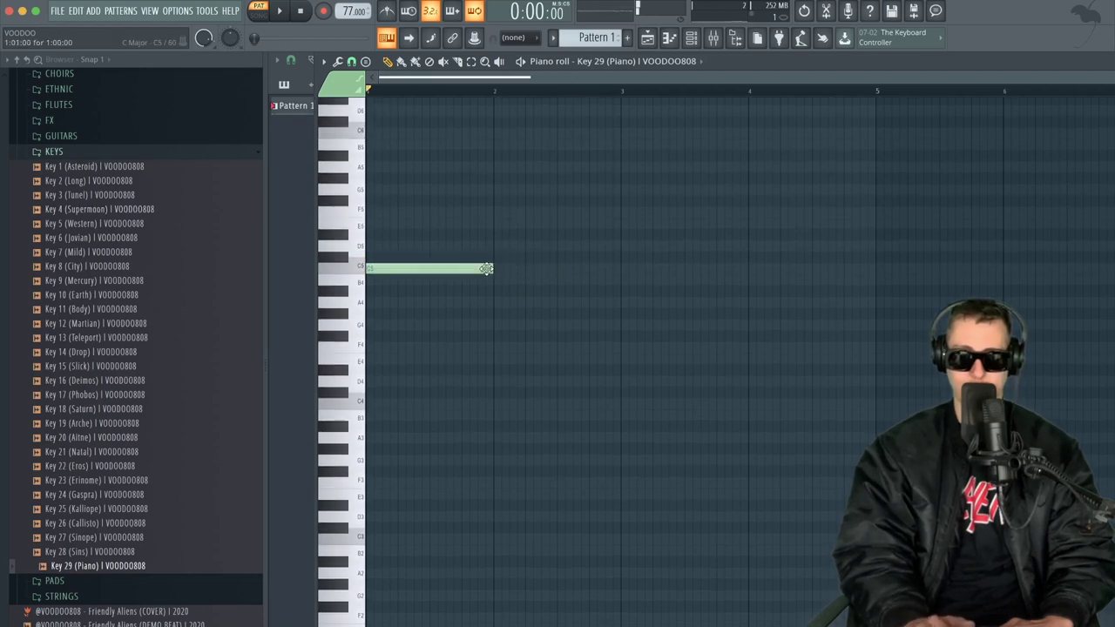
click(376, 401)
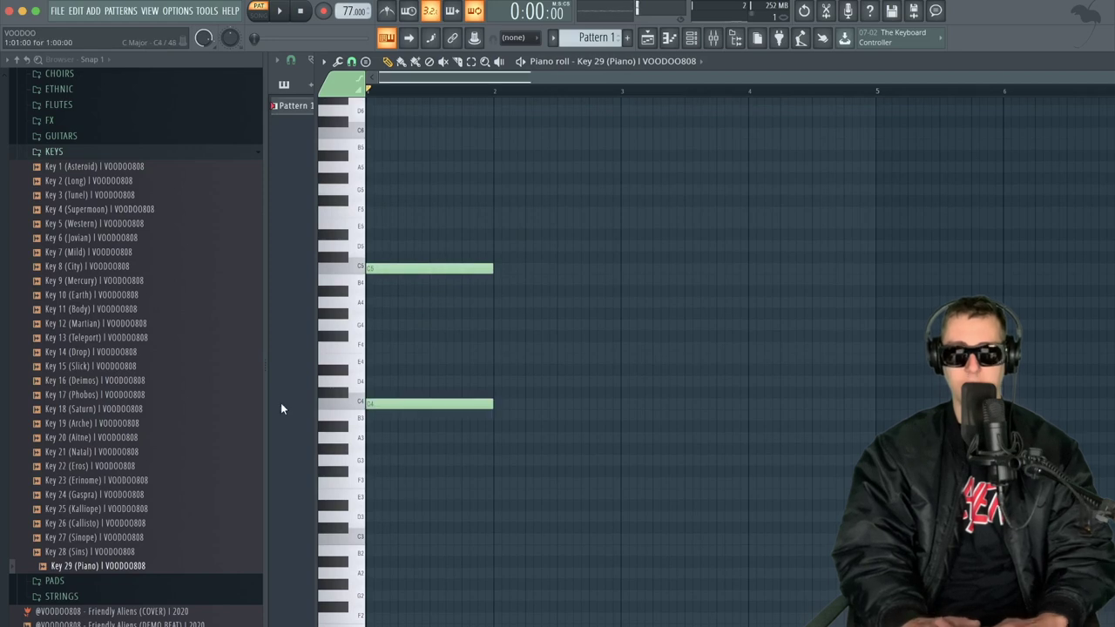
- Mute the 808 - Hell channel and return to the piano notes
key(space)
key(F6)
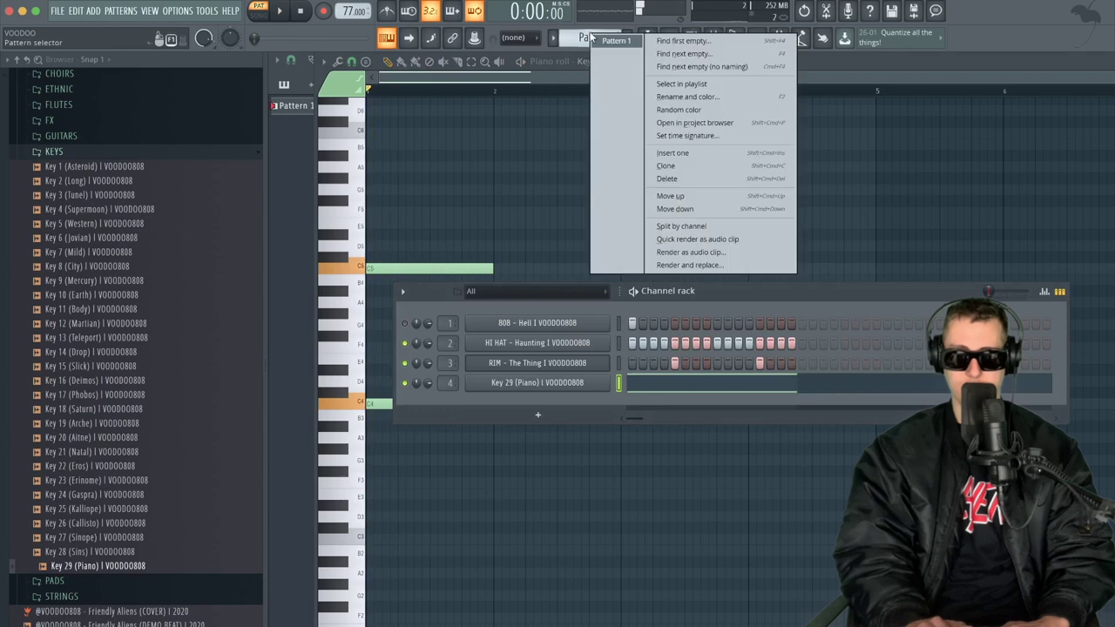
scroll(387, 208, up, 4)
key(F6)
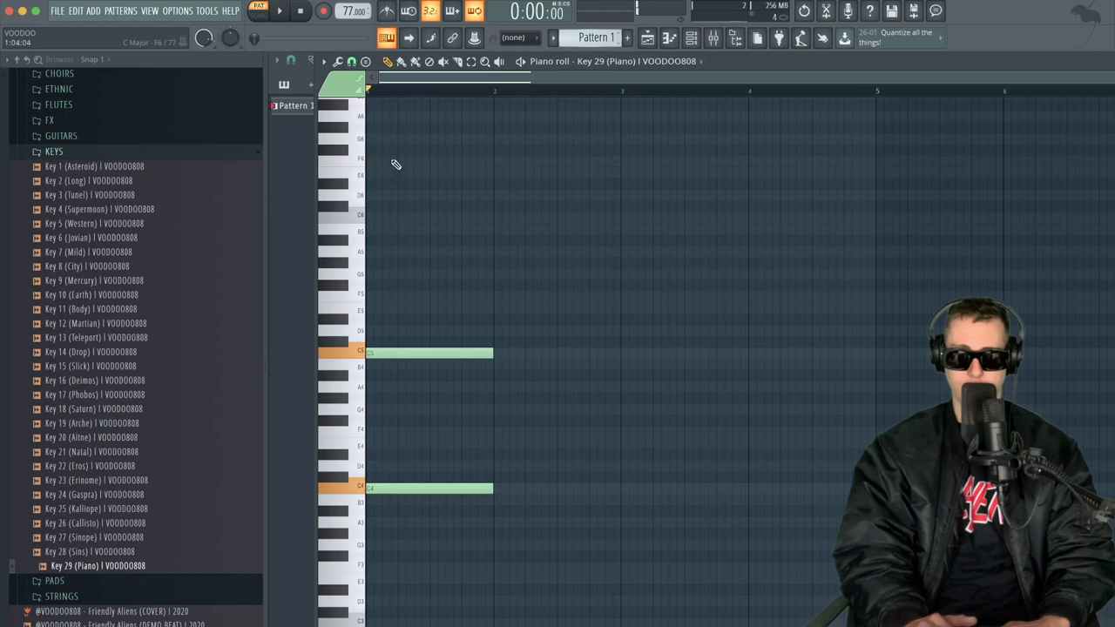
- Add one-step F6 and G6 melody notes at steps 2 and 3 of the piano part, and play it
key(space)
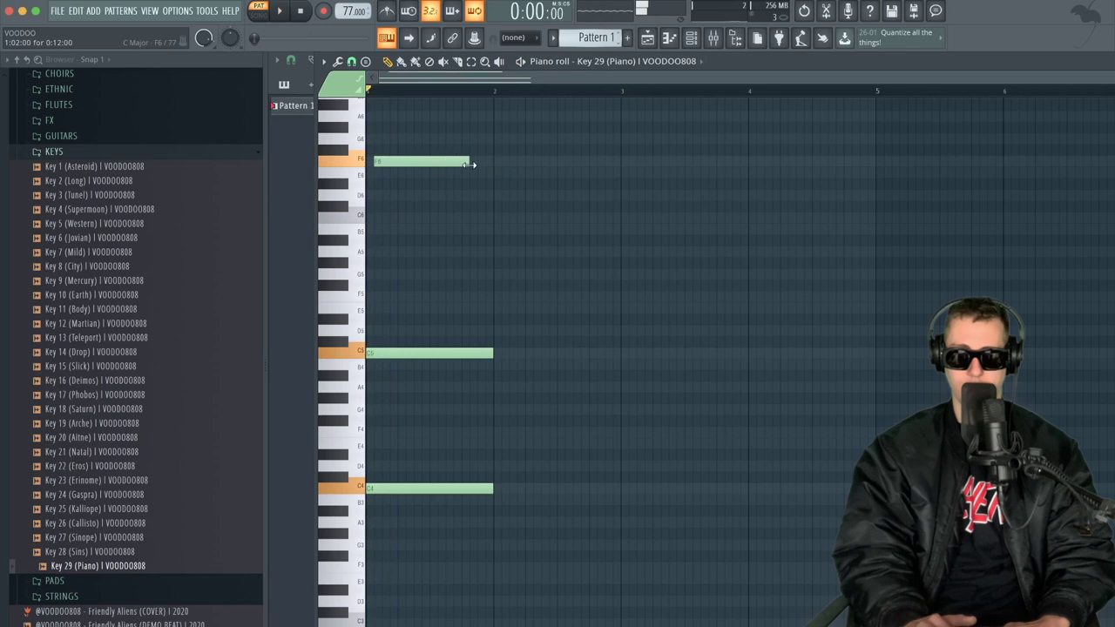
drag(471, 164, 380, 163)
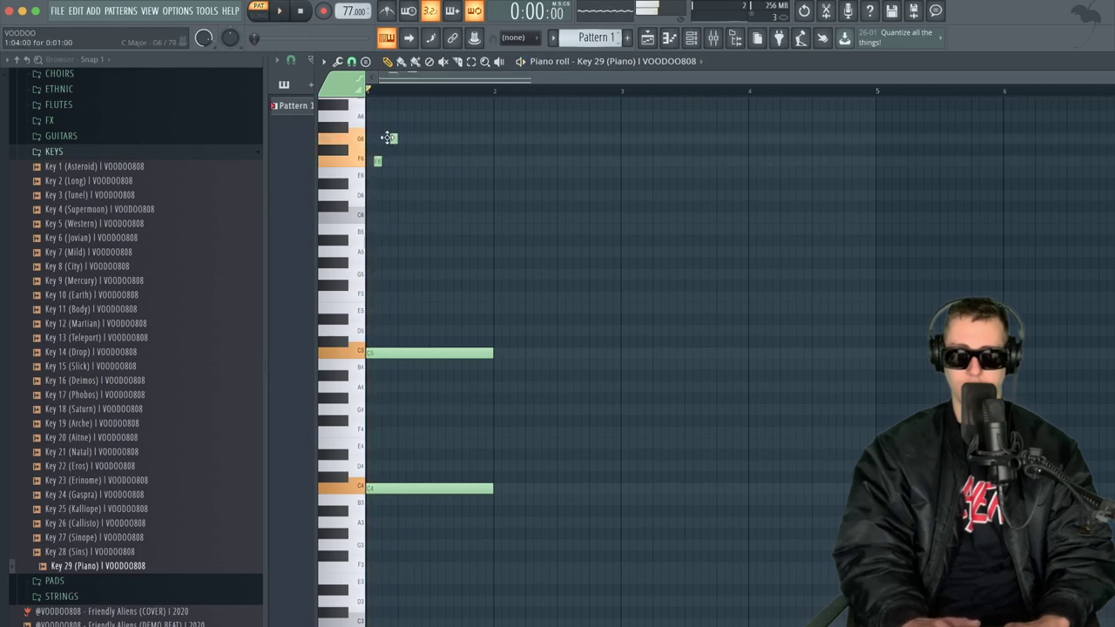
key(space)
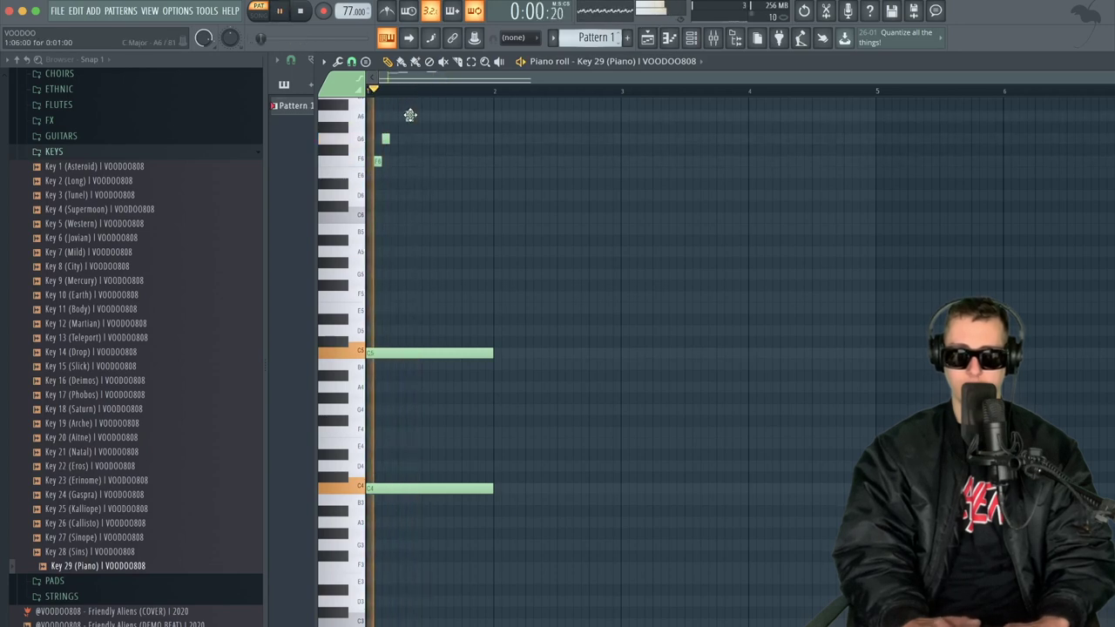
- Continue the piano melody with one-step notes G#6, F6, C#6, A#5 and C6 at steps 7, 11, 13, 14 and 15
click(417, 127)
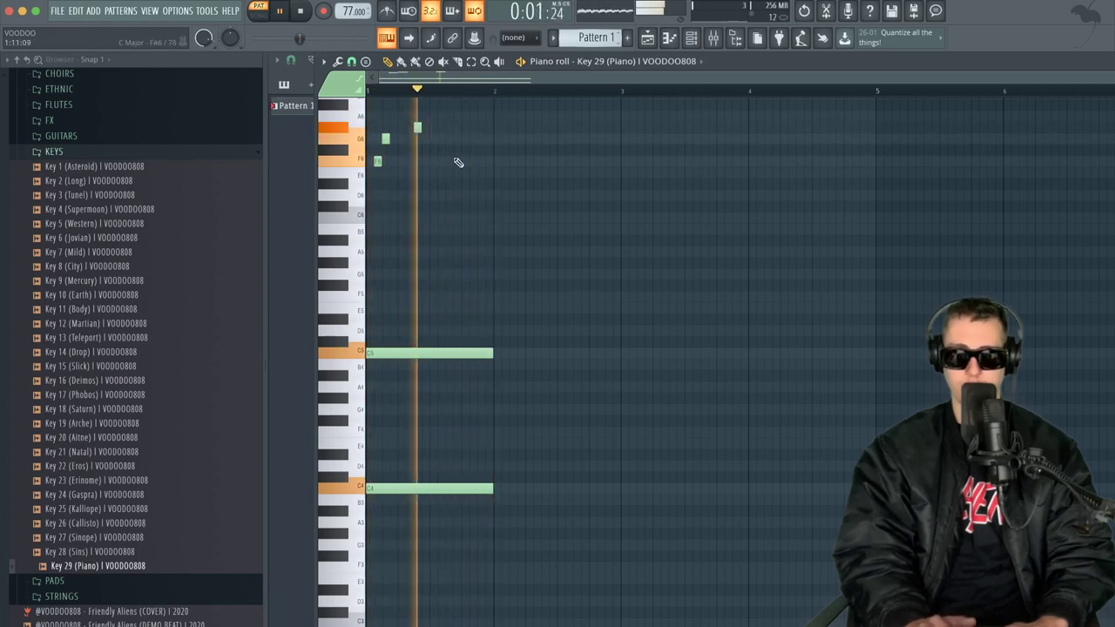
click(449, 160)
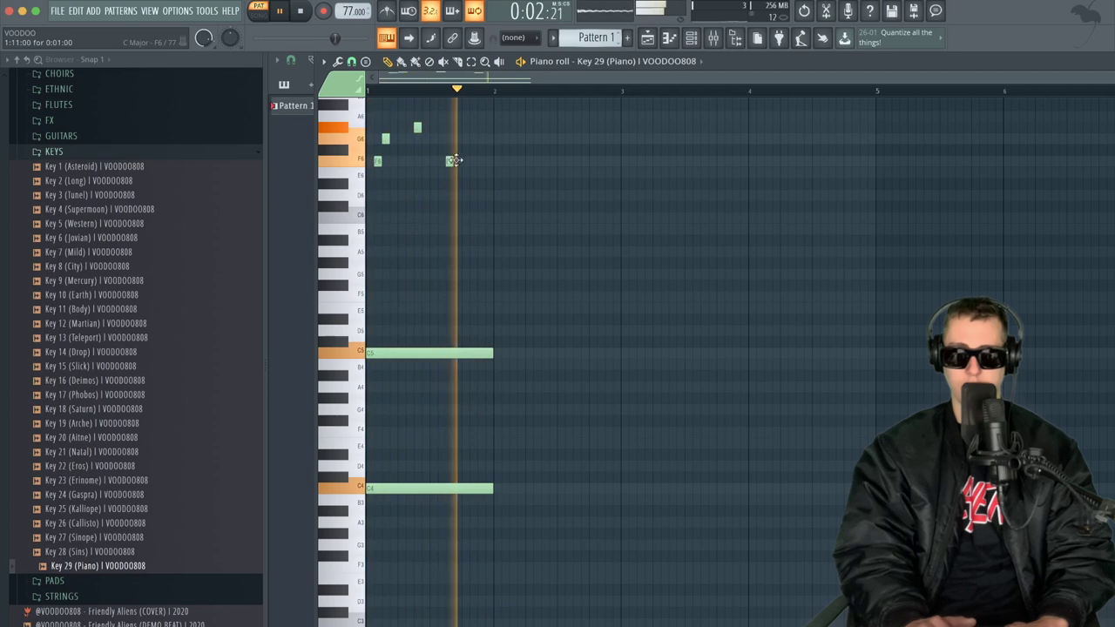
click(463, 206)
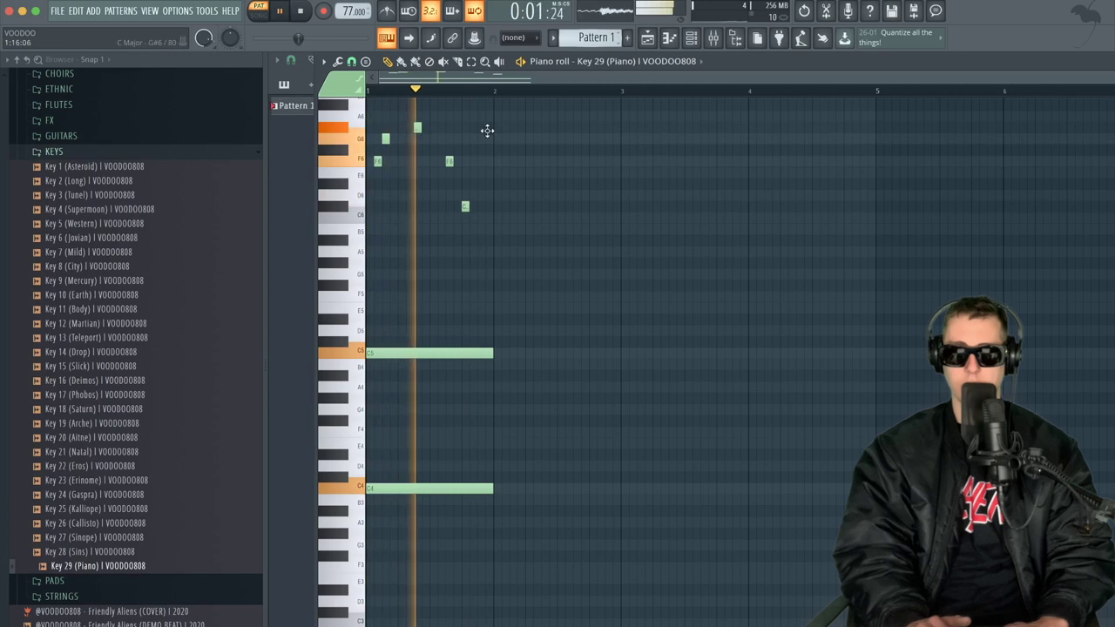
key(space)
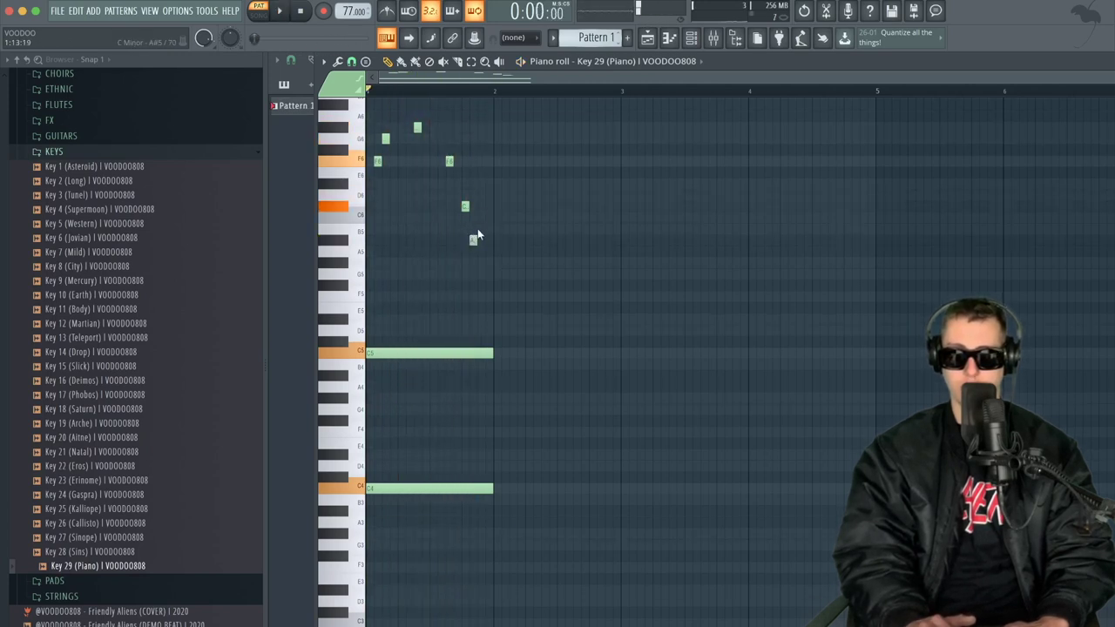
click(479, 217)
key(space)
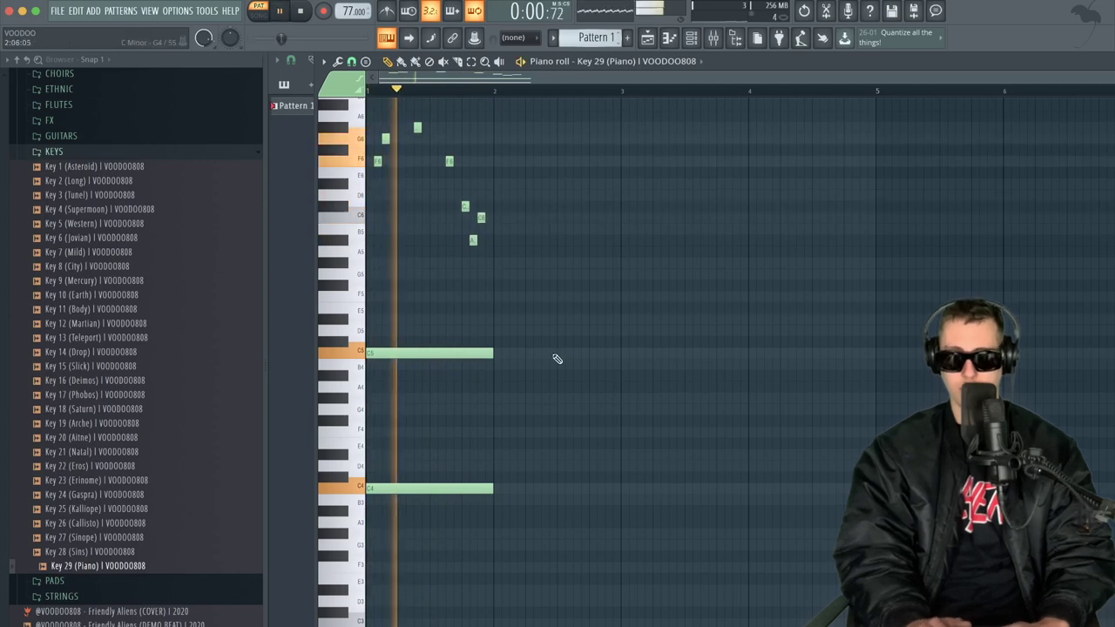
- Enlarge the note-property lane and randomize the pan, velocity and release of all piano notes, with release at 24%
drag(566, 625, 562, 500)
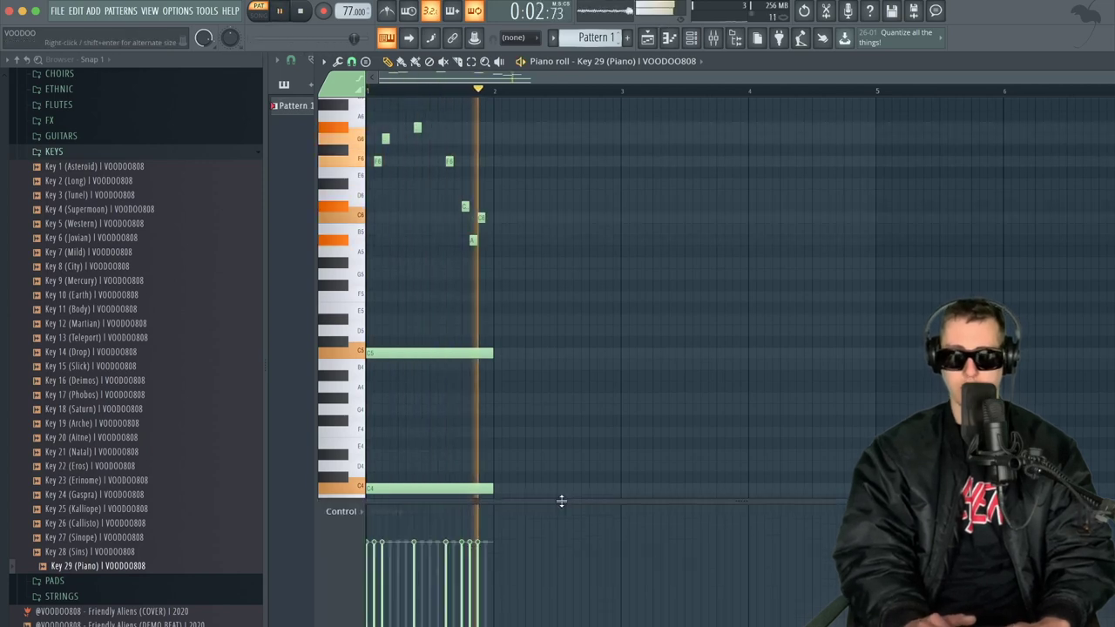
scroll(561, 500, down, 3)
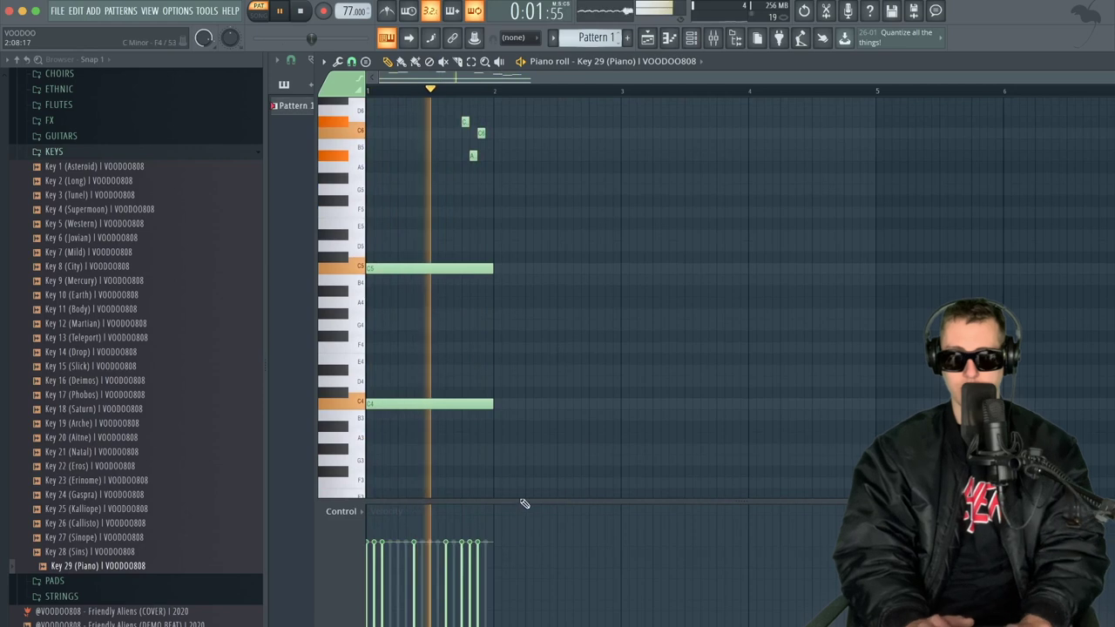
key(space)
key(ctrl+a)
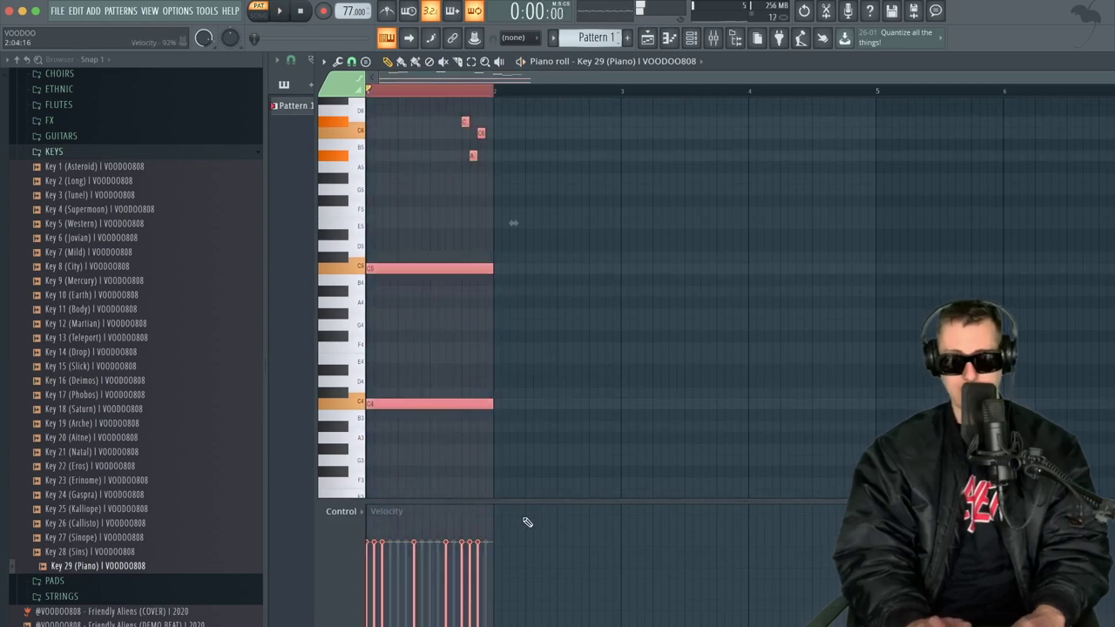
key(alt+r)
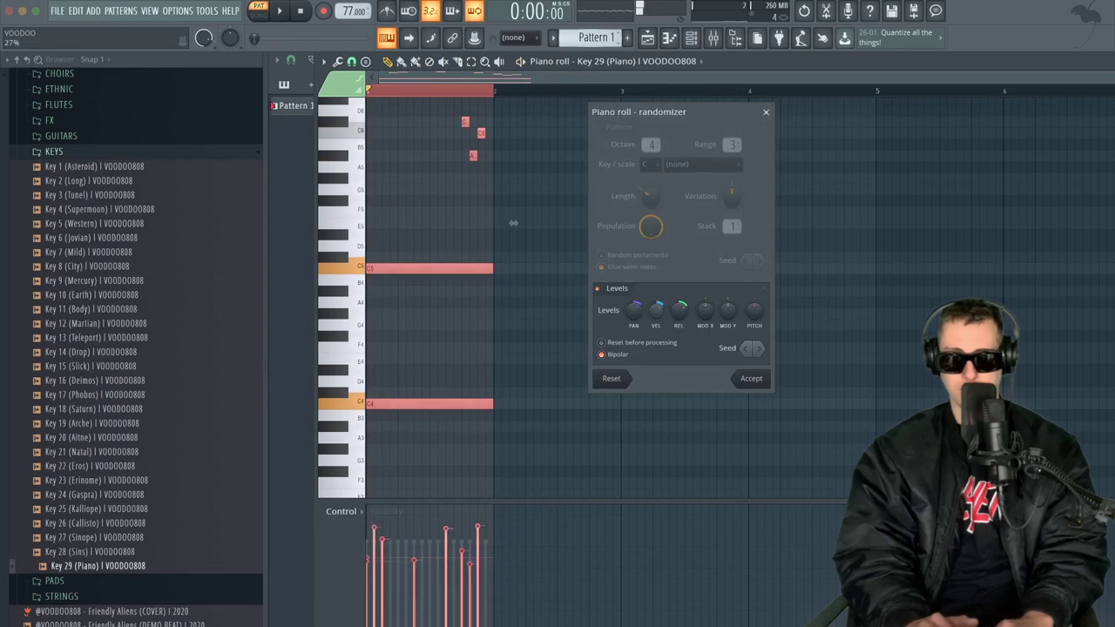
drag(666, 313, 666, 348)
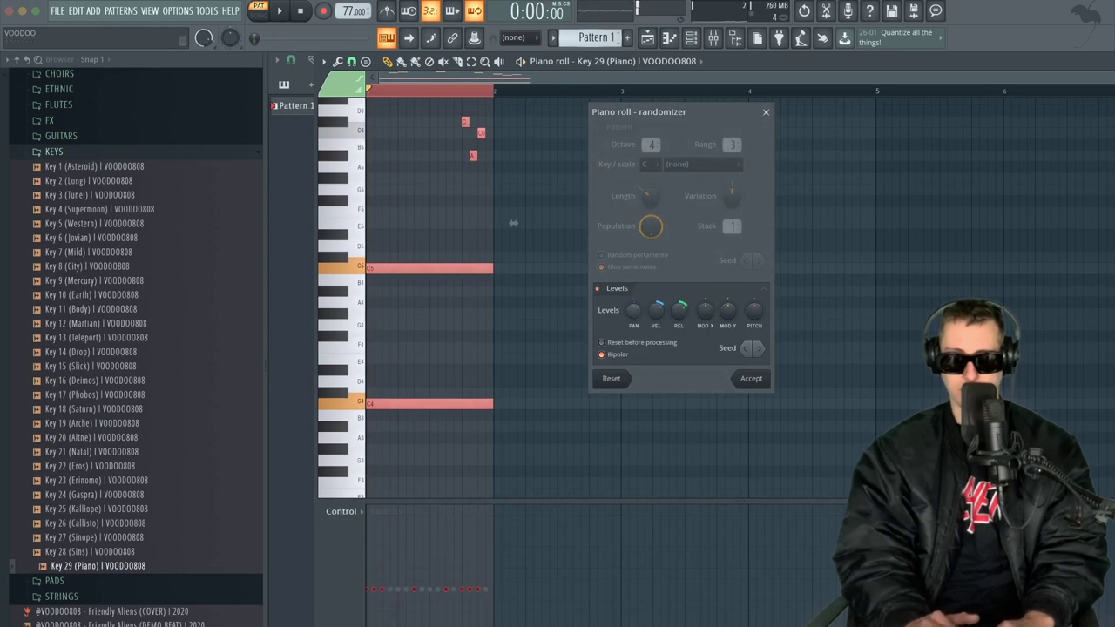
key(space)
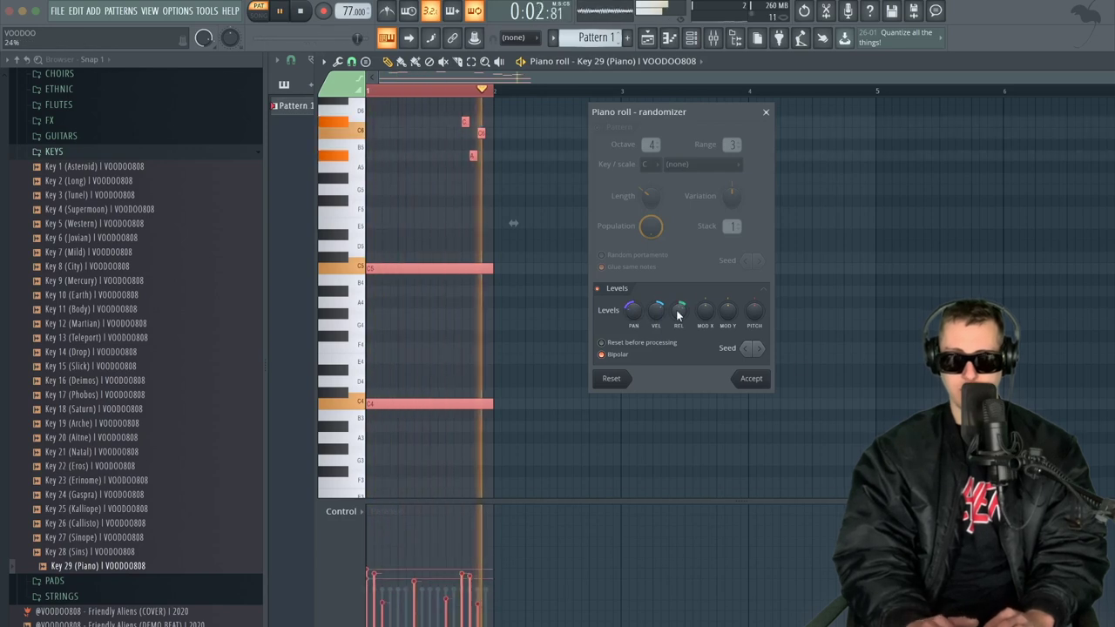
click(765, 381)
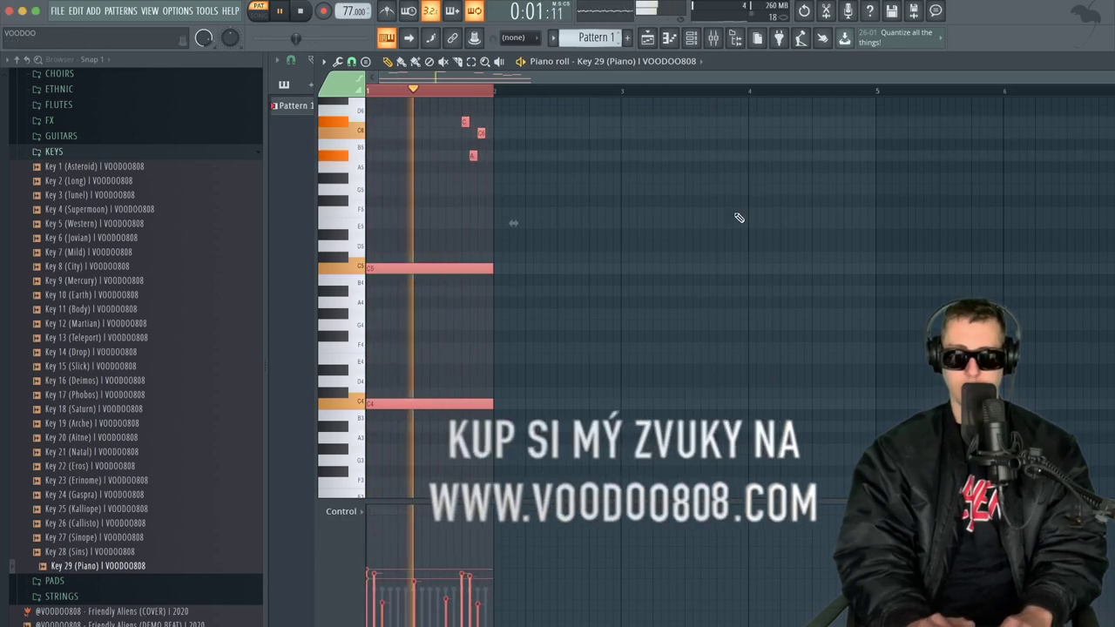
- Transpose all piano notes down one octave and play the pattern
click(690, 39)
click(690, 39)
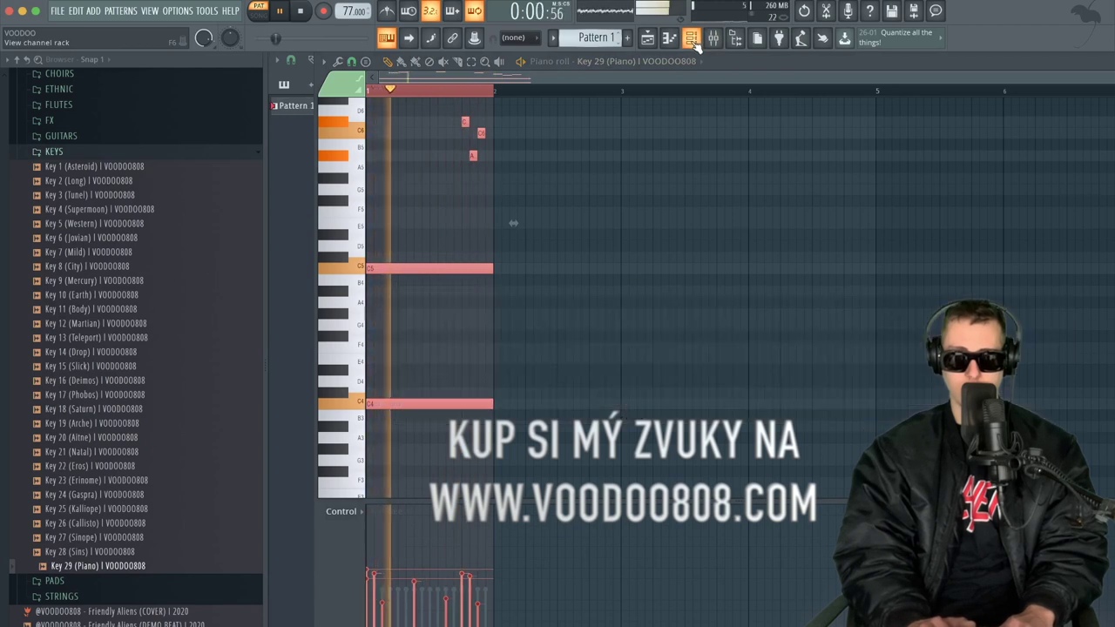
click(597, 285)
key(space)
key(ctrl+a)
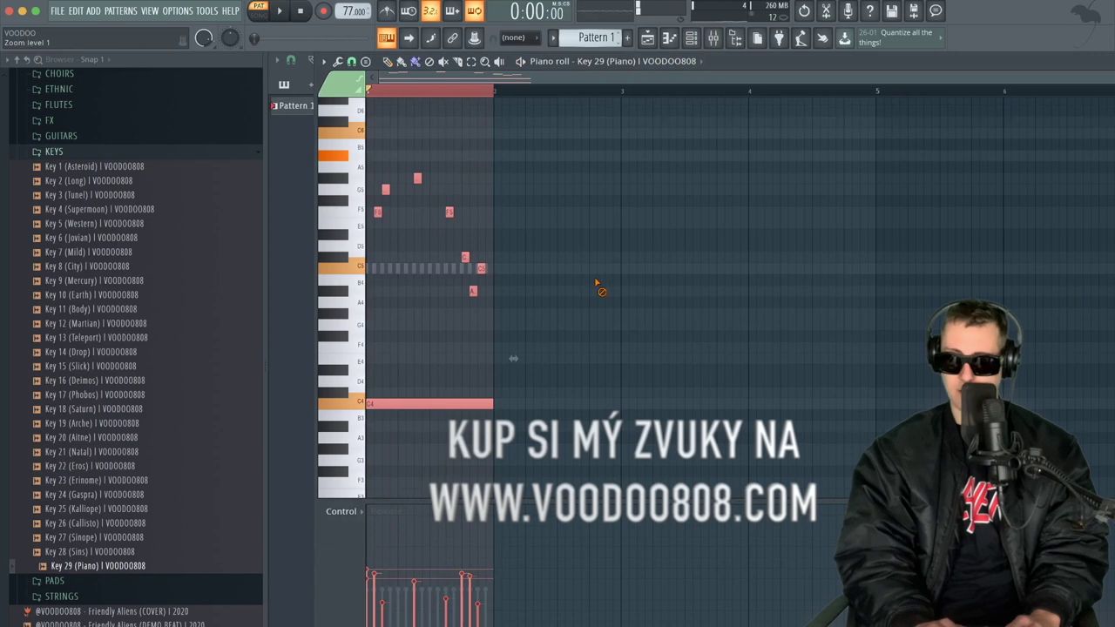
key(space)
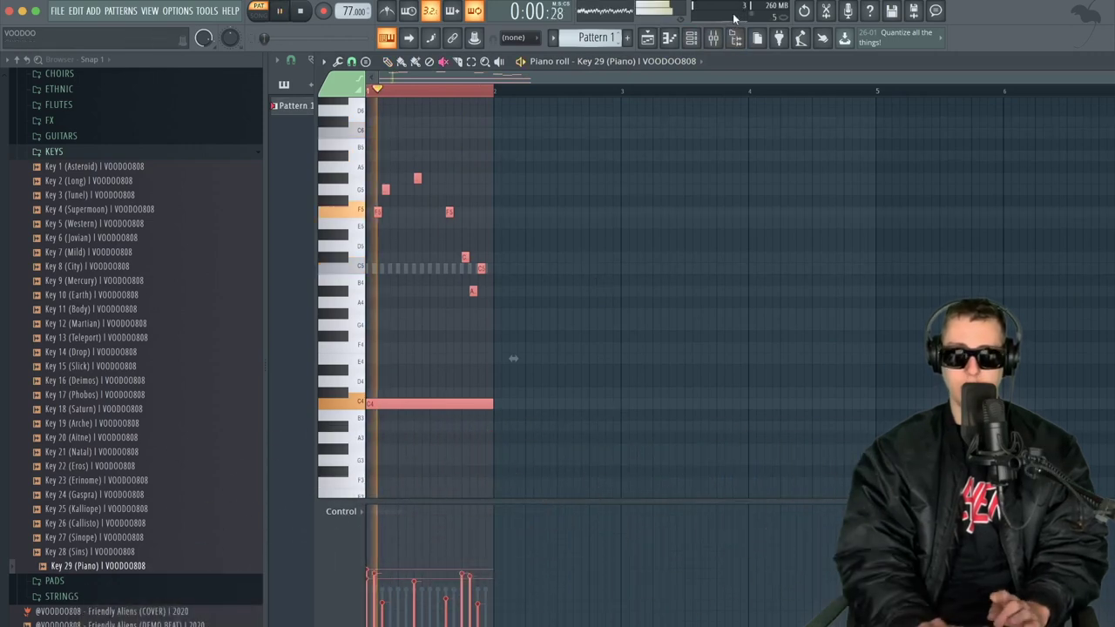
- Load Fruity Parametric EQ 2 into effect slot 4 of the piano's mixer track, Insert 4
click(693, 39)
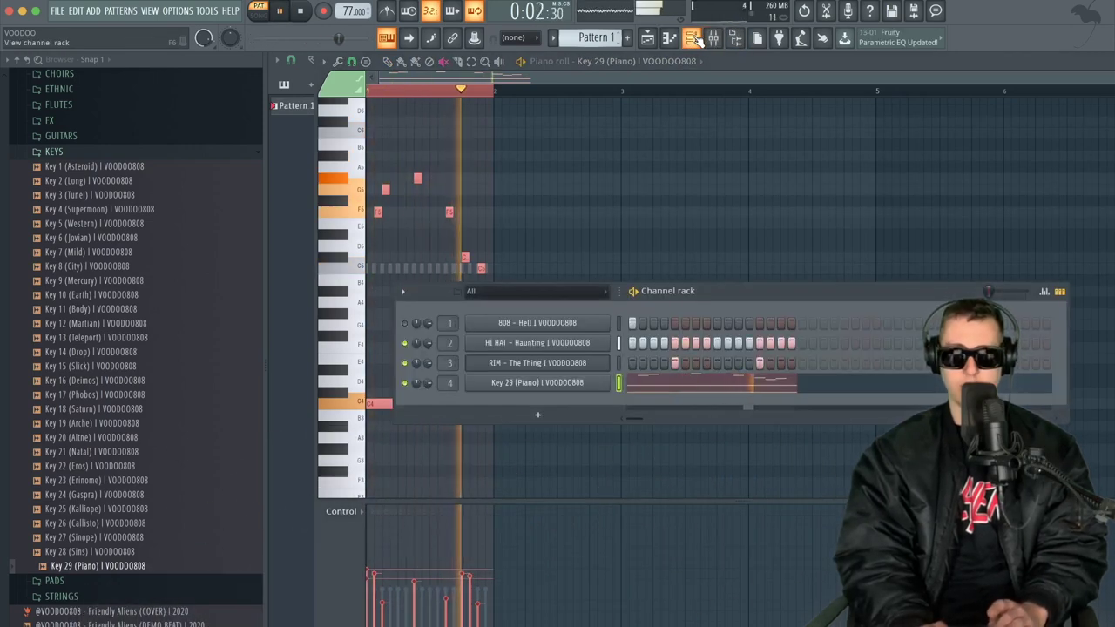
click(647, 194)
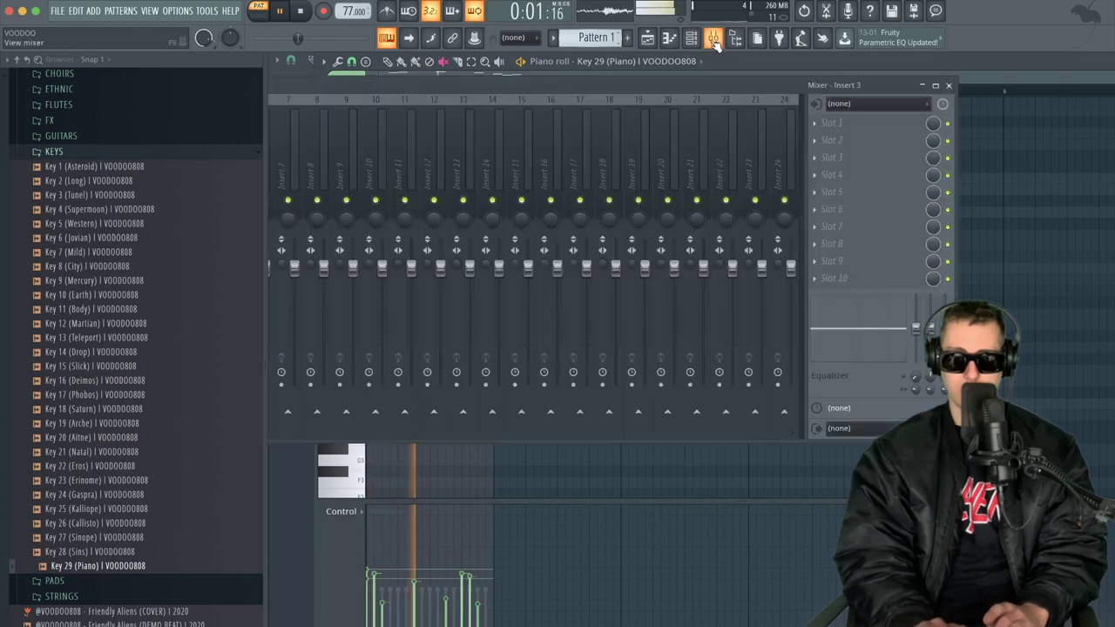
key(F9)
click(694, 39)
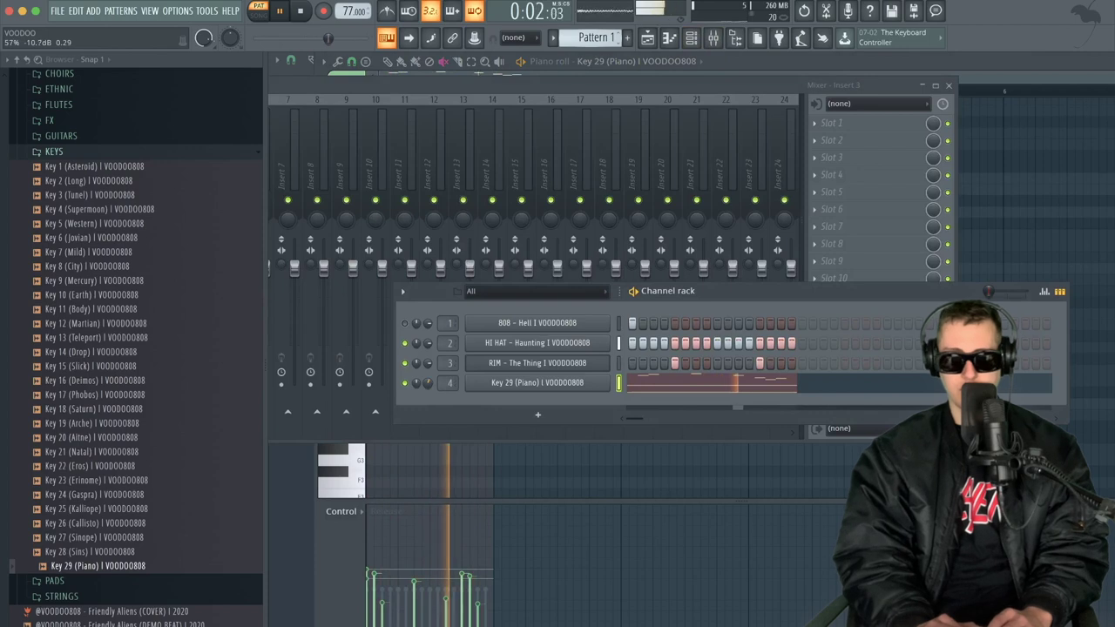
key(F6)
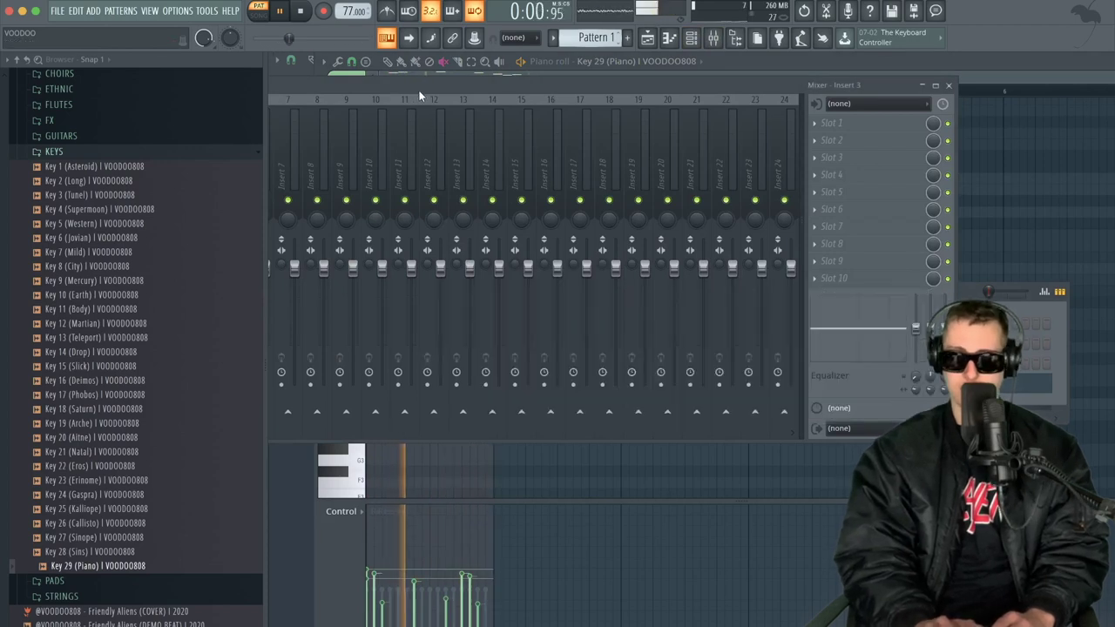
double_click(543, 88)
click(347, 126)
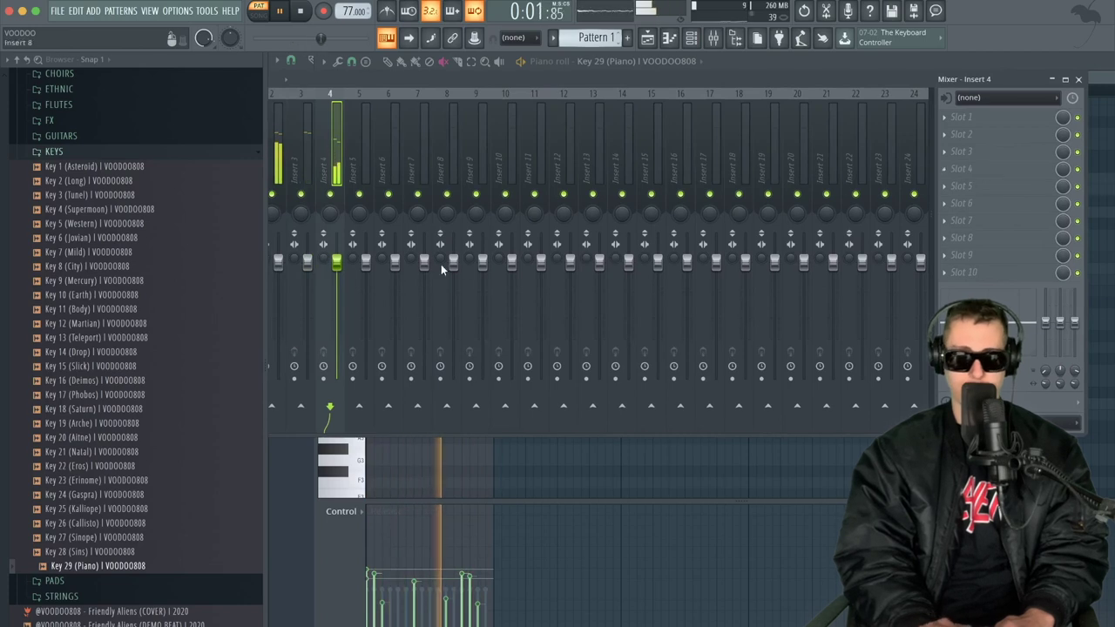
click(960, 168)
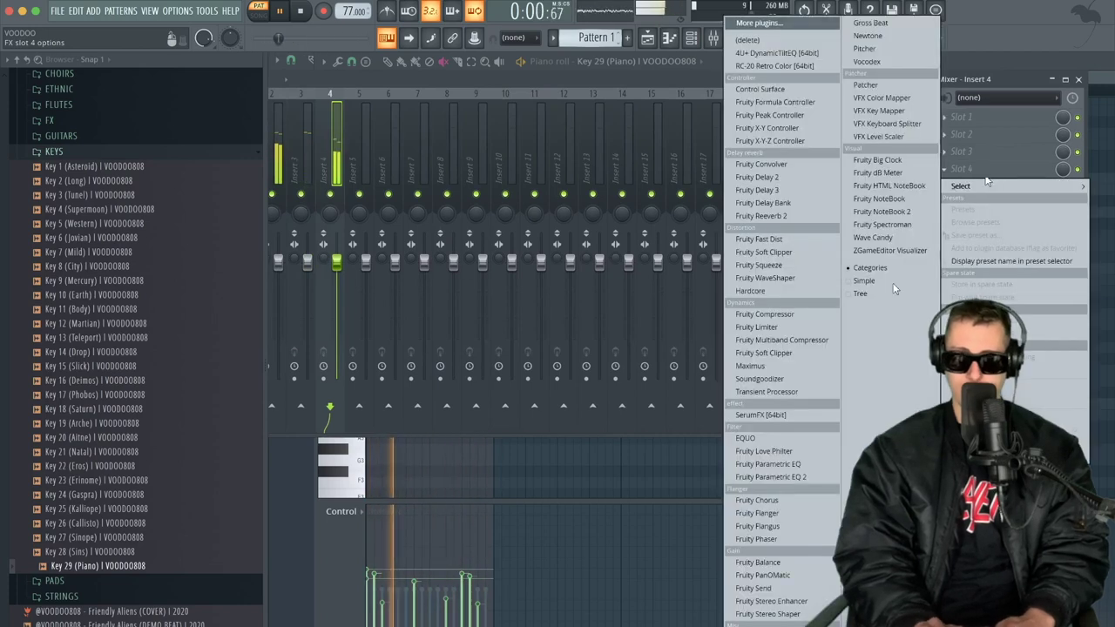
click(782, 476)
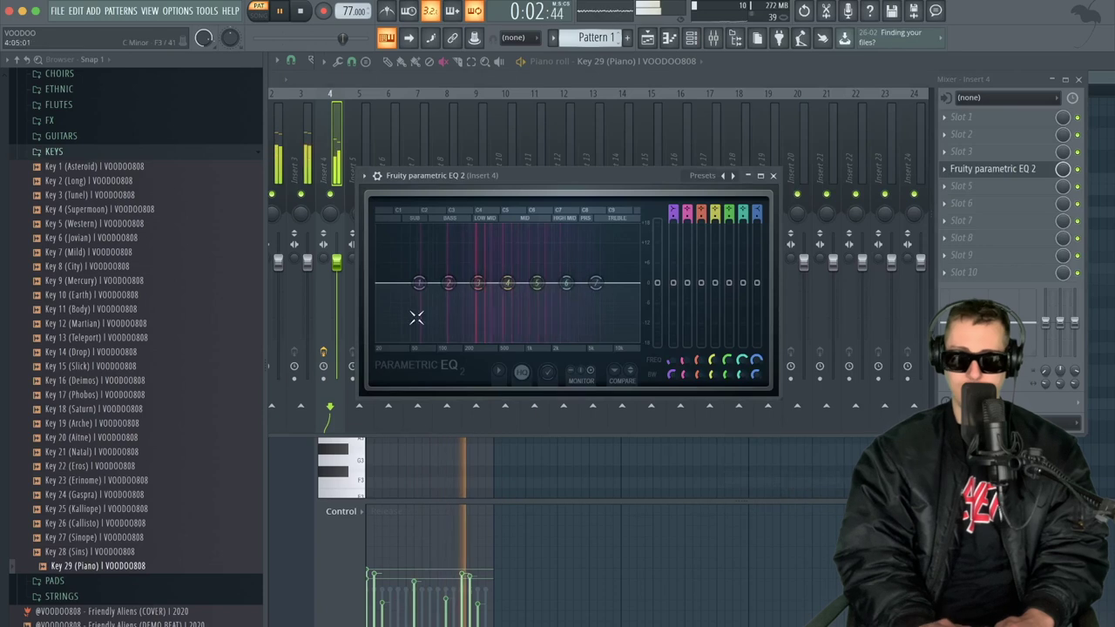
- Roll off the piano's low end by pulling EQ band 1 fully down, and shift band 2 slightly lower in frequency
drag(420, 289, 425, 342)
drag(596, 283, 596, 276)
drag(451, 282, 444, 282)
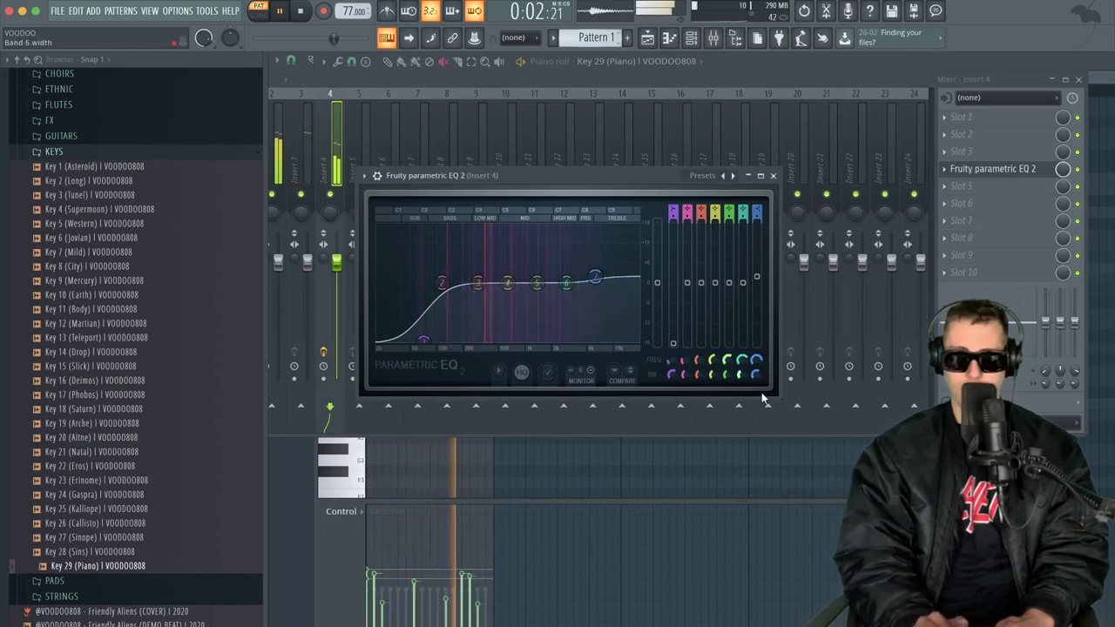
- Make EQ band 7 a low pass around 11937 Hz with 51% width, and cut band 2 by 18 dB at 118 Hz
drag(756, 214, 757, 296)
drag(595, 282, 623, 283)
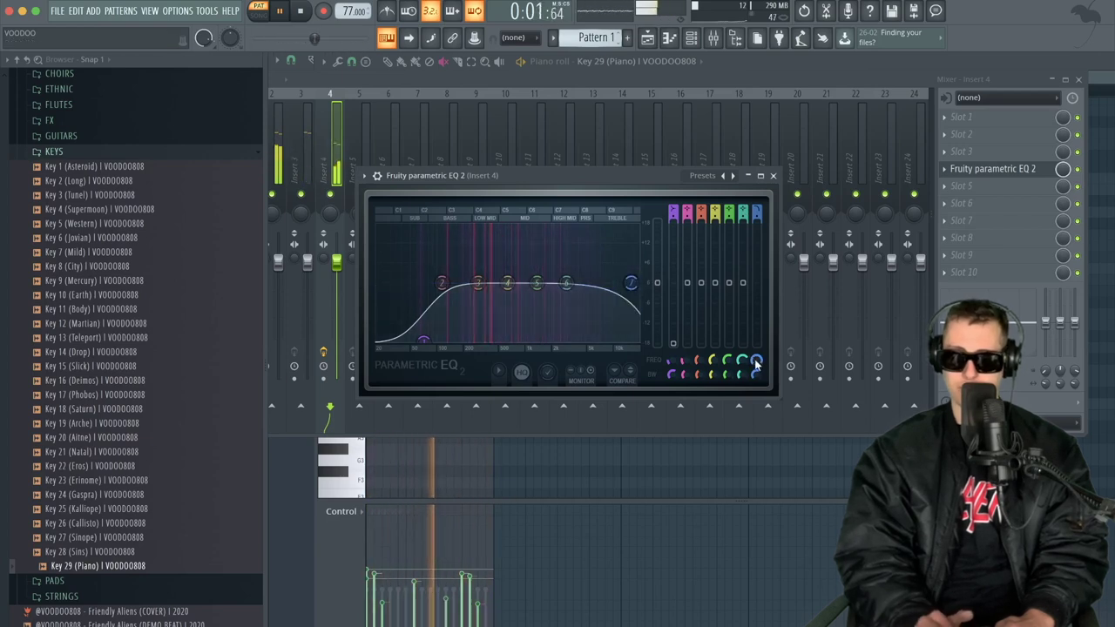
drag(757, 361, 757, 357)
drag(754, 374, 756, 374)
drag(628, 284, 620, 284)
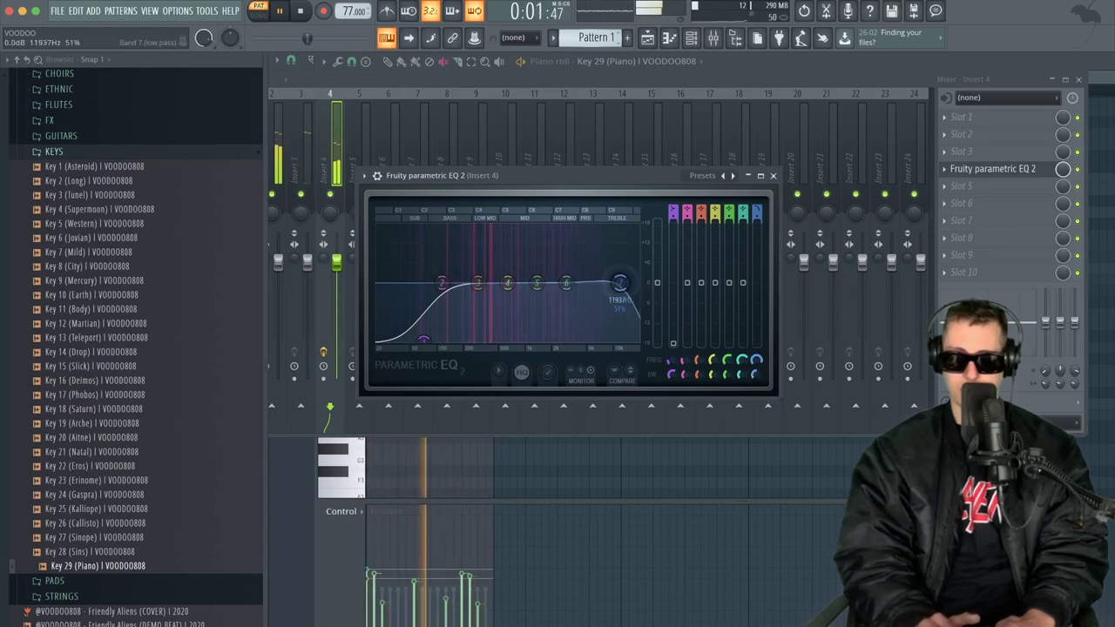
drag(442, 283, 443, 338)
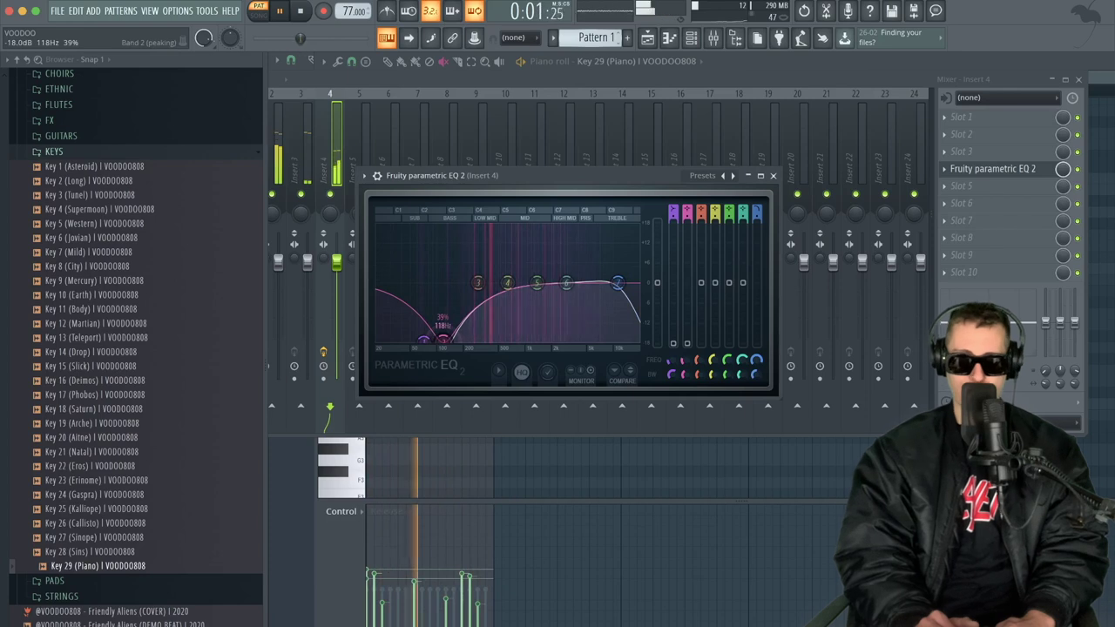
- Add the Key 5 (Western) sample as a new channel and route it to mixer track 6
click(694, 39)
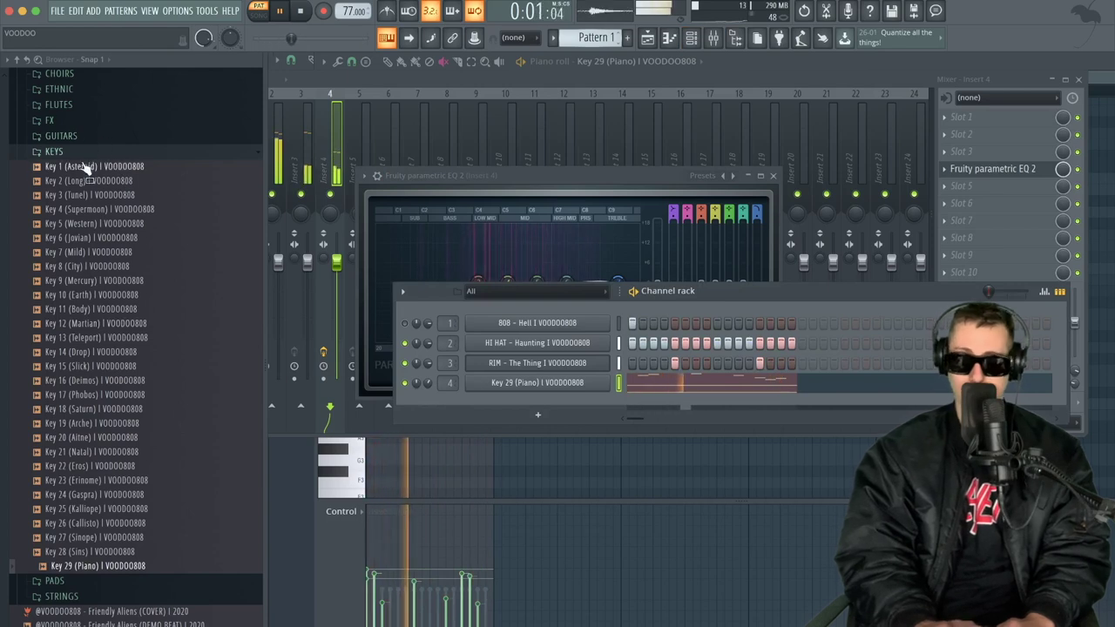
click(87, 194)
drag(92, 224, 506, 397)
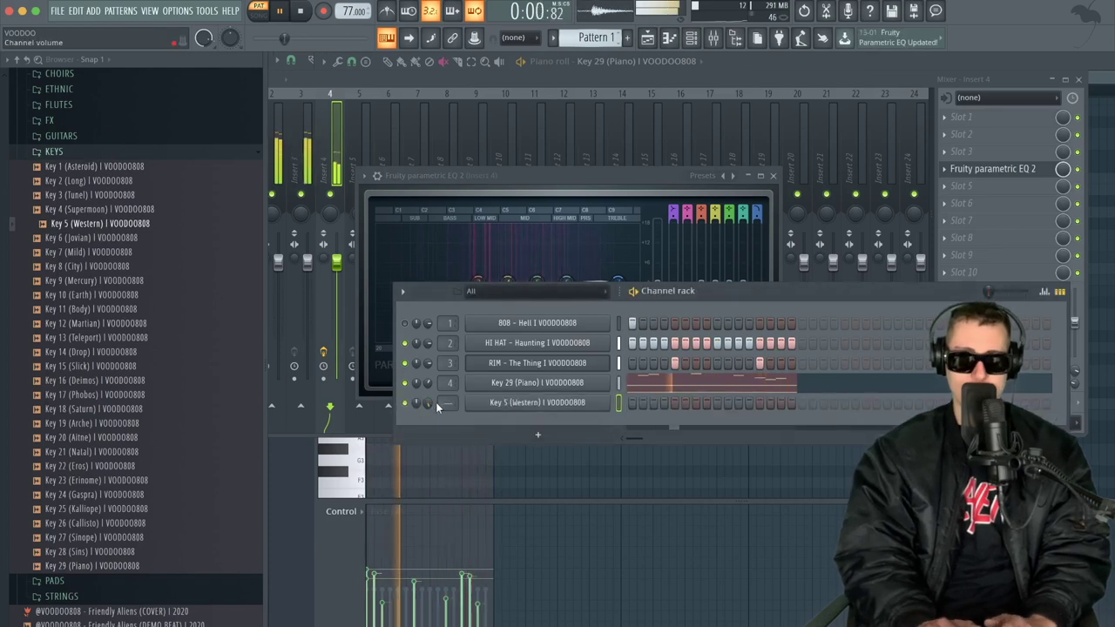
key(ctrl+l)
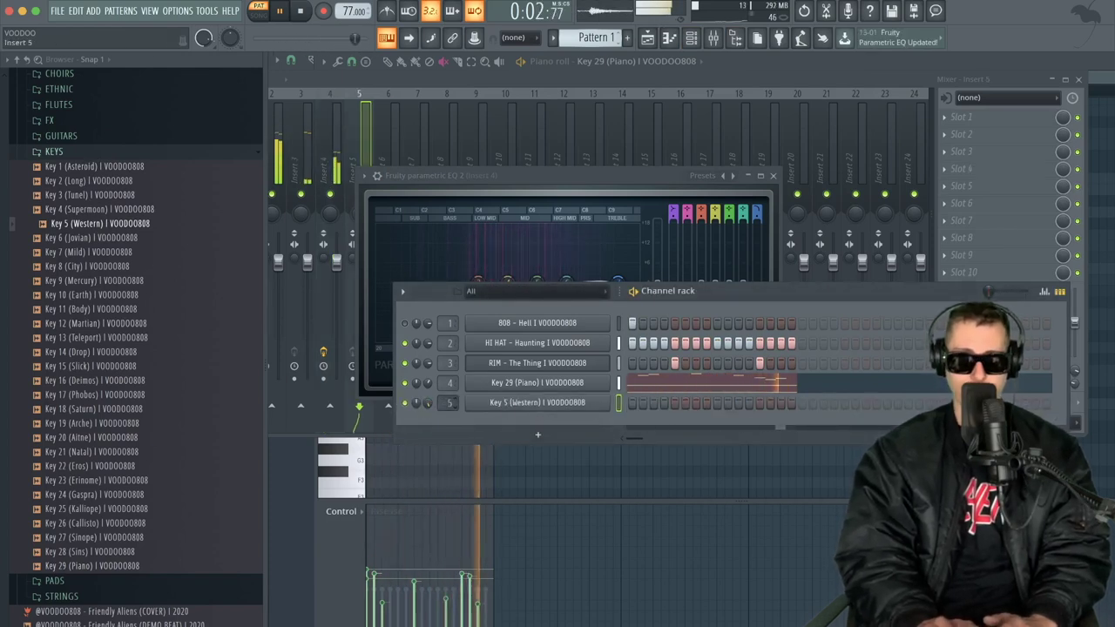
drag(448, 402, 447, 394)
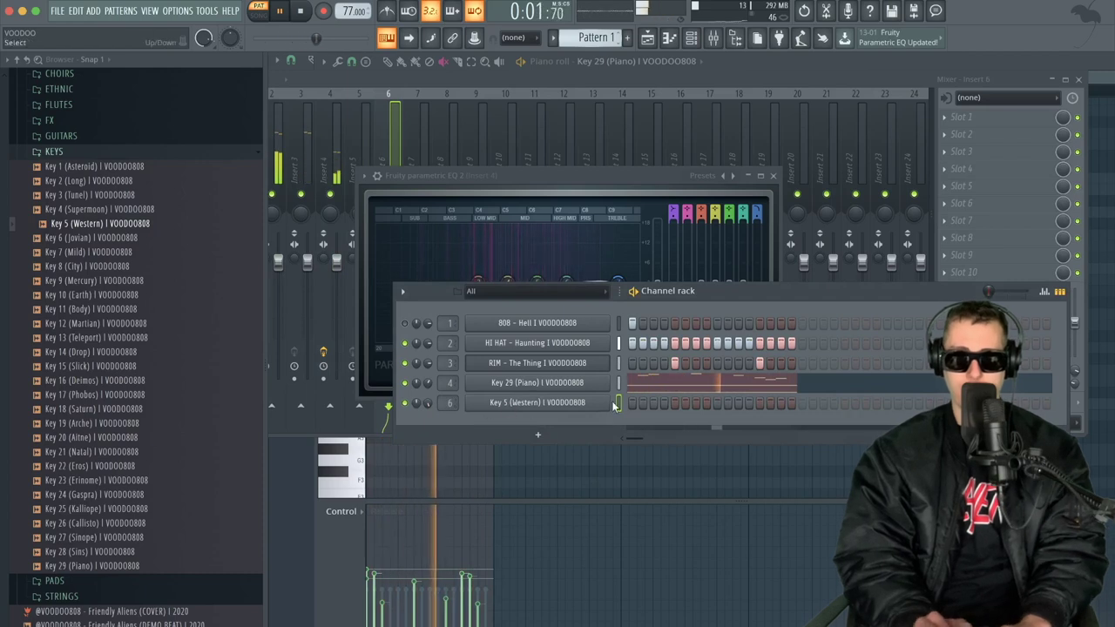
- Stop playback and duplicate all Key 29 (Piano) notes from bar 1 into bar 2
key(space)
click(659, 383)
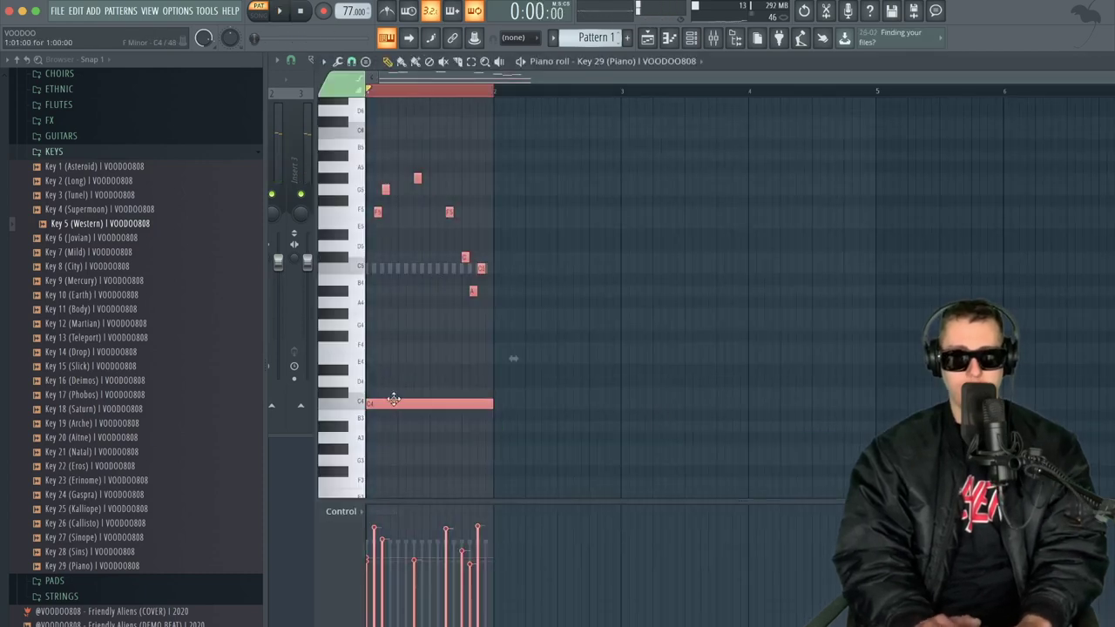
drag(392, 403, 518, 403)
- Extend the HI HAT - Haunting and RIM - The Thing step patterns into the second bar and play the result
click(693, 39)
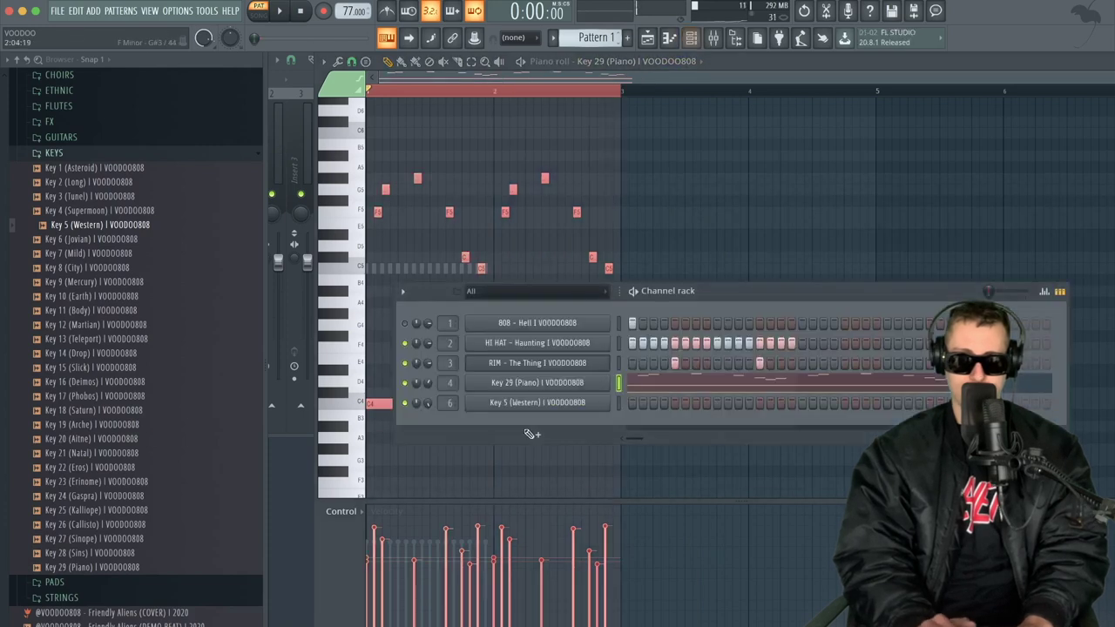
right_click(551, 407)
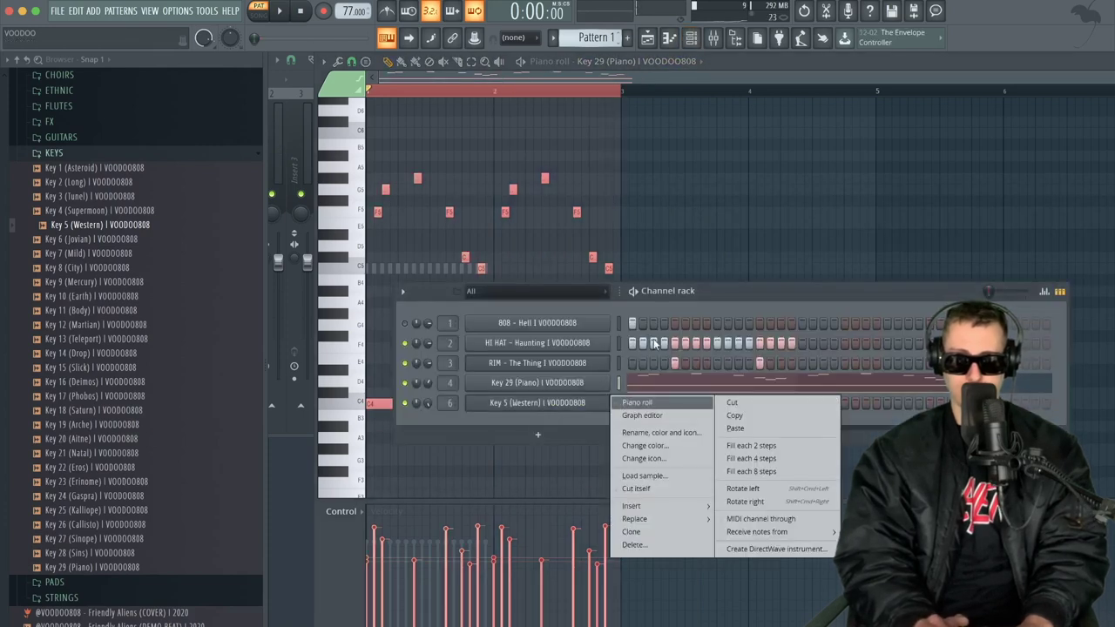
key(Escape)
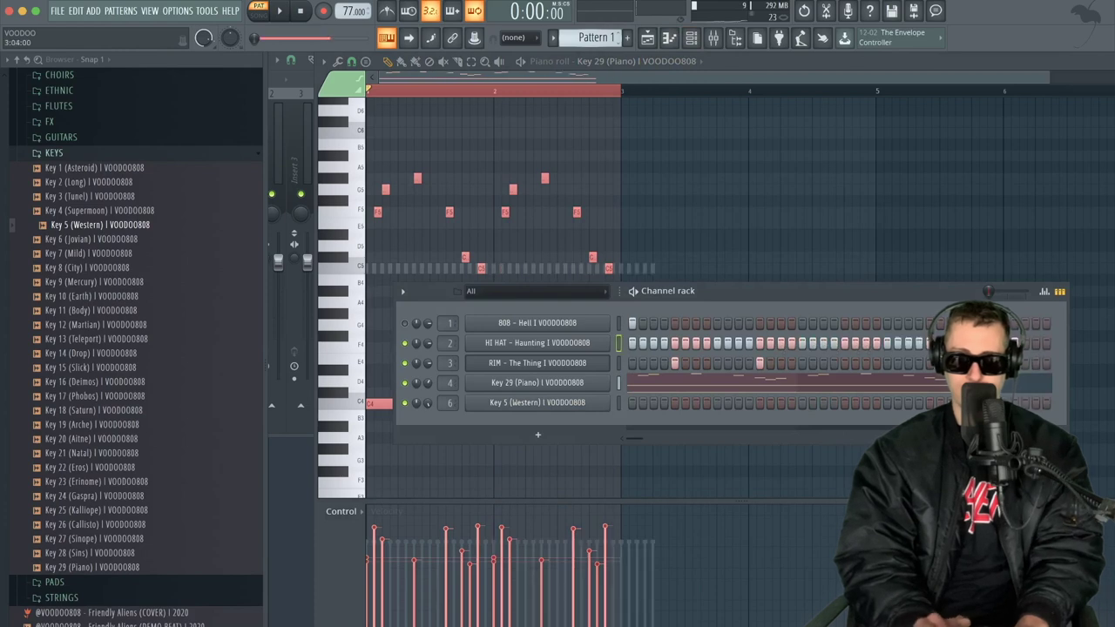
key(space)
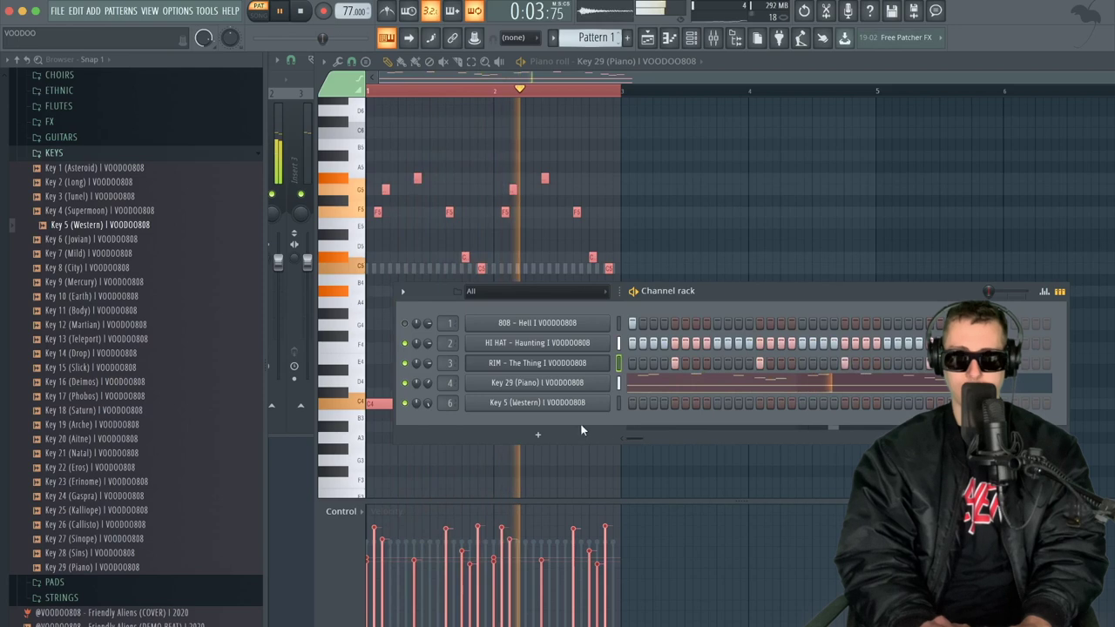
- Add one-step Key 5 (Western) notes: C5 at bar 1 step 1, A#4 at step 9 and C#5 at the start of bar 2
right_click(610, 404)
click(634, 409)
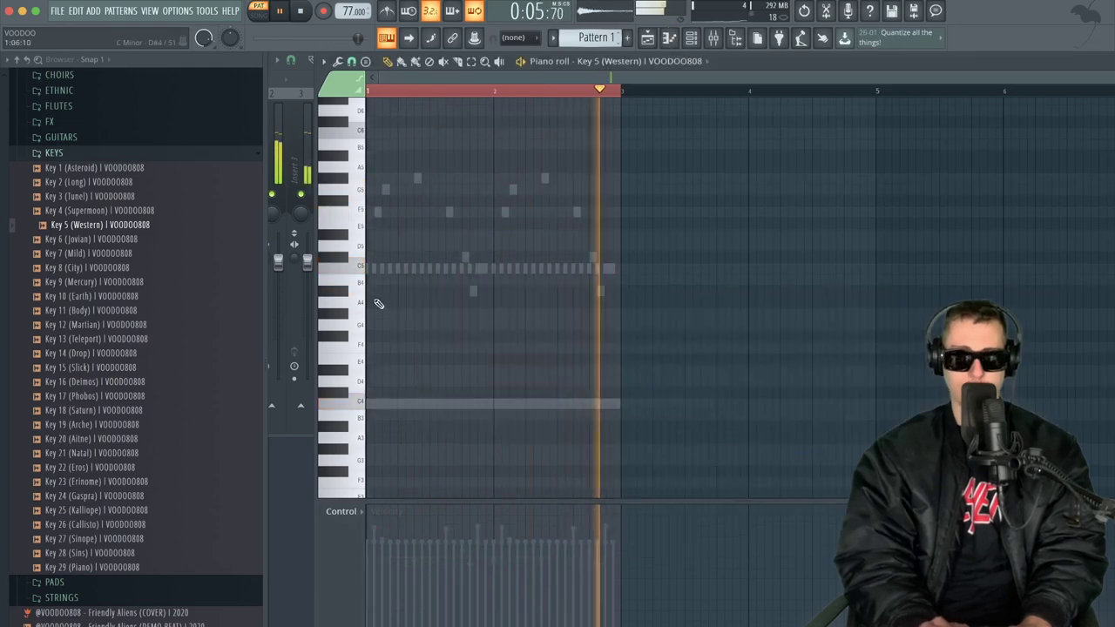
key(space)
click(362, 404)
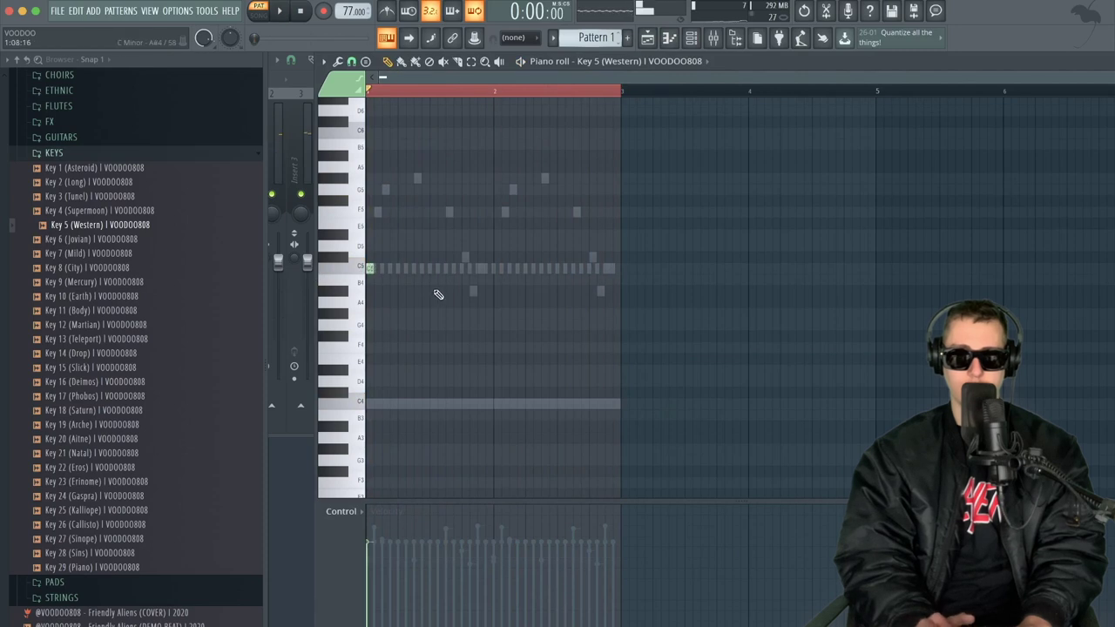
click(493, 256)
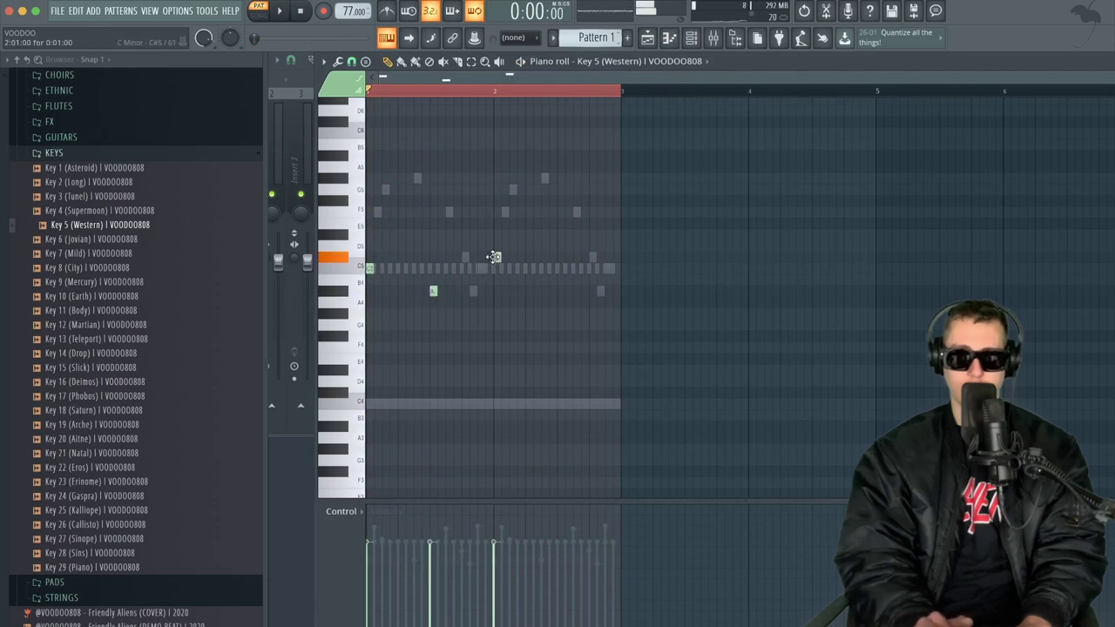
- Delete the A#4 note at bar 1 step 9 of Key 5 (Western) and set that channel's volume to 90%
key(space)
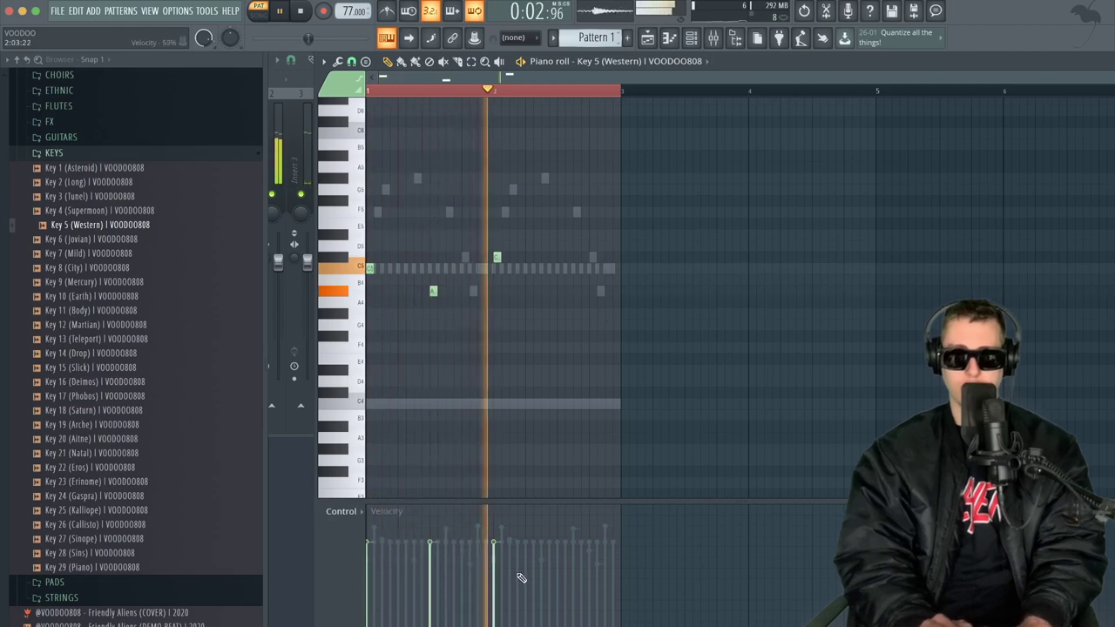
key(ctrl+a)
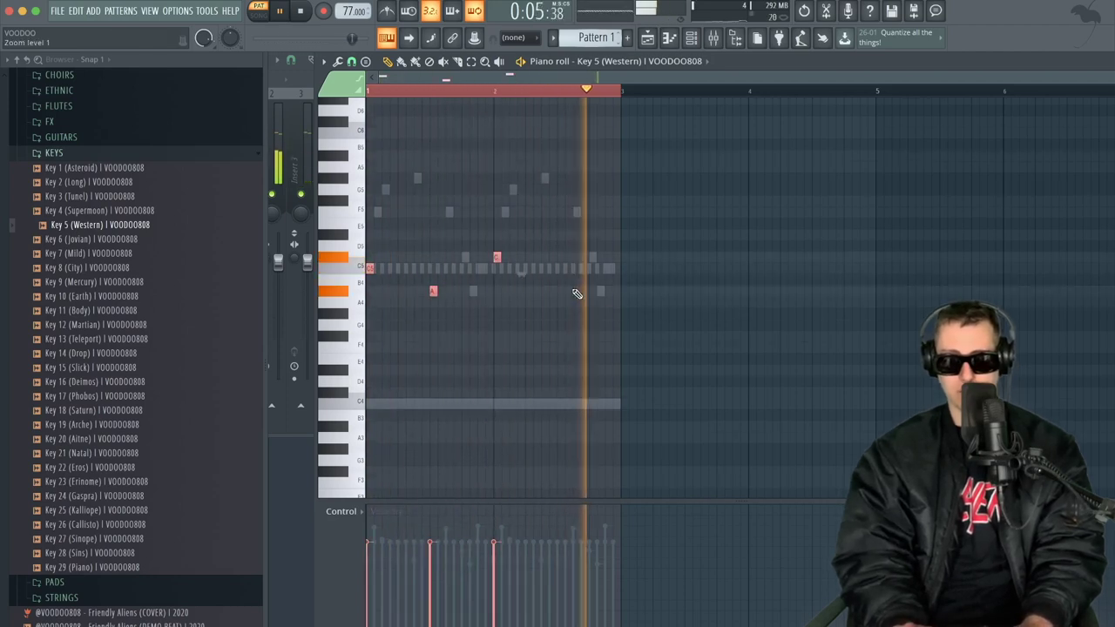
ctrl+click(523, 294)
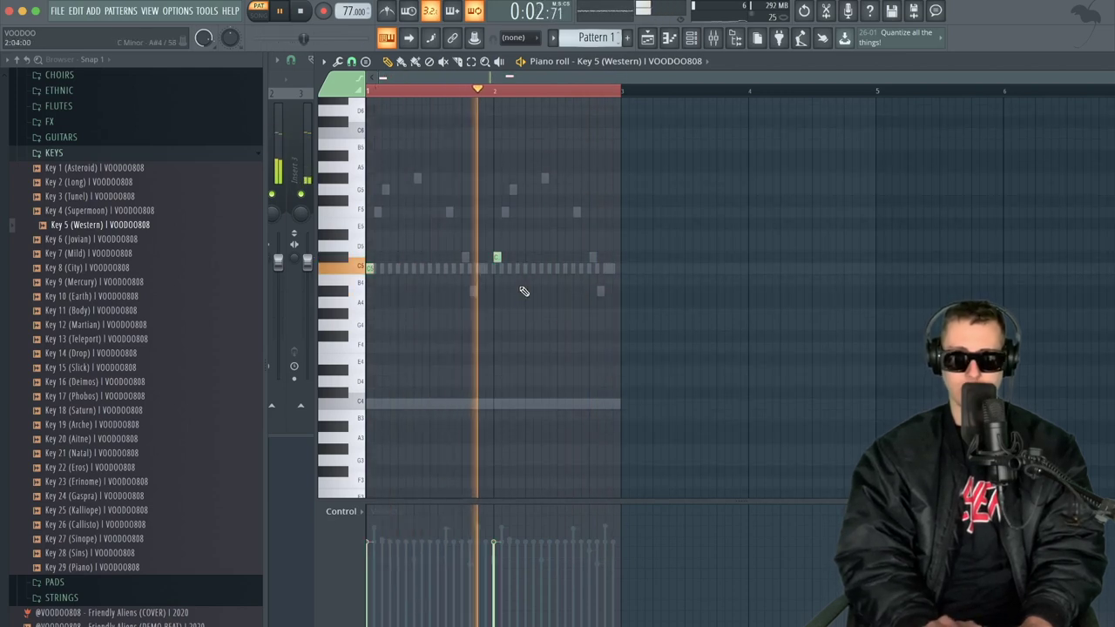
click(692, 39)
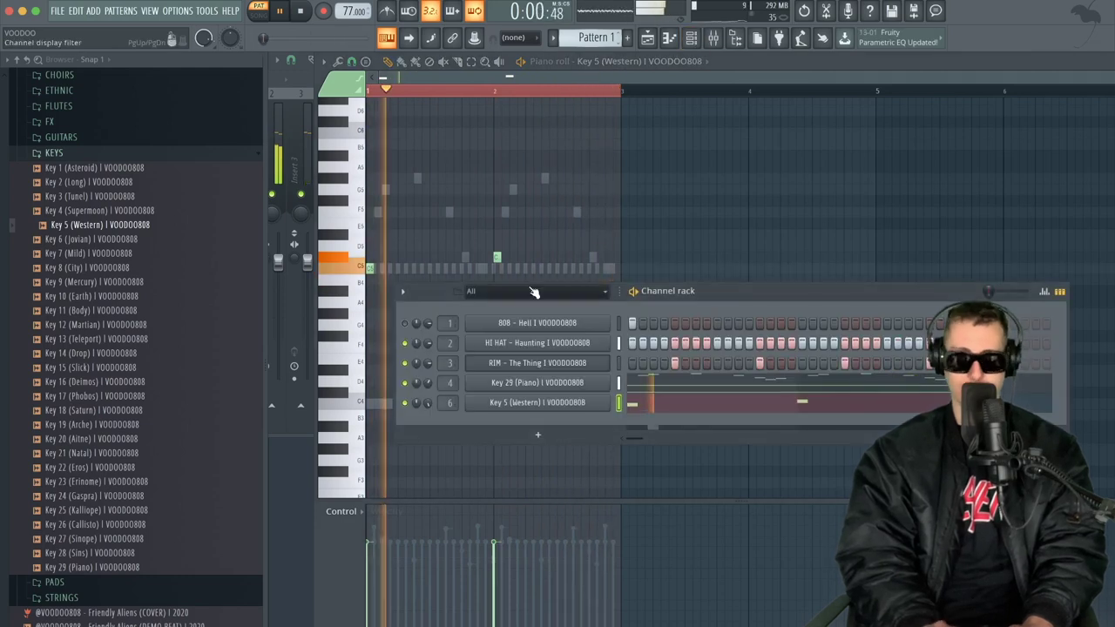
drag(428, 402, 428, 415)
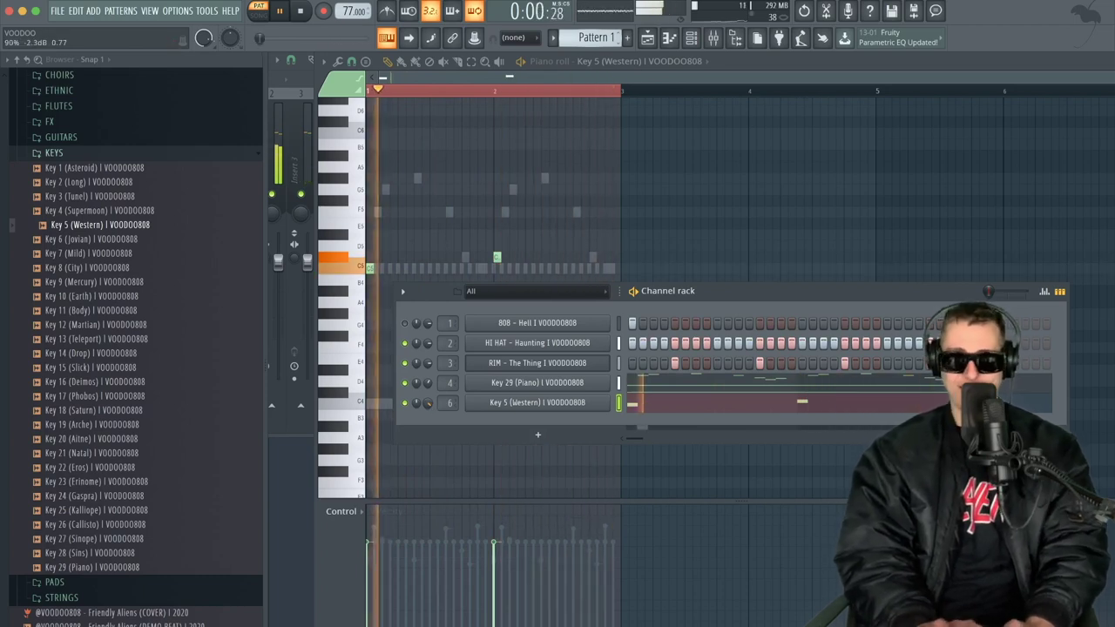
- Load Fruity Reeverb 2 with the Large Hall preset in slot 5 of mixer track 6
click(712, 37)
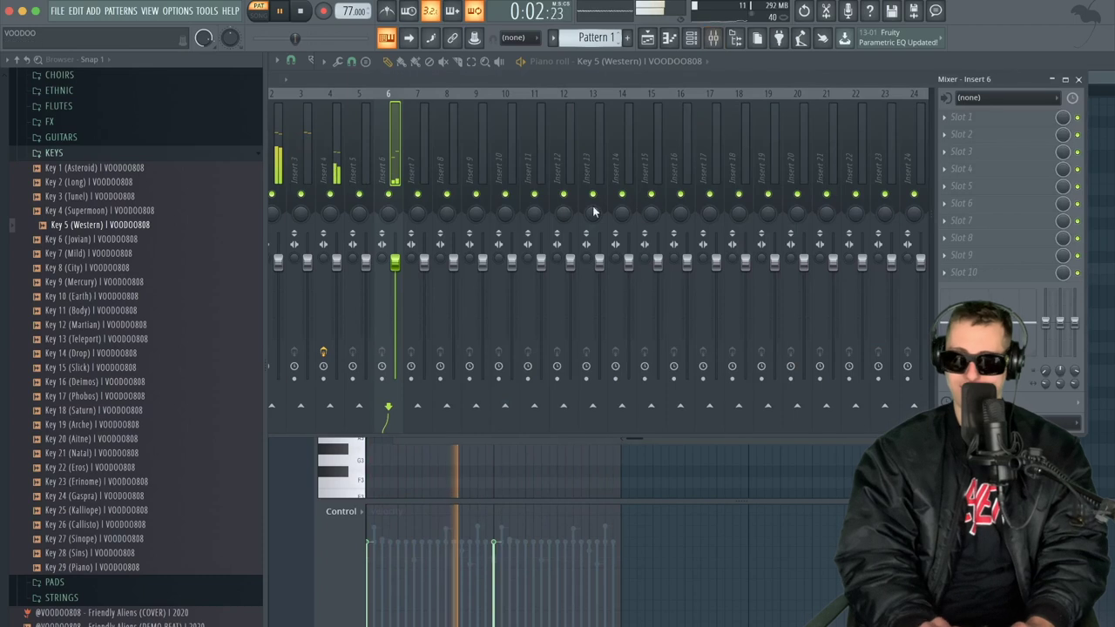
click(997, 201)
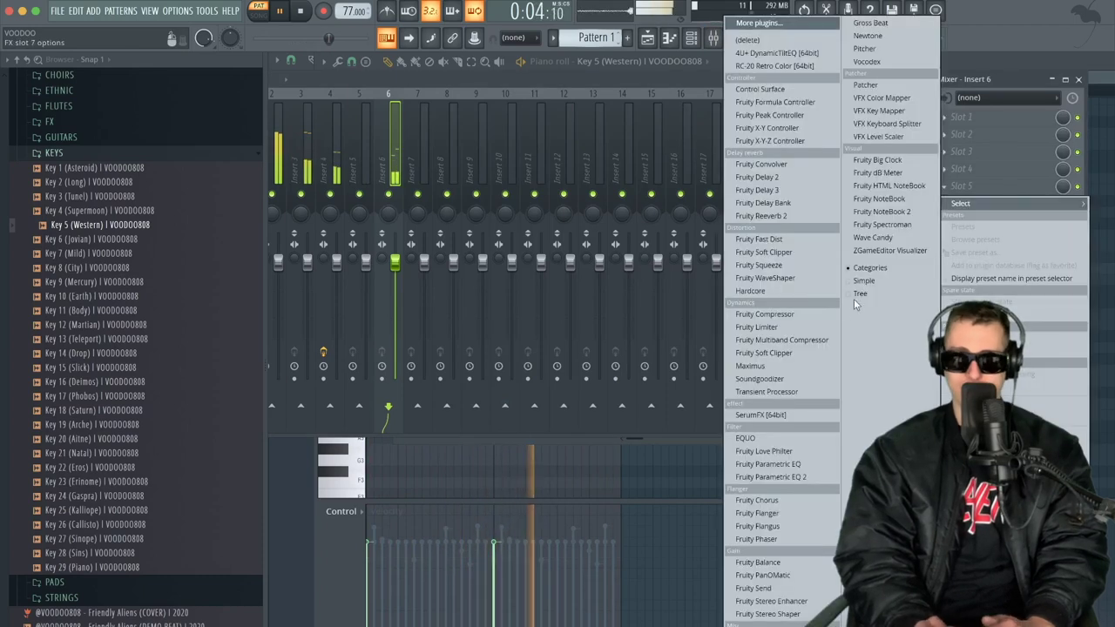
click(791, 217)
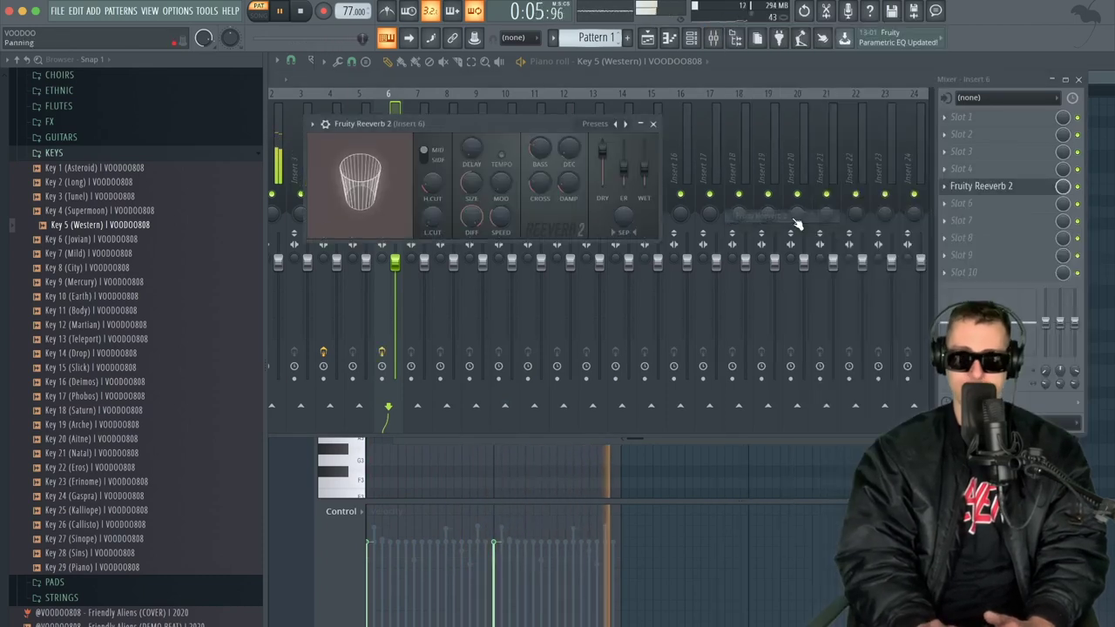
click(627, 124)
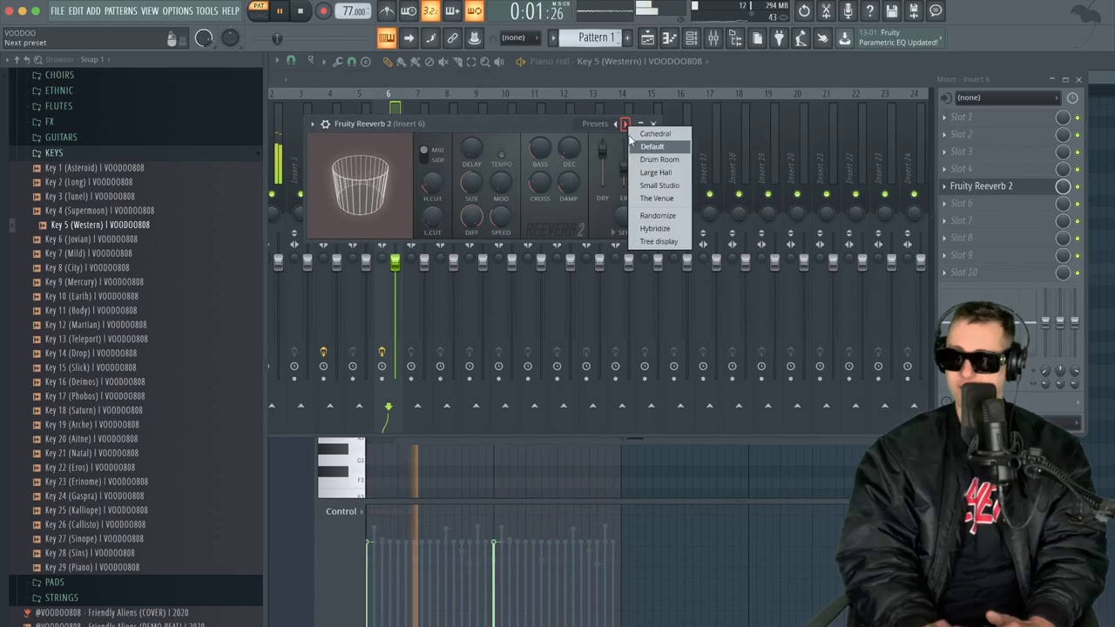
click(653, 177)
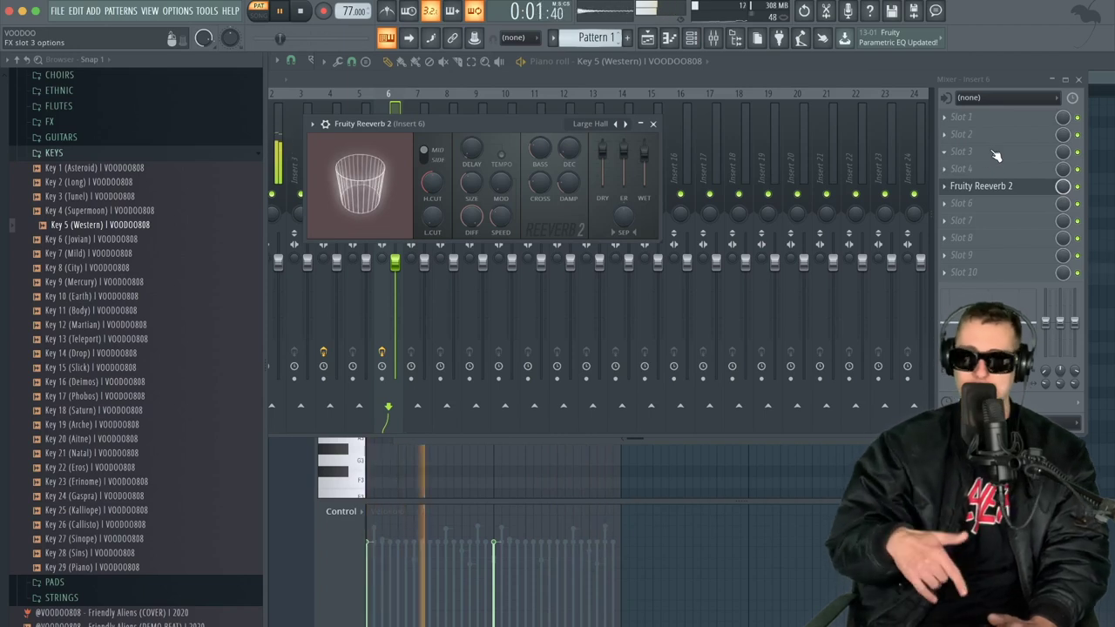
- Unmute the 808 - Hell channel and set its volume to 84% during playback
click(690, 39)
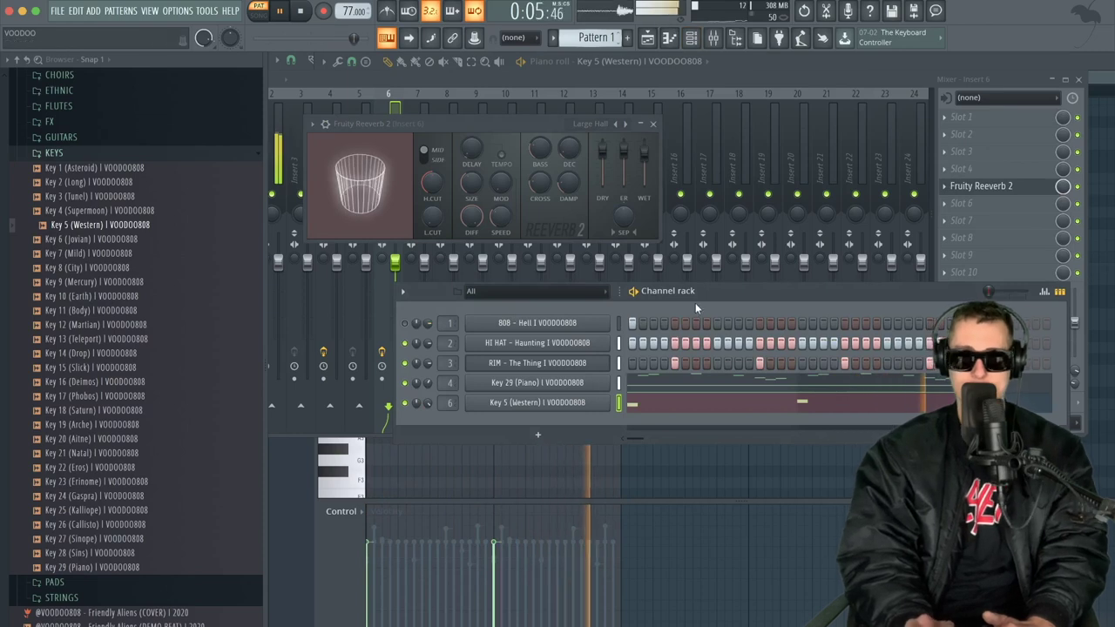
key(space)
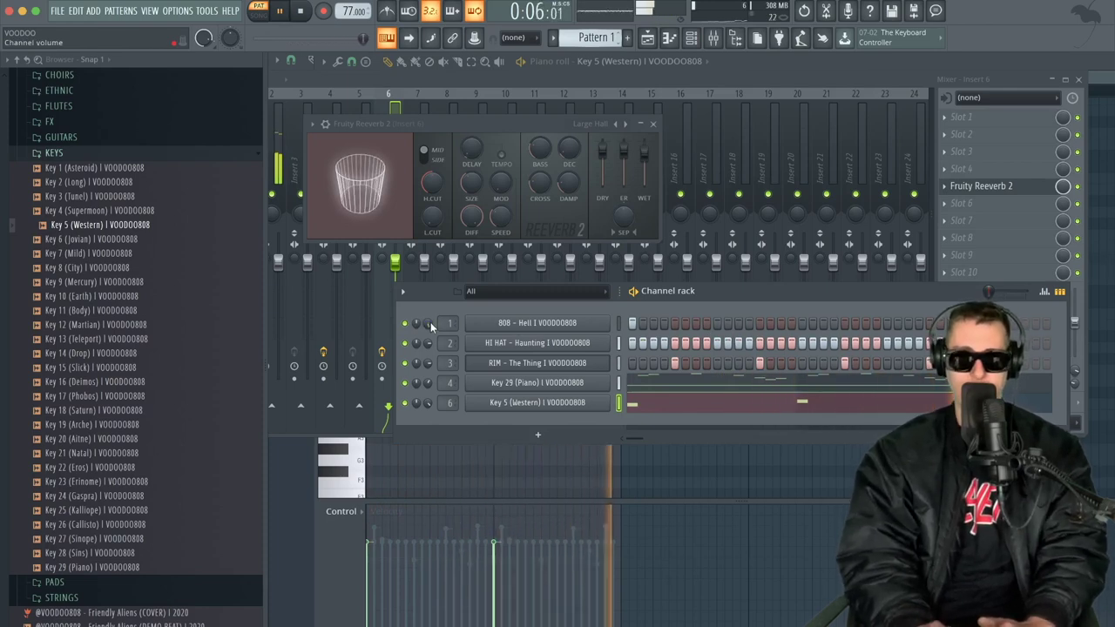
drag(430, 323, 431, 338)
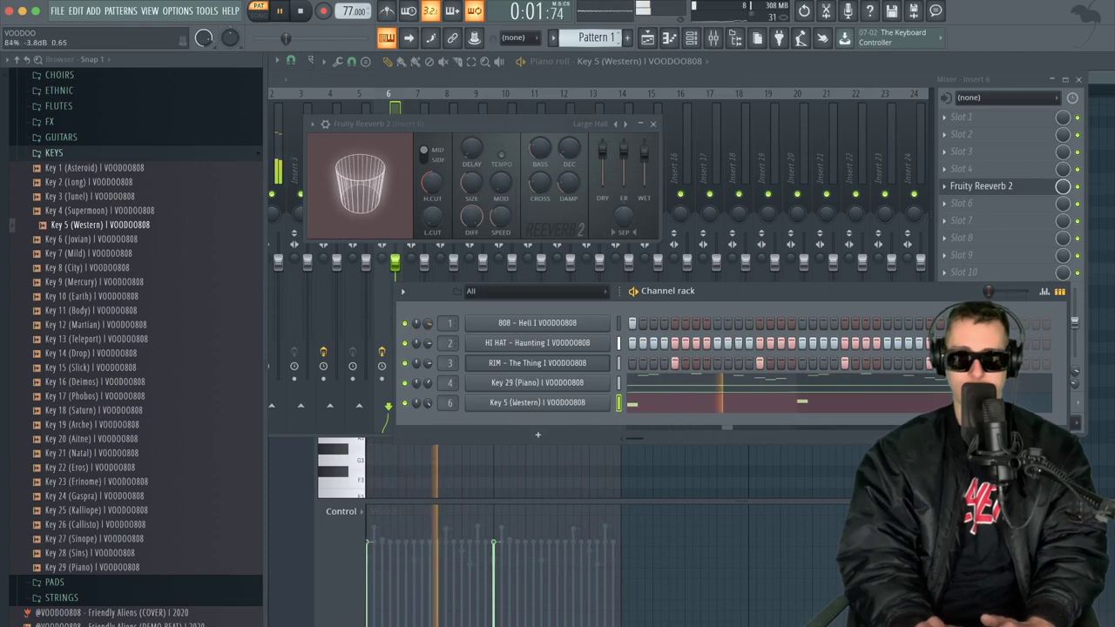
- Load Fruity Soft Clipper in slot 4 of the Master mixer track
click(712, 38)
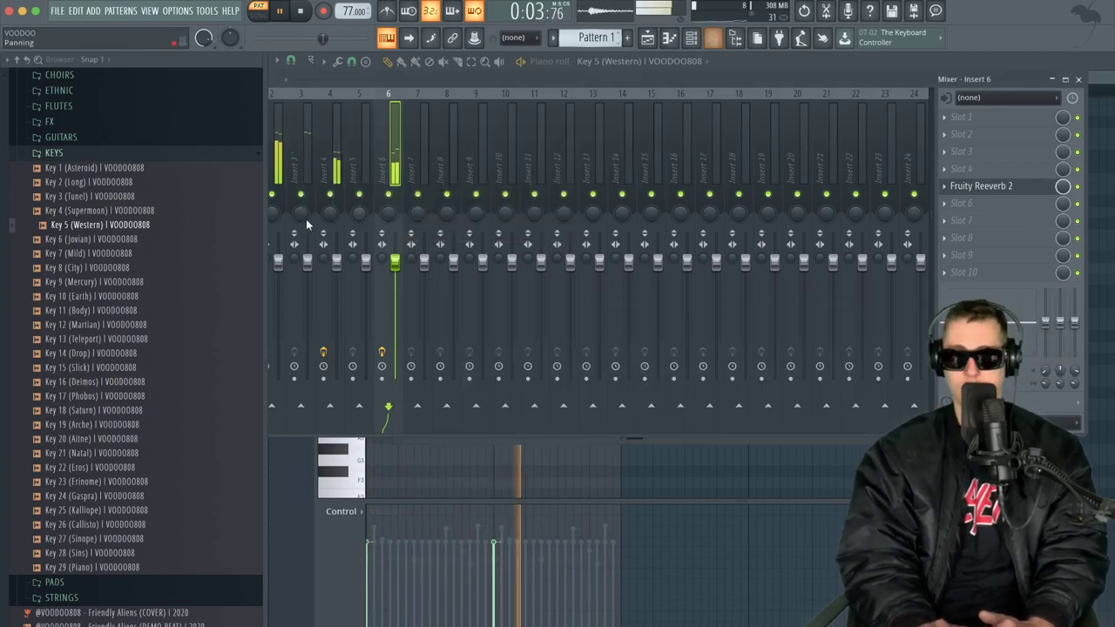
drag(392, 82, 383, 61)
click(372, 152)
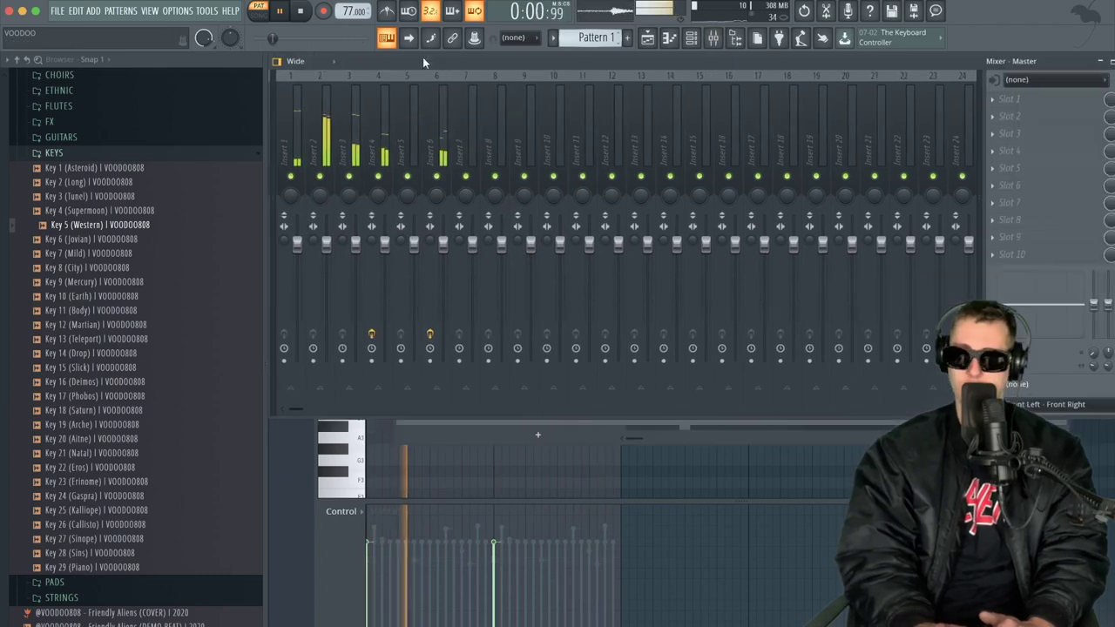
click(1031, 150)
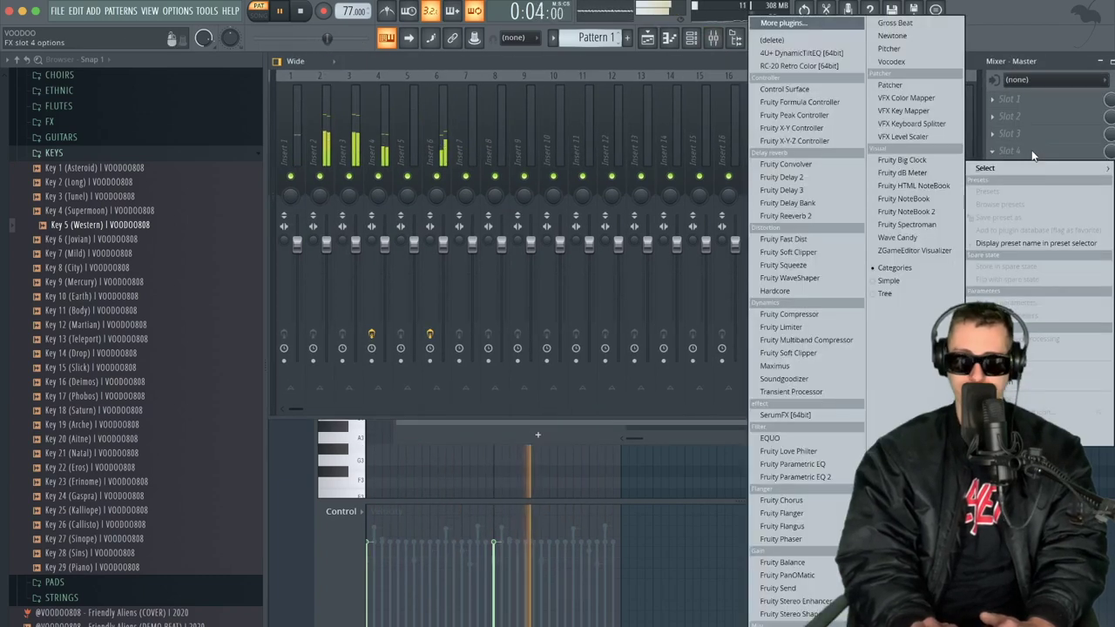
click(821, 252)
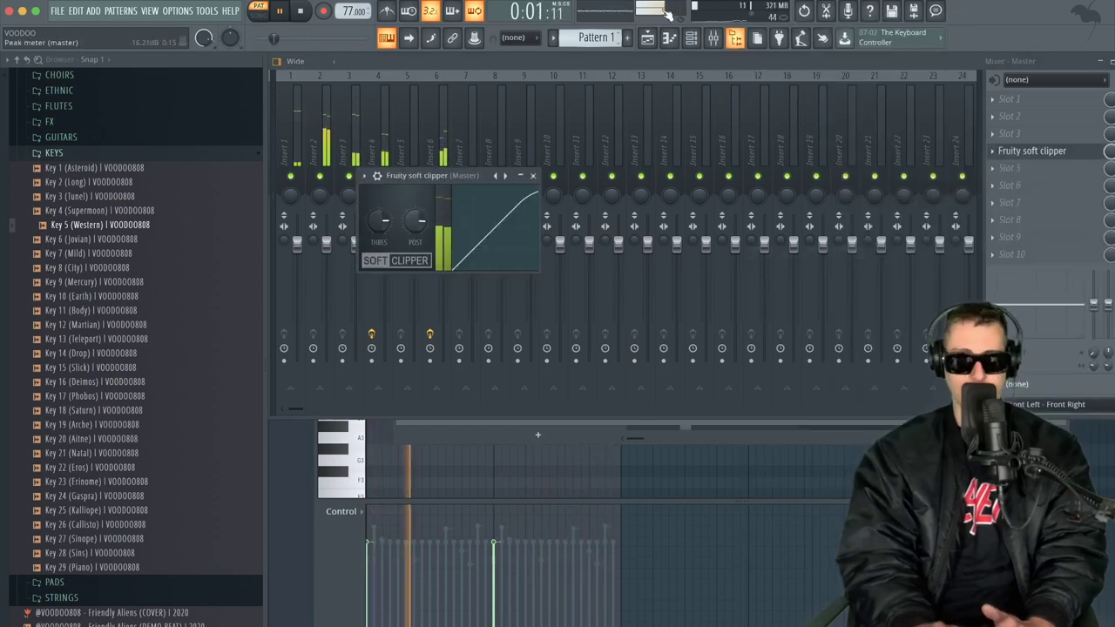
- Mute the Key 5 (Western) channel, stop playback and open the HI HAT - Haunting pattern in the piano roll
key(F6)
click(404, 403)
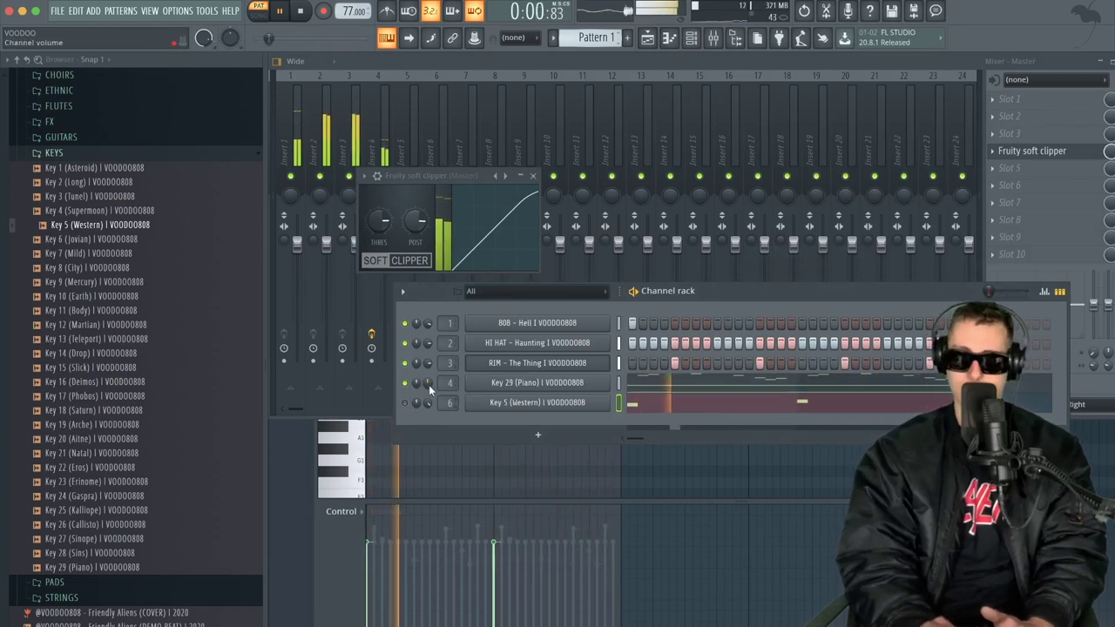
click(501, 344)
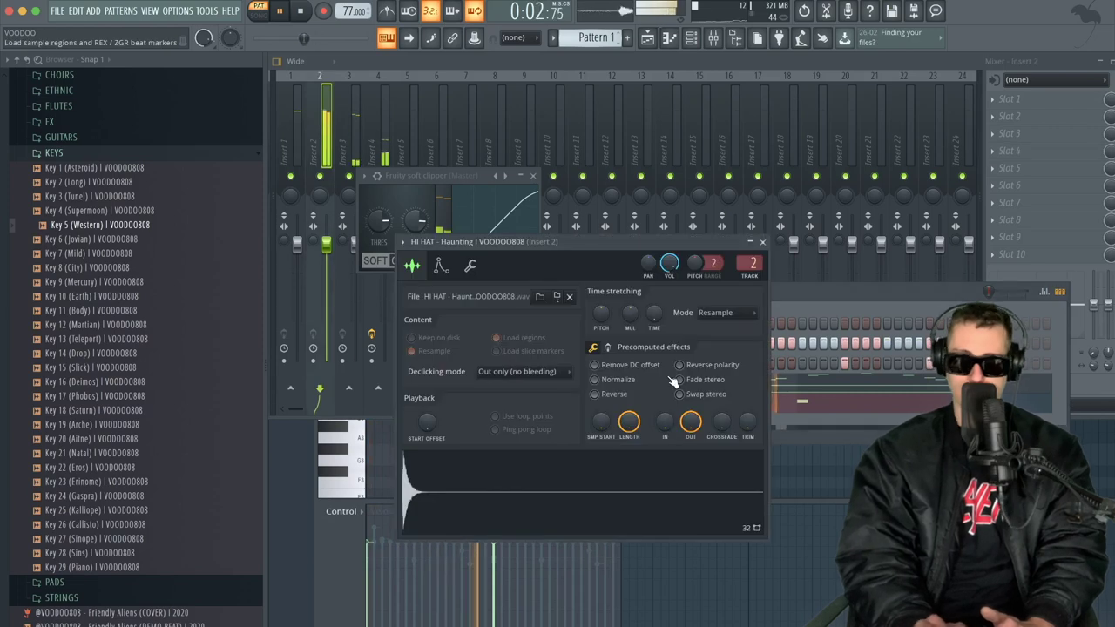
click(762, 242)
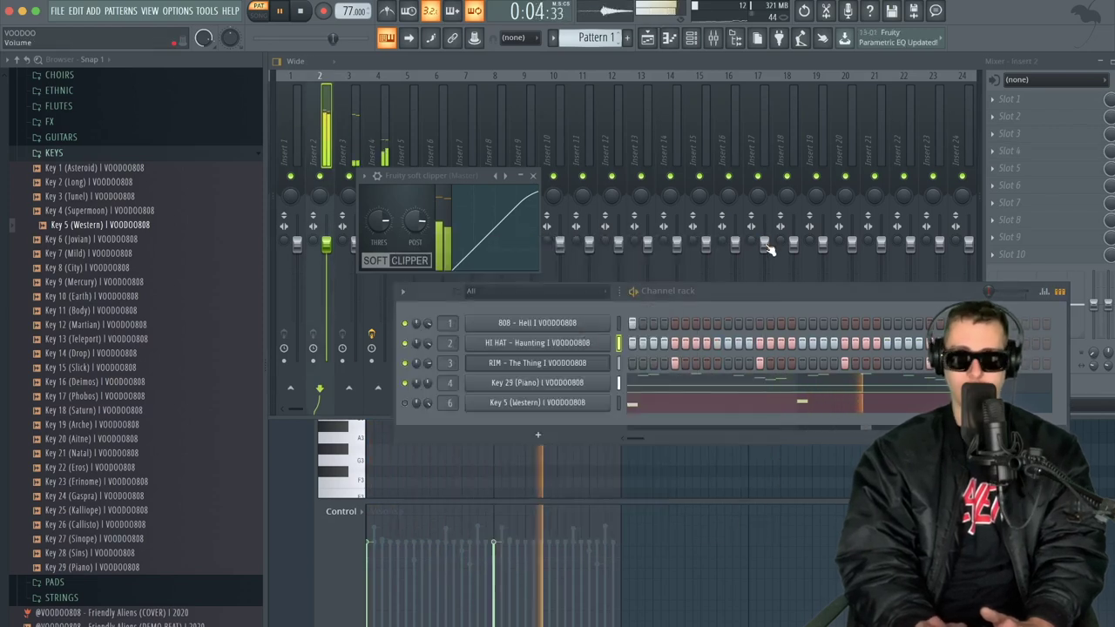
key(space)
right_click(512, 345)
click(644, 343)
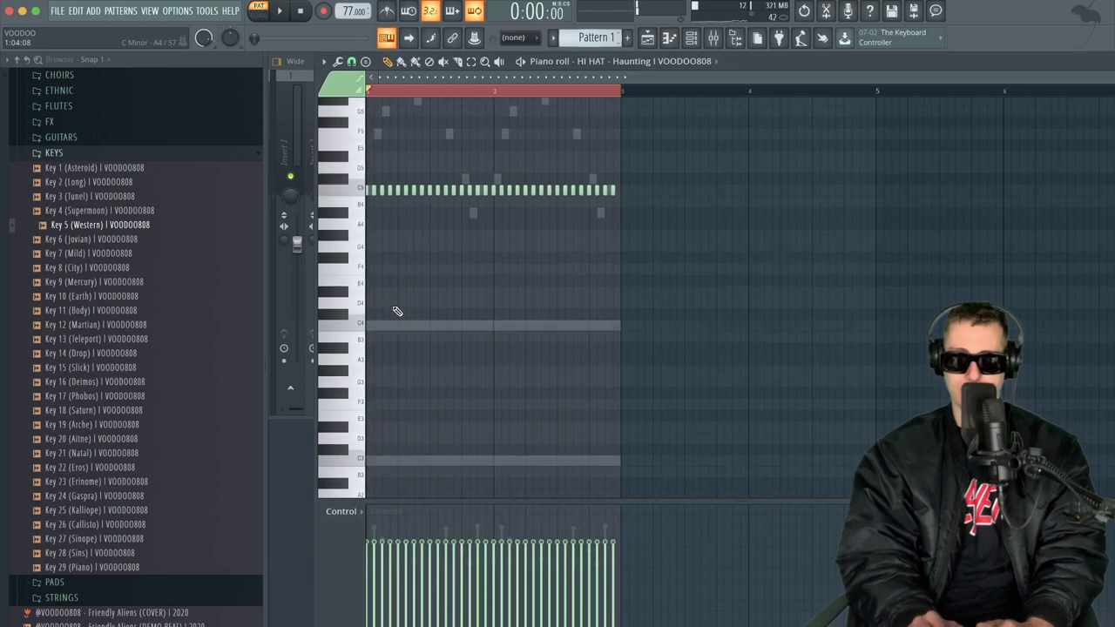
- Add a one-step G4 hi-hat note at bar 1 step 3 and chop it into four equal notes
scroll(397, 311, up, 1)
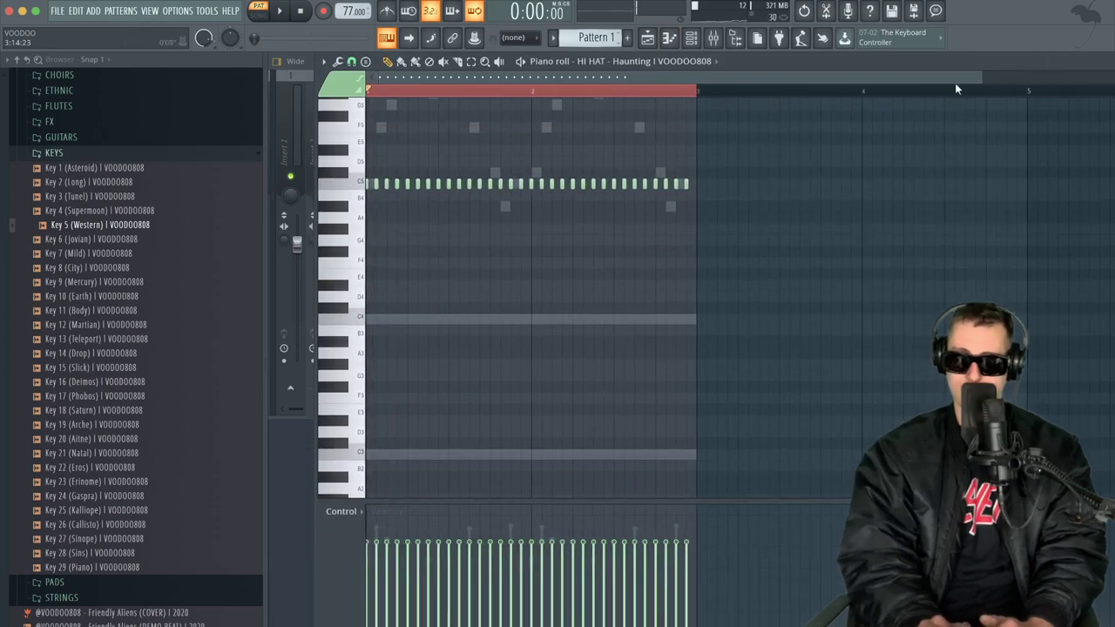
drag(981, 76, 740, 78)
key(space)
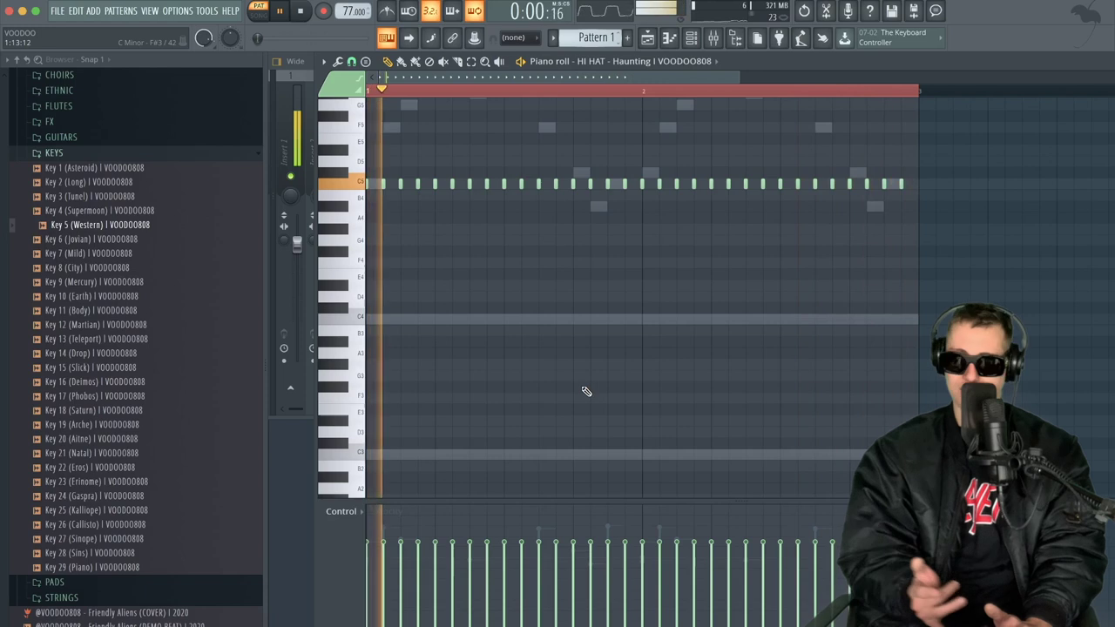
key(space)
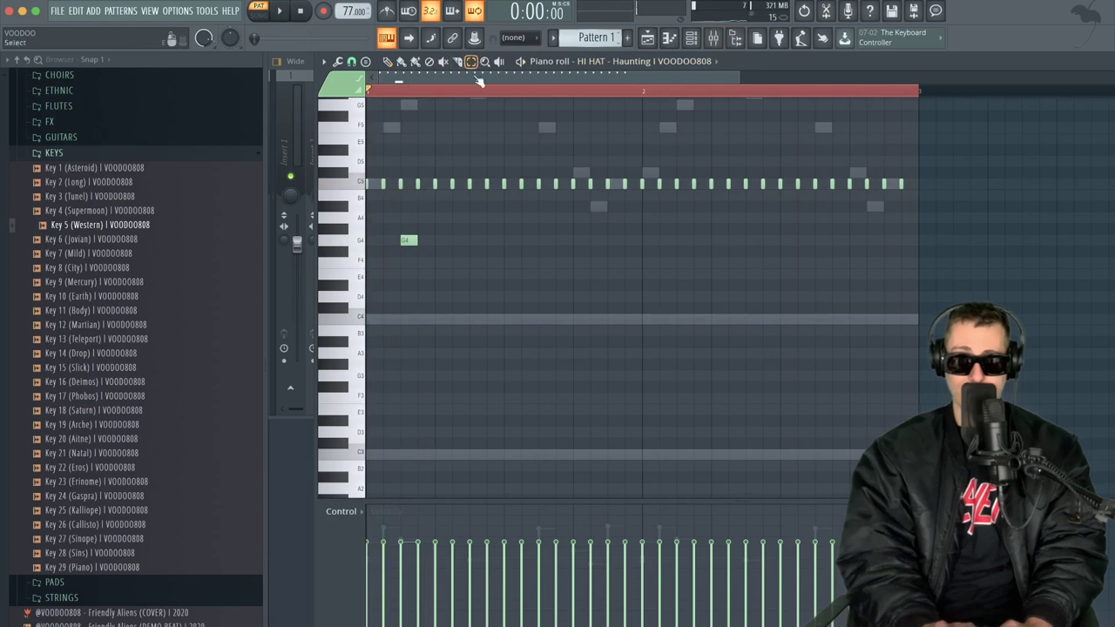
key(ctrl+a)
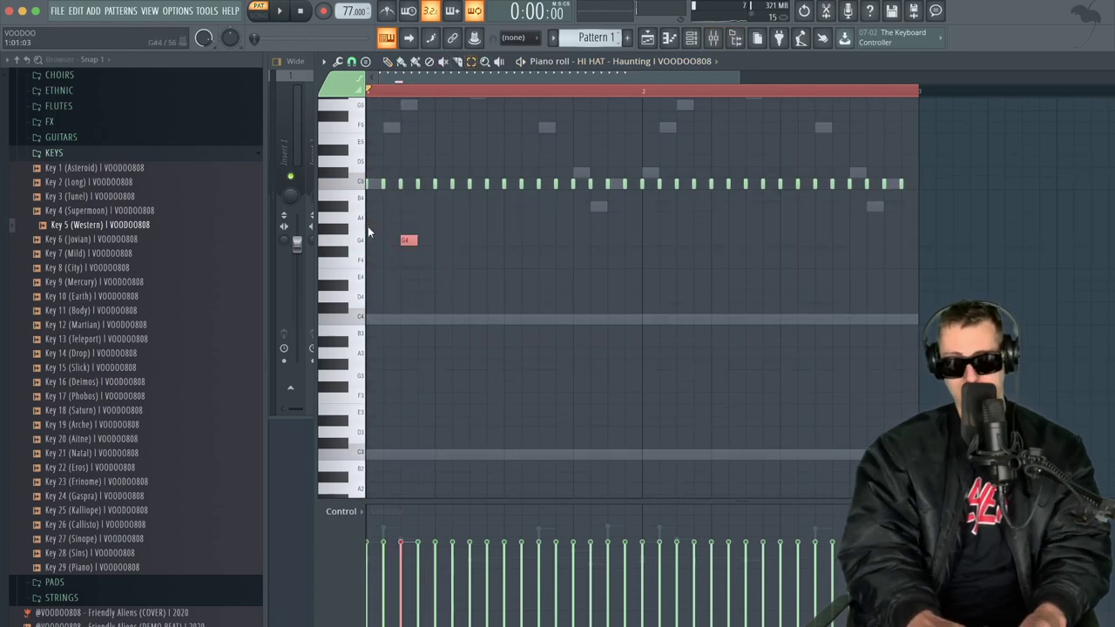
key(alt+u)
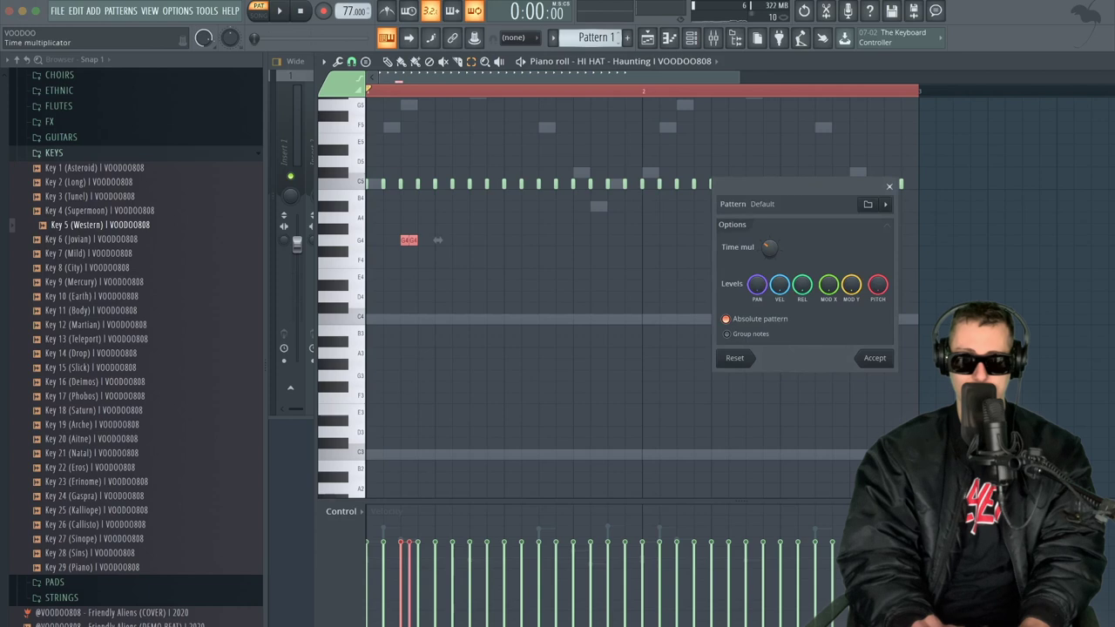
click(876, 357)
- Add one-step F#4 and E4 hi-hat notes at bar 1 steps 7 and 8 and lower the velocities of all added lower-pitched notes
key(space)
key(space)
click(388, 62)
key(space)
key(space)
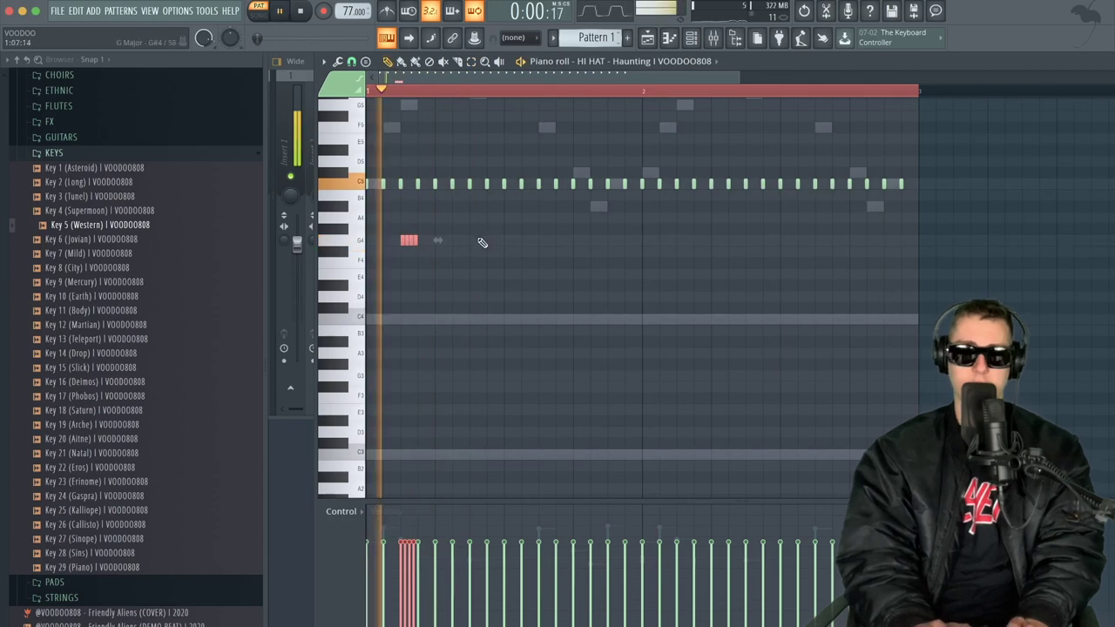
click(474, 252)
key(space)
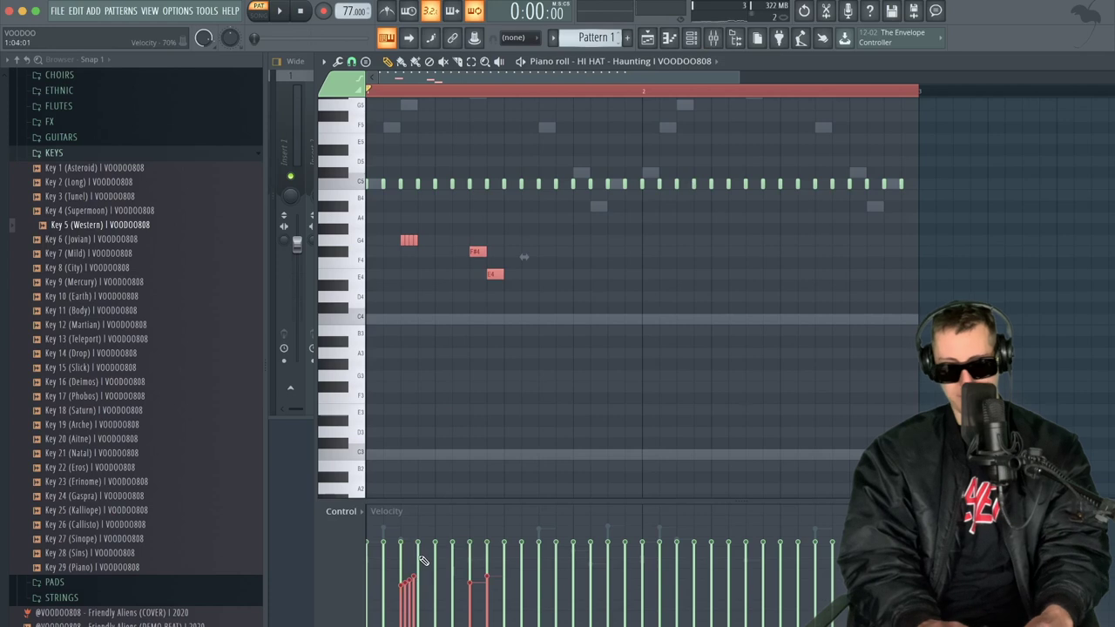
- Randomize the panning of the selected G4, F#4 and E4 hi-hat notes with bipolar levels and play the result
key(alt+c)
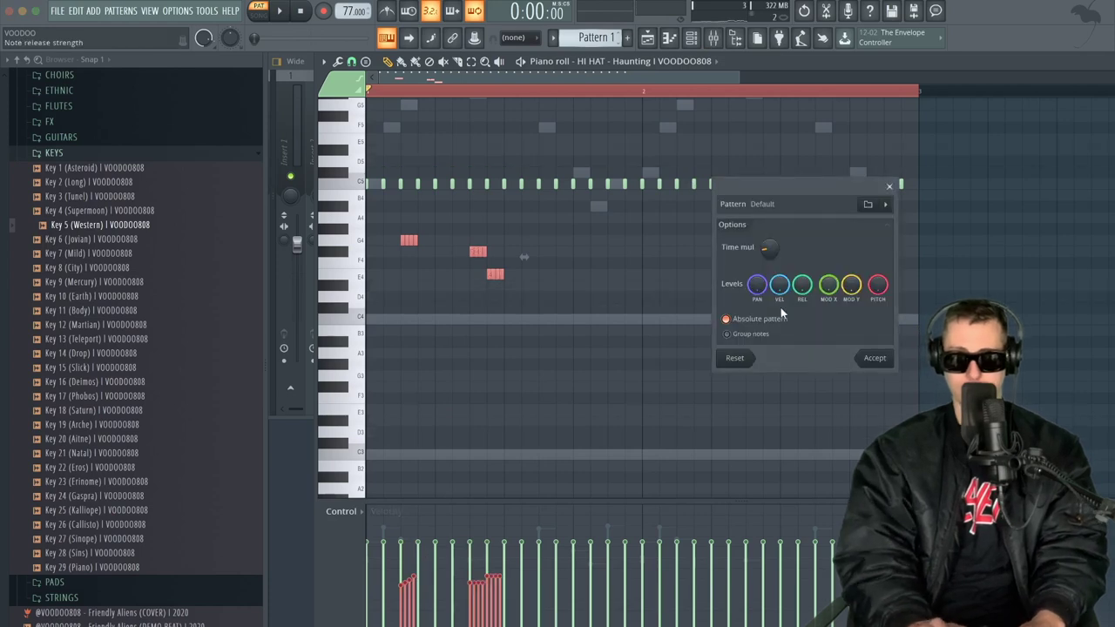
click(890, 187)
key(alt+r)
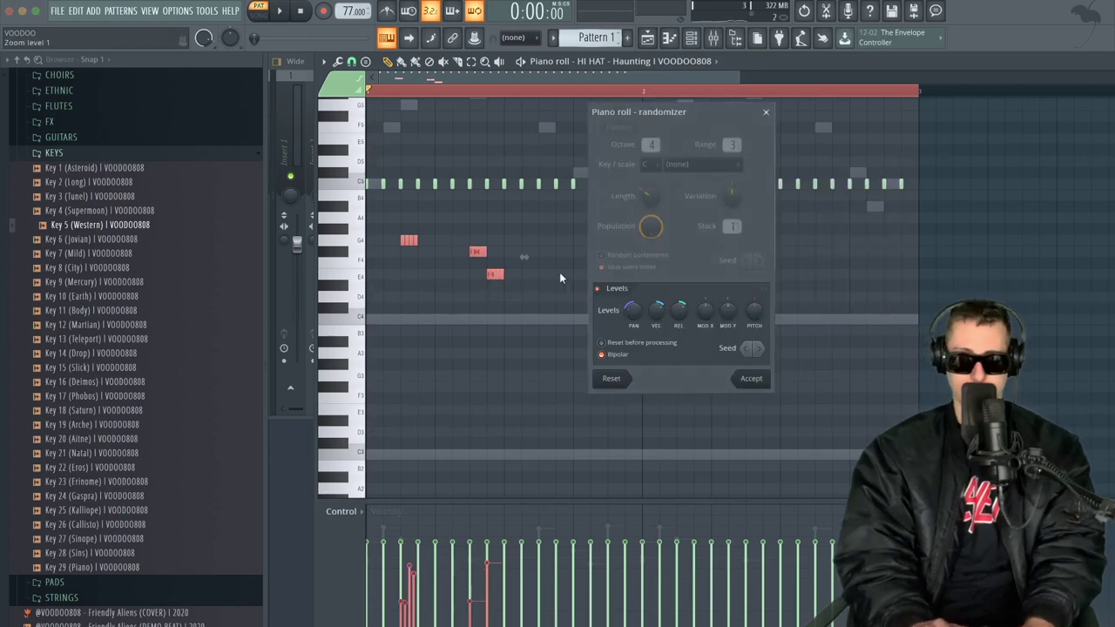
click(634, 312)
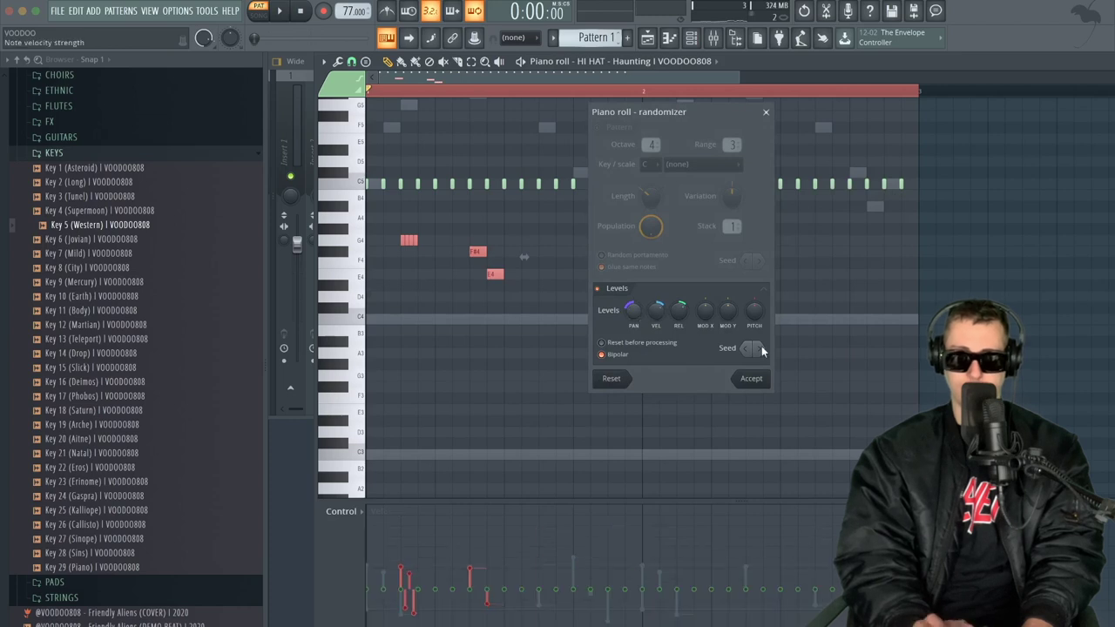
click(751, 379)
key(space)
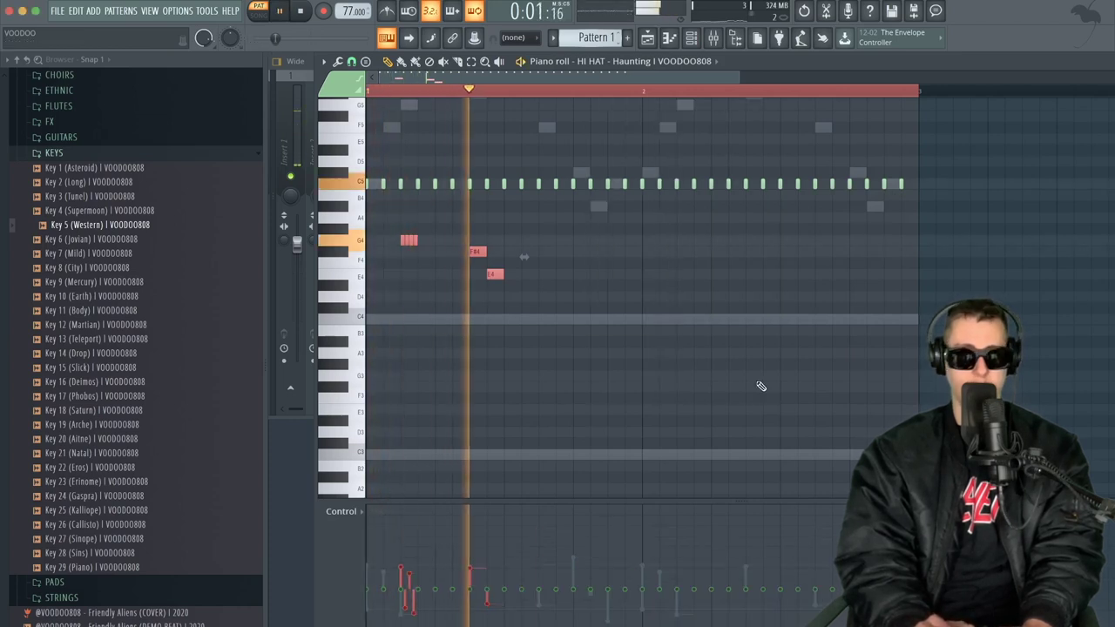
key(space)
- Replace the F#4 and E4 hi-hat notes with a copy of the first two G4 roll notes at bar 1 step 7 and play
key(space)
key(super+d)
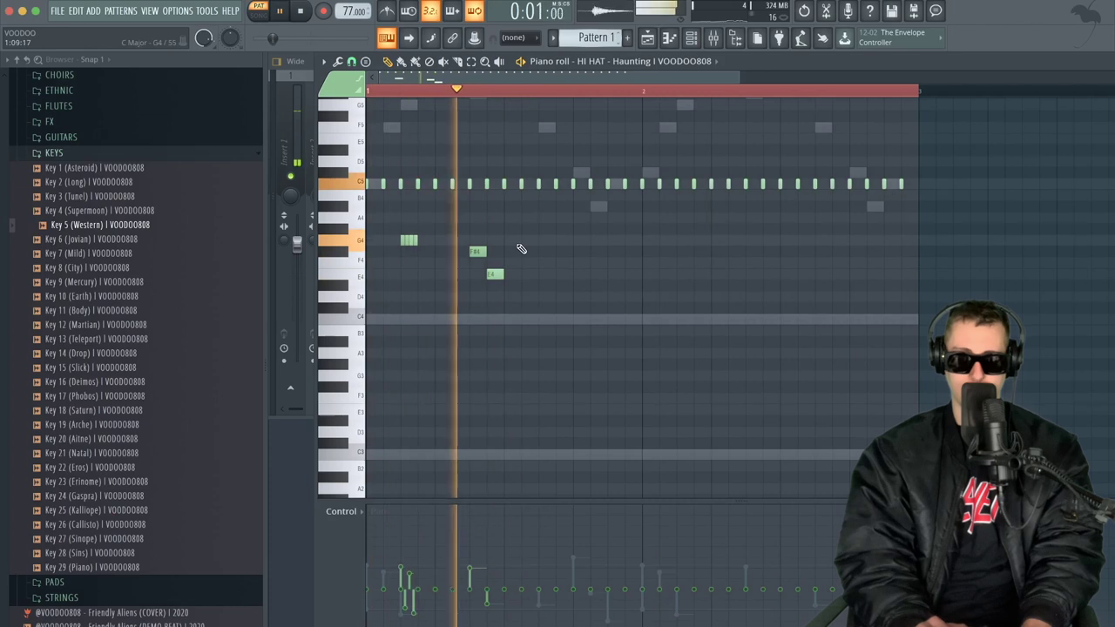
key(space)
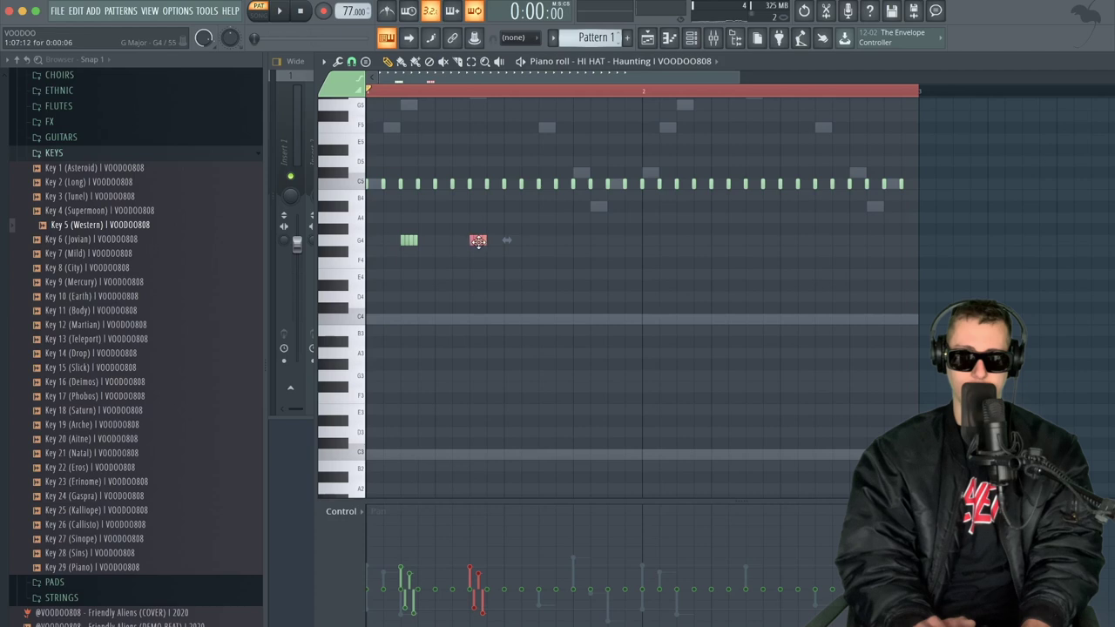
key(space)
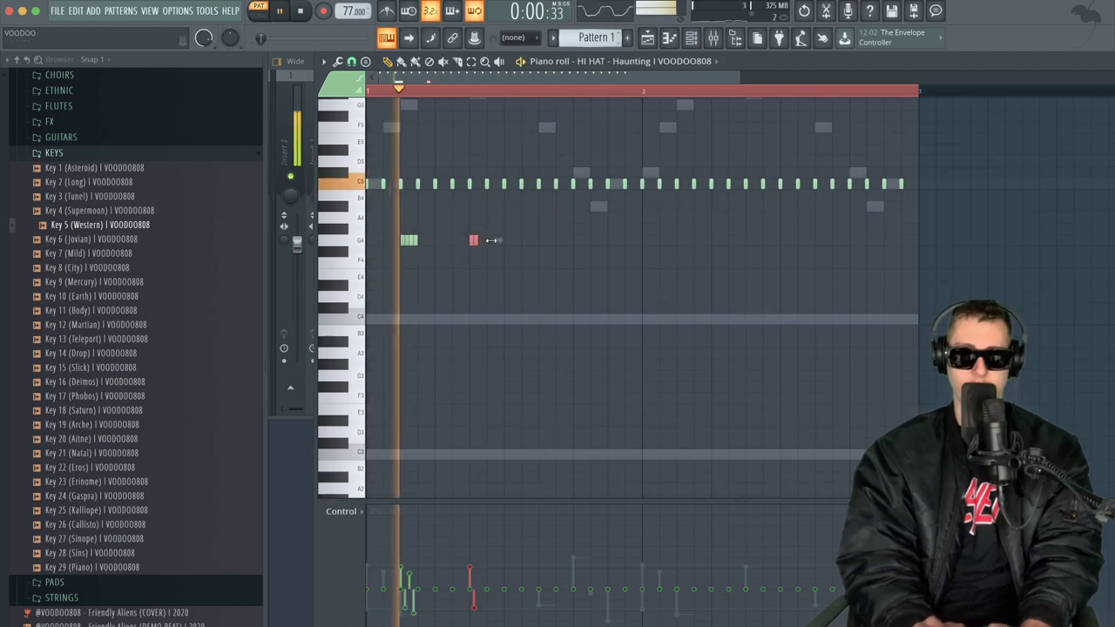
- Copy the G4 hi-hat rolls from bar 1 steps 3 and 7 to steps 11 and 15 and throughout bar 2, and play
key(space)
key(space)
key(space)
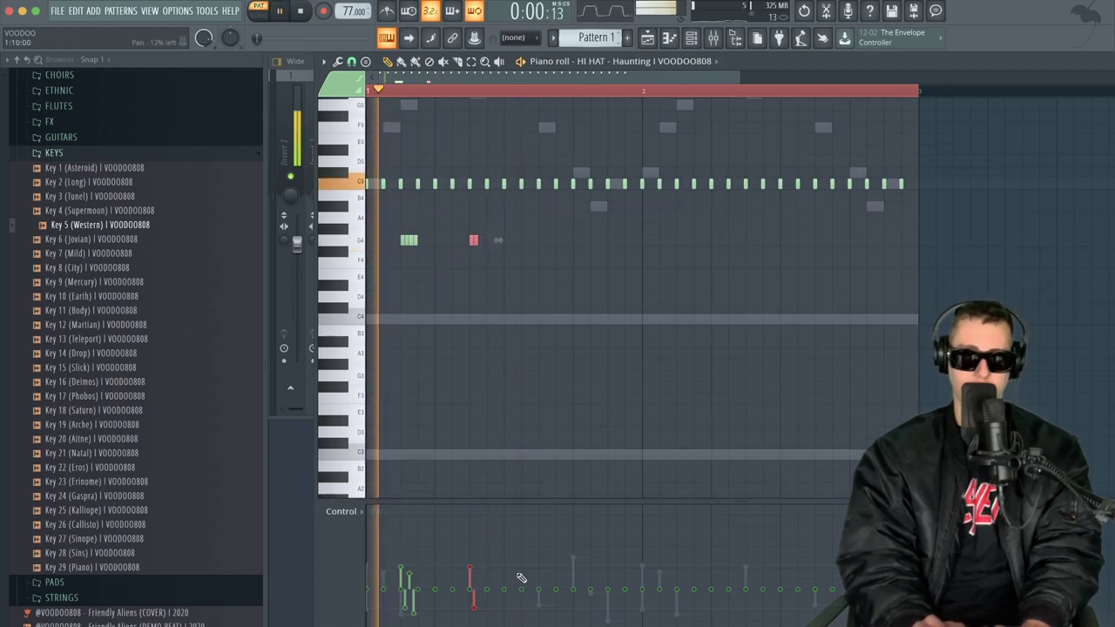
drag(578, 344, 368, 236)
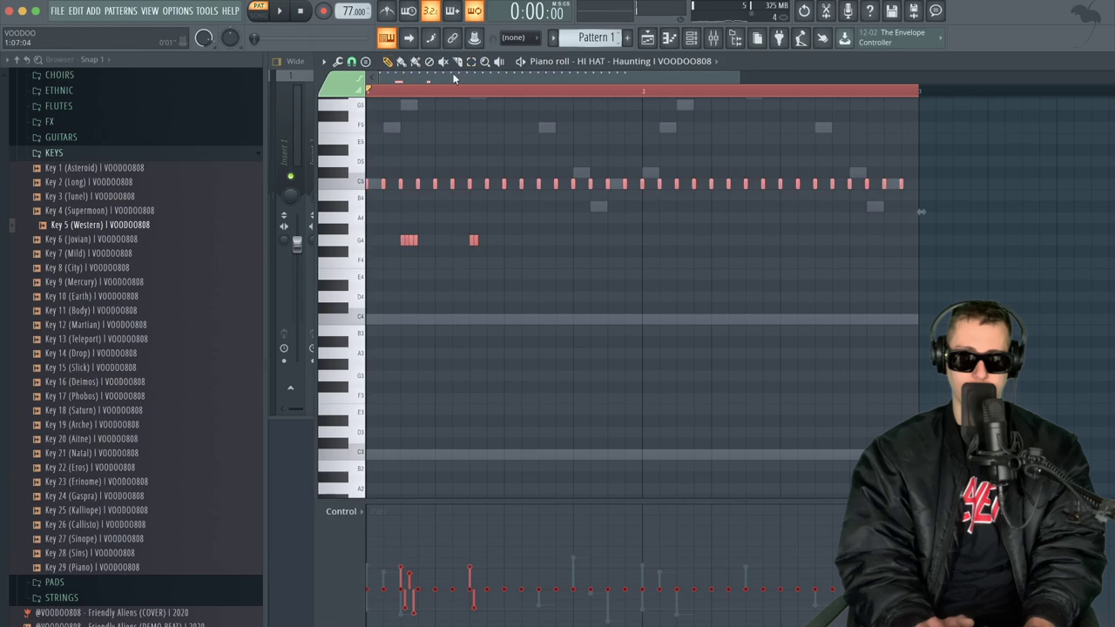
drag(512, 267, 366, 203)
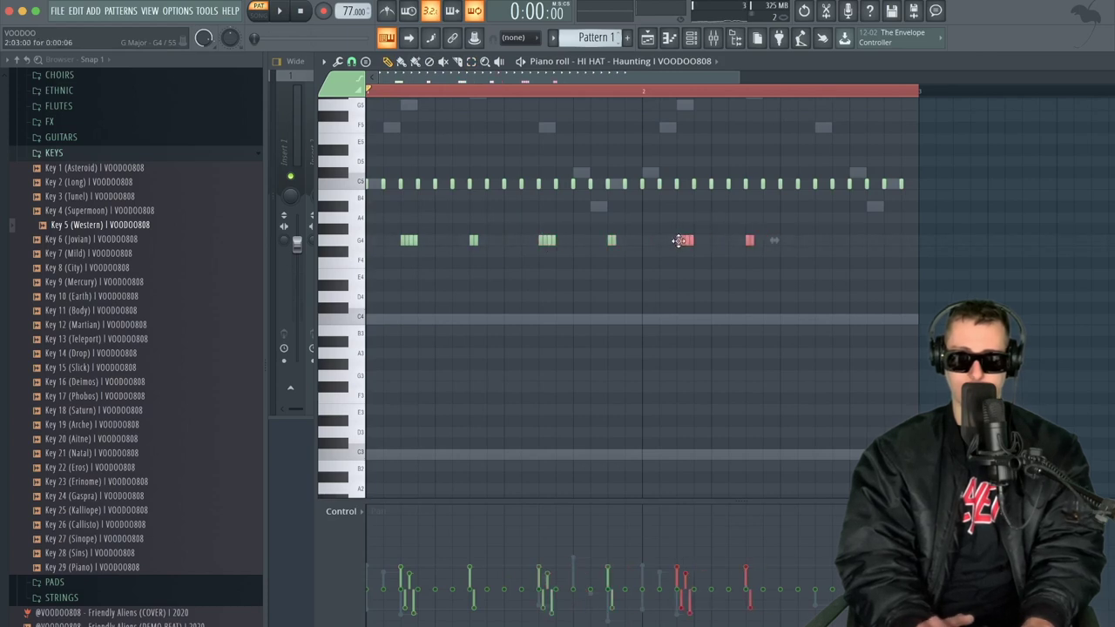
key(space)
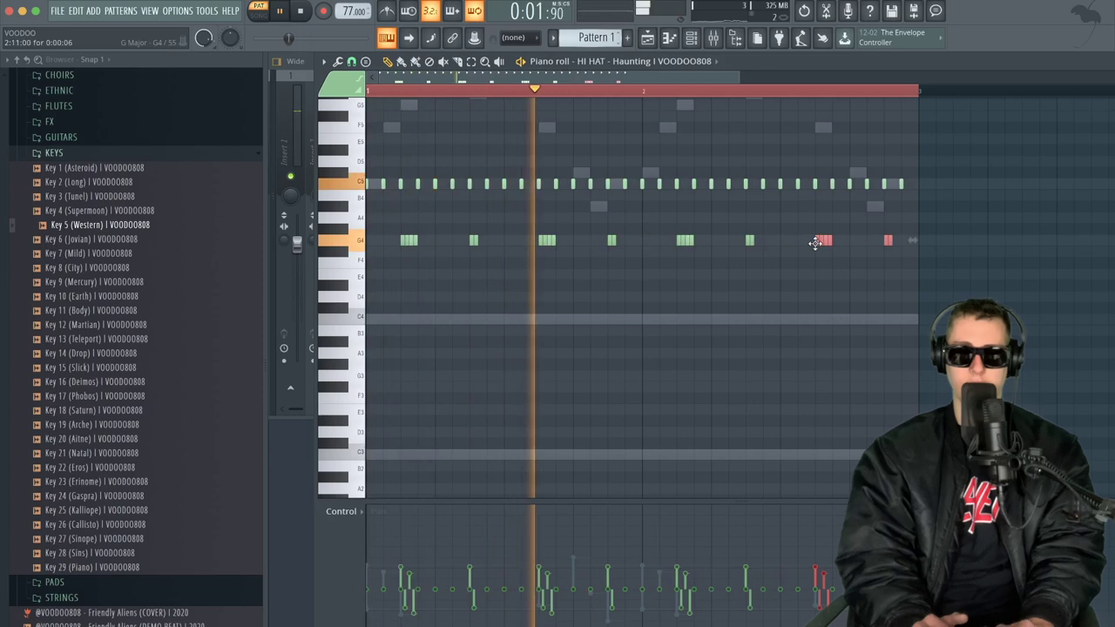
- Deselect the hi-hat notes and set the HI HAT channel's time-stretching mode to Stretch during playback
click(692, 39)
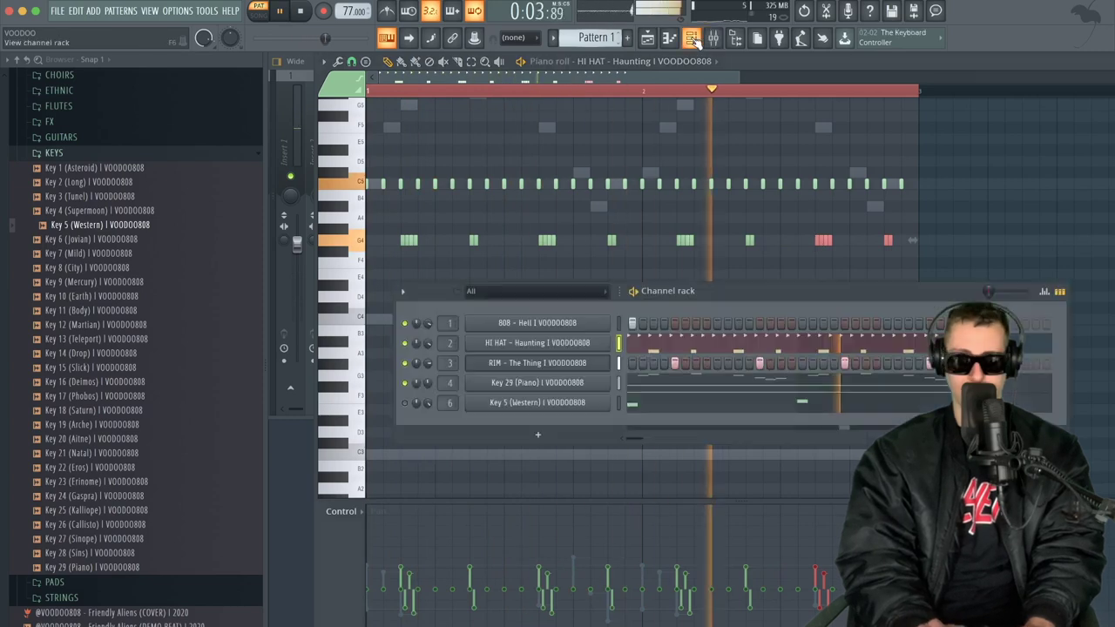
right_click(679, 152)
click(691, 40)
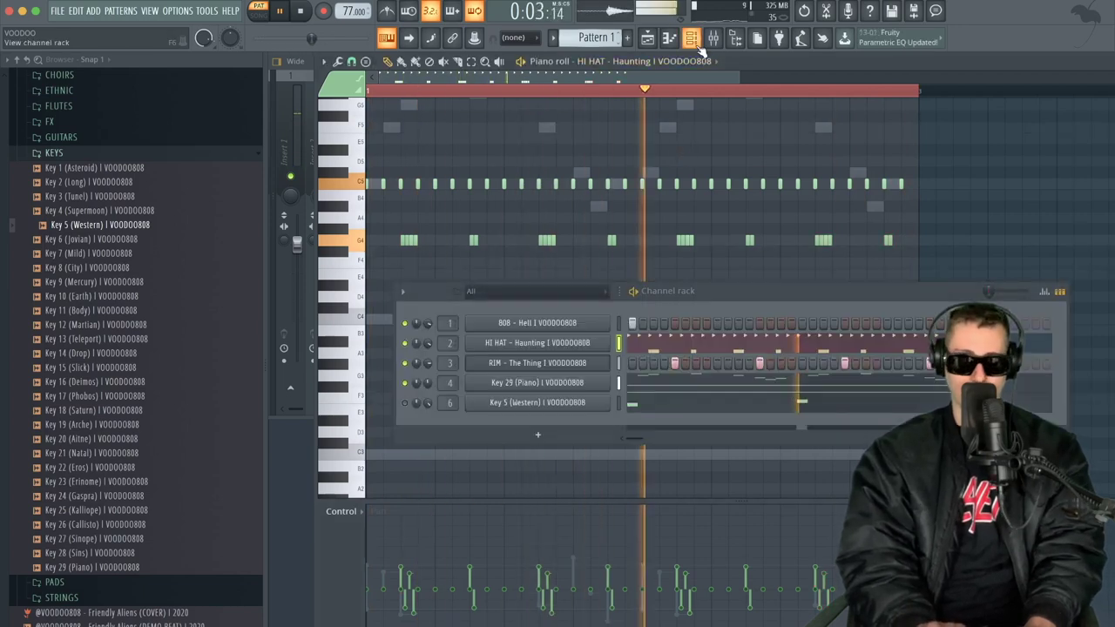
click(596, 344)
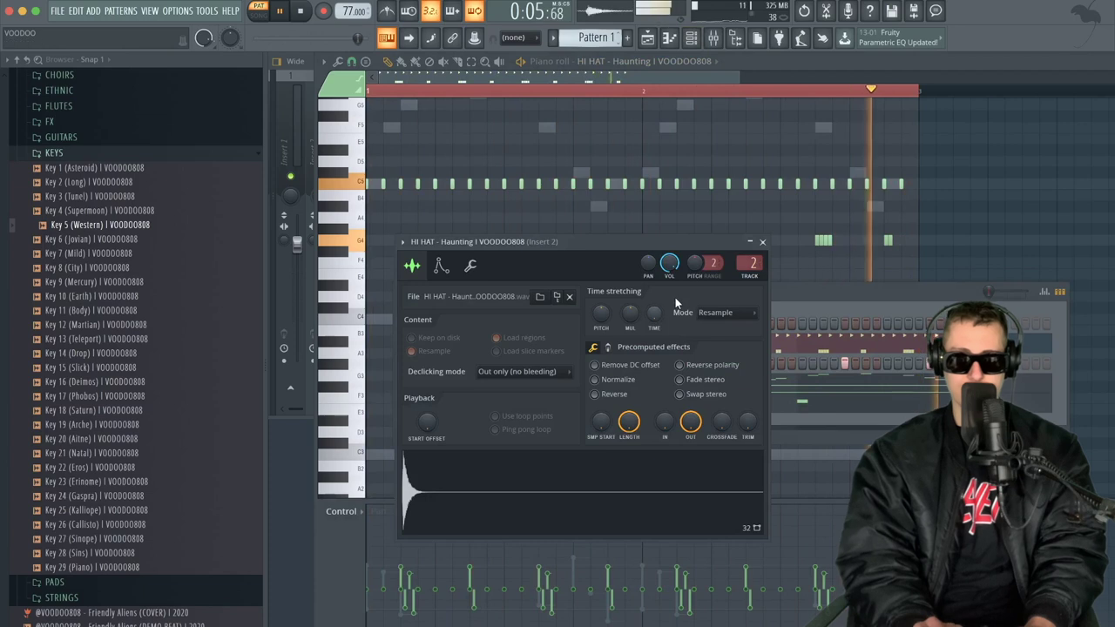
click(724, 312)
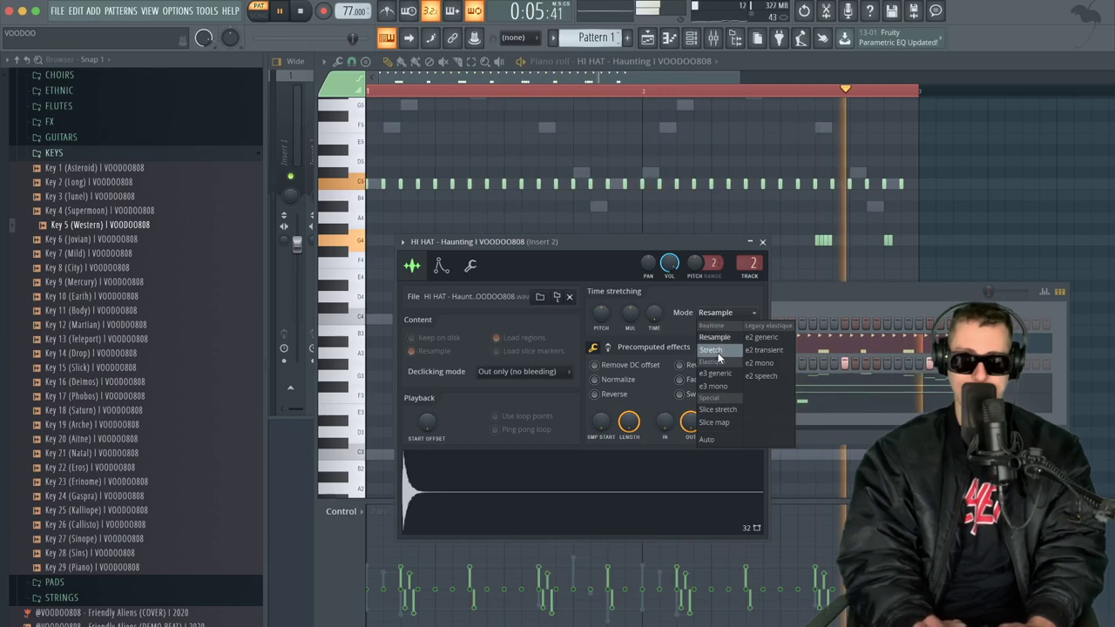
click(716, 351)
click(763, 241)
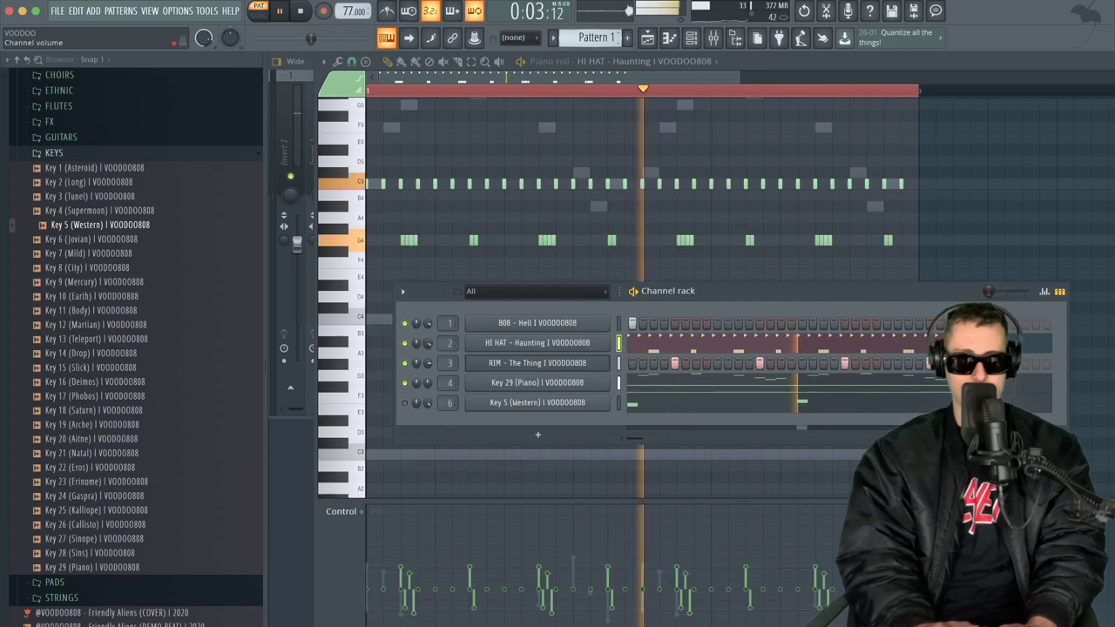
- Solo the HI HAT channel to hear it alone, restore the other channels to hear the full beat, and stop playback
right_click(406, 343)
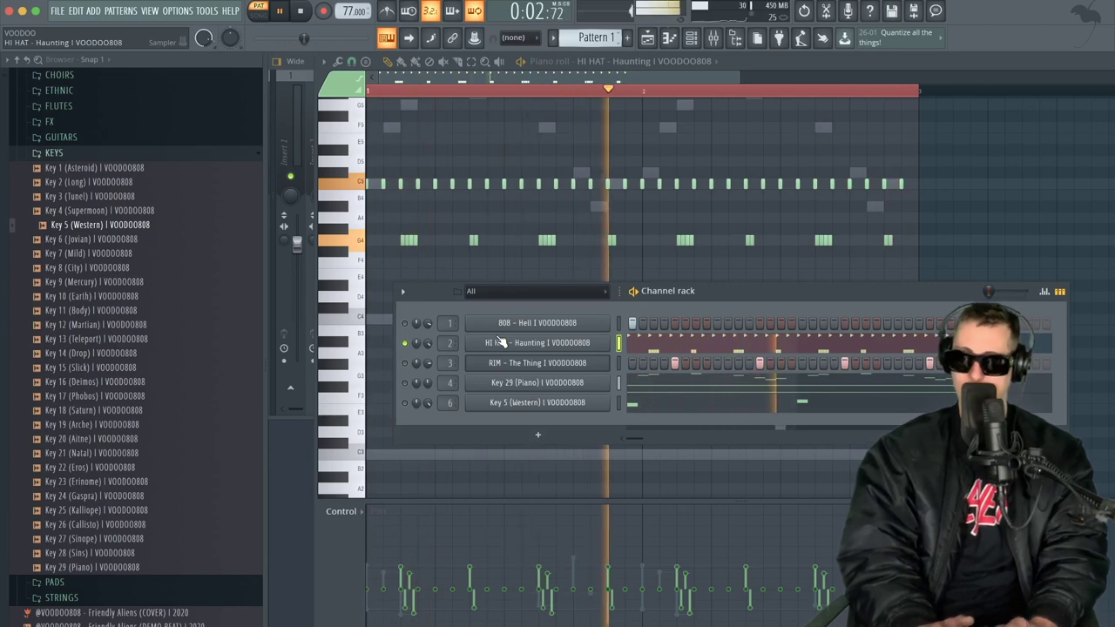
right_click(405, 343)
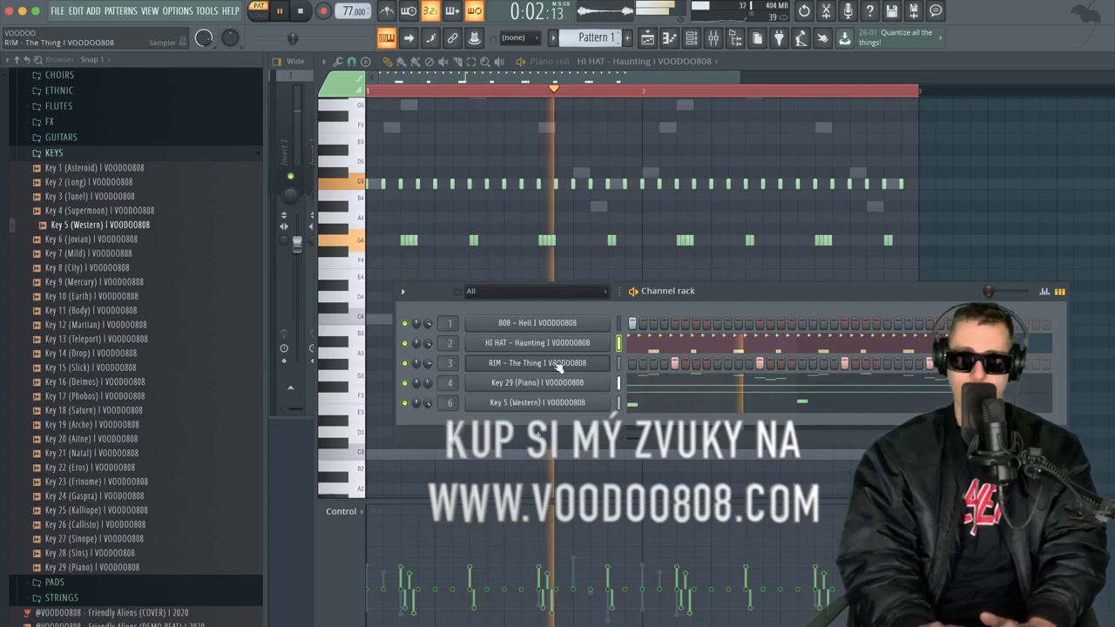
drag(723, 288, 727, 334)
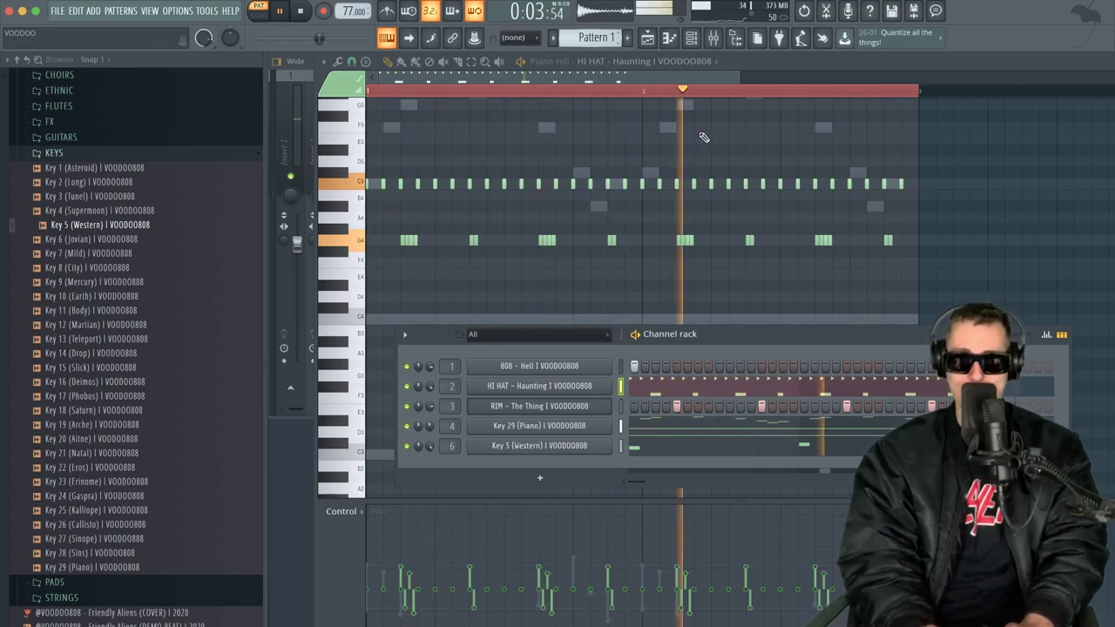
key(F6)
key(space)
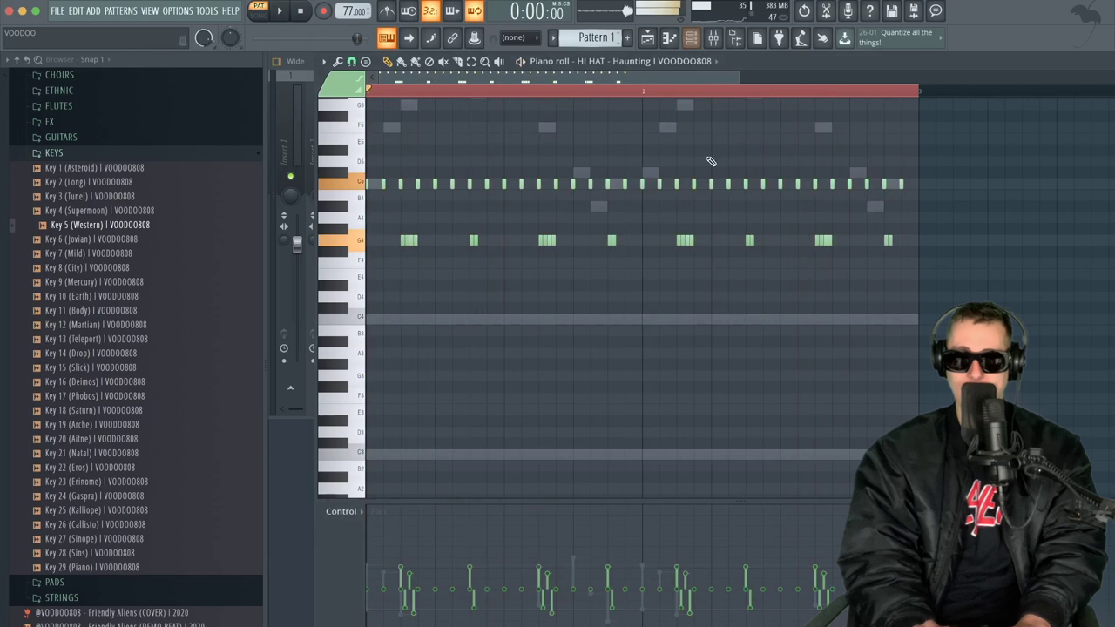
- Compare Resample with Stretch as the HI HAT channel's time-stretching mode during playback, ending on Stretch
click(692, 37)
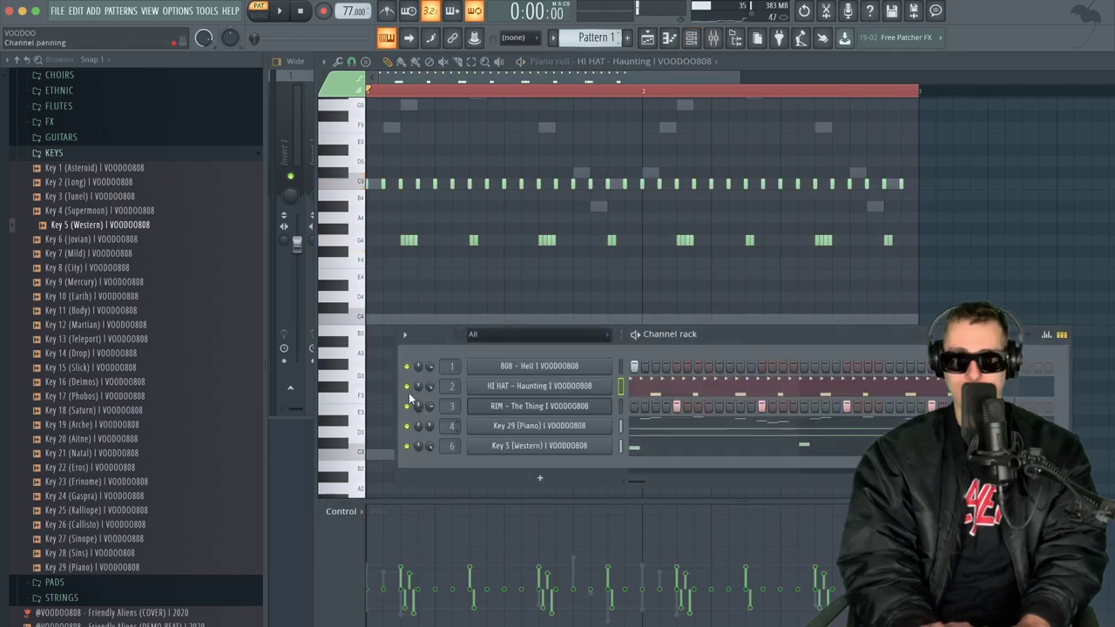
click(542, 385)
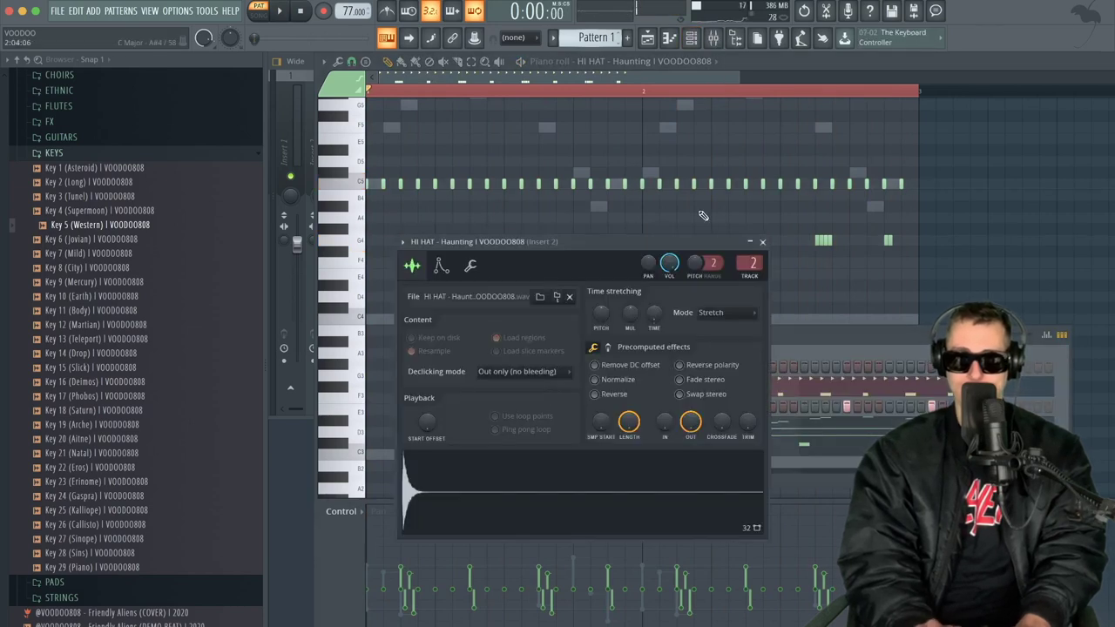
key(space)
click(707, 313)
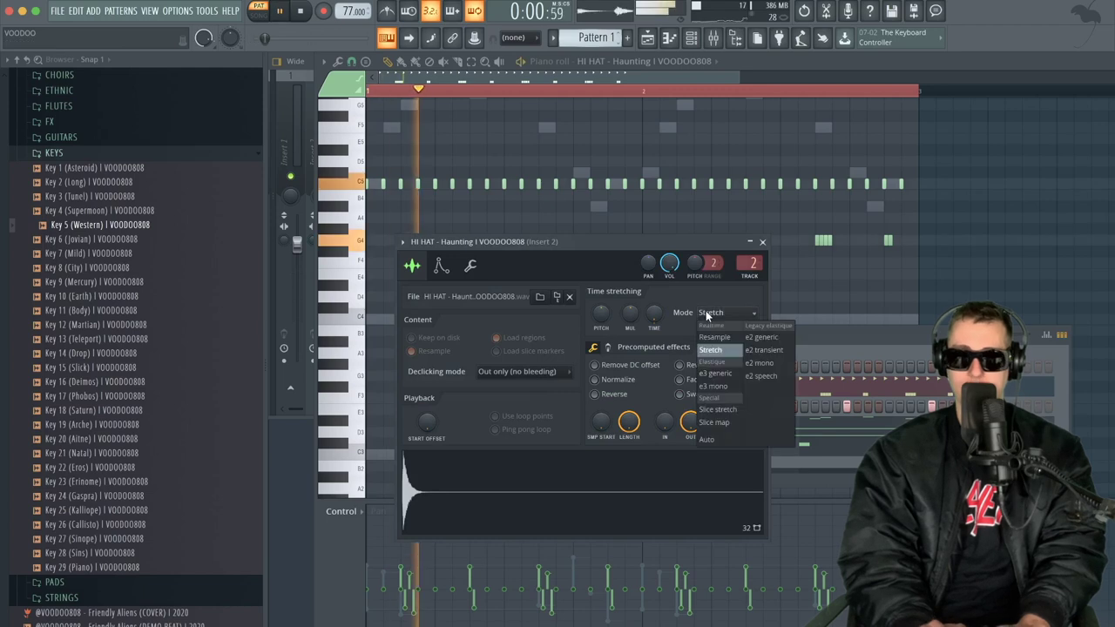
click(715, 337)
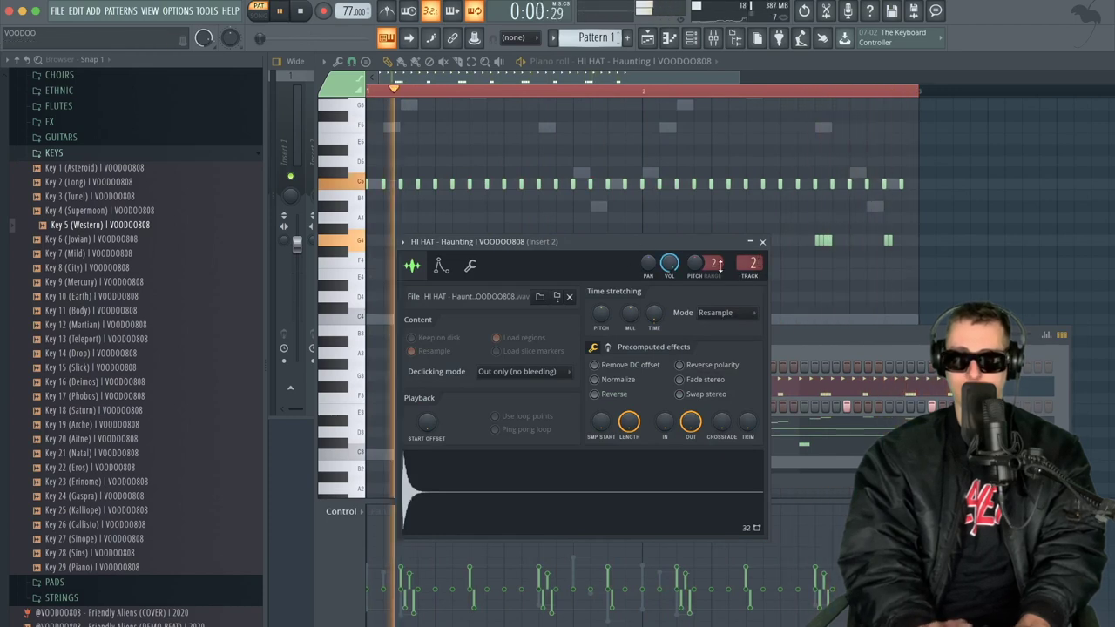
click(719, 312)
click(728, 349)
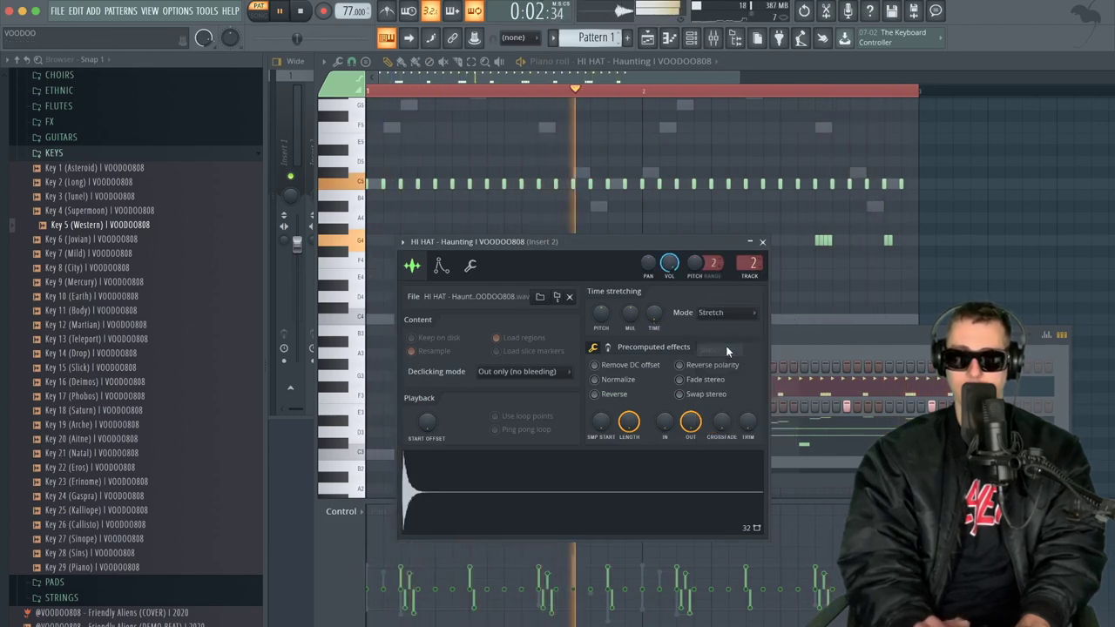
click(763, 241)
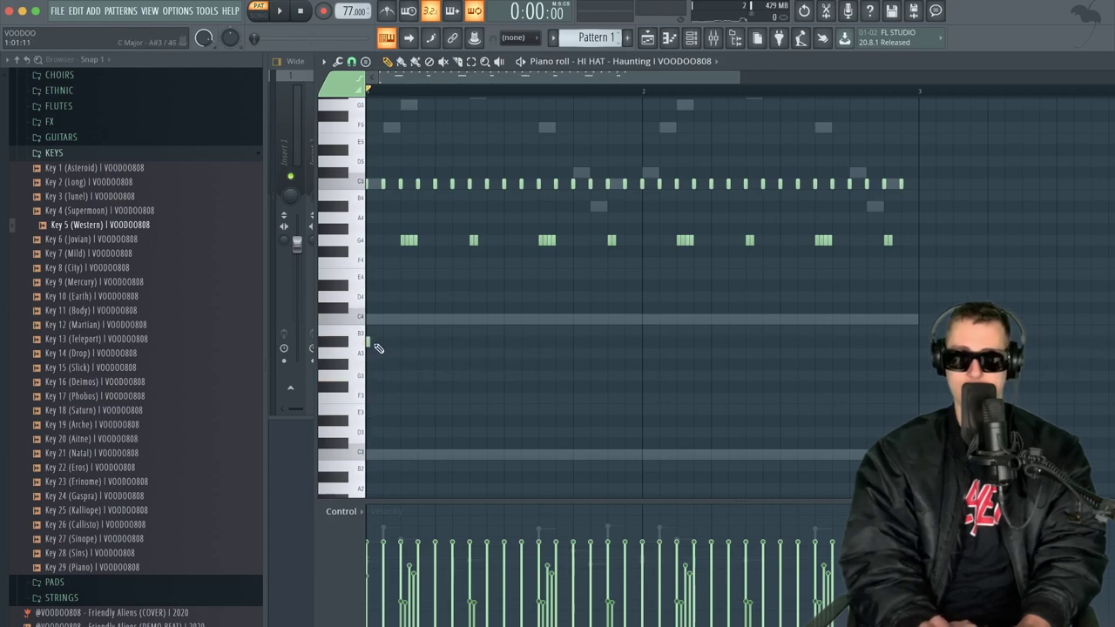
- Set the HI HAT channel's time-stretching mode to Resample and return to its piano roll
click(704, 38)
click(568, 394)
click(715, 313)
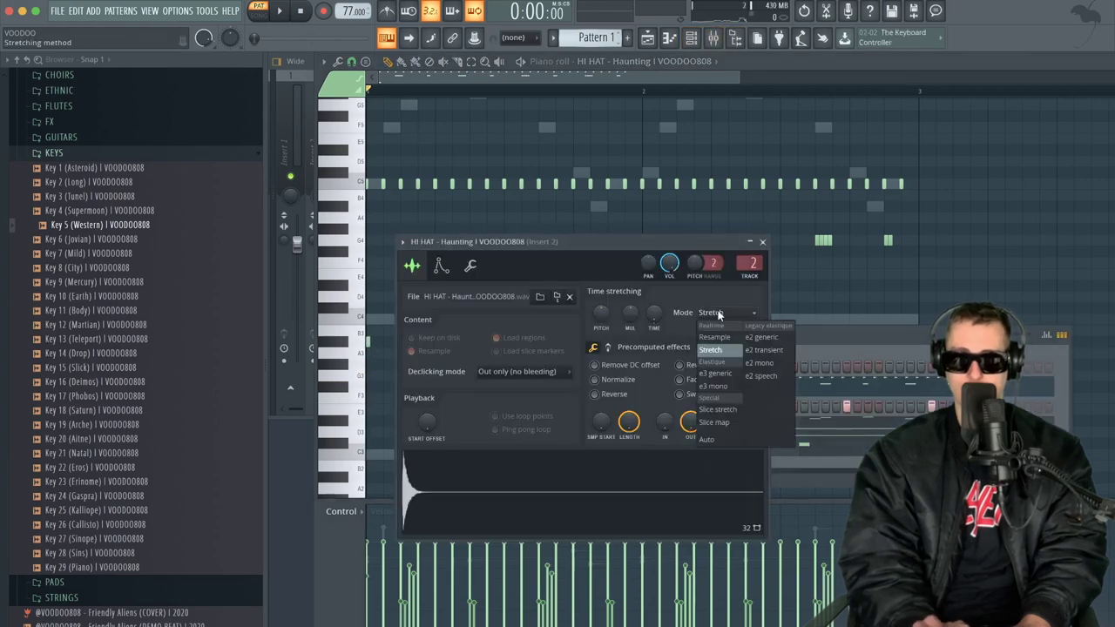
click(715, 337)
click(503, 146)
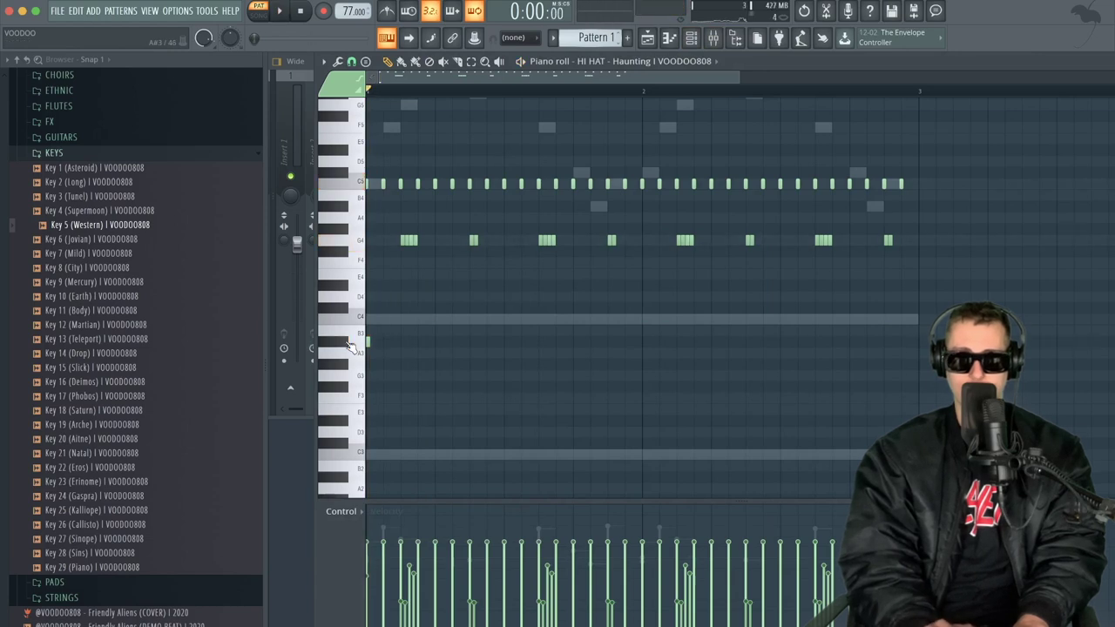
- Audition the resampled hi-hat on low keys such as C#3 and delete the A#3 note at the start of bar 1
scroll(357, 345, down, 3)
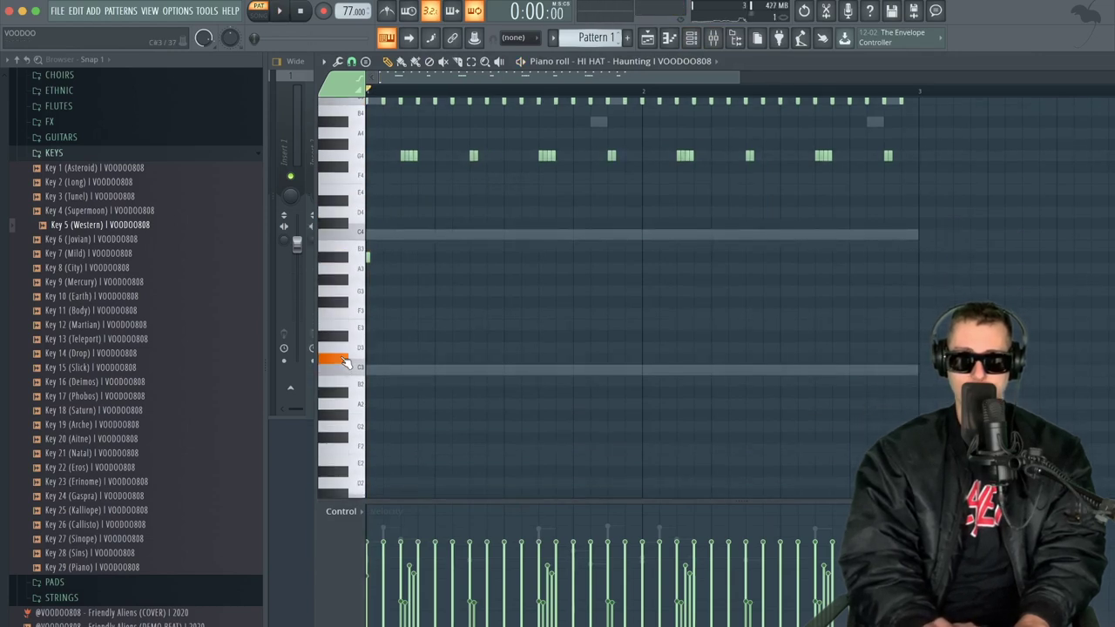
scroll(393, 492, down, 2)
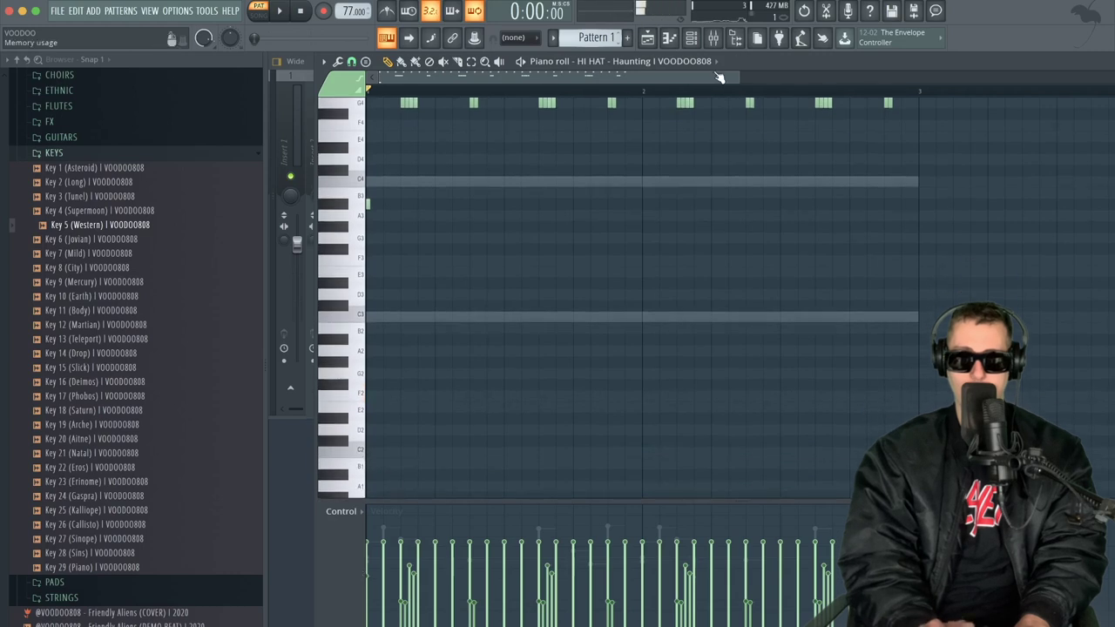
click(695, 42)
click(556, 392)
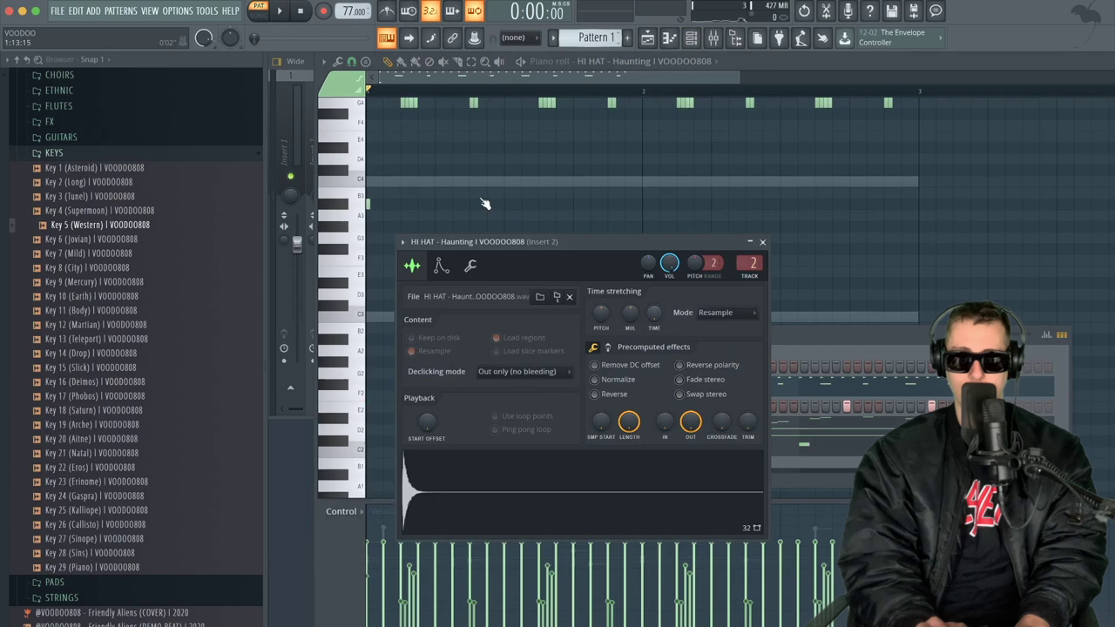
click(361, 310)
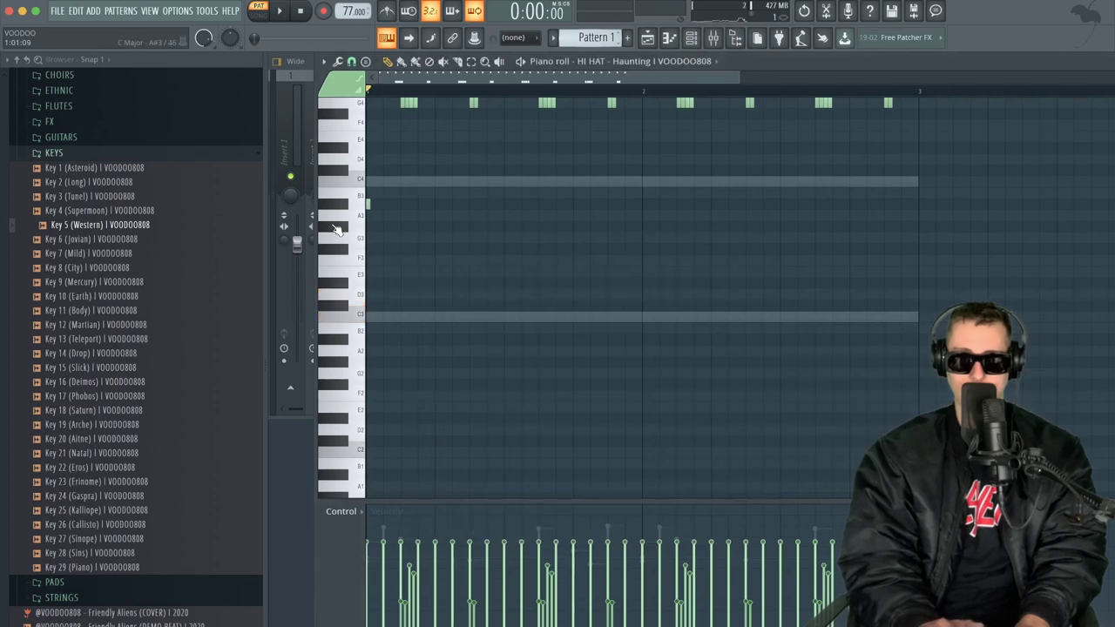
scroll(383, 254, up, 5)
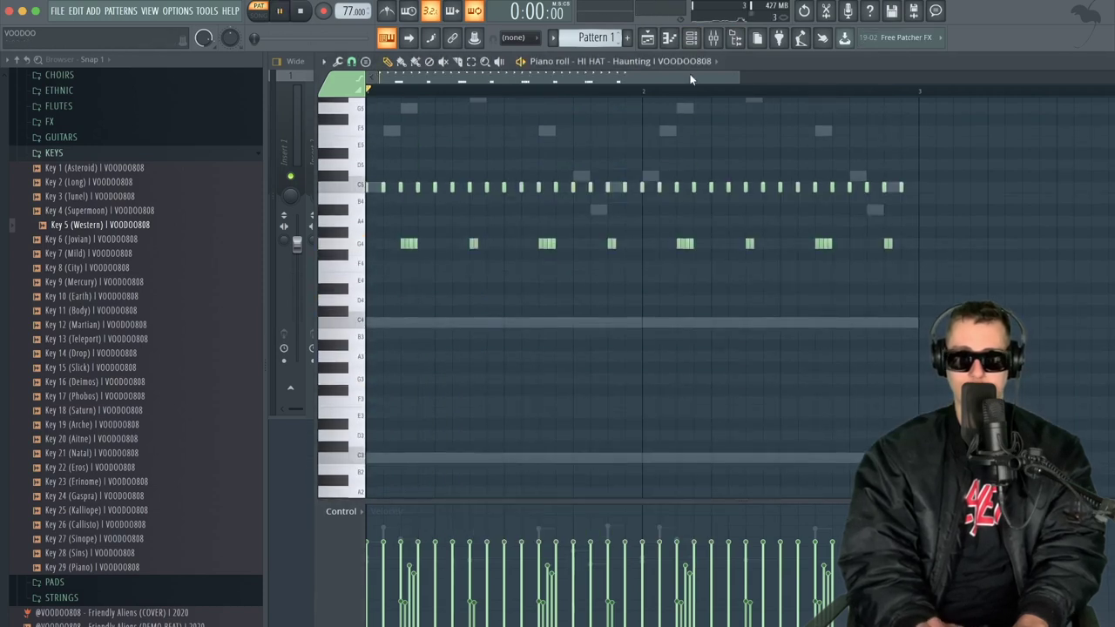
- Play the soloed hi-hat pattern and set the HI HAT channel's time-stretching mode to Stretch
key(space)
key(F6)
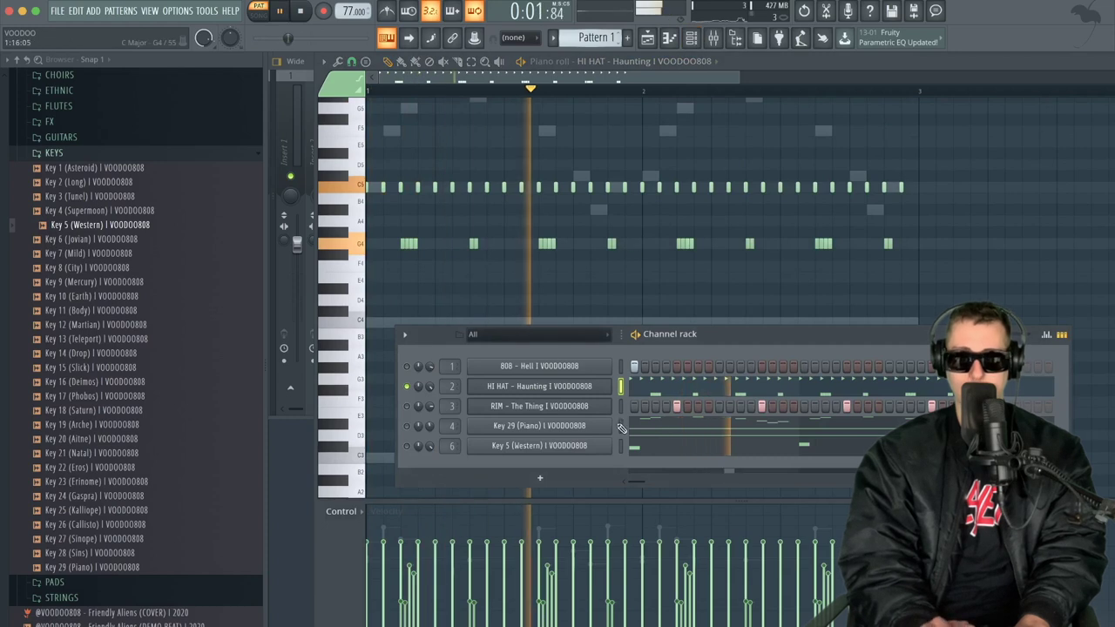
click(577, 385)
click(714, 312)
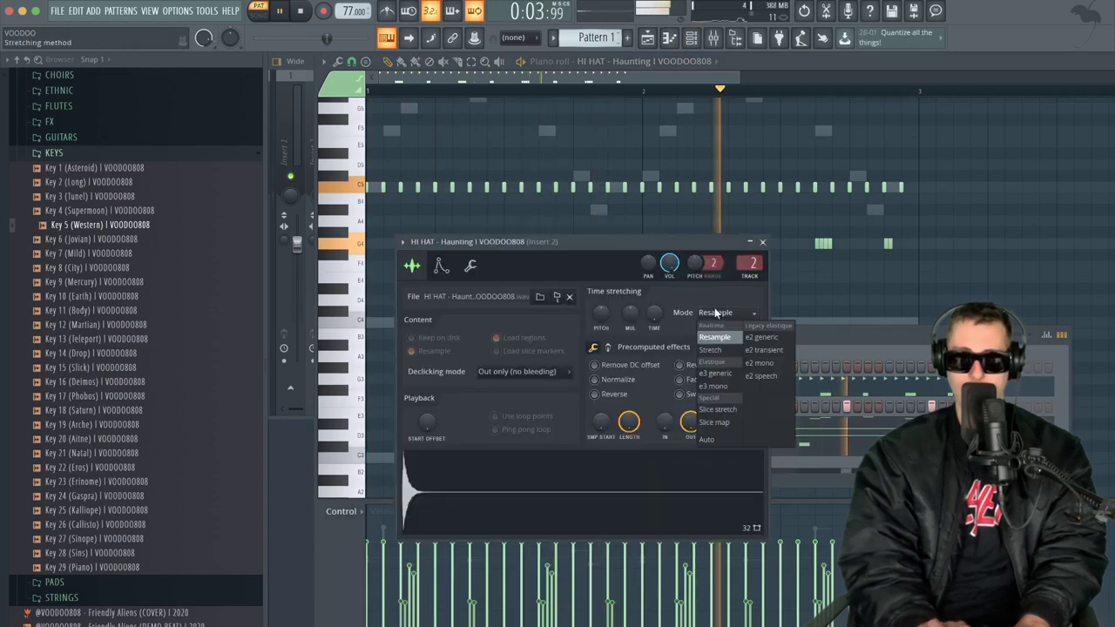
click(727, 348)
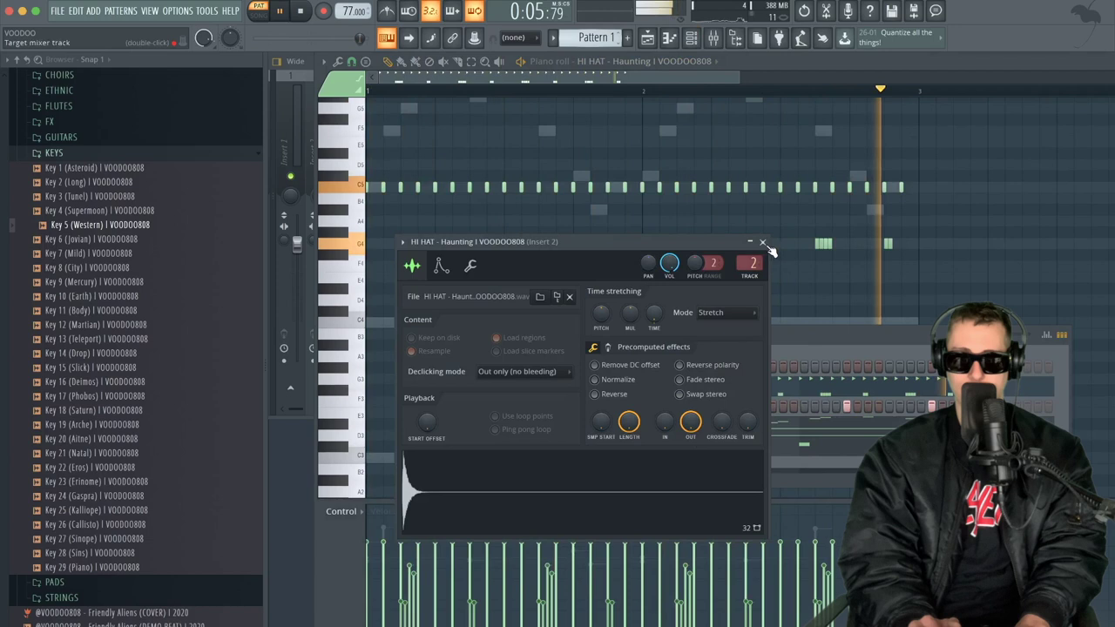
click(763, 242)
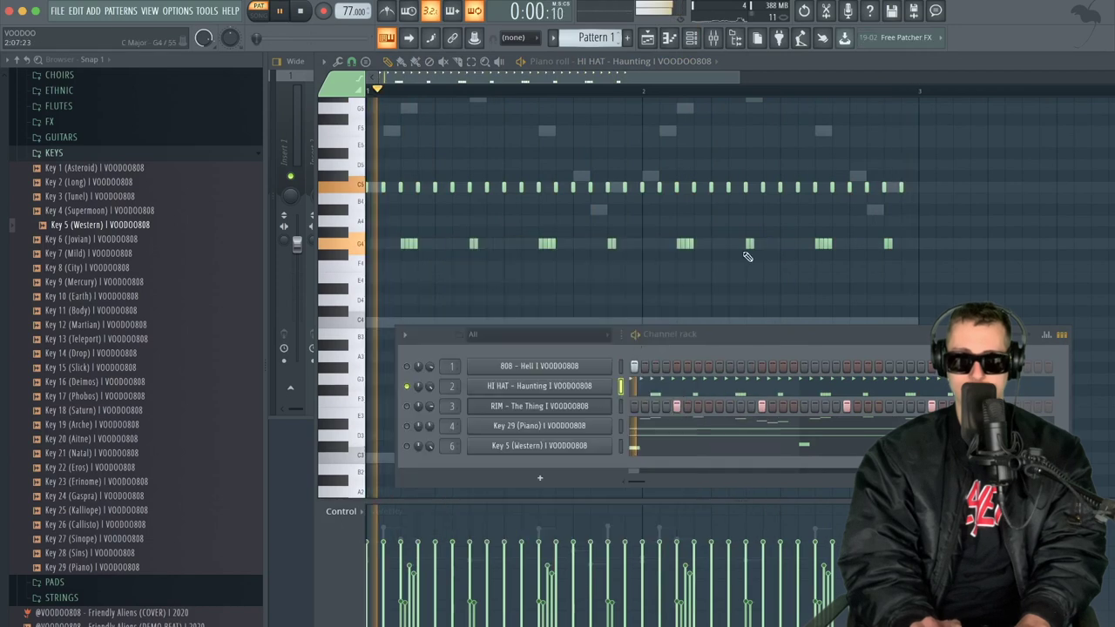
- Unmute the rim and piano, and in Insert 4's Fruity parametric EQ 2 raise band 2's frequency and lower the frequency and gain of bands 3 and 4
click(406, 426)
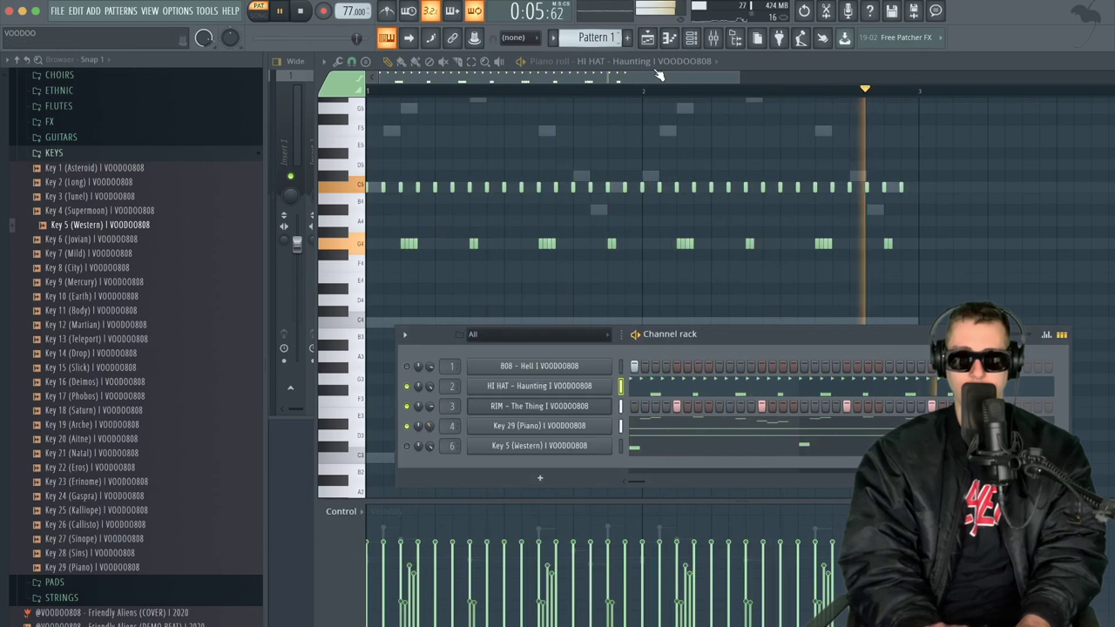
click(713, 37)
click(393, 134)
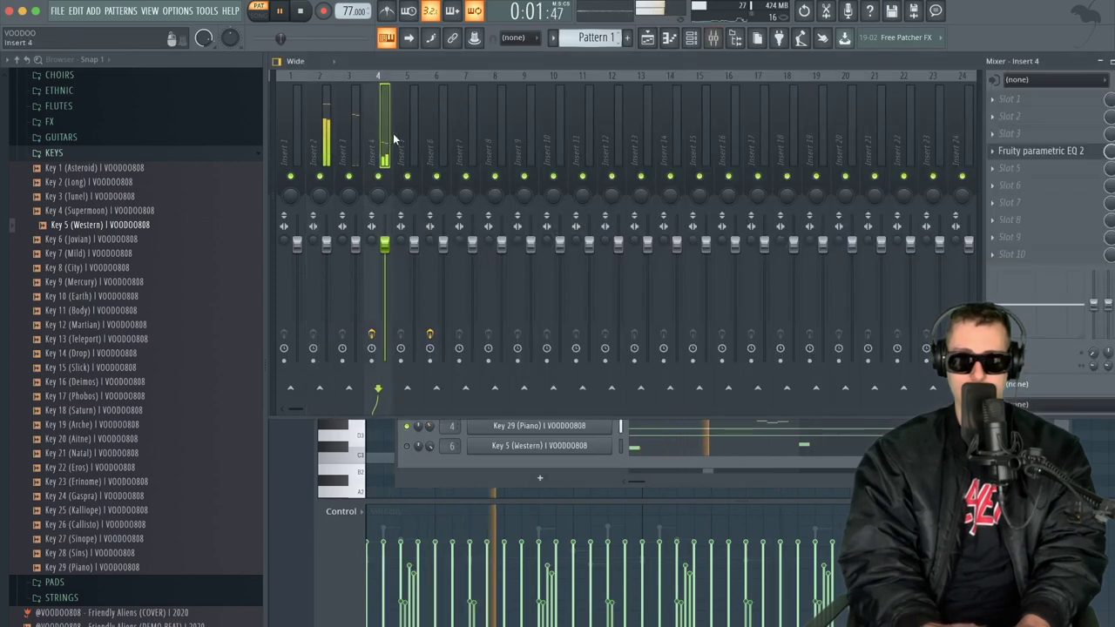
click(1062, 154)
drag(446, 341, 455, 340)
drag(478, 283, 462, 309)
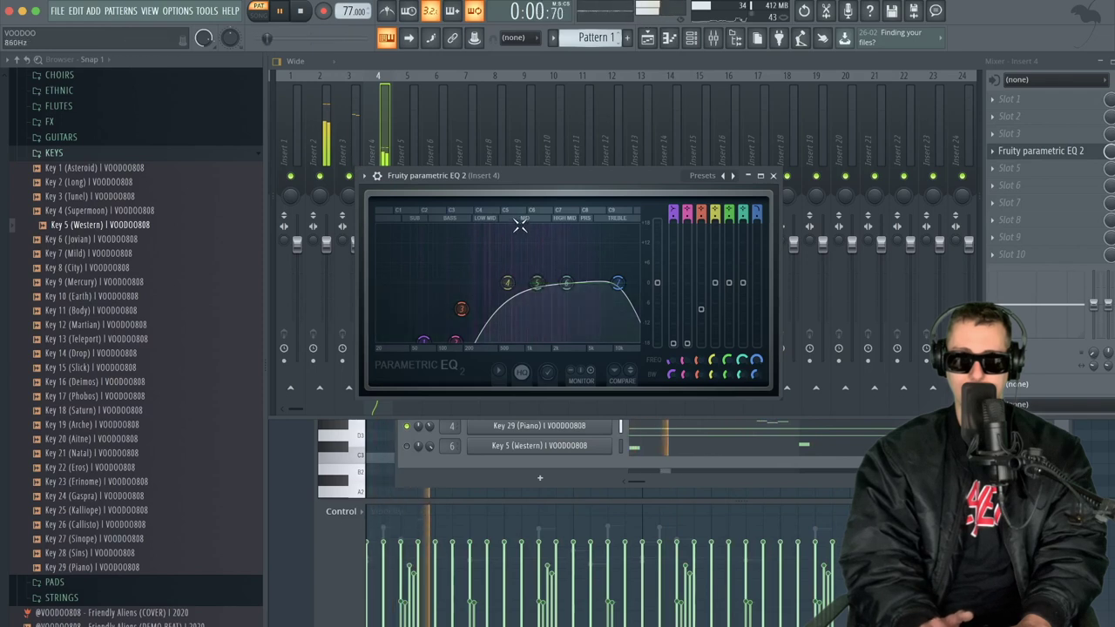
drag(507, 283, 490, 286)
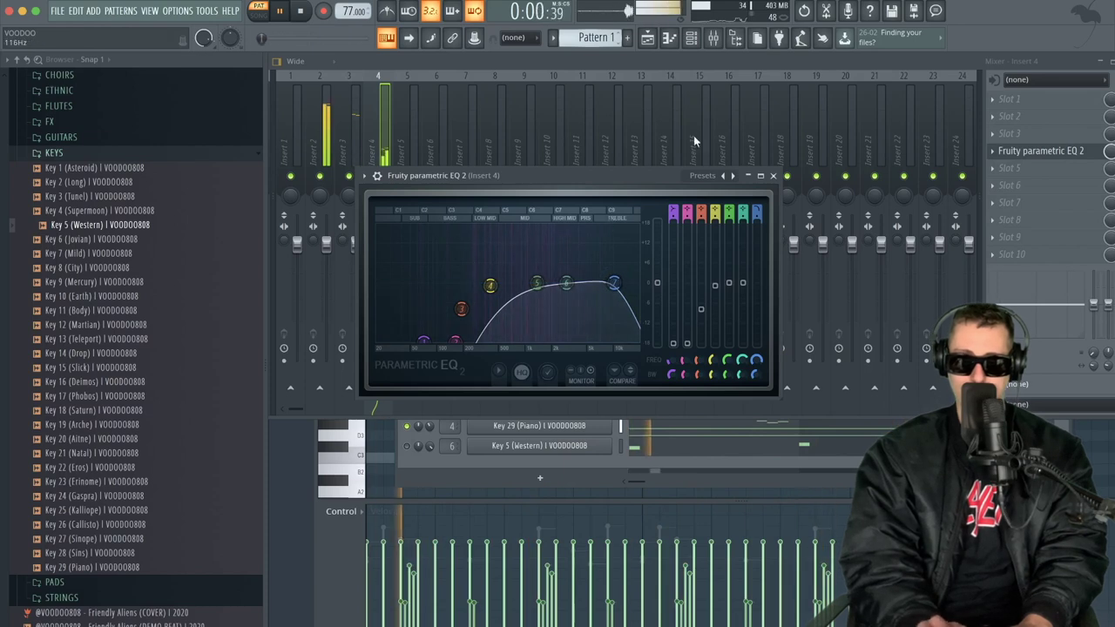
- Unmute the 808 in the channel rack and restart playback to hear it with the drums and piano
click(691, 39)
key(space)
key(space)
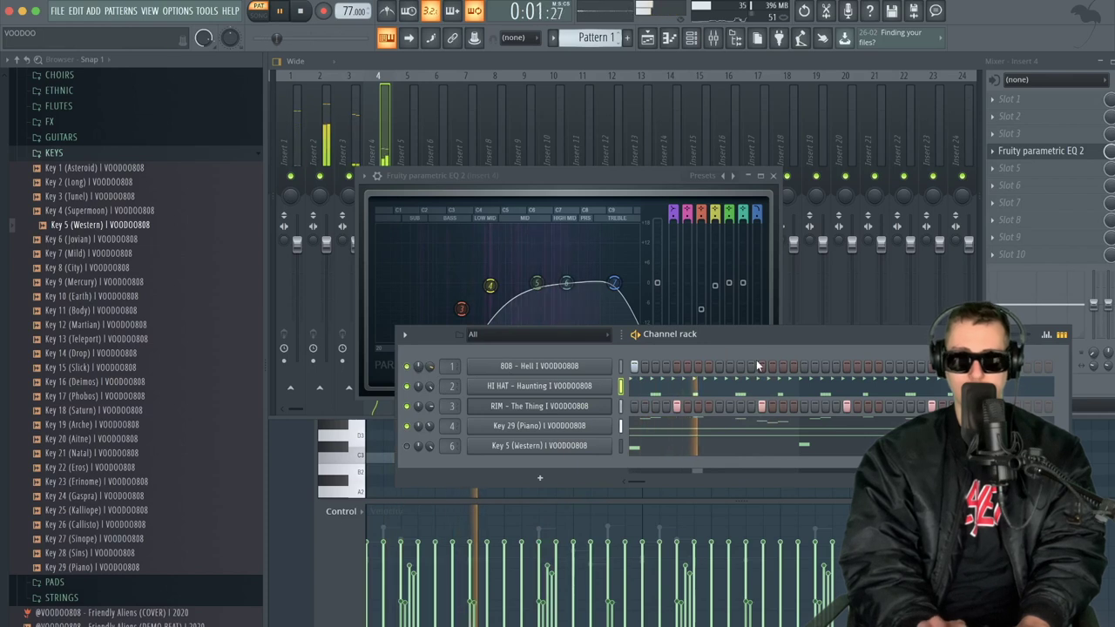
- Program 808 hits on steps 11, 17 and 27 during playback and open the 808 channel's notes in the piano roll
key(space)
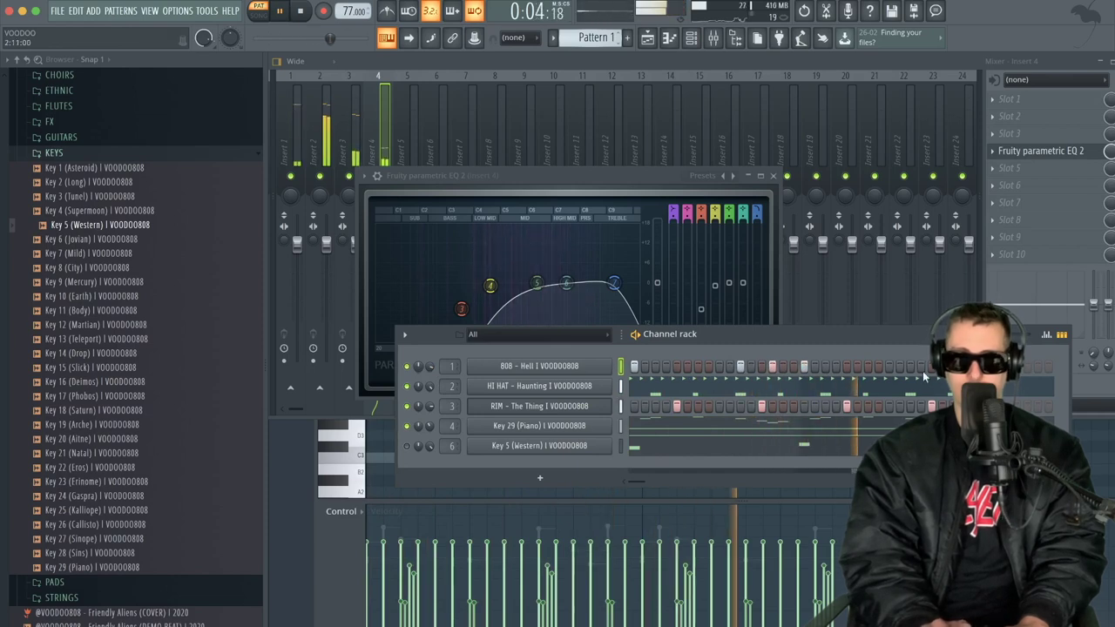
key(space)
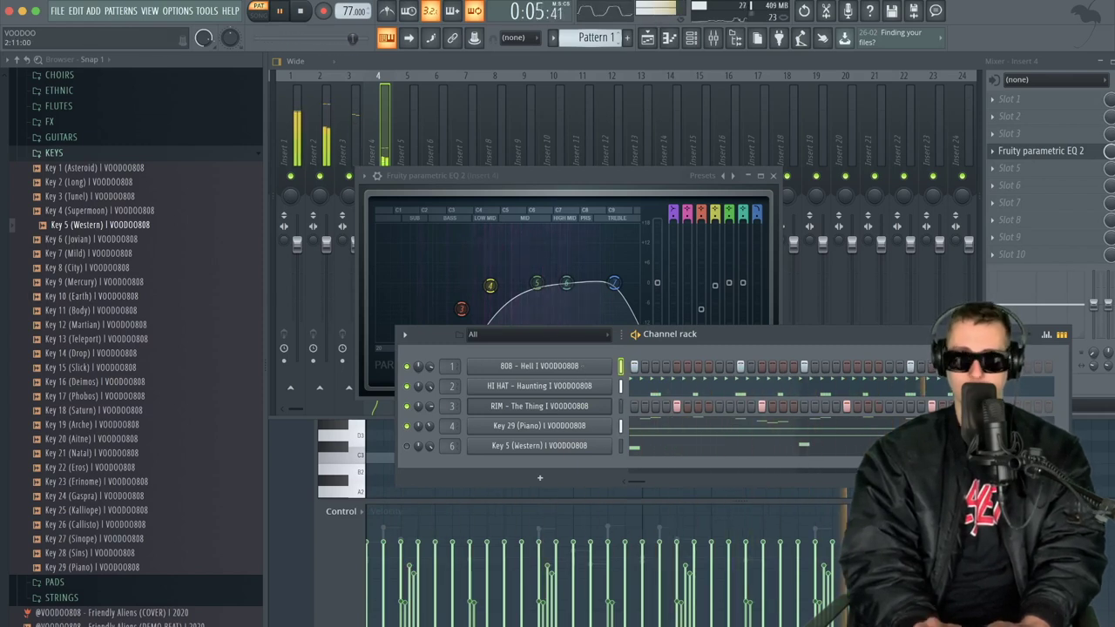
right_click(520, 366)
click(640, 366)
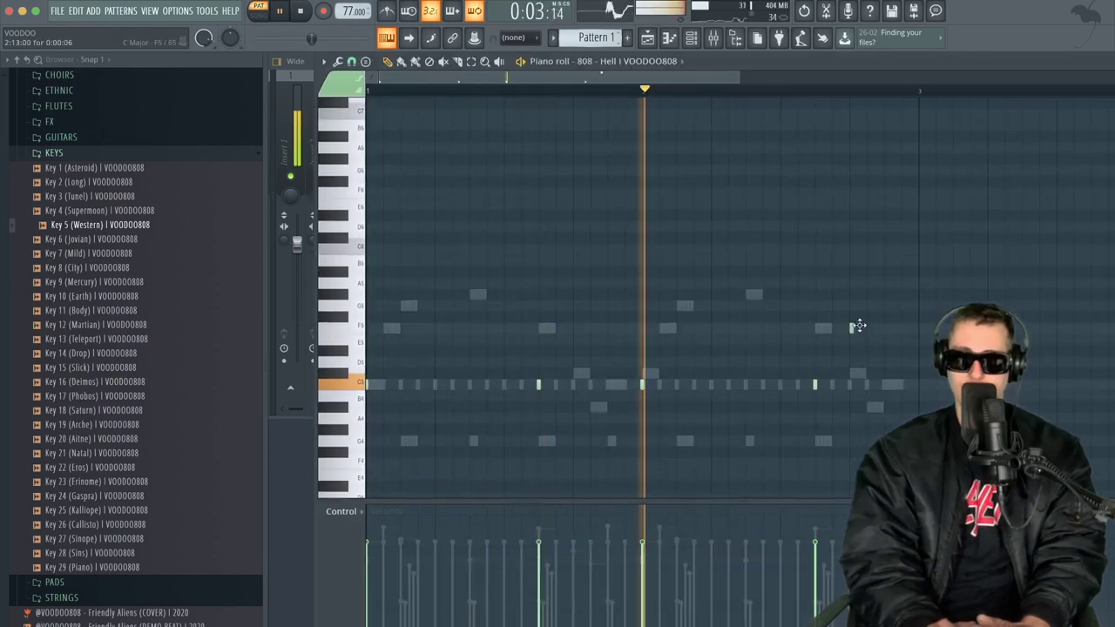
click(870, 328)
click(887, 327)
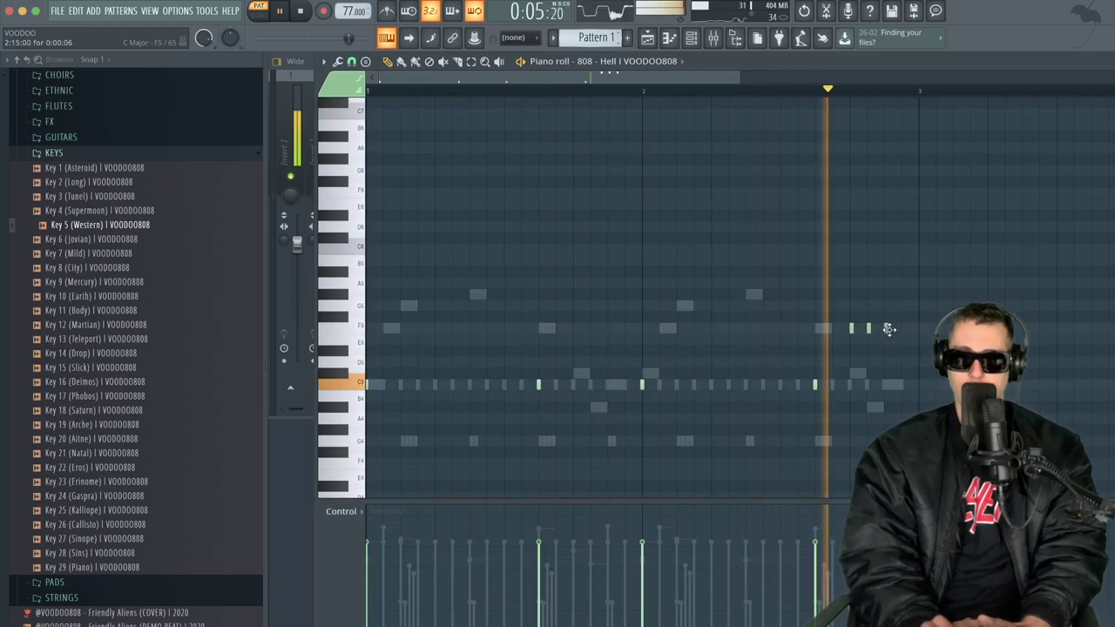
right_click(875, 332)
right_click(885, 328)
right_click(868, 329)
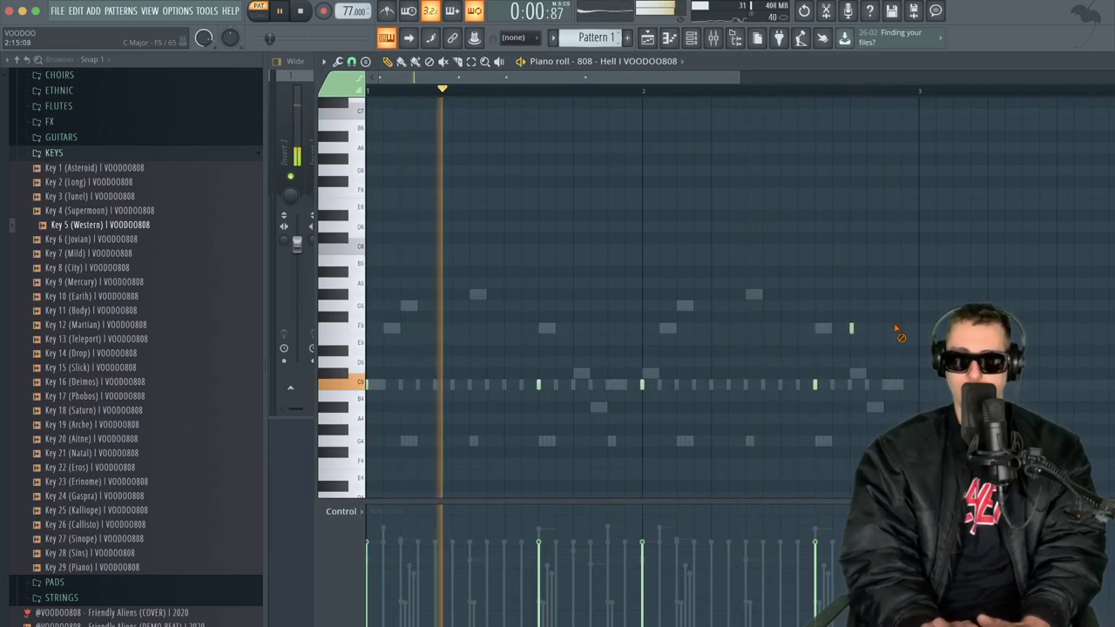
right_click(851, 330)
key(space)
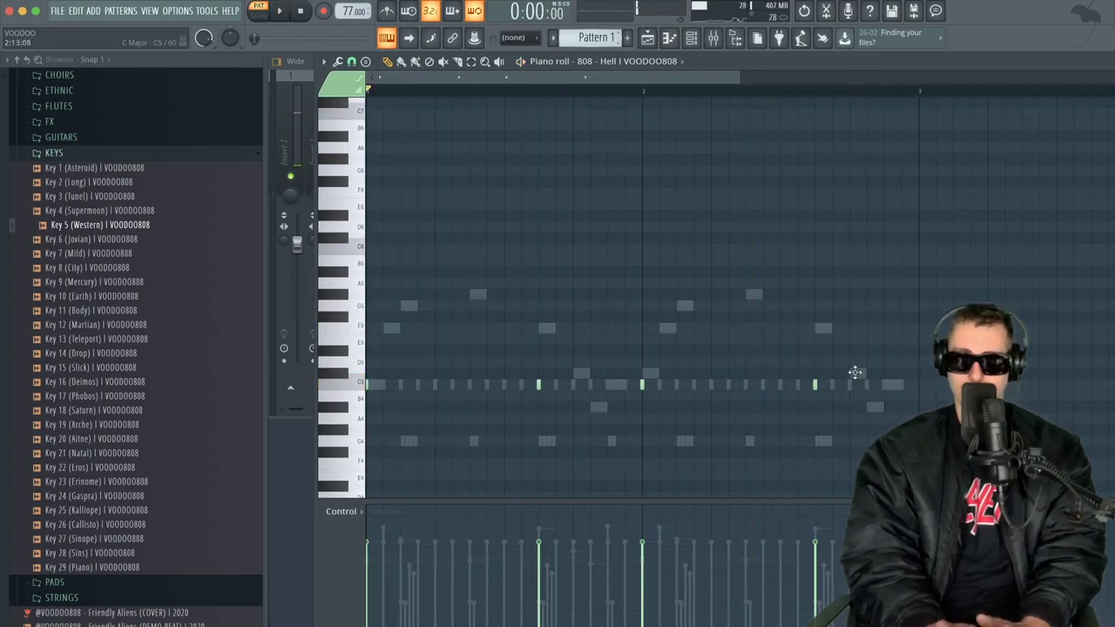
- Play the pattern and place a C#5 808 note slightly longer than one step on step 15 of bar 2
key(space)
click(338, 61)
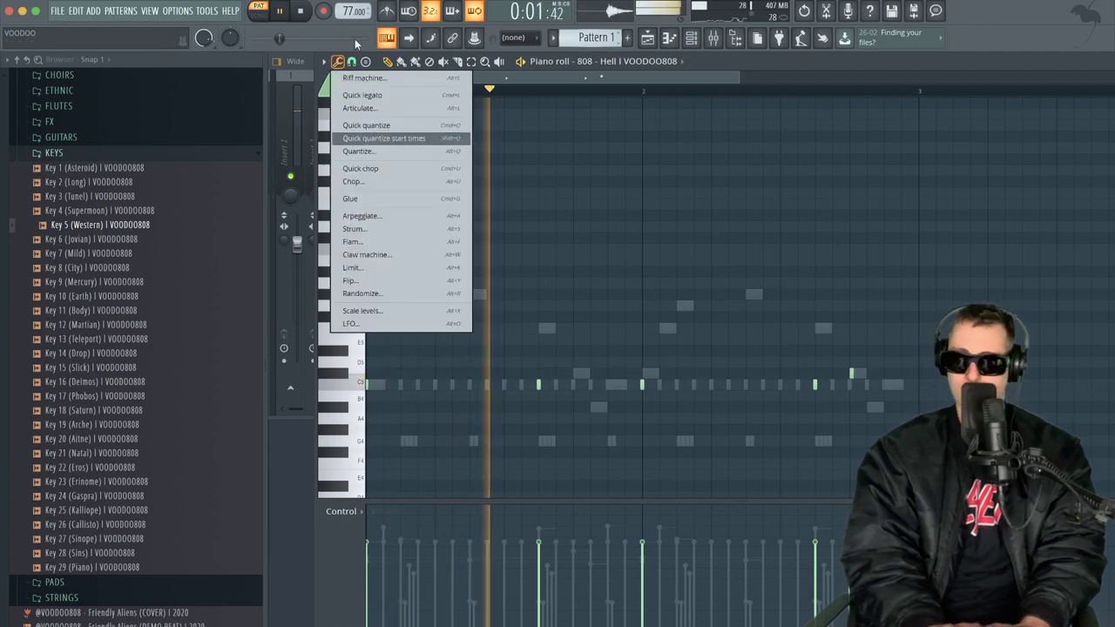
click(357, 181)
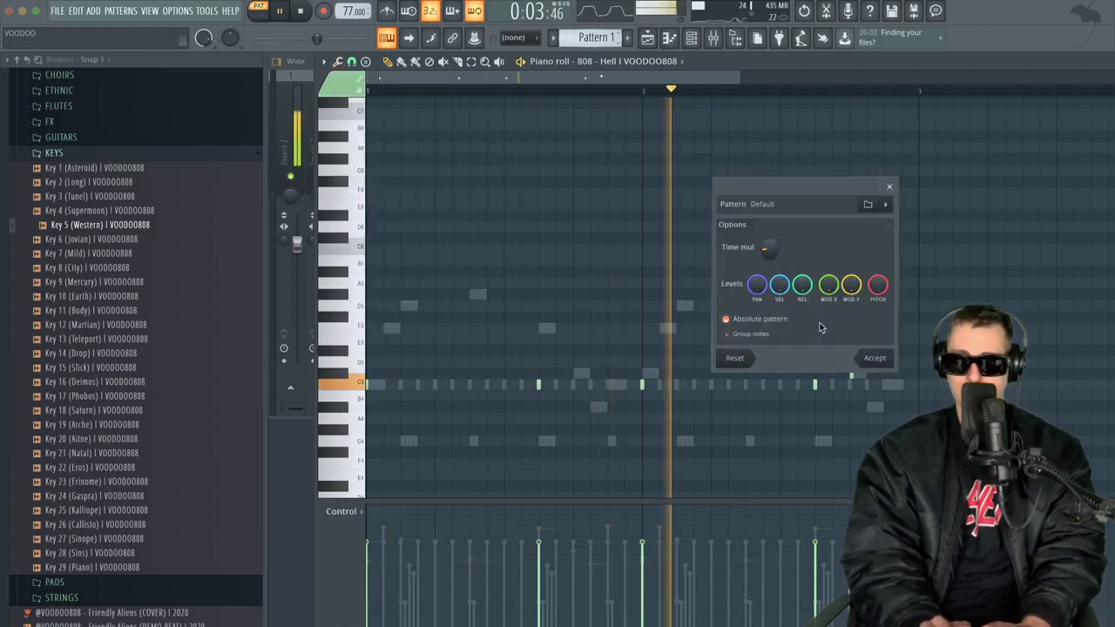
click(892, 188)
scroll(883, 219, up, 1)
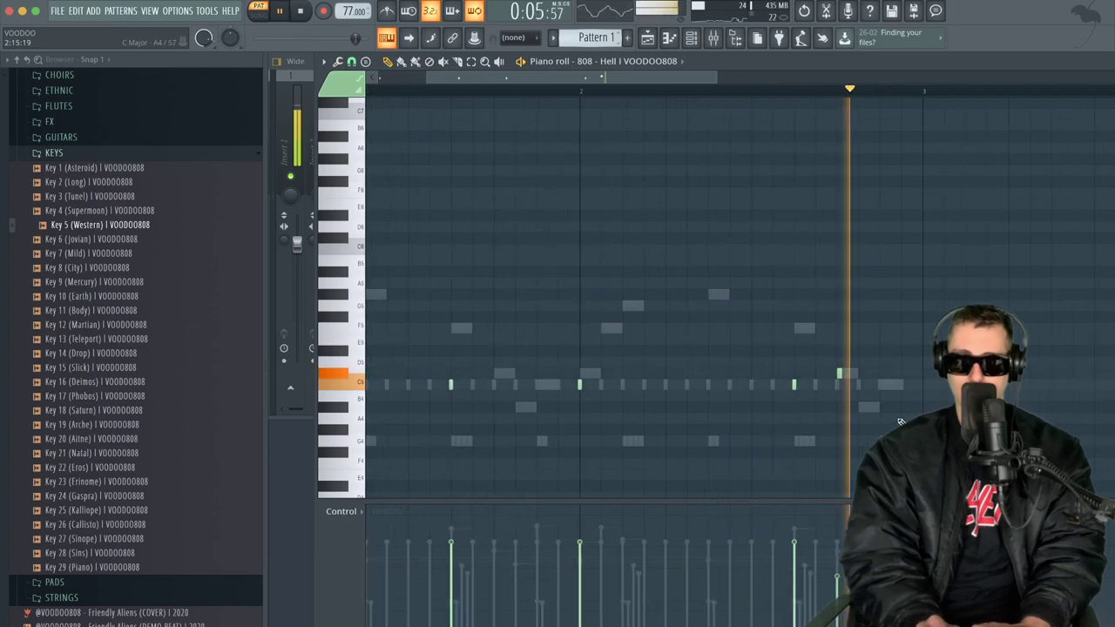
scroll(849, 379, up, 1)
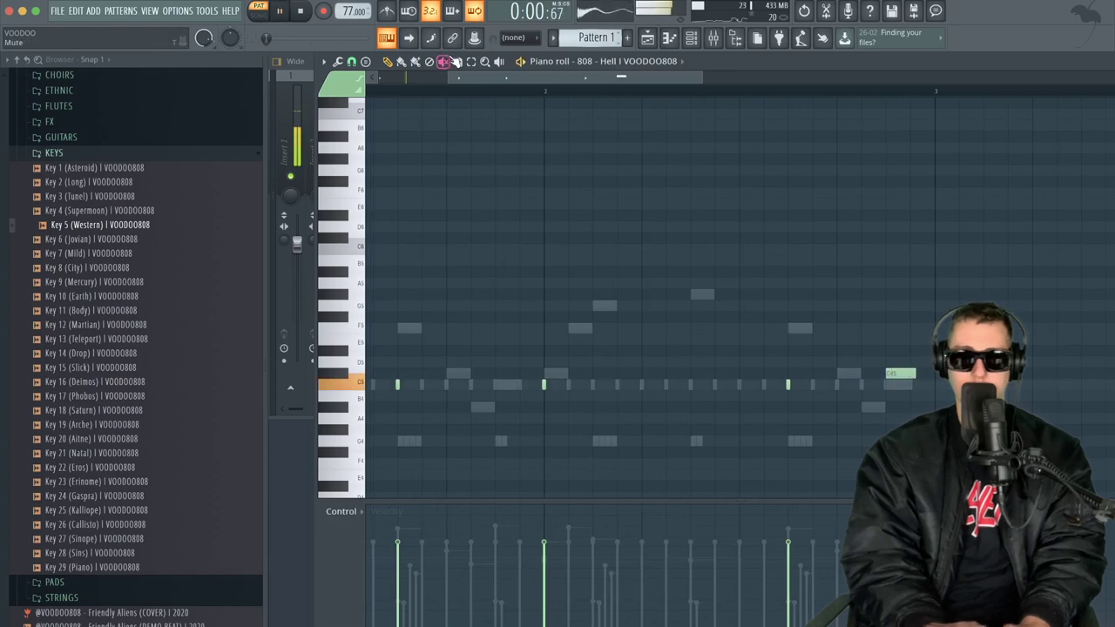
- Select the C#5 808 note at the end of bar 2, chop it into a three-hit roll and play it back
drag(910, 378, 935, 367)
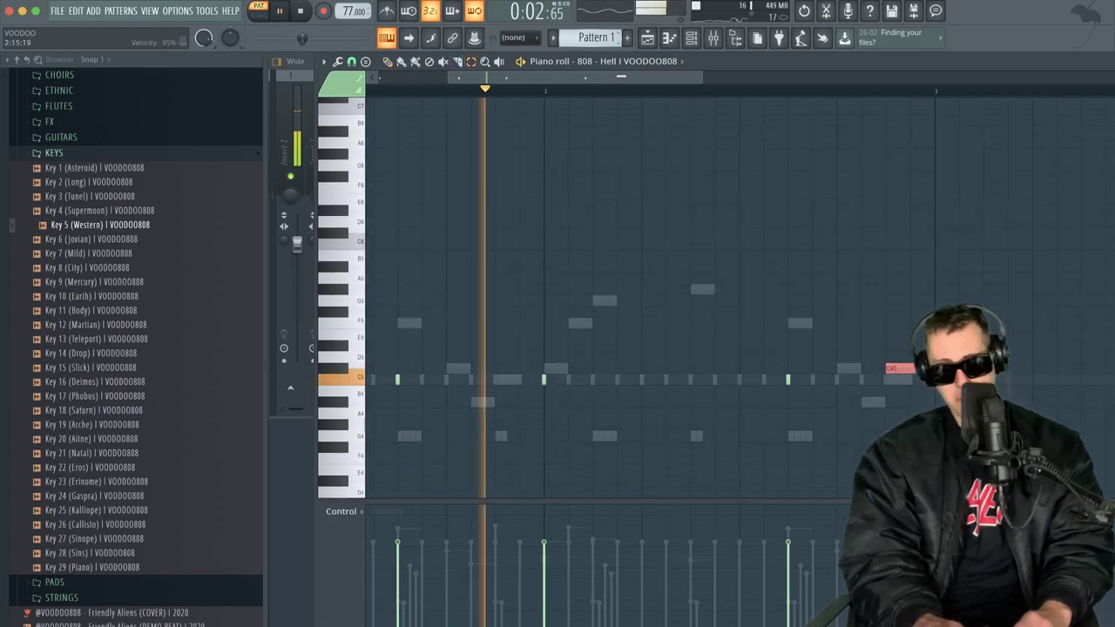
key(alt+u)
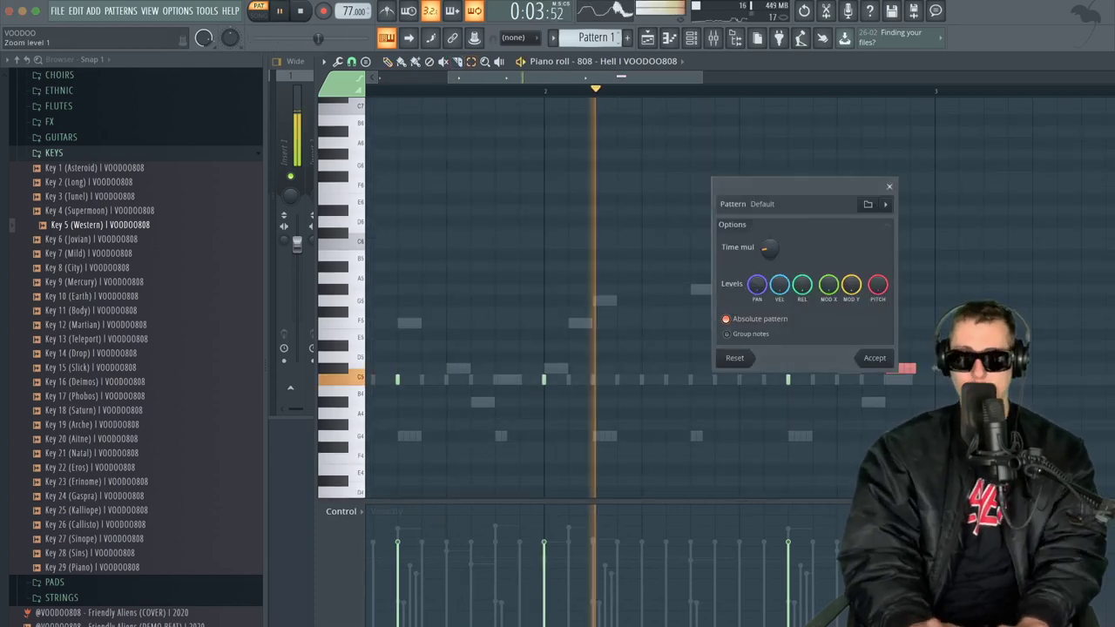
click(889, 187)
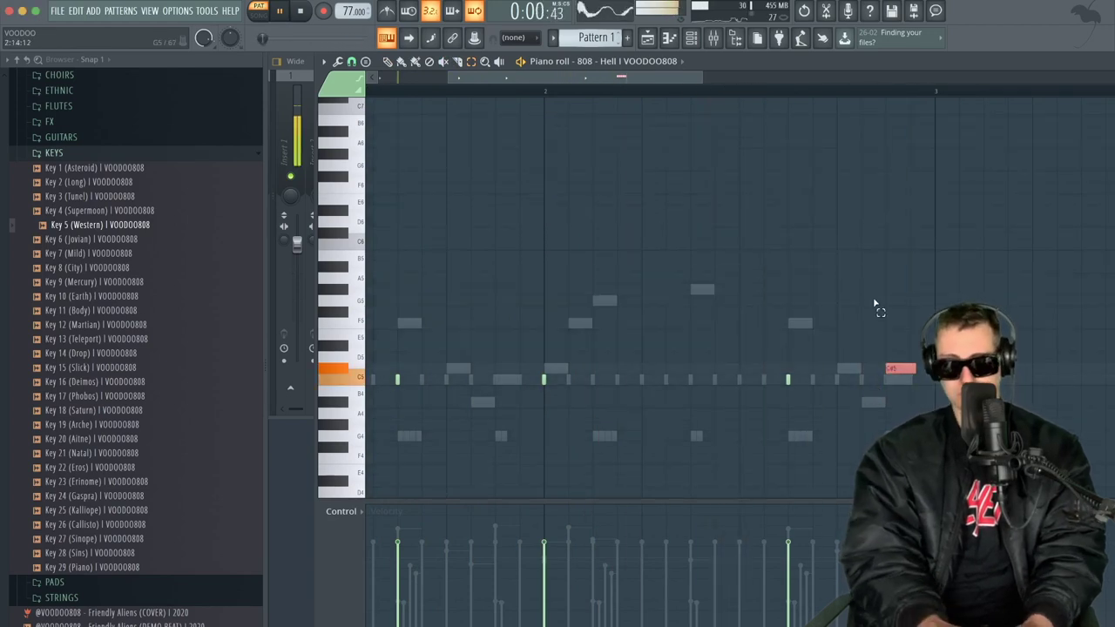
key(alt+u)
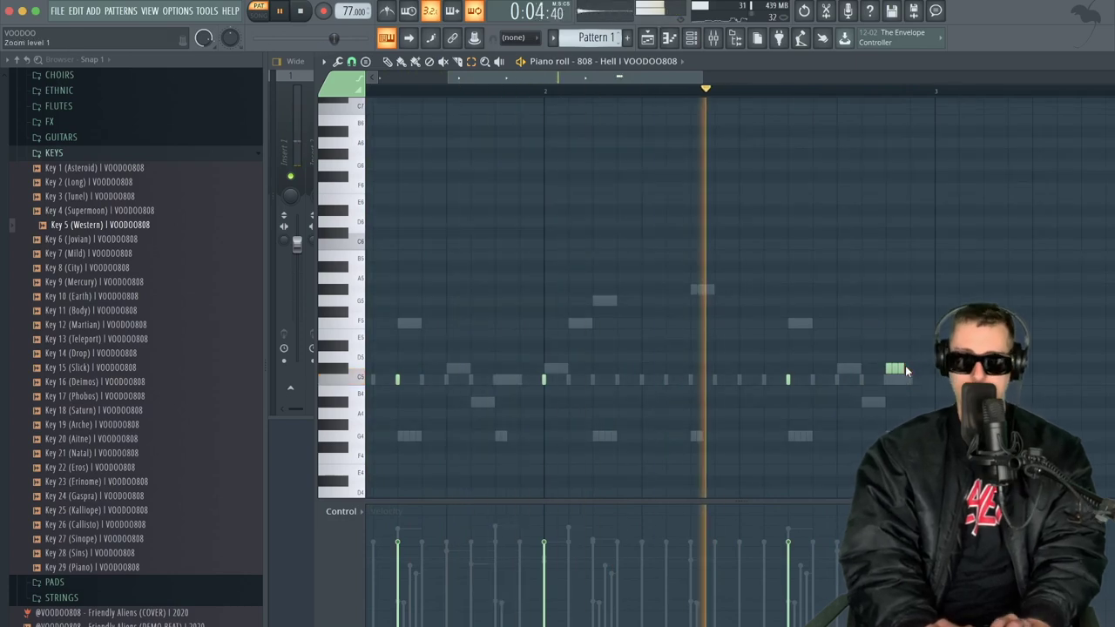
key(space)
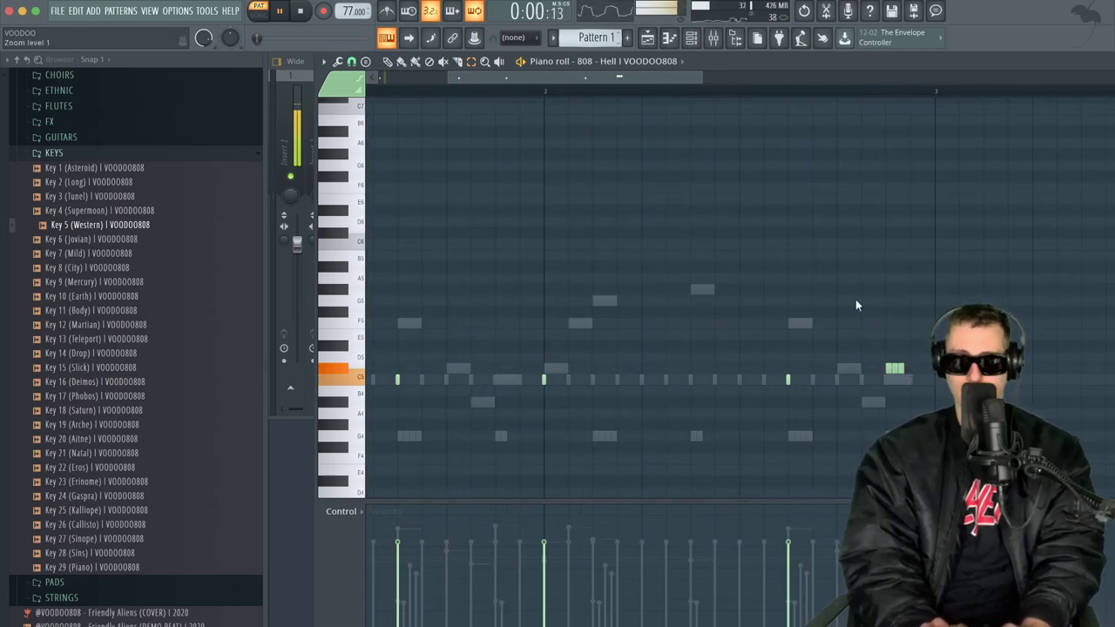
- Make the 808 channel cut itself in its sampler settings, with cut group 1 cut by 1
click(691, 37)
click(542, 366)
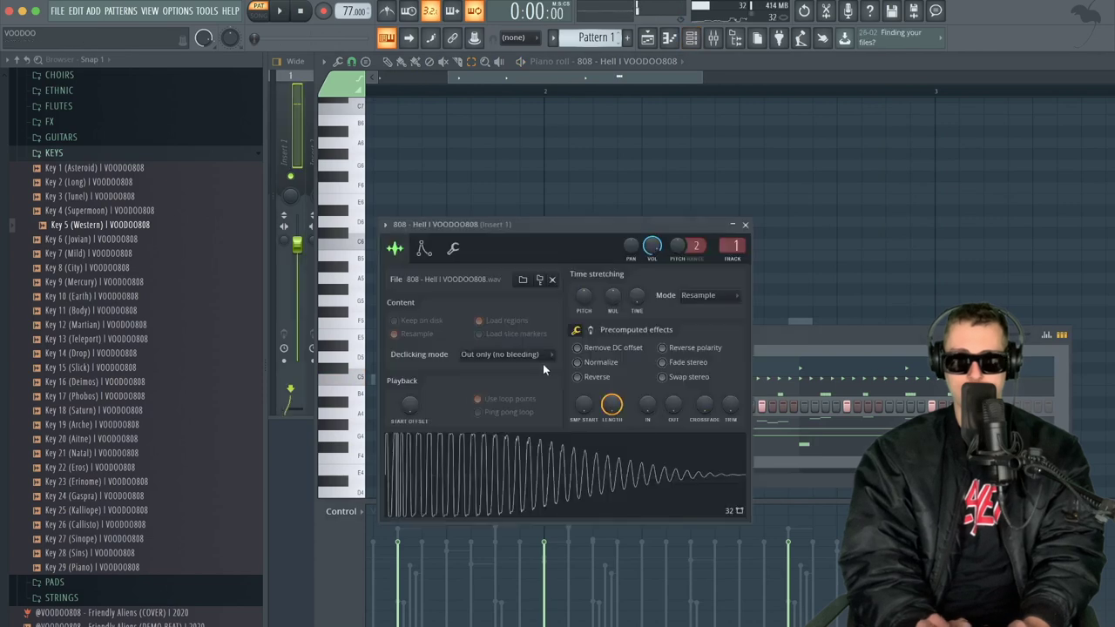
click(455, 250)
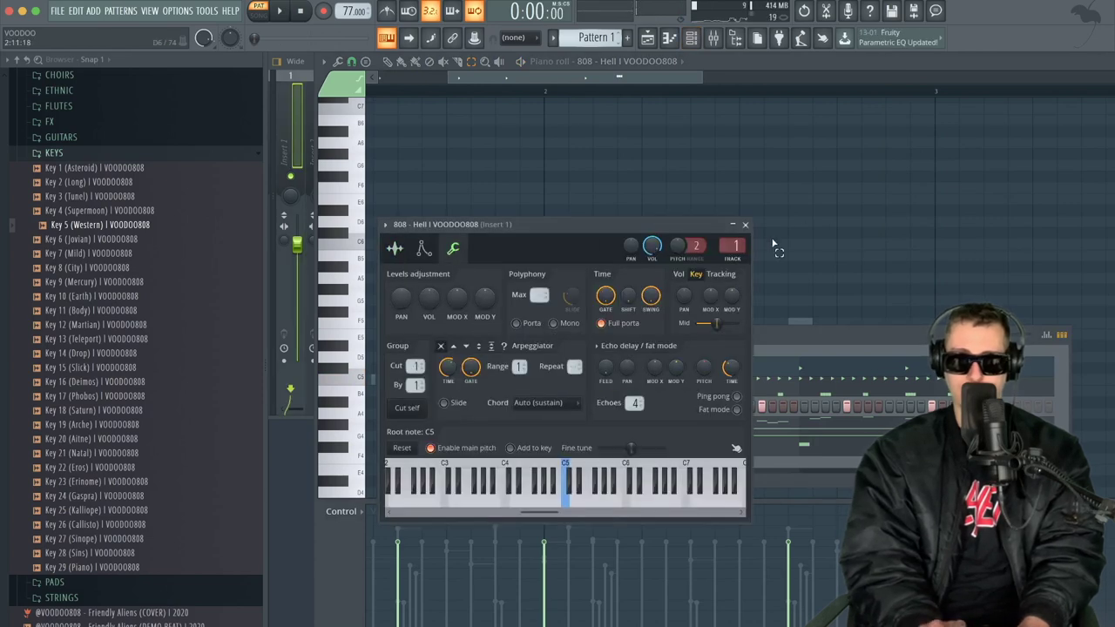
click(745, 225)
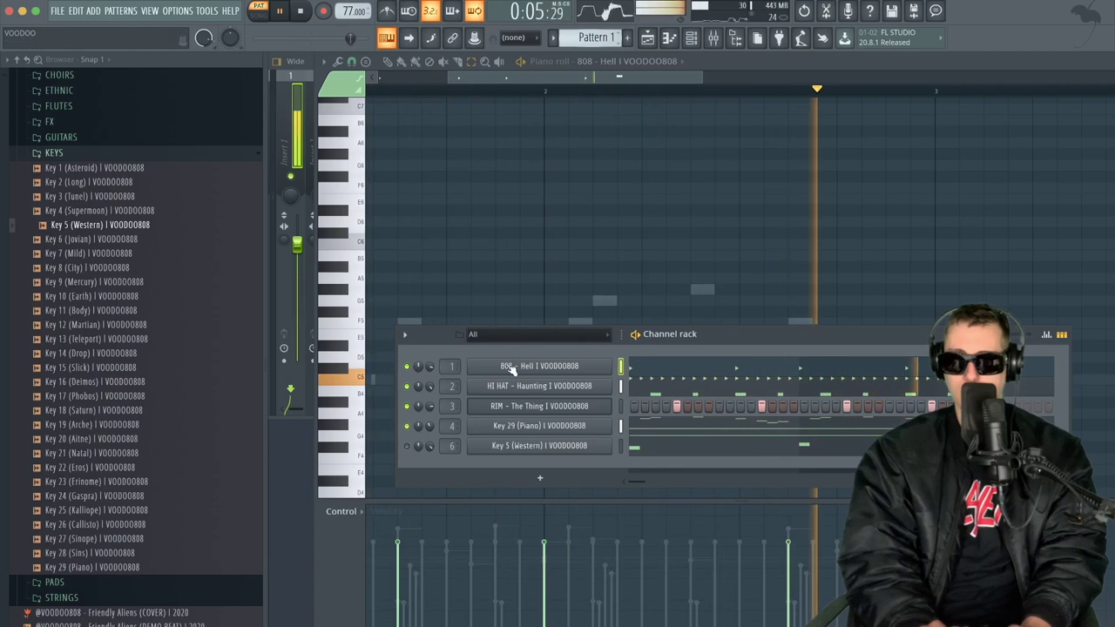
- Solo mixer Insert 1, set its stereo separation to about 89% merged and unsolo the track
key(F9)
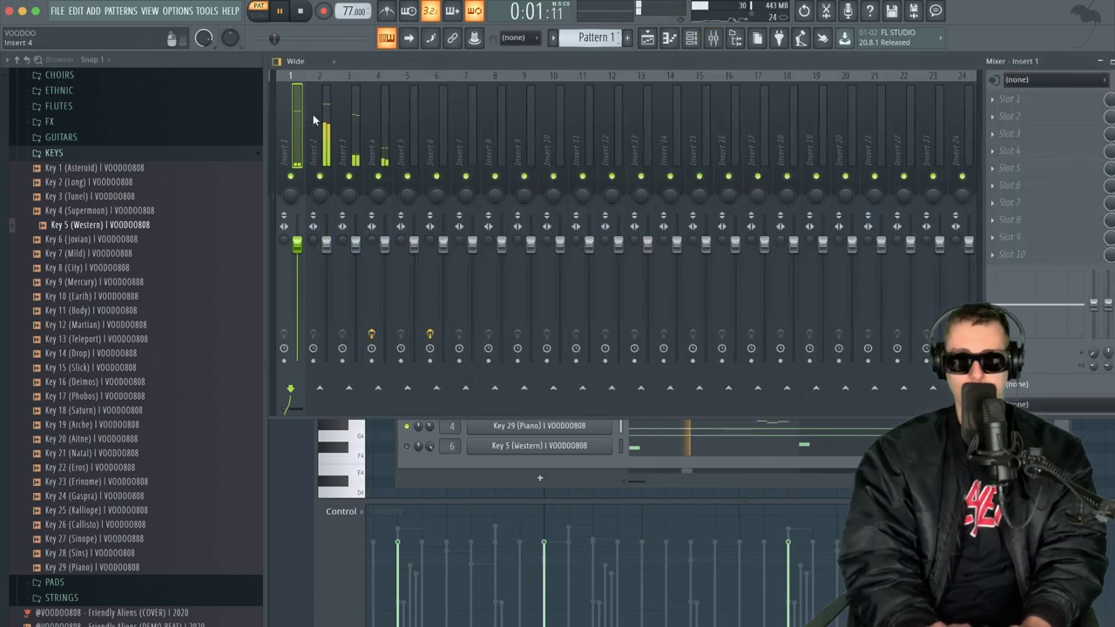
right_click(291, 177)
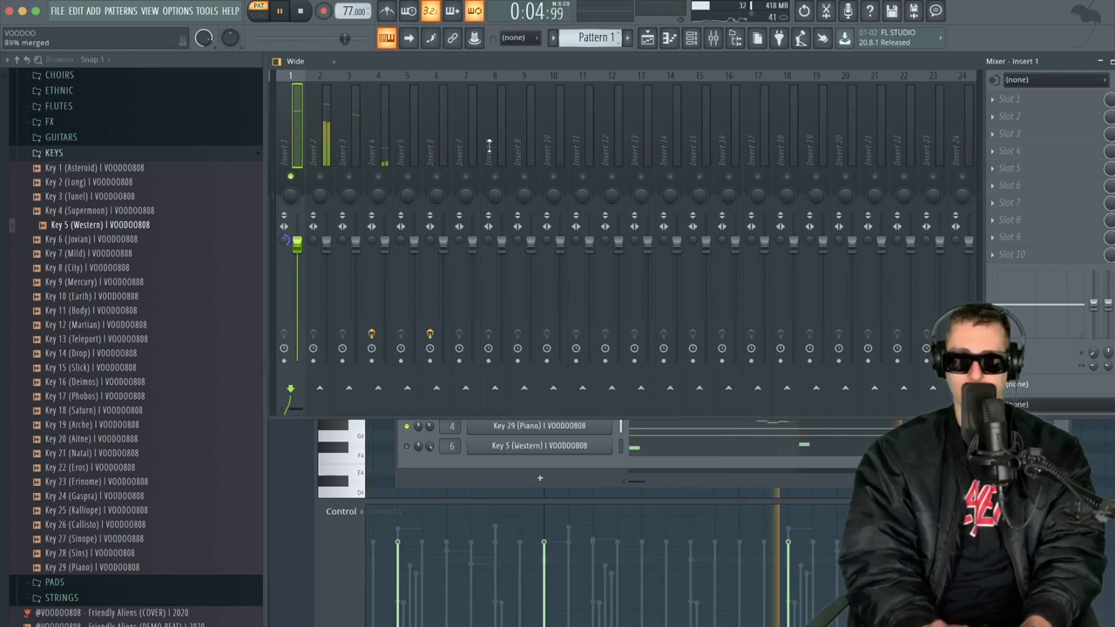
click(694, 38)
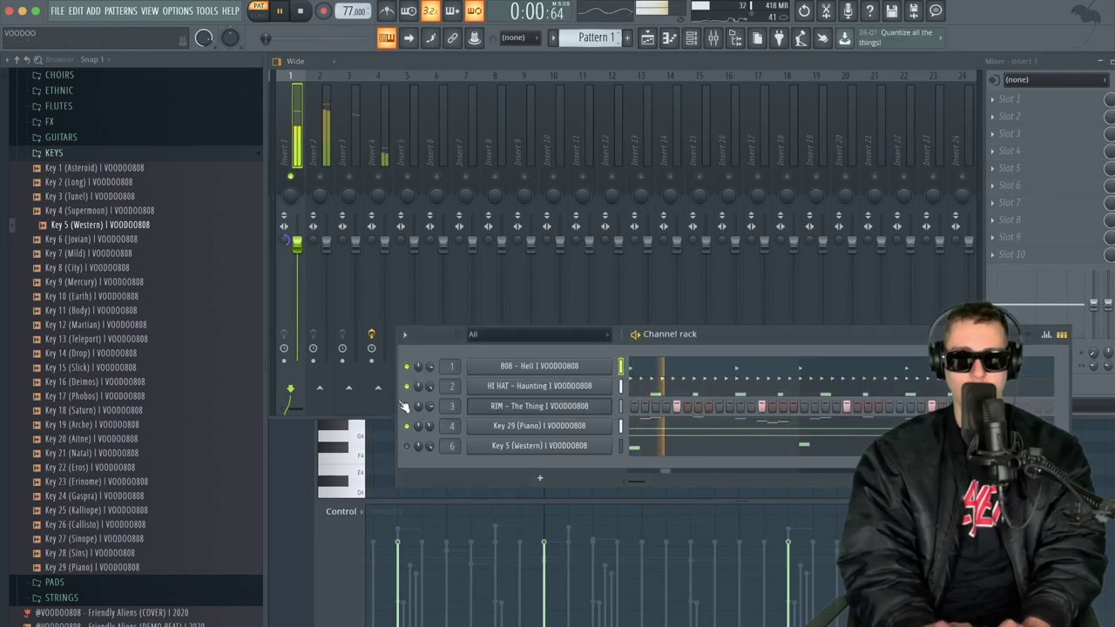
right_click(294, 178)
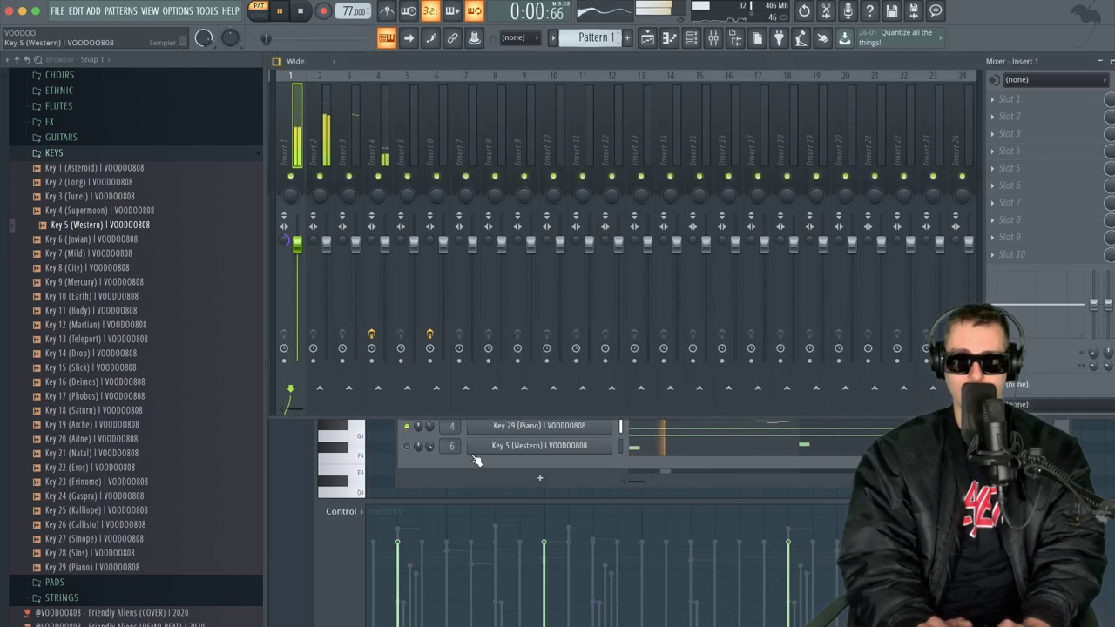
- Fine-tune the 808 channel's volume around 88% while playing it against the drums and piano
click(451, 473)
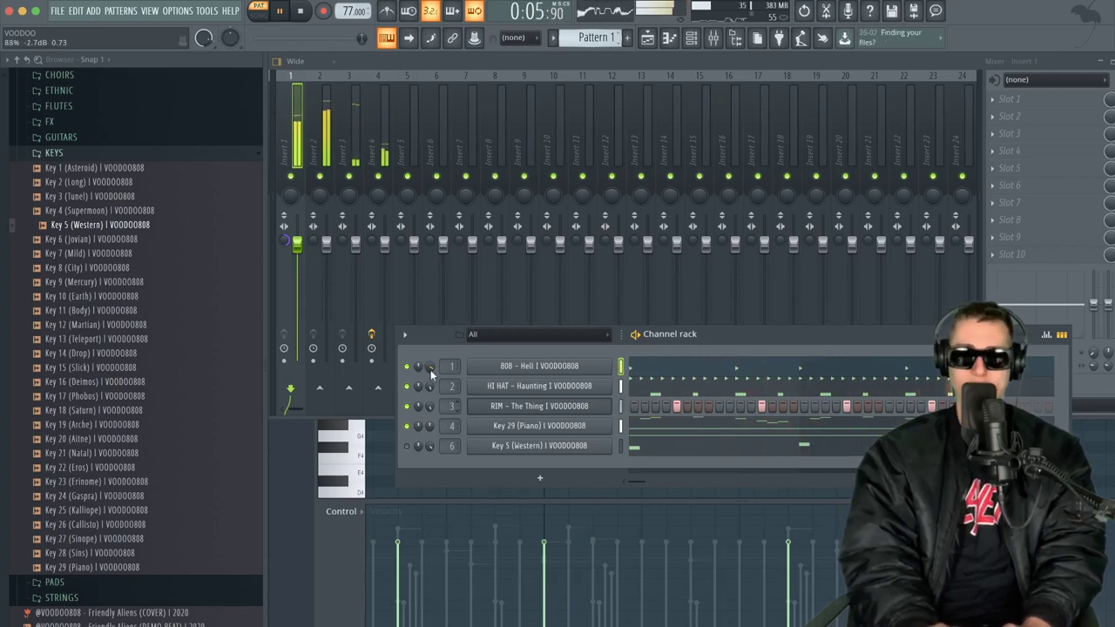
key(space)
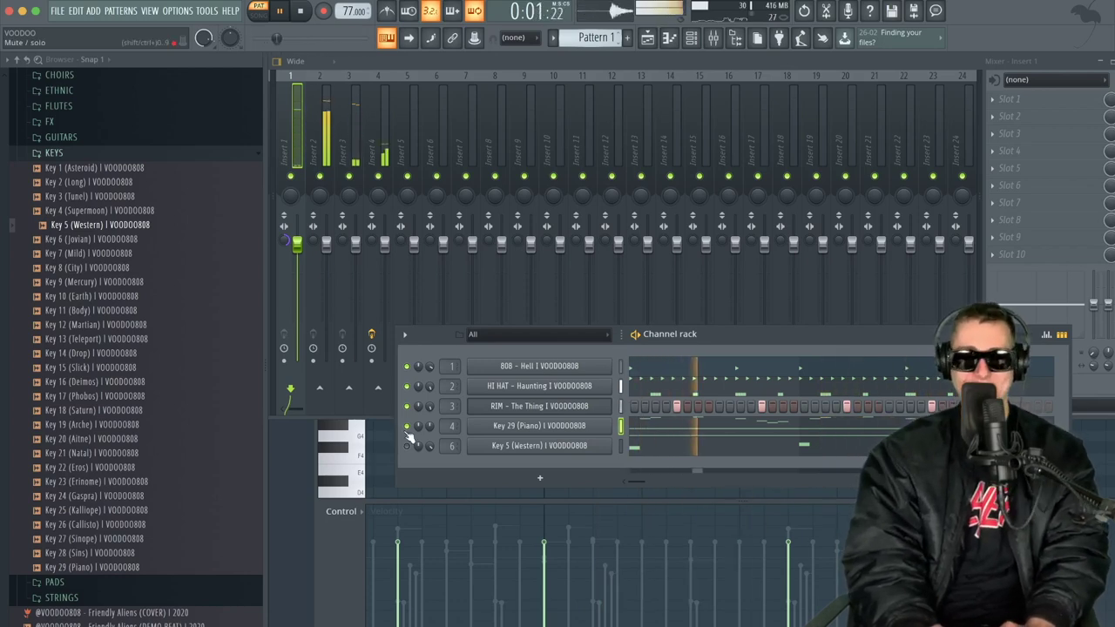
drag(433, 368, 432, 367)
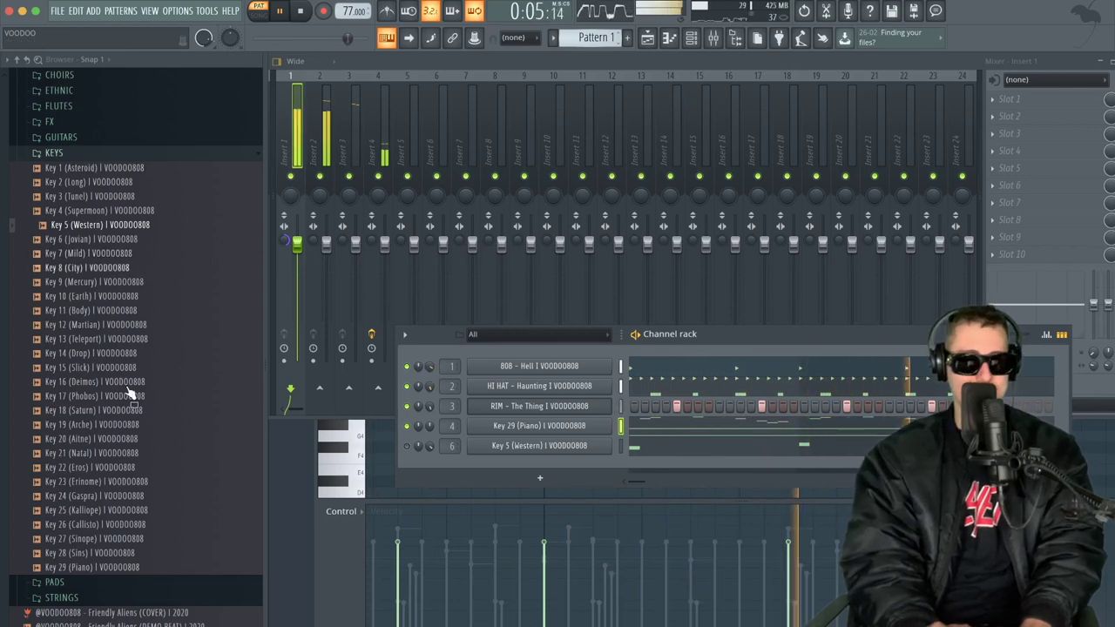
- Stop playback, add Key 24 (Gaspra) from the KEYS folder as a new channel and paste the piano's notes into it
key(space)
click(96, 424)
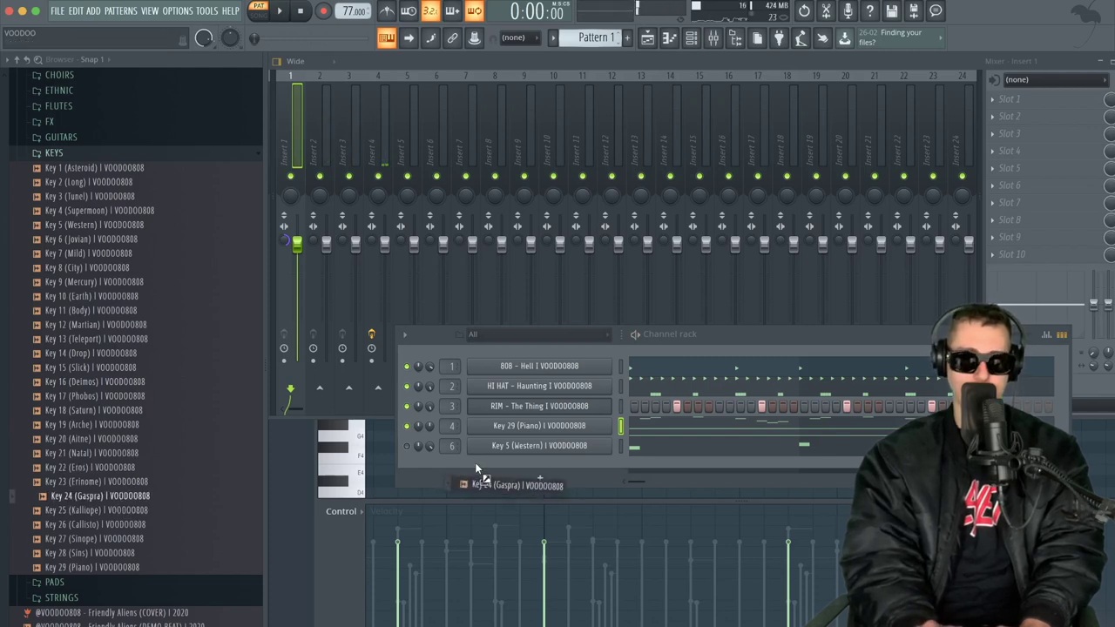
drag(475, 468, 479, 466)
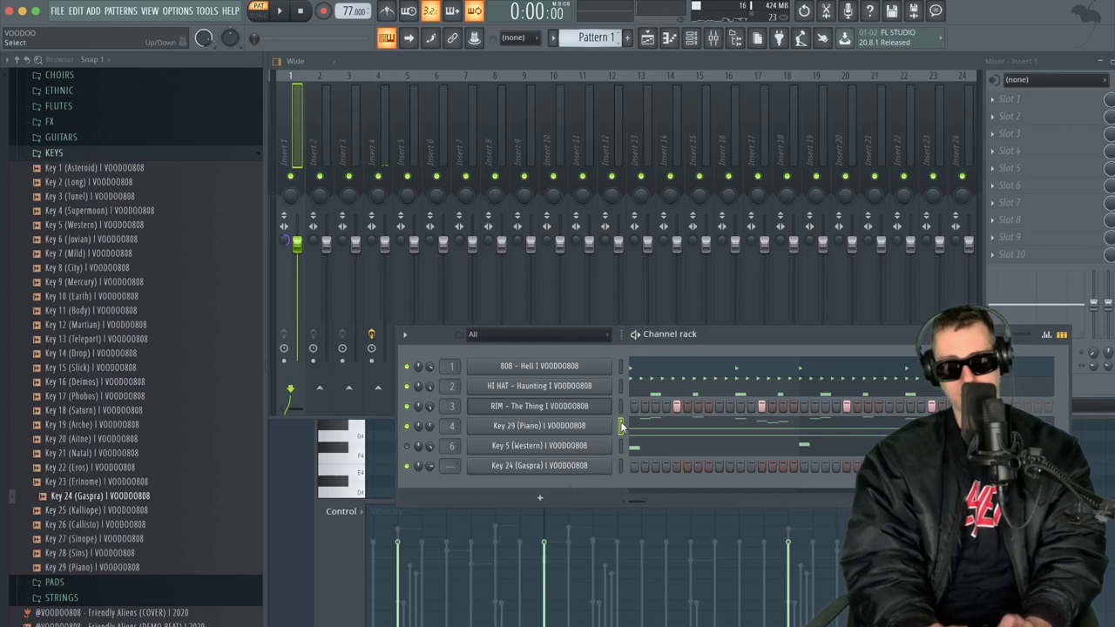
key(super+v)
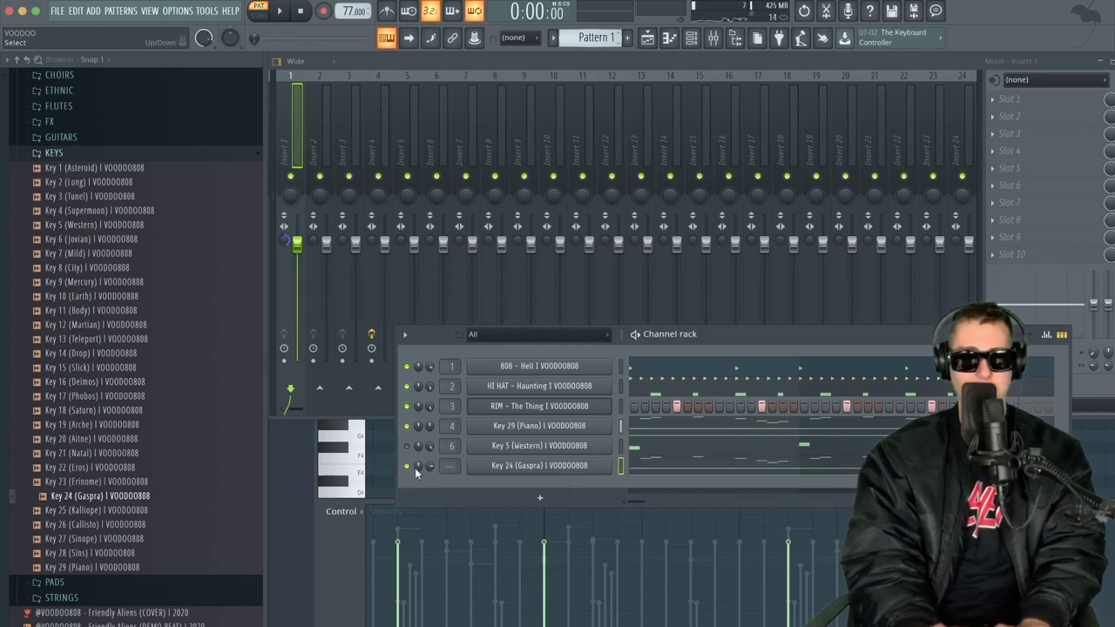
- Route the soloed Key 24 (Gaspra) to mixer Insert 4 and load Gross Beat in the slot above its EQ
scroll(450, 466, up, 4)
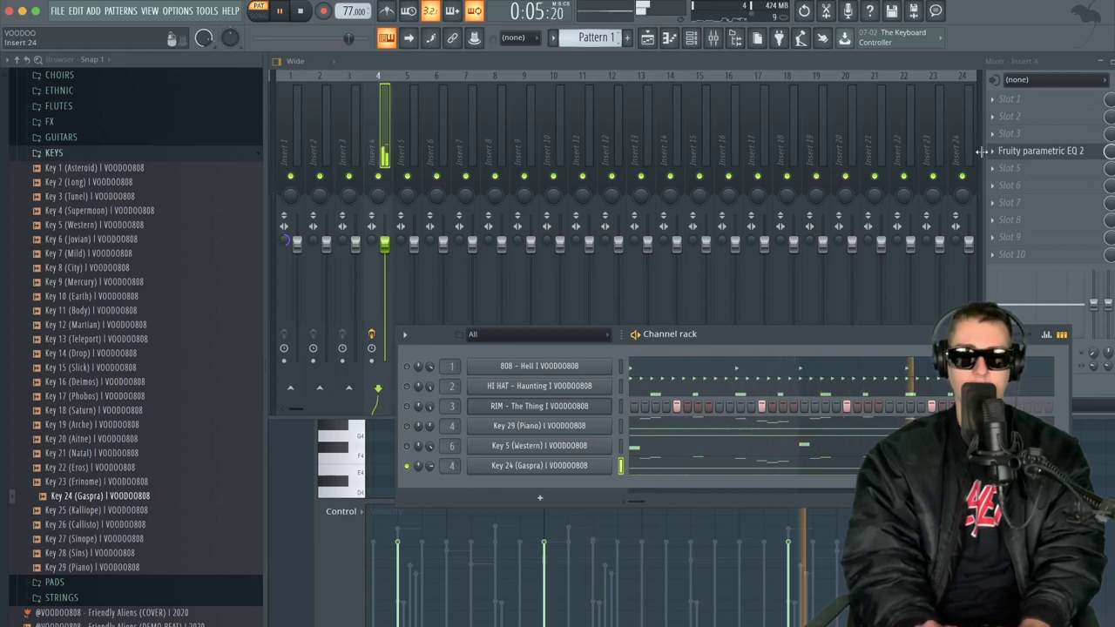
click(1023, 133)
key(g)
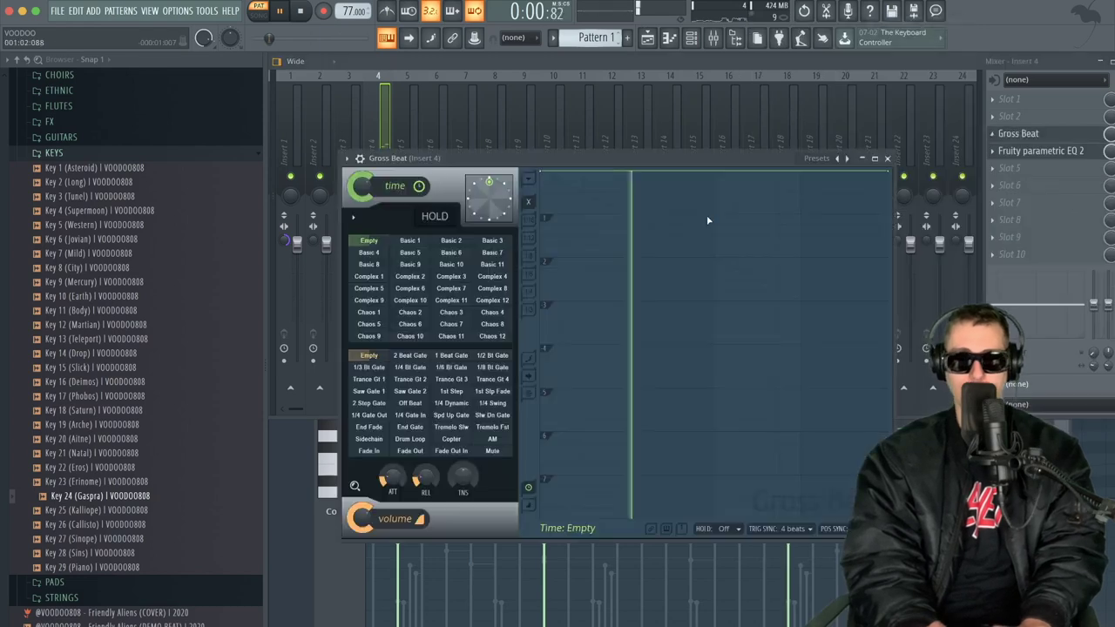
- Load the VOODOO808 - WHITE MAGIC preset in Gross Beat, with the Lil Start time and Fade out 50% volume patterns
right_click(846, 158)
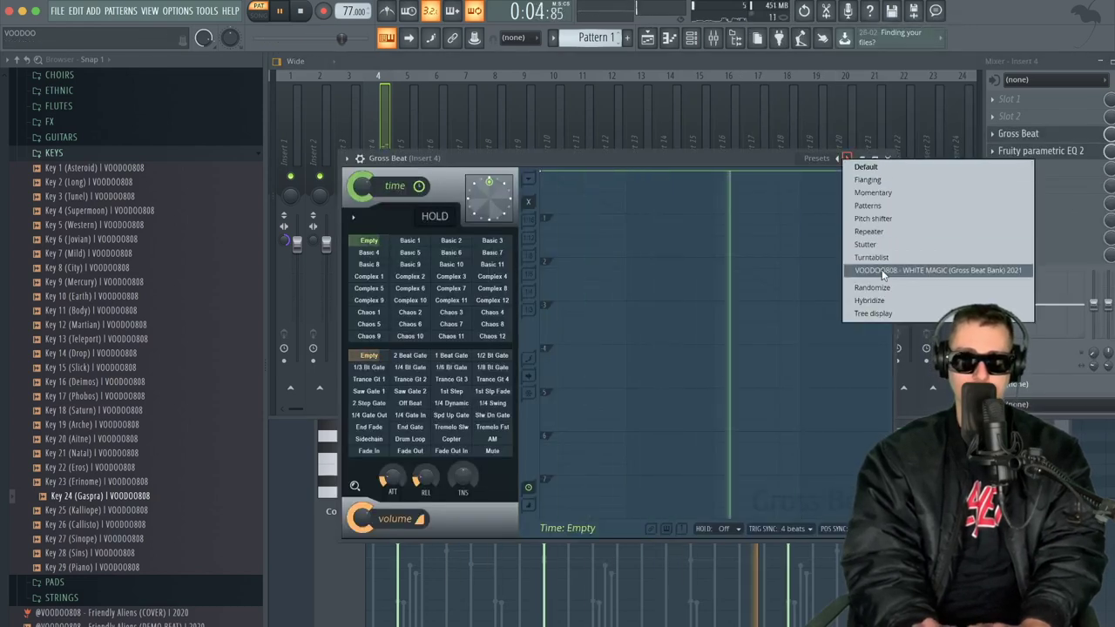
click(880, 272)
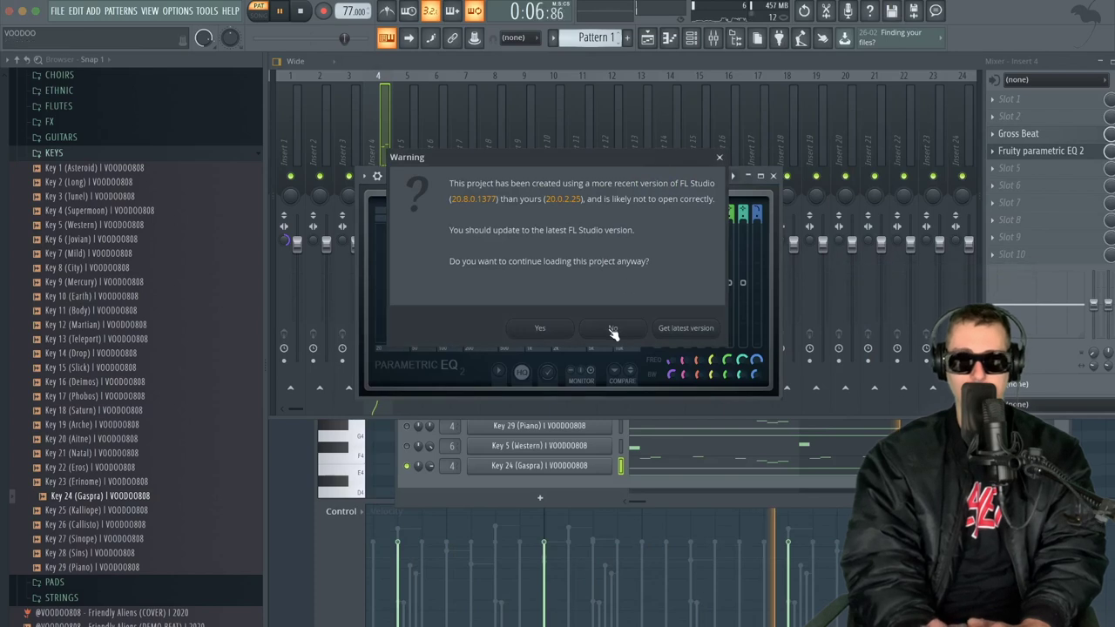
click(558, 329)
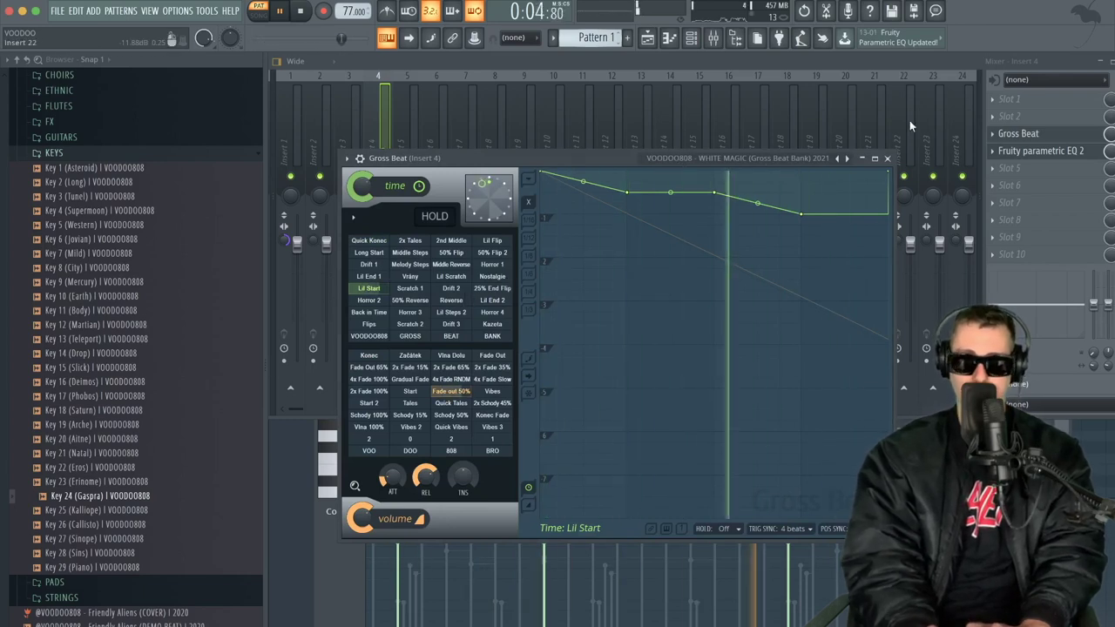
- Close Gross Beat and unsolo Key 24 (Gaspra) in the channel rack to hear it with all the other channels
click(887, 158)
click(694, 37)
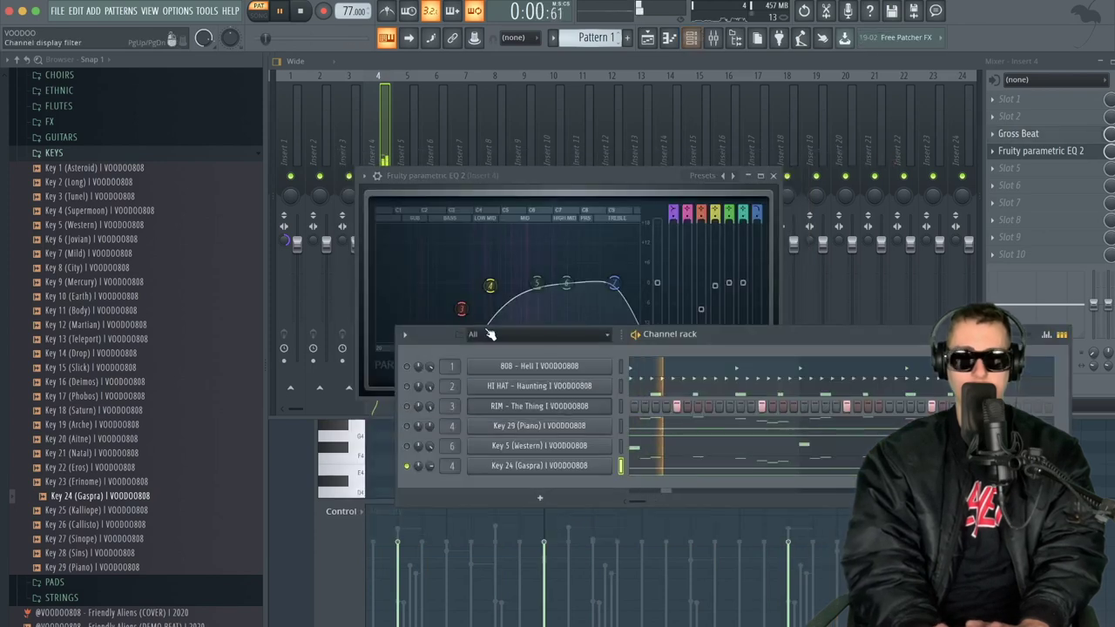
right_click(411, 468)
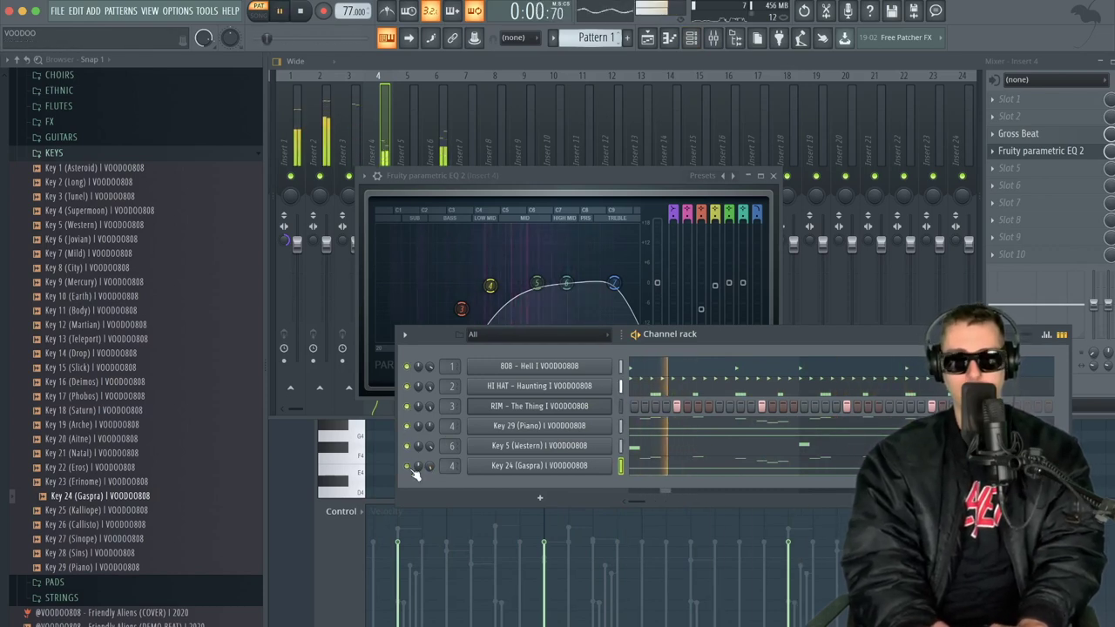
- Play the beat with Key 24 (Gaspra) muted and then with Key 5 (Western) muted to compare the layers
click(406, 466)
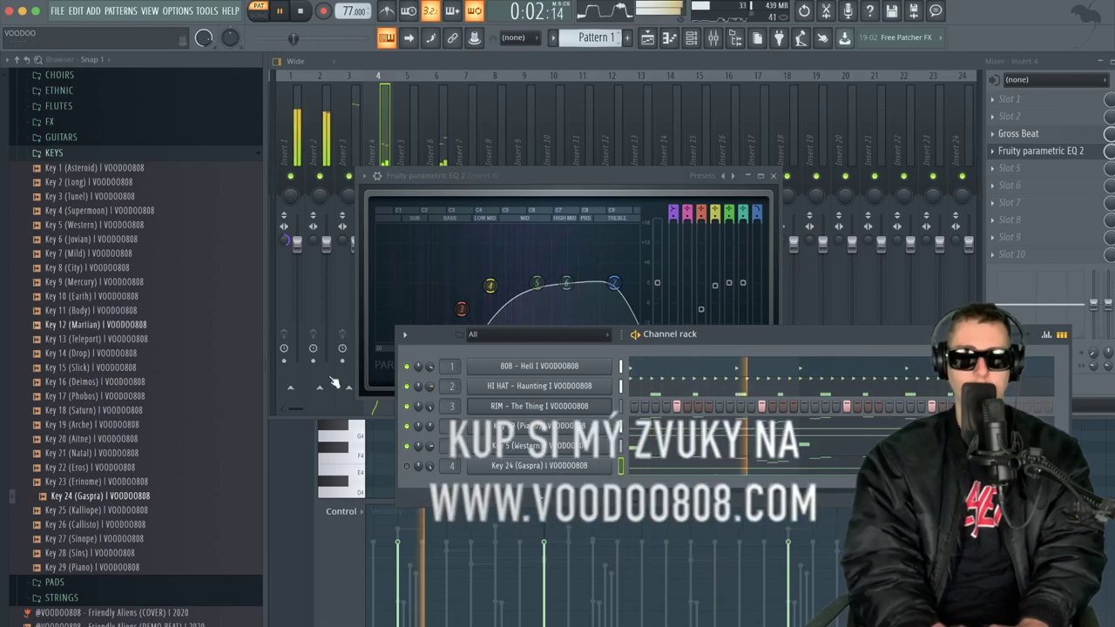
key(space)
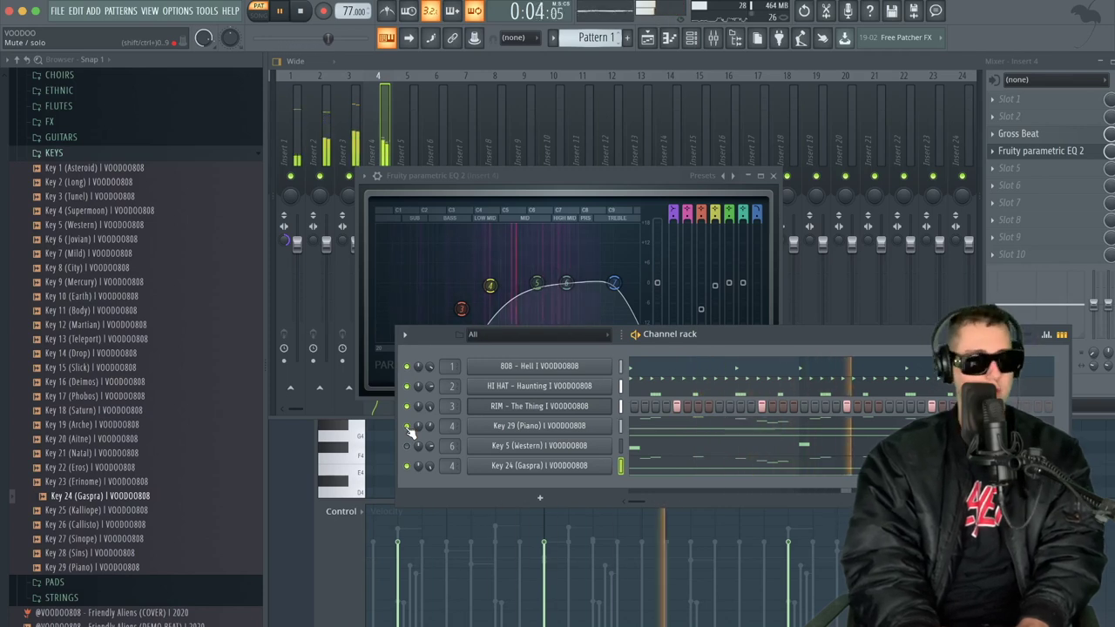
key(space)
- Audition the Lil Scratch time pattern in Insert 4's Gross Beat and switch it to Lil End 1
click(1018, 134)
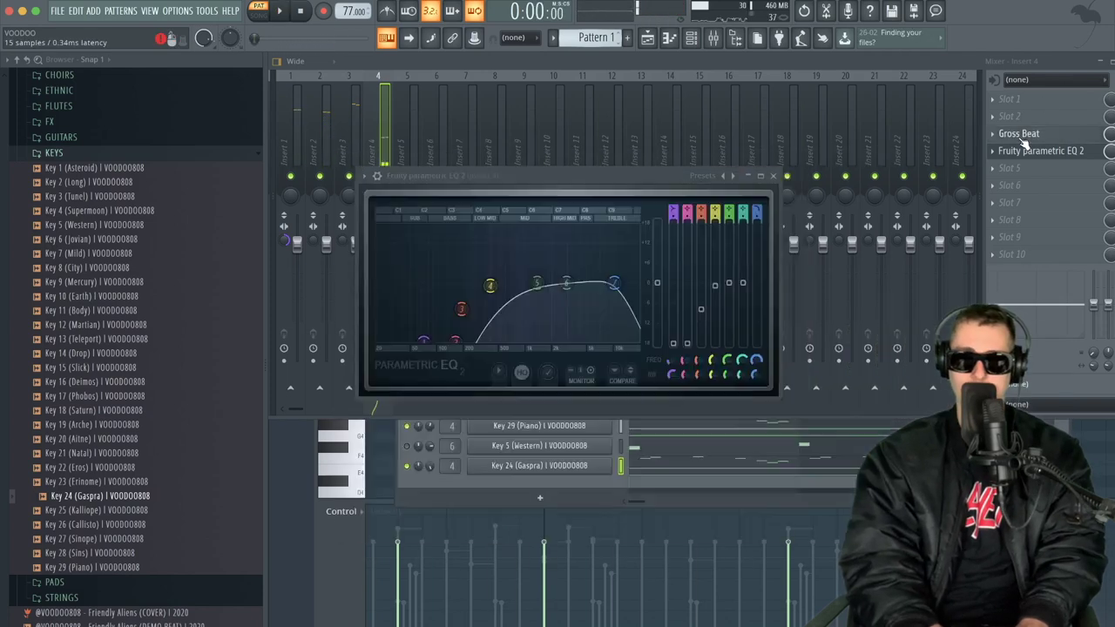
click(451, 277)
key(space)
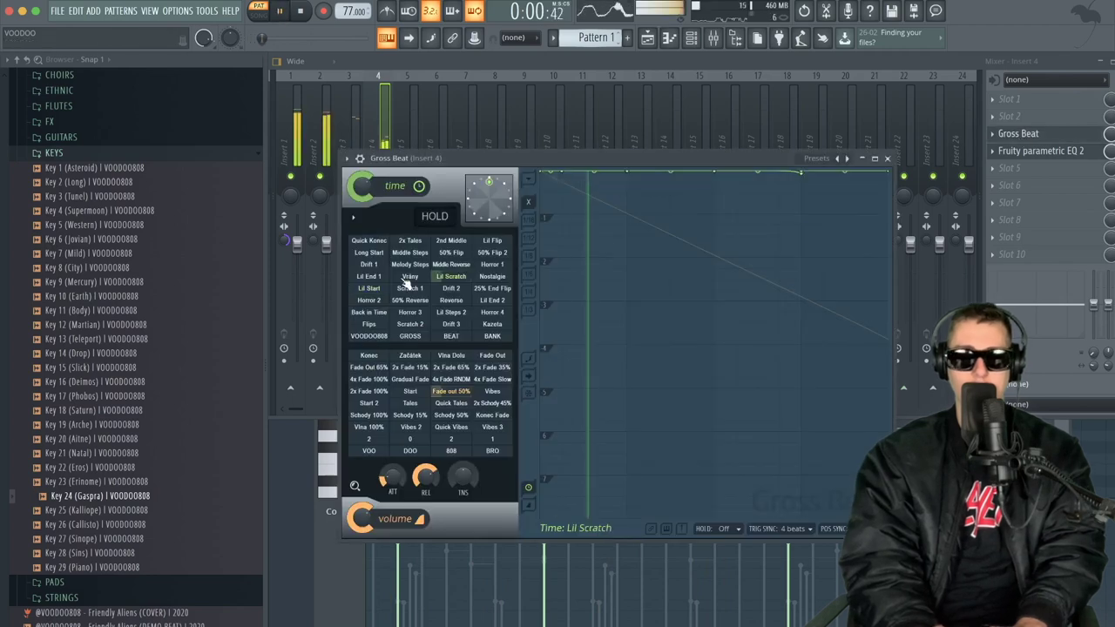
key(space)
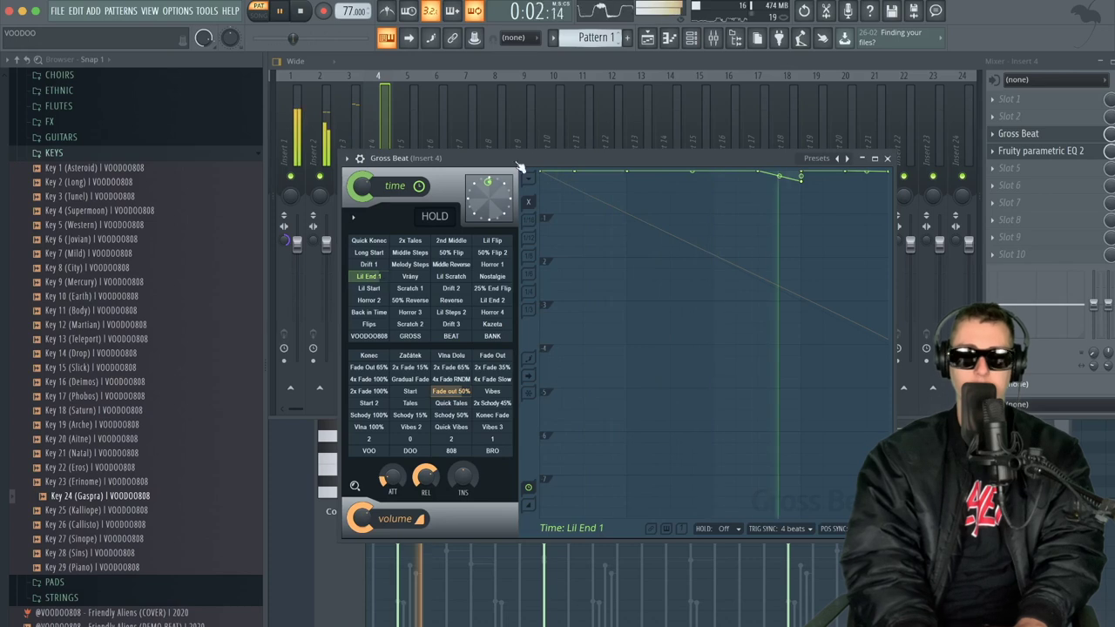
- Replace the soloed Key 24 (Gaspra) sample with Key 1 (Asteroid) after auditioning Key 17 (Phobos), and adjust the channel's volume
click(691, 38)
key(space)
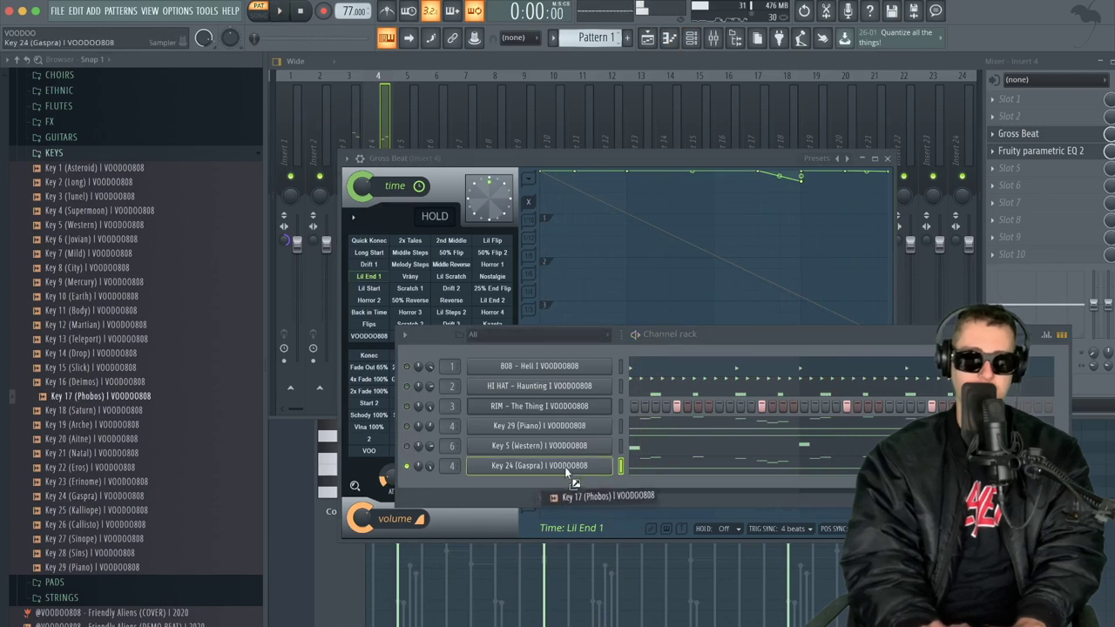
drag(568, 463, 568, 465)
key(space)
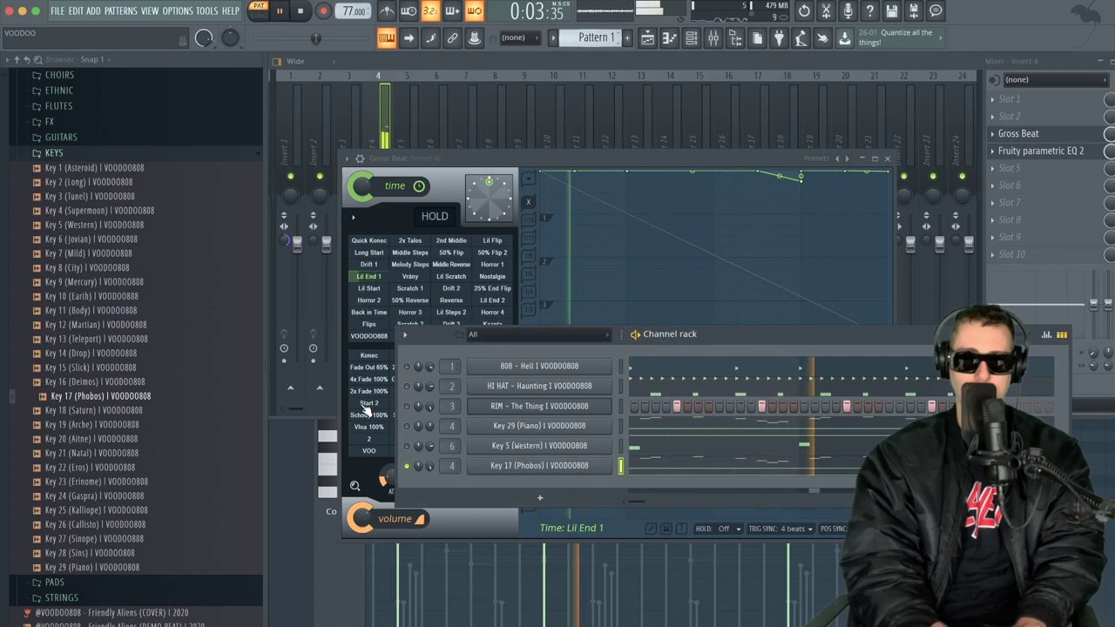
drag(113, 168, 549, 466)
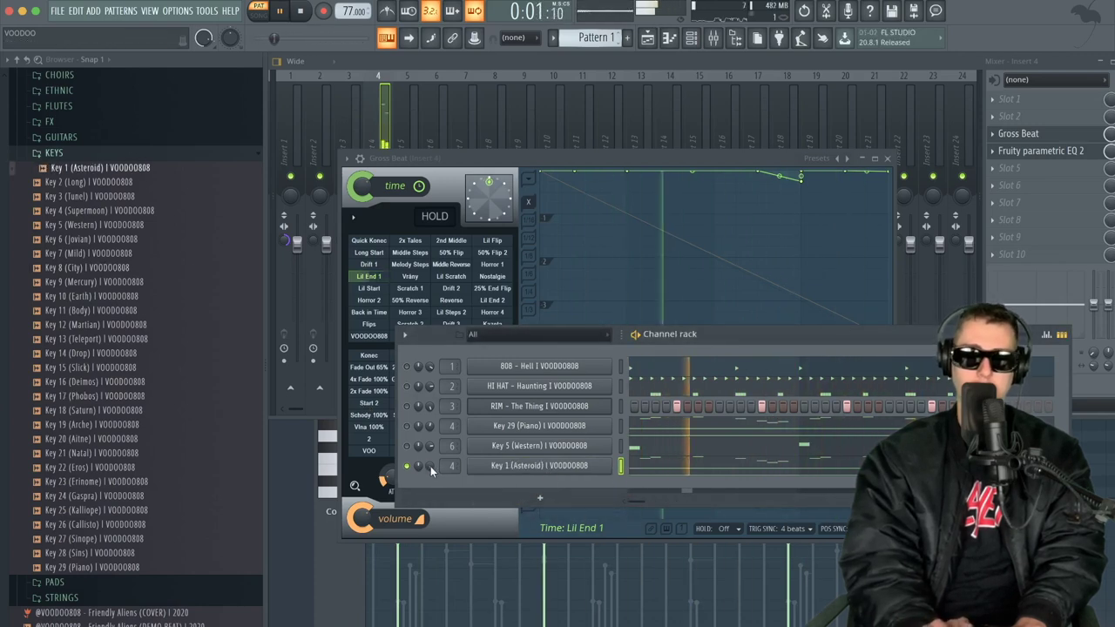
drag(430, 466, 431, 479)
- Unsolo Key 1 (Asteroid), mute Key 5 (Western) and play the beat with Insert 4's Gross Beat open
right_click(406, 466)
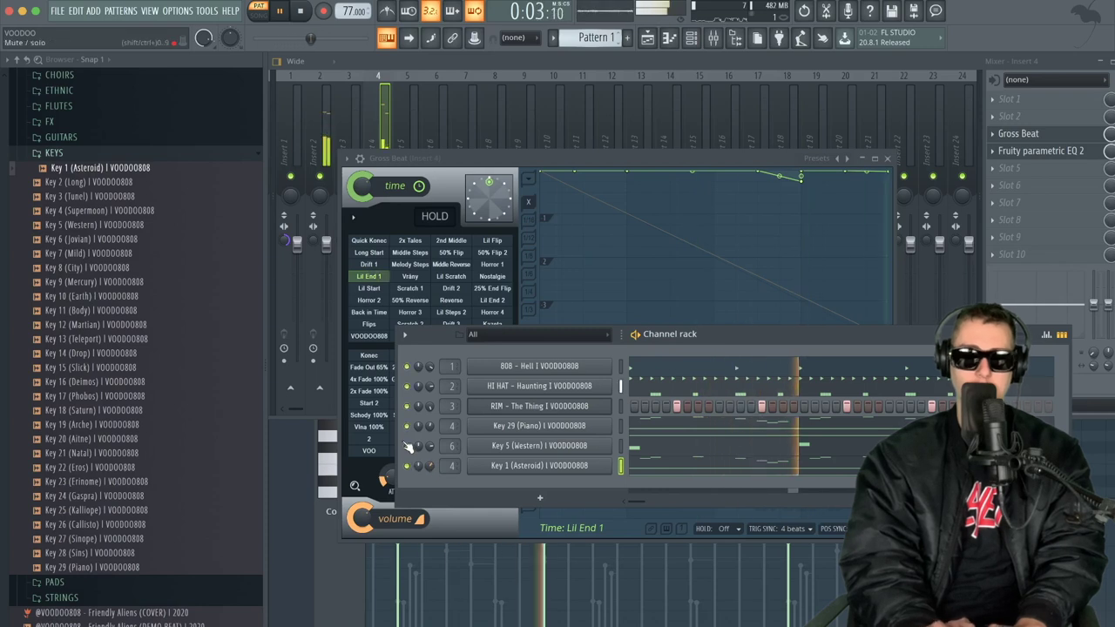
click(406, 446)
key(space)
click(1045, 136)
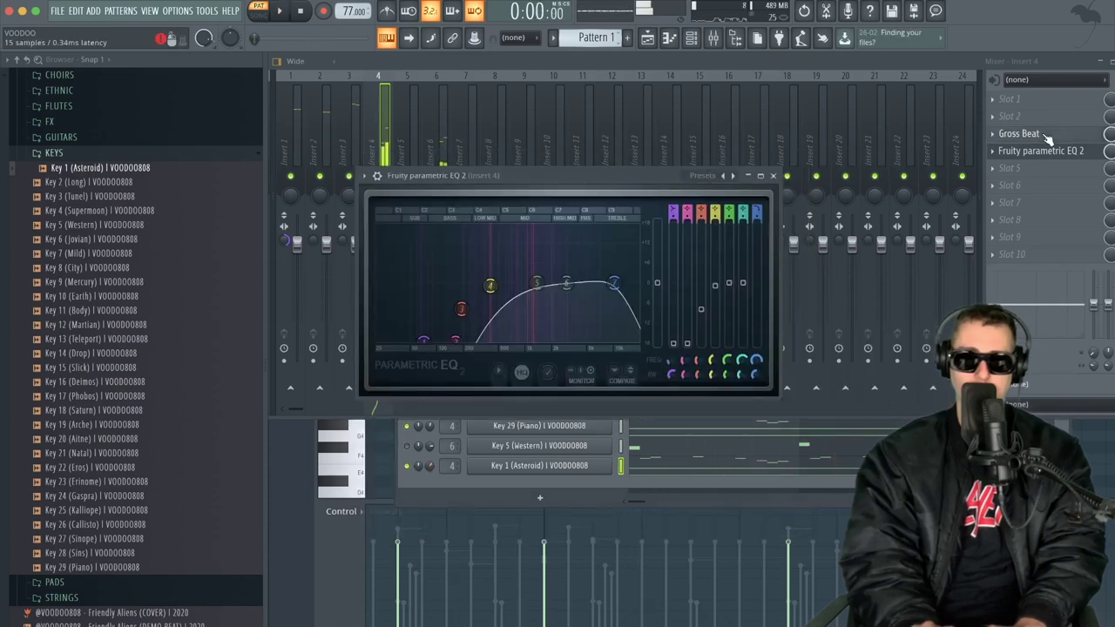
click(1045, 136)
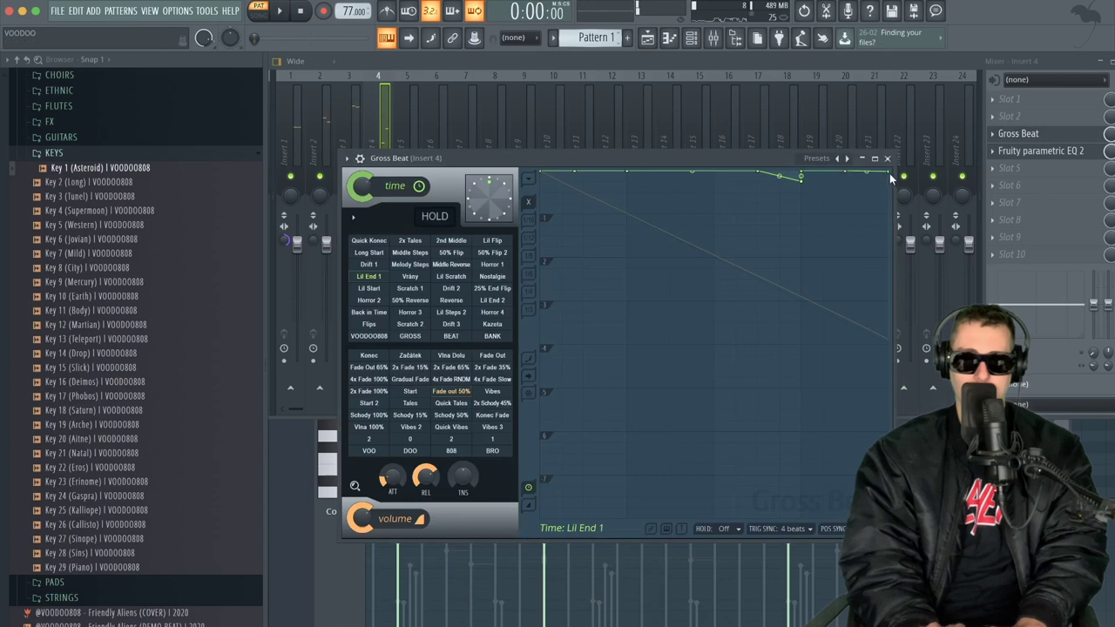
key(space)
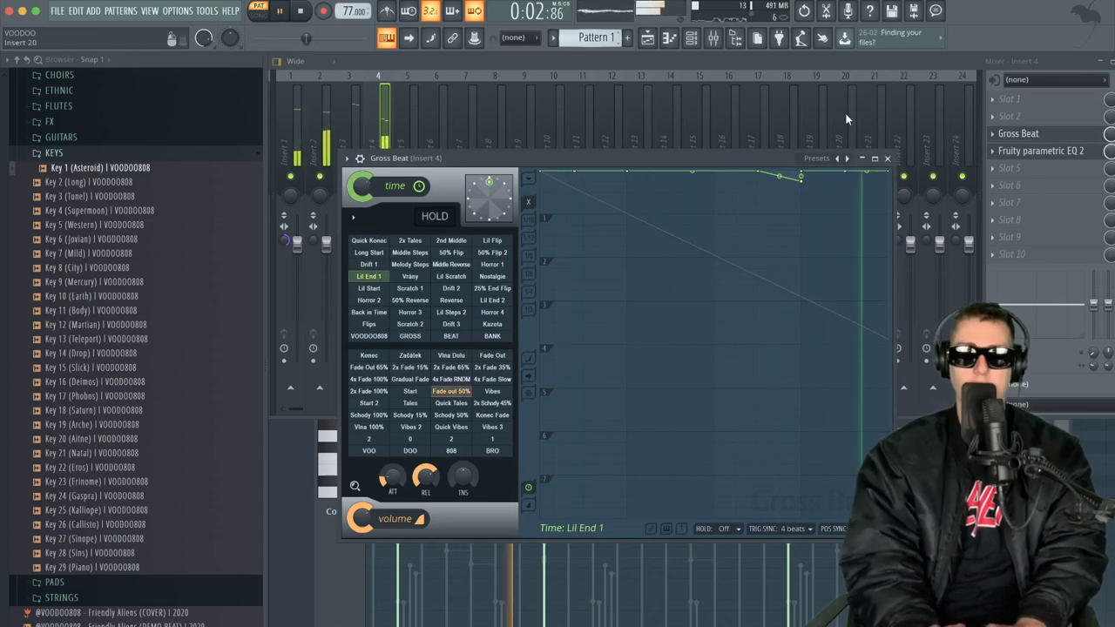
- Solo Key 1 (Asteroid) and load Fruity Compressor with the Leveler 2 preset in slot 6 of Insert 4
click(692, 40)
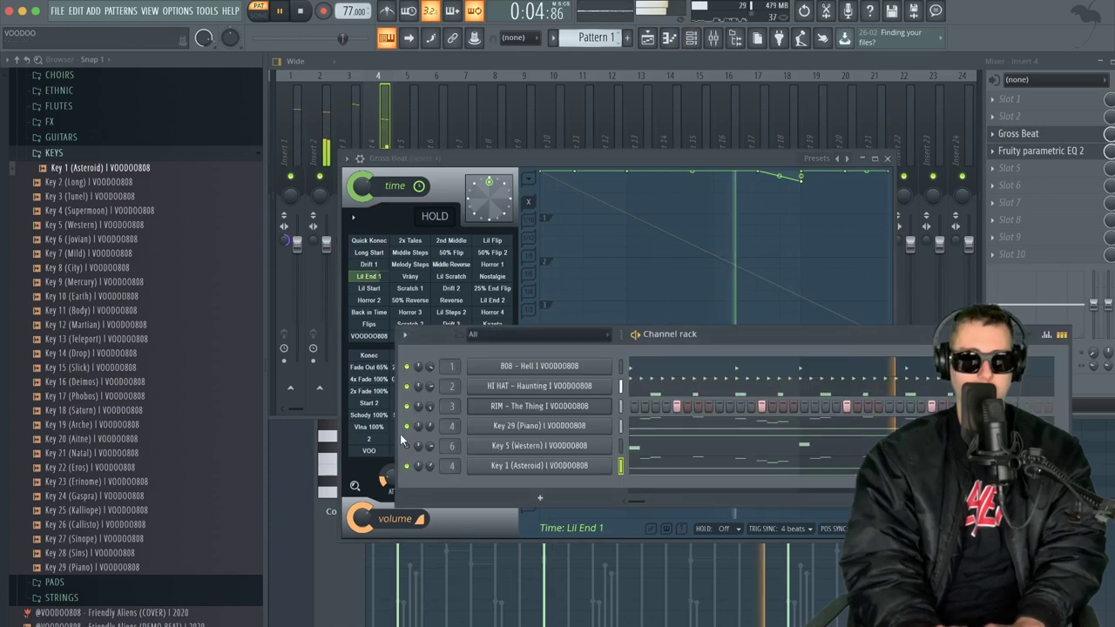
right_click(406, 466)
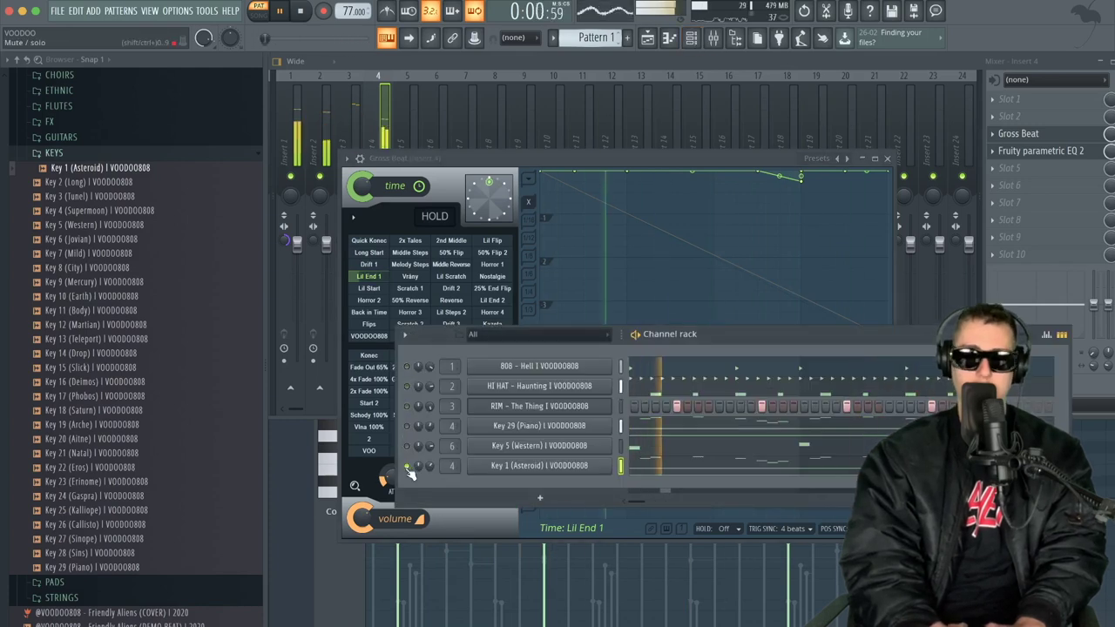
click(1001, 189)
mouse_move(985, 202)
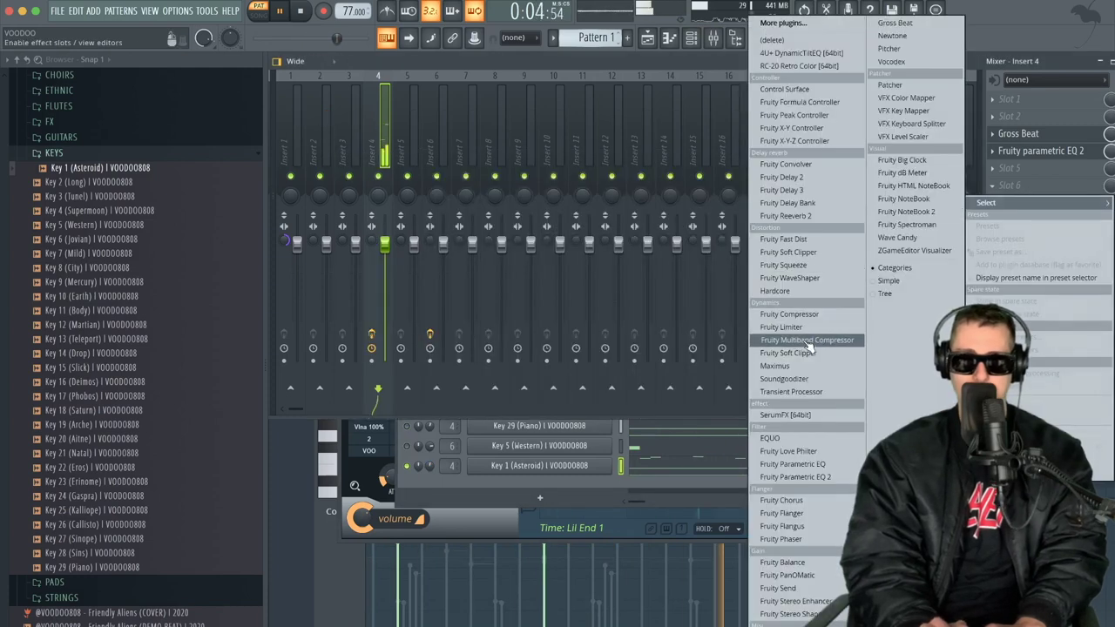
click(800, 315)
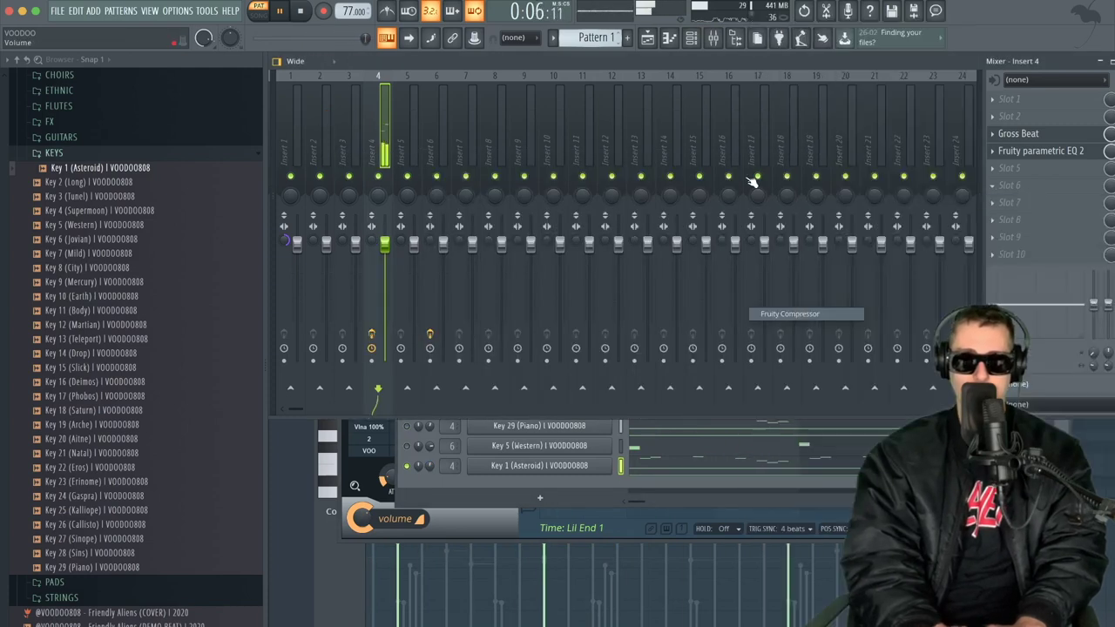
click(685, 210)
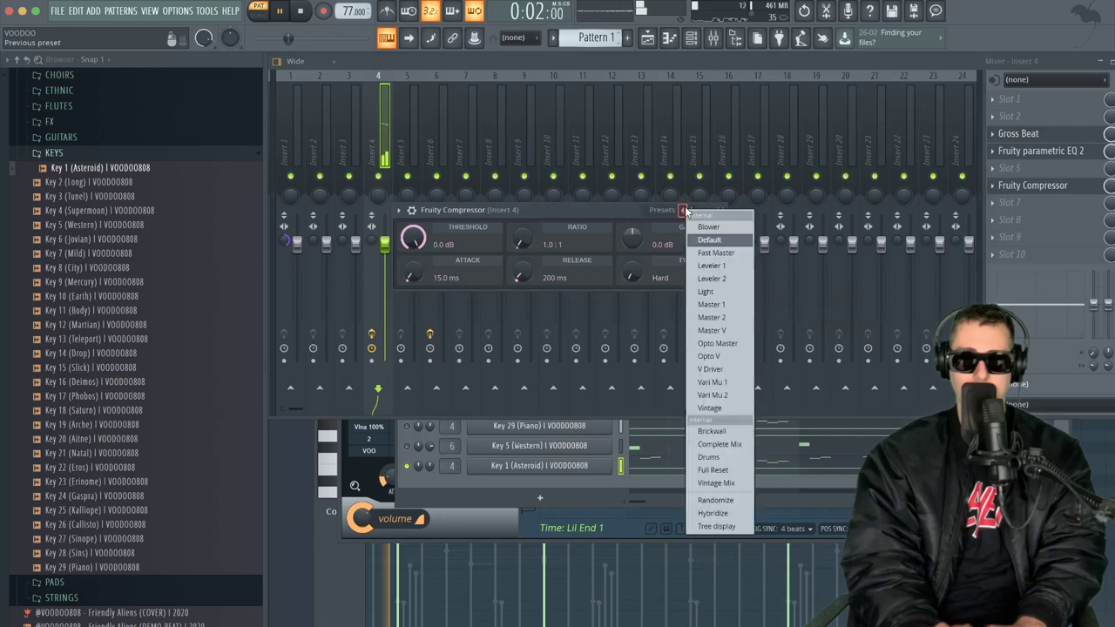
click(718, 279)
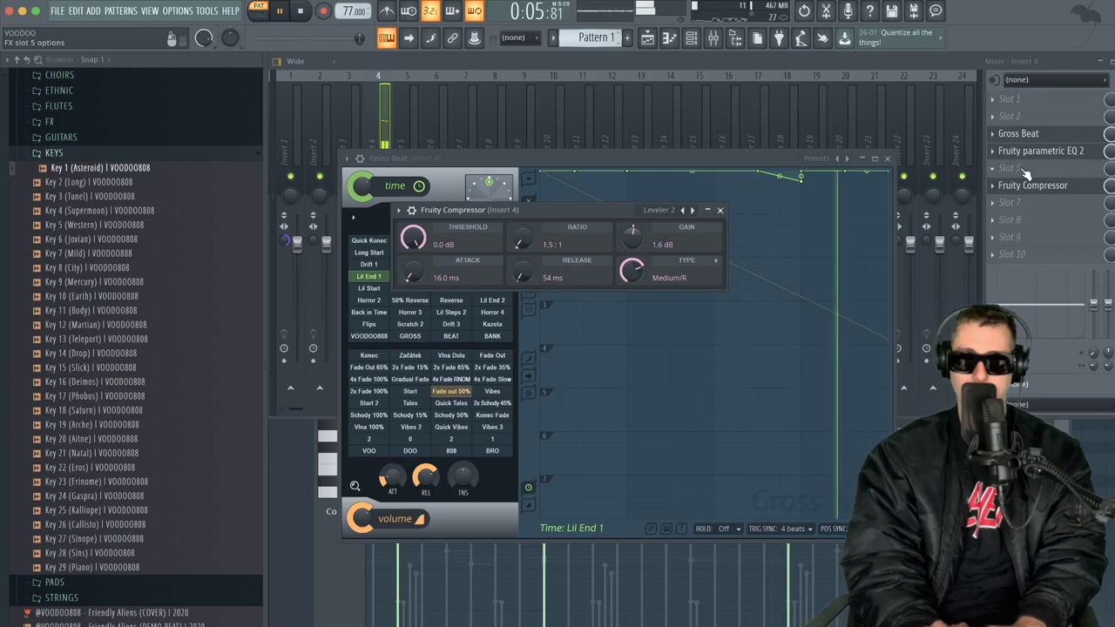
- Load a second Gross Beat in slot 5 of Insert 4 with the VOODOO808 - WHITE MAGIC preset
click(1019, 167)
click(894, 23)
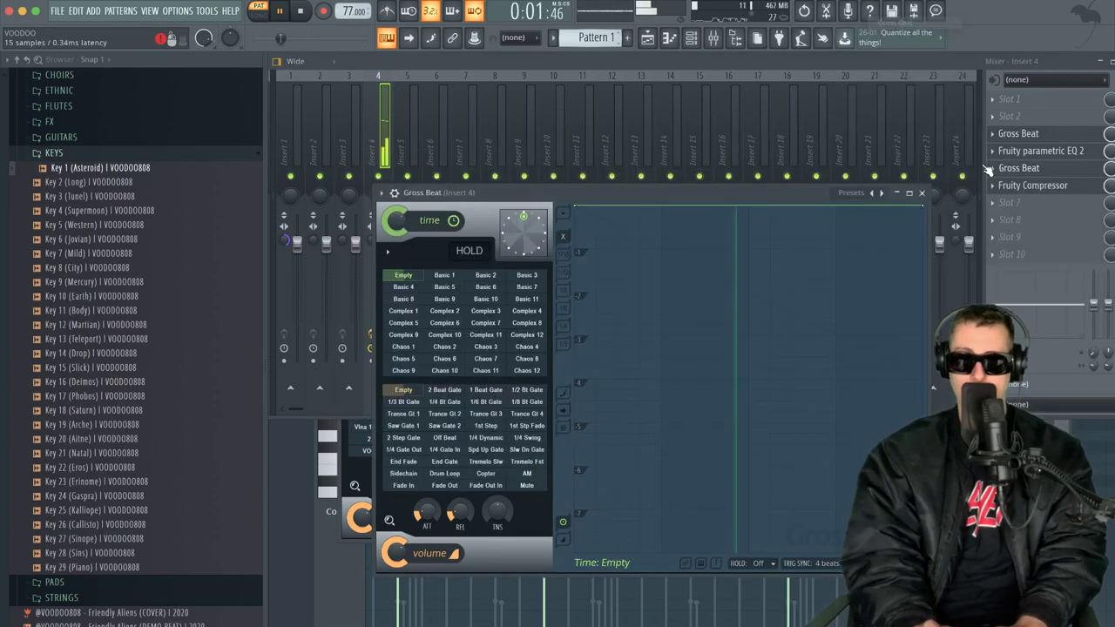
right_click(882, 194)
click(911, 304)
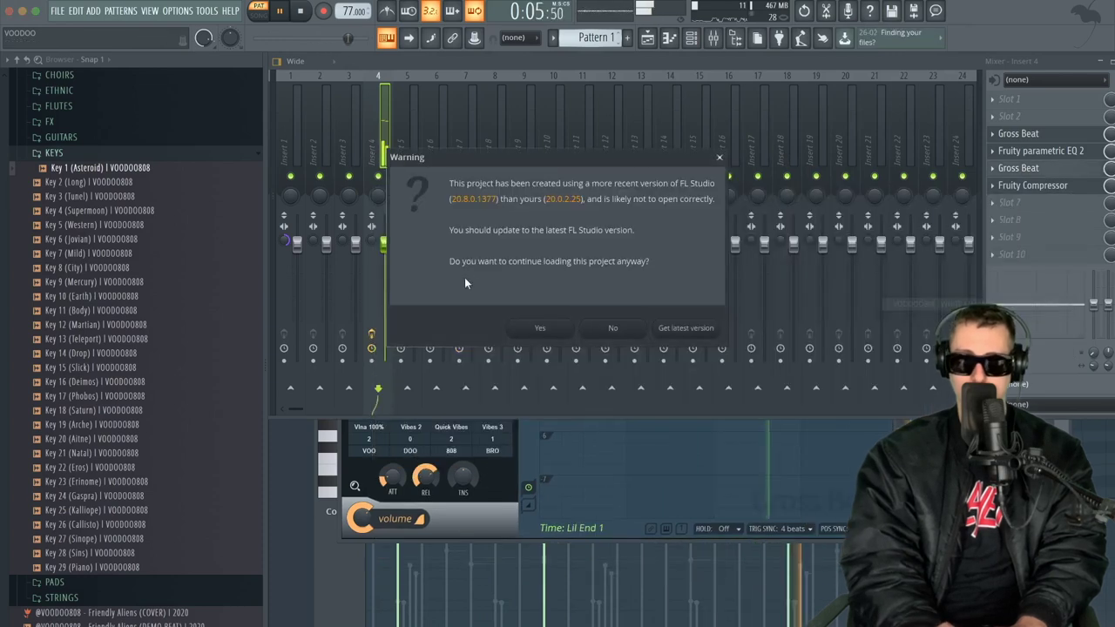
click(540, 327)
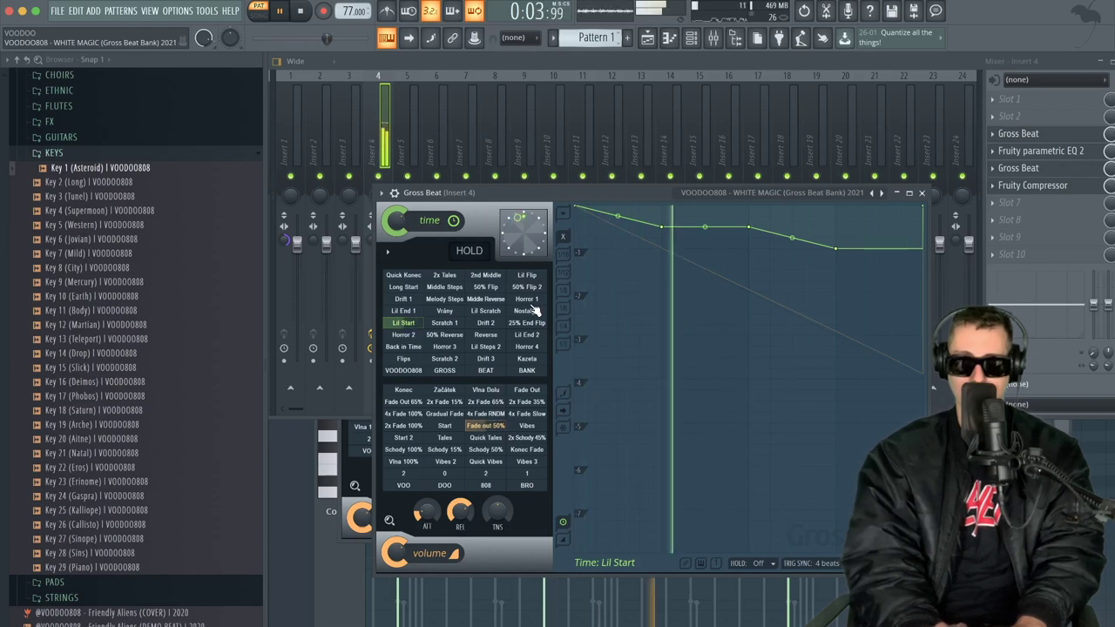
- Compress all Key 29 (Piano) notes to half their length so they fill bar 1, and duplicate them into bar 2
click(689, 41)
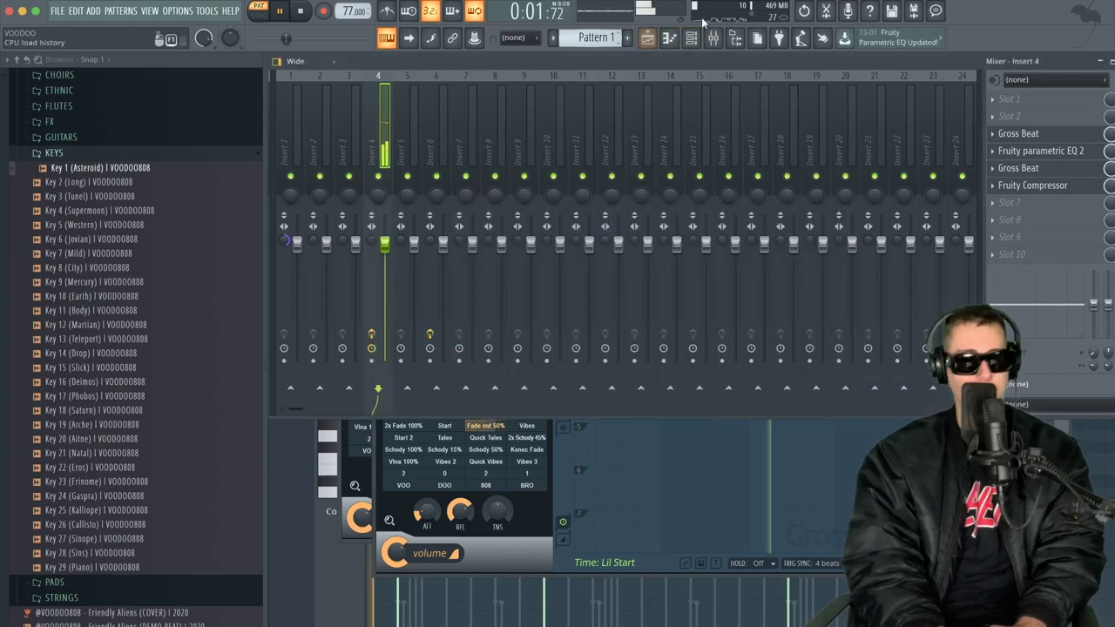
click(689, 39)
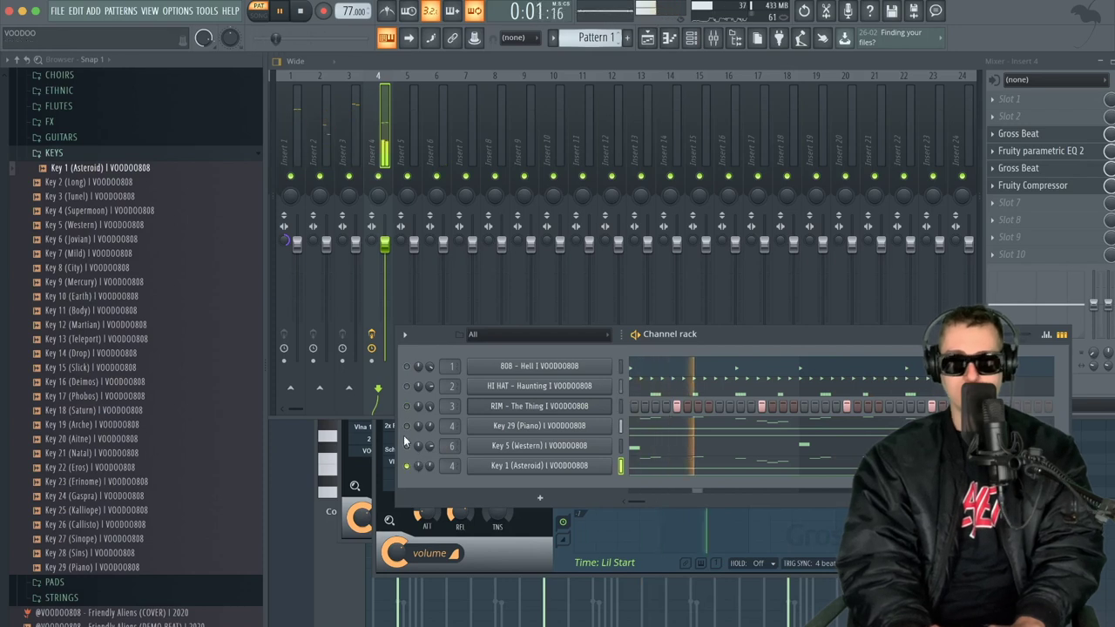
click(669, 434)
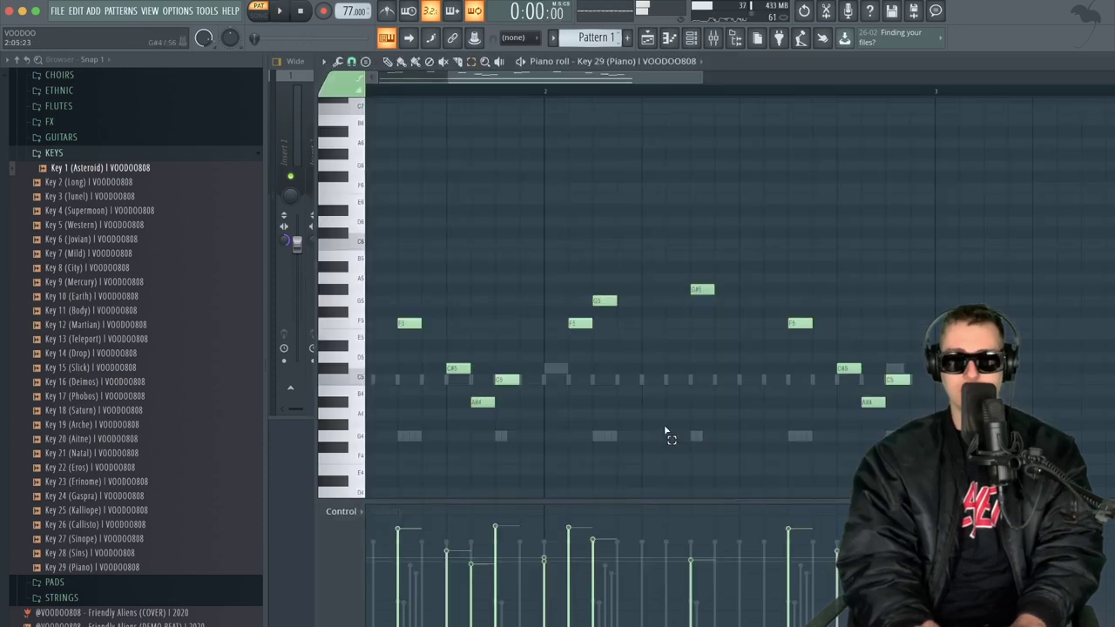
key(ctrl+a)
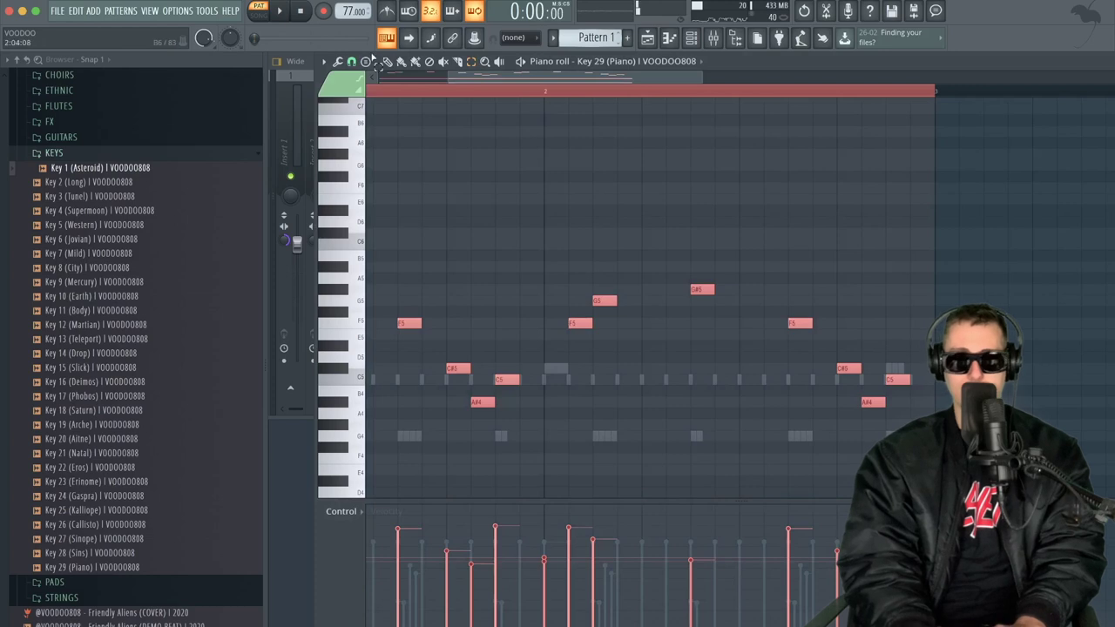
scroll(643, 299, down, 3)
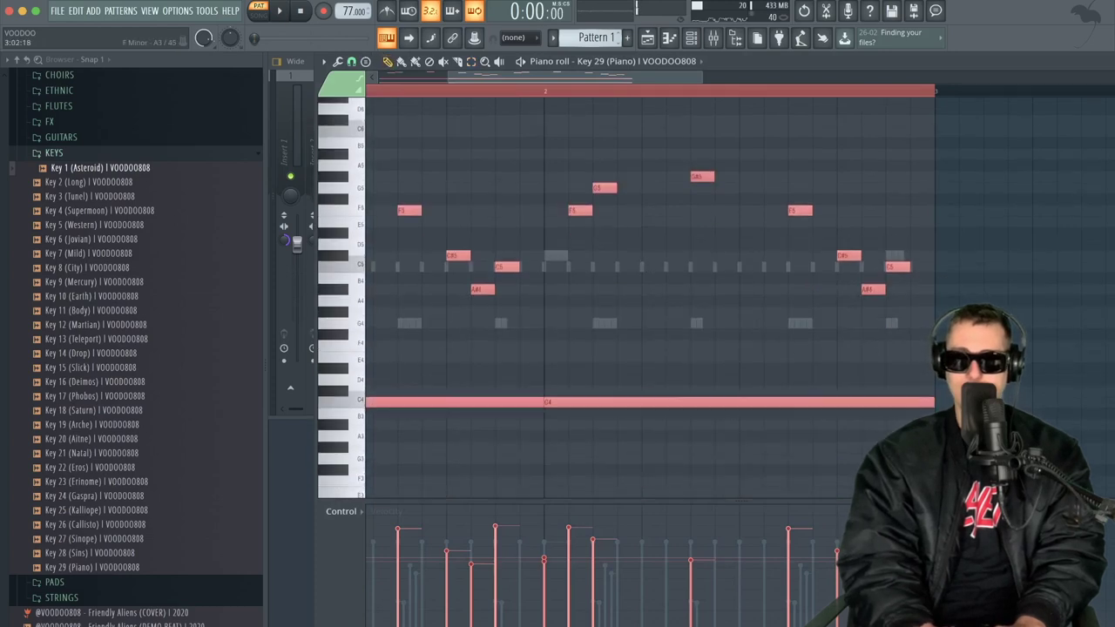
drag(630, 375, 571, 386)
scroll(576, 388, left, 3)
scroll(576, 388, down, 2)
scroll(575, 388, down, 1)
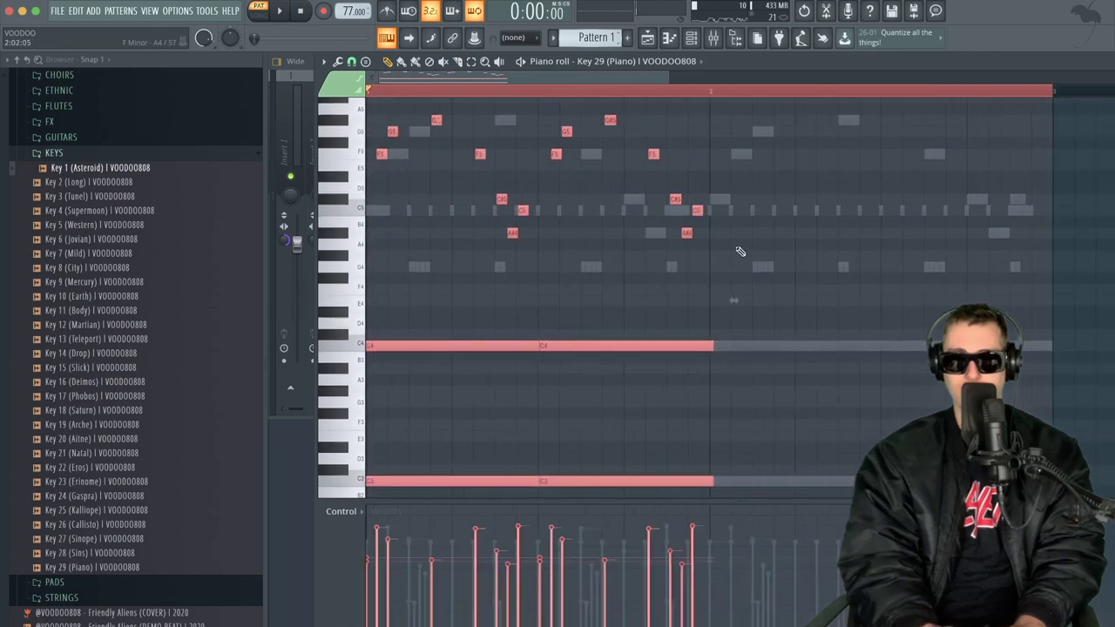
drag(733, 302, 731, 302)
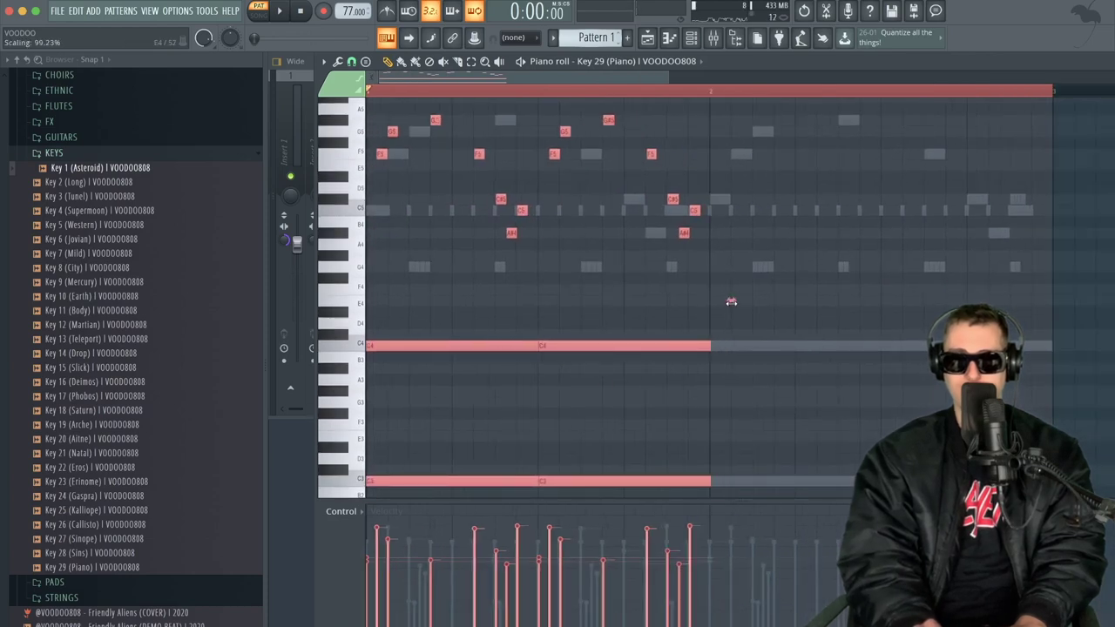
shift+drag(385, 342, 732, 342)
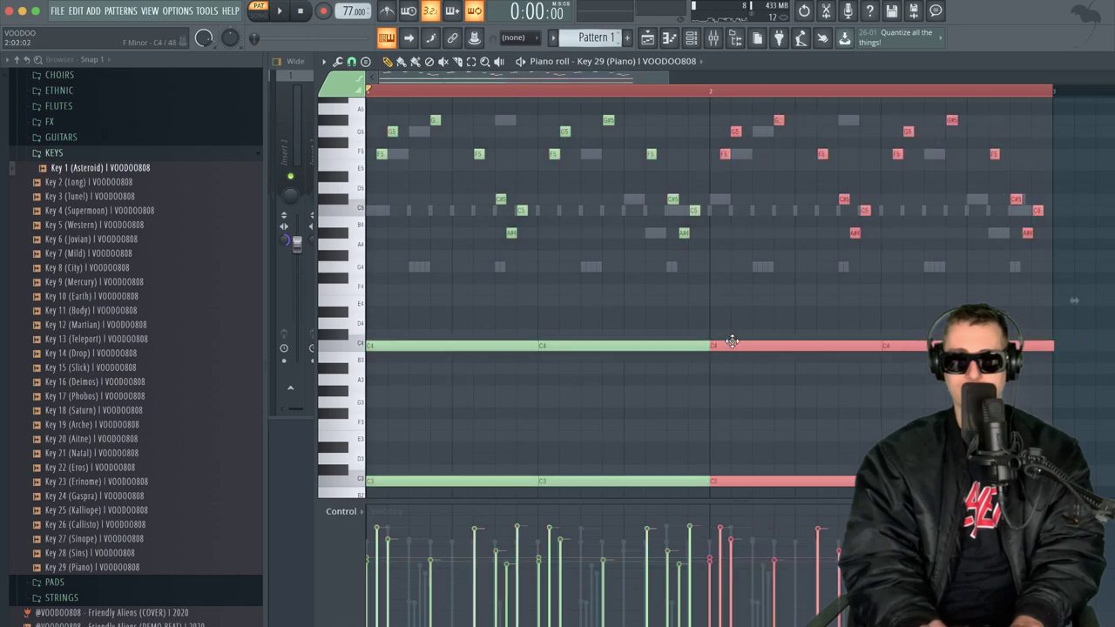
- Play the pattern and solo Key 29 (Piano) in the channel rack
key(space)
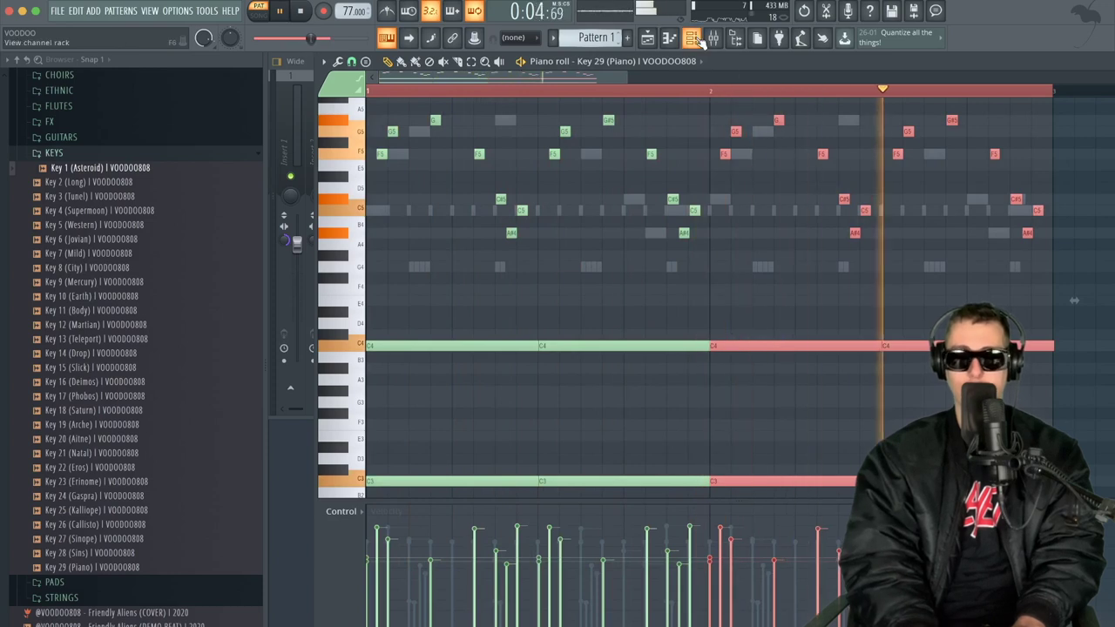
key(F6)
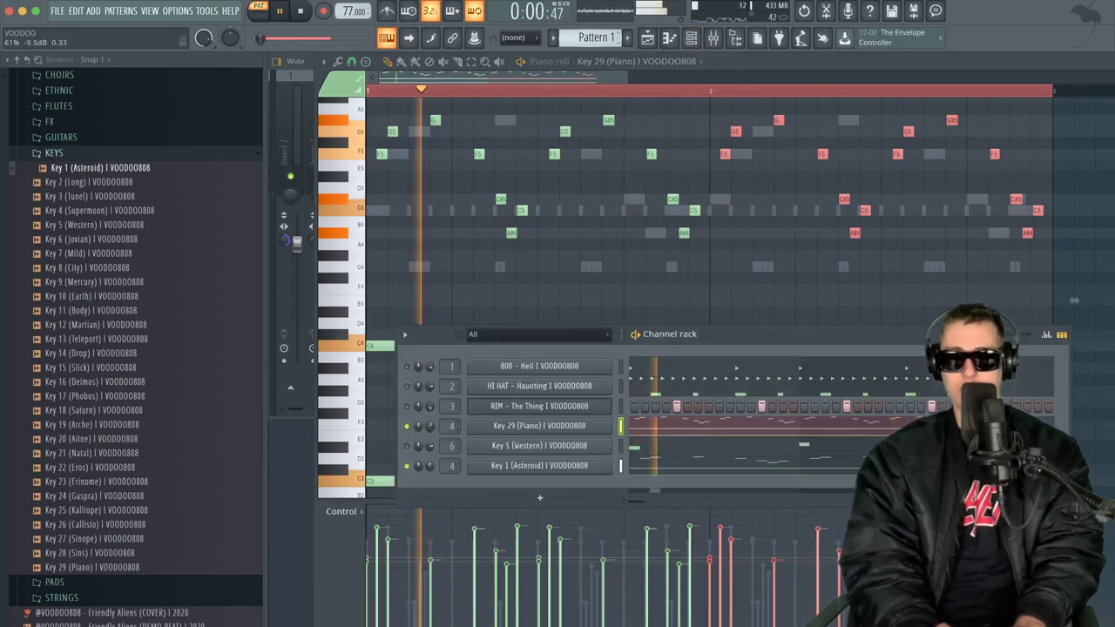
right_click(406, 426)
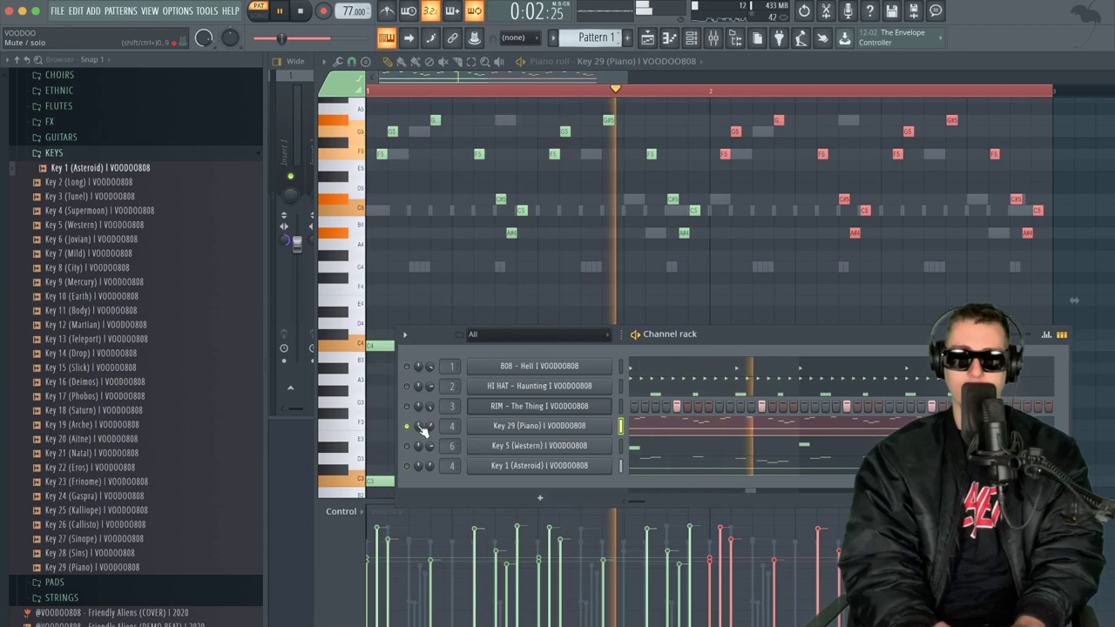
- Reopen the Key 29 (Piano) notes in the piano roll, quantize them to the grid and play them back
click(667, 428)
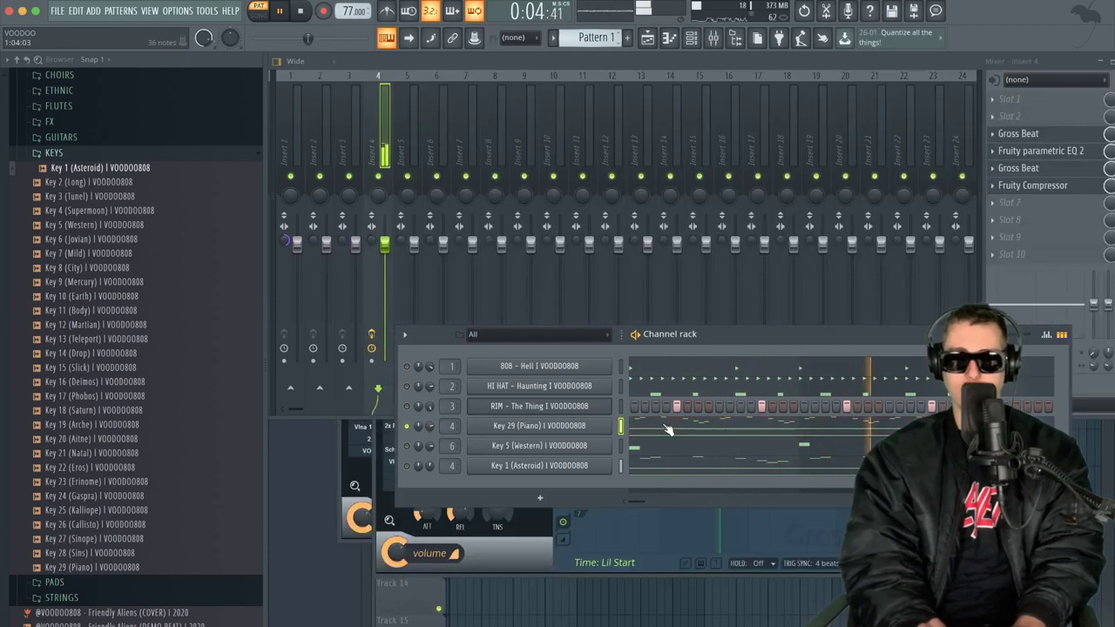
click(667, 428)
key(space)
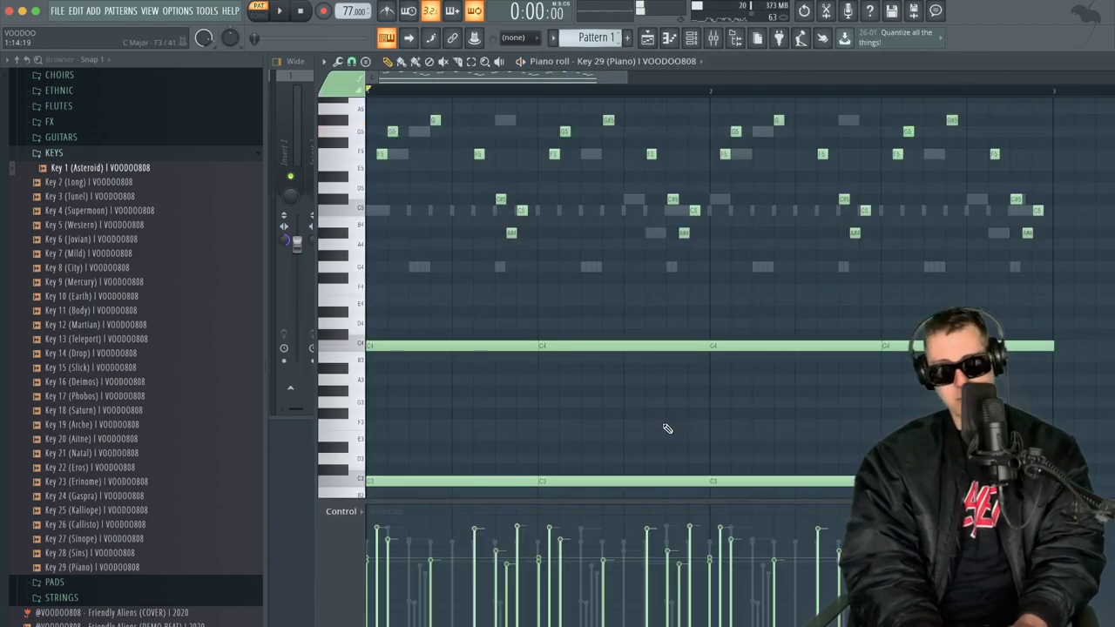
key(space)
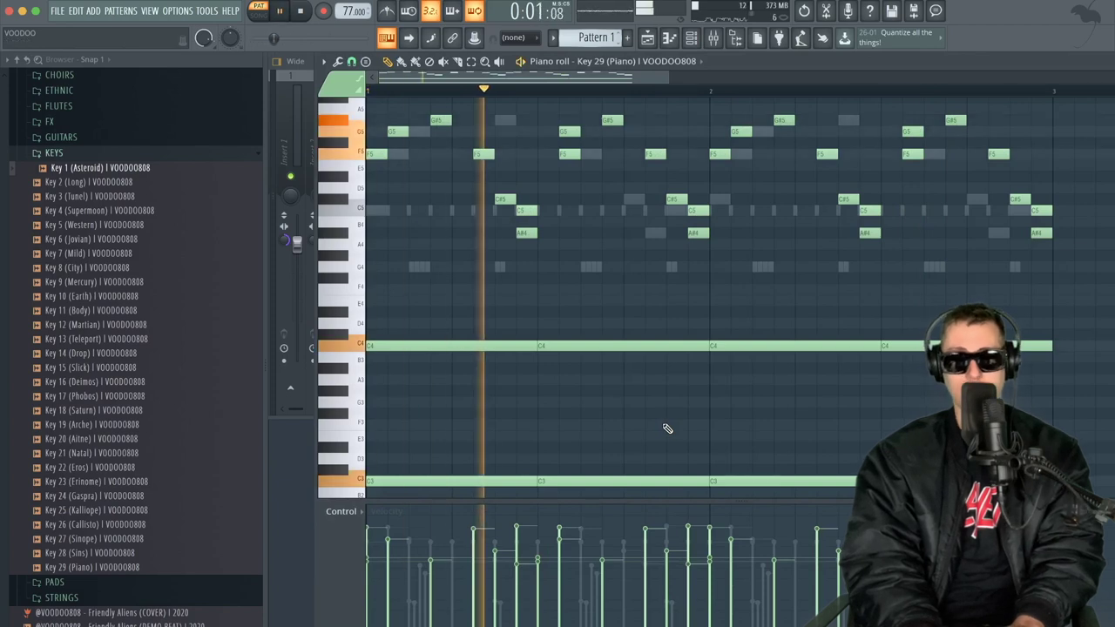
- Select all Key 29 (Piano) notes, transpose them up one octave and play them back
scroll(688, 348, down, 3)
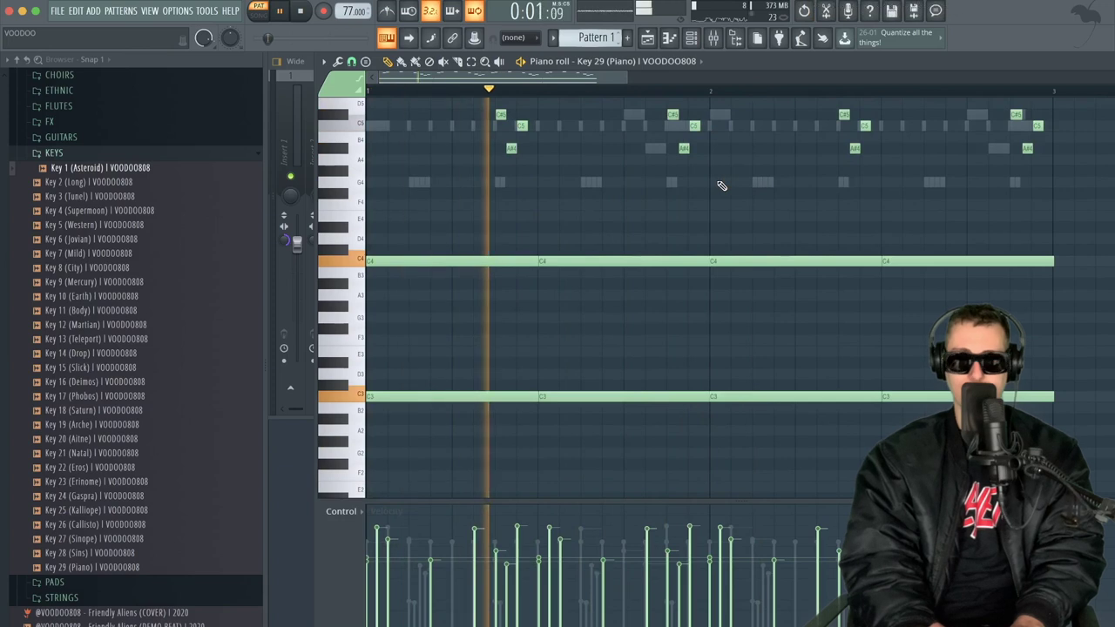
scroll(721, 185, down, 2)
key(space)
key(ctrl+a)
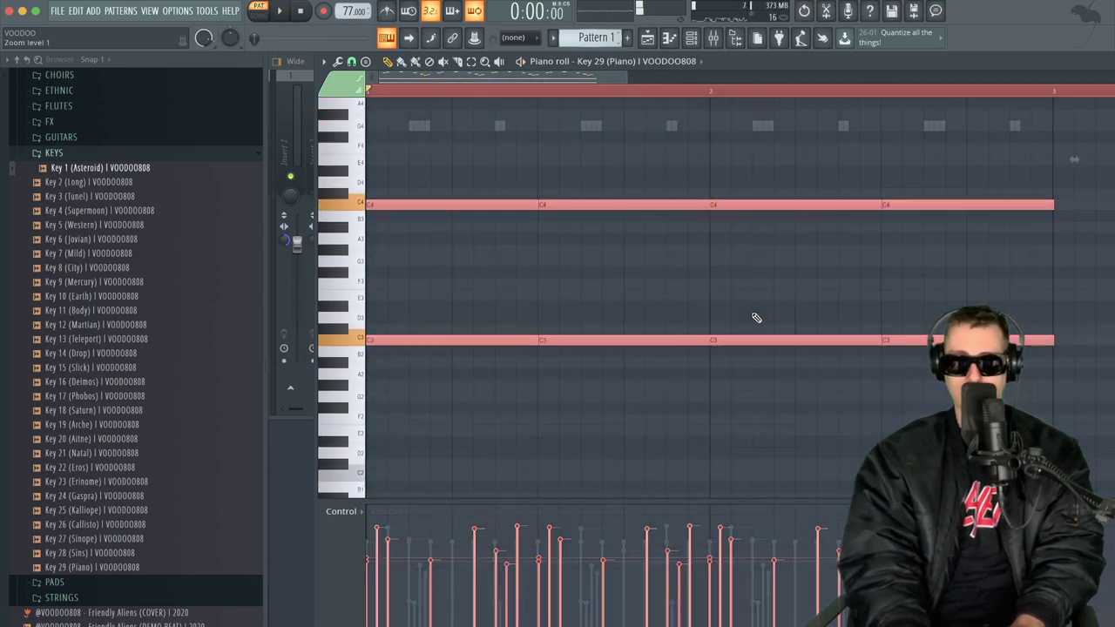
key(ctrl+Up)
key(space)
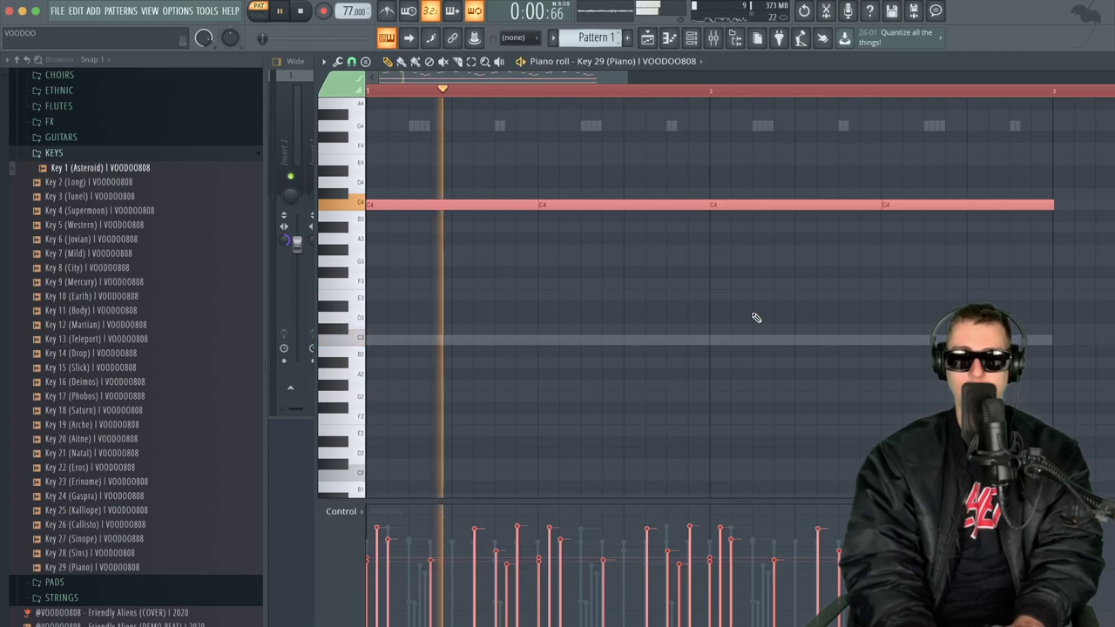
scroll(755, 296, up, 5)
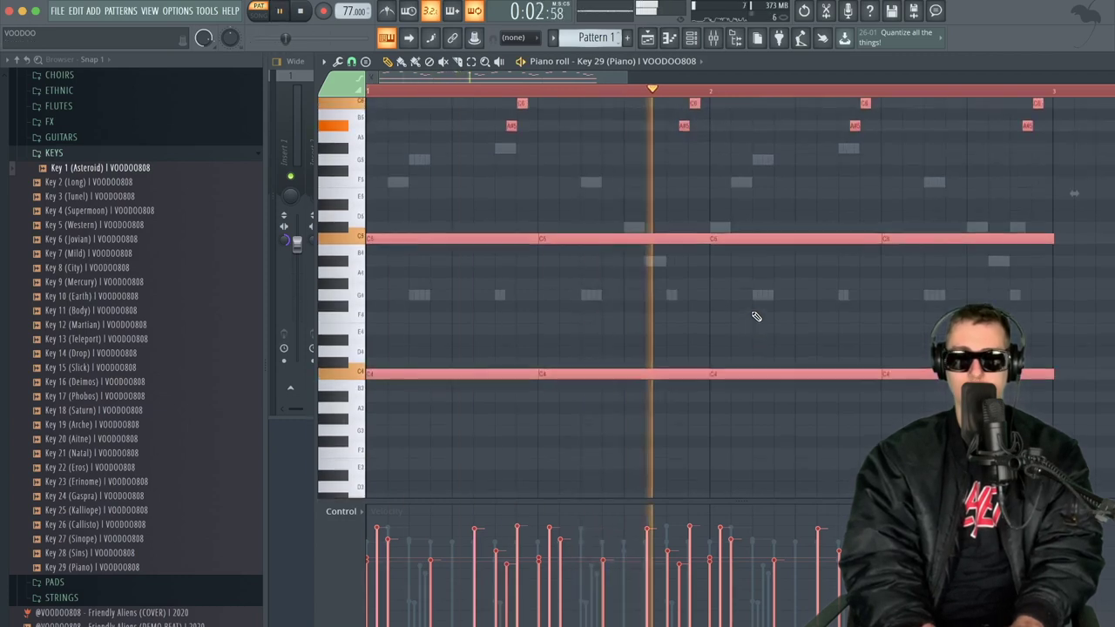
ctrl+click(714, 301)
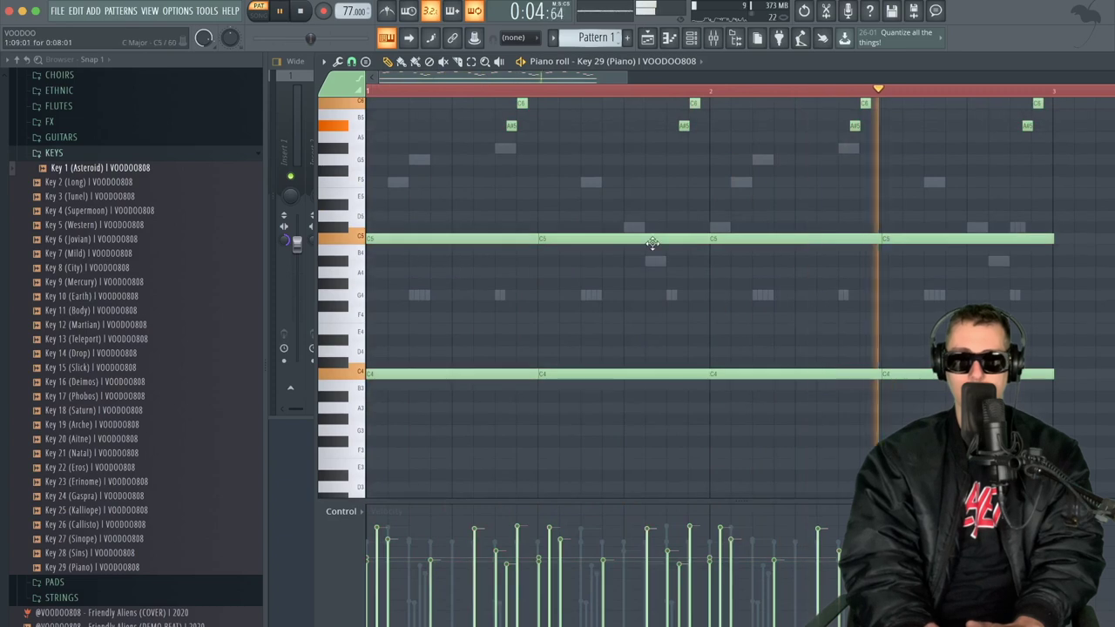
- Delete the long C5 and C4 notes in the second half of both bars and raise those starting bar 2 to C#5 and C#4
right_click(664, 240)
right_click(642, 376)
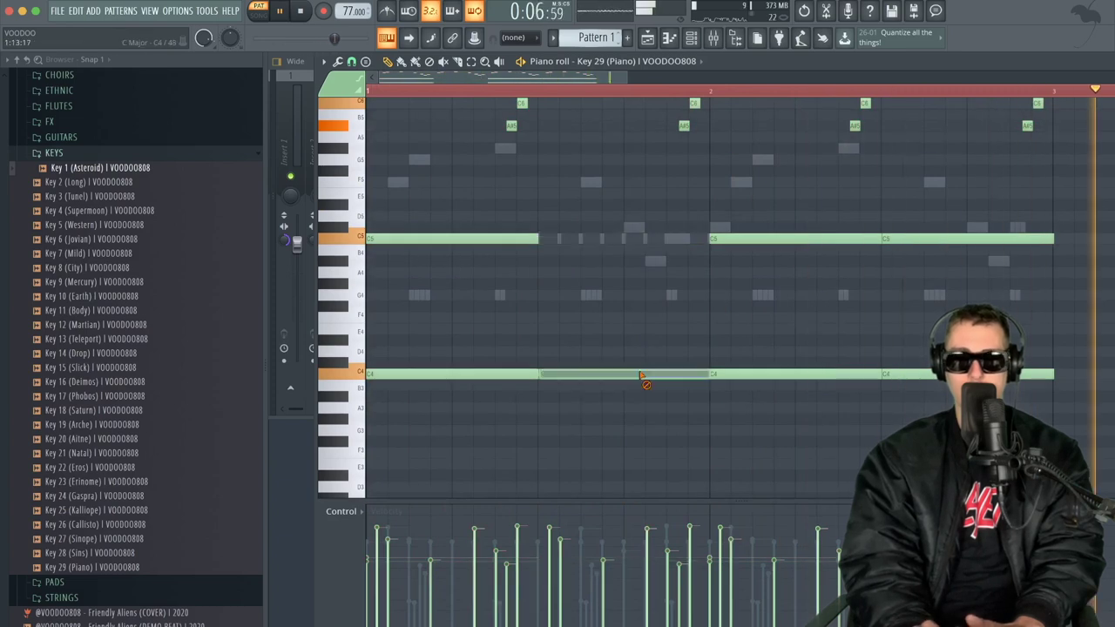
drag(787, 232, 787, 225)
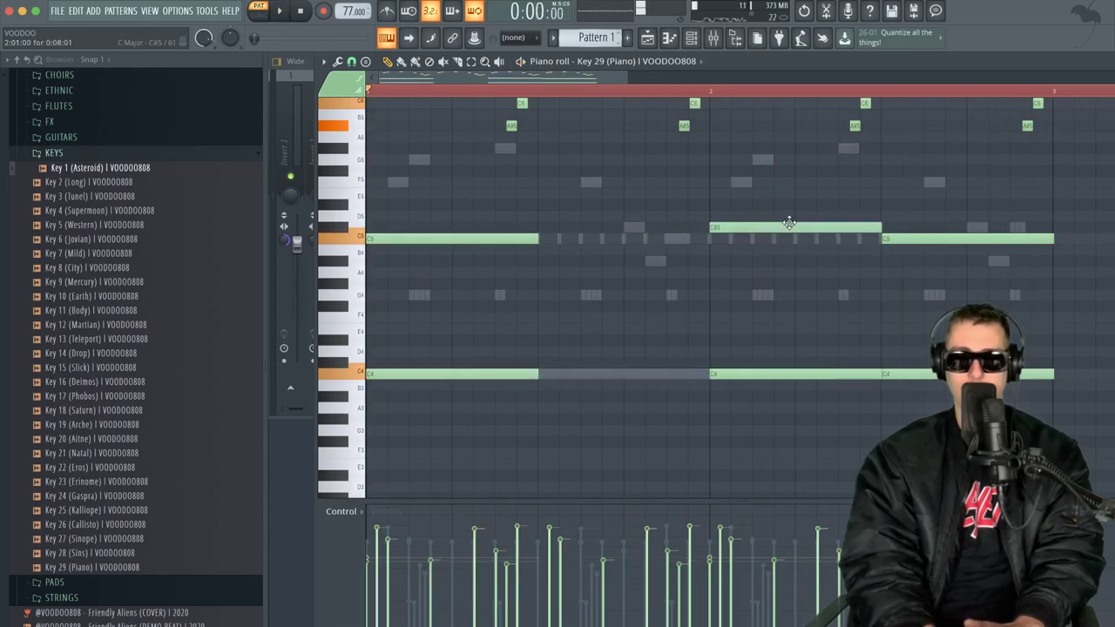
key(space)
drag(759, 362, 760, 351)
right_click(923, 373)
right_click(927, 240)
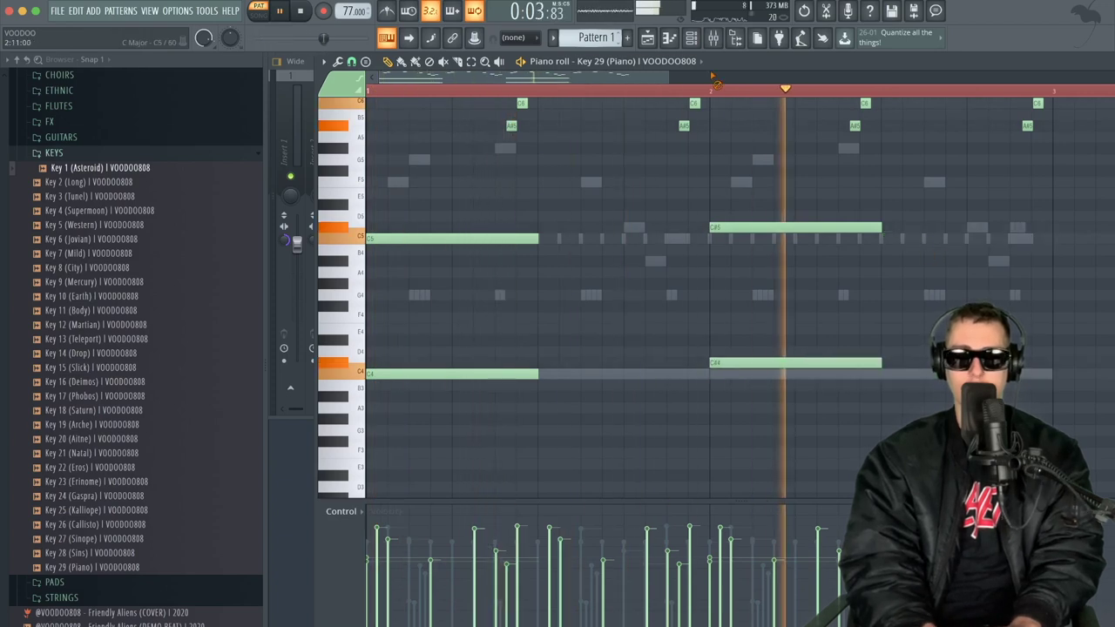
click(692, 37)
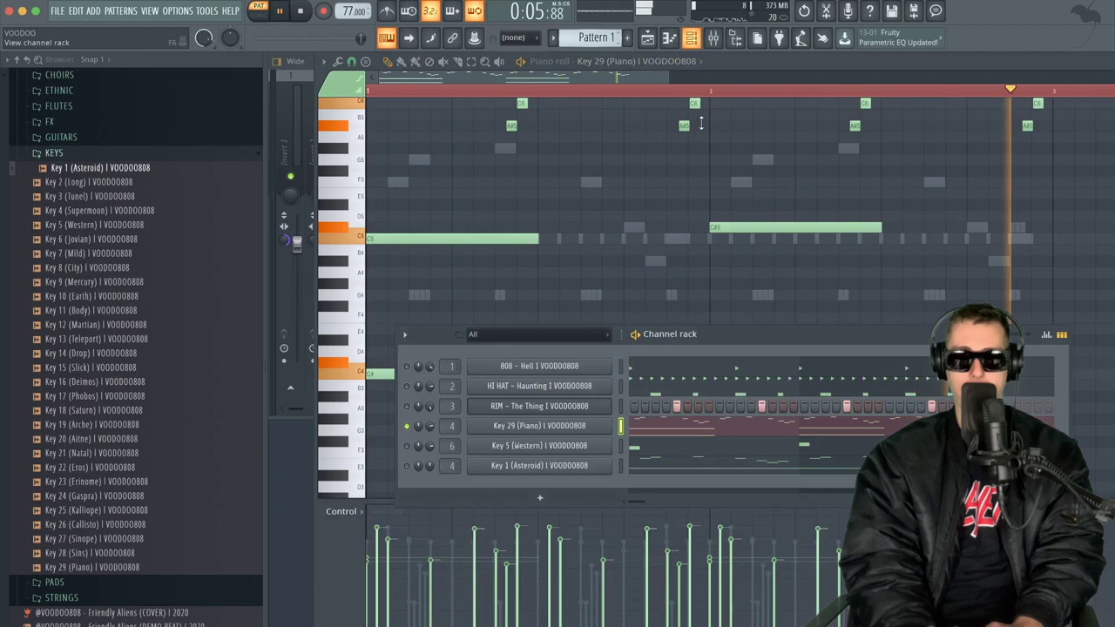
key(F6)
key(space)
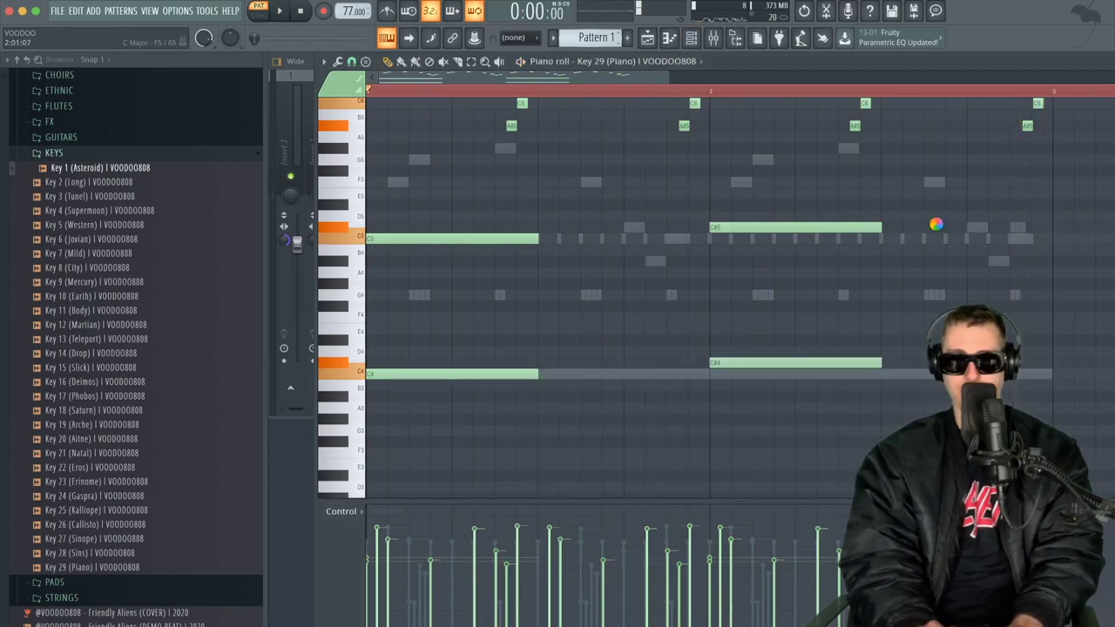
key(super+s)
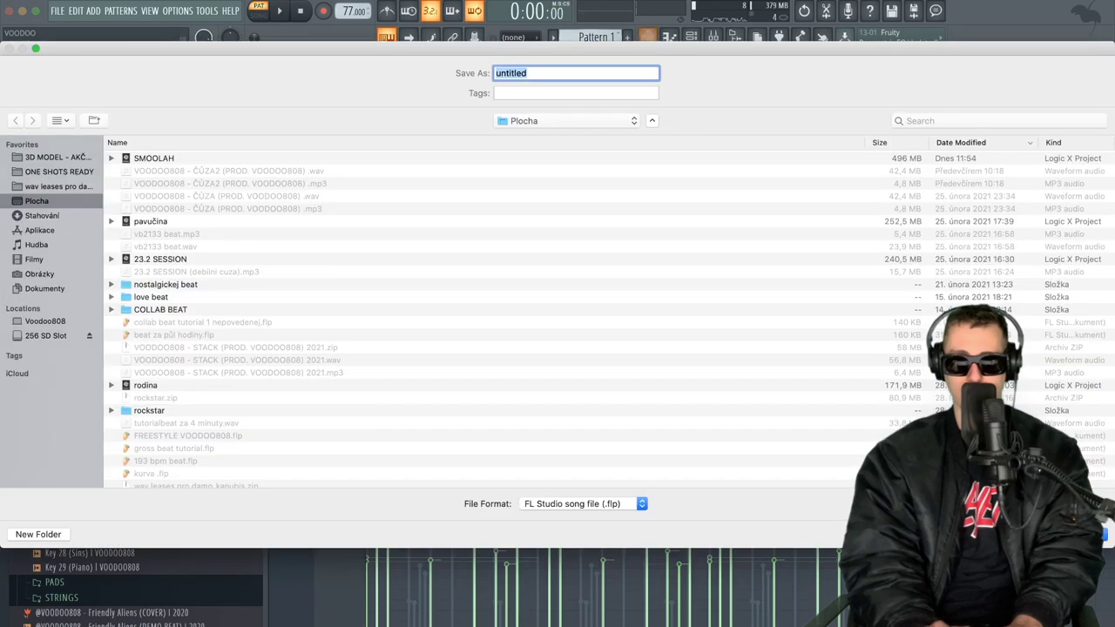
key(Escape)
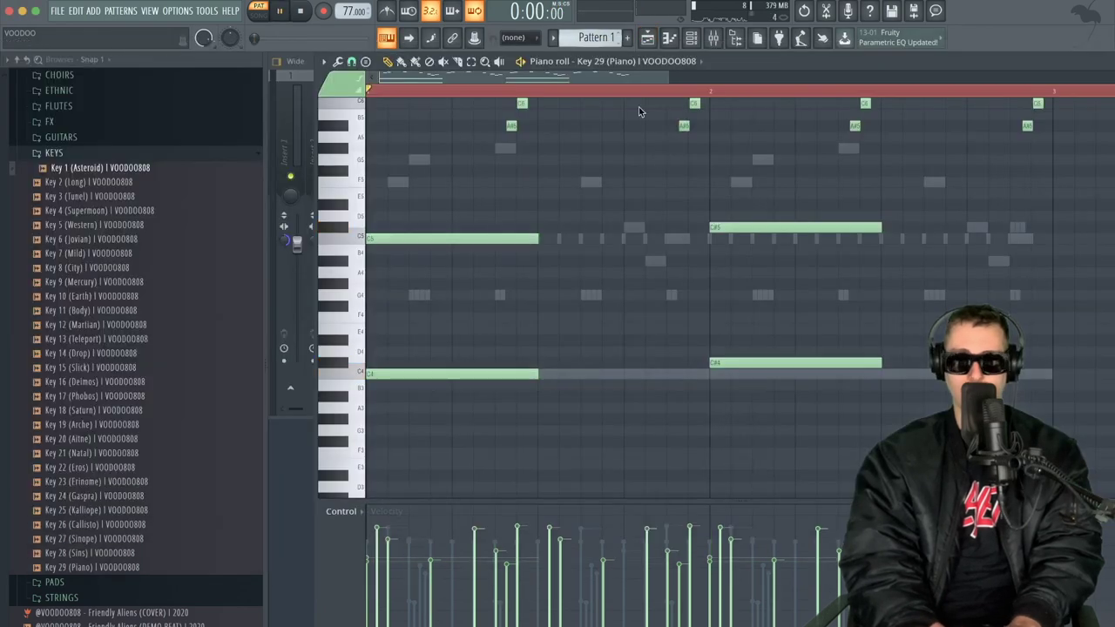
- Play the piano part together with Key 1 (Asteroid) by unmuting that channel
key(space)
click(691, 38)
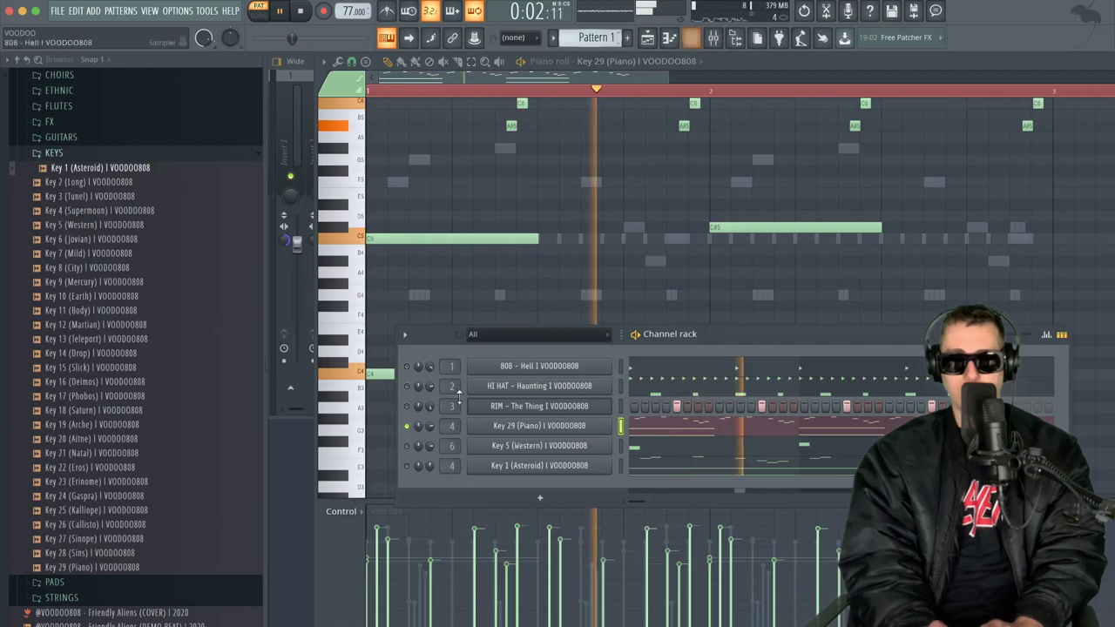
click(407, 466)
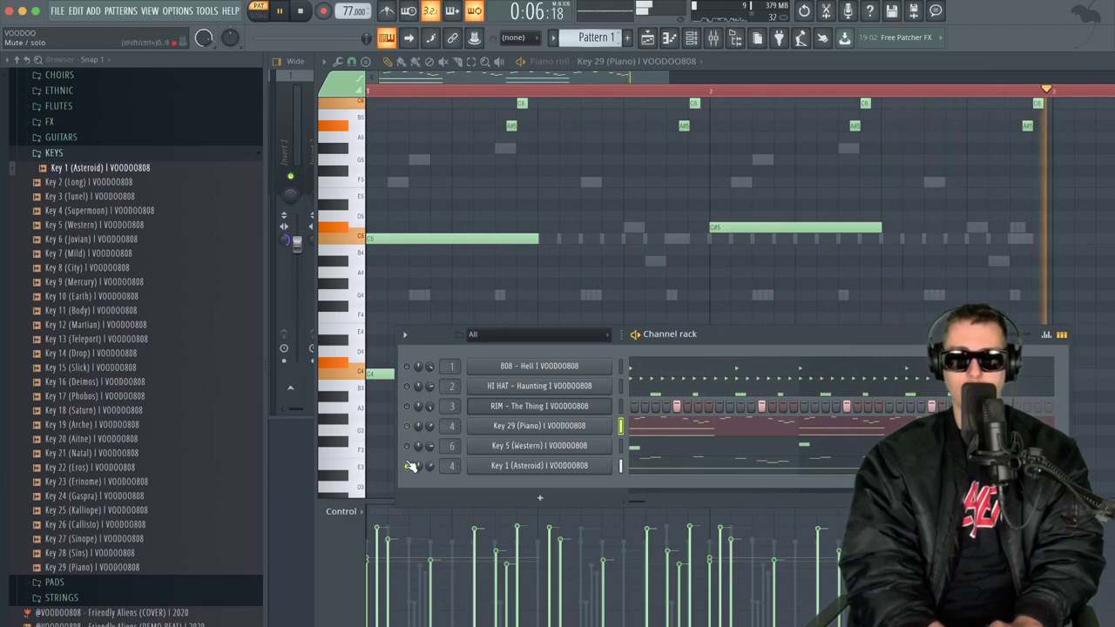
key(space)
key(F6)
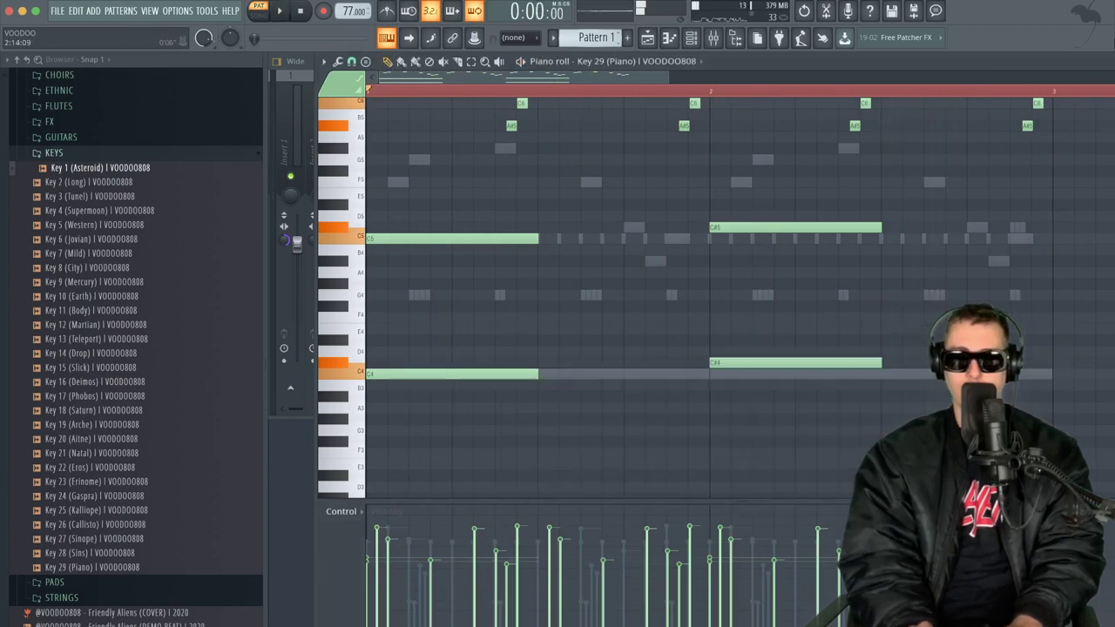
- Play the pattern with all channels on except Key 1 (Asteroid) and 808 - Hell, which are muted
drag(667, 79, 748, 141)
scroll(784, 185, up, 5)
key(space)
key(F6)
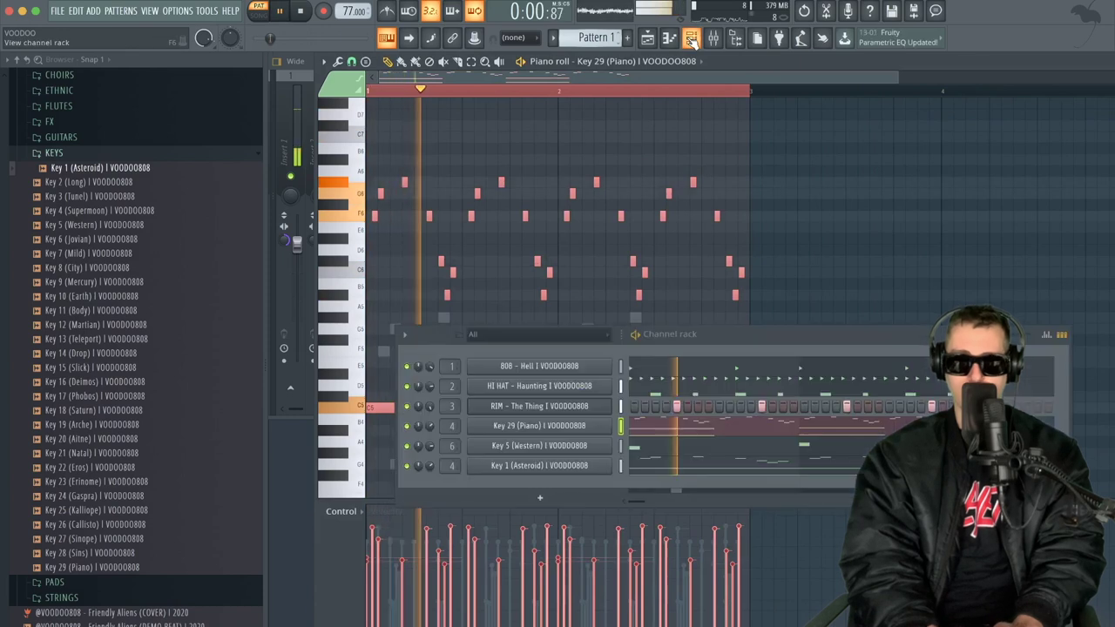
click(407, 465)
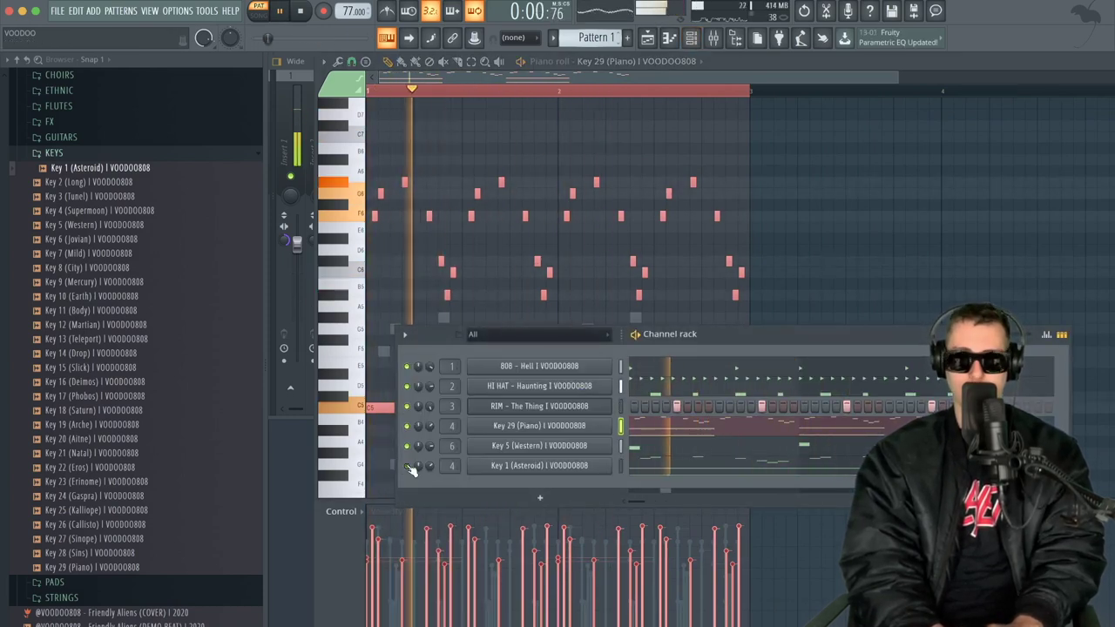
key(space)
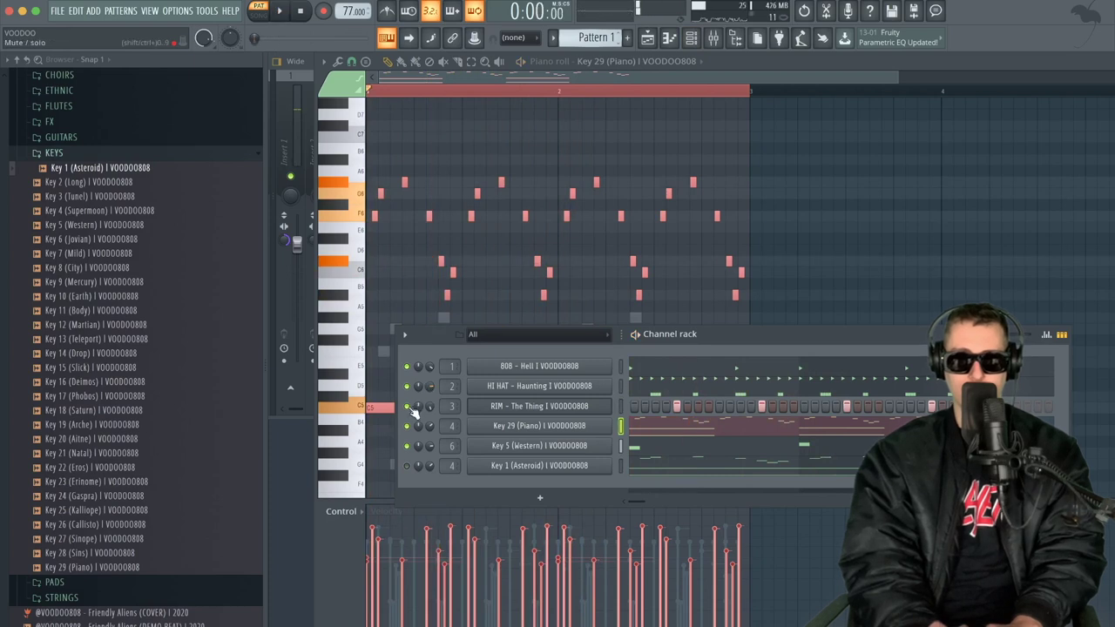
key(space)
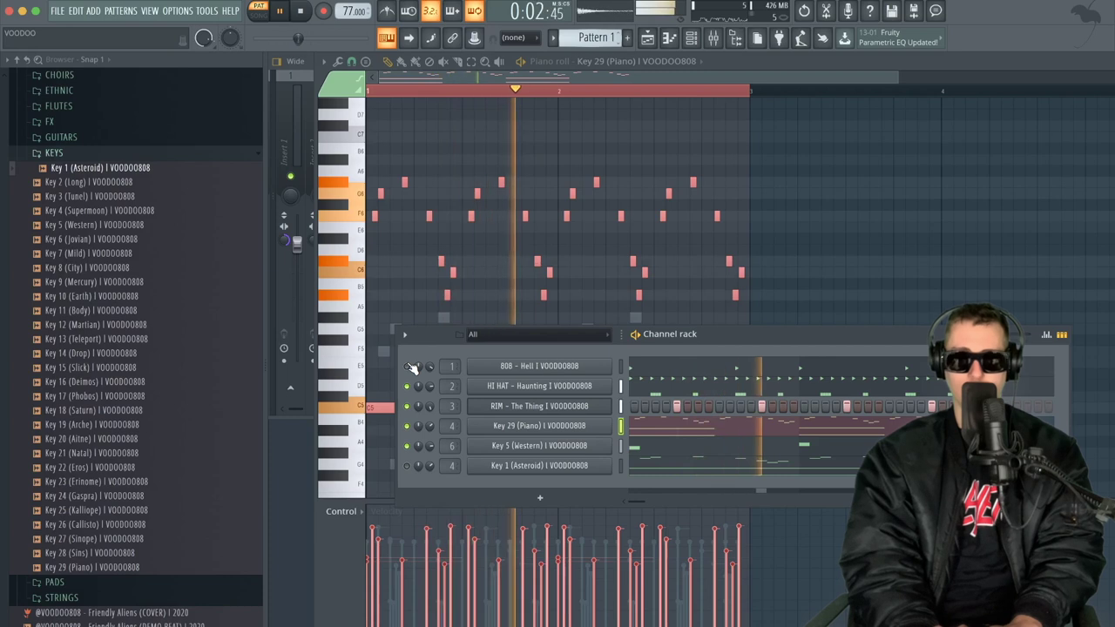
- Delete the remaining long C5, C#5, C4 and C#4 notes from Key 29 (Piano) and play the pattern
click(659, 427)
click(659, 427)
right_click(612, 397)
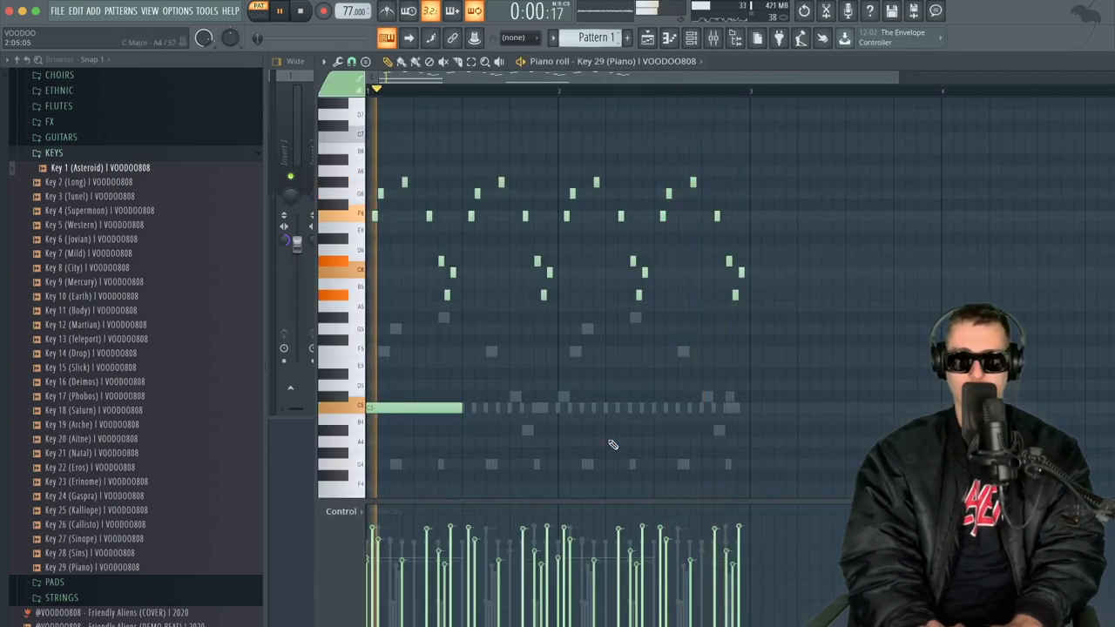
key(space)
key(space)
right_click(456, 410)
key(space)
key(space)
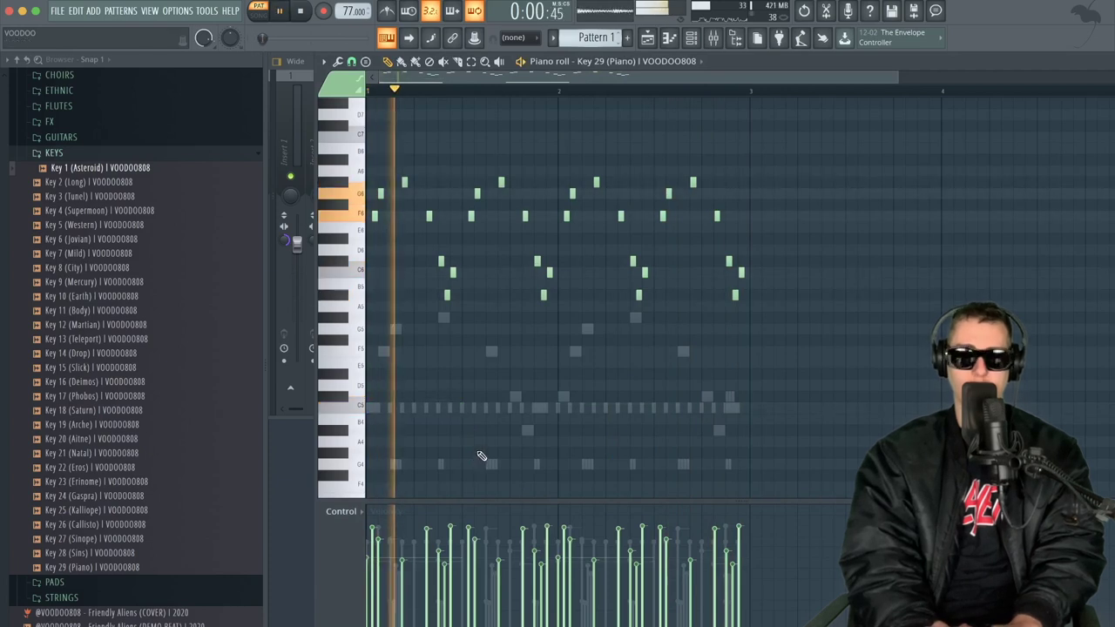
scroll(503, 392, down, 5)
key(space)
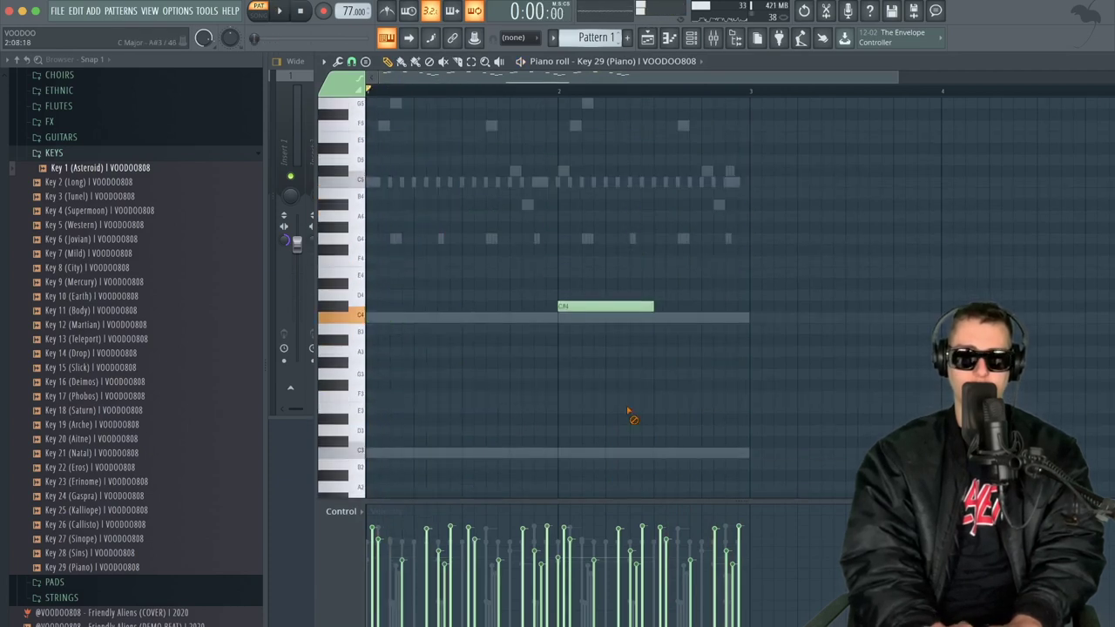
key(space)
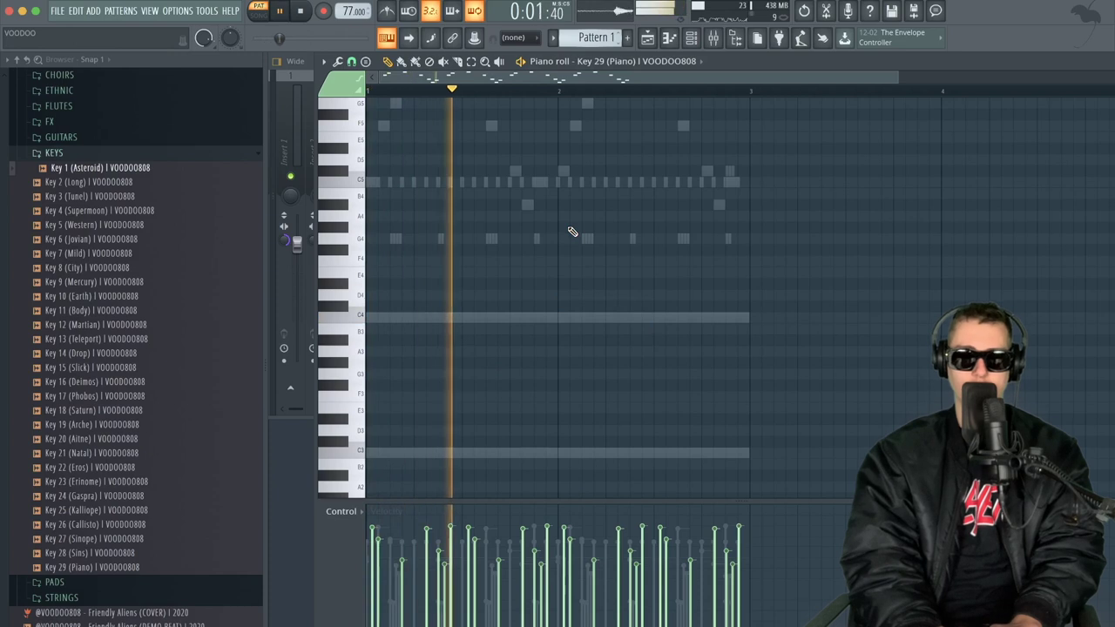
- Select Key 5 (Western) in the channel rack and listen to the pattern with the shortened piano part
key(space)
click(692, 39)
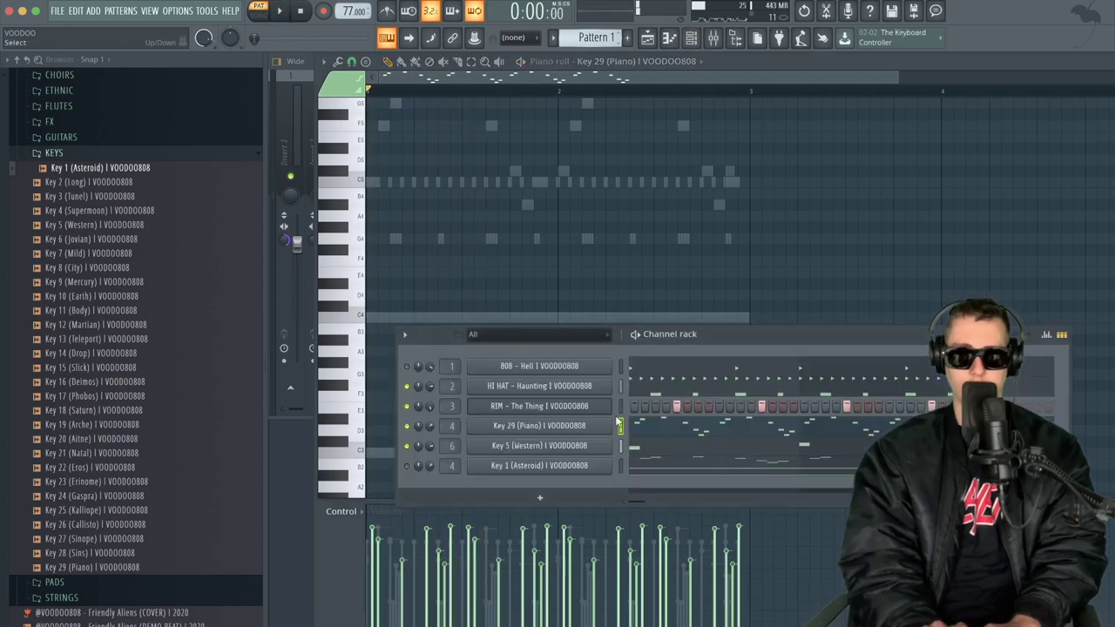
click(619, 444)
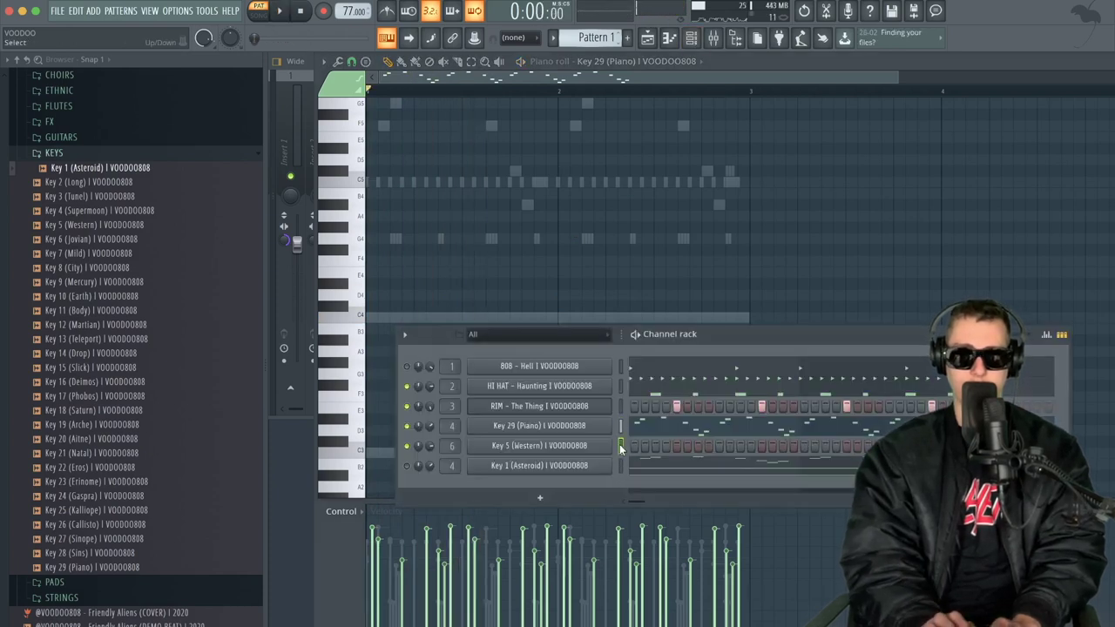
key(space)
right_click(612, 219)
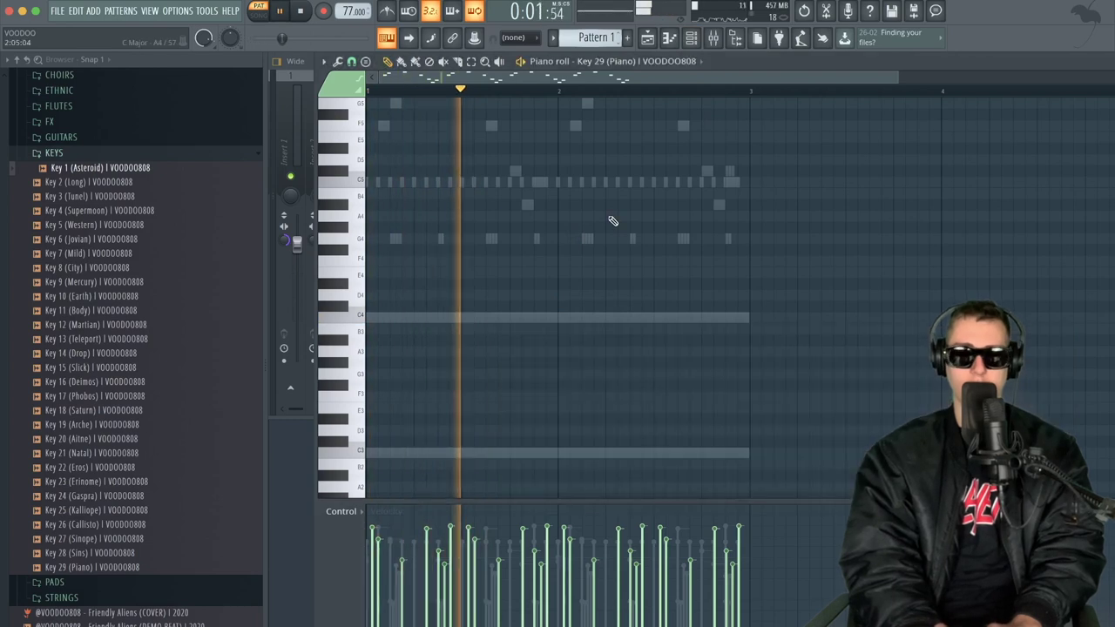
click(691, 38)
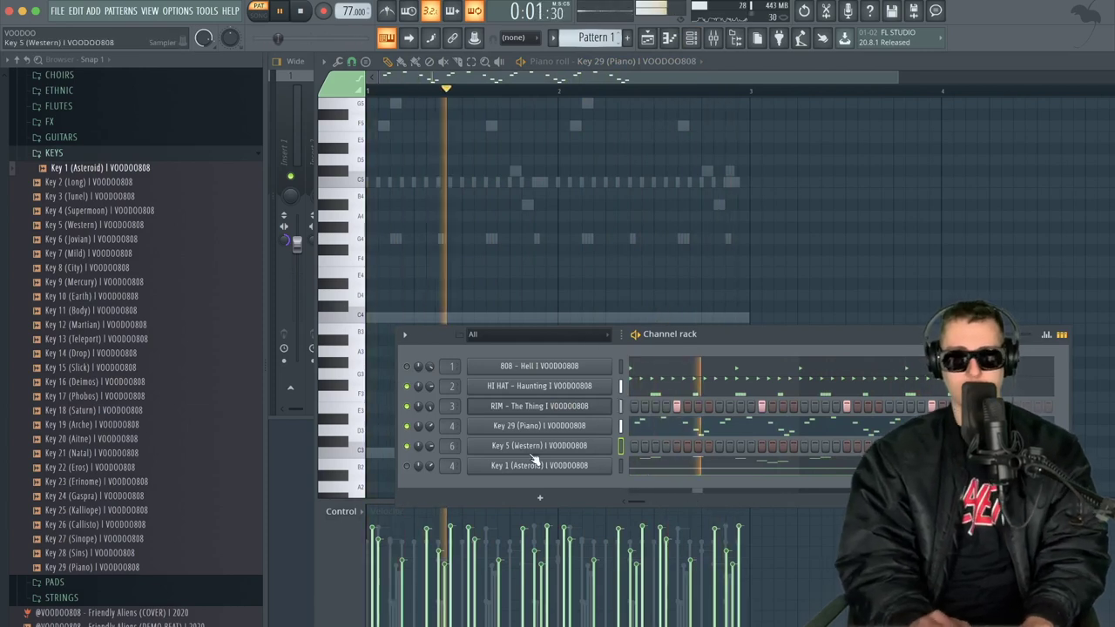
key(F9)
click(640, 434)
- Add a half-bar F5 note at the start of bar 1 in Key 29 (Piano) and play it back
scroll(534, 189, up, 2)
key(space)
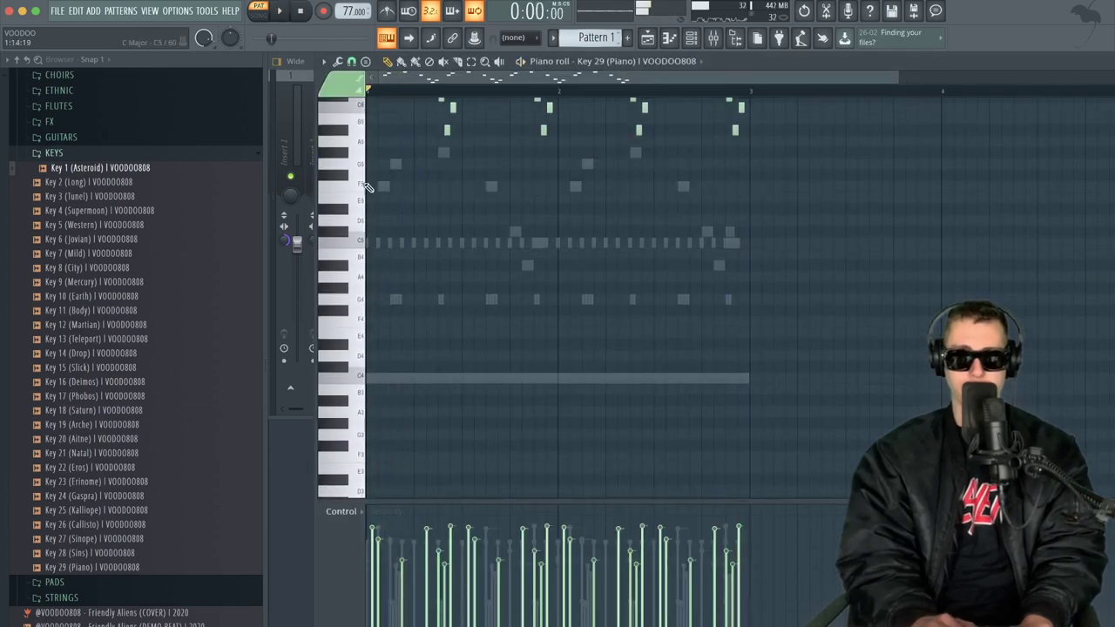
scroll(436, 209, up, 2)
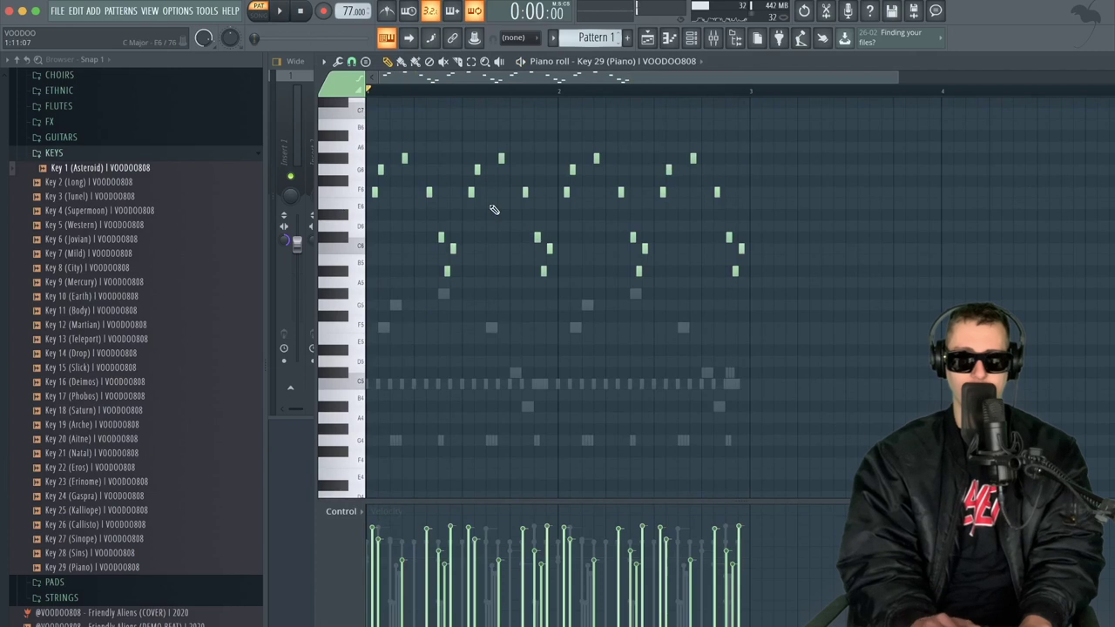
scroll(378, 252, up, 1)
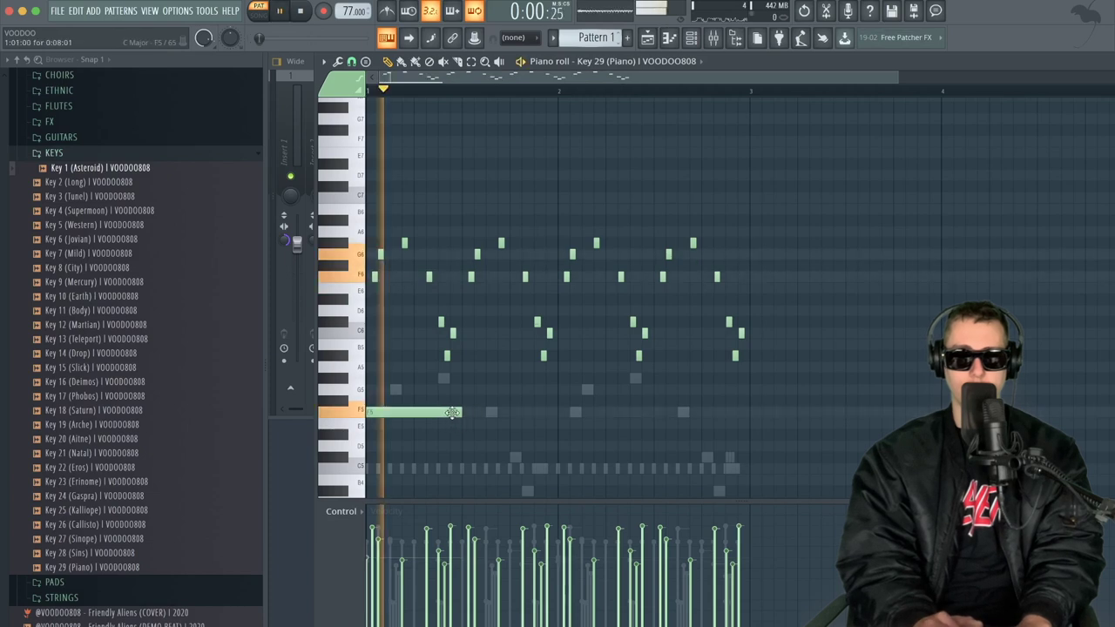
key(space)
scroll(446, 414, down, 2)
key(space)
key(super+z)
key(space)
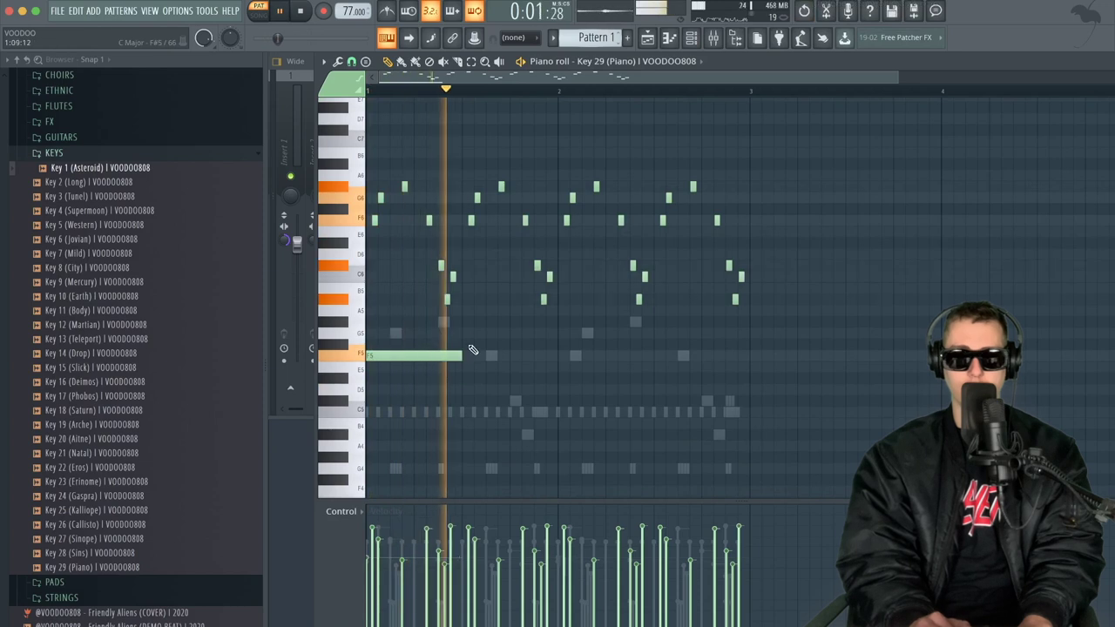
- Set the piano roll snap to Line and place a half-bar C7 note at the start of bar 1 in Key 29 (Piano)
key(space)
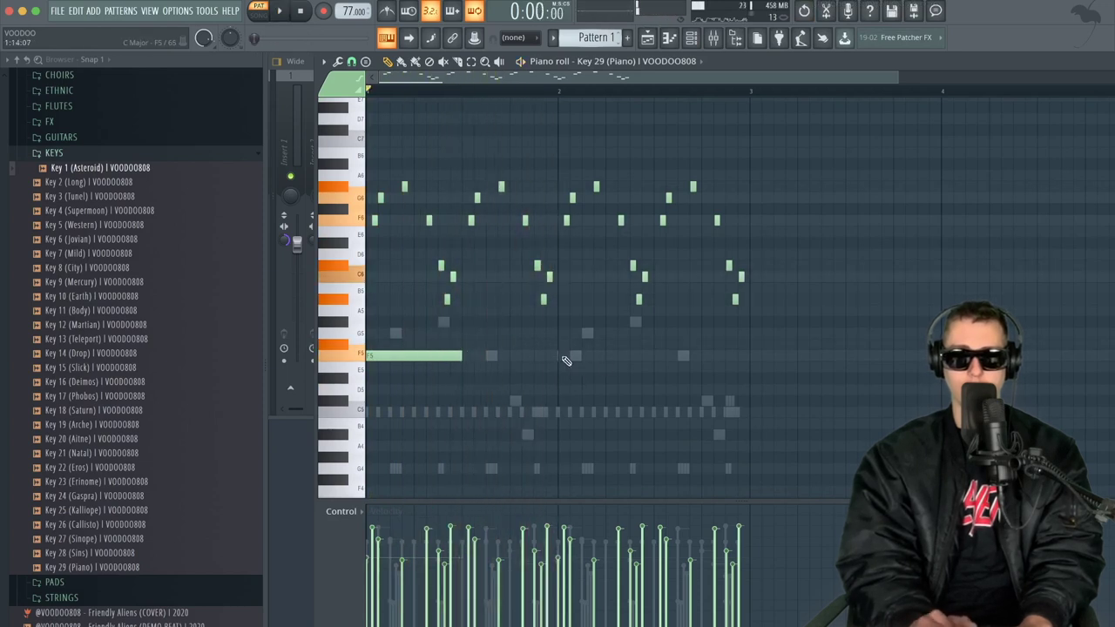
key(space)
click(351, 61)
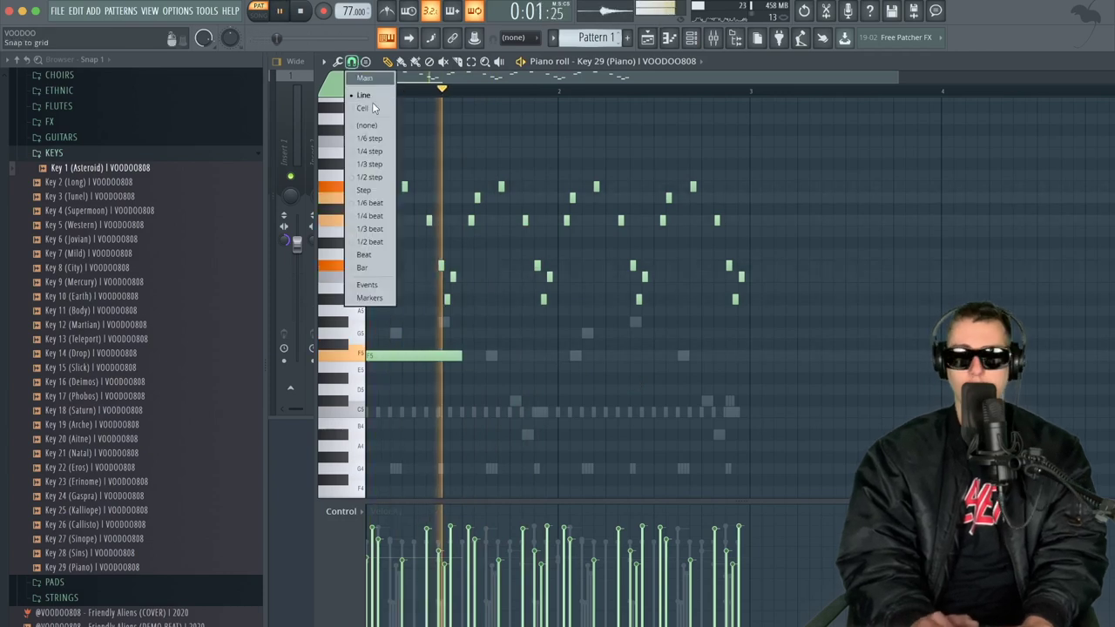
click(376, 96)
key(space)
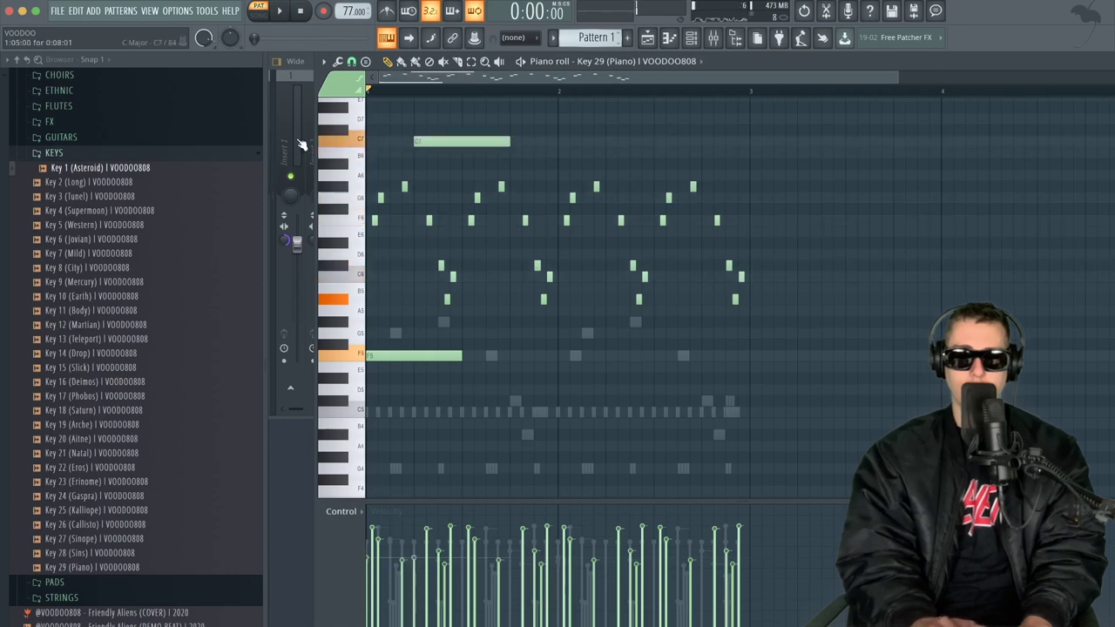
key(space)
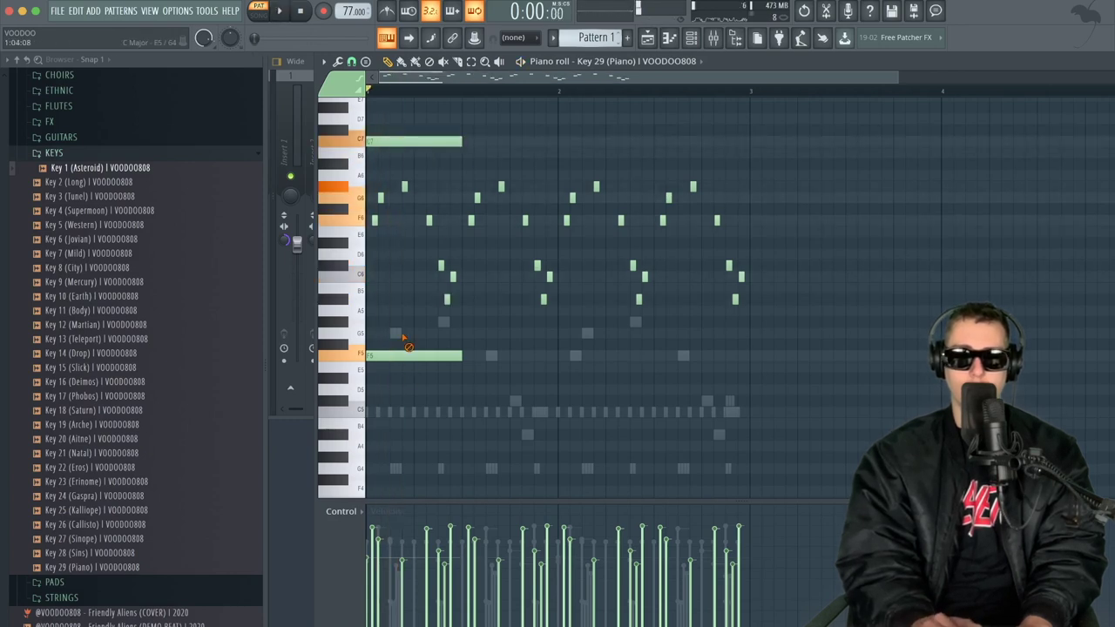
- Delete the long F5 note from Key 29 (Piano) and listen to the pattern with the half-bar C7 note
key(space)
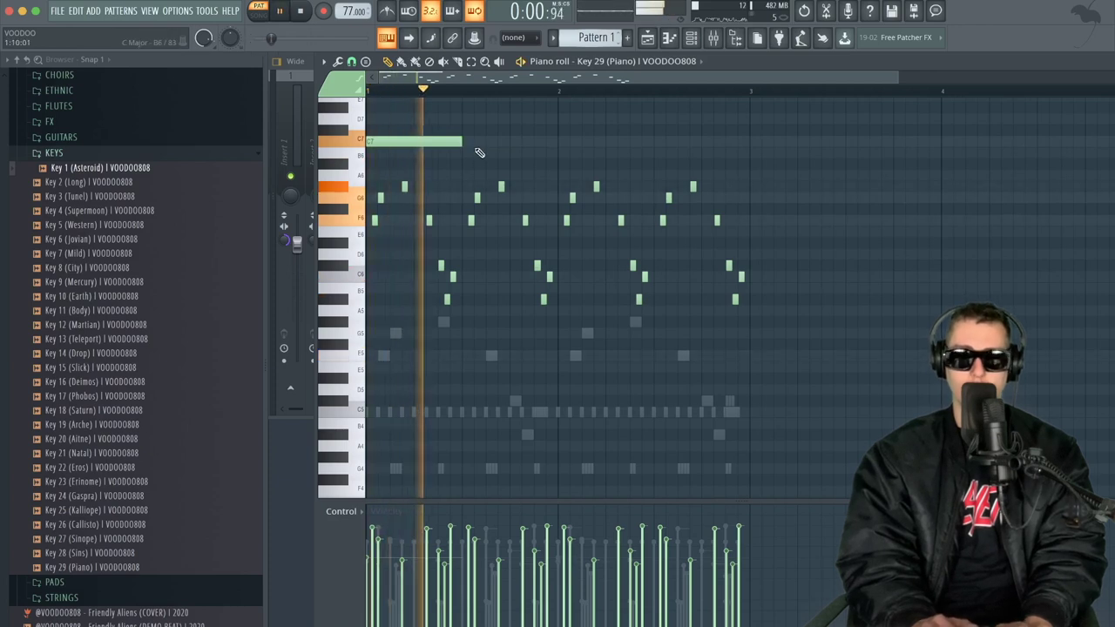
key(space)
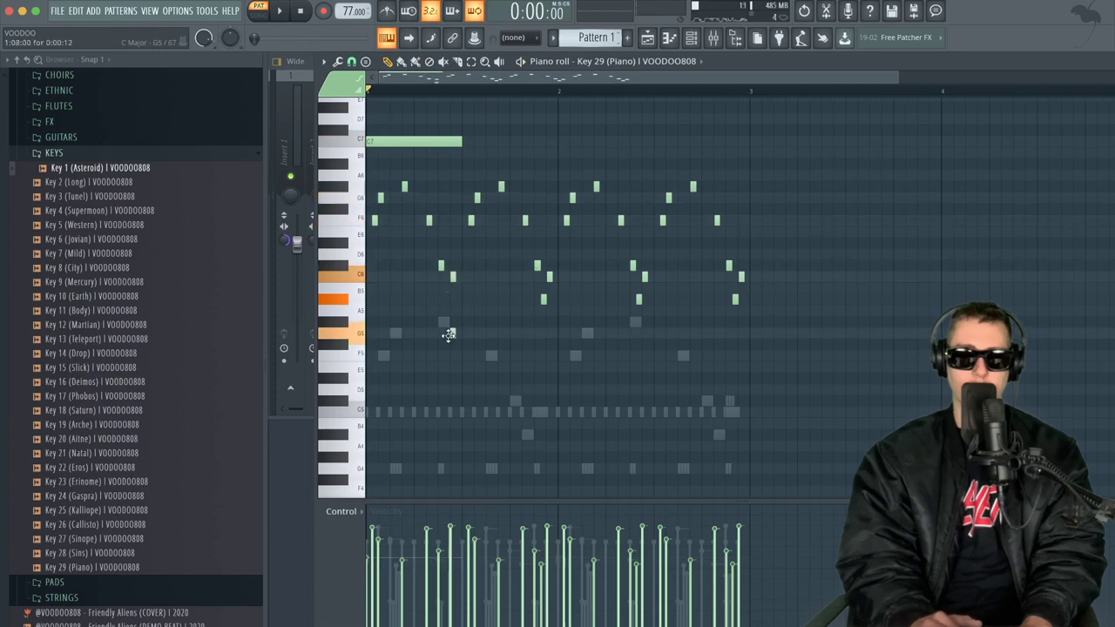
key(space)
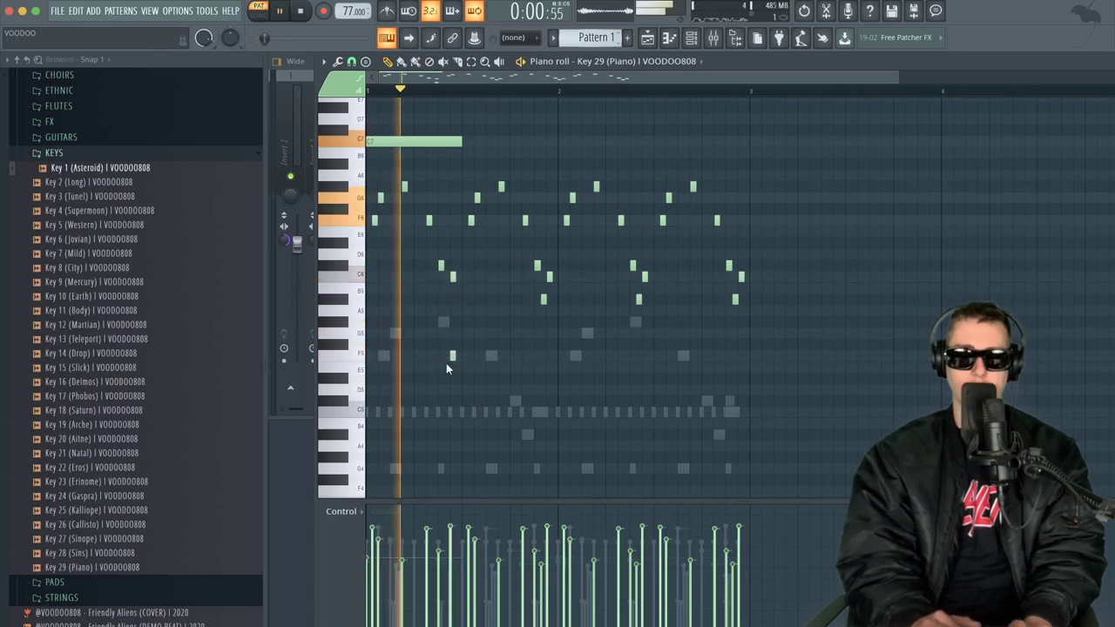
- Try the short A#5 note of bar 1's first half at lower pitches in Key 29 (Piano), finally deleting it
click(478, 391)
drag(480, 393, 489, 393)
key(space)
key(space)
right_click(488, 392)
right_click(451, 356)
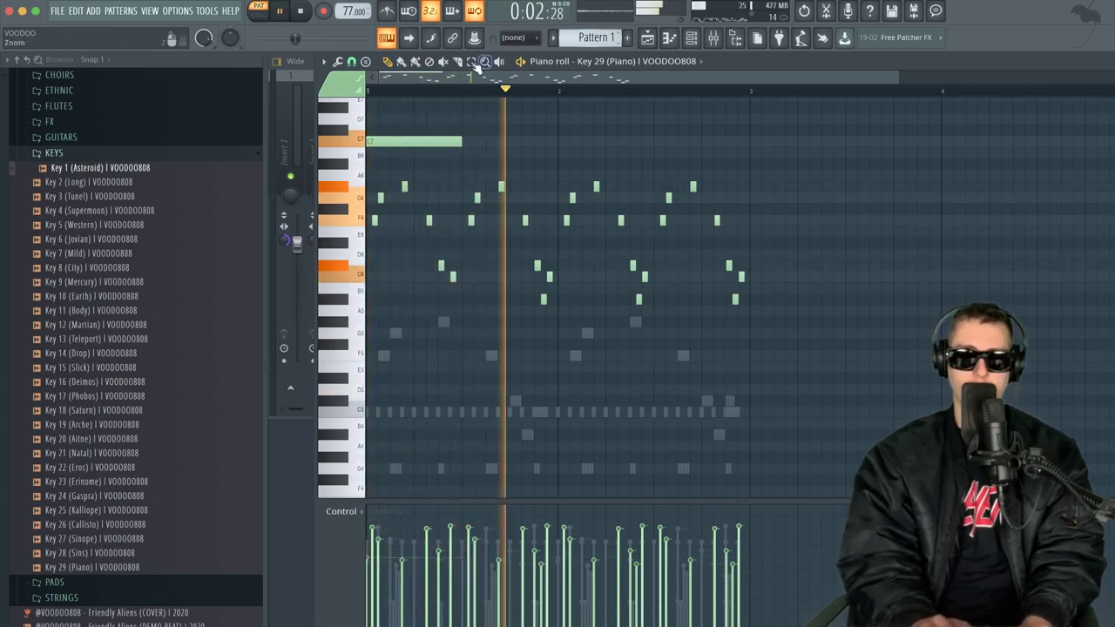
- Replace bar 2 of Key 29 (Piano) with a copy of bar 1, including the half-bar C7 note
key(space)
key(space)
drag(770, 394, 555, 130)
key(space)
key(Delete)
key(ctrl+a)
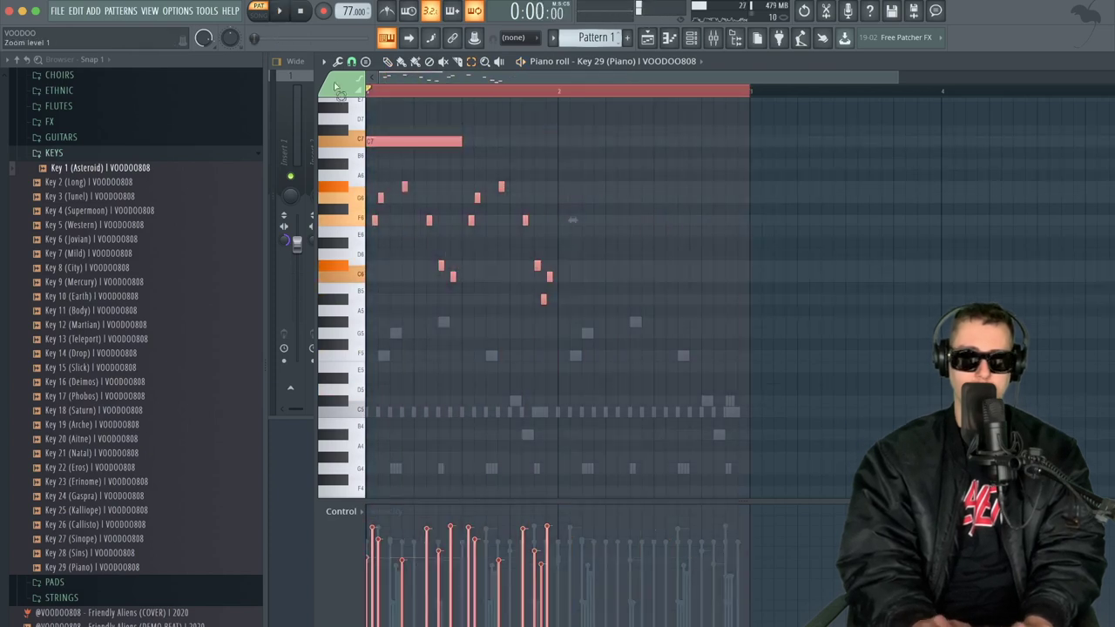
drag(383, 143, 580, 143)
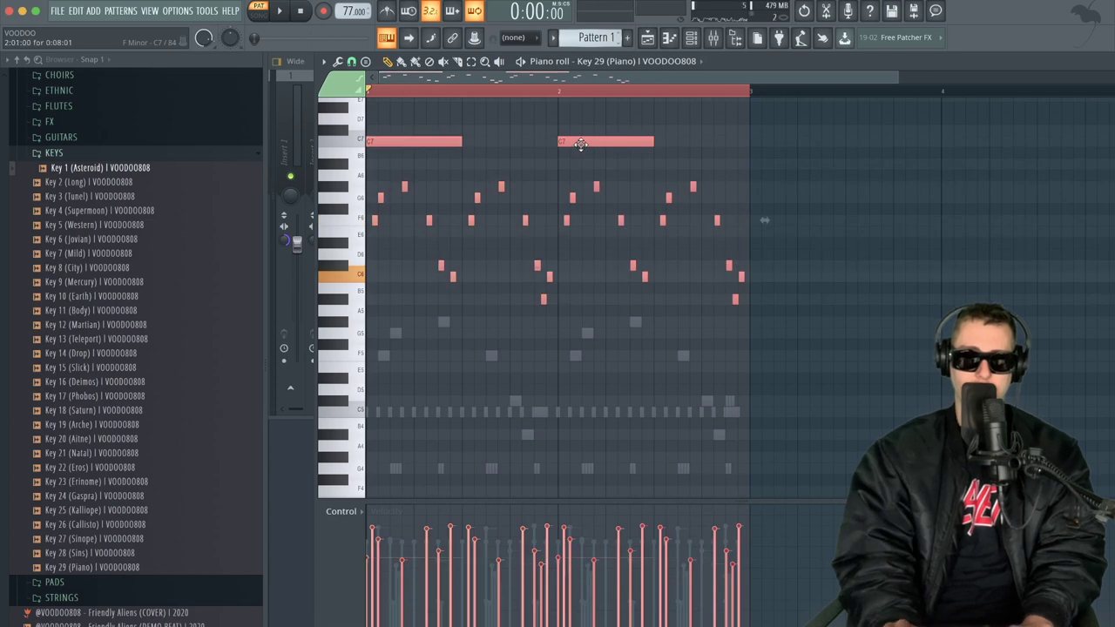
- Transpose all Key 29 (Piano) notes down one octave and play the pattern
key(ctrl+Down)
key(space)
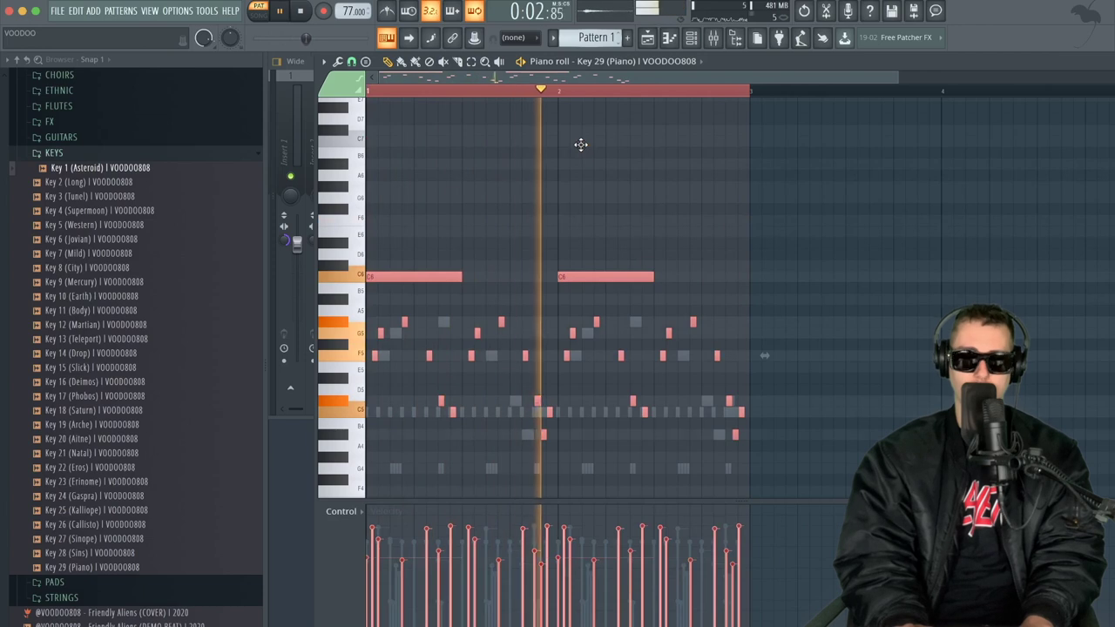
key(space)
scroll(540, 217, down, 3)
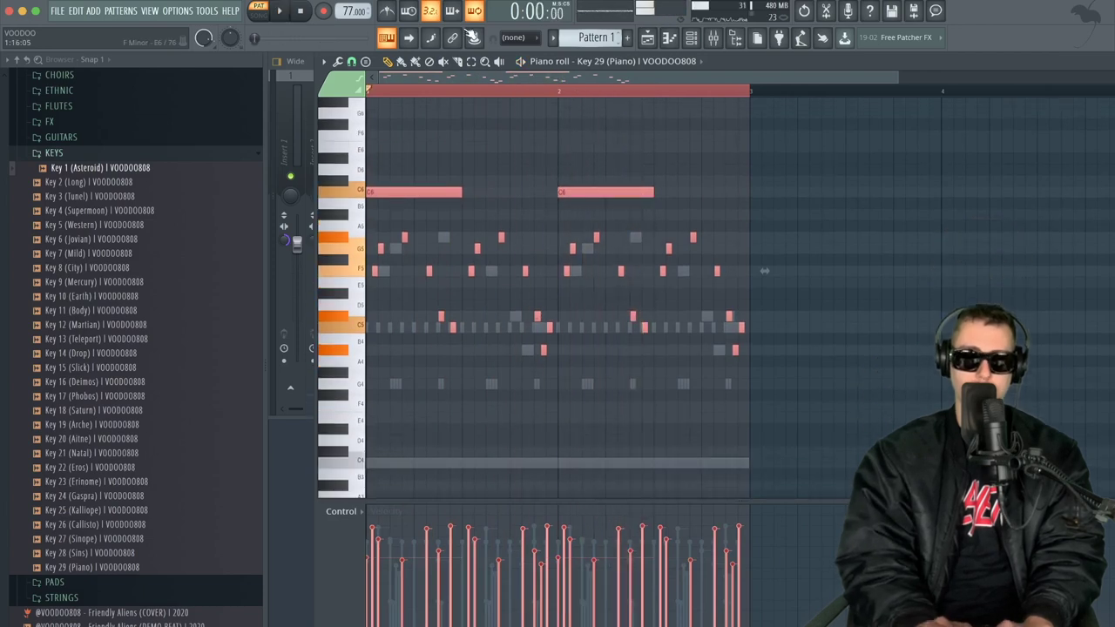
- Delete all piano notes after the first half of bar 1 and duplicate that half-bar phrase into the bar's second half
drag(474, 179, 771, 425)
key(Delete)
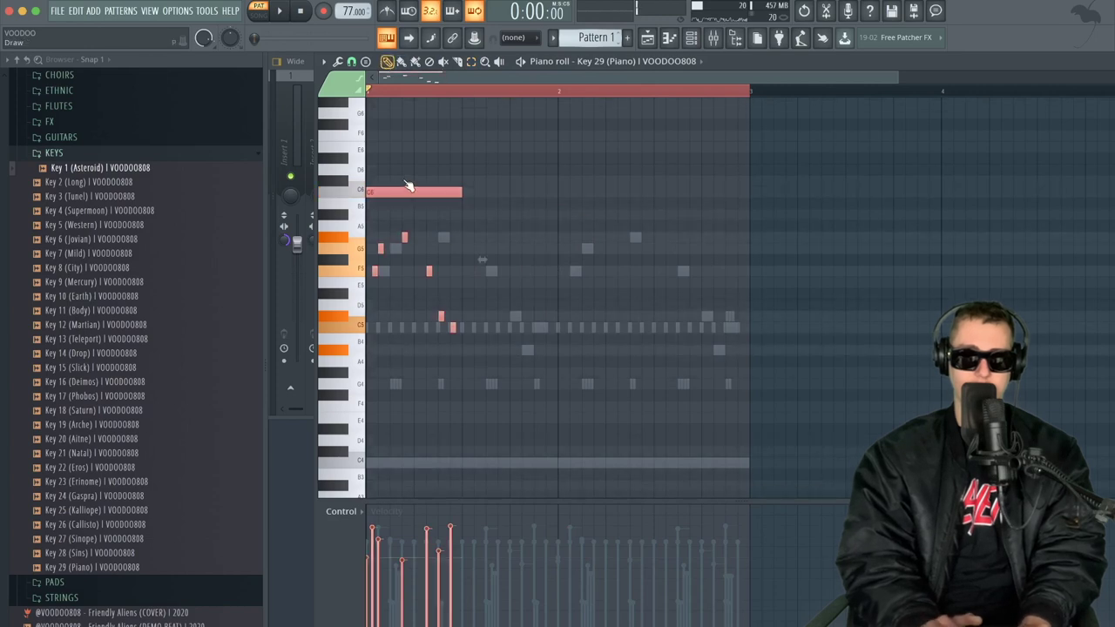
key(ctrl+b)
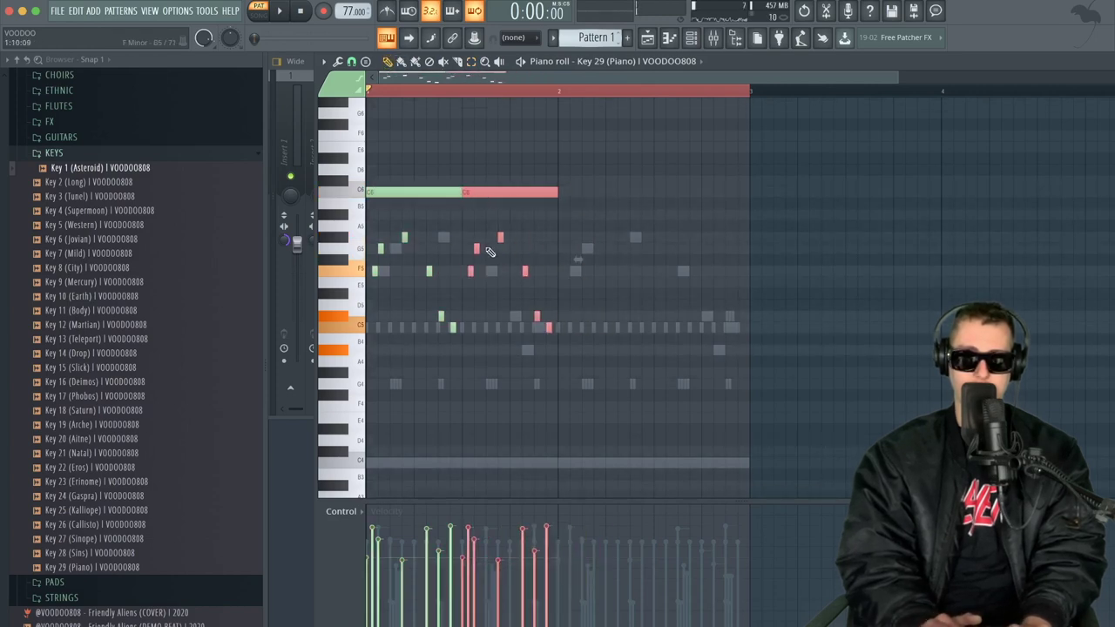
- Raise the second half-bar phrase one octave and copy the whole bar into bar 2 of Key 29 (Piano)
scroll(515, 215, up, 3)
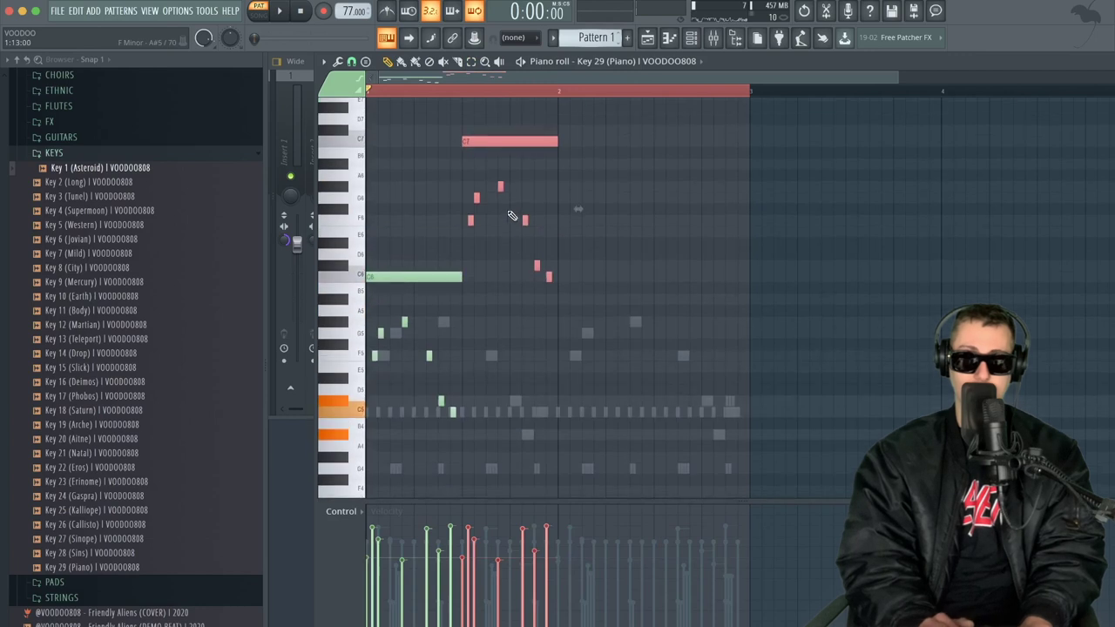
mouse_move(374, 279)
mouse_down()
mouse_move(600, 293)
mouse_move(564, 301)
mouse_up()
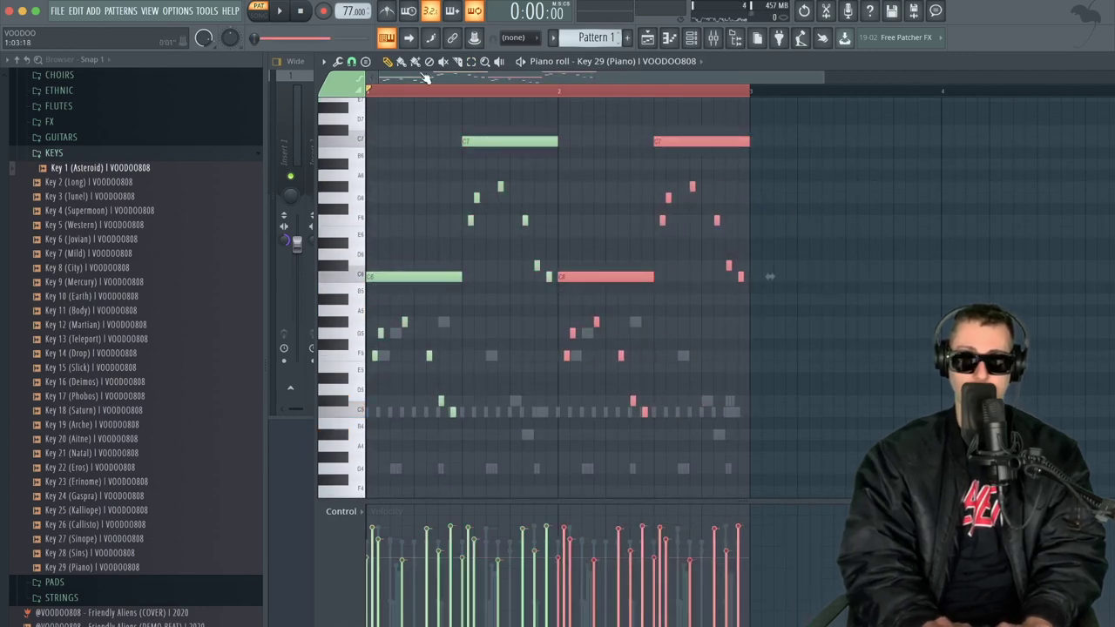
key(space)
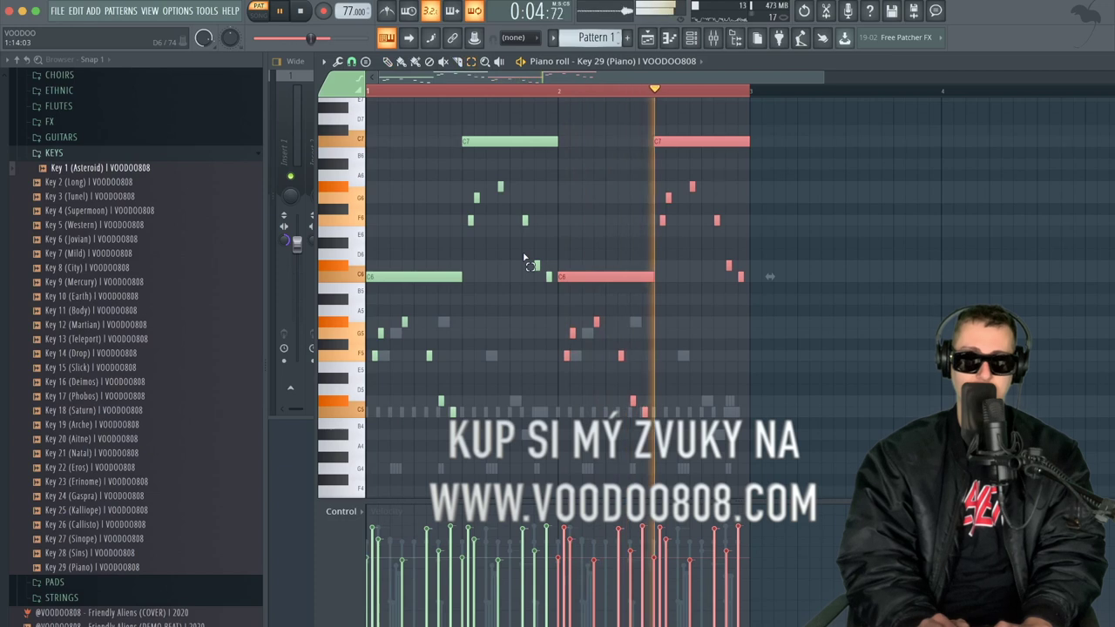
- Raise the C7, F6, G6 and G#6 notes in the second half of both piano bars by one octave
scroll(524, 258, down, 1)
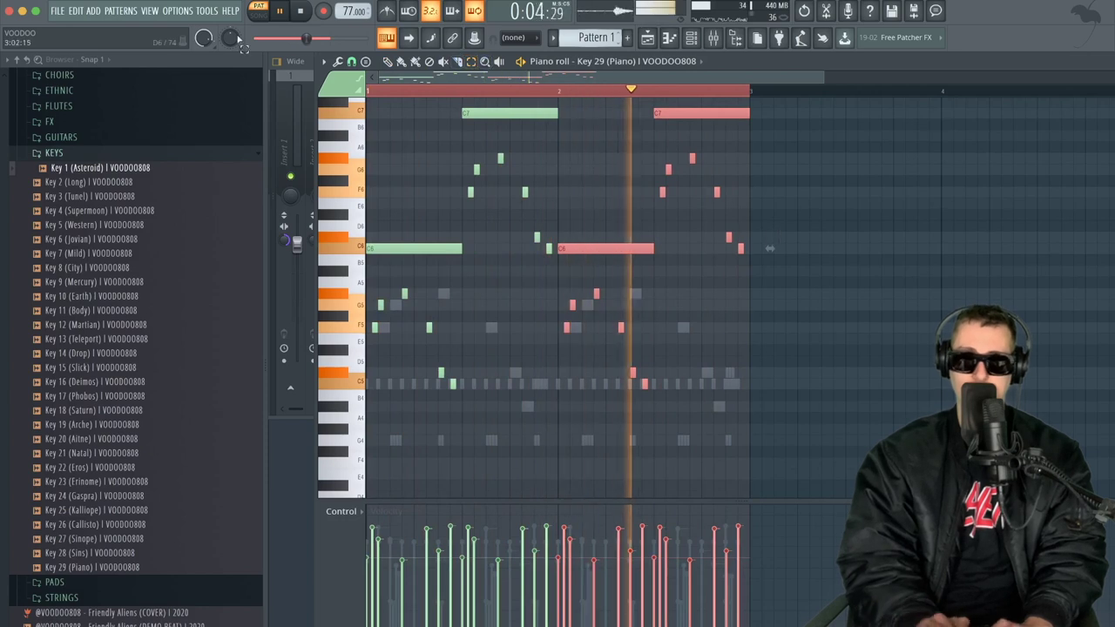
drag(769, 216, 225, 27)
key(super+Up)
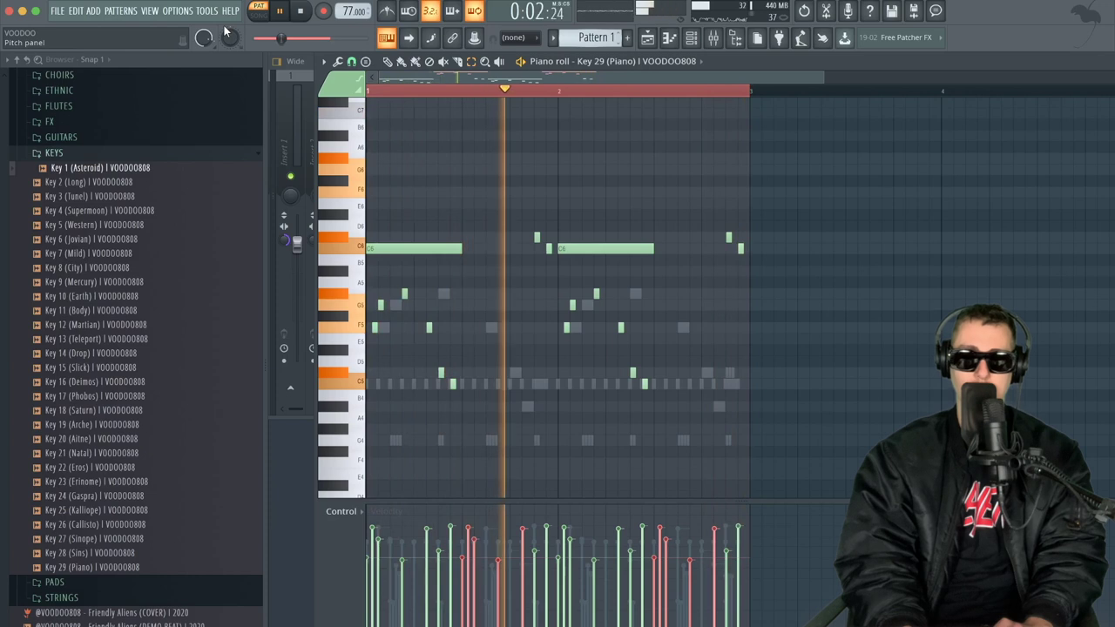
- Unmute 808 – Hell in the channel rack and open its piano roll while the pattern plays
click(691, 38)
key(space)
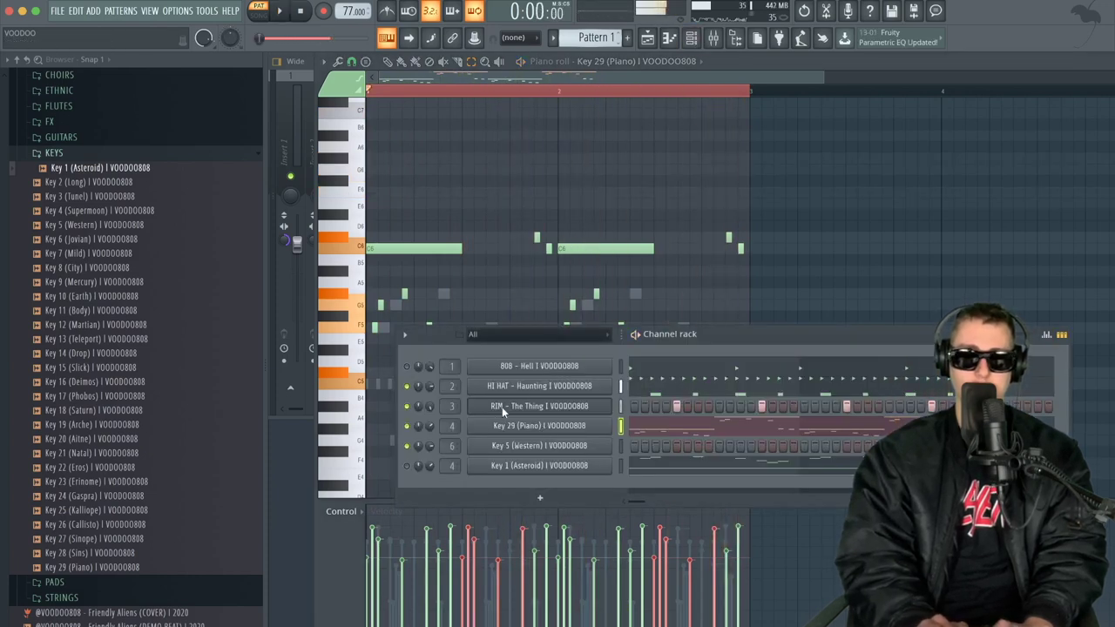
key(space)
click(640, 372)
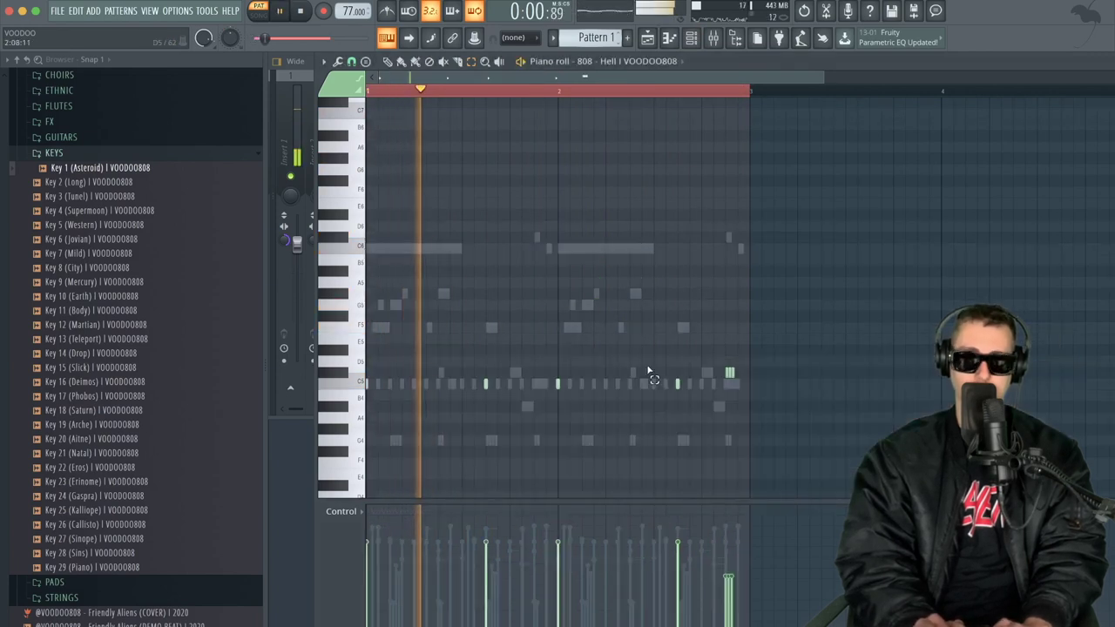
- Transpose all 808 – Hell notes so that the C5 hits sit on F5, checking the pitch by ear
key(space)
key(ctrl+a)
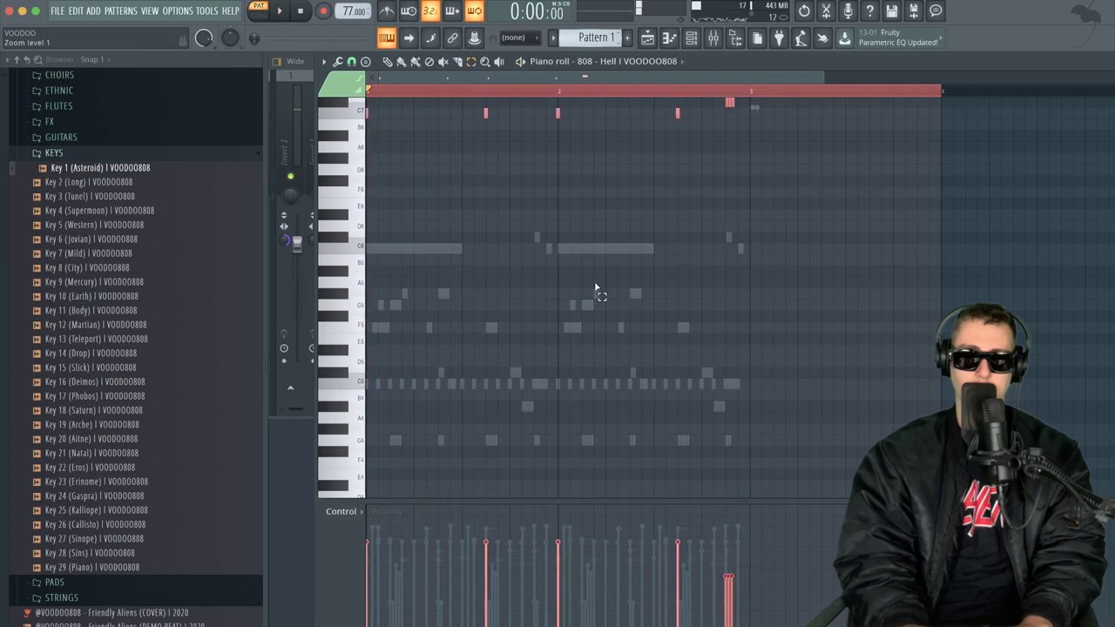
key(space)
key(space)
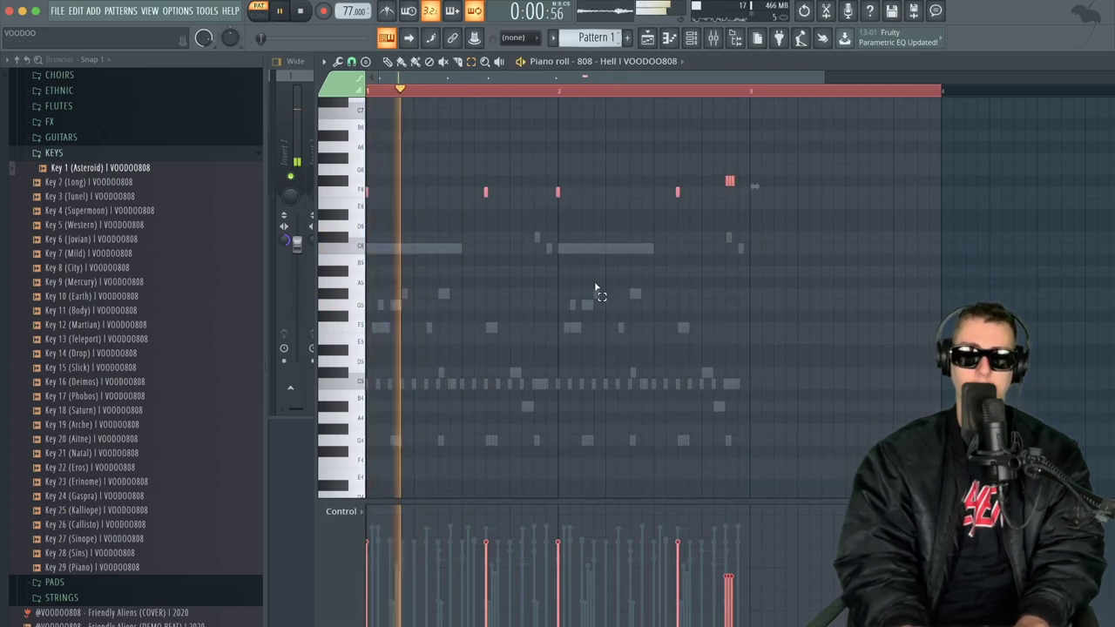
key(ctrl+Down)
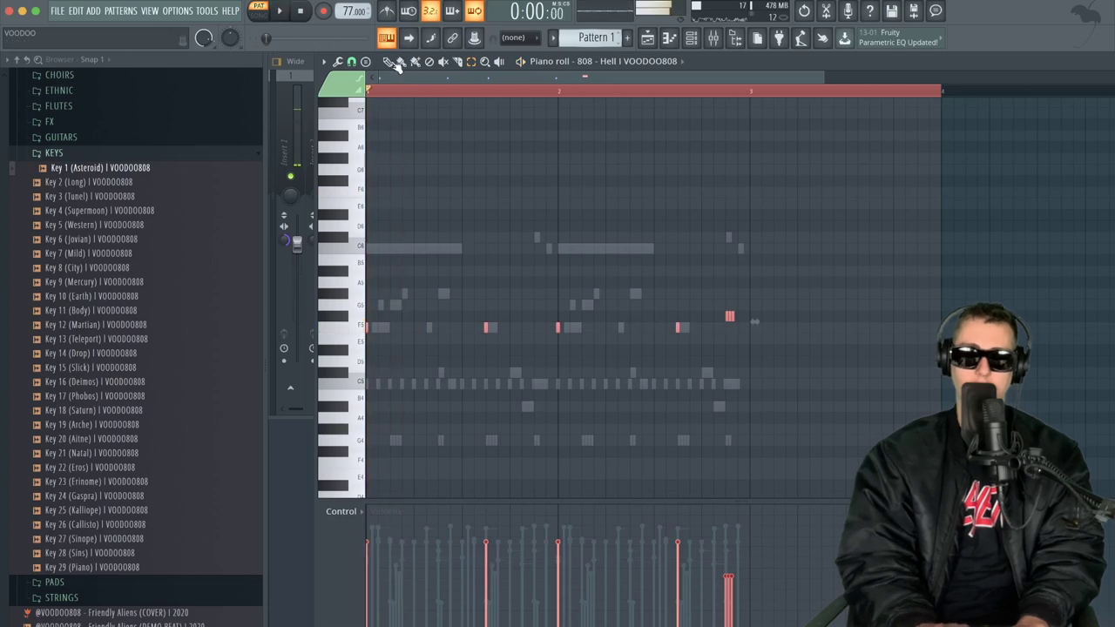
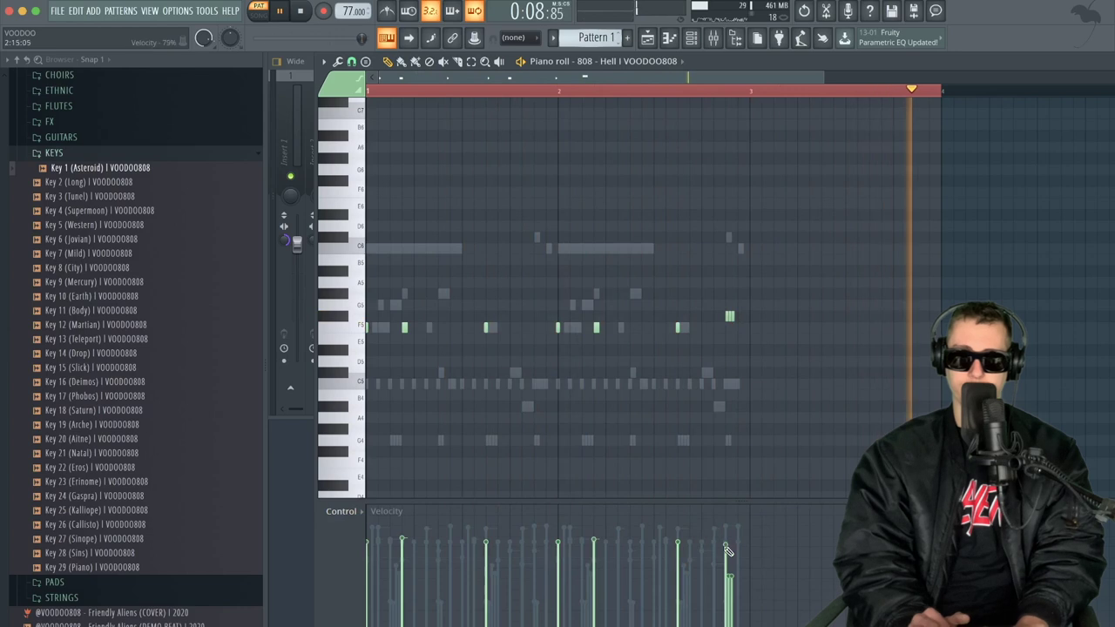
- Add an early F5 hit to each bar of 808 – Hell and raise the closing F#5 roll's velocities to match
key(space)
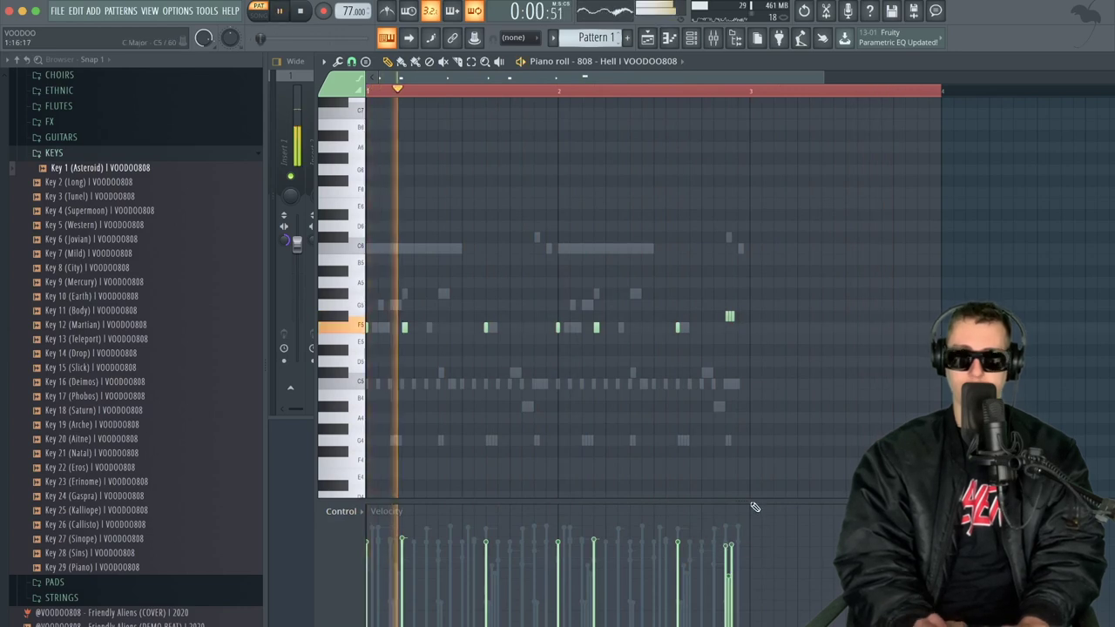
key(space)
key(space)
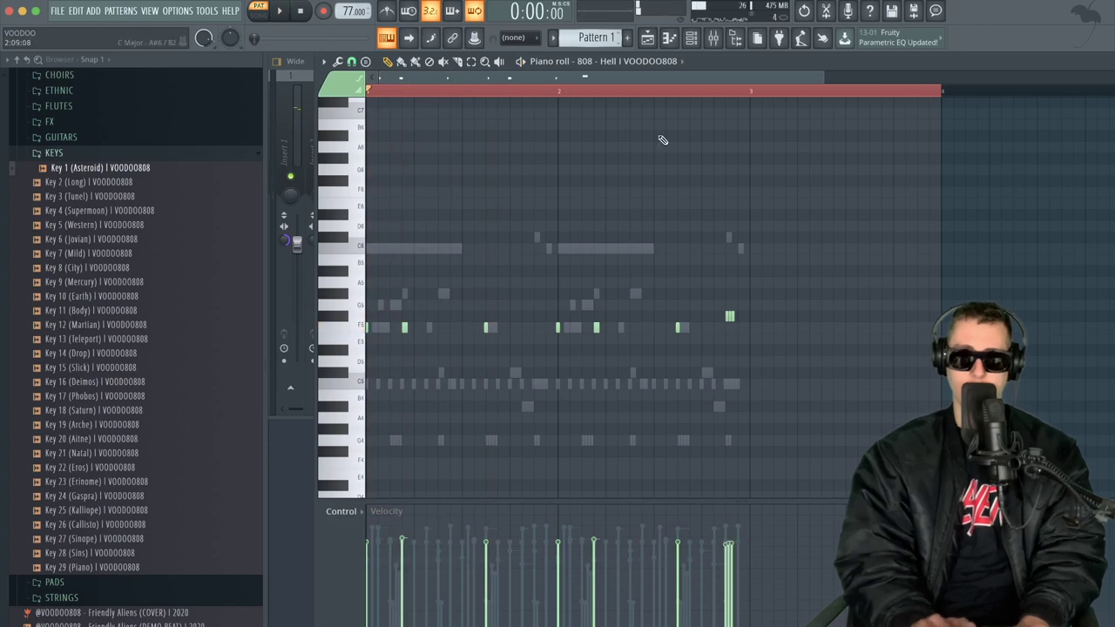
- Copy the notes of all channels from Pattern 1 into Pattern 2
key(F6)
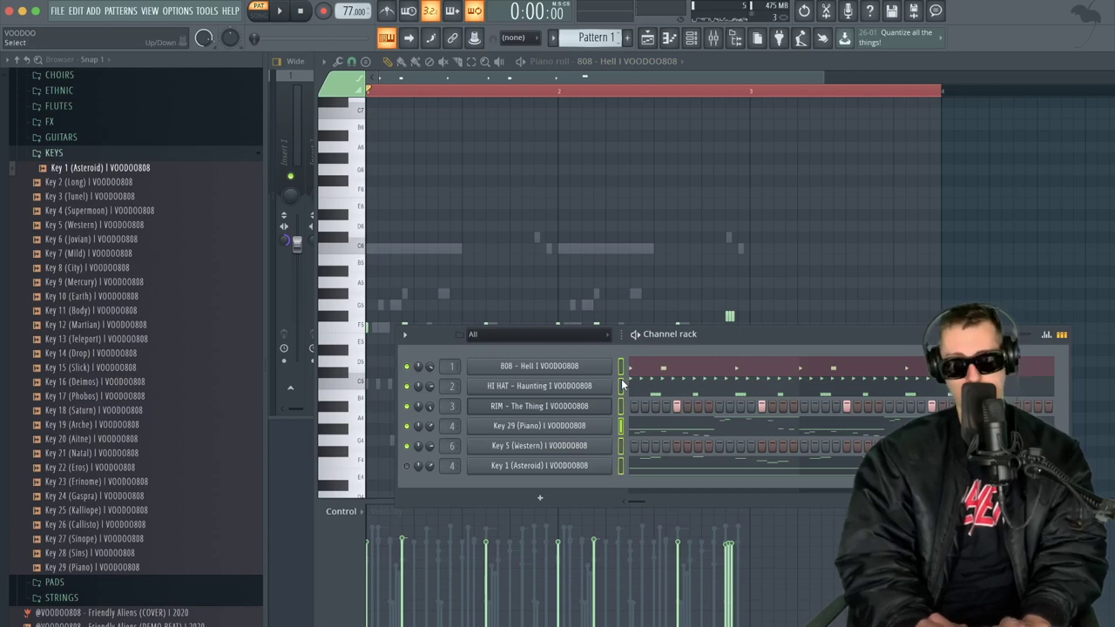
scroll(594, 36, down, 1)
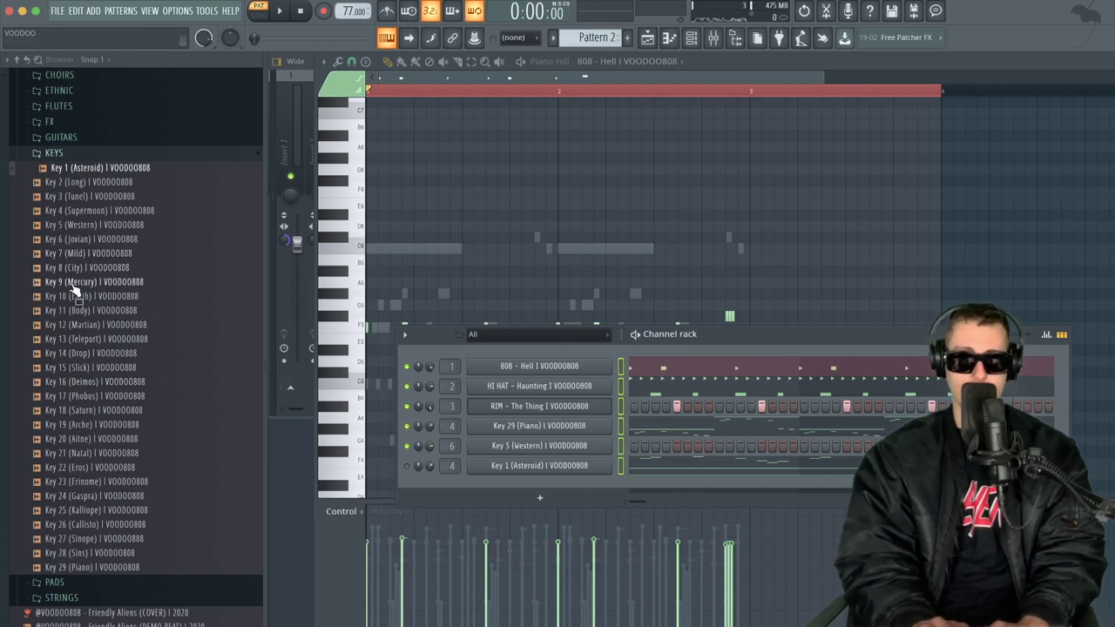
- Add the Key 7 (Mild) sound from the KEYS folder as a new channel below Key 1 (Asteroid)
click(93, 254)
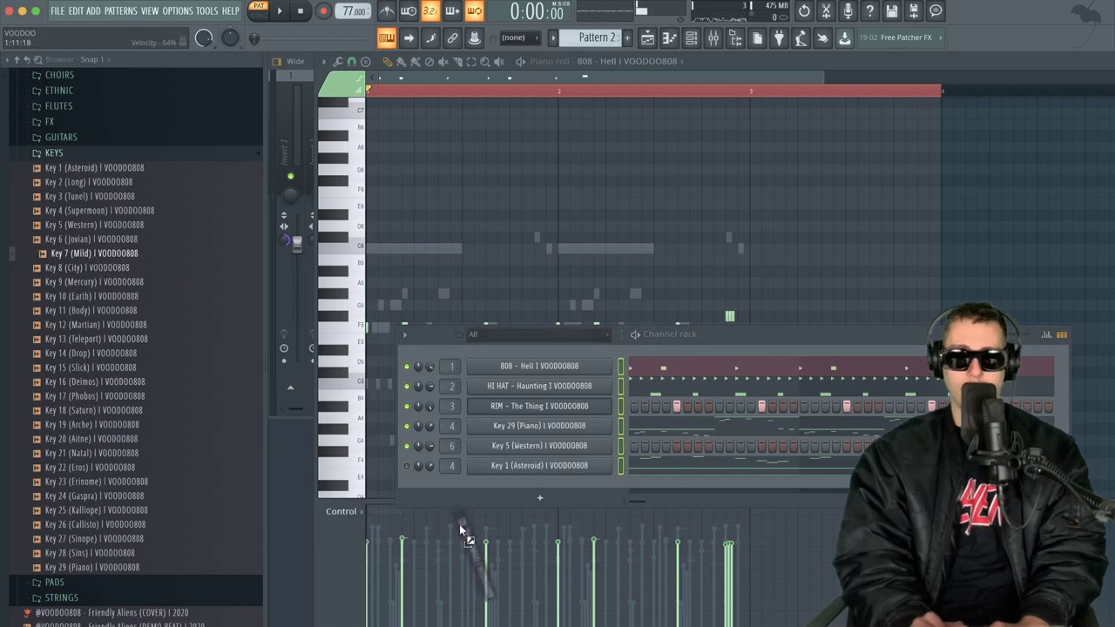
drag(450, 485, 452, 485)
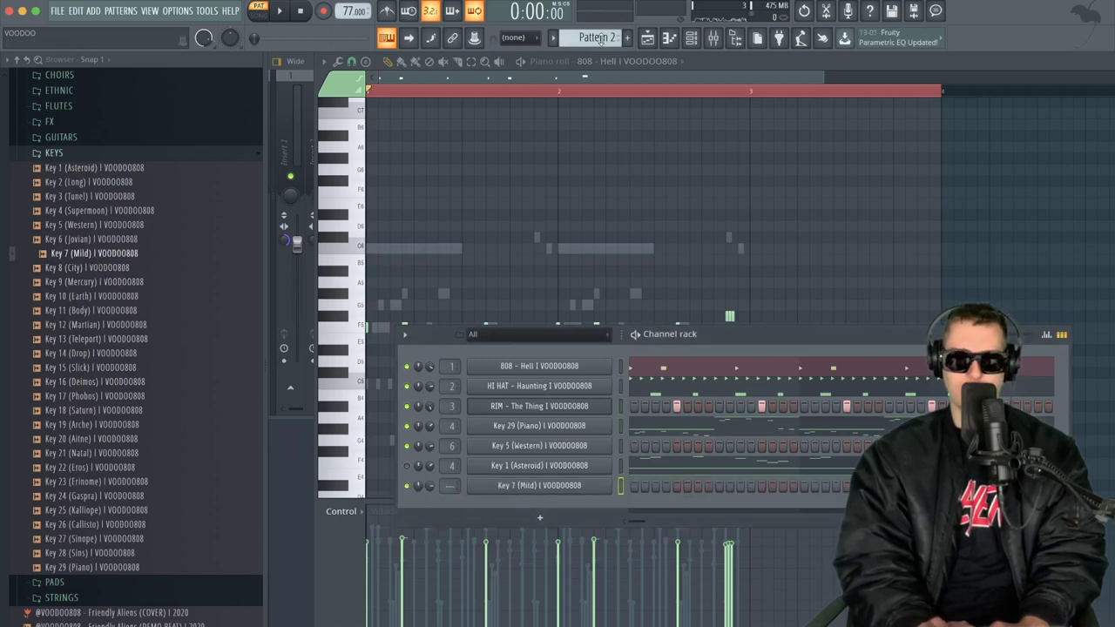
key(F4)
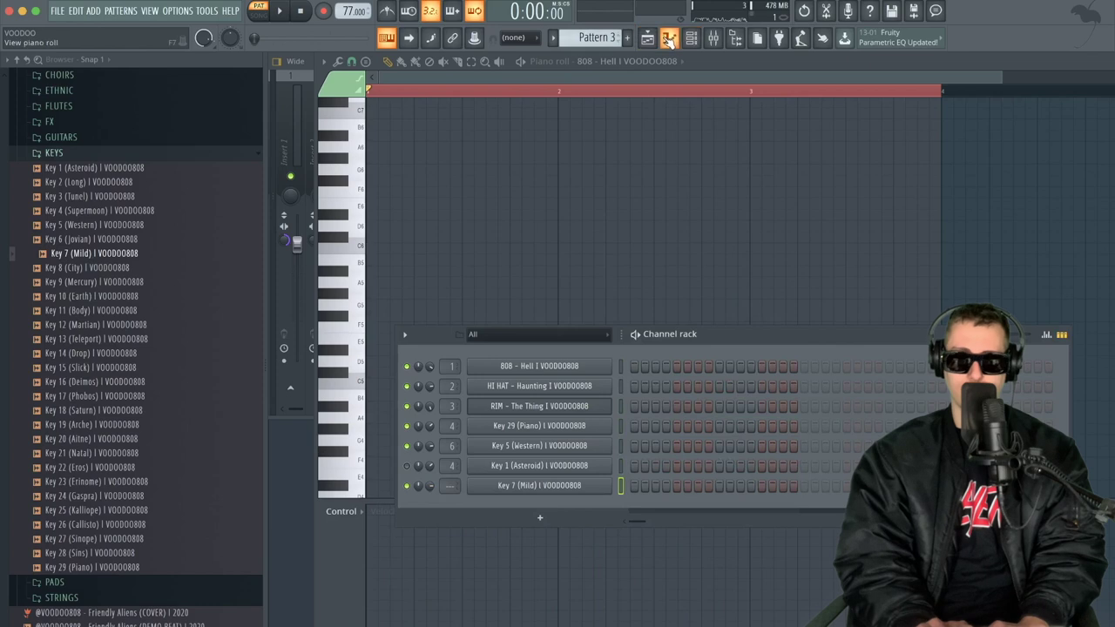
click(669, 40)
key(ctrl+z)
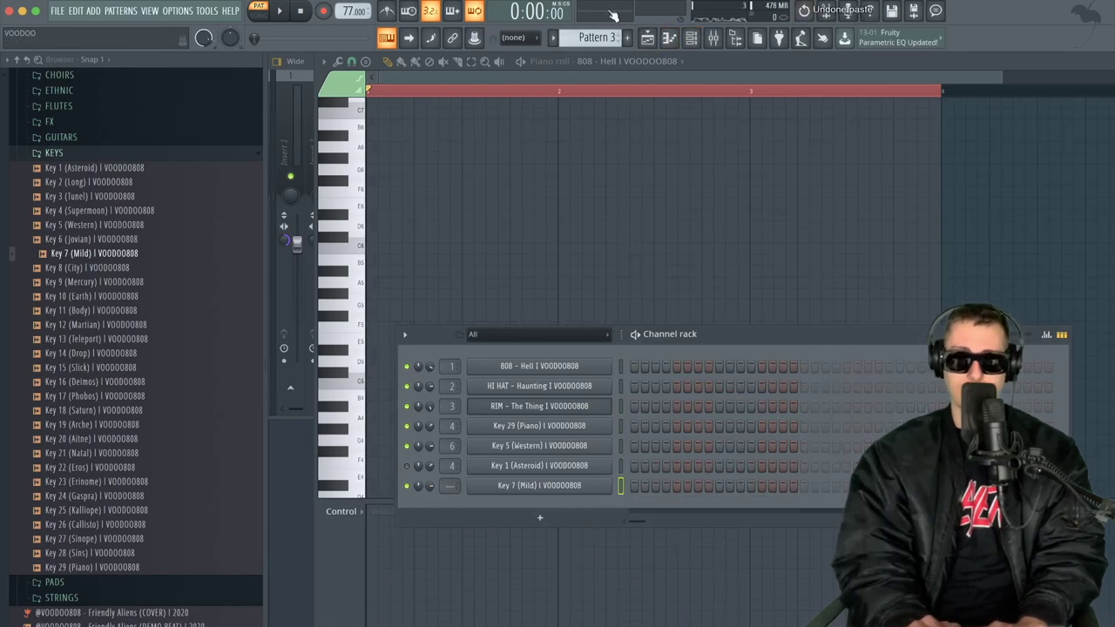
- Copy Key 1 (Asteroid)'s notes to Key 7 (Mild) in Pattern 2 and open that channel soloed on mixer track 7
scroll(596, 37, up, 1)
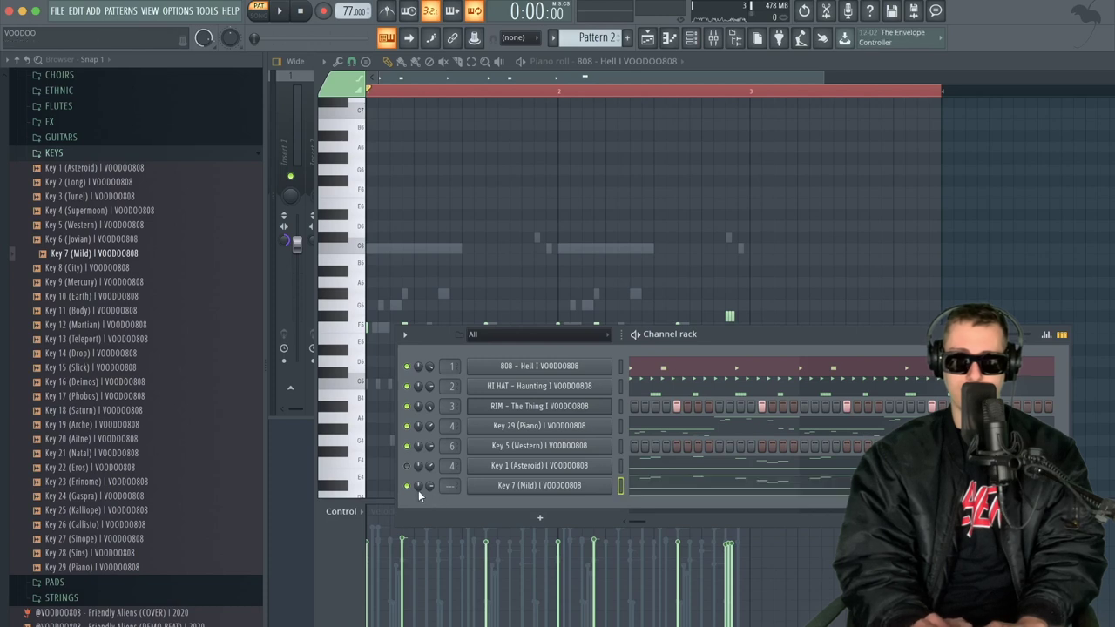
key(space)
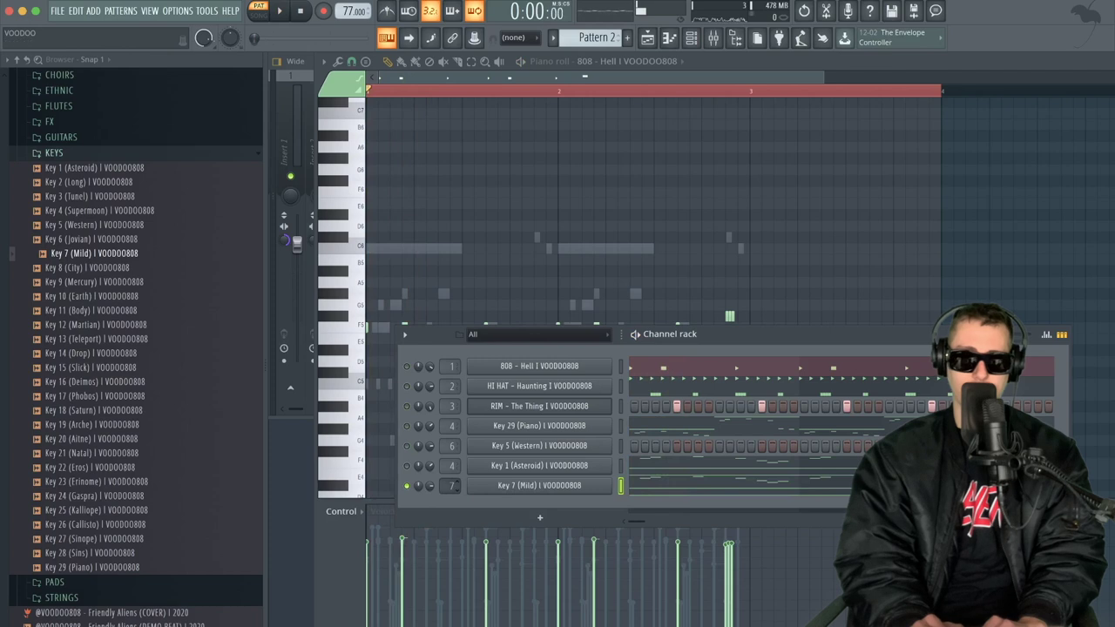
click(700, 487)
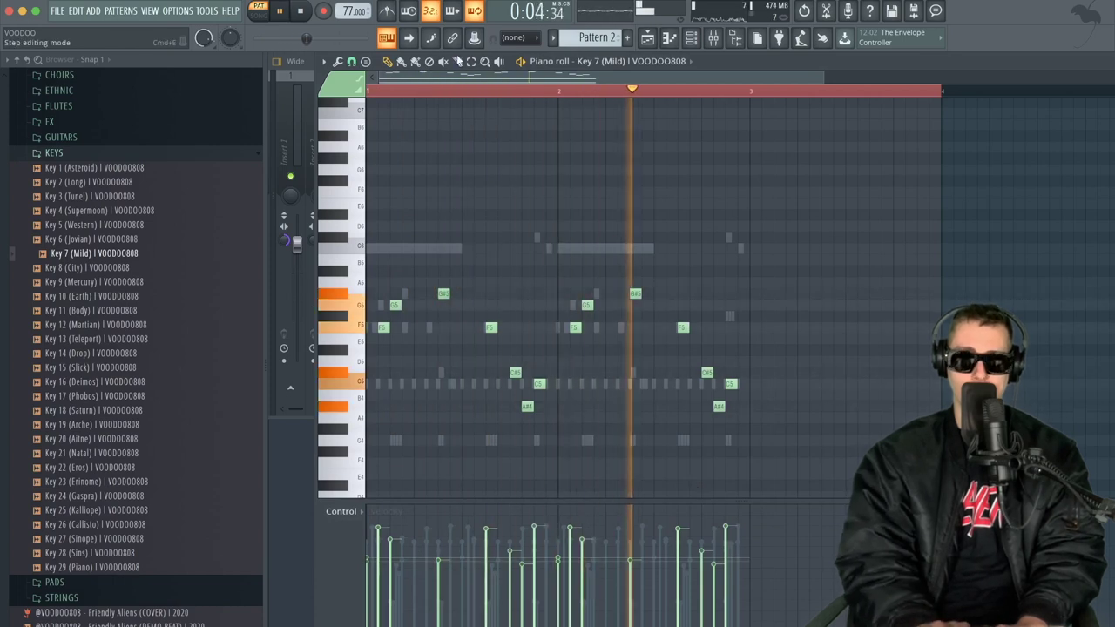
- Transpose all Key 7 (Mild) notes up one octave, play them back and deselect them
key(super+a)
key(super+Up)
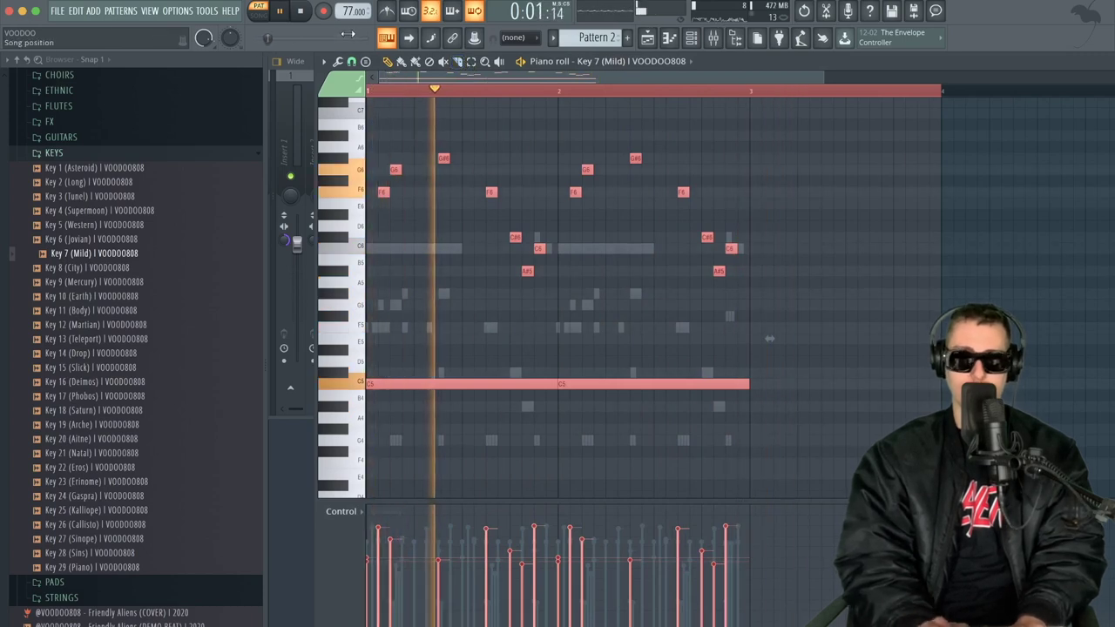
key(space)
key(space)
key(super+d)
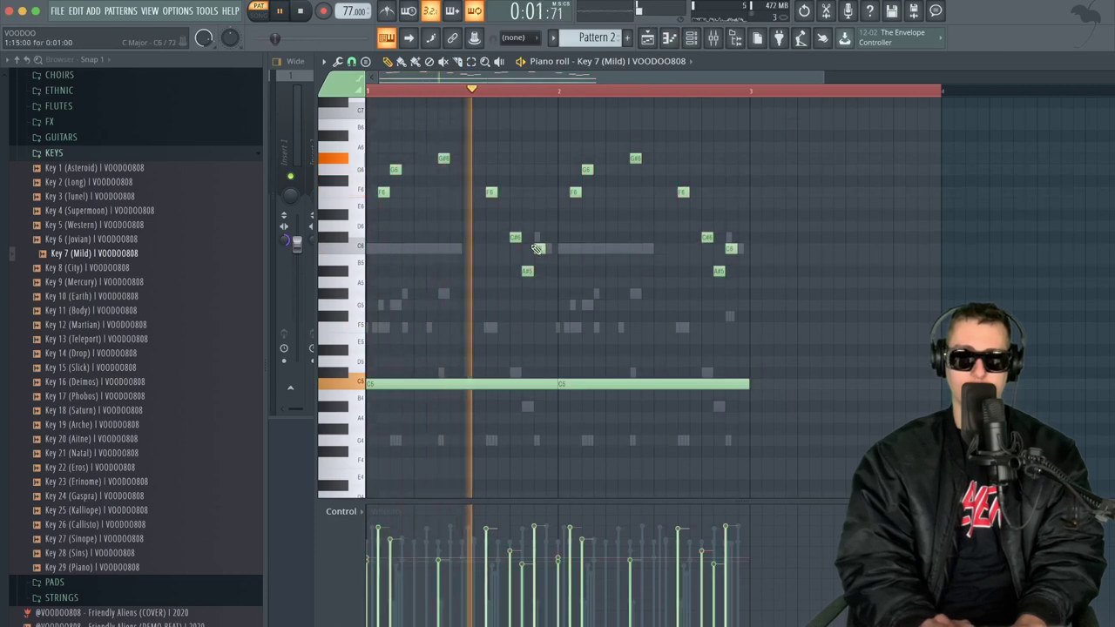
- Delete the short A#5 and C6 notes at the end of both bars in Key 7 (Mild)
right_click(528, 271)
right_click(539, 250)
right_click(718, 270)
right_click(730, 248)
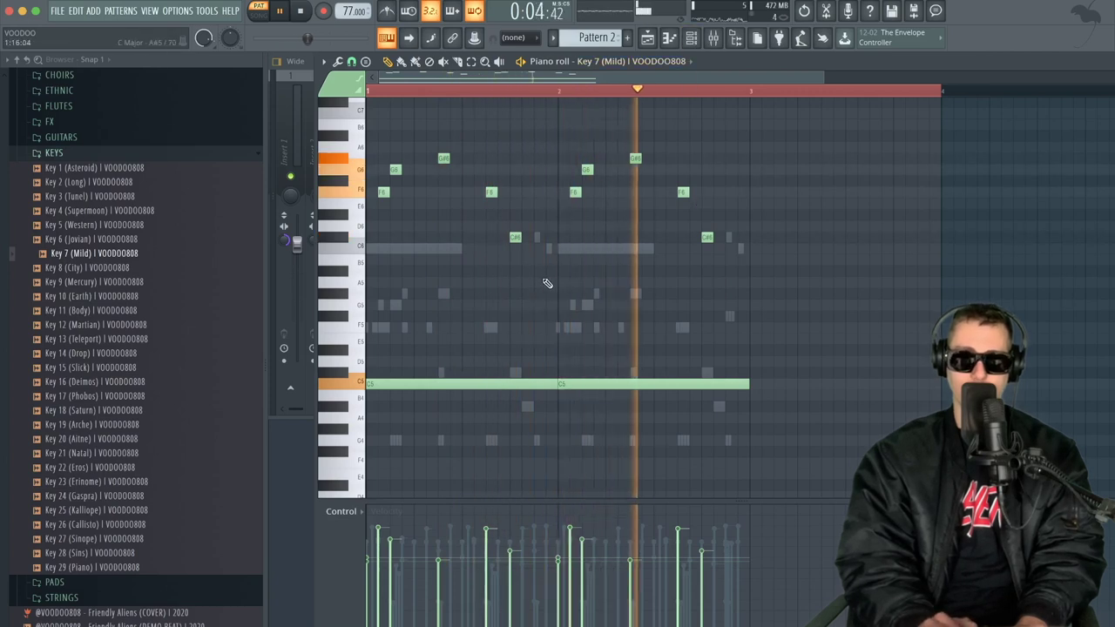
- Shorten the time selection in Key 7 (Mild)'s piano roll so it covers only bars 1 and 2
click(692, 40)
click(956, 63)
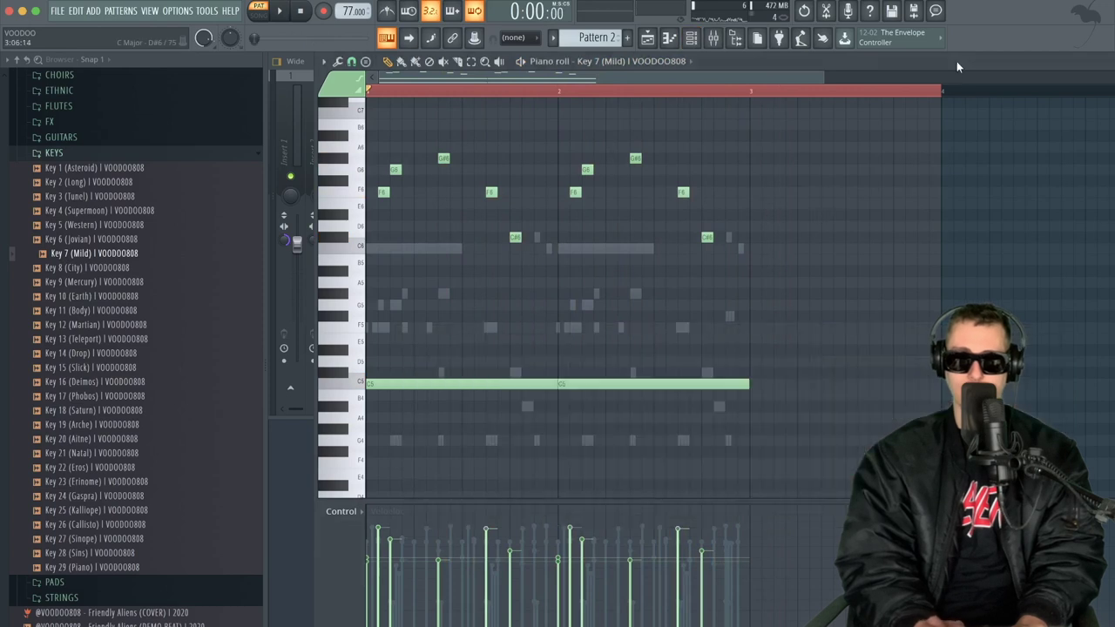
drag(946, 91, 750, 126)
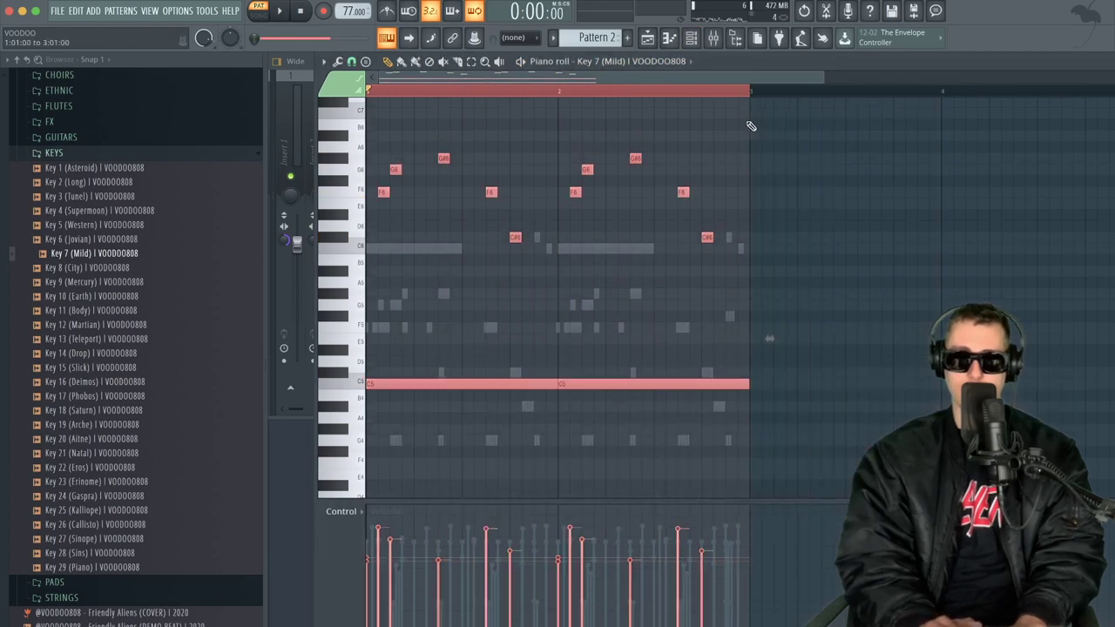
- During playback, pan the Key 7 (Mild) channel to the left in its channel settings and close them
click(691, 39)
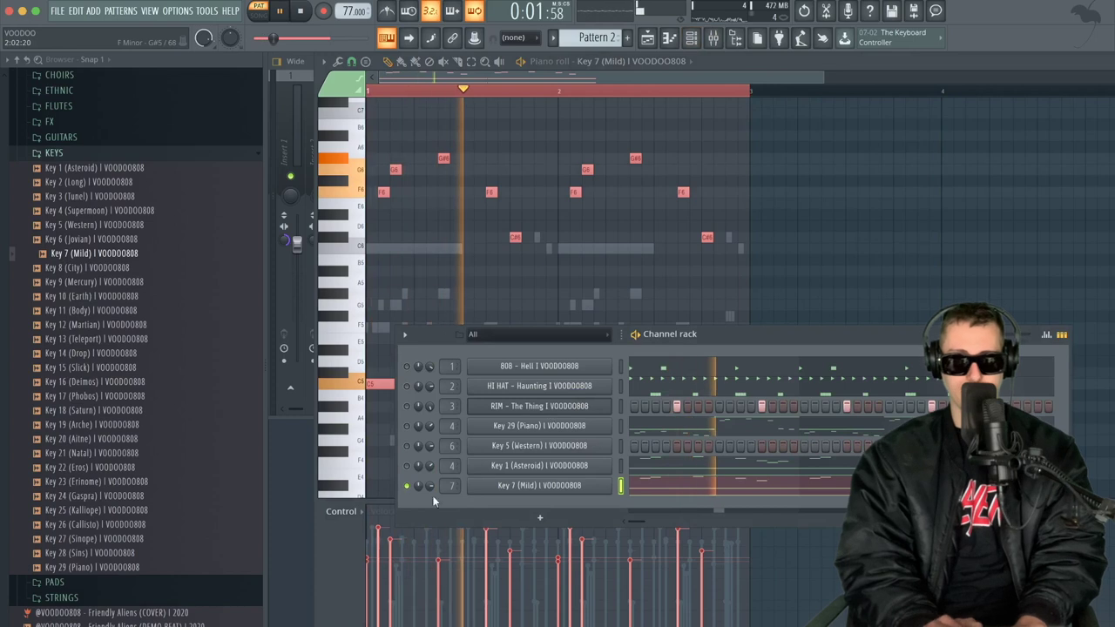
click(523, 485)
drag(524, 111, 523, 143)
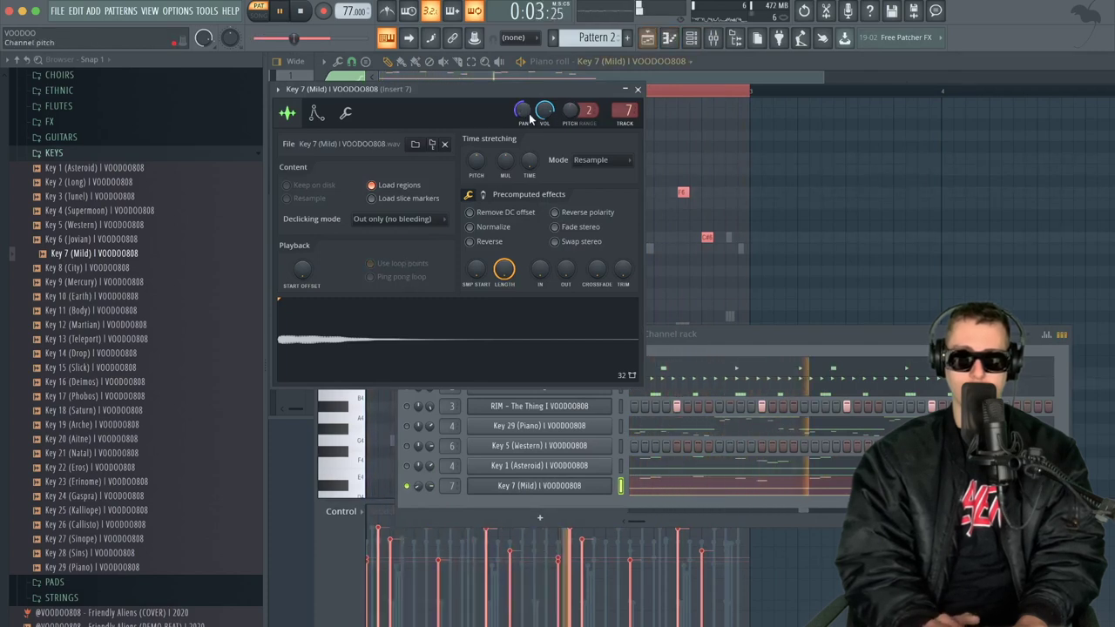
click(637, 89)
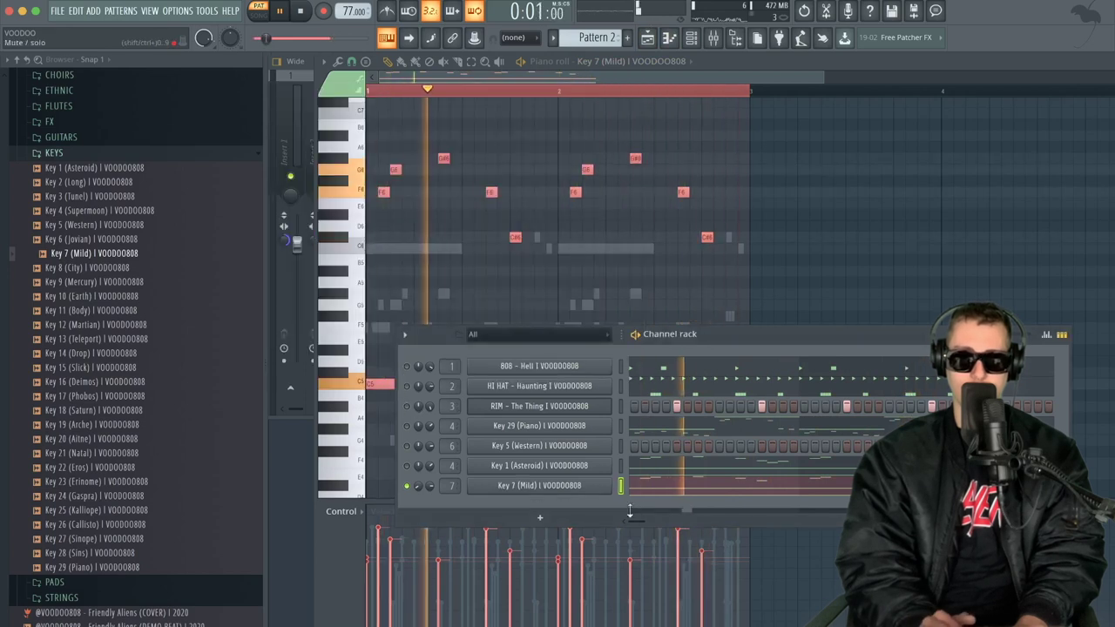
- Show note pan for Key 7 (Mild) in the piano roll, adjust the first long C5 note's pan and play it back
click(655, 488)
click(639, 489)
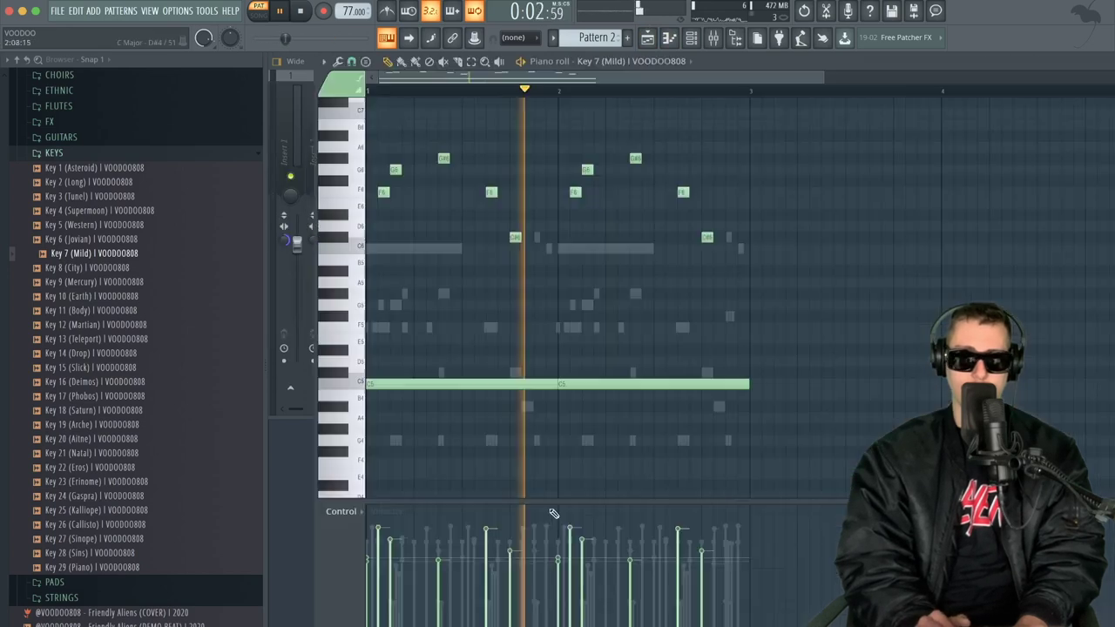
click(346, 549)
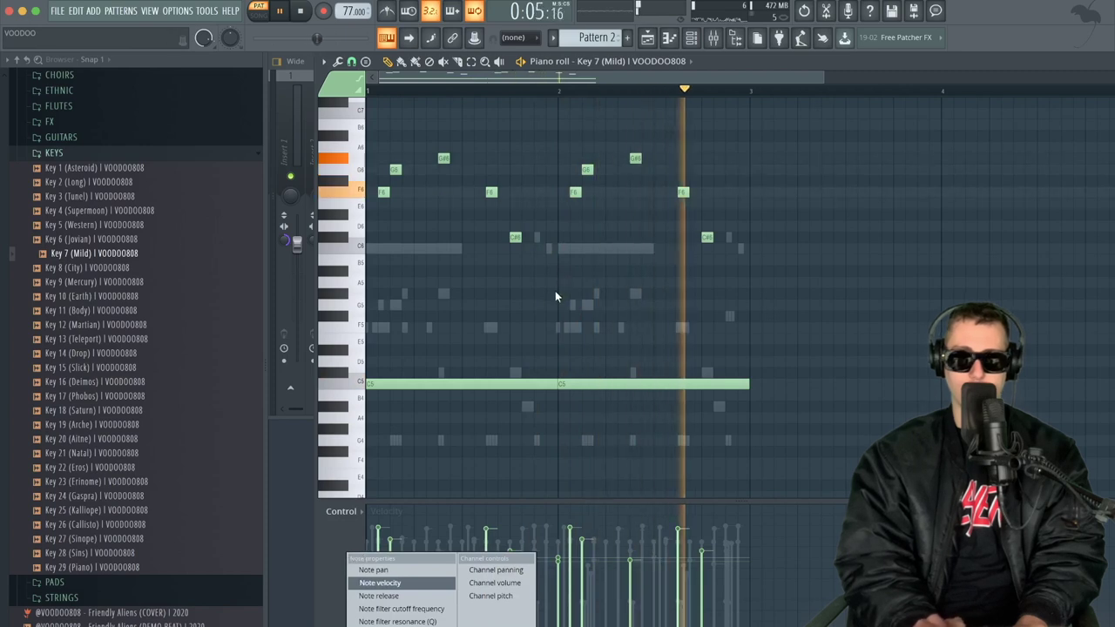
click(401, 568)
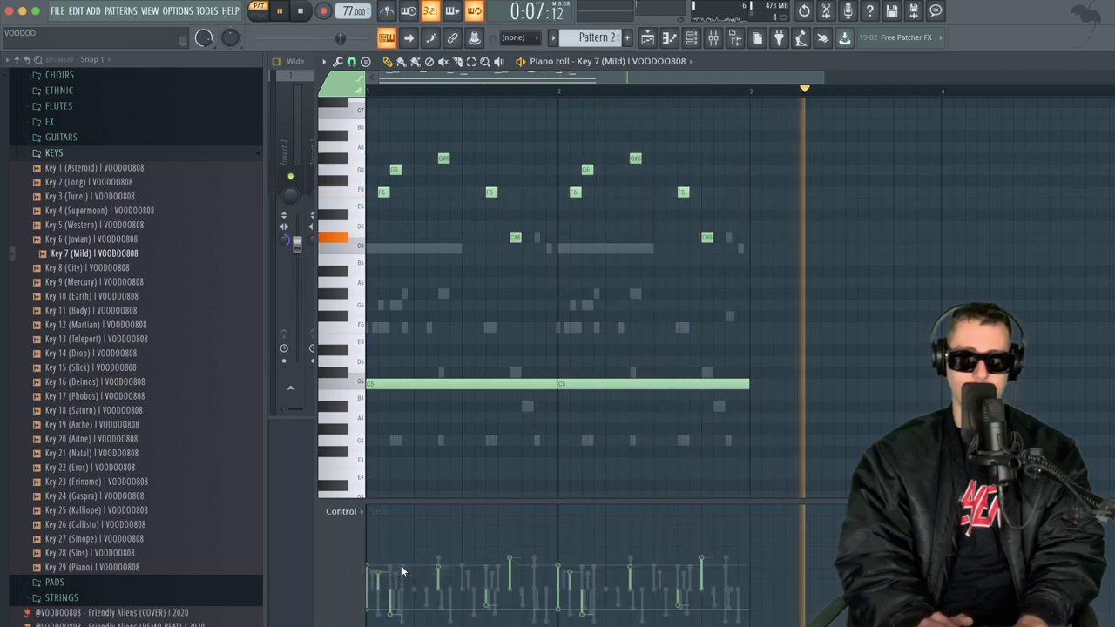
key(space)
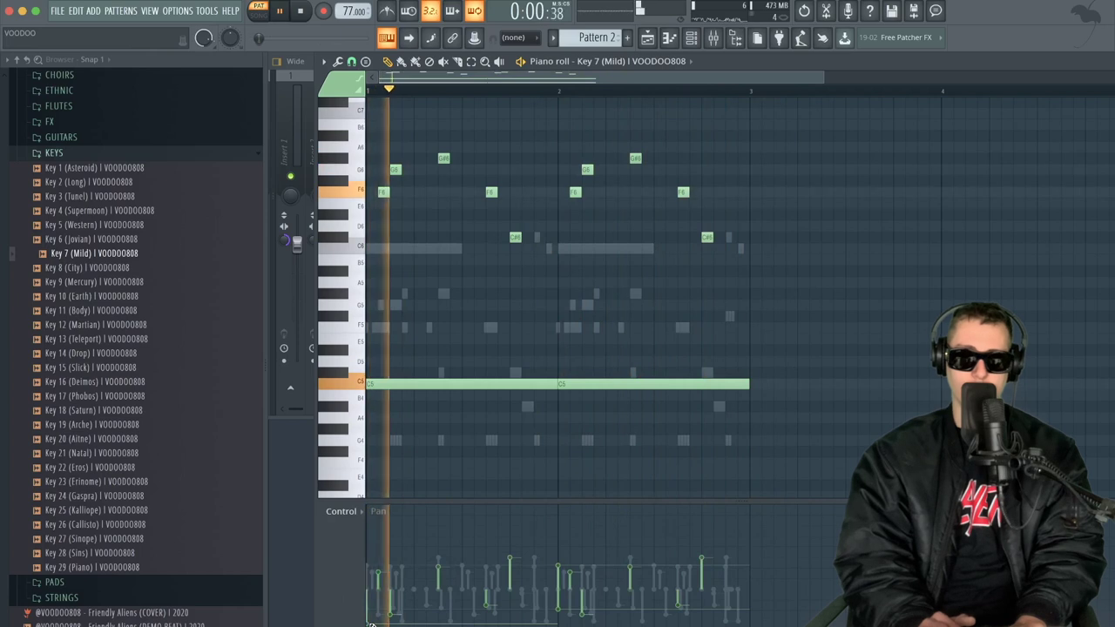
key(space)
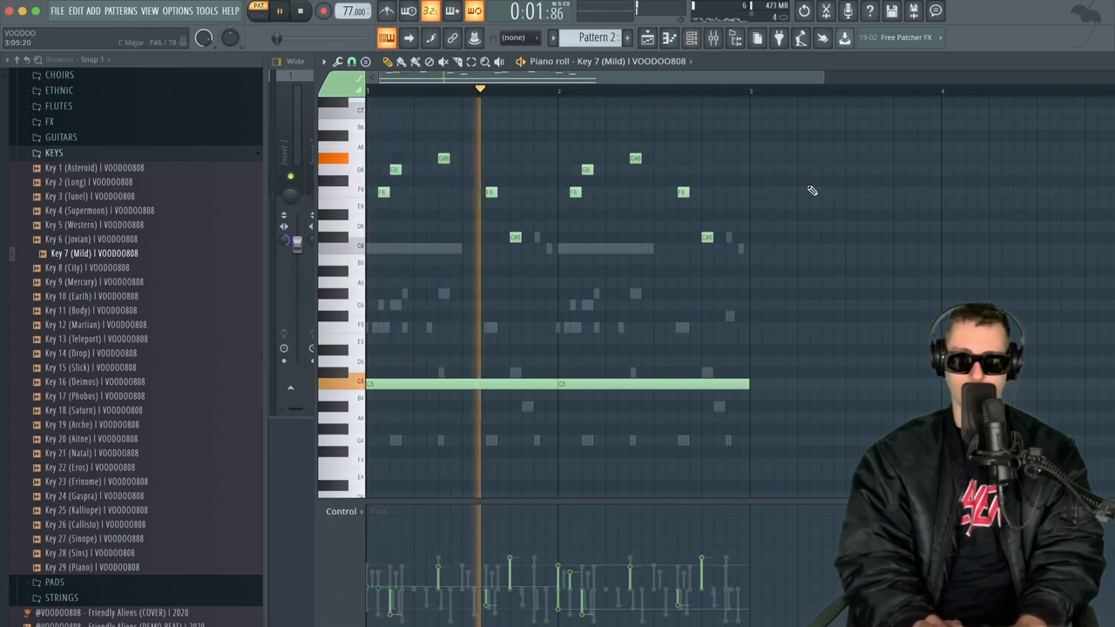
- Unmute the HI HAT - Haunting channel, lower its volume and route Key 7 (Mild) to mixer track 4
click(691, 38)
click(406, 385)
drag(429, 386, 430, 394)
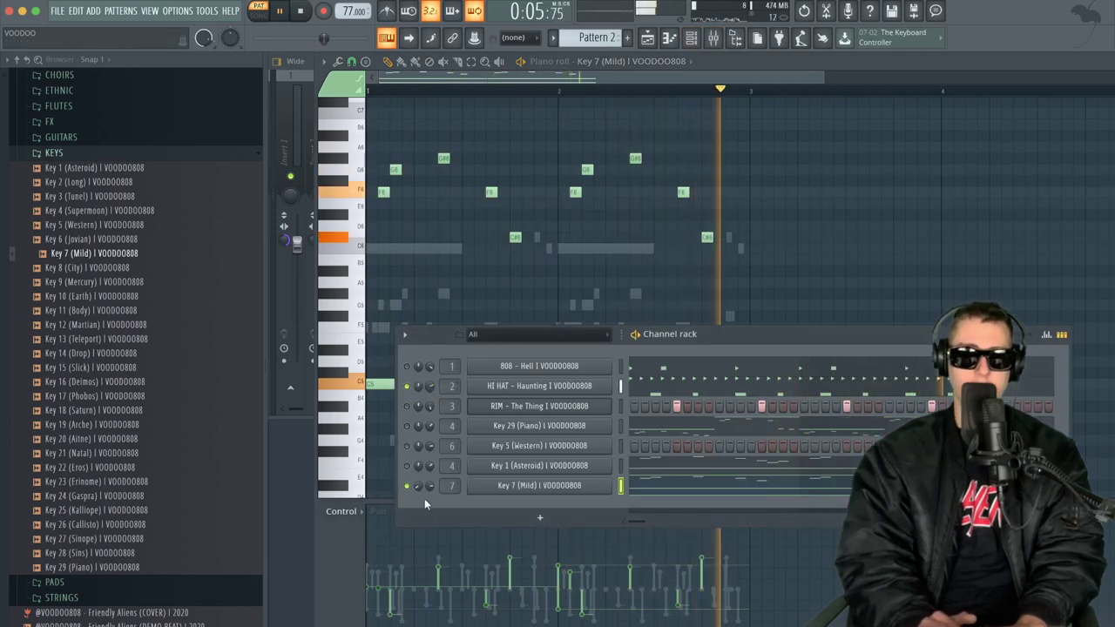
key(space)
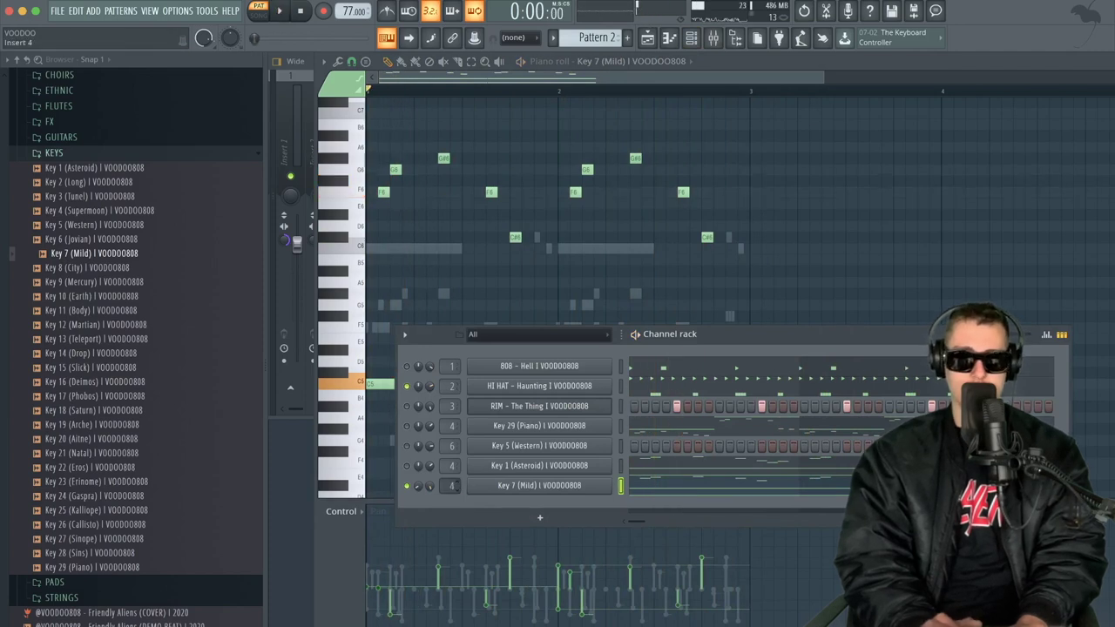
- Raise the Insert 4 fader in the mixer during playback and bypass both of its Gross Beat effects
key(space)
key(F9)
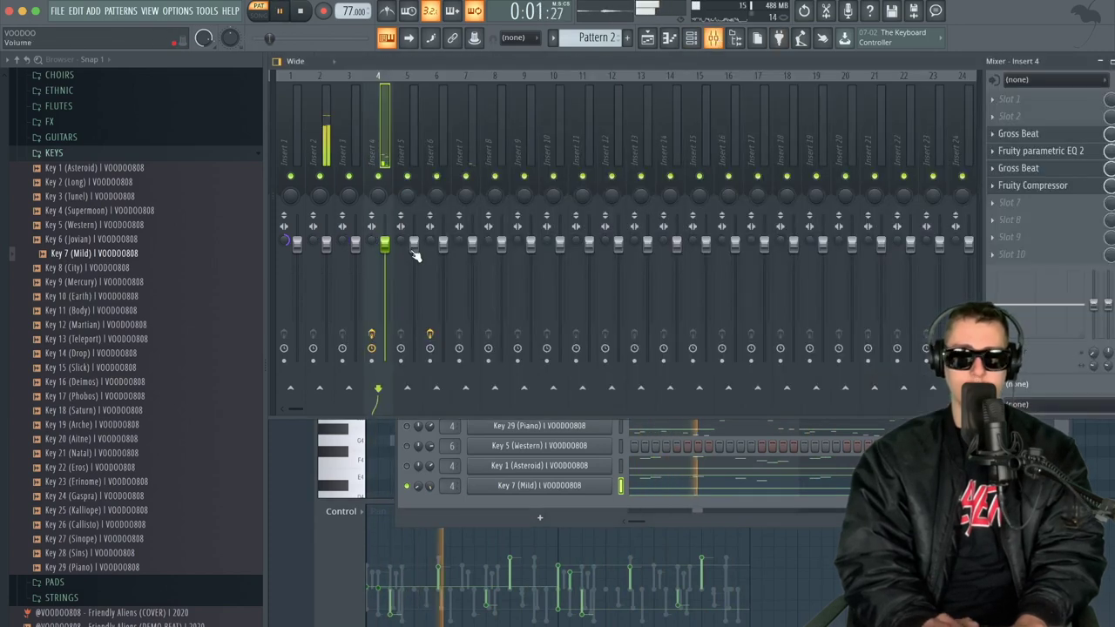
drag(909, 63, 764, 56)
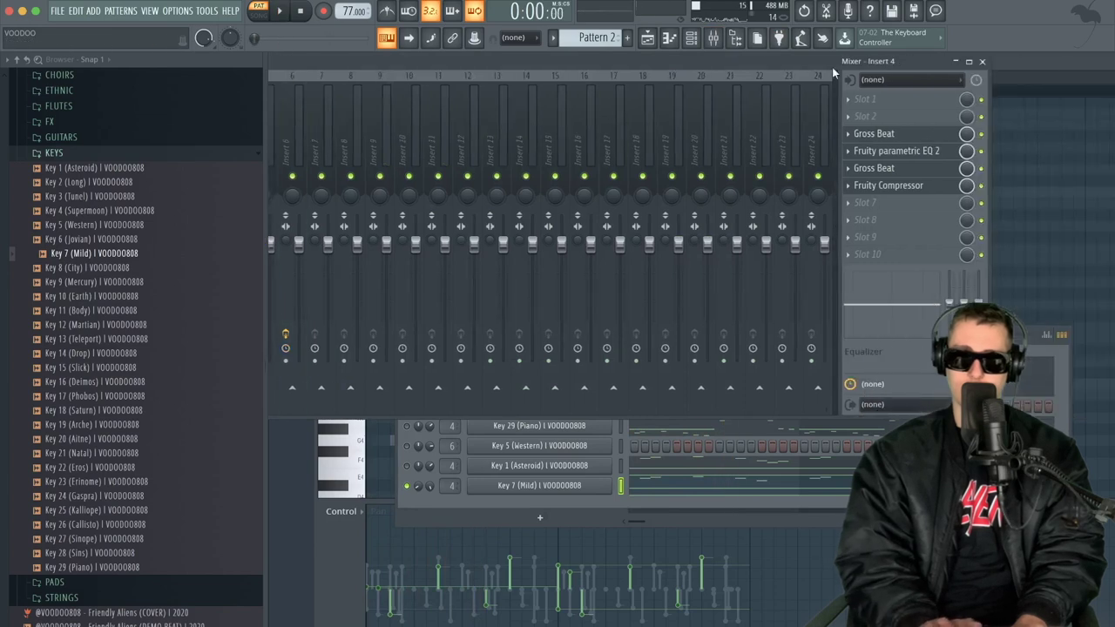
key(space)
drag(702, 64, 970, 67)
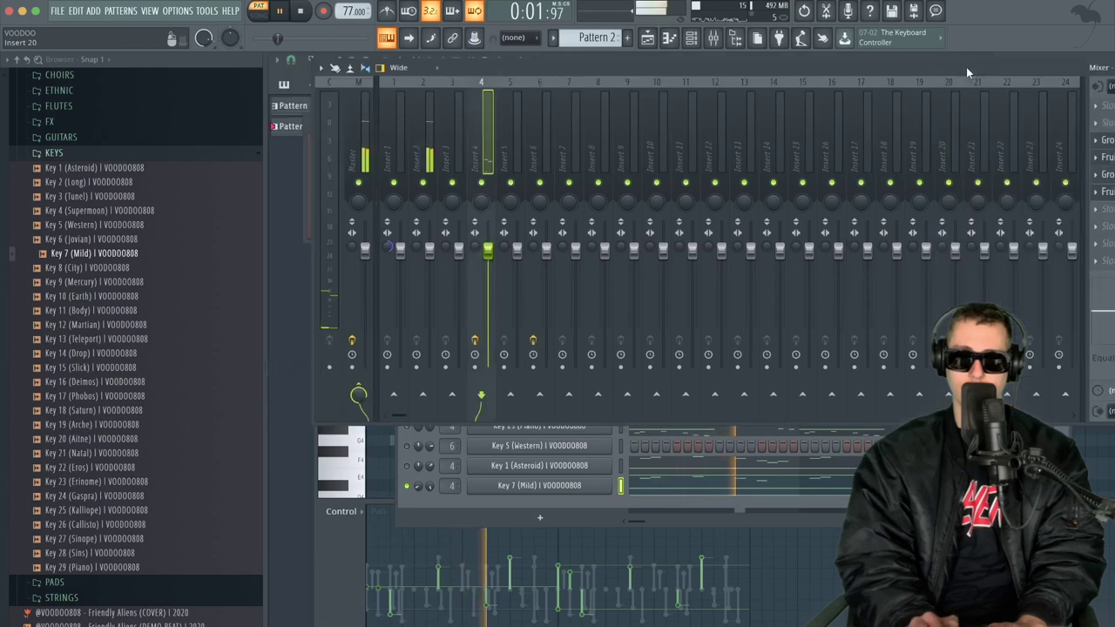
drag(510, 251, 512, 225)
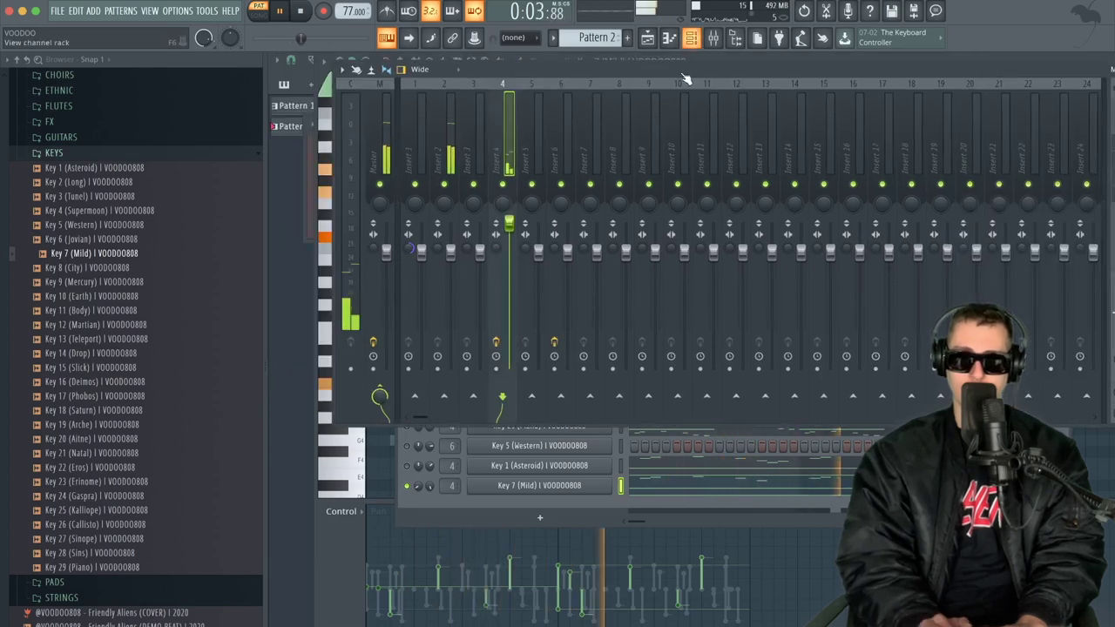
drag(682, 72, 442, 69)
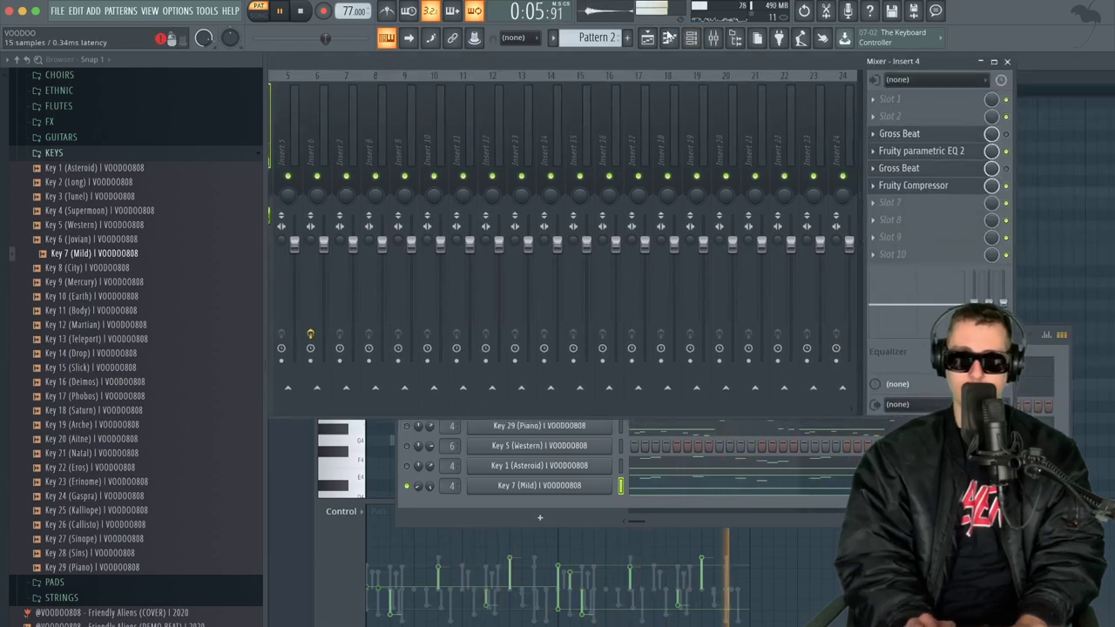
key(space)
- Replace the Key 7 (Mild) channel's sample with Key 20 (Aitne) from the KEYS folder and play the pattern
click(691, 38)
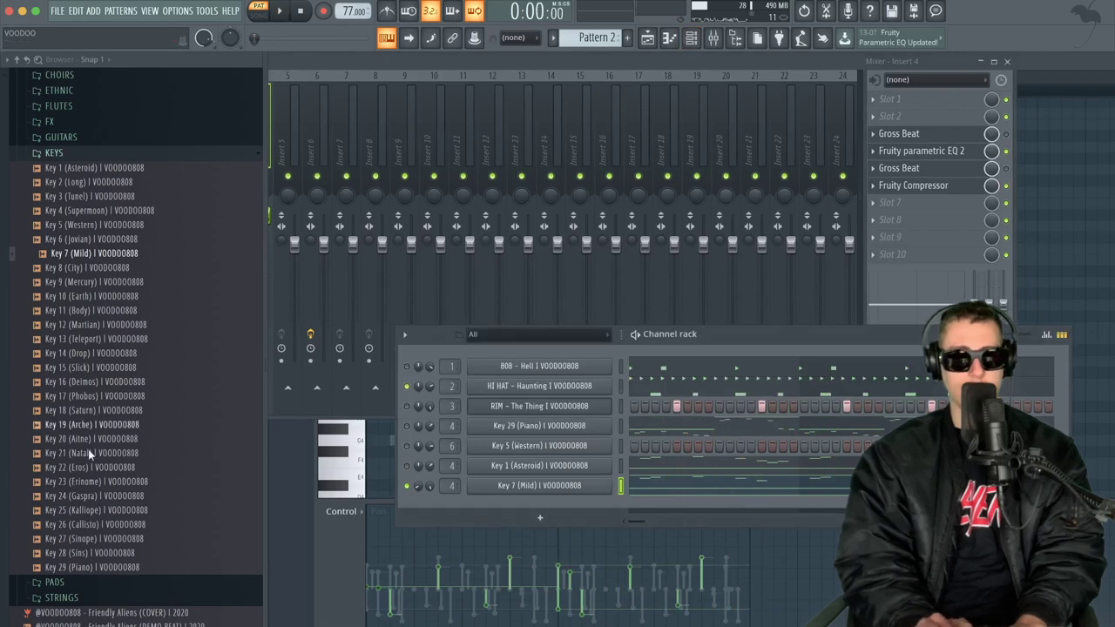
click(97, 440)
drag(516, 486, 518, 485)
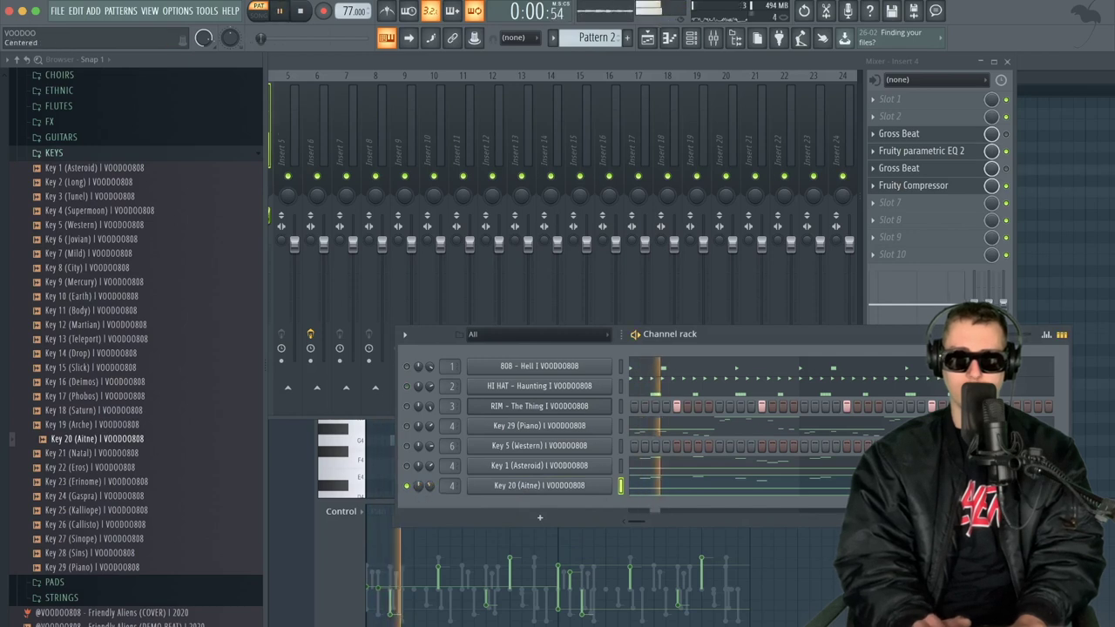
- On Insert 4's Parametric EQ 2, cut band 6 deeply near 1 kHz and move the band 7 high cut down into the mids
click(906, 167)
click(920, 155)
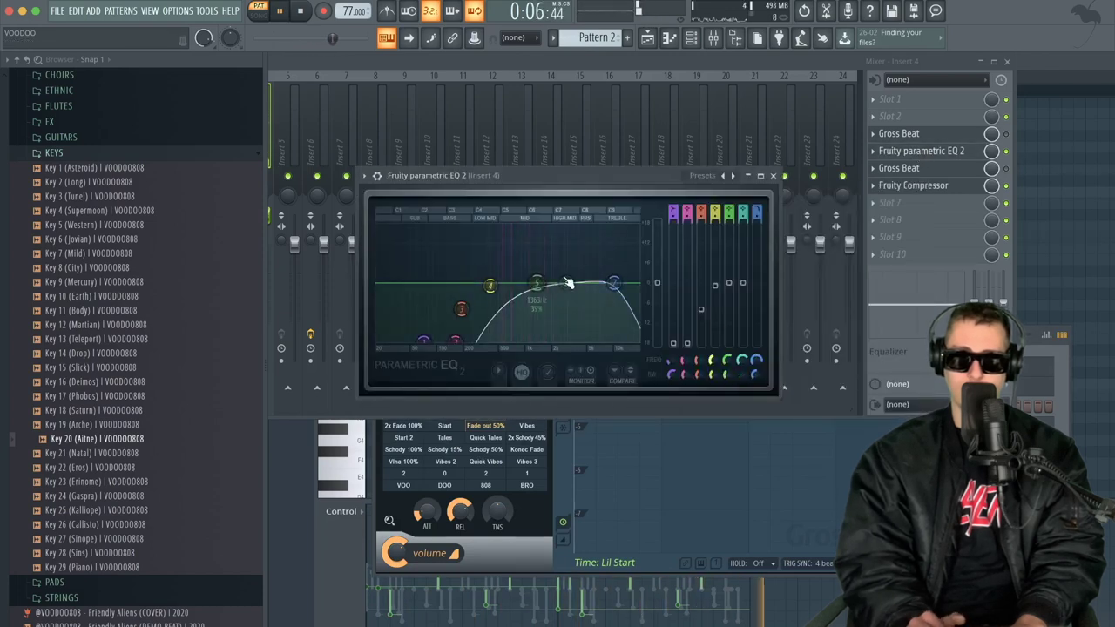
key(space)
drag(555, 241, 536, 245)
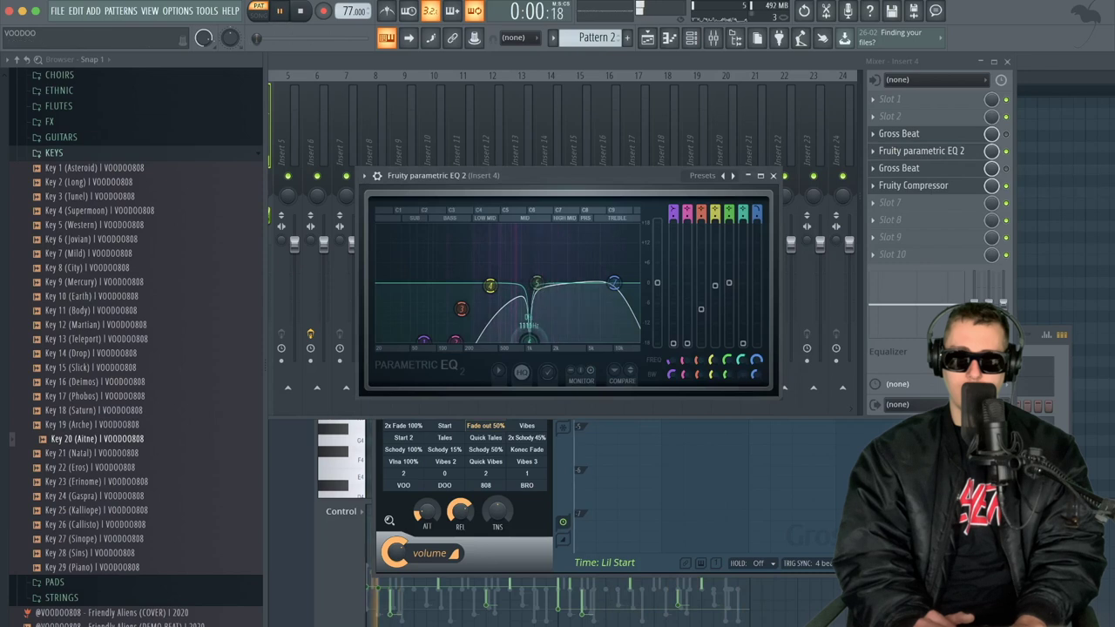
key(space)
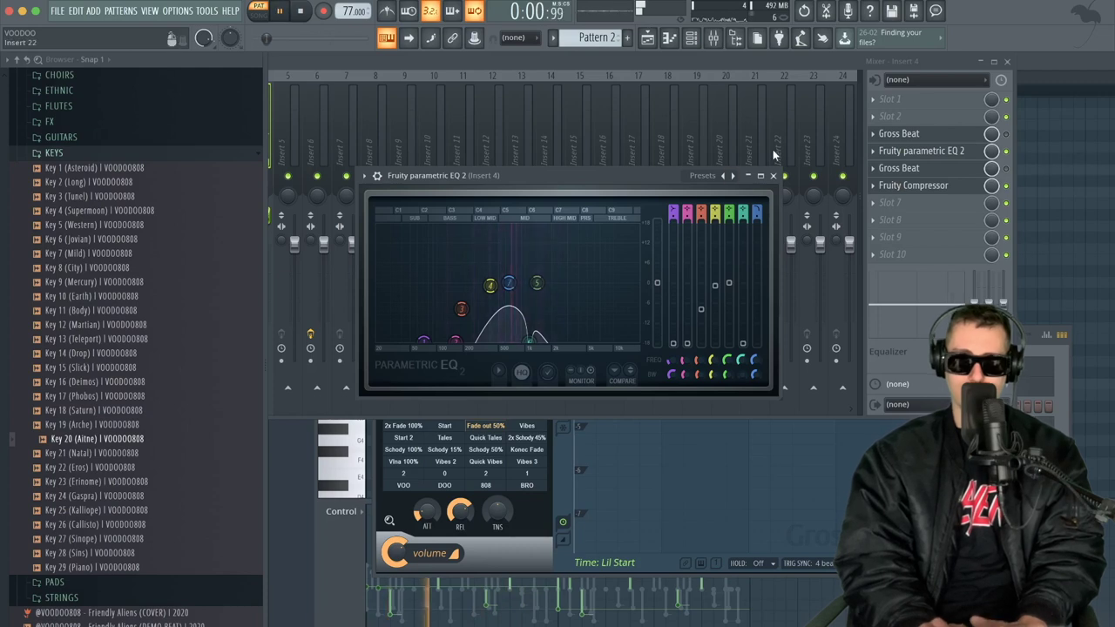
click(772, 175)
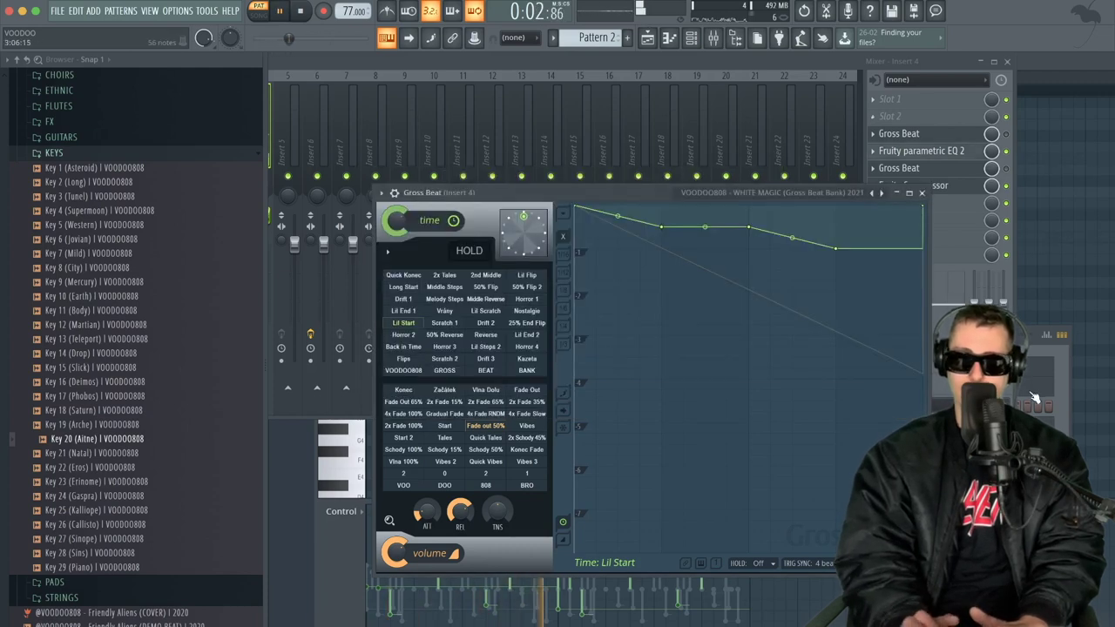
key(F6)
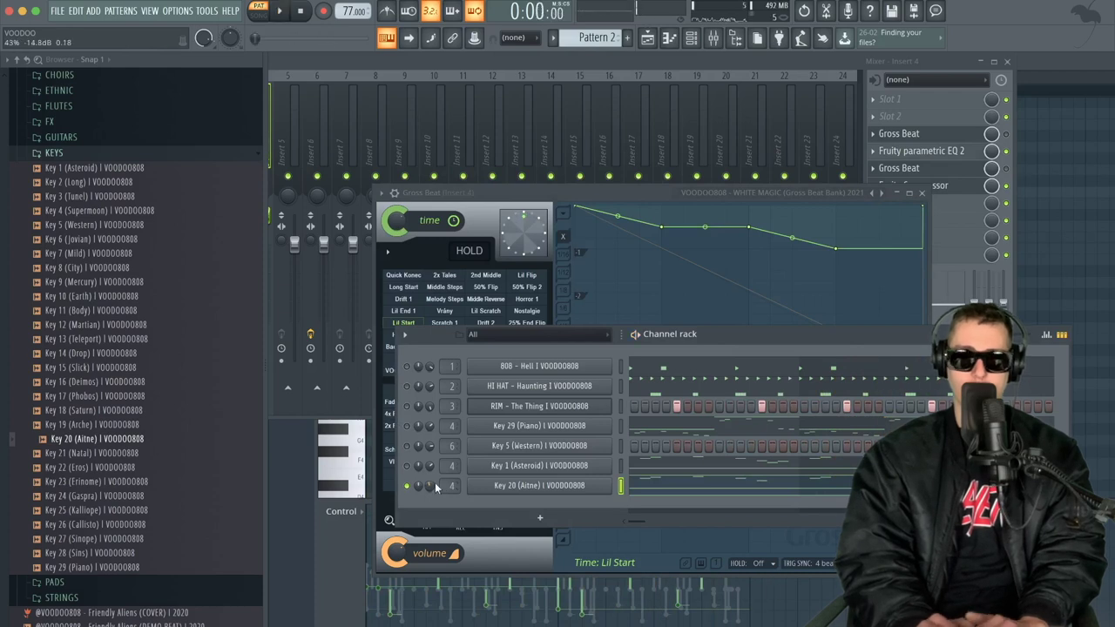
- Add Fruity Reeverb 2 to slot 7 of Insert 4 with the Large Hall preset and lower its mix level
click(957, 218)
mouse_move(957, 219)
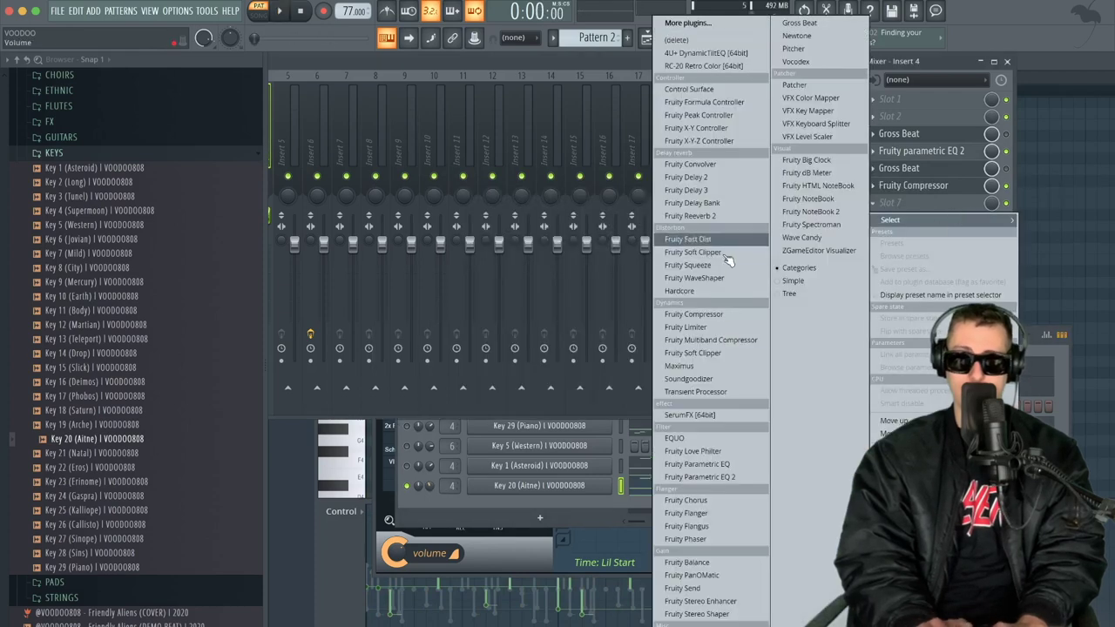
click(716, 219)
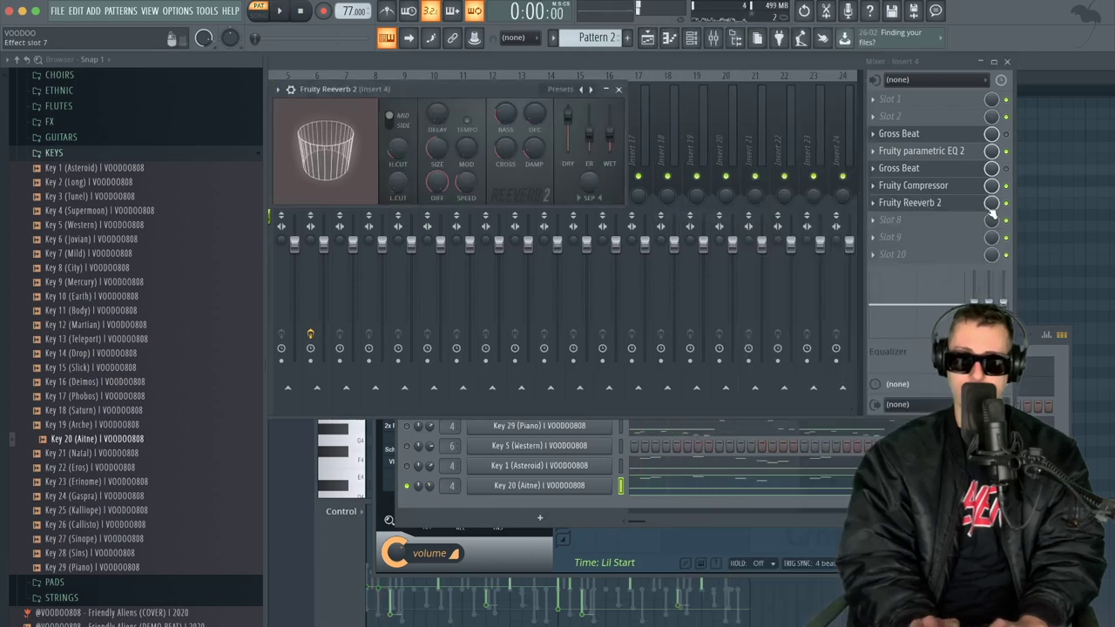
right_click(593, 90)
click(616, 135)
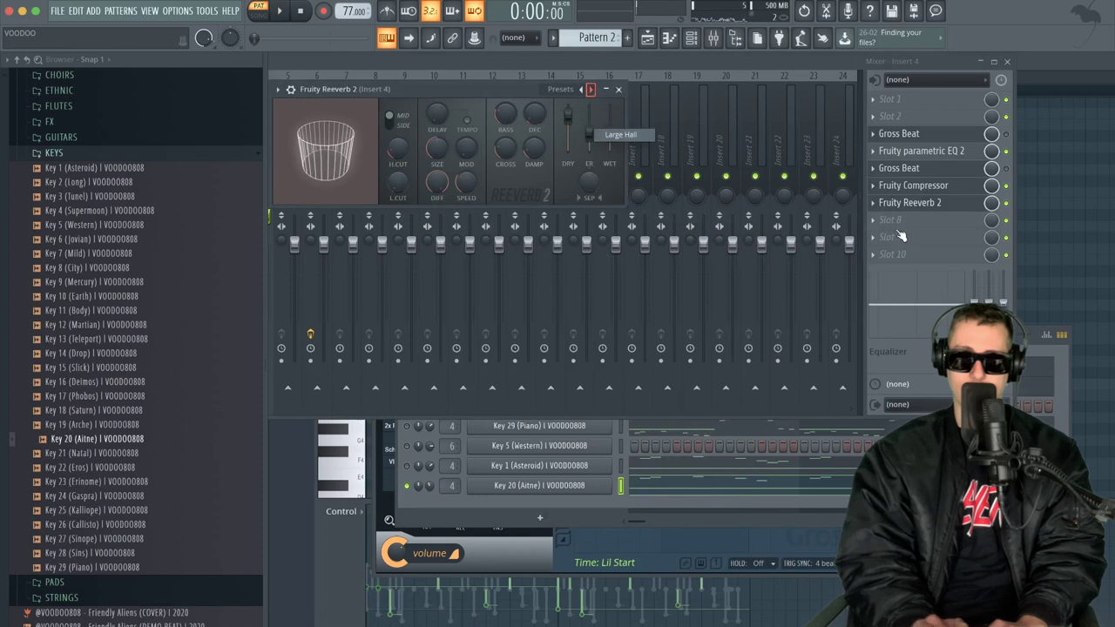
click(914, 169)
click(981, 188)
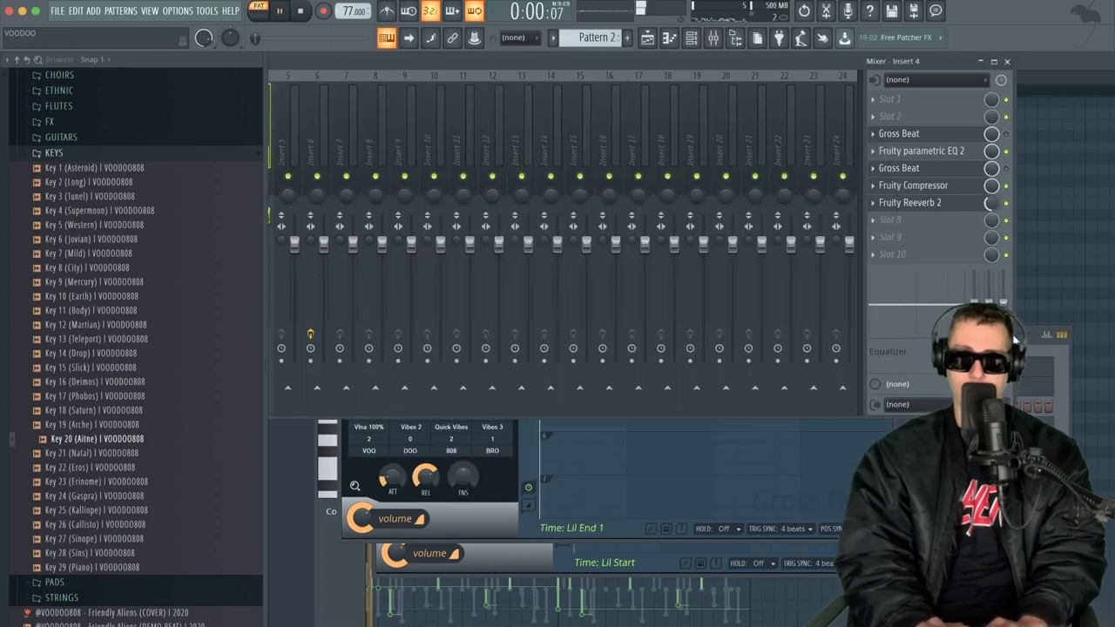
- Transpose all Key 20 (Aitne) notes down one octave in the piano roll and audition the result
click(670, 38)
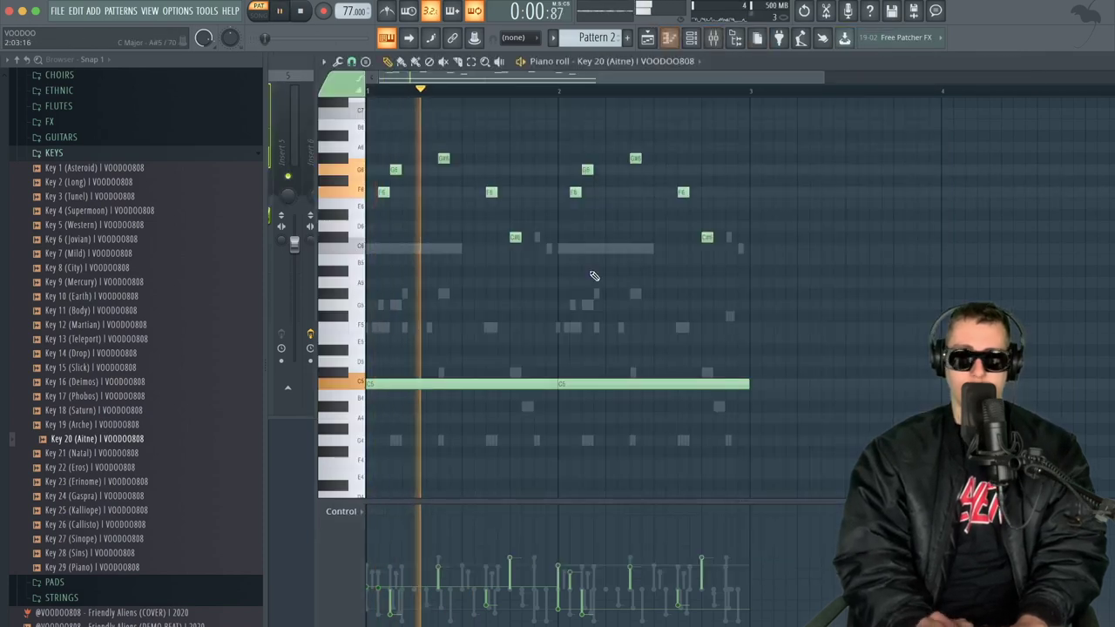
key(ctrl+a)
key(space)
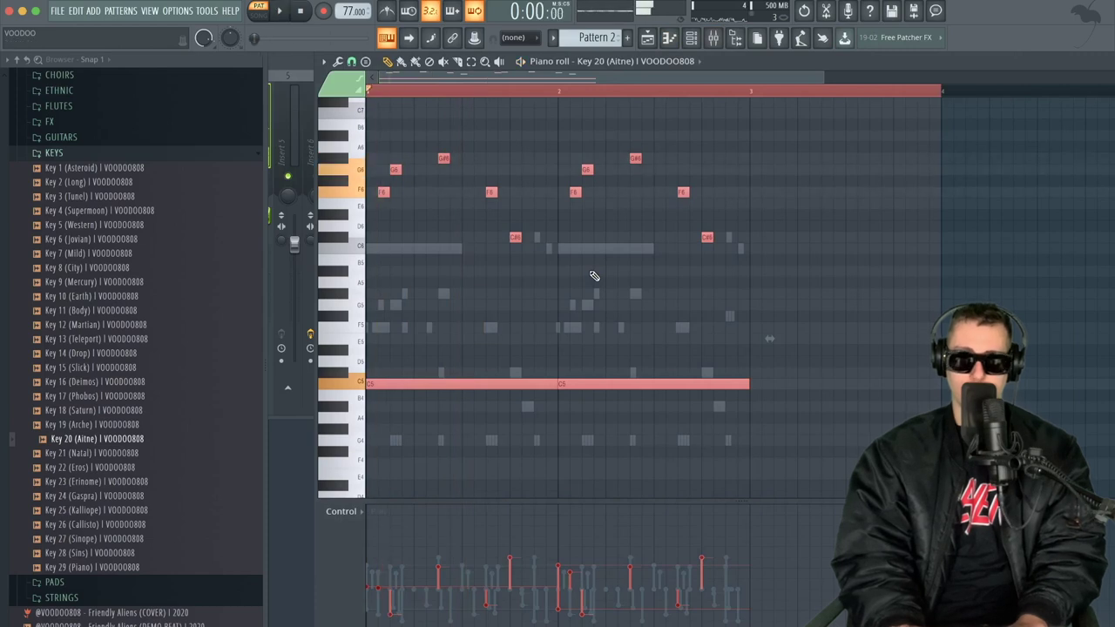
key(ctrl+Down)
key(space)
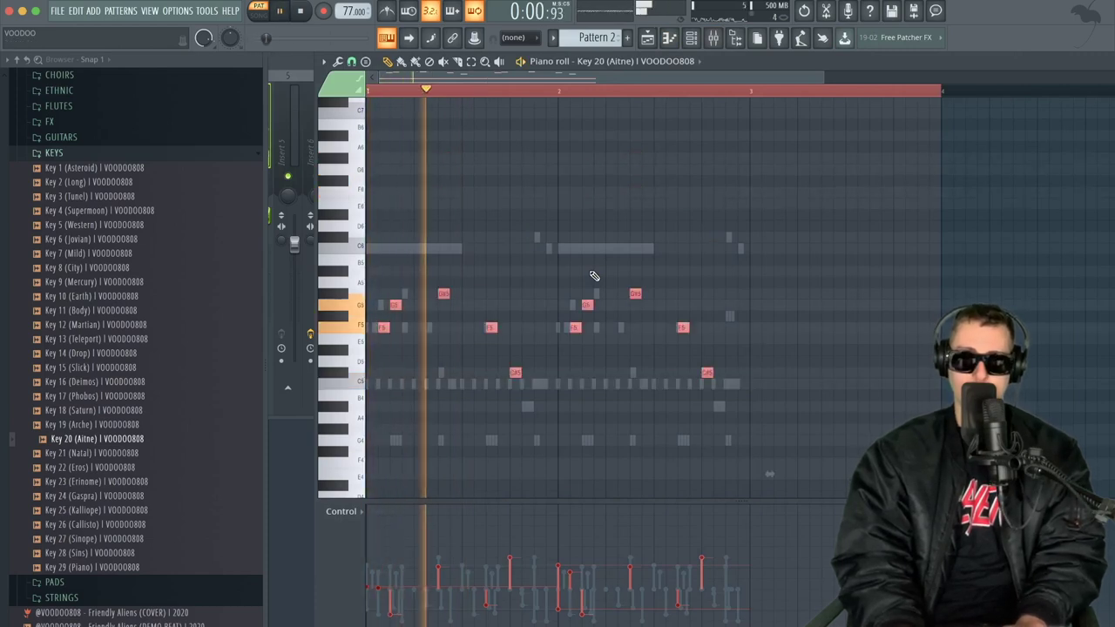
key(space)
key(space)
key(space)
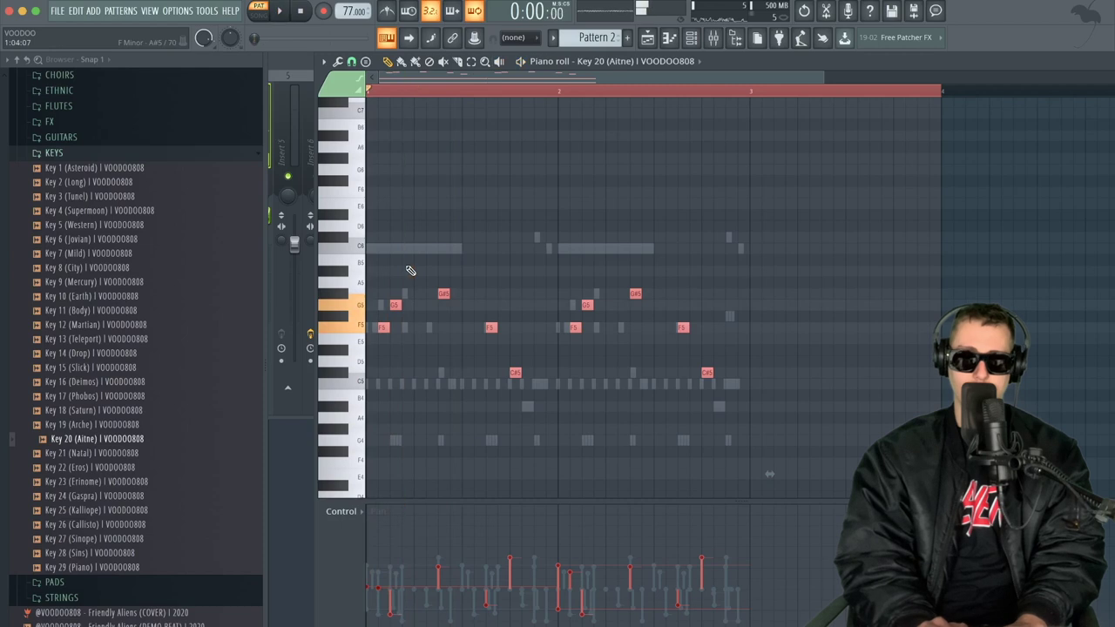
- Duplicate the Key 20 (Aitne) notes half a bar later, raise the copies two octaves, and play back the layered melody
scroll(388, 218, down, 6)
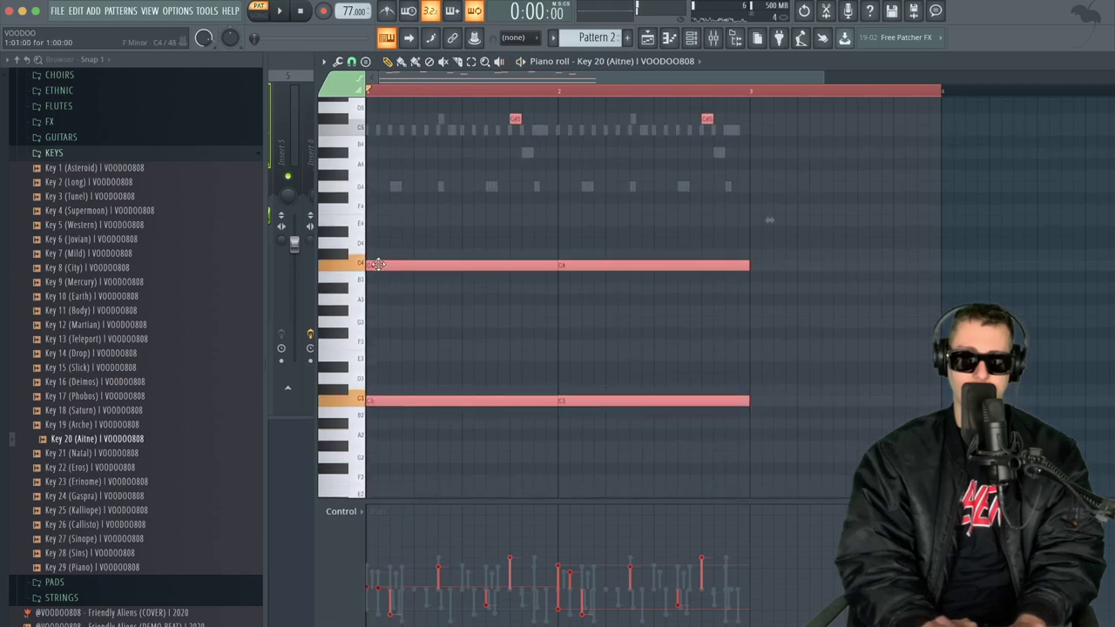
drag(409, 263, 478, 266)
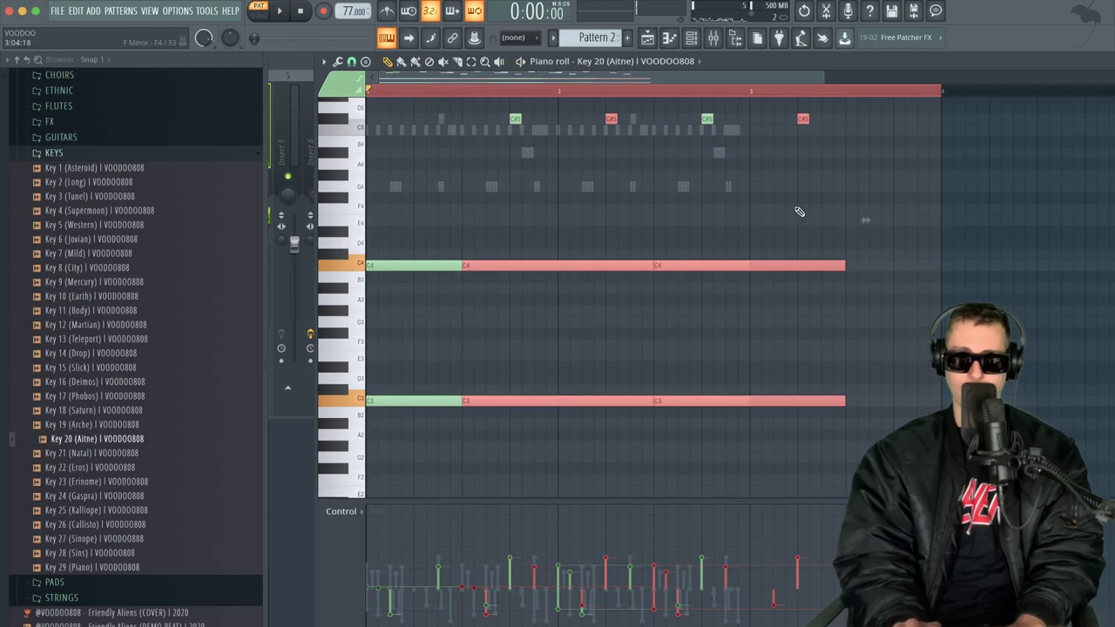
key(ctrl+Up)
key(ctrl+Up)
scroll(799, 212, up, 5)
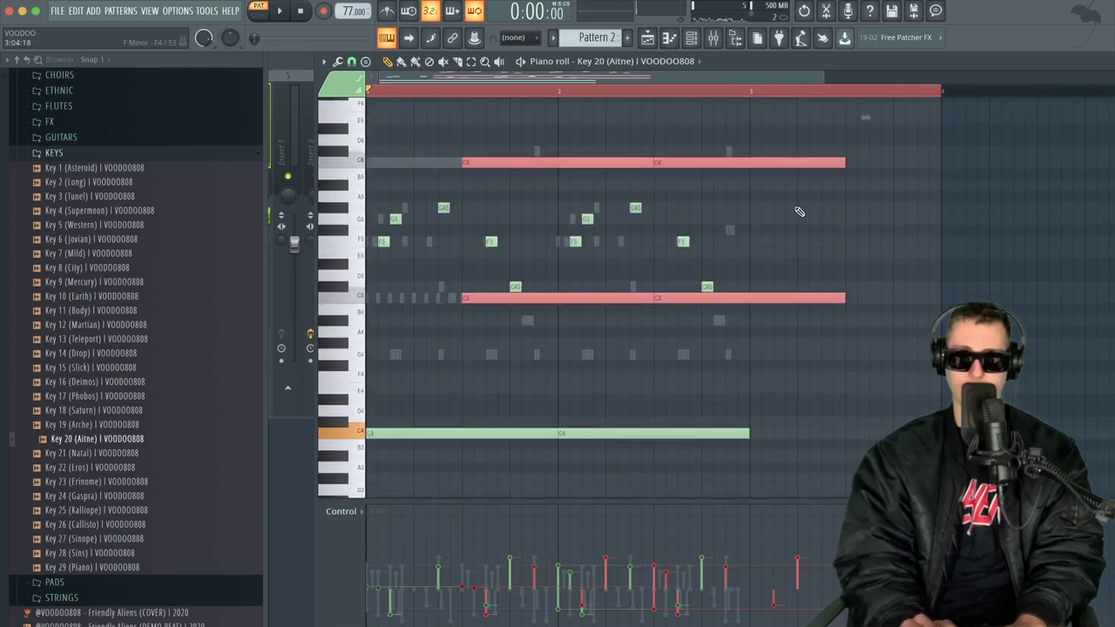
key(space)
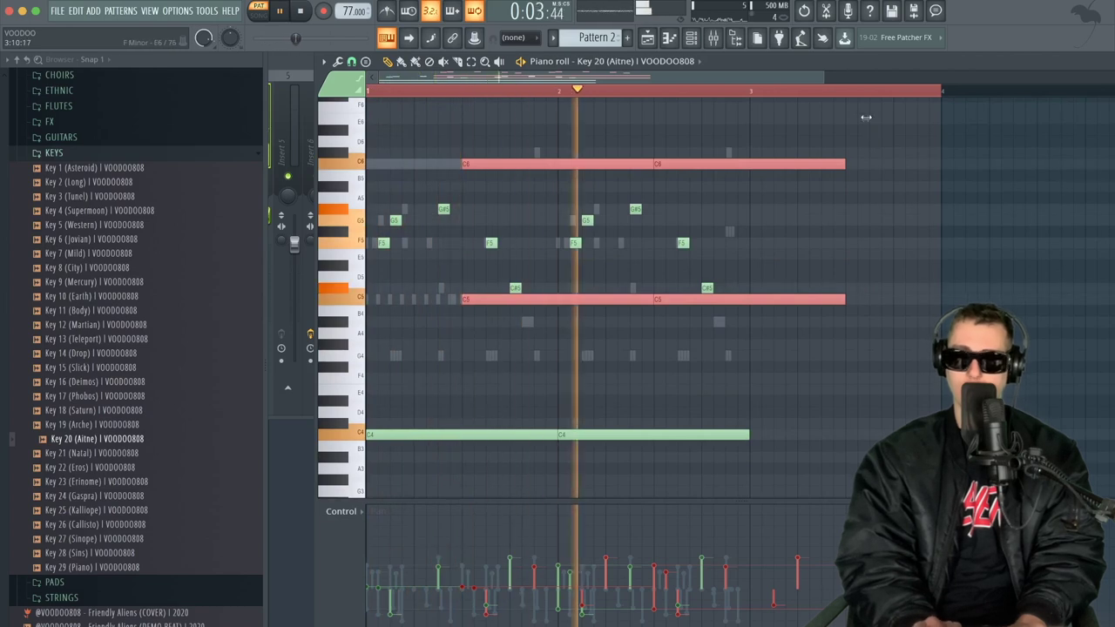
scroll(863, 261, down, 1)
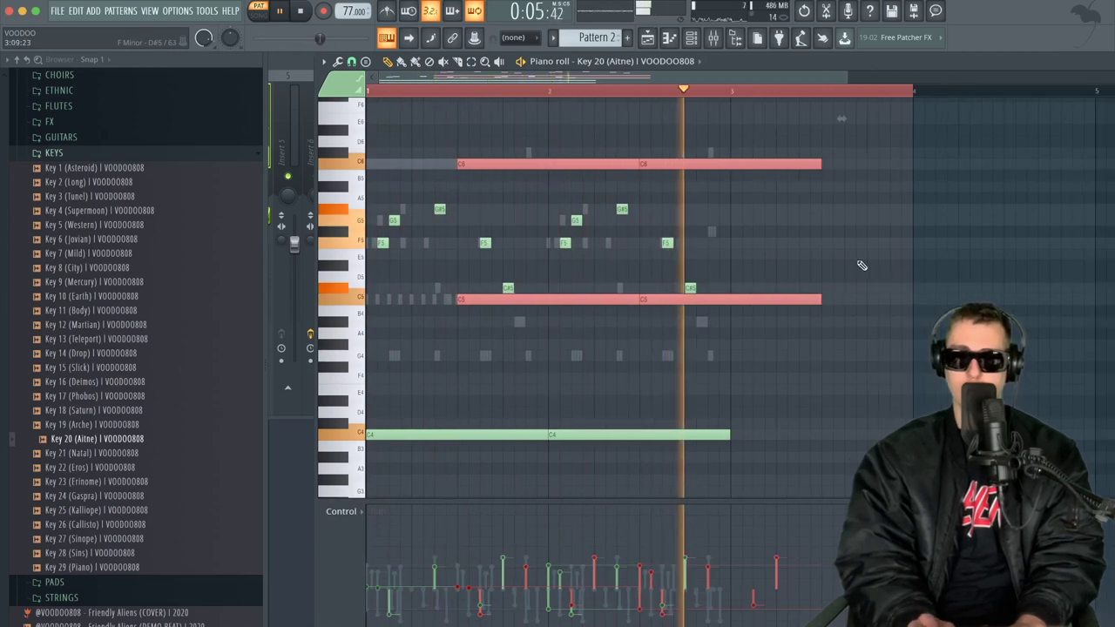
key(space)
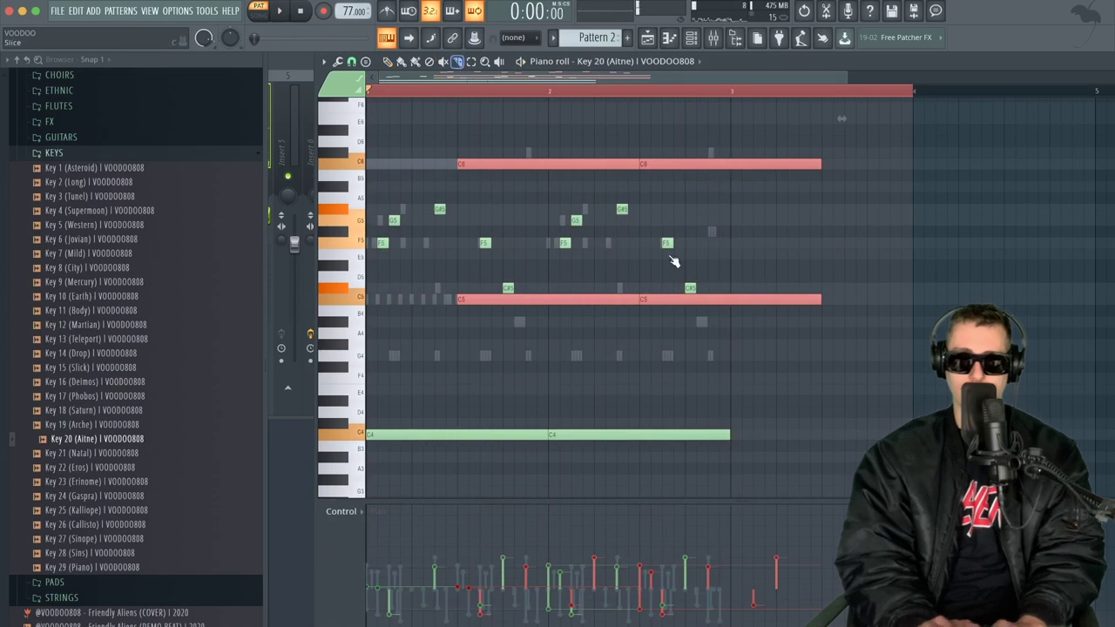
- Slice the Key 20 (Aitne) notes at bar 3, delete everything past it, and limit the playback selection to the first two bars
drag(733, 336, 726, 98)
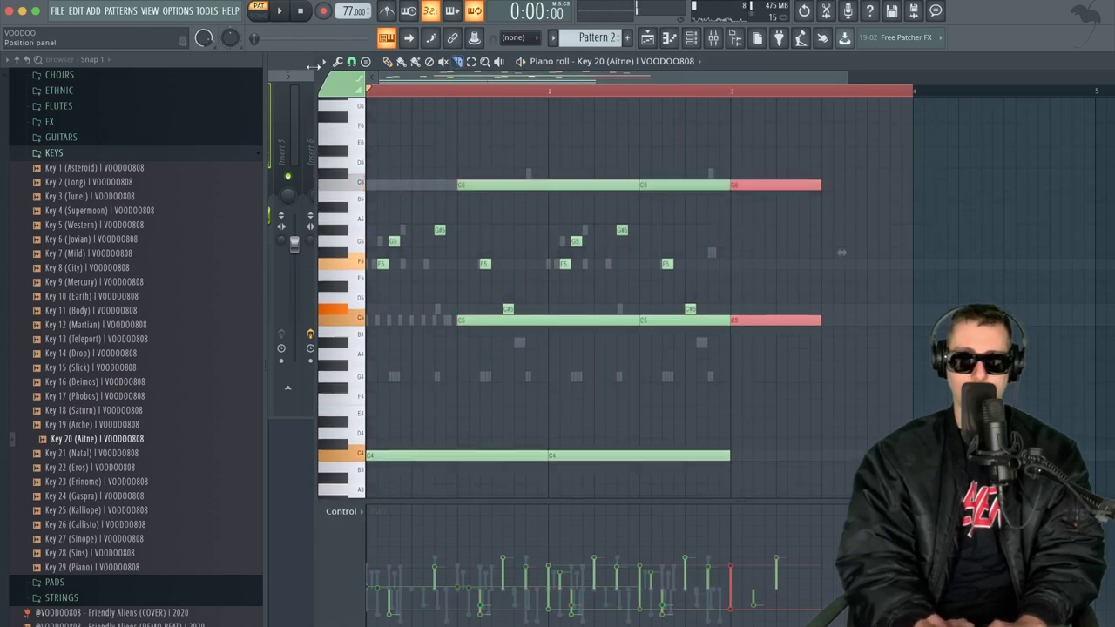
key(Delete)
key(ctrl+a)
scroll(797, 97, up, 2)
scroll(804, 253, up, 10)
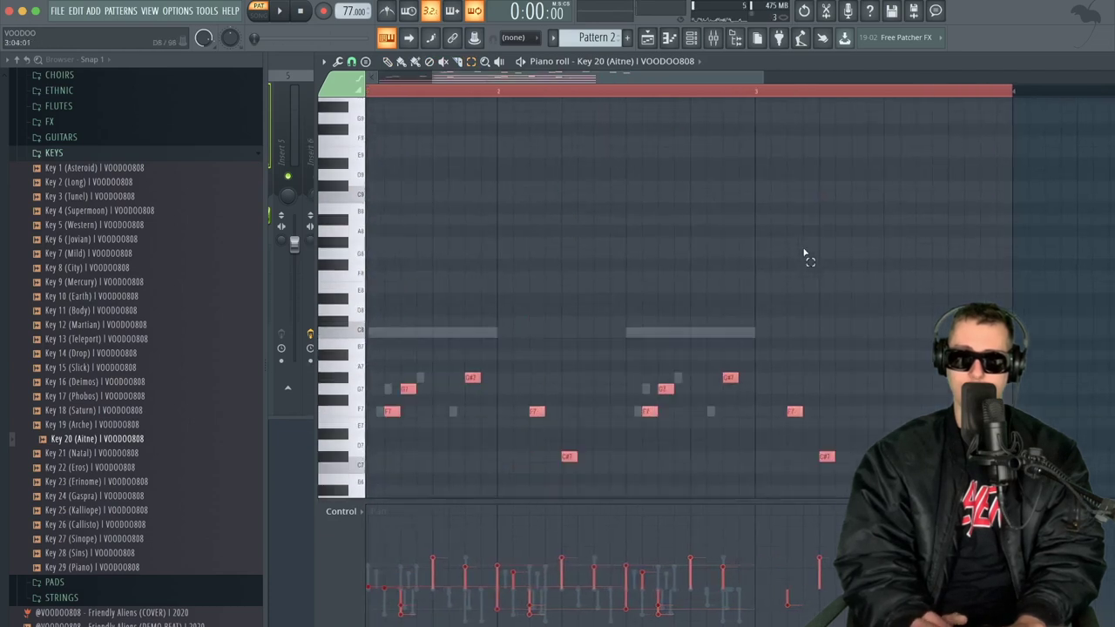
drag(874, 486, 785, 350)
key(Delete)
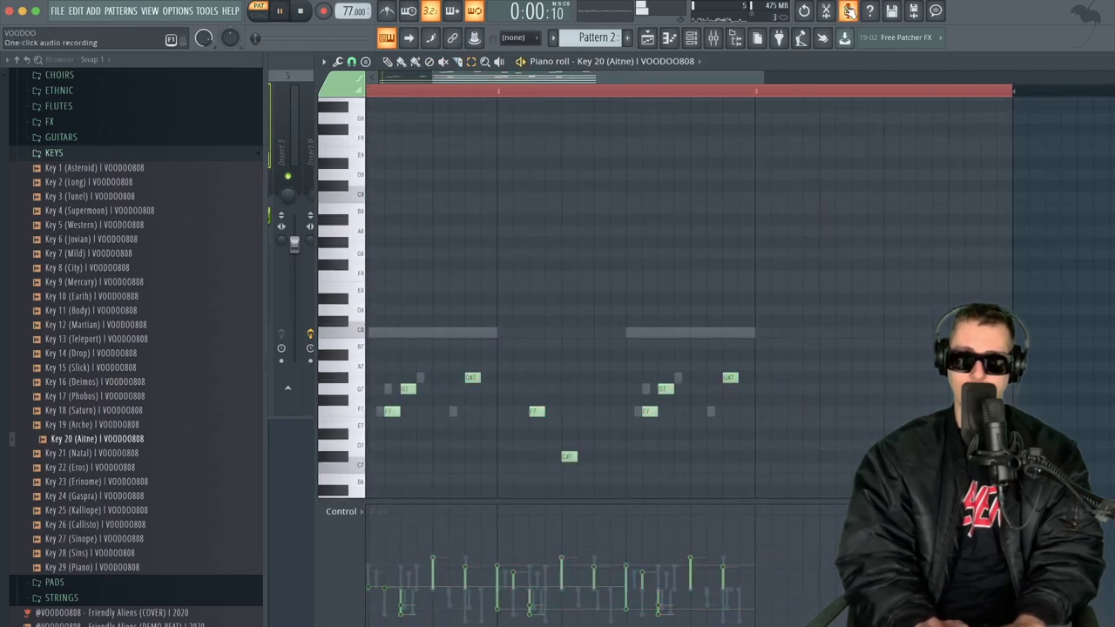
key(ctrl+a)
drag(999, 91, 672, 142)
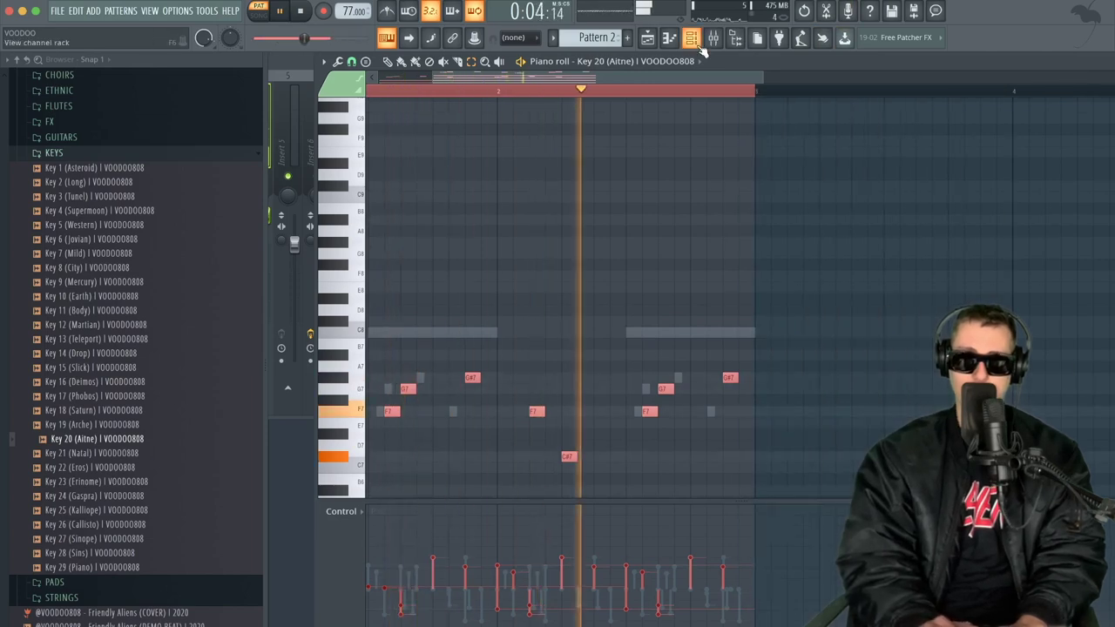
- Add the Key 2 (Long) sample from the KEYS folder as a new channel below Key 20 (Aitne)
key(F6)
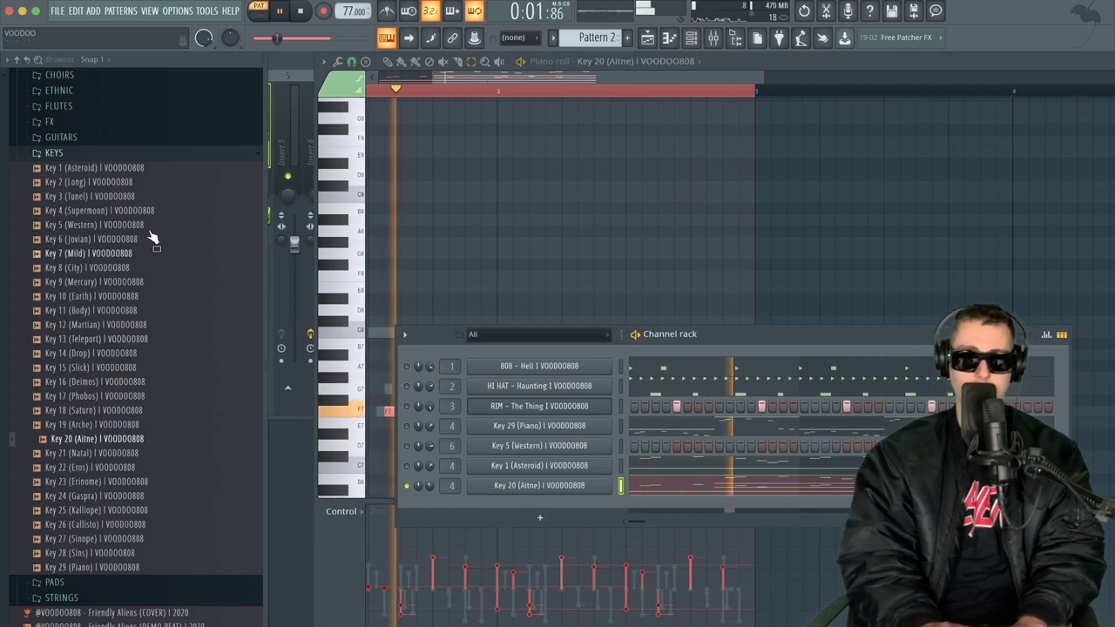
click(161, 183)
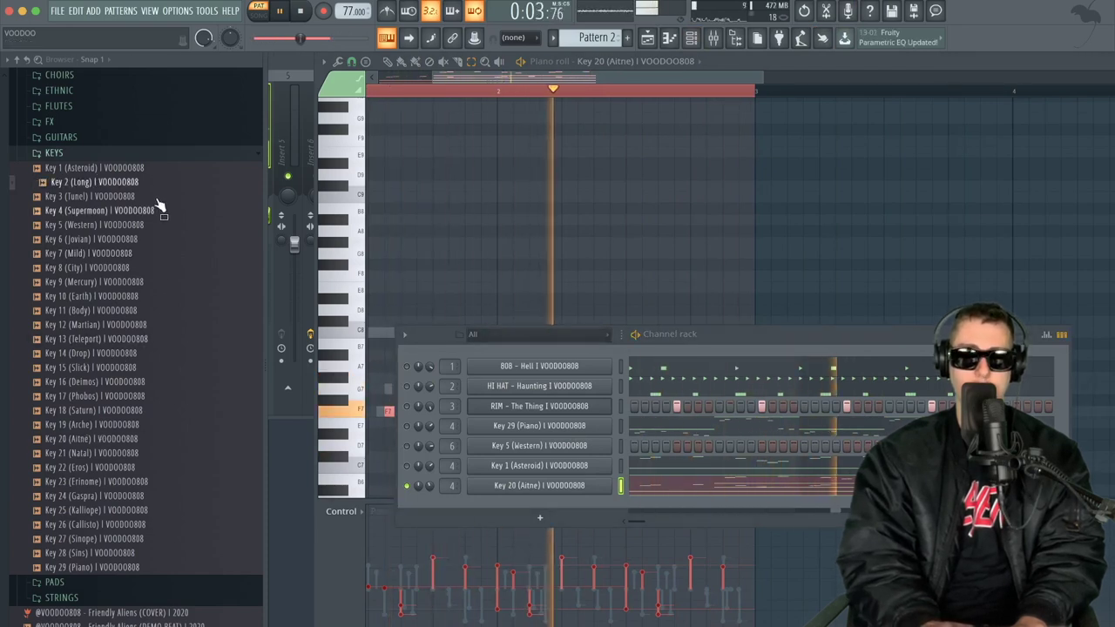
drag(154, 182, 477, 501)
- Draw a C3 note about one and a half bars long for Key 2 (Long) from bar 1 and transpose it down to C2
right_click(496, 508)
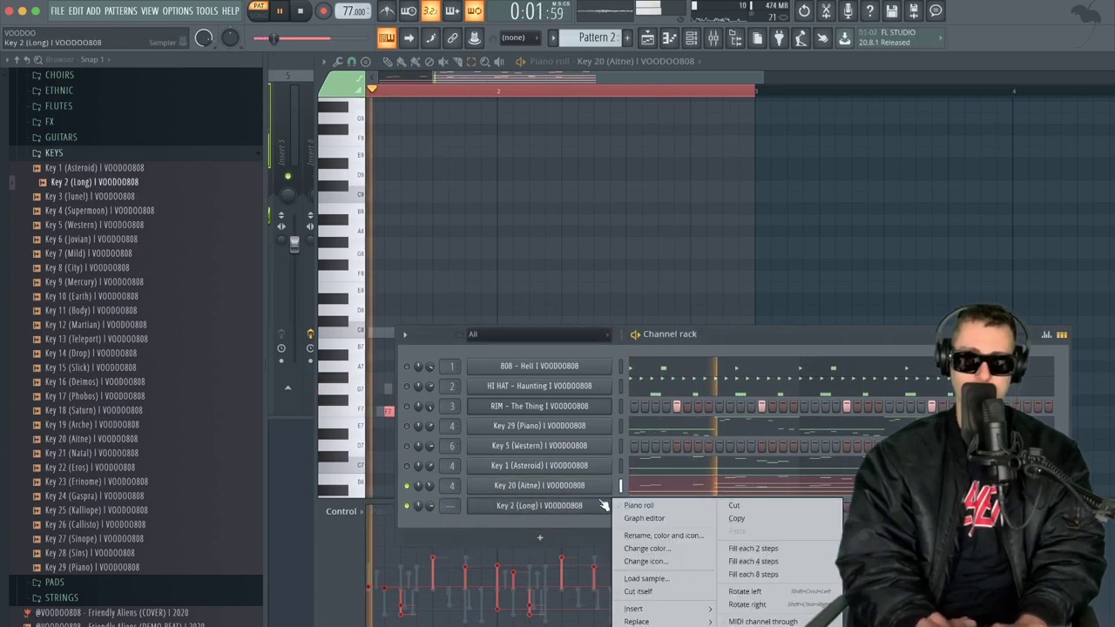
click(637, 502)
scroll(525, 423, down, 5)
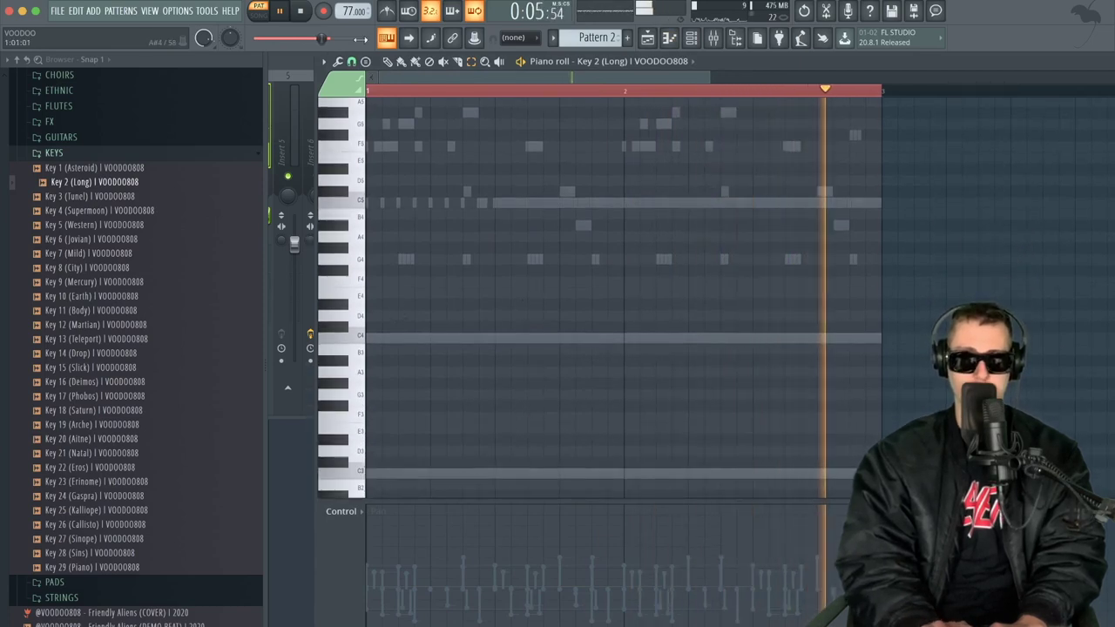
drag(383, 476, 279, 468)
key(space)
drag(379, 473, 745, 469)
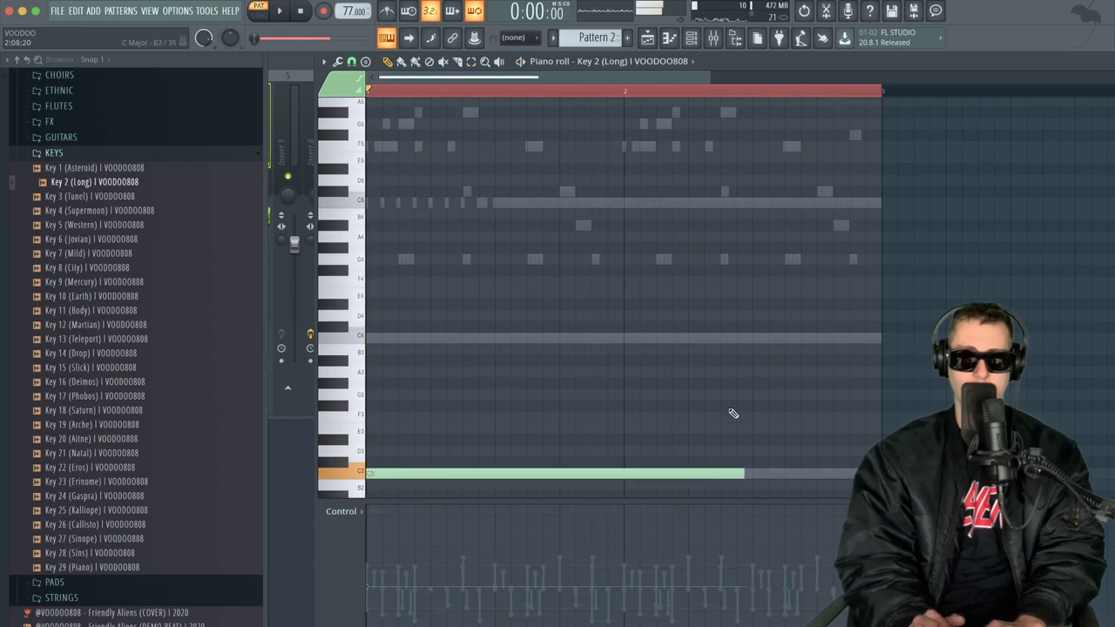
scroll(733, 381, down, 5)
key(super+a)
key(super+Down)
key(space)
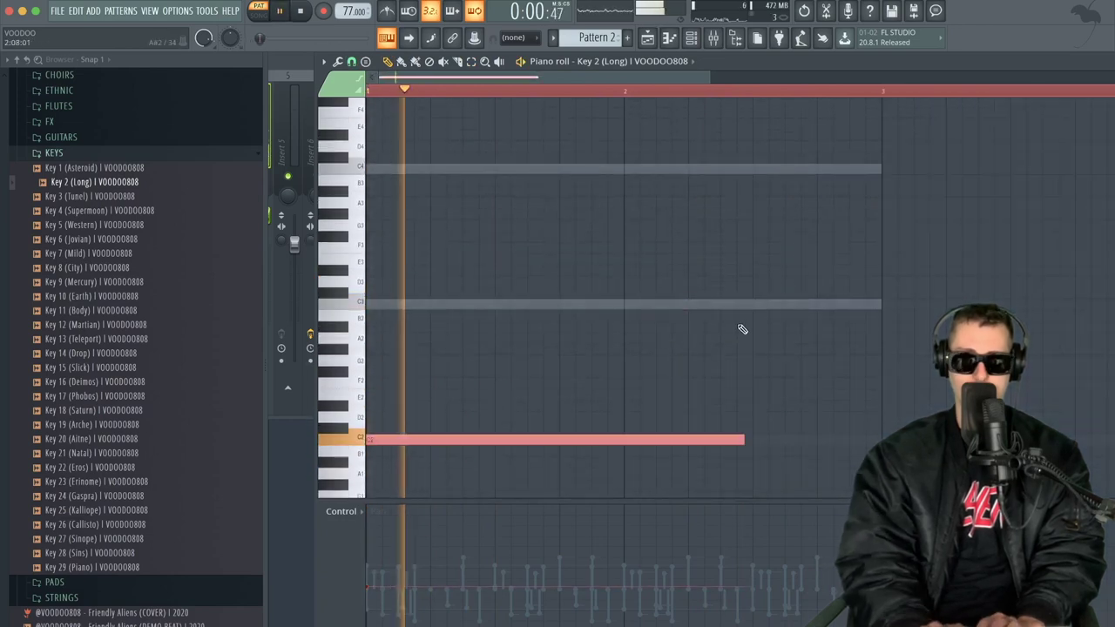
- Route Key 2 (Long) to mixer Insert 9 and load Fruity Parametric EQ 2 in effect slot 6
key(F6)
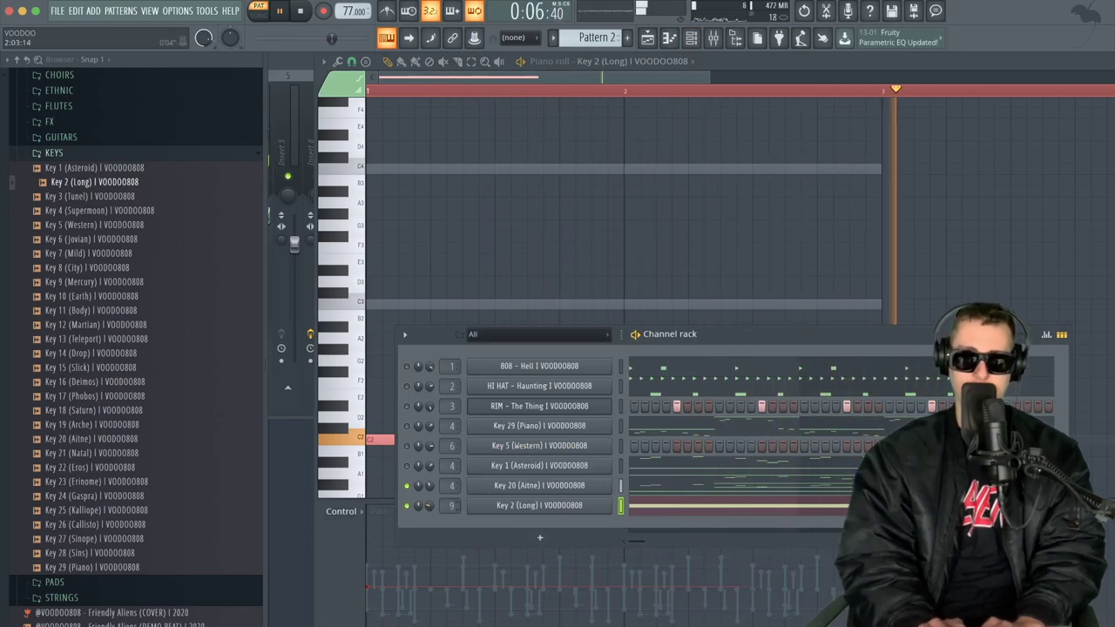
click(713, 37)
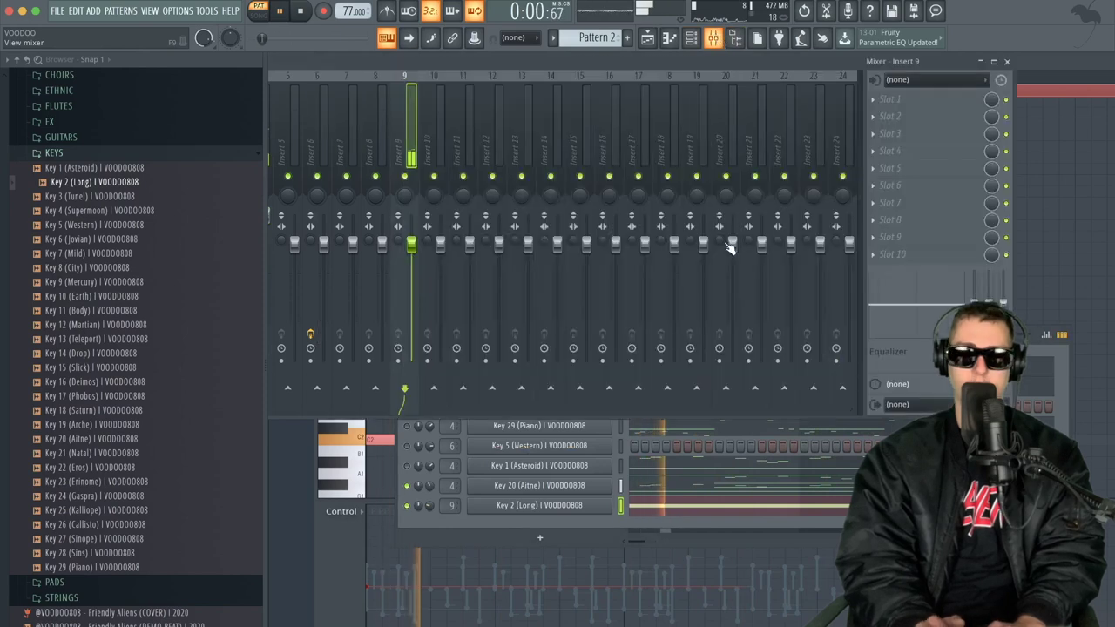
click(913, 183)
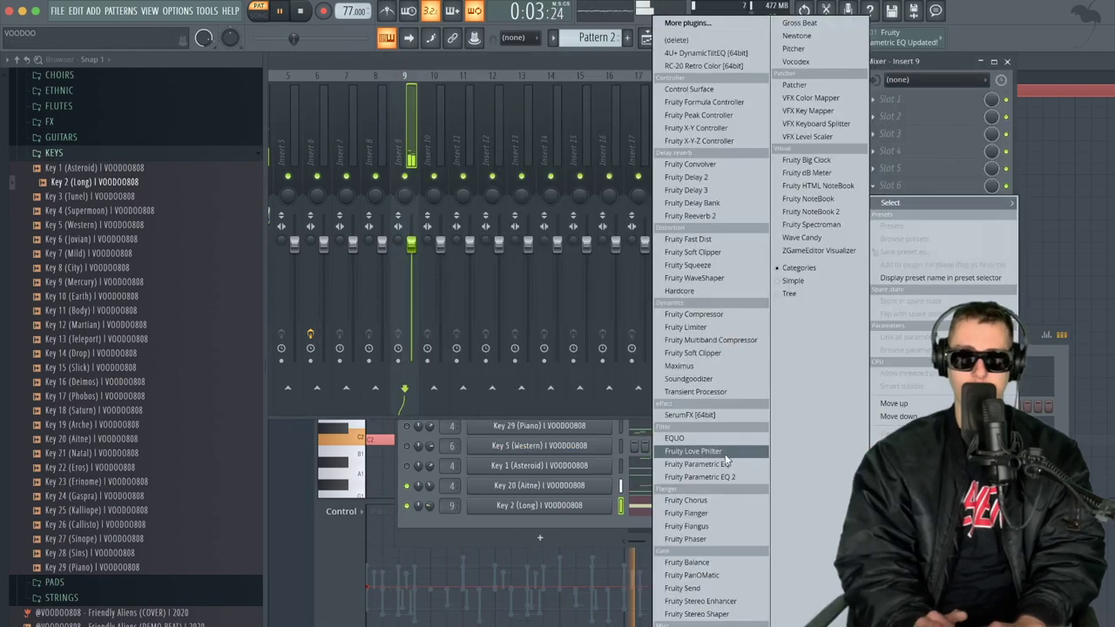
click(720, 478)
- Shape Insert 9's EQ with a low cut on band 1, a slightly lowered band 2, and a raised band 7 high shelf
key(space)
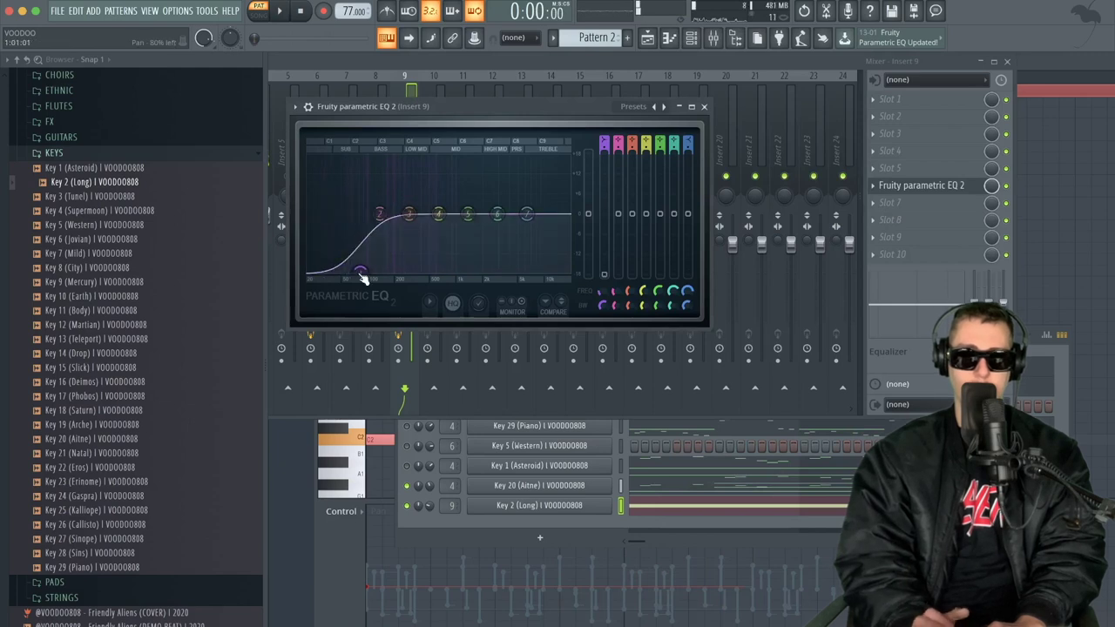
drag(378, 215, 364, 226)
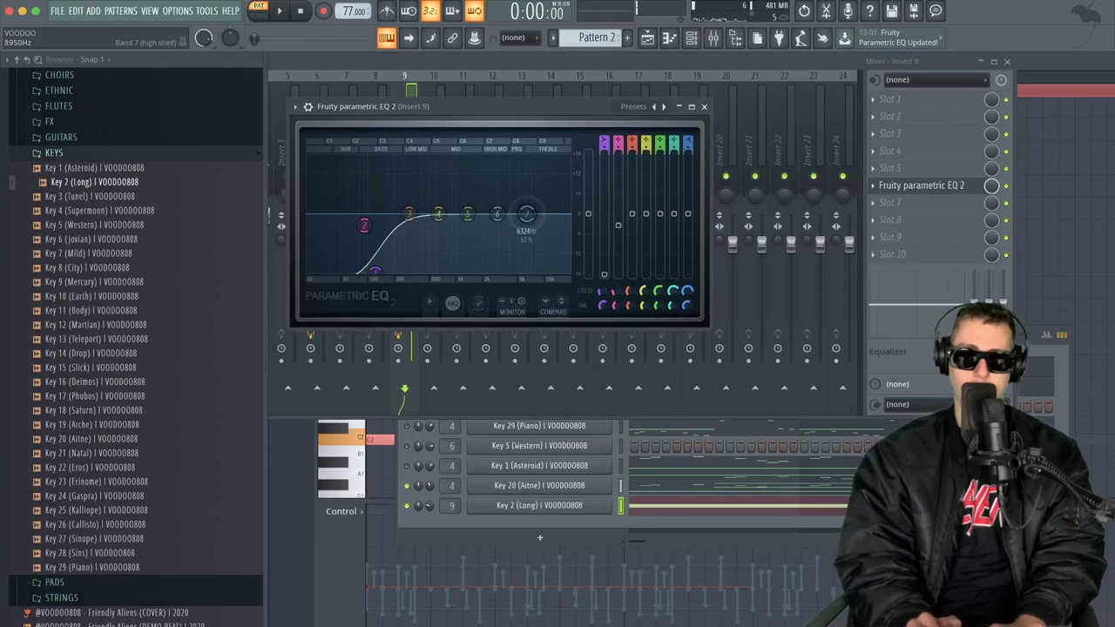
drag(527, 214, 517, 196)
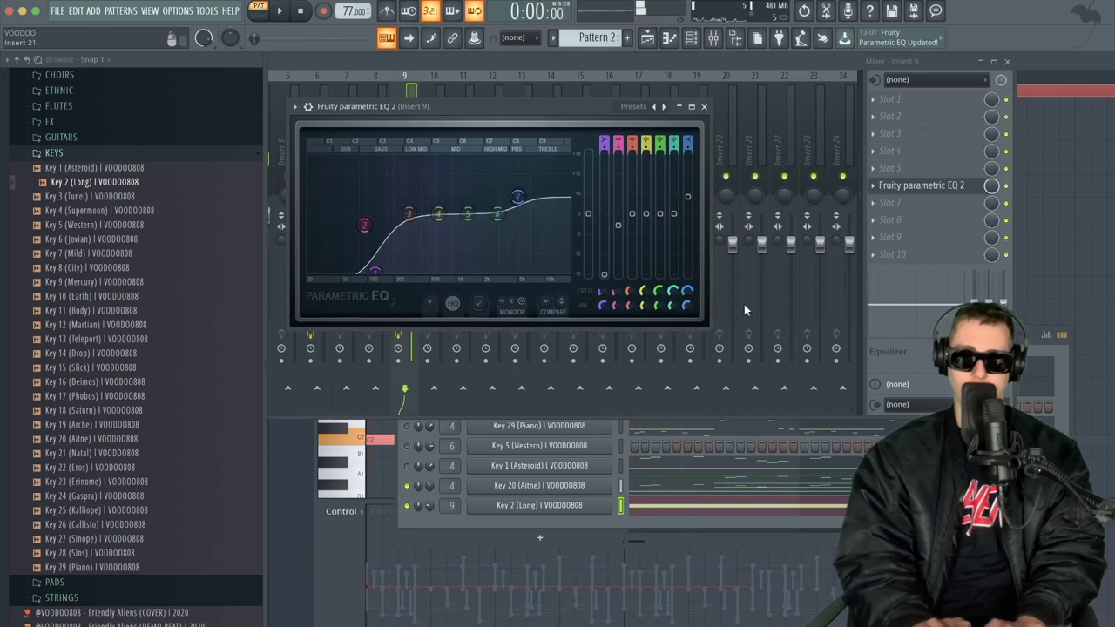
- Load Fruity Compressor into effect slot 8 of Insert 9, choose the Vari Mu 1 preset, and play the pattern
click(690, 62)
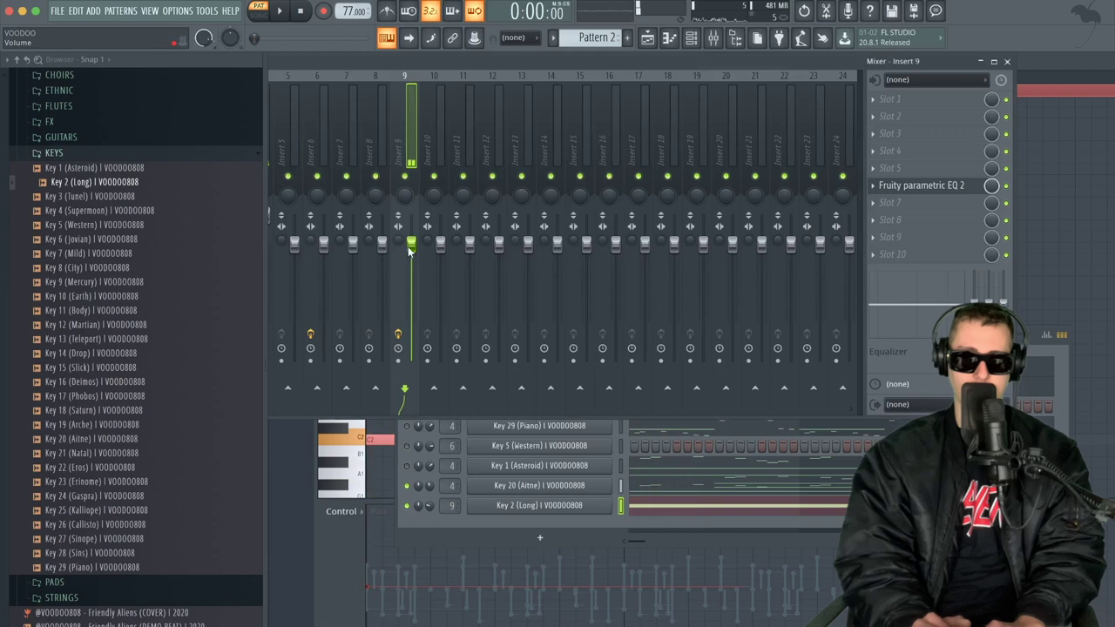
click(937, 225)
click(937, 226)
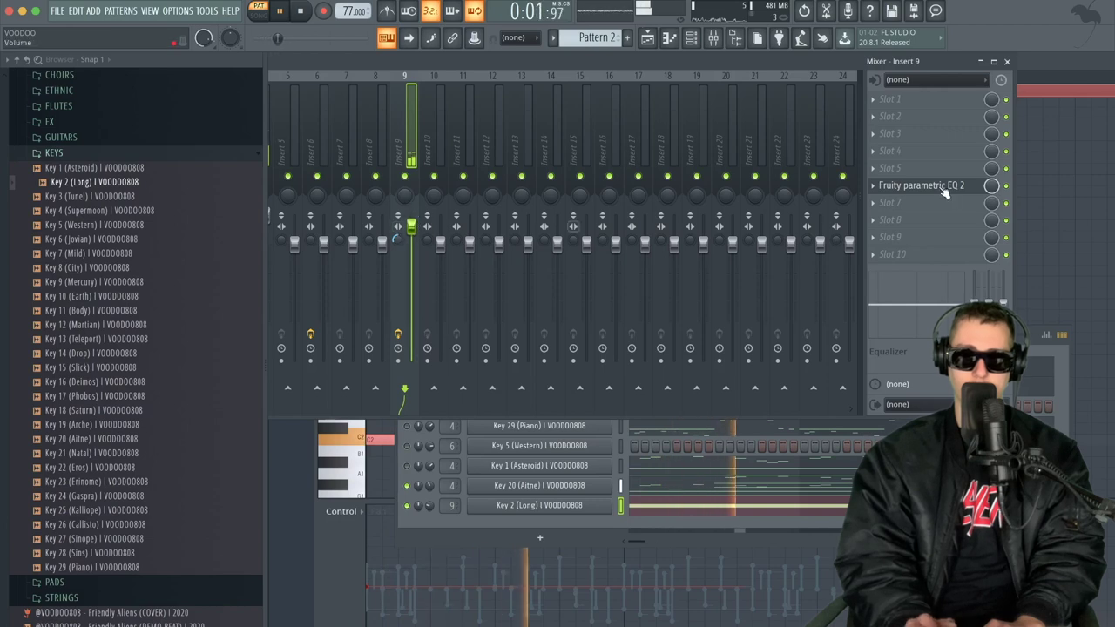
click(937, 224)
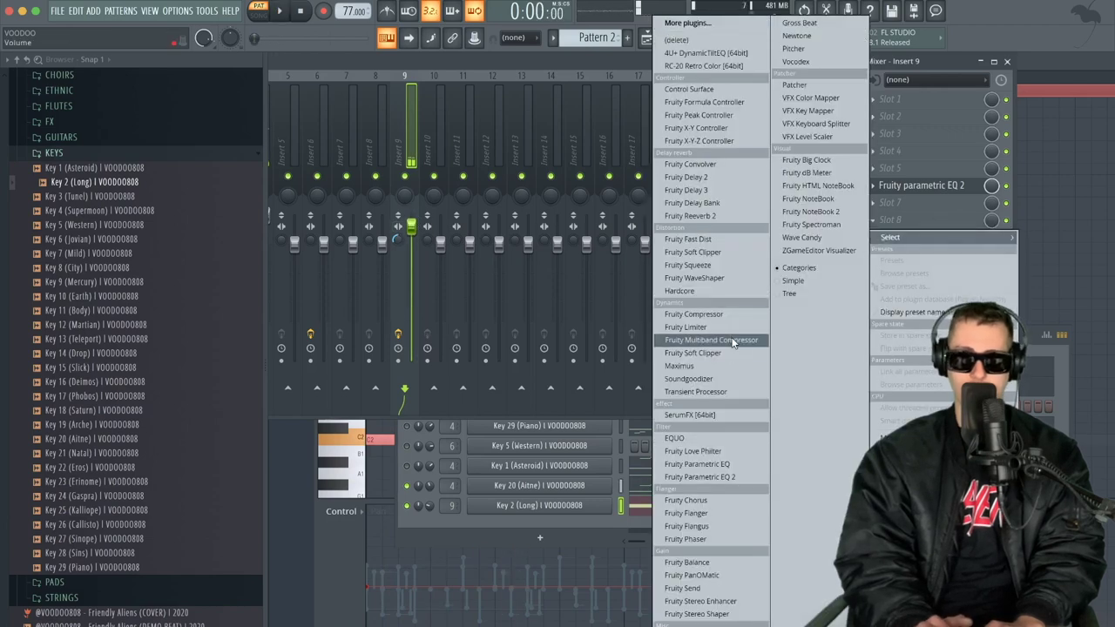
click(724, 312)
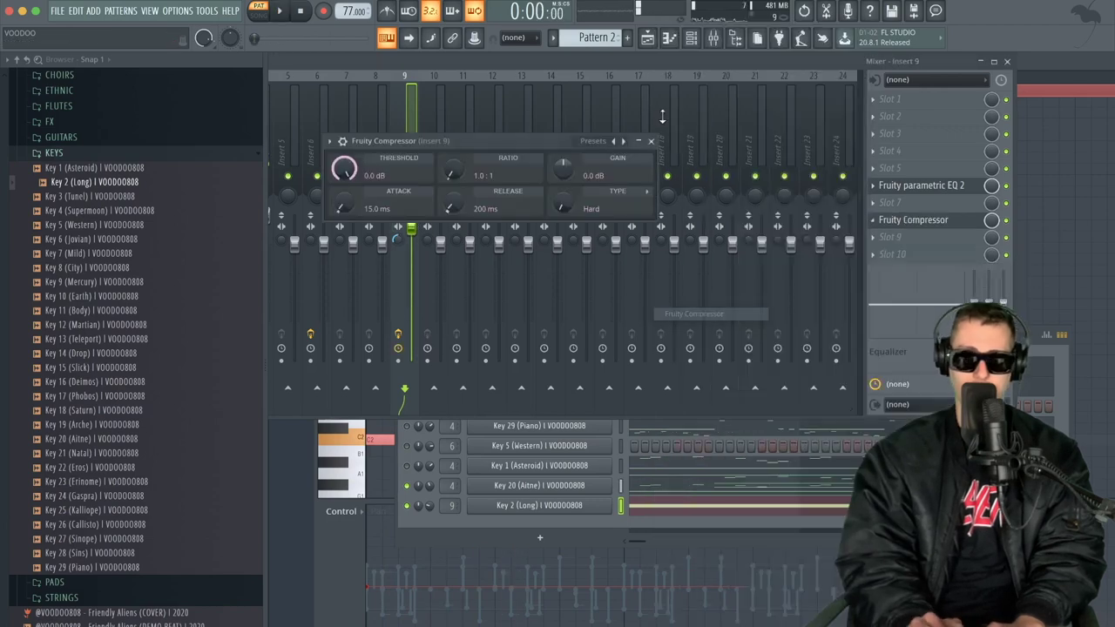
click(623, 142)
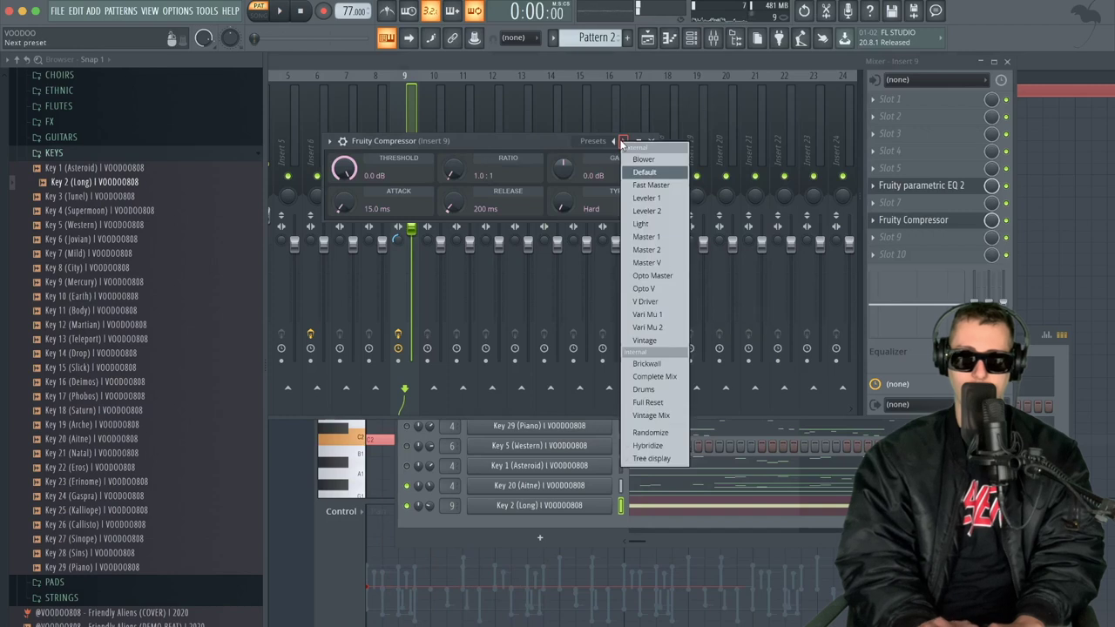
click(663, 314)
click(694, 64)
key(space)
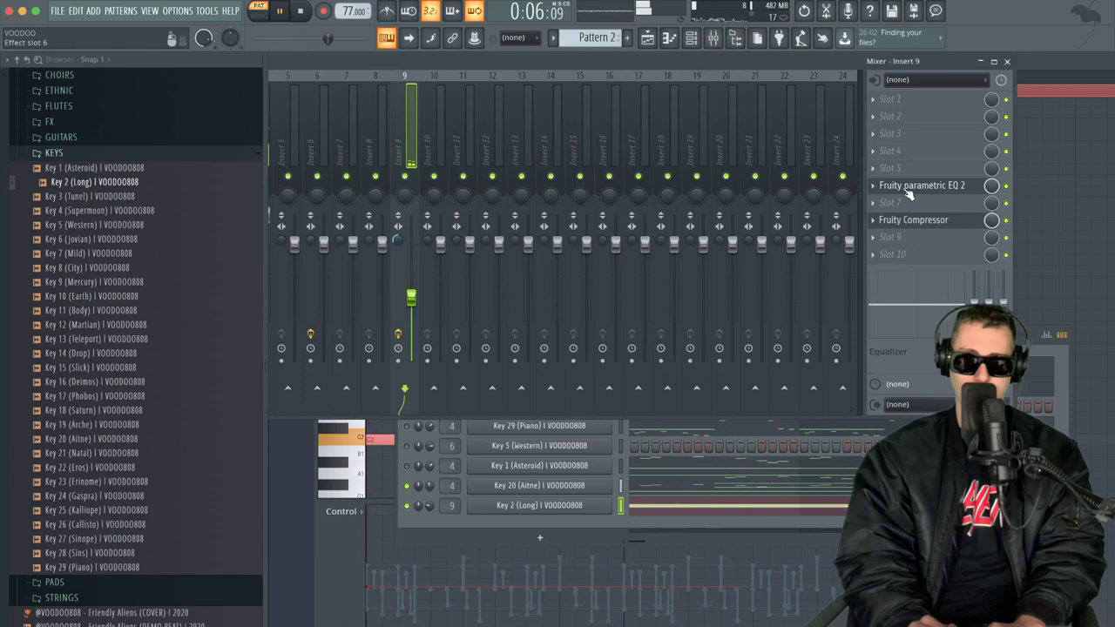
- Set the timeline selection in Key 2 (Long)'s piano roll to the first two bars
key(F7)
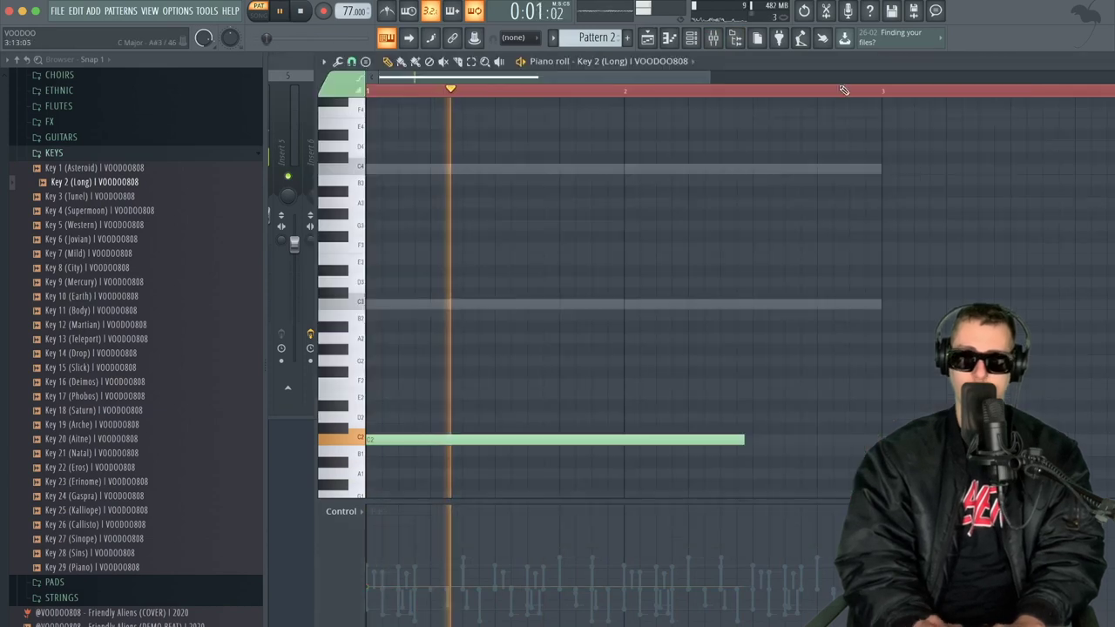
drag(813, 96, 823, 96)
drag(951, 92, 759, 117)
- Review the sampler and miscellaneous channel settings of Key 2 (Long), including its loop and Cut self options
click(691, 37)
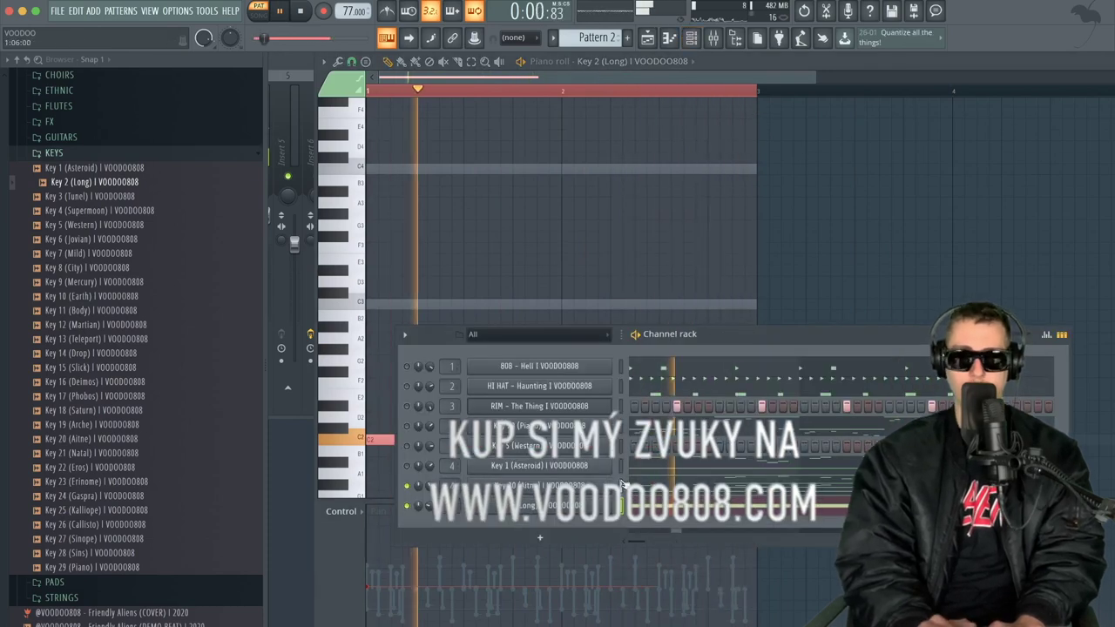
click(550, 505)
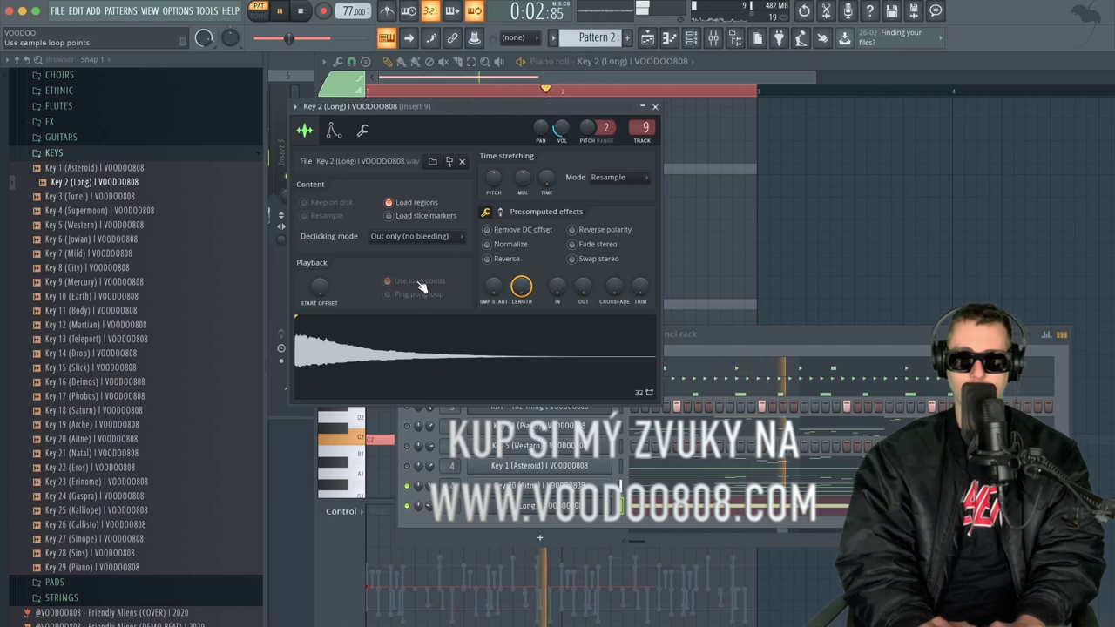
click(363, 129)
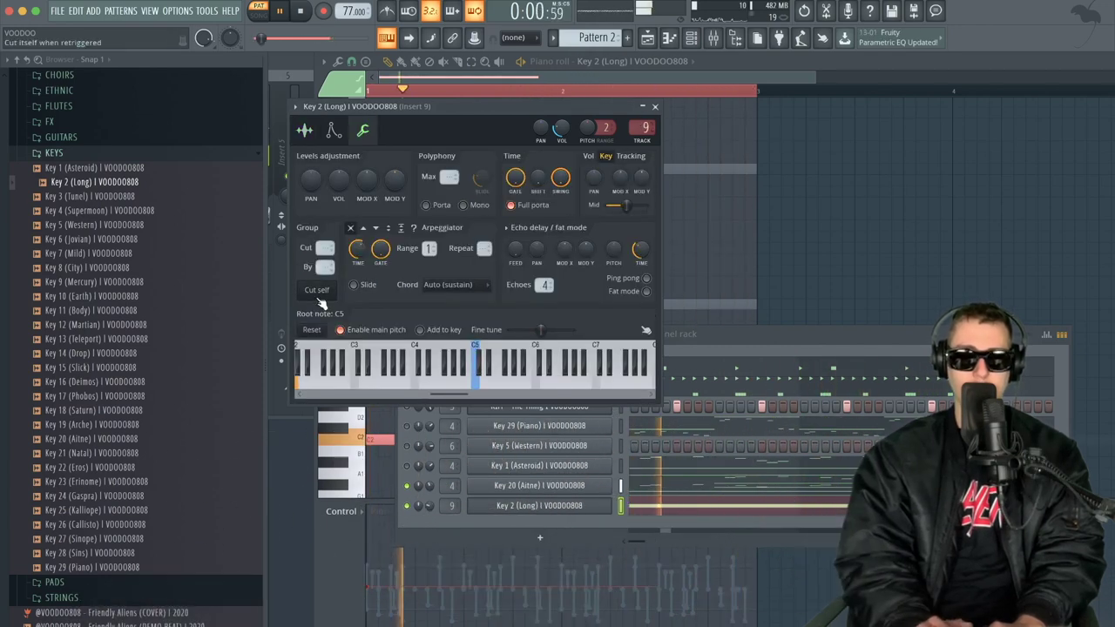
click(656, 106)
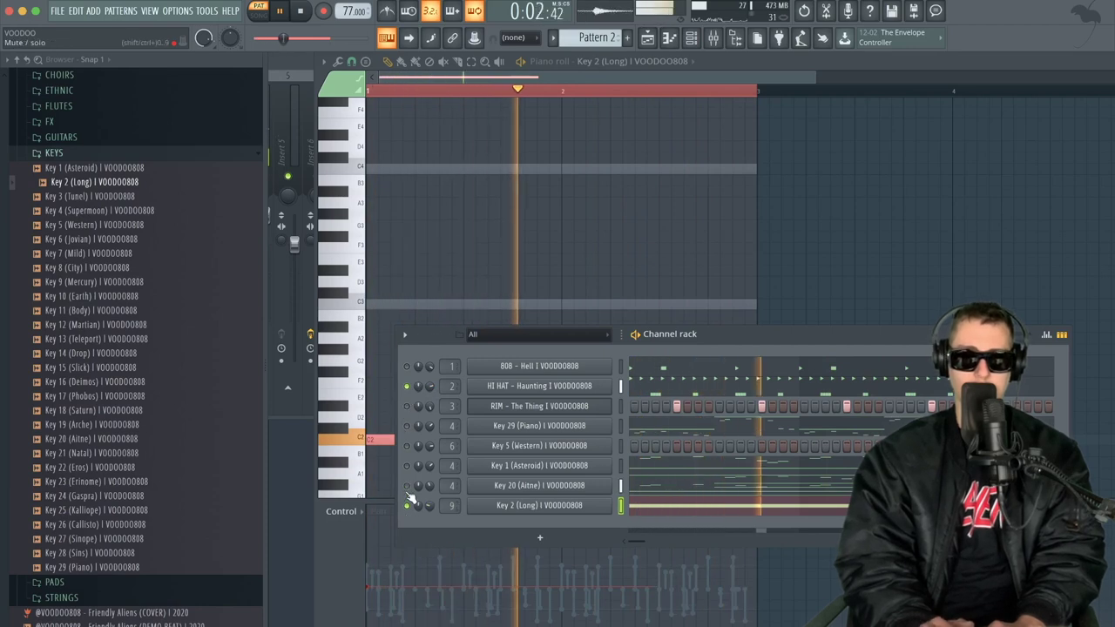
- Clone the Key 20 (Aitne) channel and load the Key 14 (Drop) sample from the KEYS folder into the clone
right_click(609, 484)
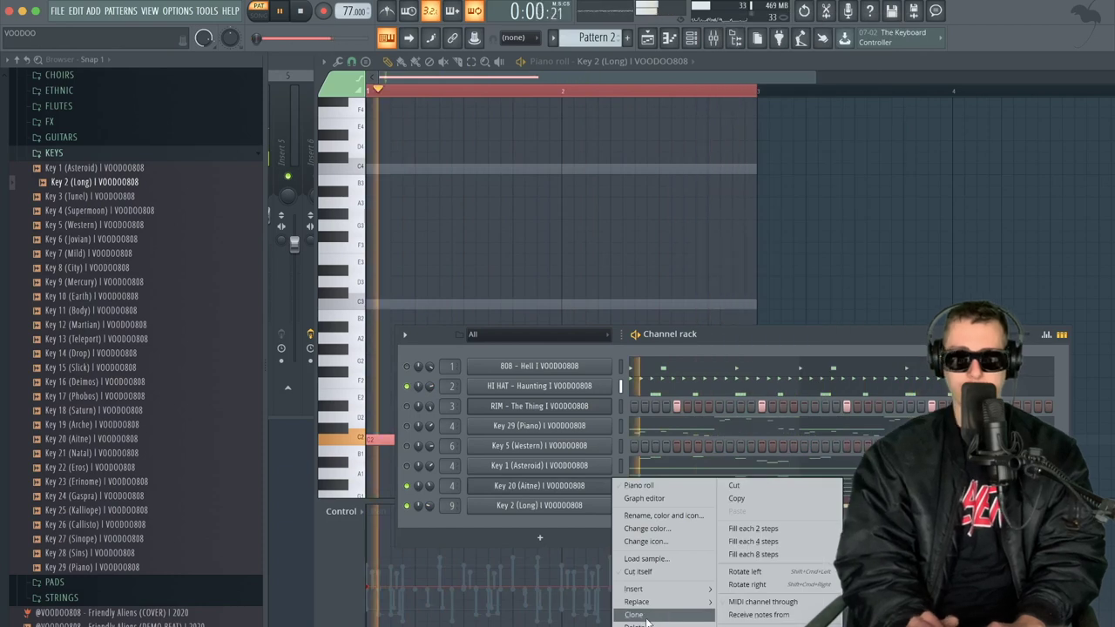
click(660, 615)
key(space)
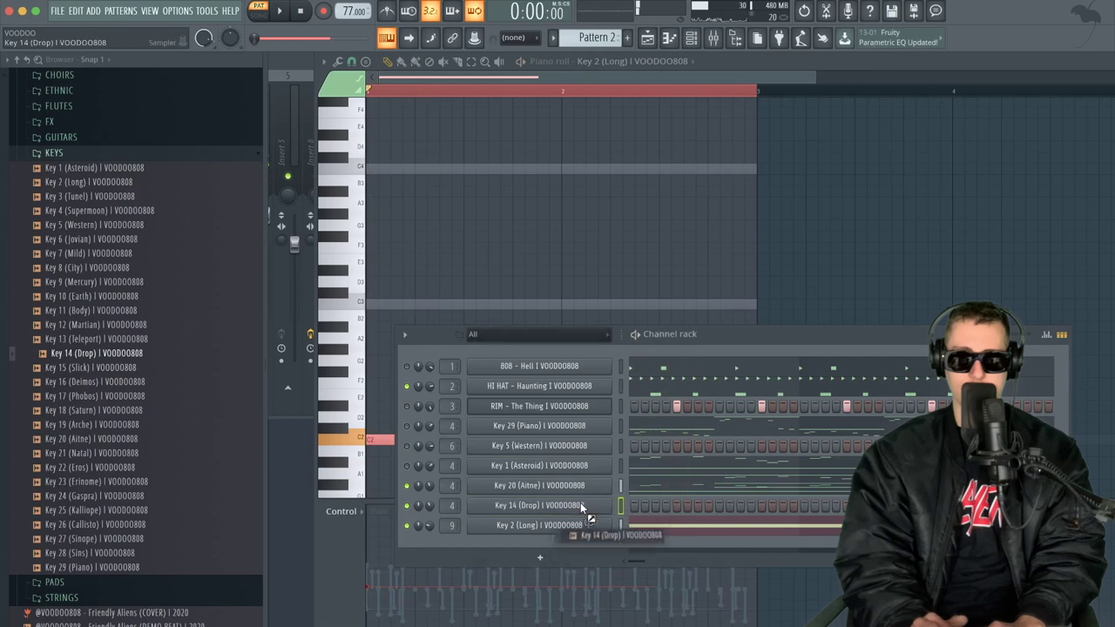
- Copy the Key 20 (Aitne) notes into Key 14 (Drop) and audition the pattern with Key 2 (Long) muted
click(630, 483)
click(693, 38)
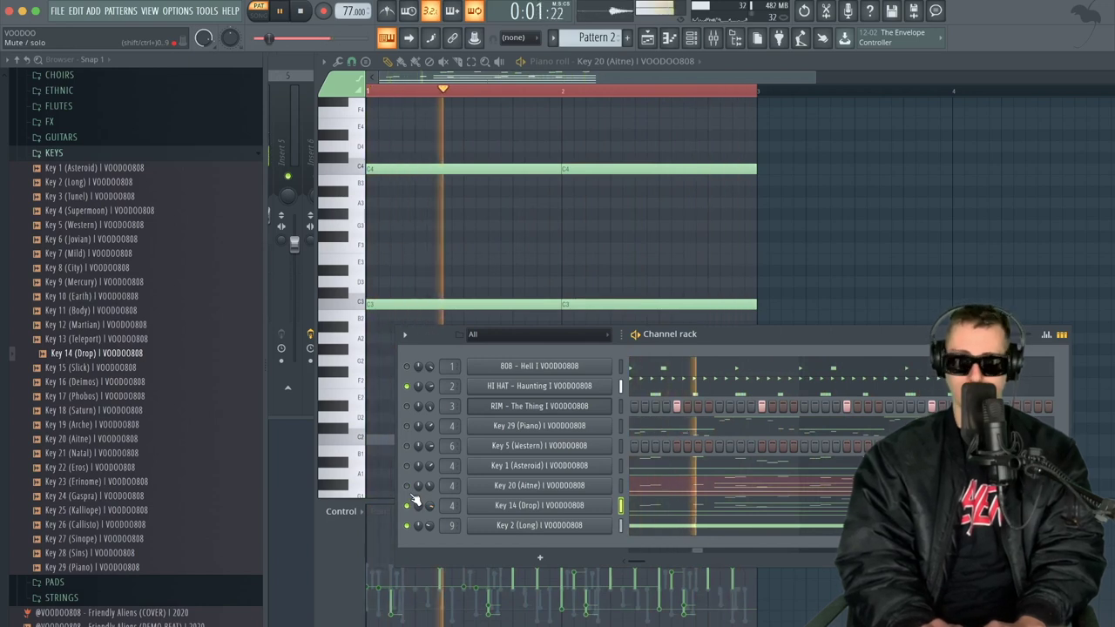
click(406, 525)
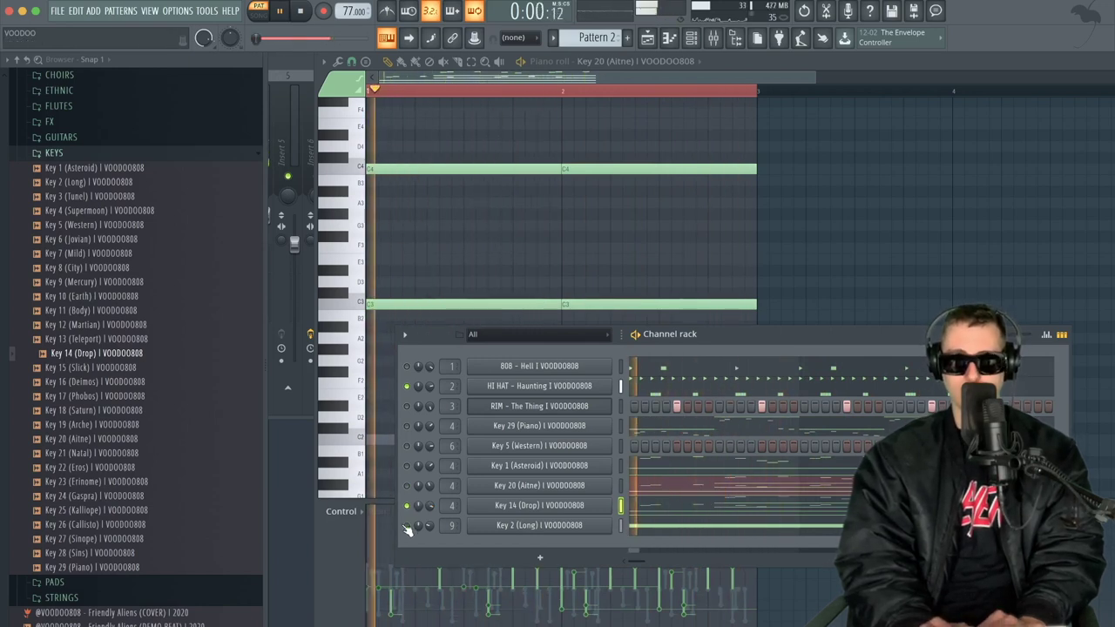
- Add a fade-out to the Key 2 (Long) sample with the OUT control so that its tail ends sooner
click(539, 526)
click(304, 130)
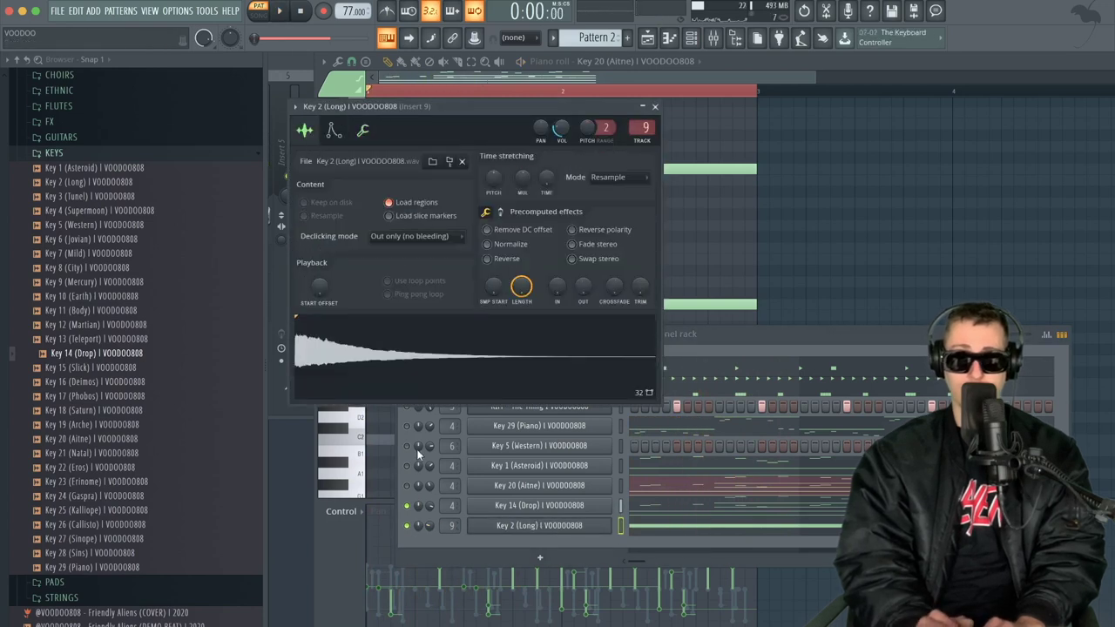
drag(582, 286, 583, 272)
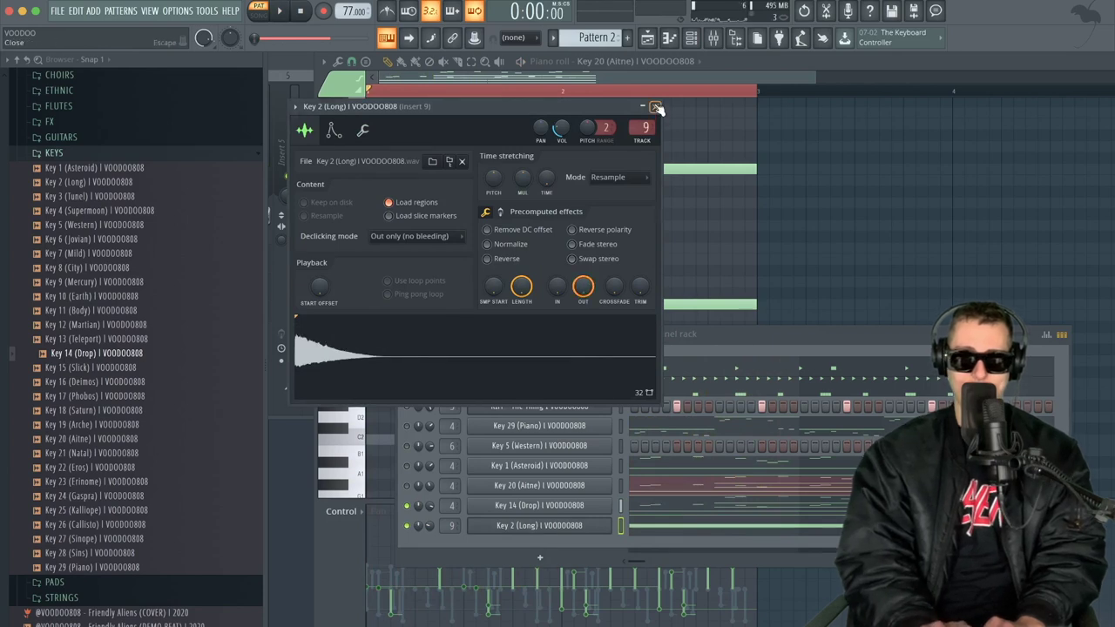
click(656, 106)
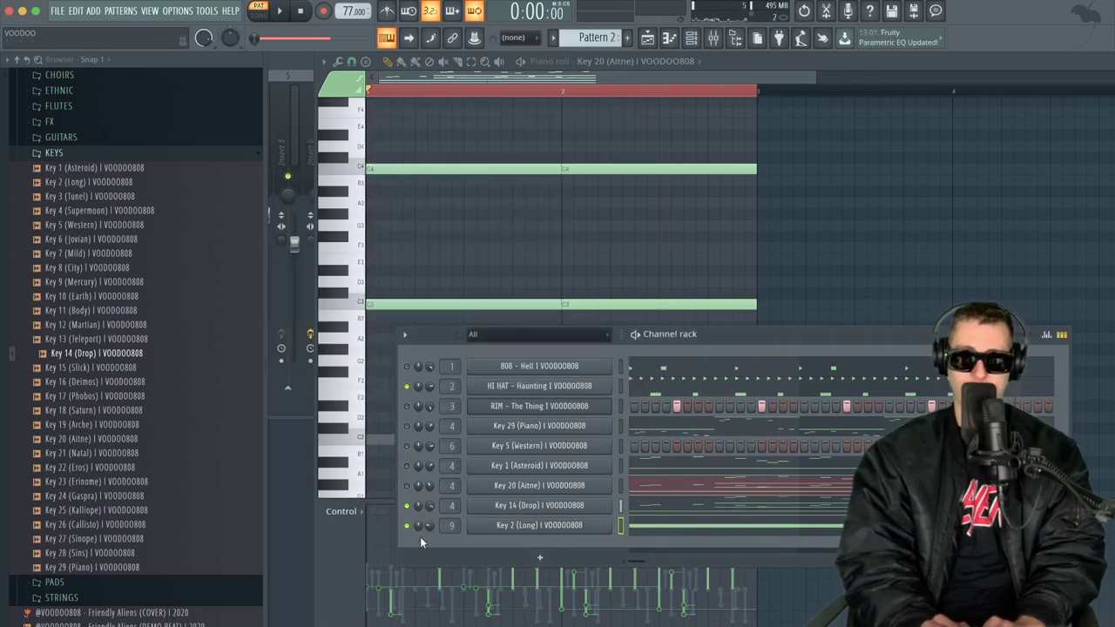
- Lower Key 2 (Long)'s channel volume to about 37% and unmute every channel except Key 20 (Aitne)
key(space)
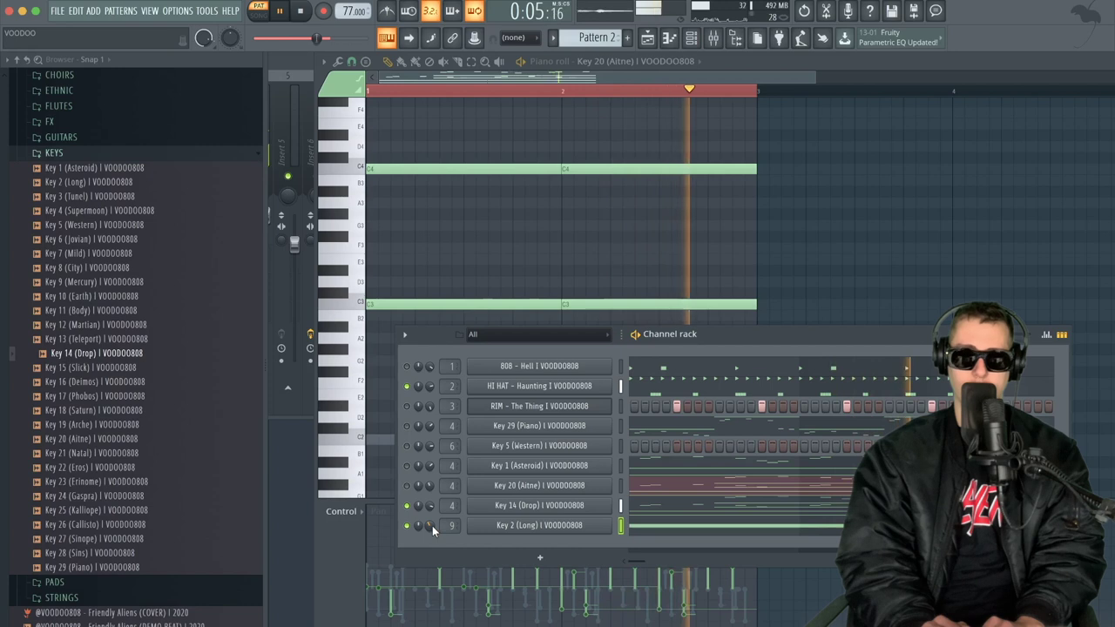
drag(432, 525, 432, 544)
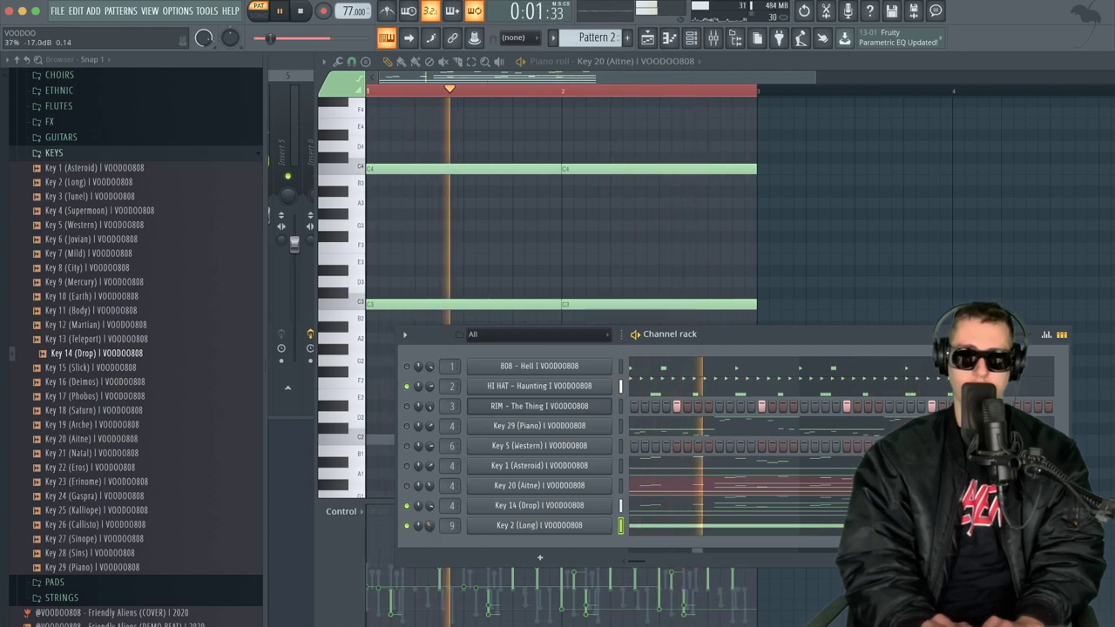
click(408, 485)
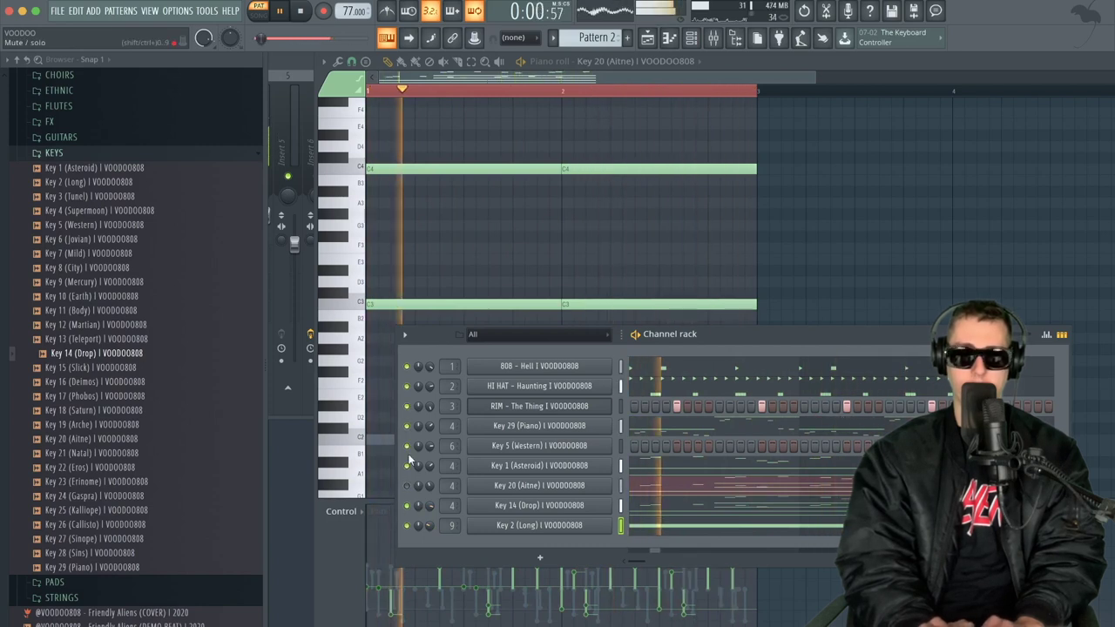
- Cut the notes from the Key 20 (Aitne), Key 1 (Asteroid) and Key 29 (Piano) channels in Pattern 2
click(623, 488)
key(super+x)
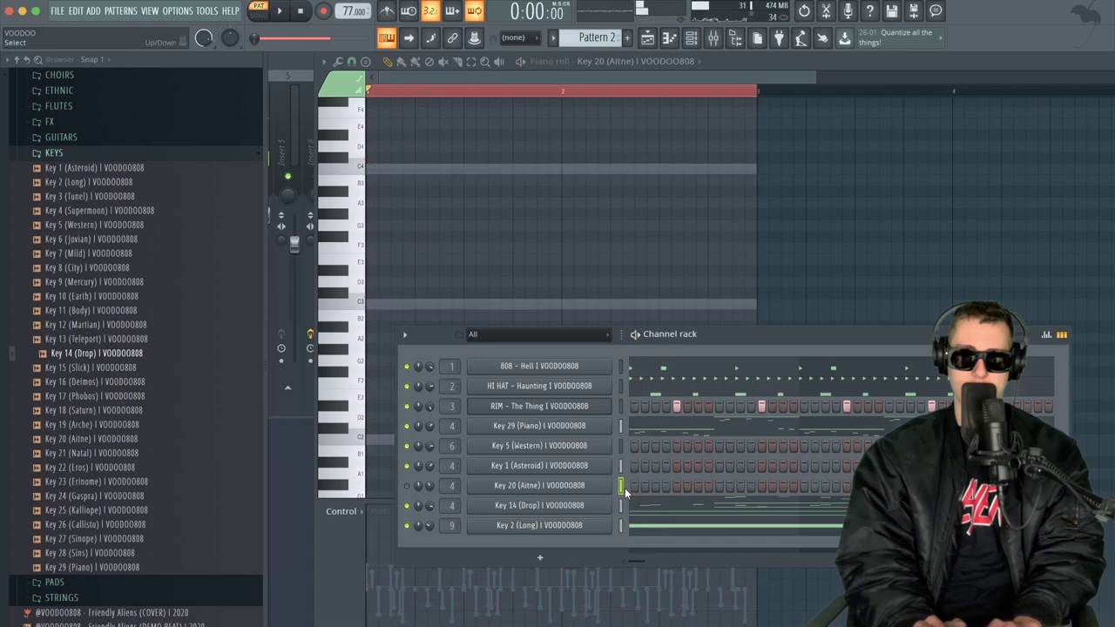
click(623, 427)
key(super+x)
key(space)
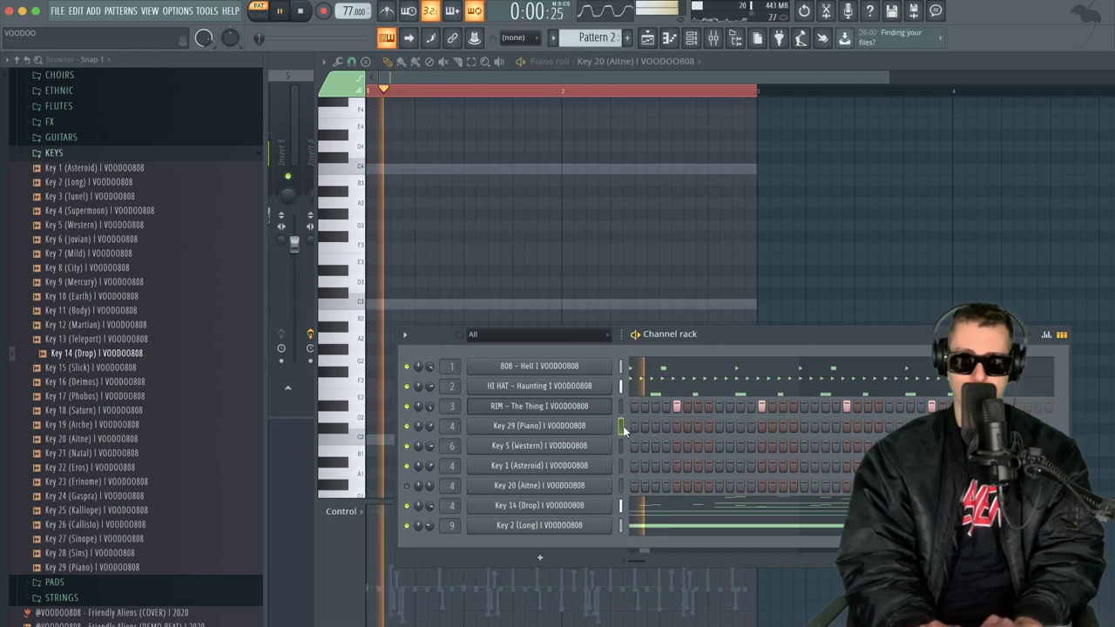
key(space)
- Open the 808 - Hell notes in the piano roll, select them all, and audition them with the melody
click(634, 367)
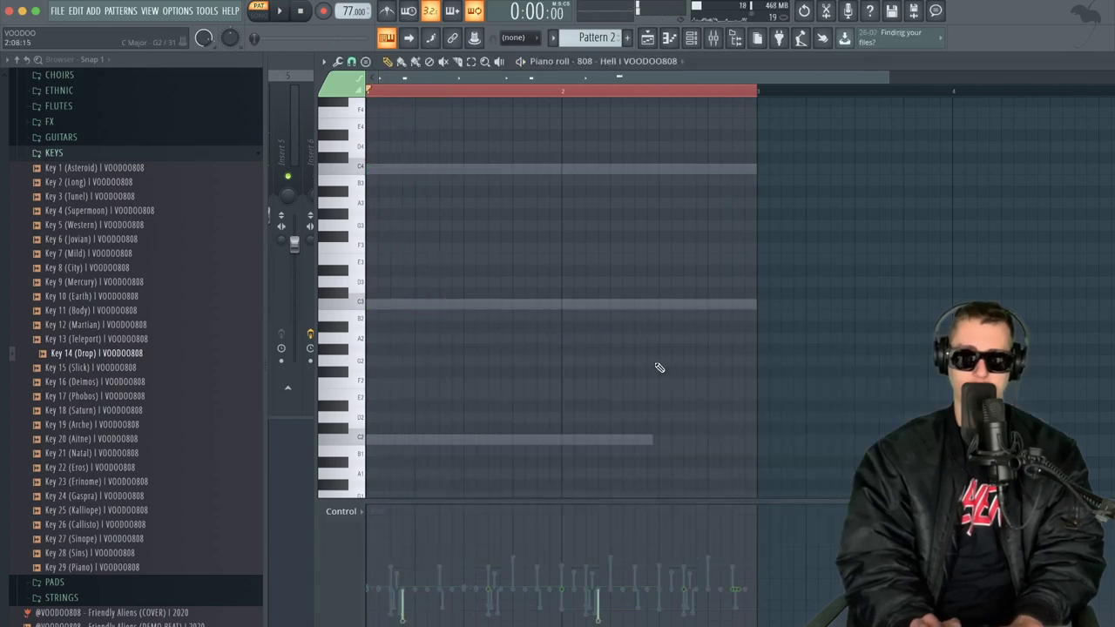
scroll(659, 367, up, 3)
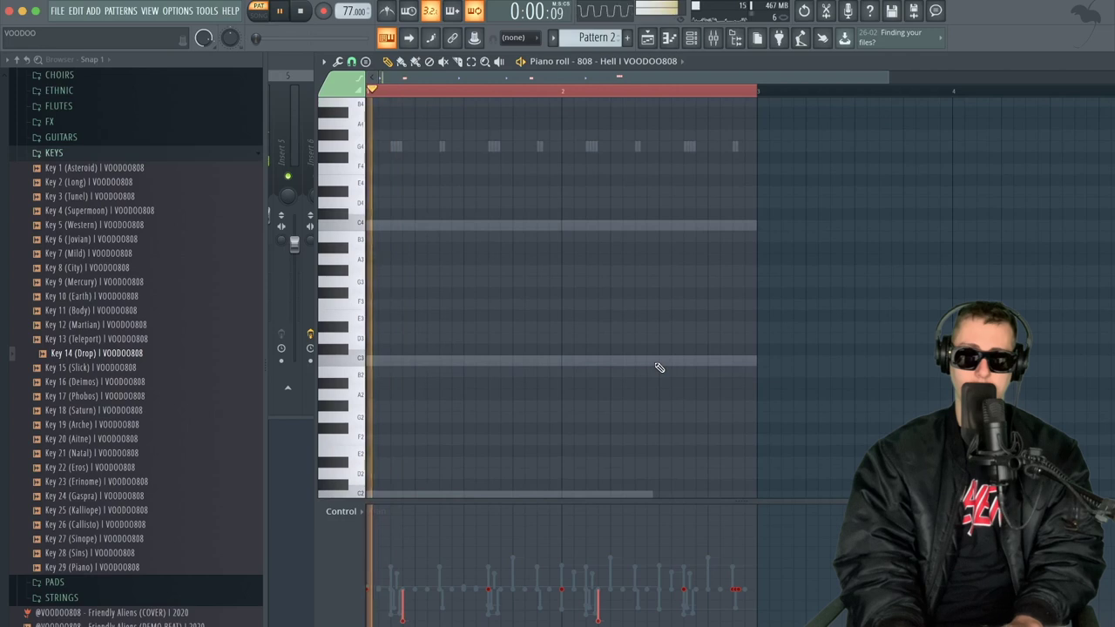
scroll(649, 357, down, 3)
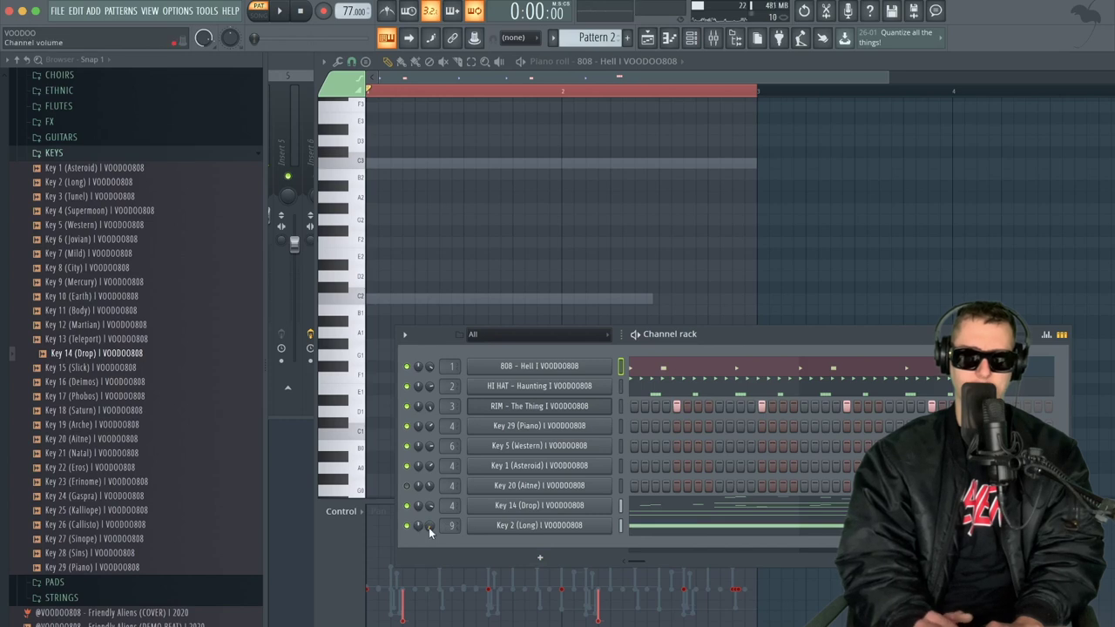
key(space)
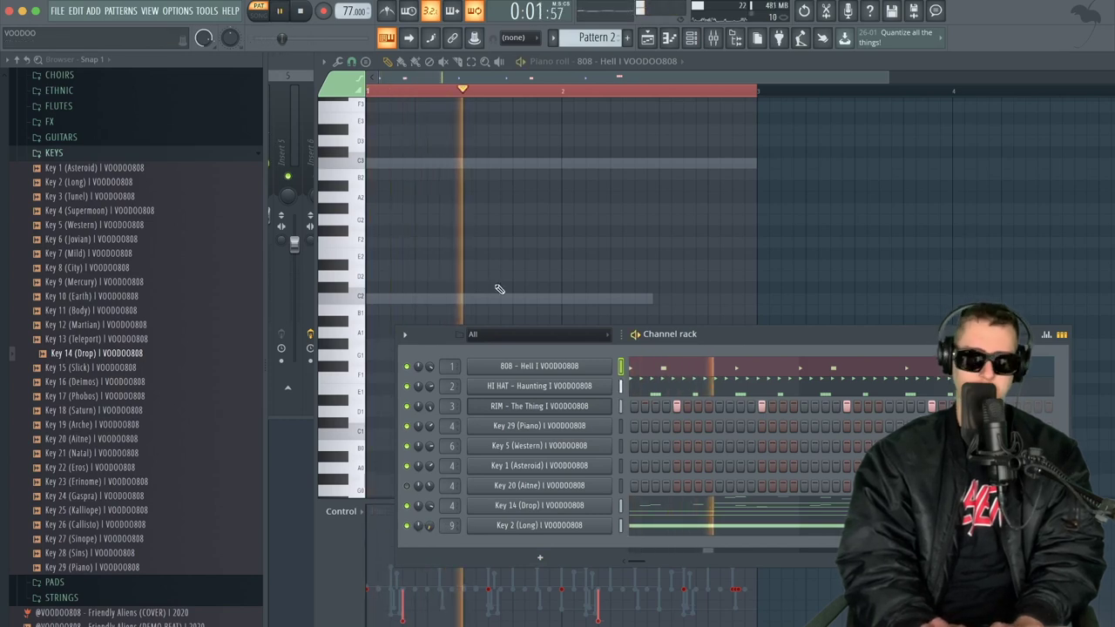
key(F6)
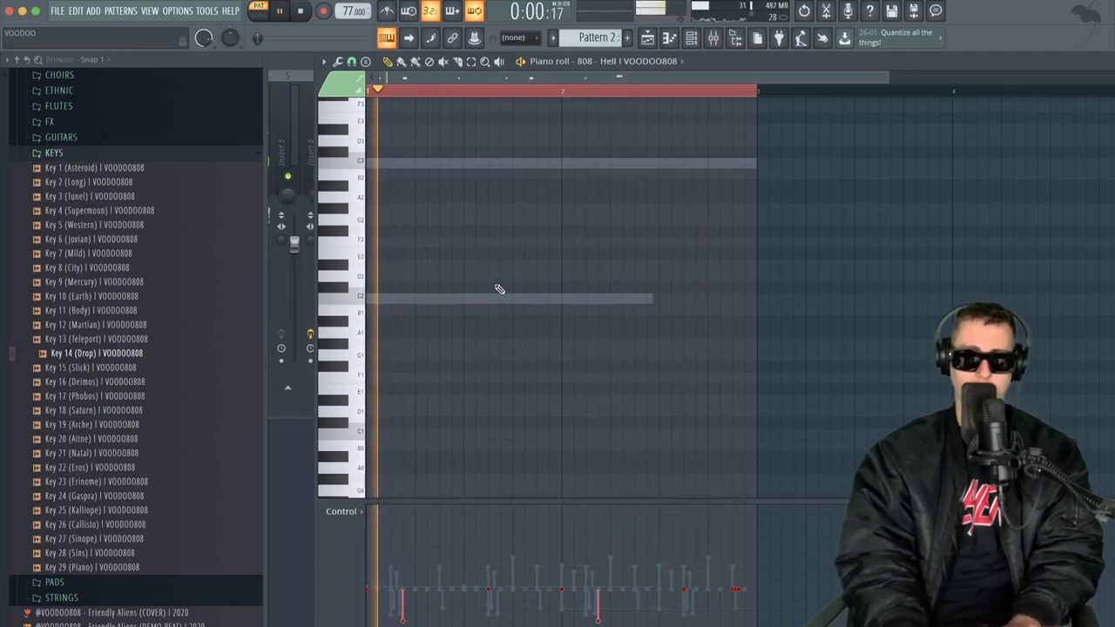
- Transpose all the 808 - Hell notes down two octaves, bringing the main row to C6
key(space)
scroll(499, 289, up, 8)
scroll(551, 176, up, 6)
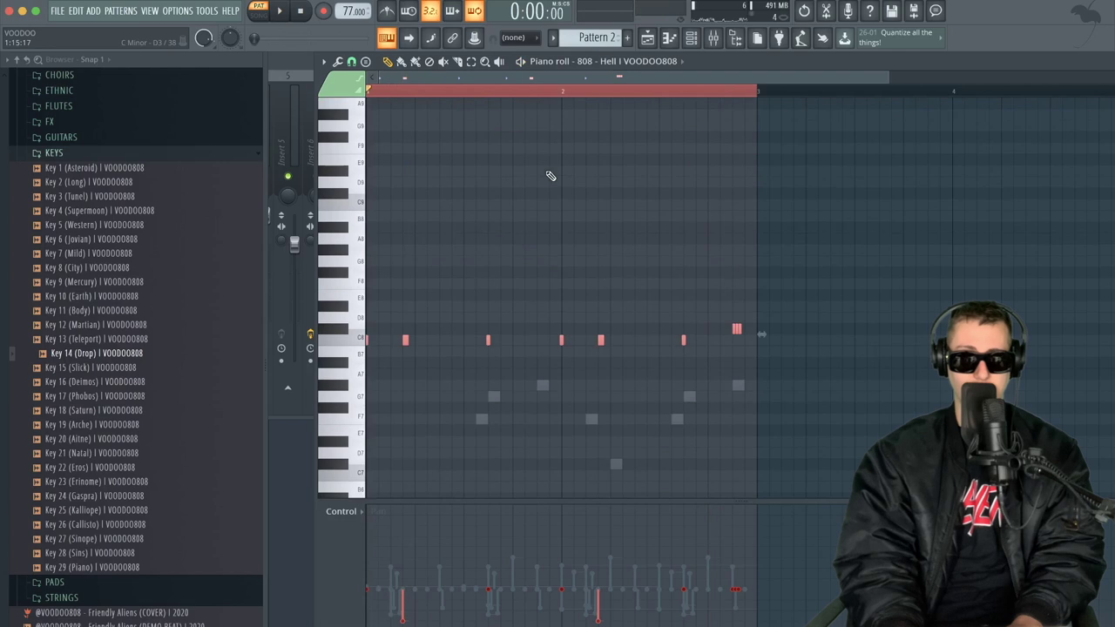
key(space)
key(ctrl+Down)
key(ctrl+Down)
key(space)
key(space)
key(space)
scroll(619, 281, down, 4)
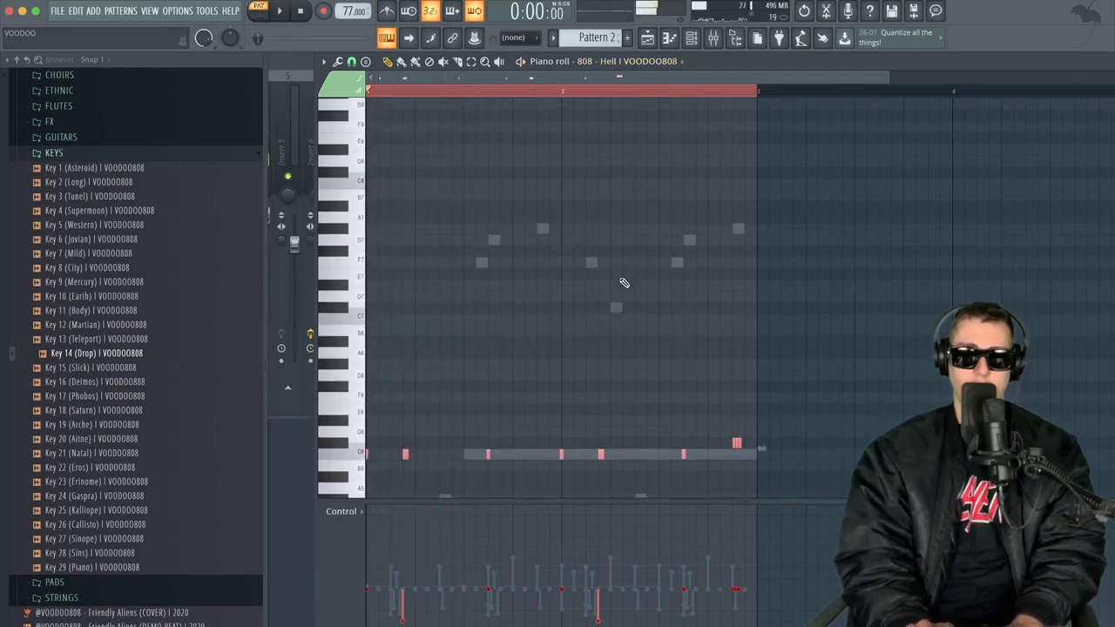
- Transpose the 808 - Hell notes after the first two down an octave, with the main row on C5
scroll(564, 248, down, 4)
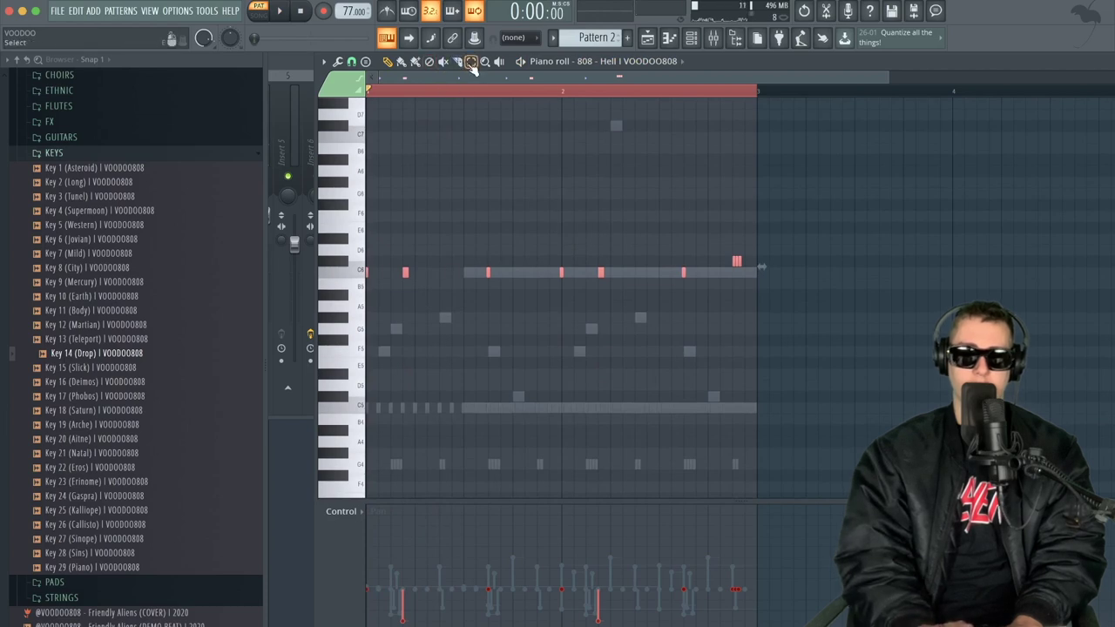
key(space)
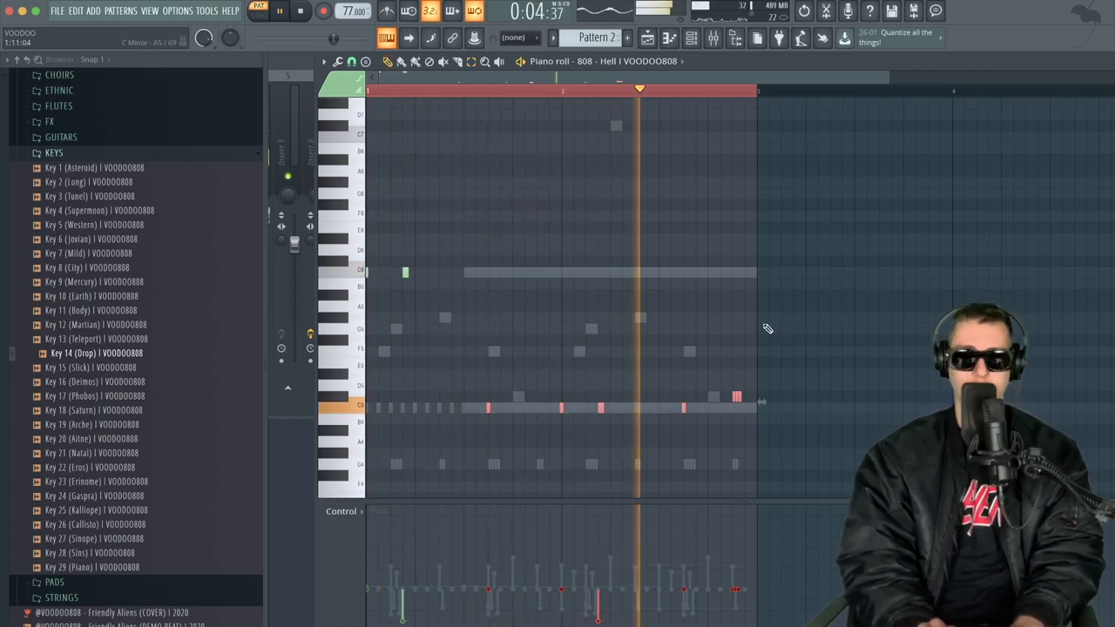
click(719, 306)
right_click(721, 307)
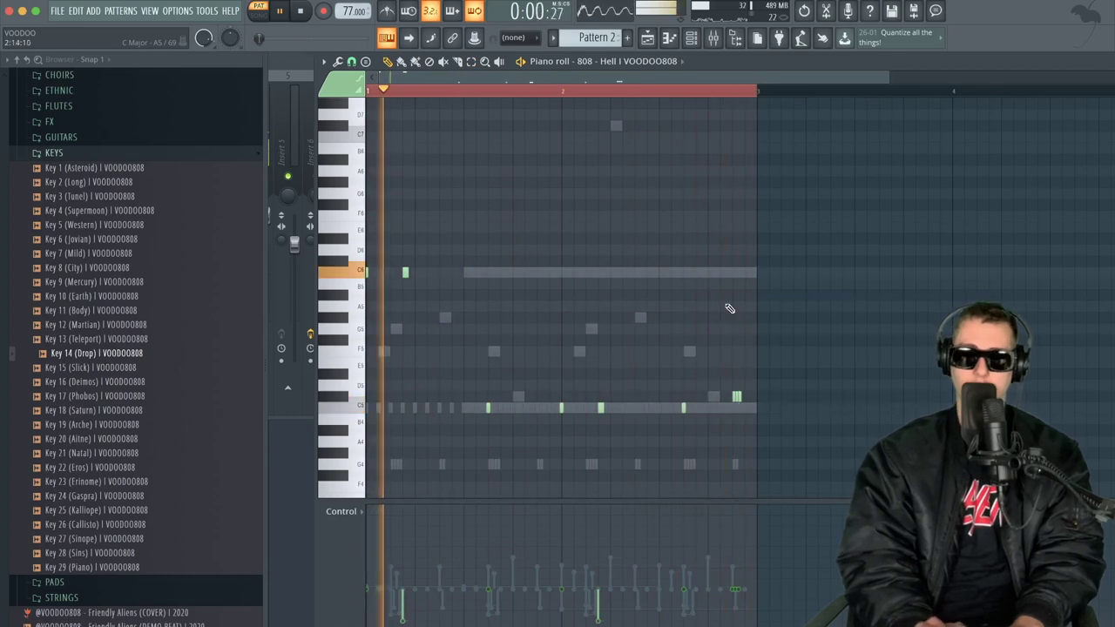
- Select the first two 808 - Hell notes on C6 and transpose them down an octave to C5
click(403, 270)
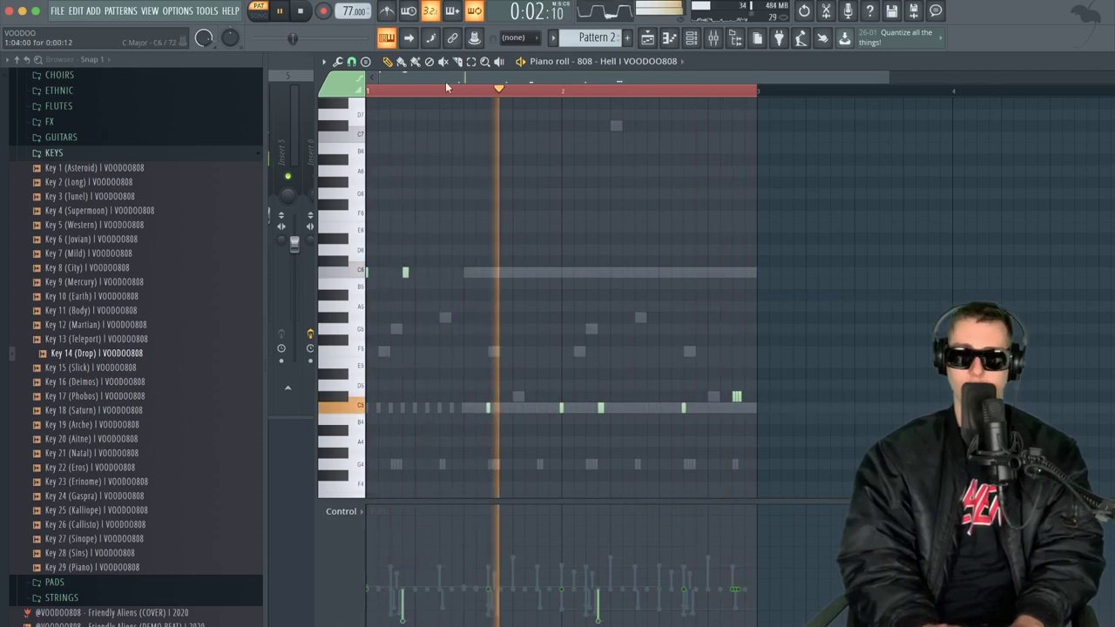
drag(468, 145, 268, 326)
key(super+Down)
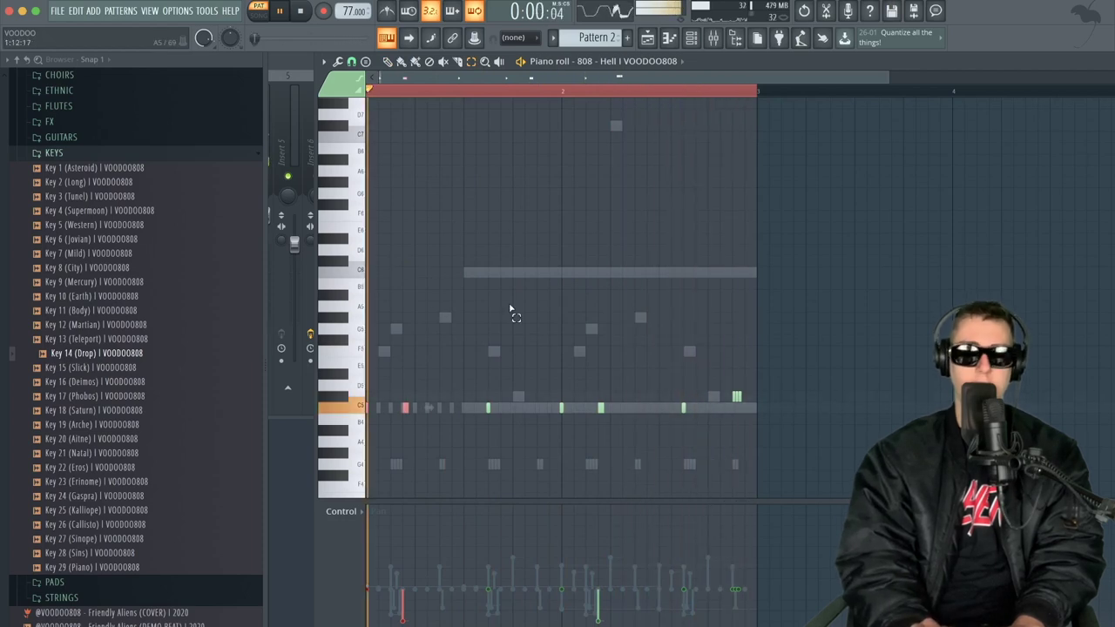
- Re-centre the panning of the early 808 - Hell note, switch the note control lane back to velocity, and audition the pattern
key(space)
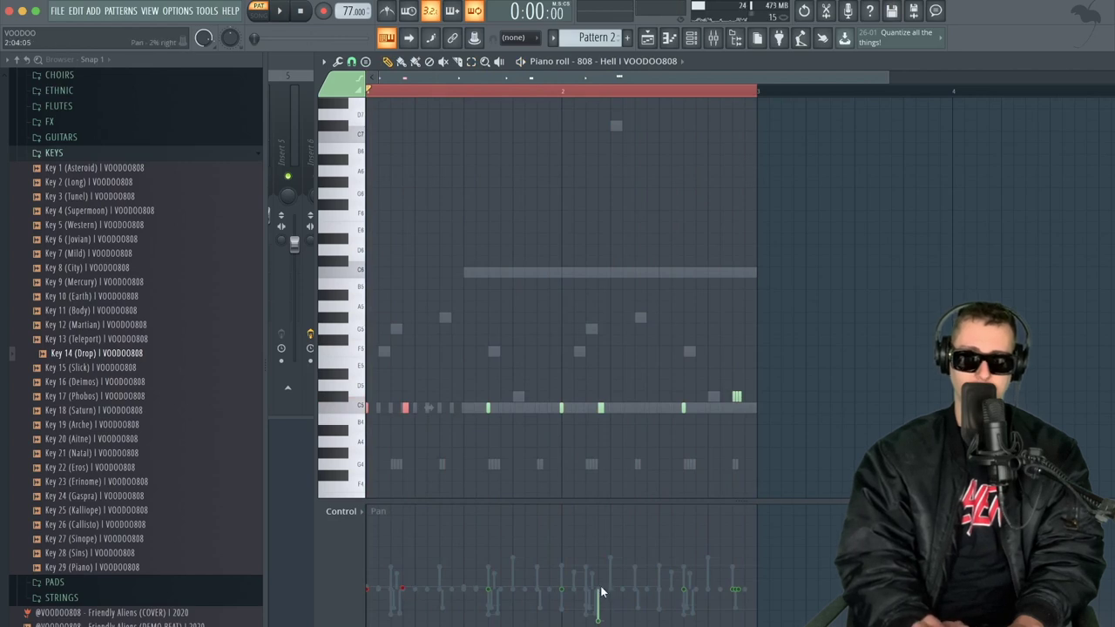
right_click(341, 557)
click(382, 572)
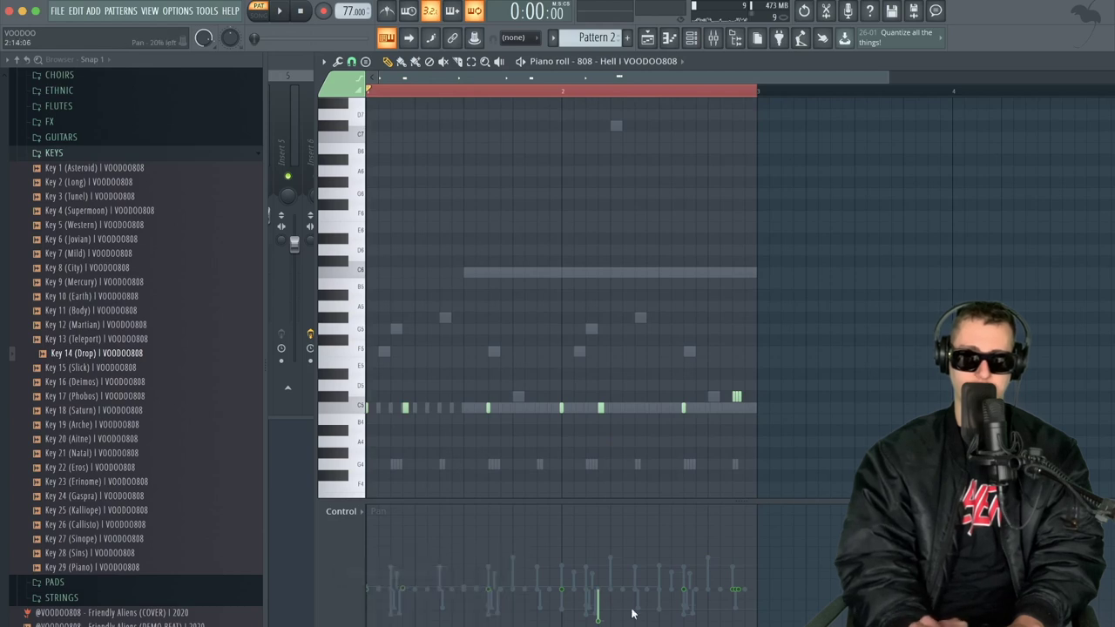
right_click(343, 583)
click(389, 613)
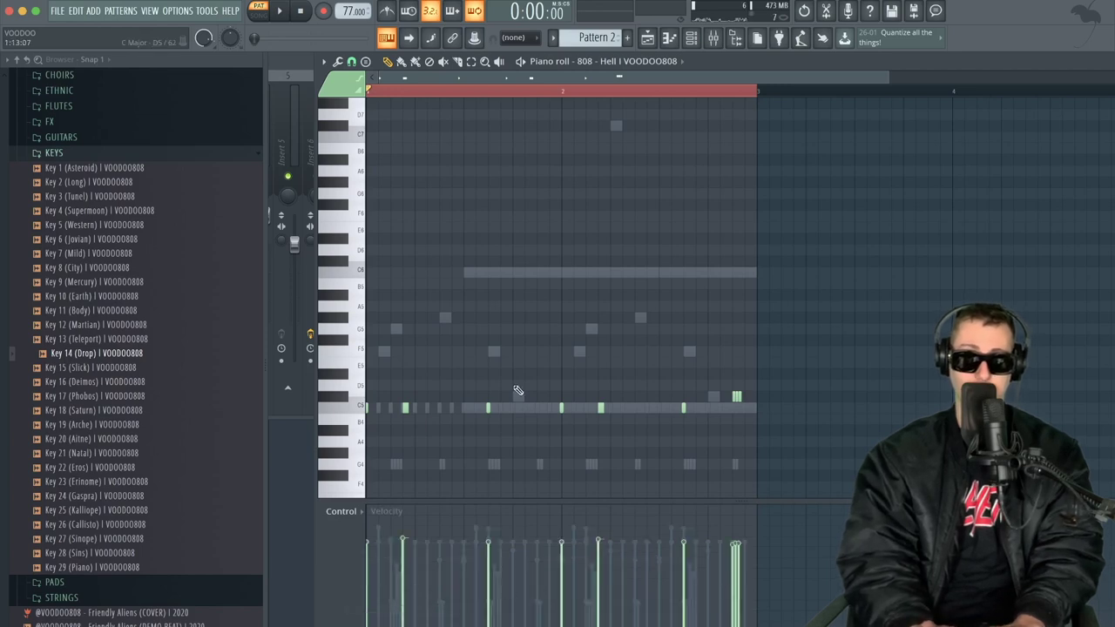
key(space)
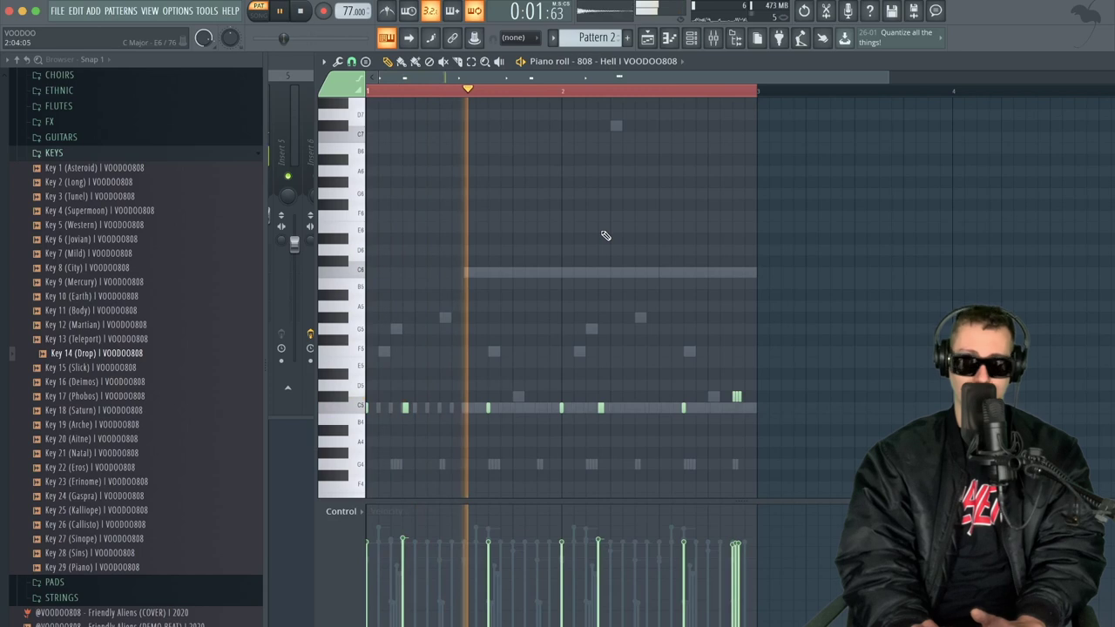
- Replace the Key 20 (Aitne) channel's sample with Key 14 (Drop) from the KEYS folder
click(696, 39)
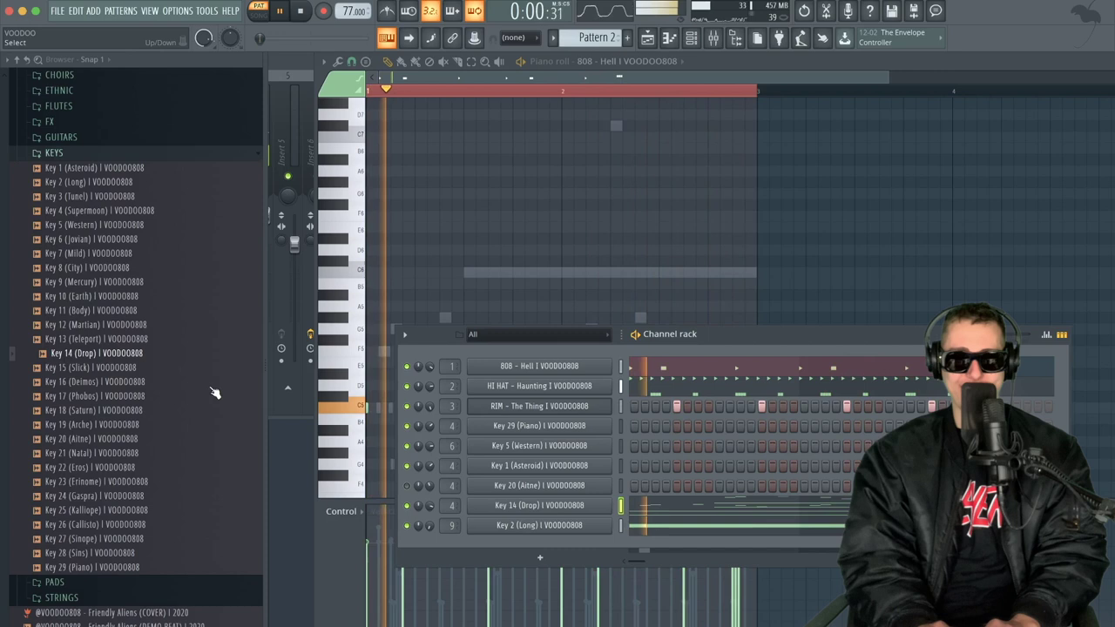
drag(131, 354, 540, 485)
key(space)
- Audition Key 24 (Gaspra) and samples from the ETHNIC folder, and replace the Key 2 (Long) channel's sample with Ethnic 3 (Strum)
click(174, 482)
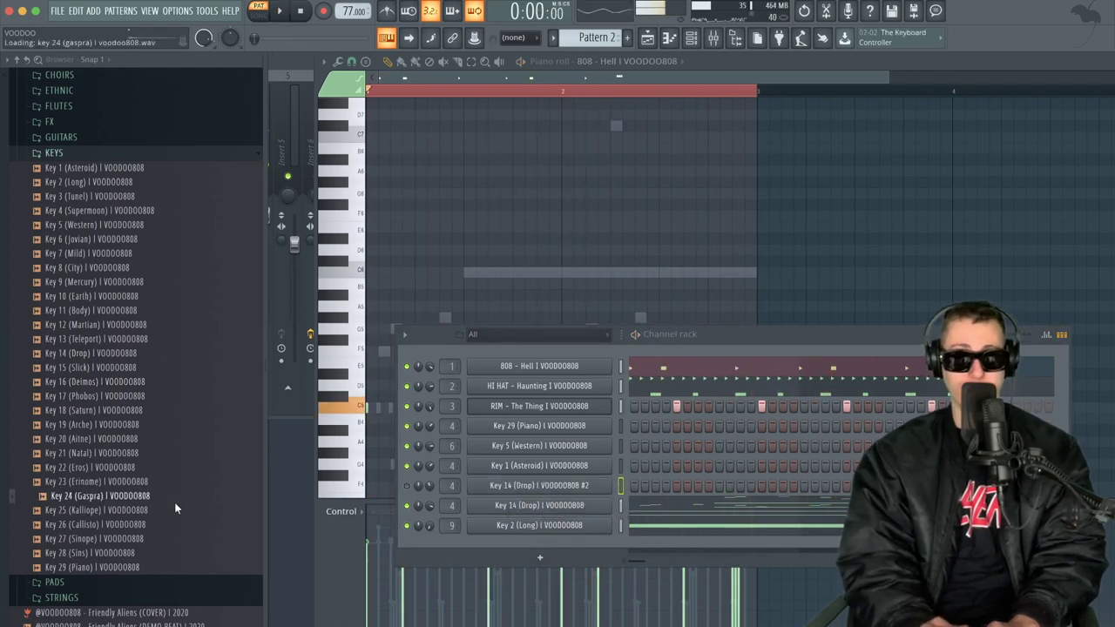
click(101, 91)
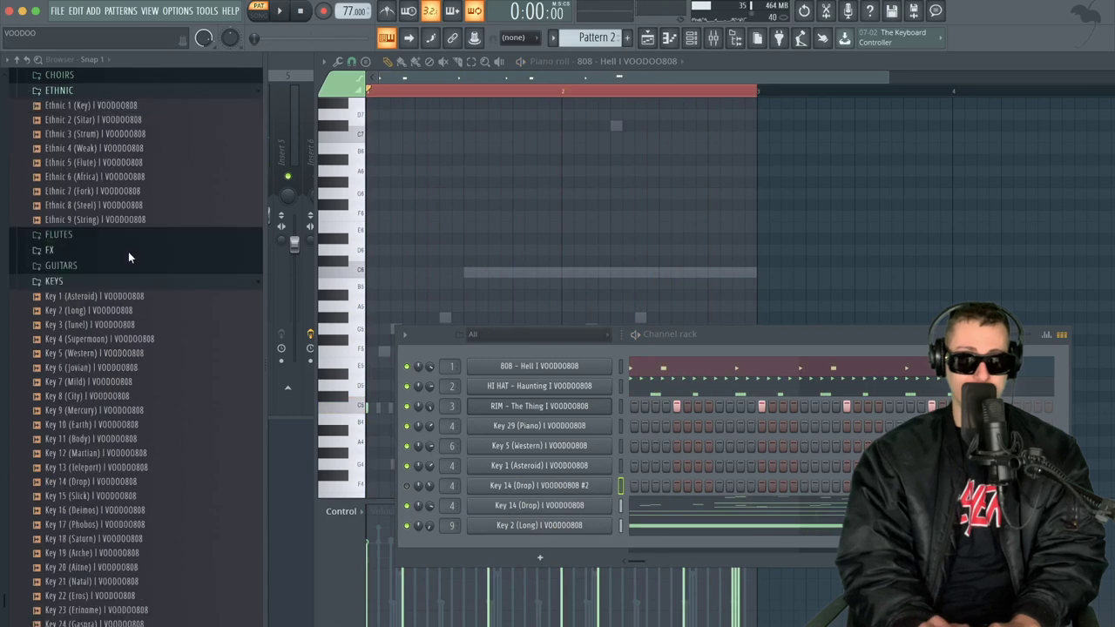
click(128, 252)
click(102, 96)
click(115, 113)
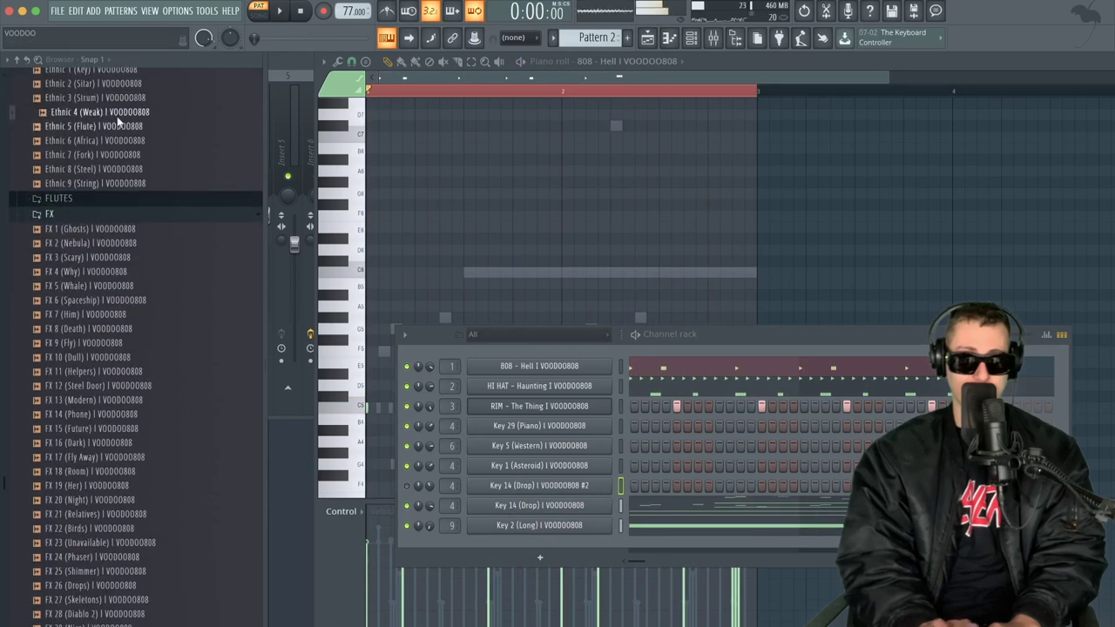
drag(117, 101, 613, 533)
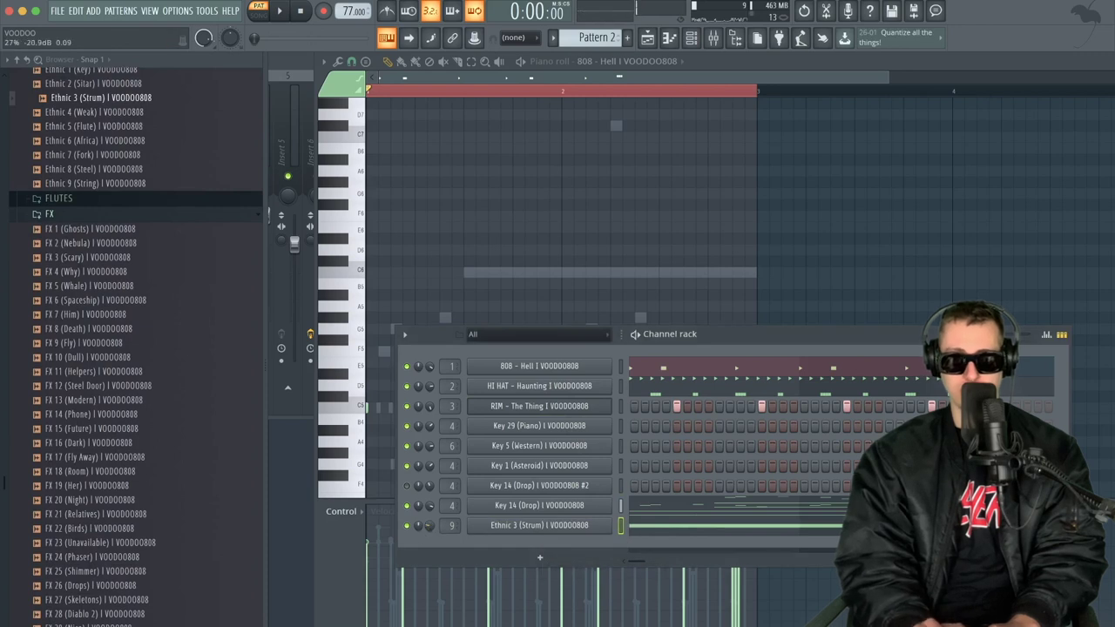
key(space)
key(space)
- Transpose the long Ethnic 3 (Strum) note down two octaves in the piano roll and audition it
click(675, 527)
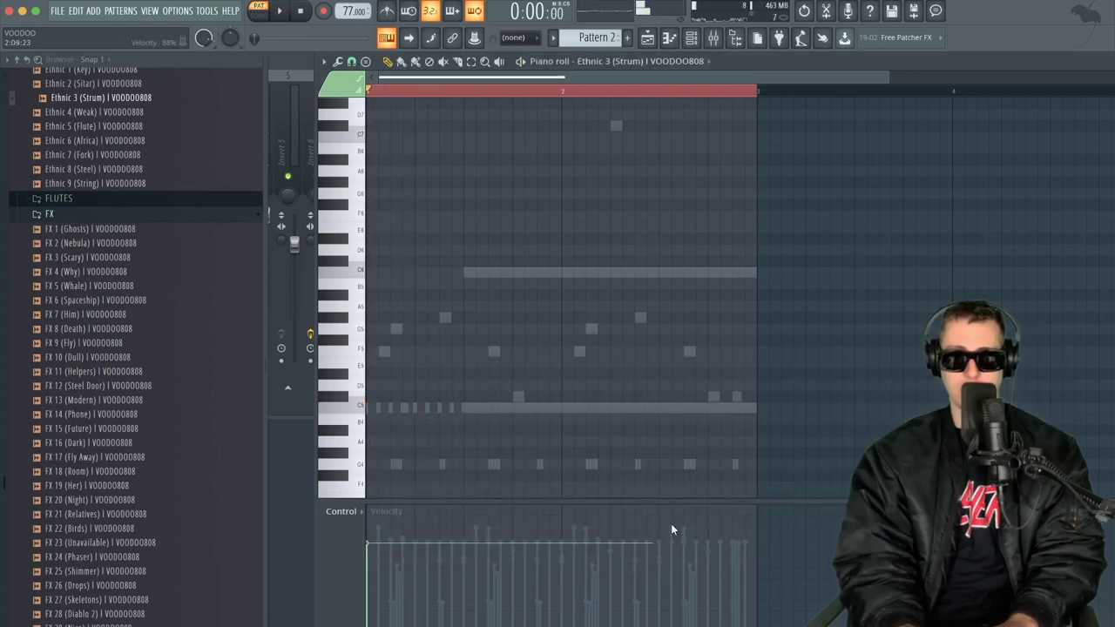
key(space)
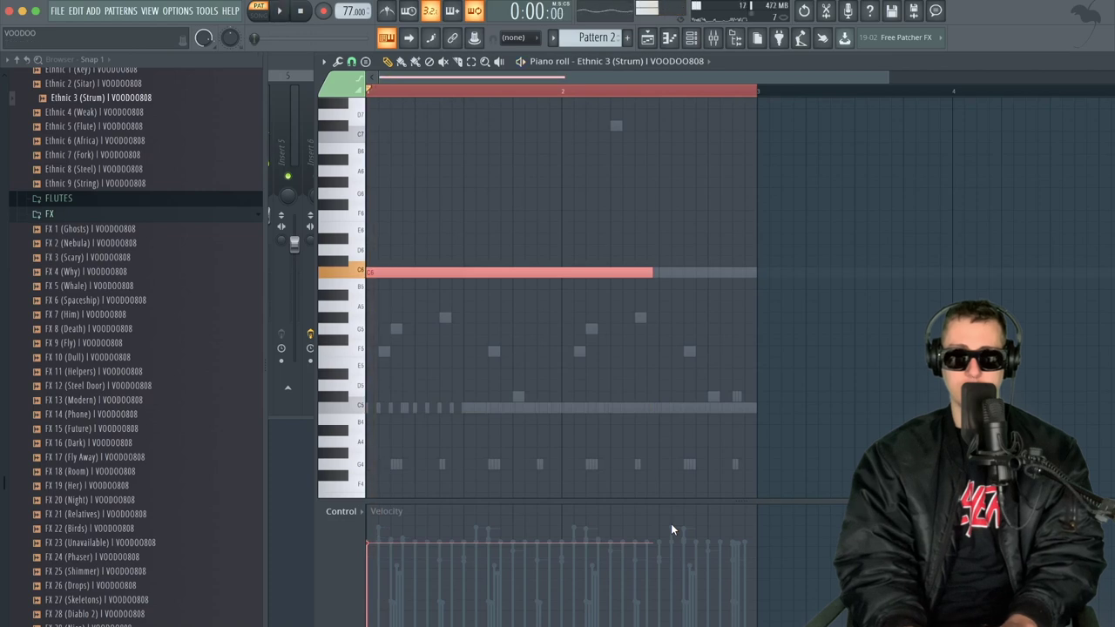
key(ctrl+Down)
key(ctrl+Down)
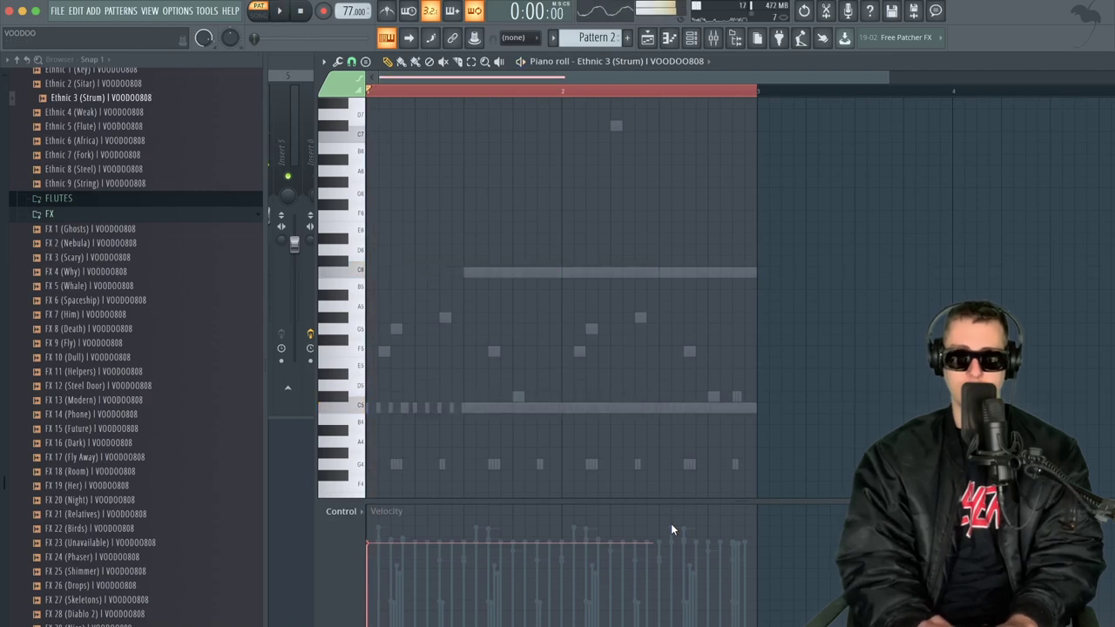
key(space)
- Adjust the Ethnic 3 (Strum) channel's volume in the channel rack while auditioning the pattern
click(714, 36)
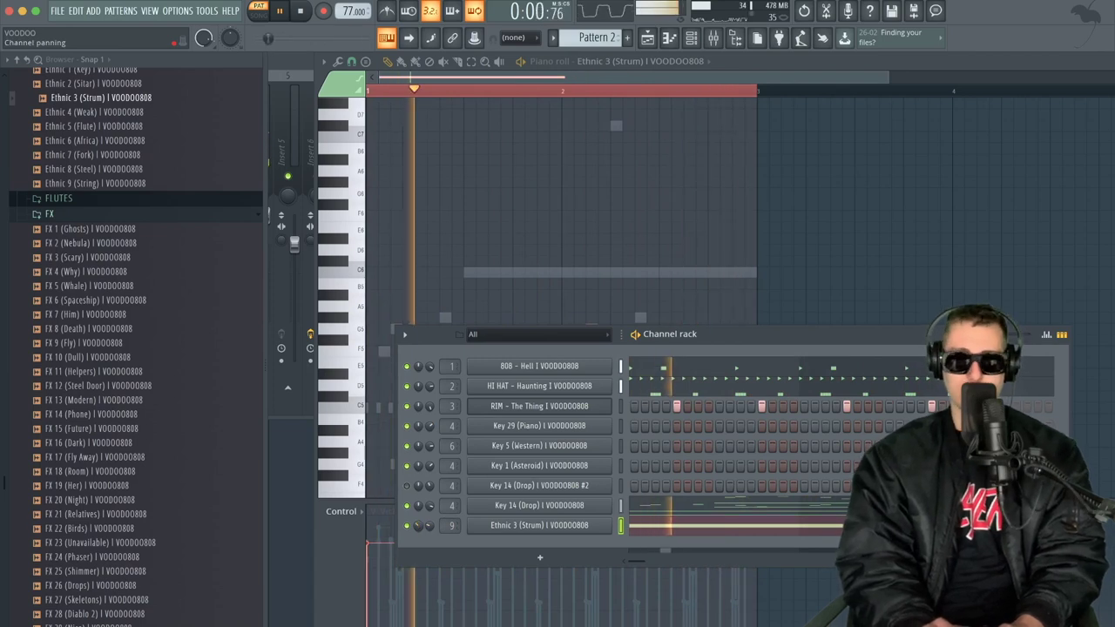
drag(431, 526, 432, 525)
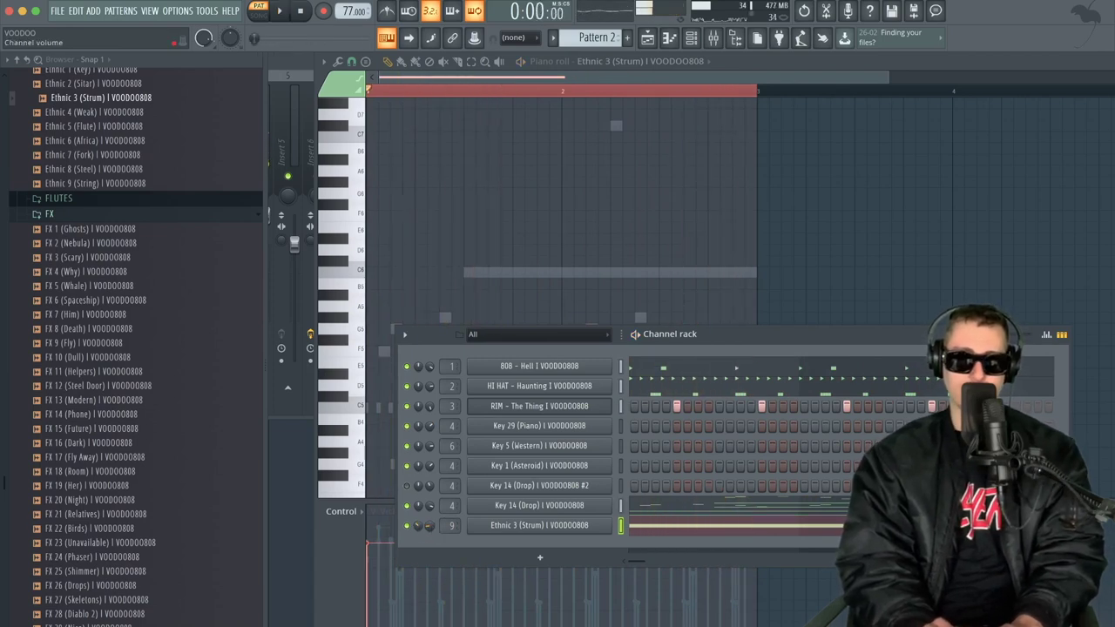
key(space)
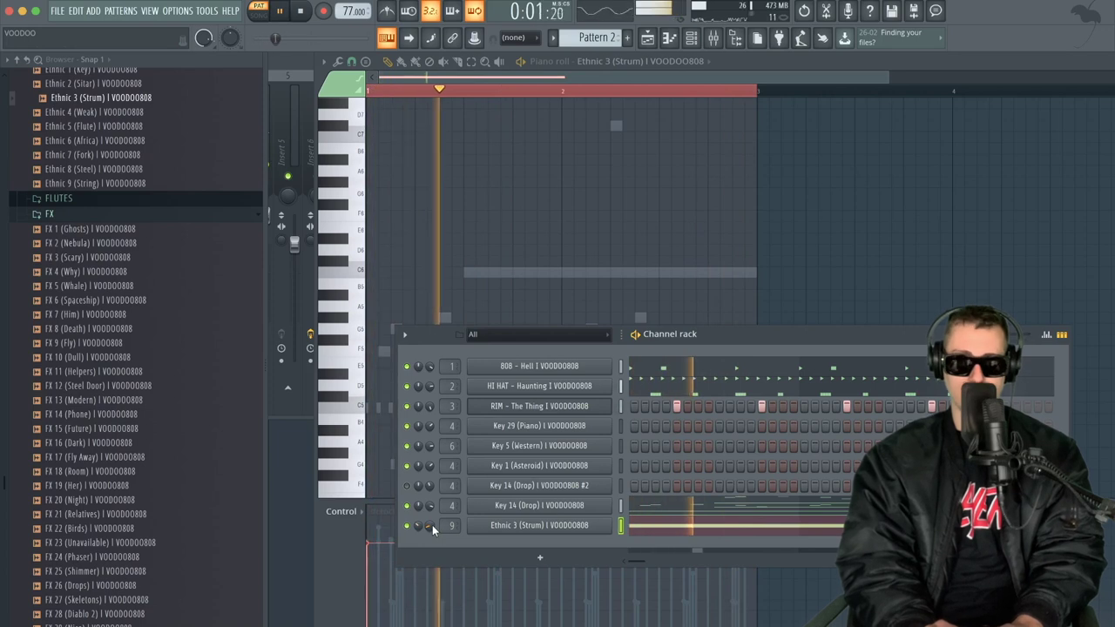
key(space)
drag(432, 526, 432, 515)
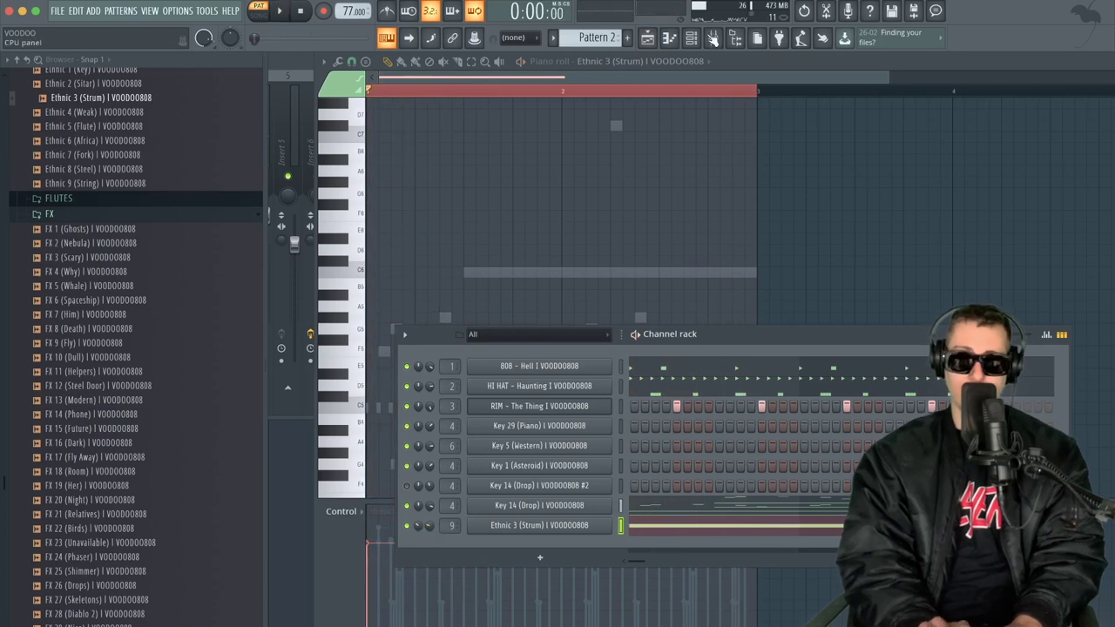
- Cut the highs of Ethnic 3 (Strum) on Insert 9 by pulling bands 7 and 6 down in Fruity parametric EQ 2
click(712, 38)
click(936, 190)
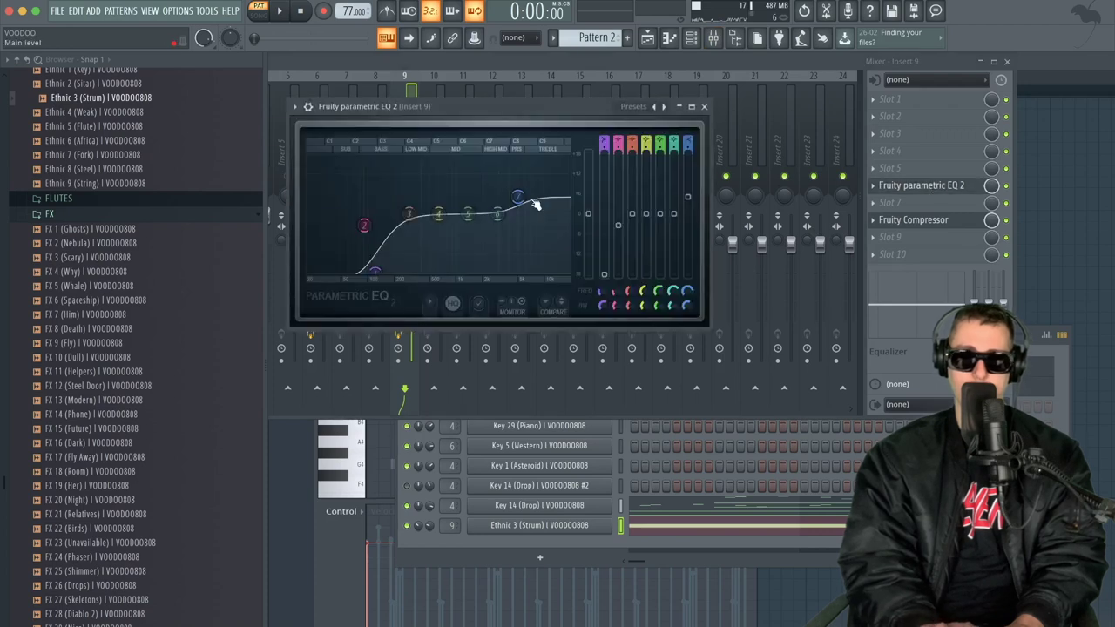
drag(535, 204, 525, 279)
key(space)
drag(503, 209, 537, 265)
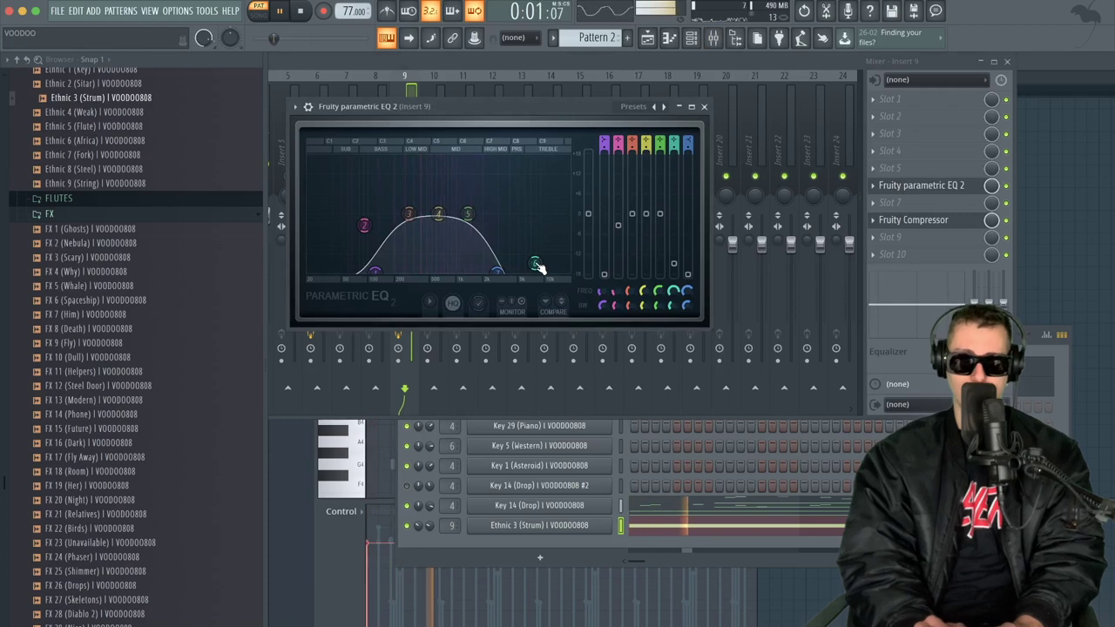
click(704, 106)
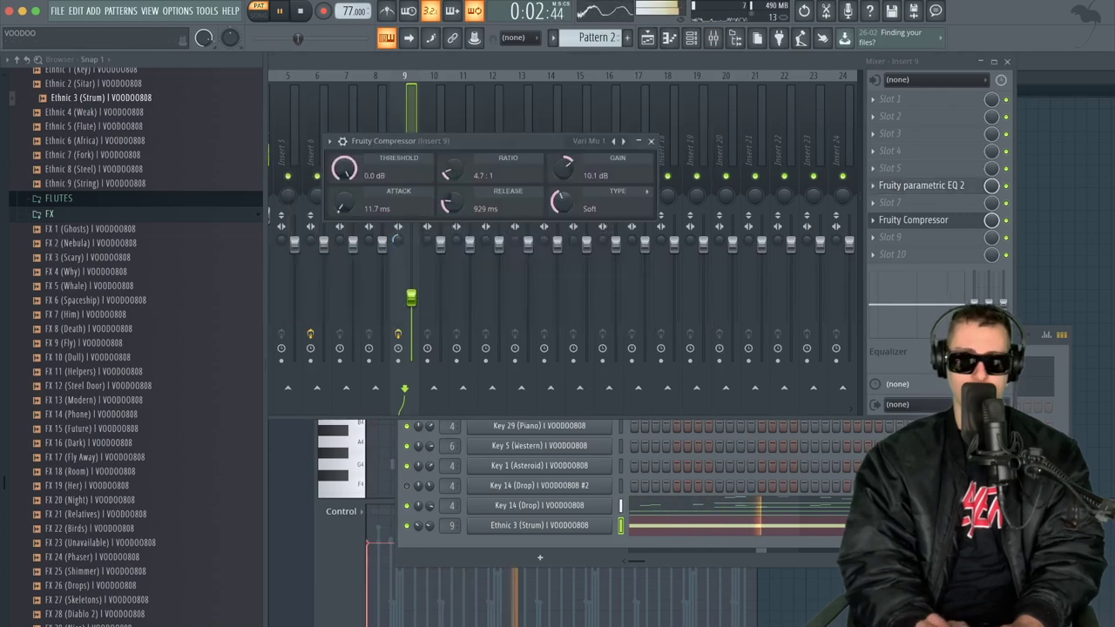
click(464, 541)
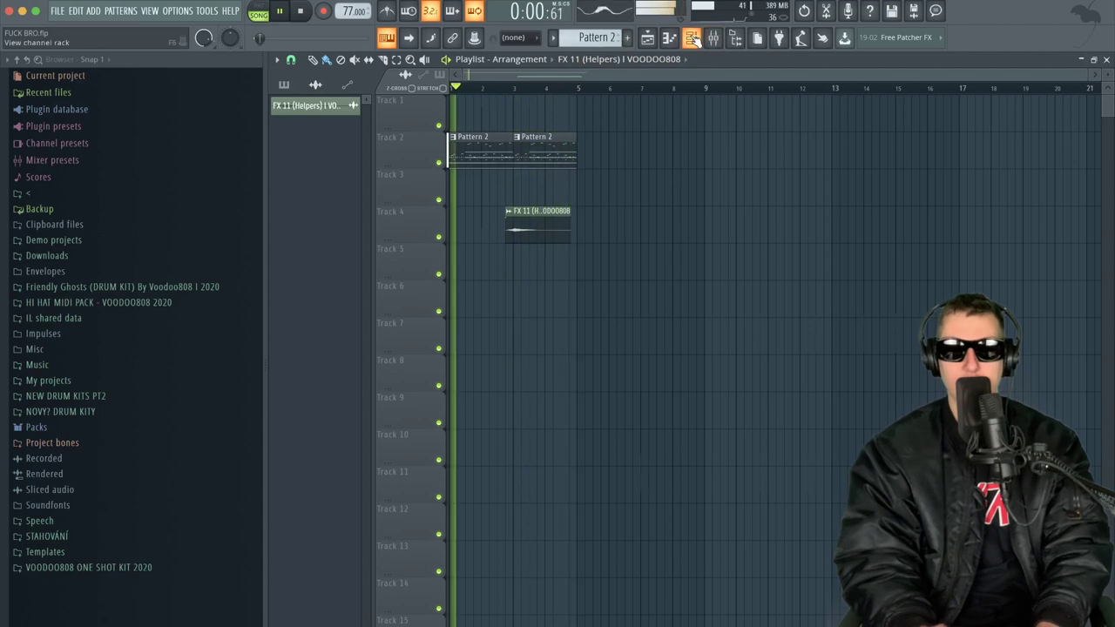
- Paste the Key 14 (Drop) melody notes into the Key 14 (Drop) #2 channel and play that channel soloed
click(690, 37)
key(space)
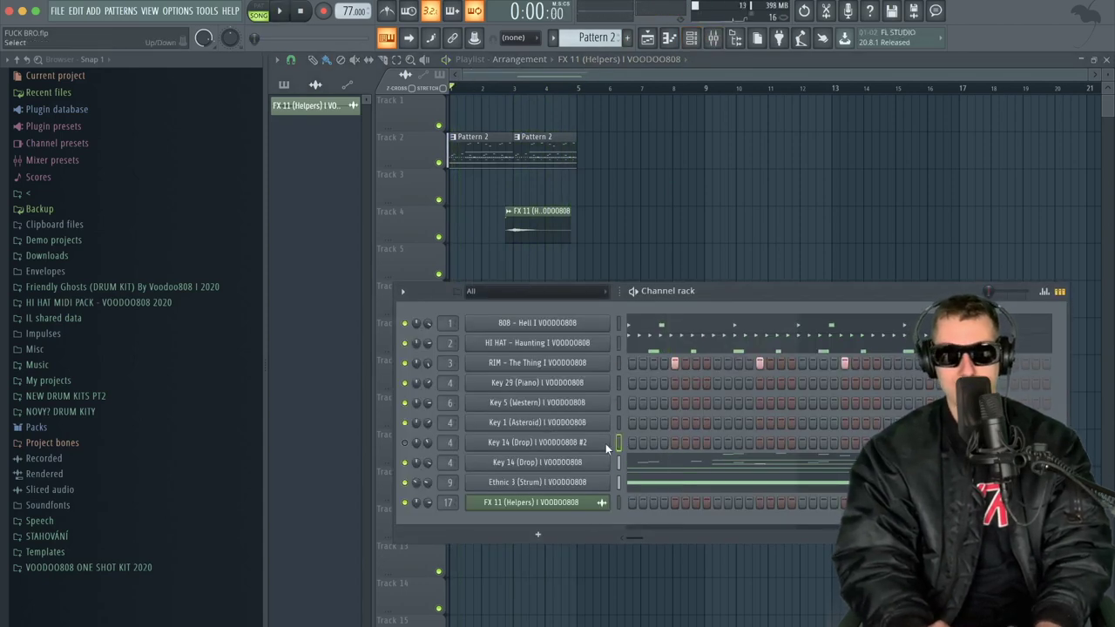
key(super+v)
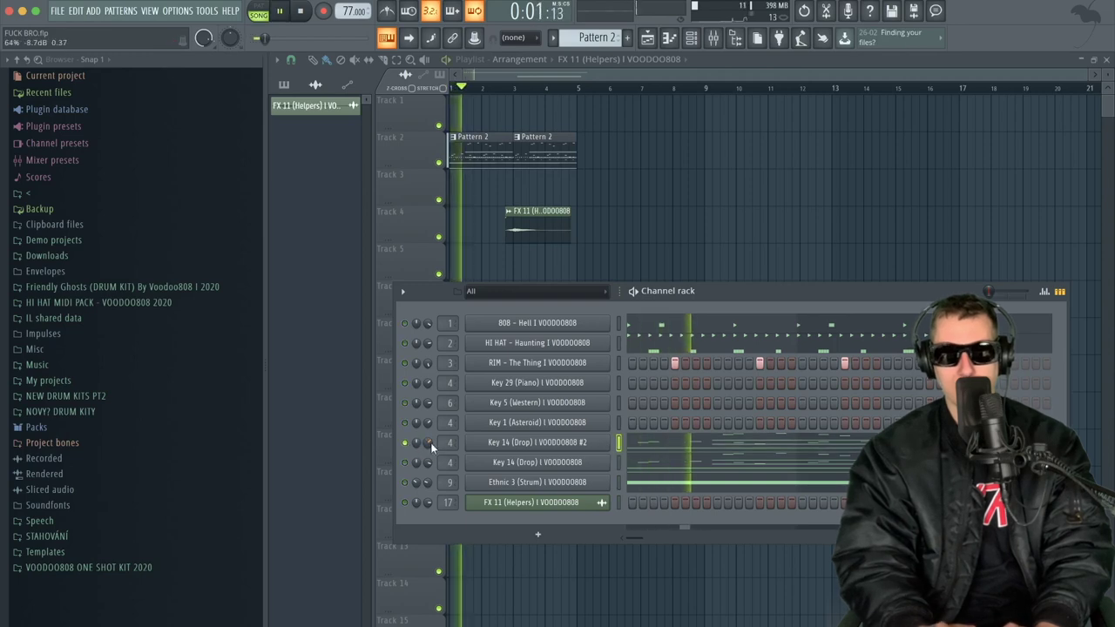
- Try Key 23 (Erinome) from the KEYS folder on the Key 14 (Drop) #2 channel, and restore the Key 14 (Drop) sample
click(125, 567)
click(132, 599)
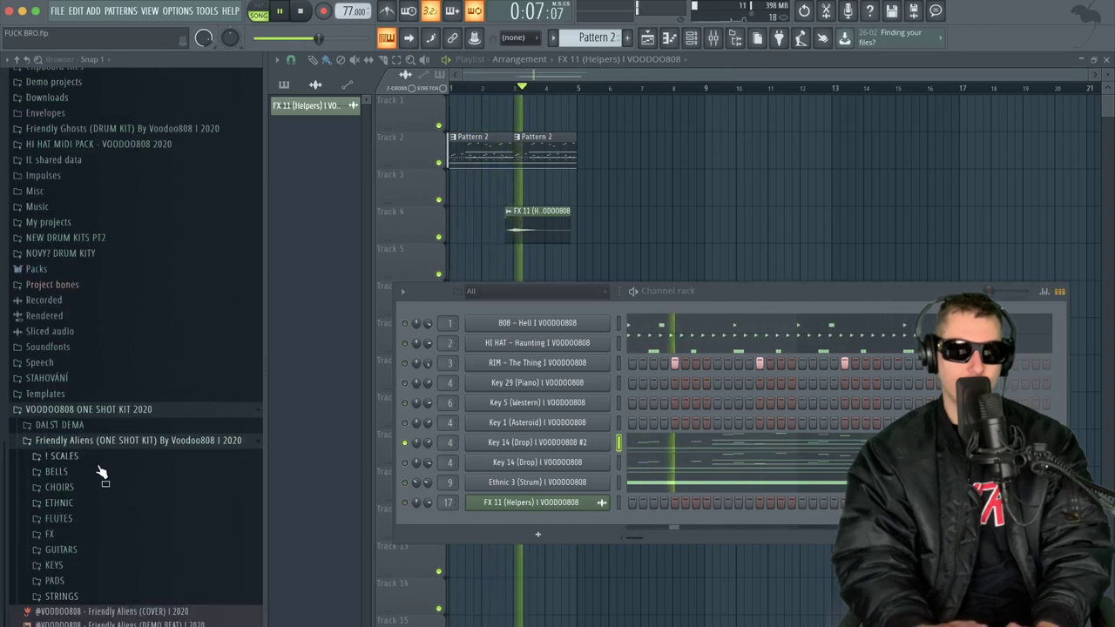
click(83, 566)
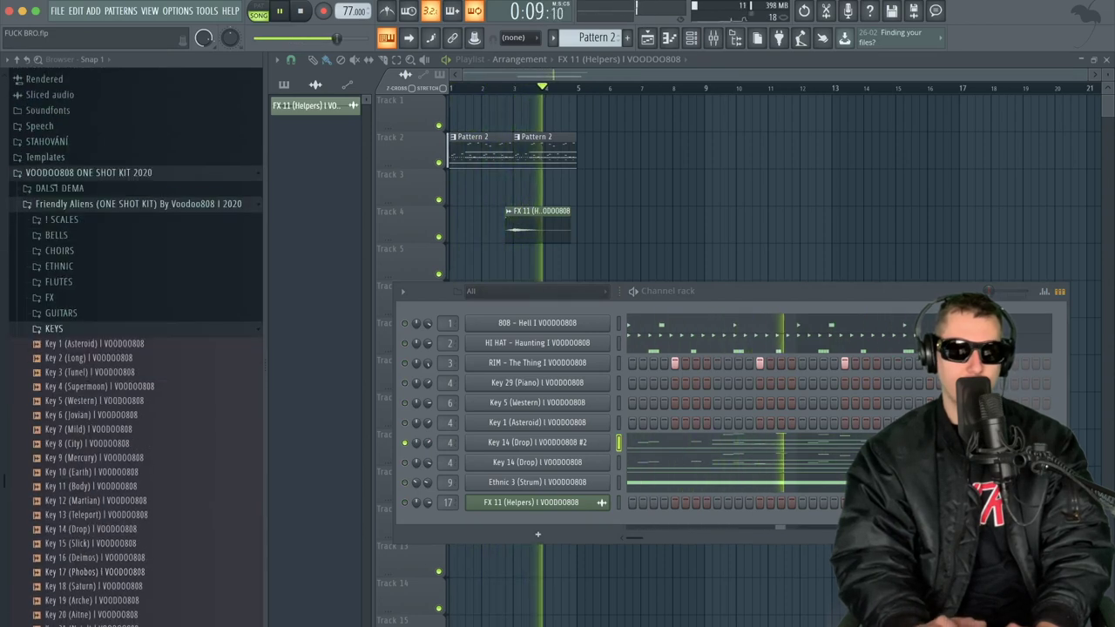
drag(676, 378, 521, 444)
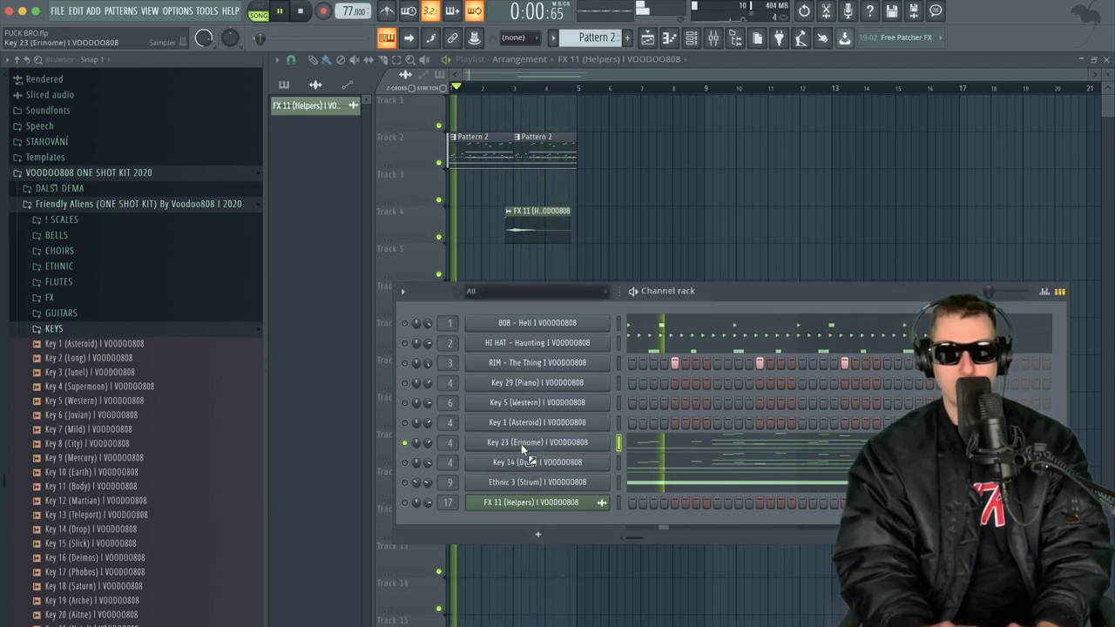
drag(210, 530, 543, 444)
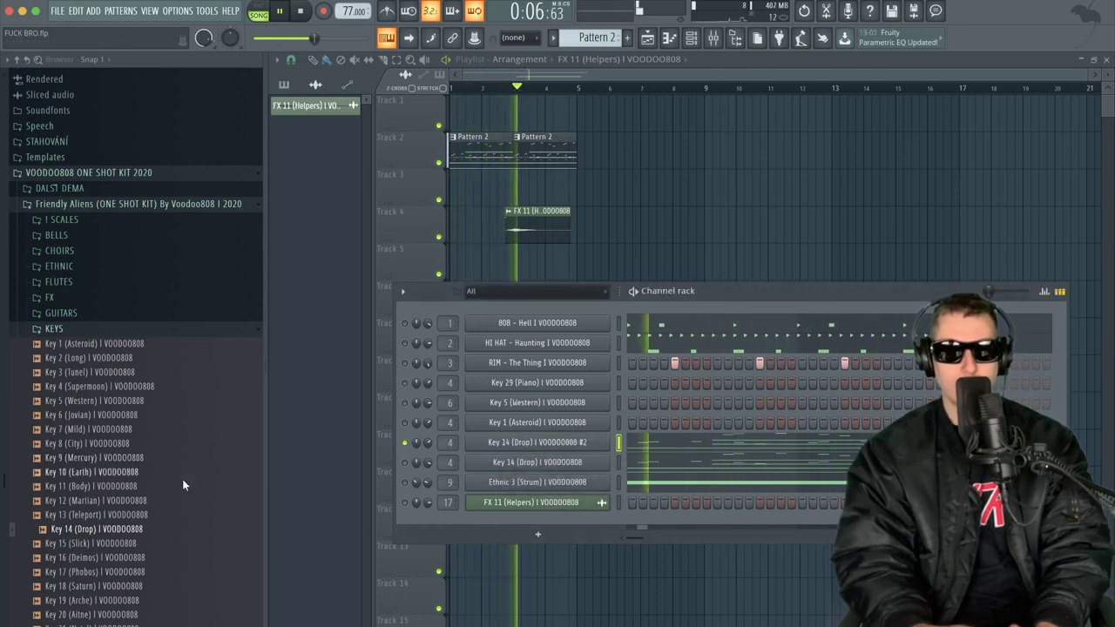
- Check the Key 14 (Drop) #2 notes in the piano roll, unsolo that channel, and mute the original Key 14 (Drop) channel
click(660, 445)
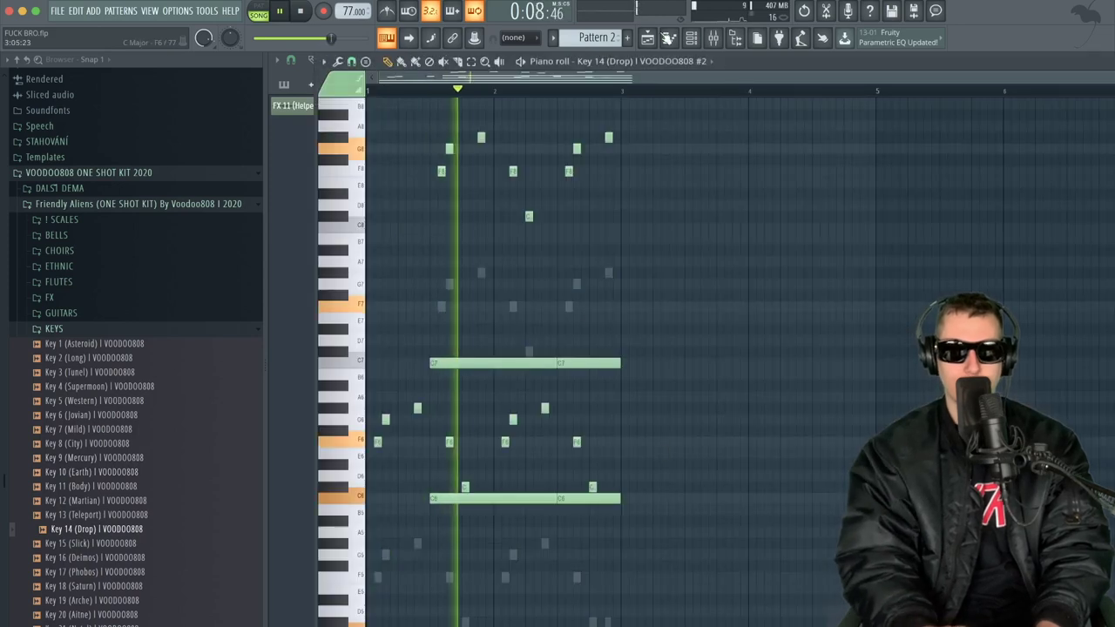
key(F6)
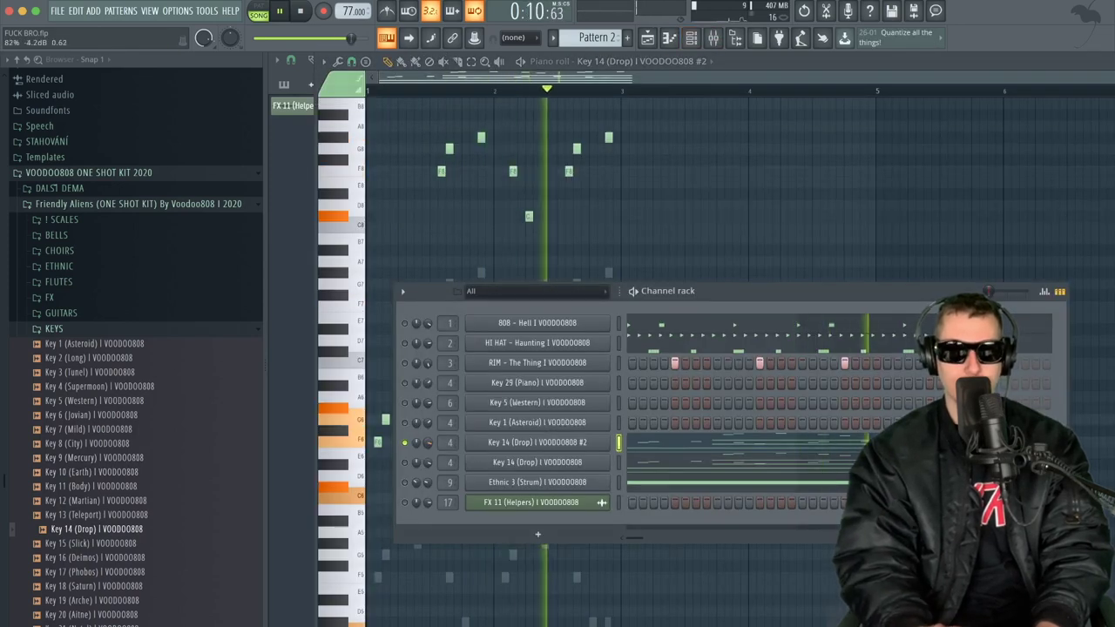
right_click(405, 442)
click(404, 463)
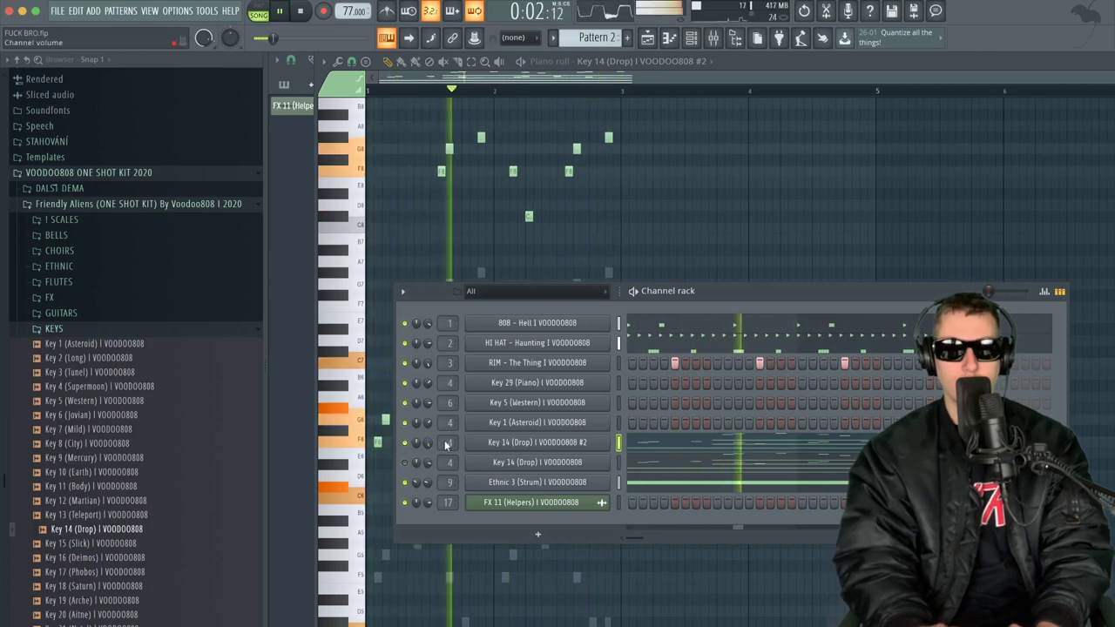
- Turn on Normalize for the Key 14 (Drop) #2 sample in its channel settings
click(522, 442)
click(491, 228)
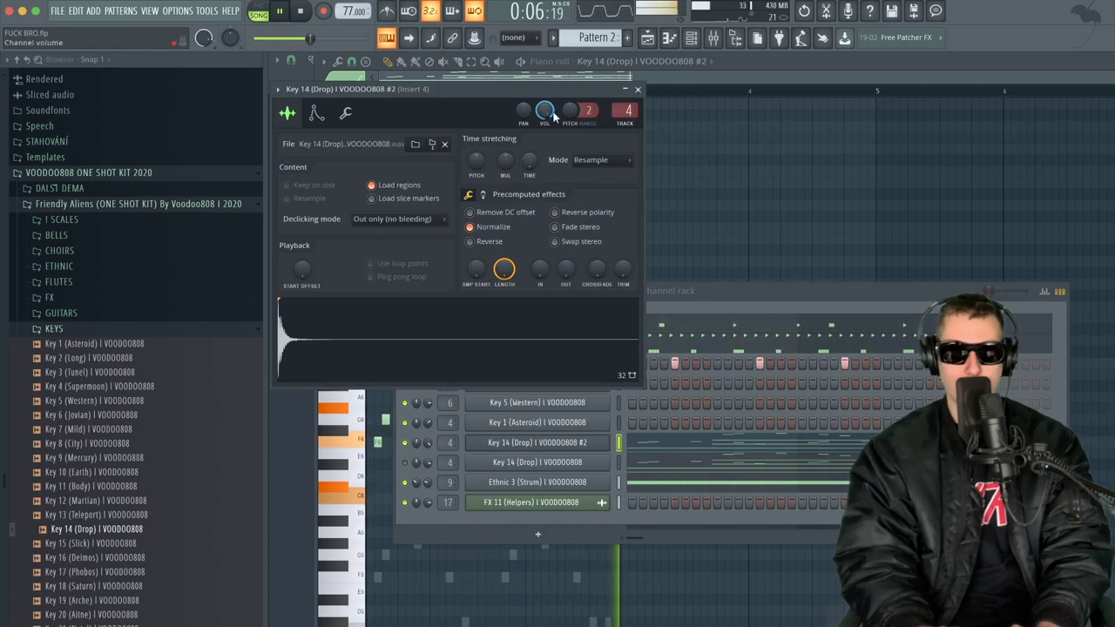
click(638, 90)
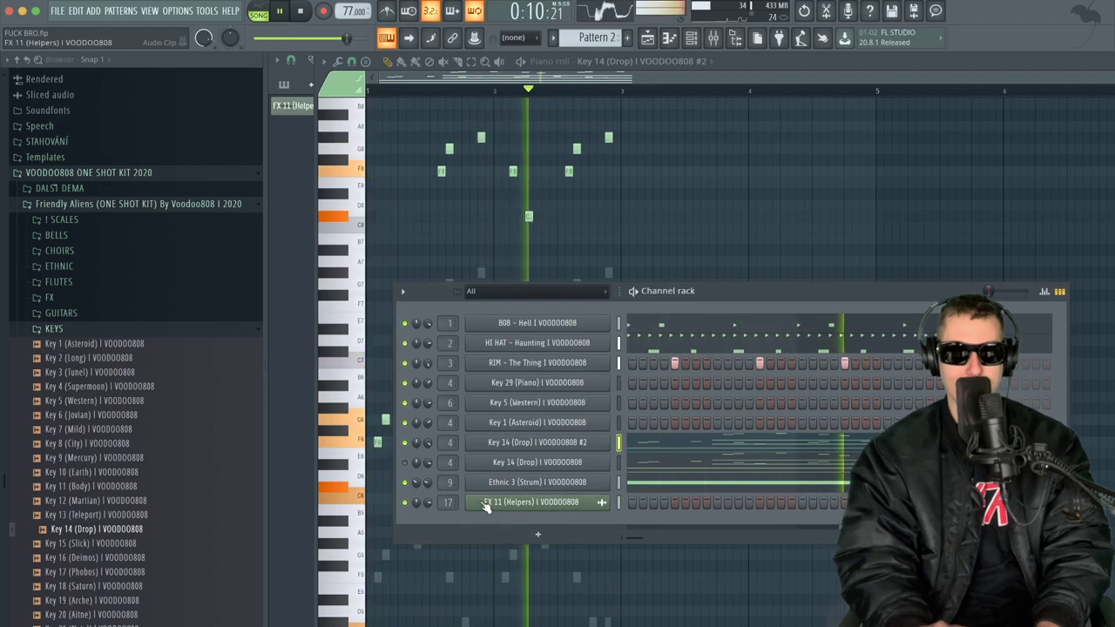
- Cut the lows and highs of FX 11 (Helpers) on Insert 17 with Fruity parametric EQ 2, lowering band 7 to -18 dB near 9364 Hz
click(561, 501)
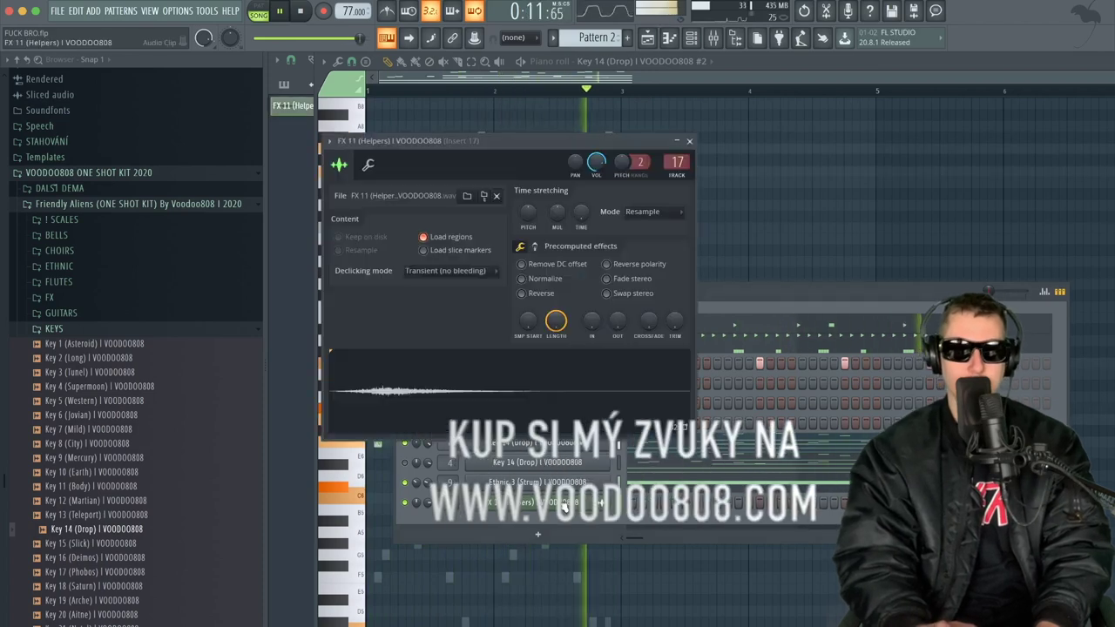
key(space)
click(714, 39)
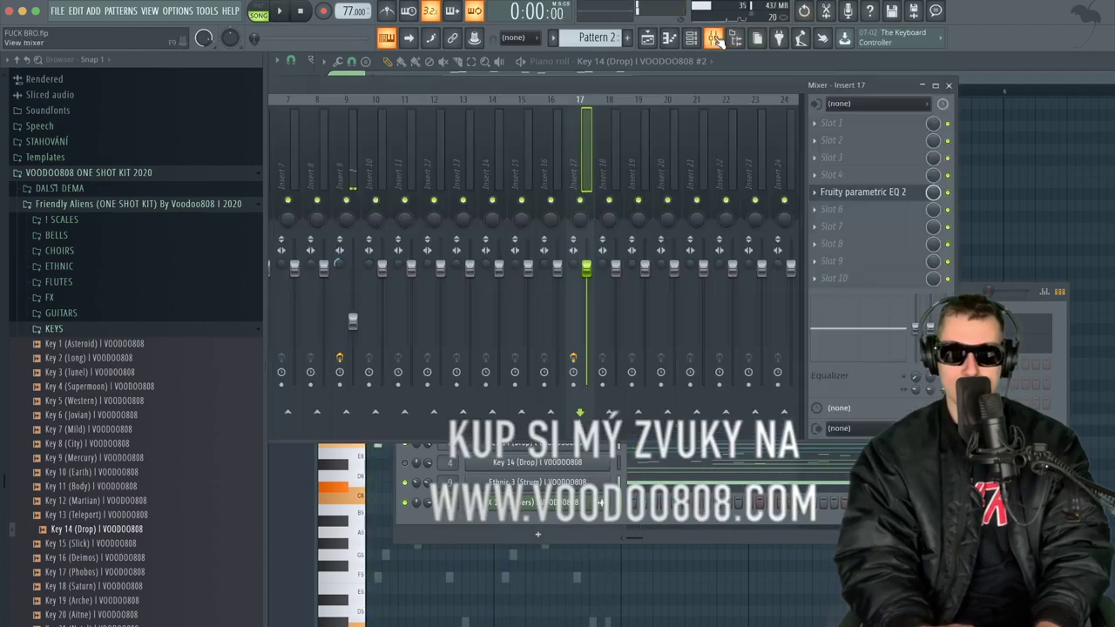
click(858, 194)
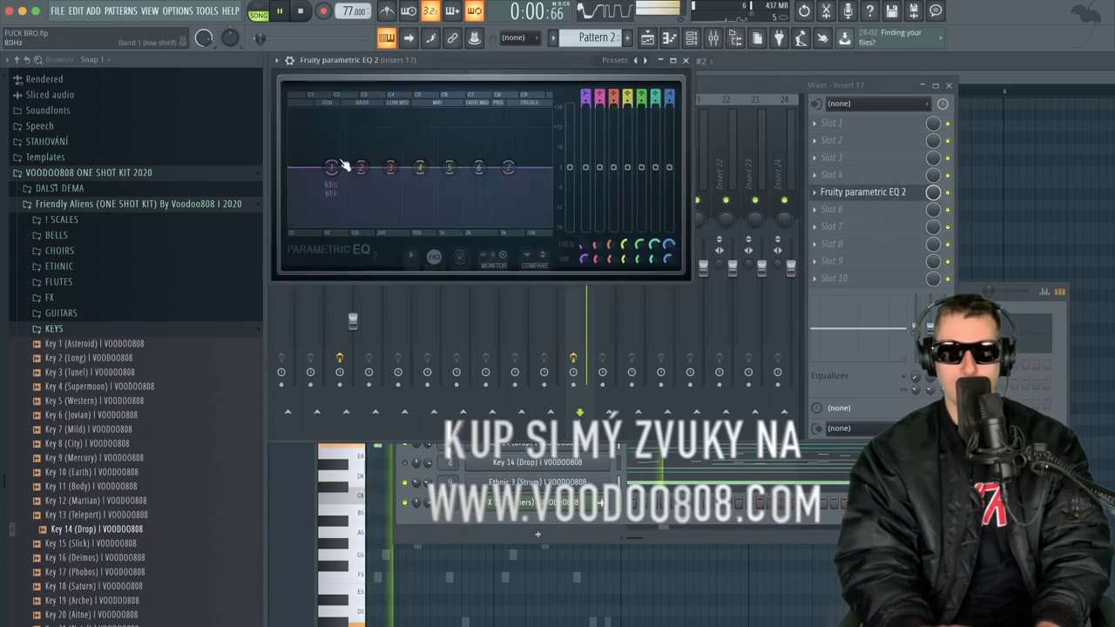
drag(331, 166, 364, 226)
drag(539, 165, 522, 224)
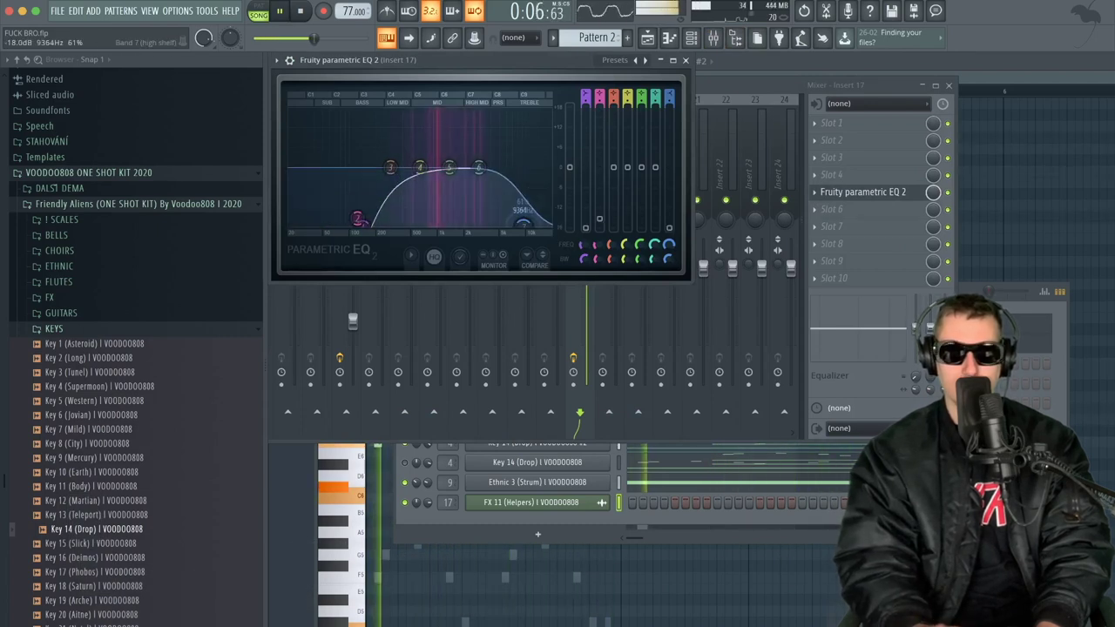
- Add Fruity Reeverb 2 to slot 7 of Insert 17 and load one of its presets
click(825, 227)
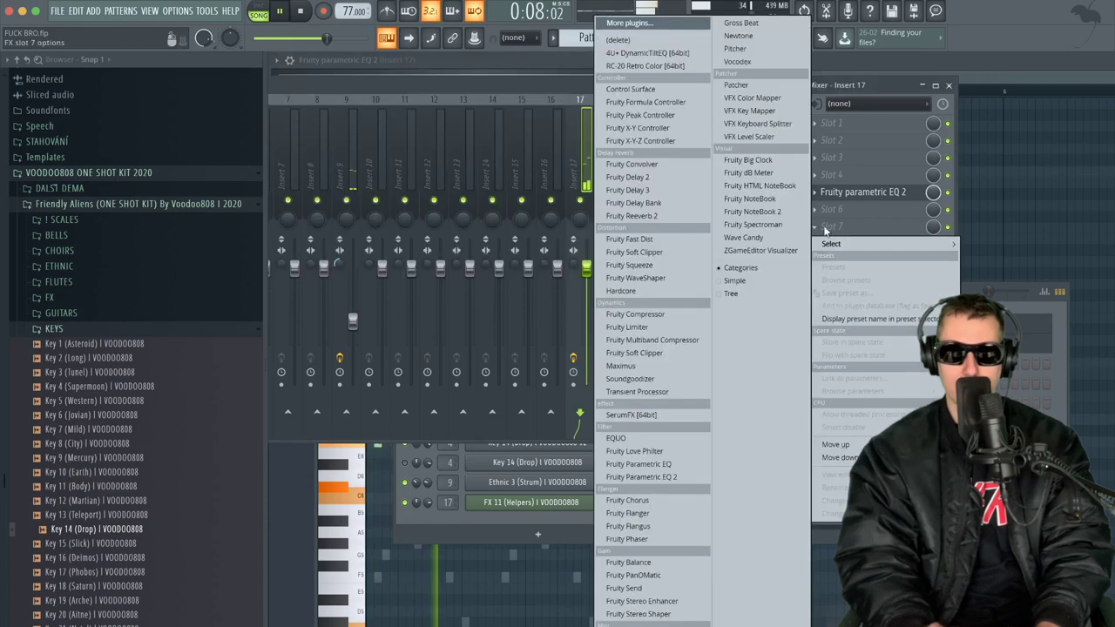
click(649, 216)
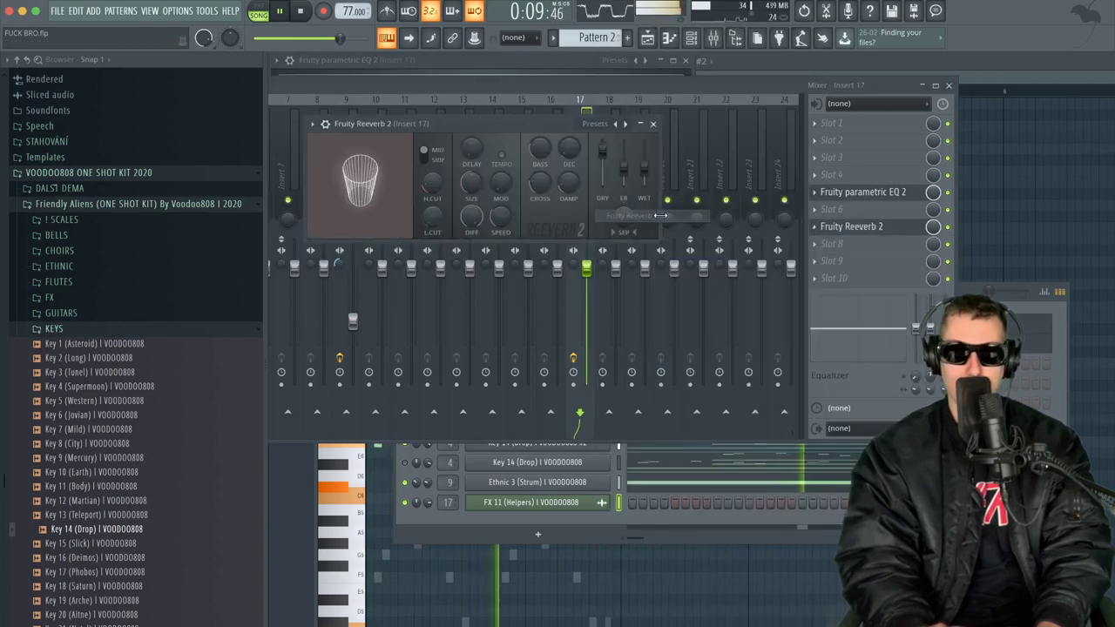
click(624, 124)
click(655, 188)
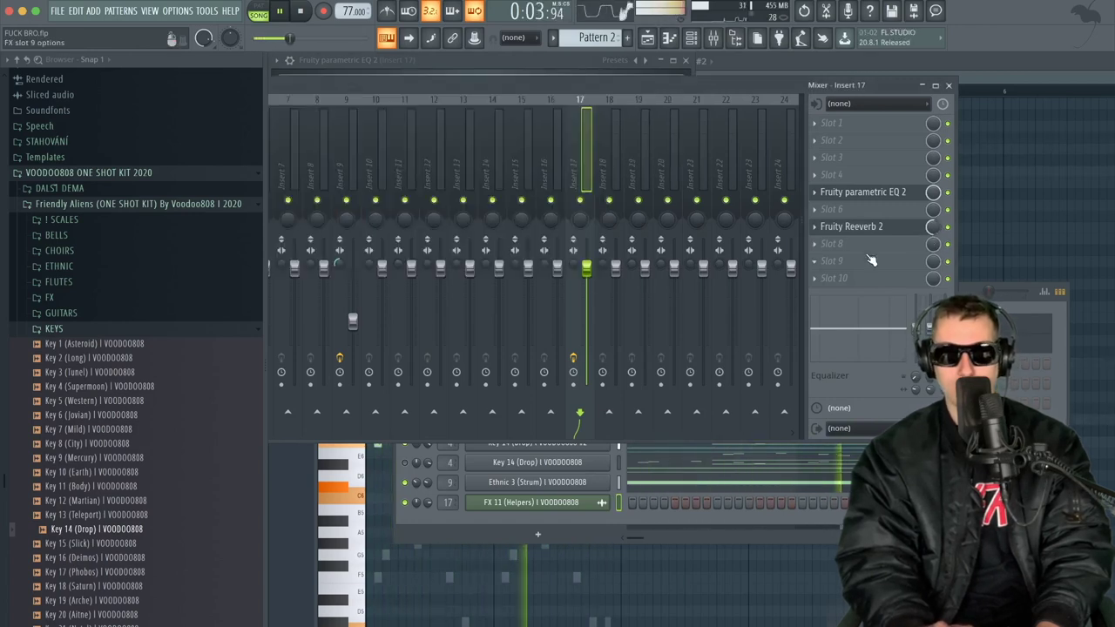
- Add Fruity Stereo Enhancer to slot 8 of Insert 17 with the For strings preset
click(836, 244)
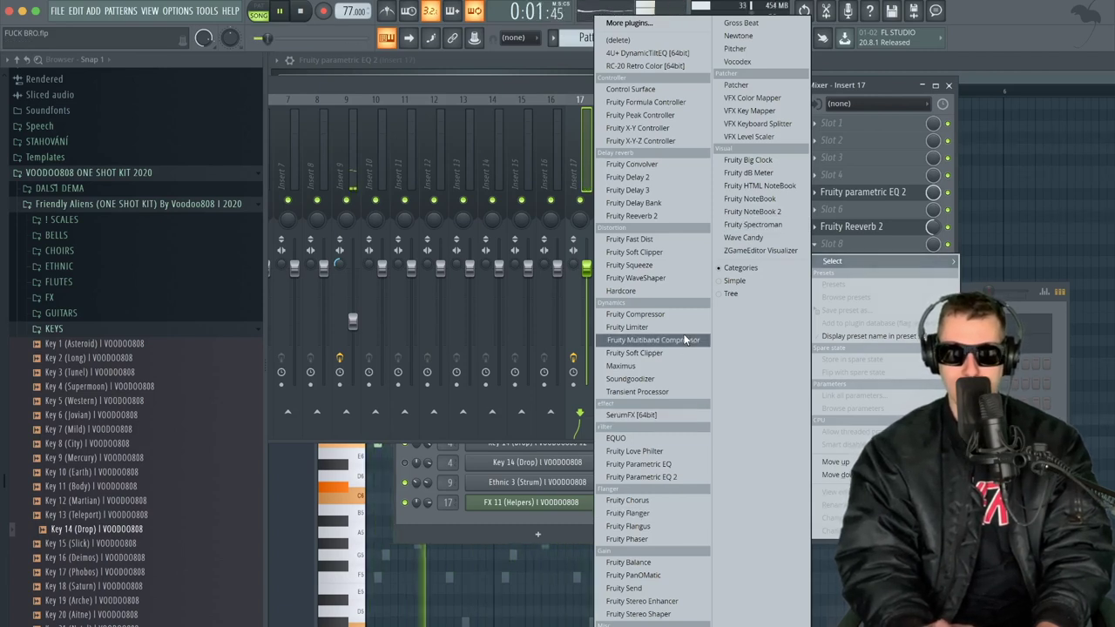
click(641, 601)
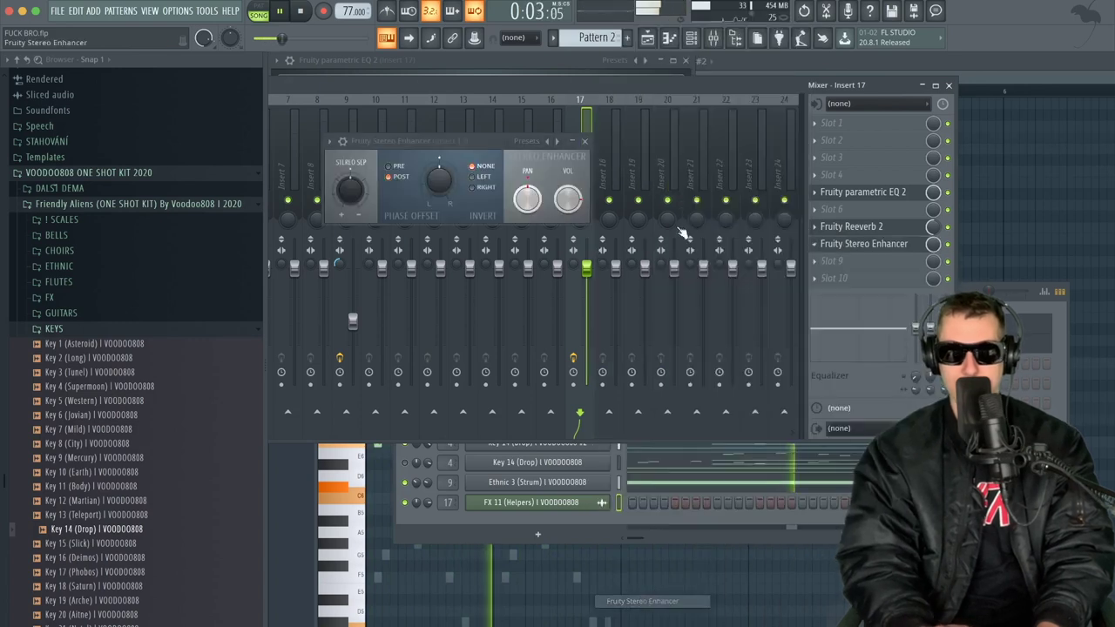
click(557, 140)
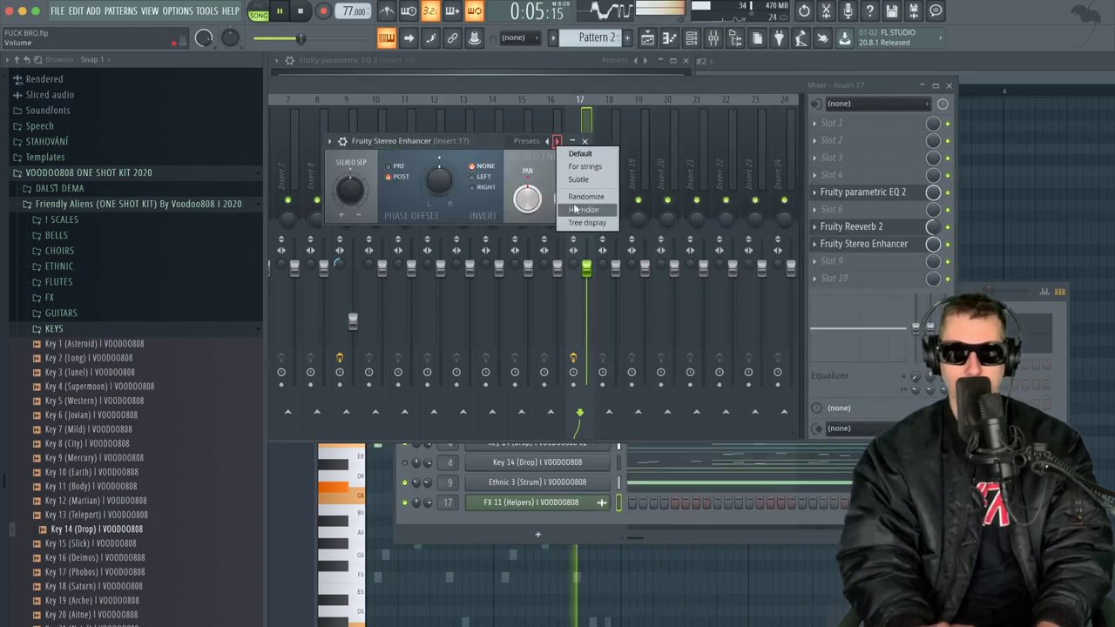
click(585, 165)
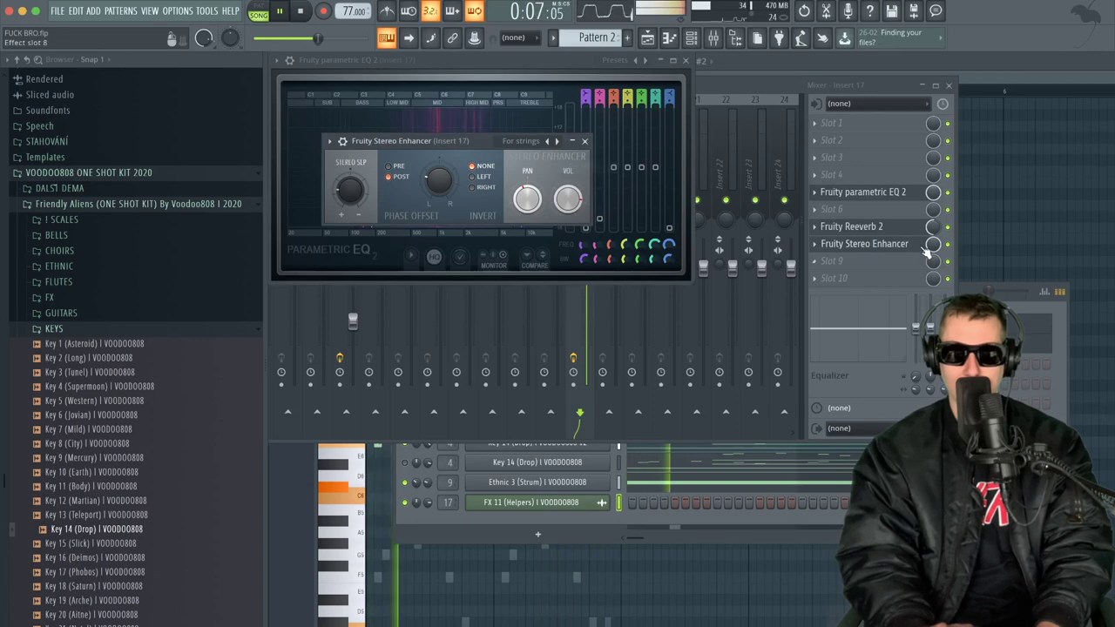
- Set the stereo separation of Insert 17 to 38% separated
click(716, 95)
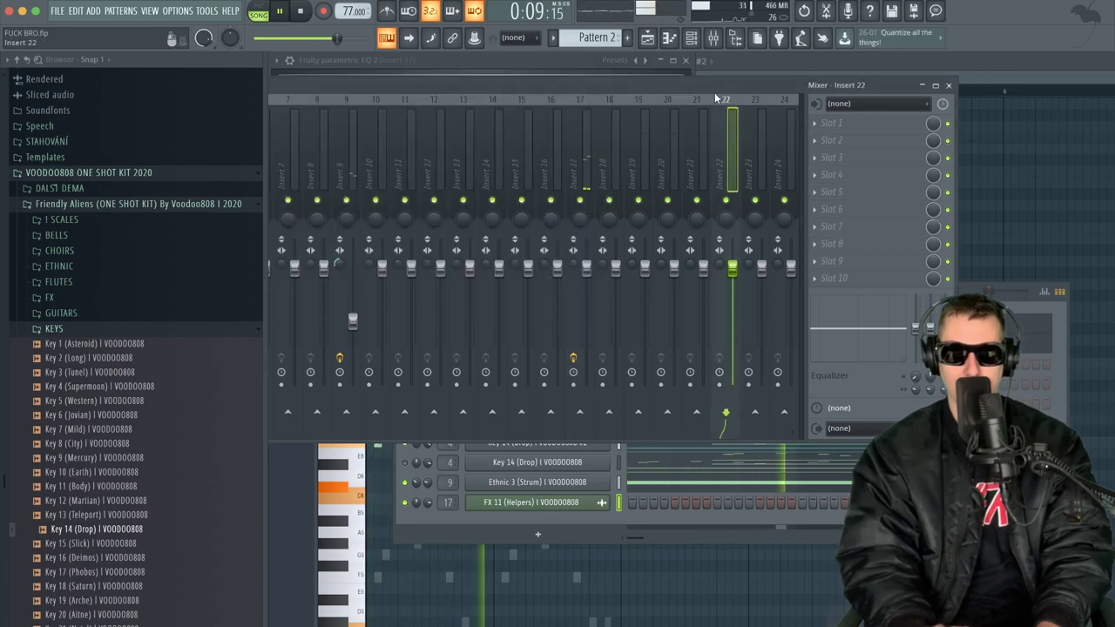
click(588, 144)
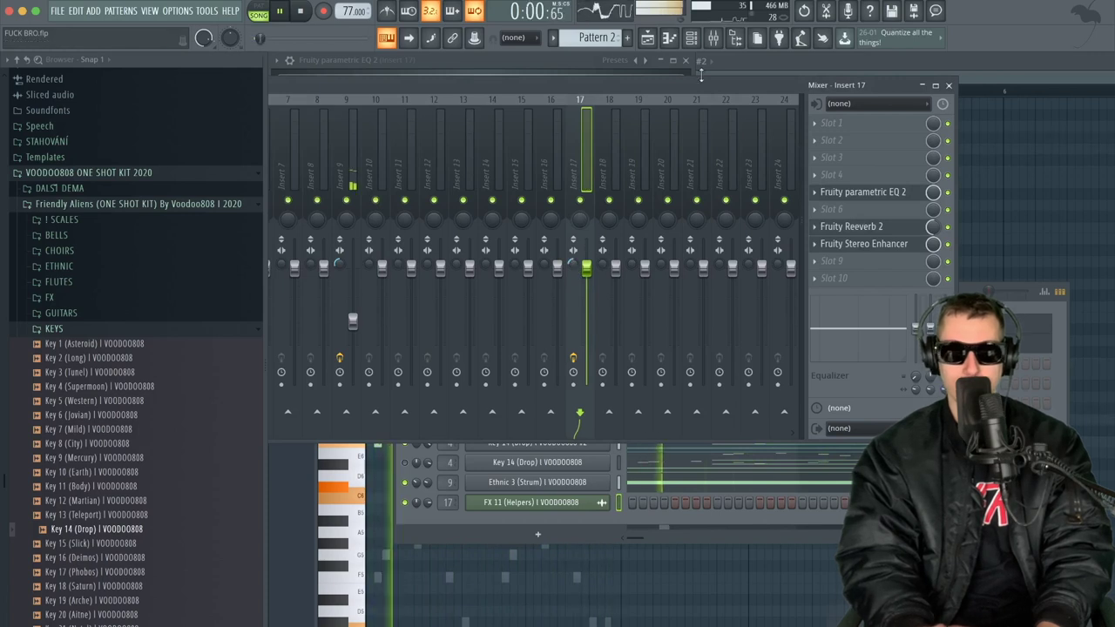
drag(575, 265, 575, 233)
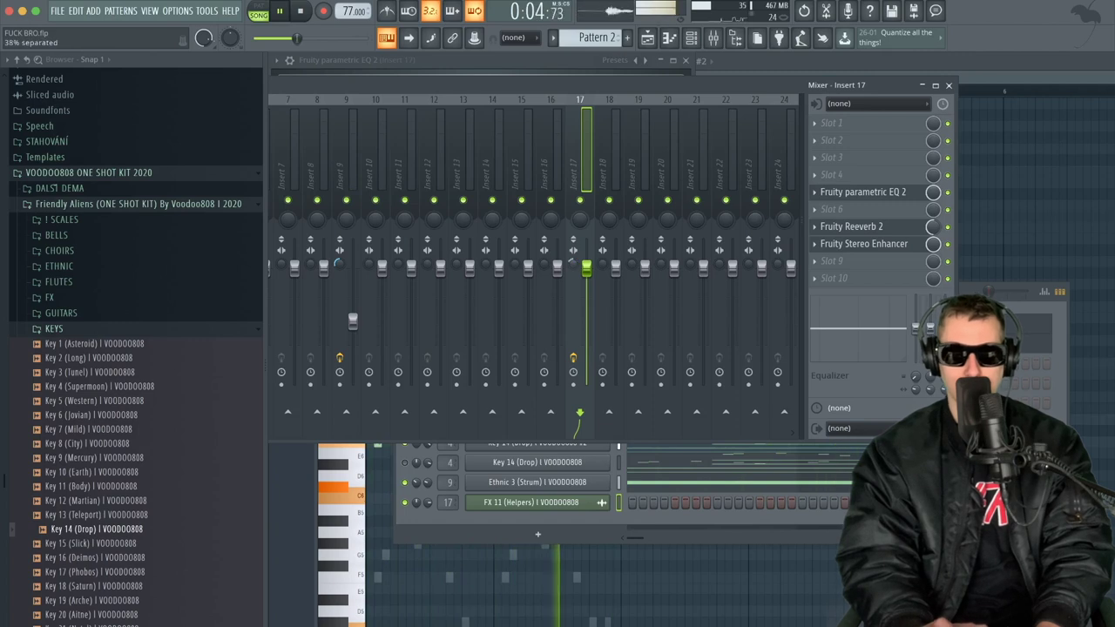
- Audition the FX 11 (Helpers) clip in the playlist and examine its placement and channel settings
click(647, 39)
double_click(519, 214)
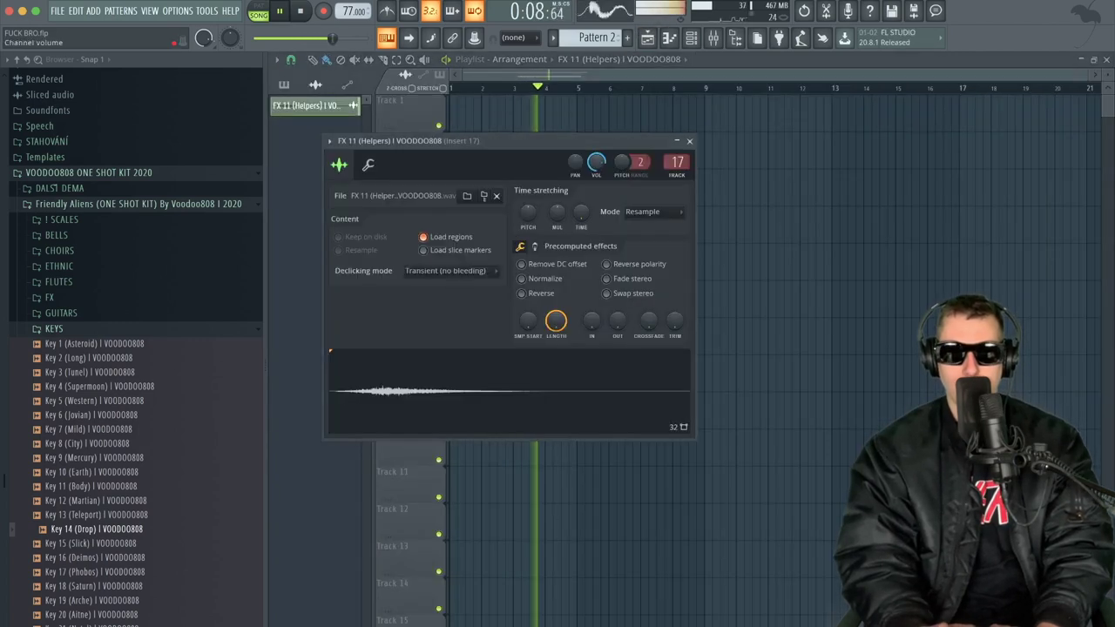
key(space)
right_click(756, 286)
scroll(576, 271, up, 2)
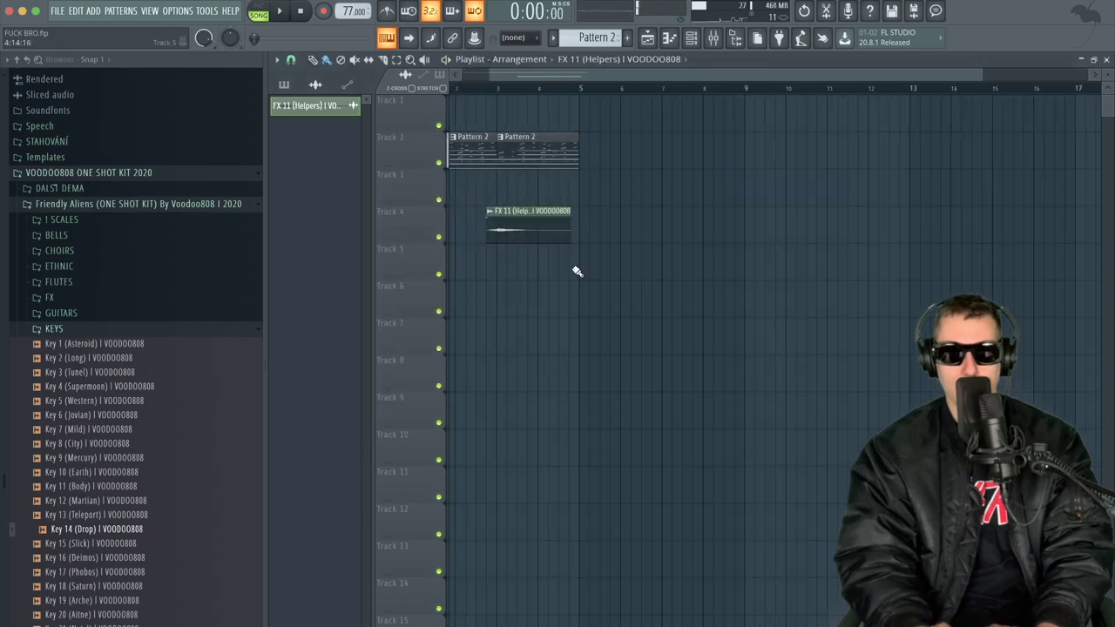
scroll(577, 271, up, 4)
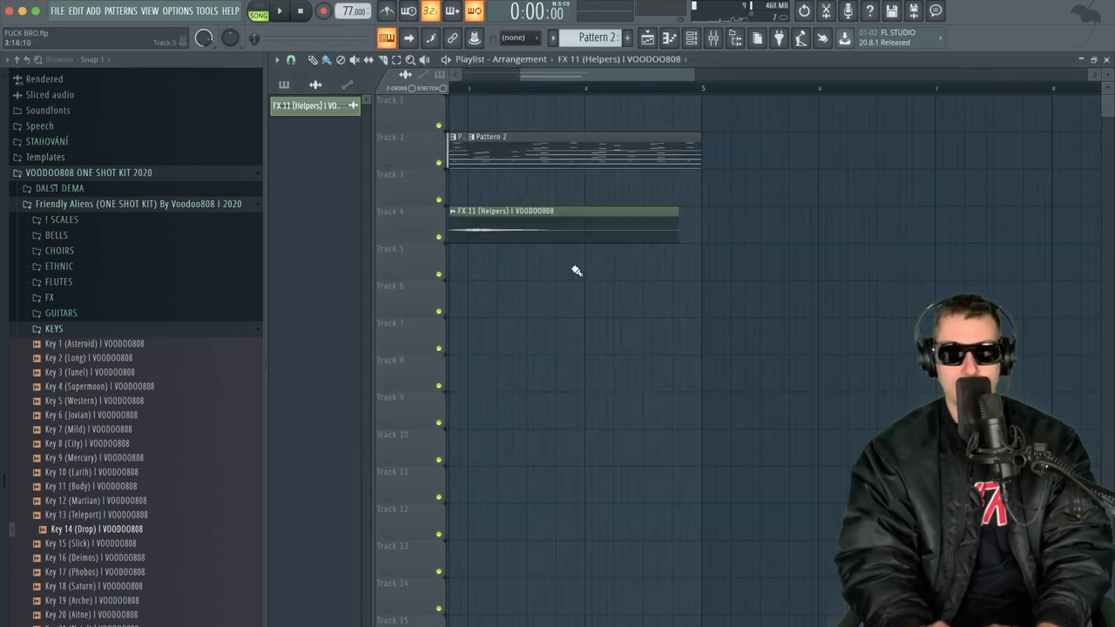
scroll(577, 271, up, 3)
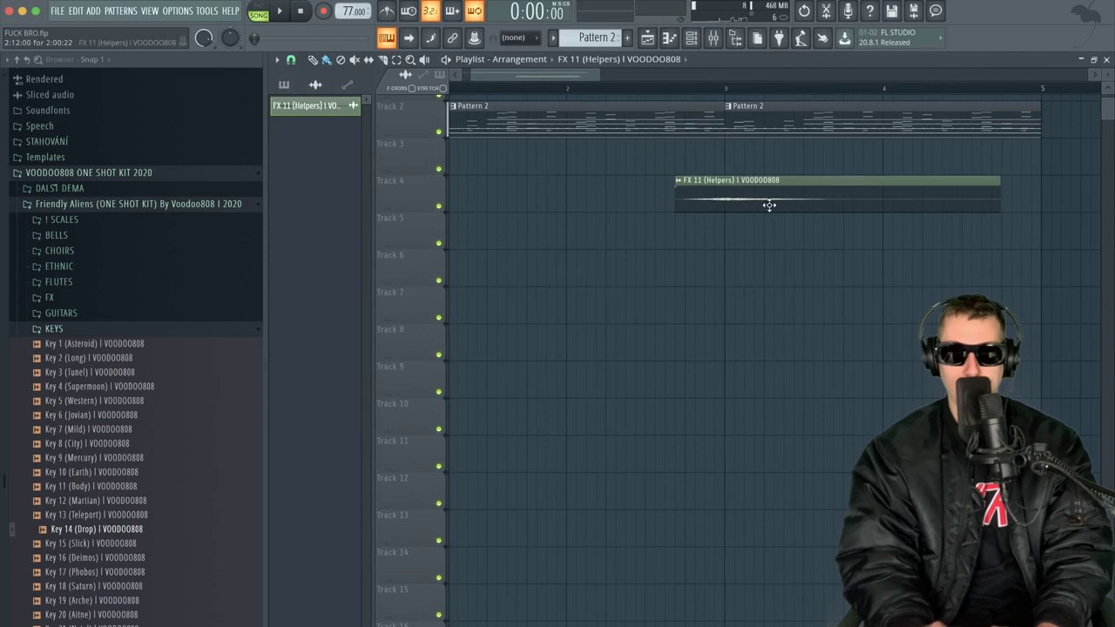
click(653, 89)
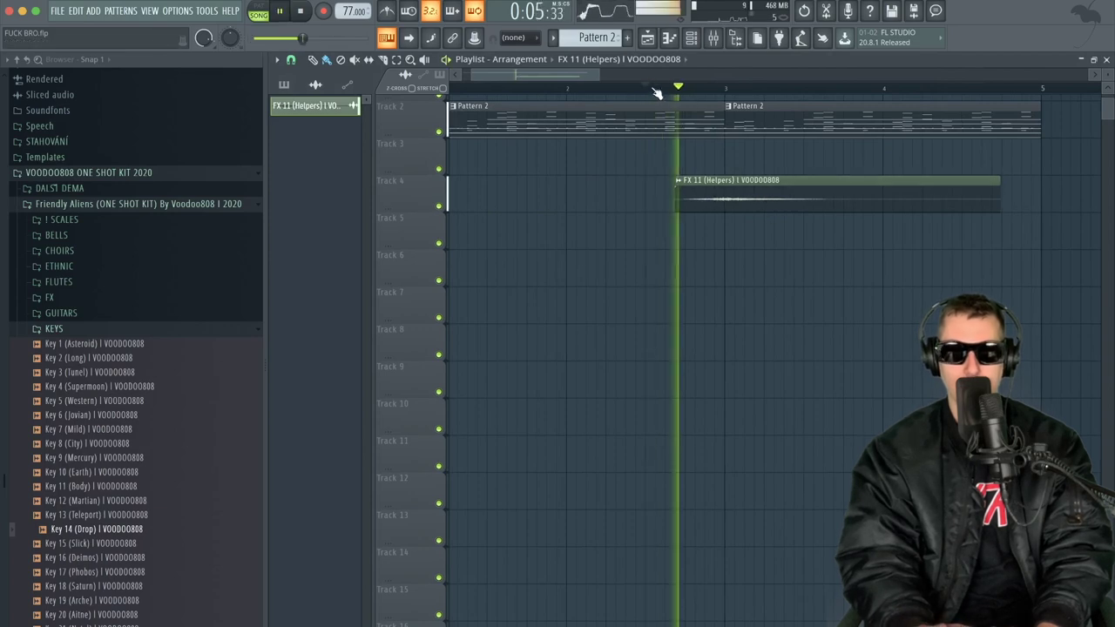
double_click(734, 195)
key(space)
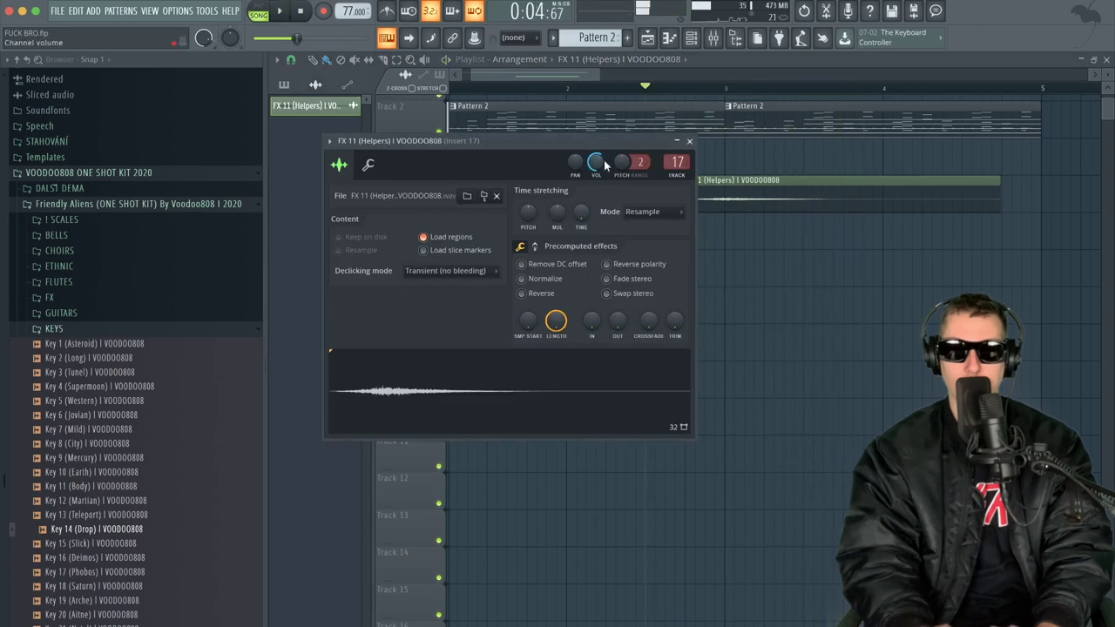
- Split Pattern 2 by channel and place the six resulting patterns on separate playlist tracks, starting at Track 6
scroll(700, 339, down, 2)
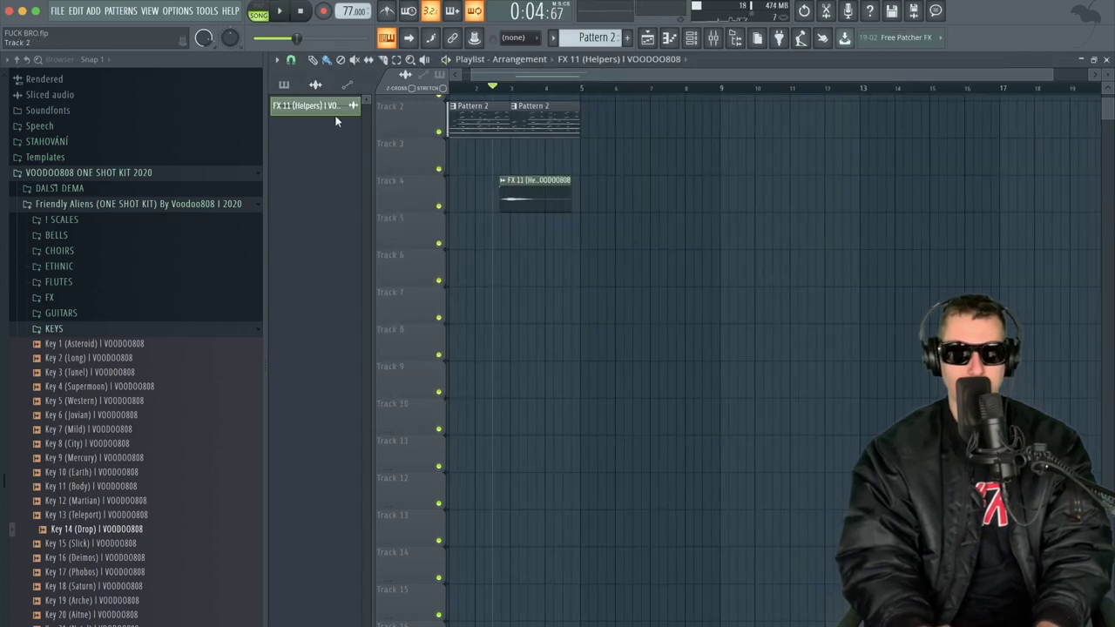
click(295, 89)
right_click(305, 126)
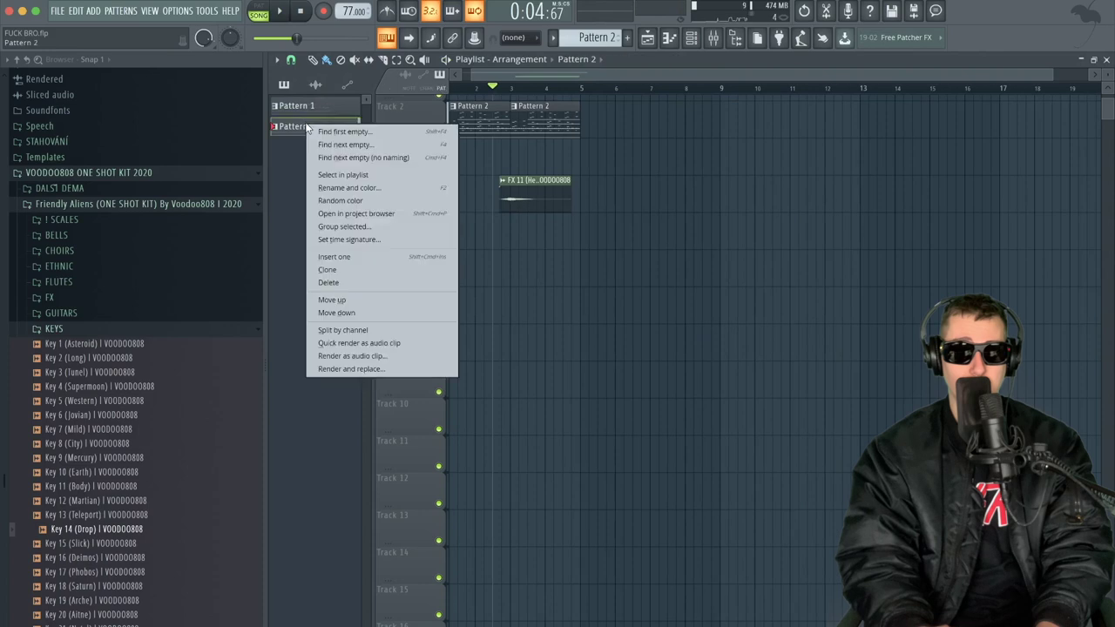
click(343, 330)
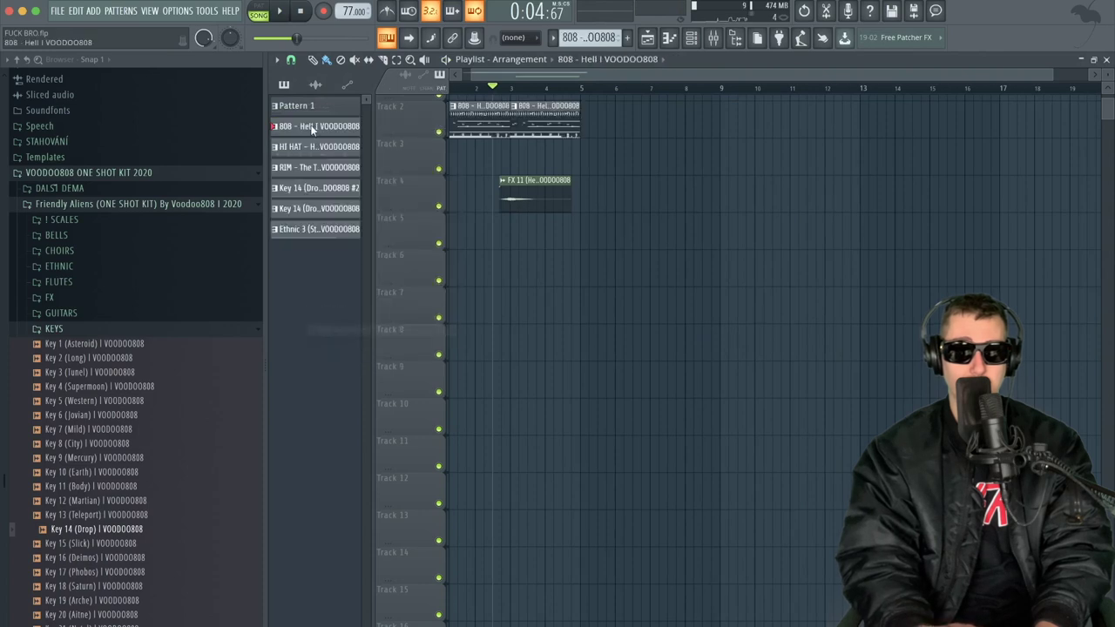
click(311, 232)
drag(314, 126, 415, 259)
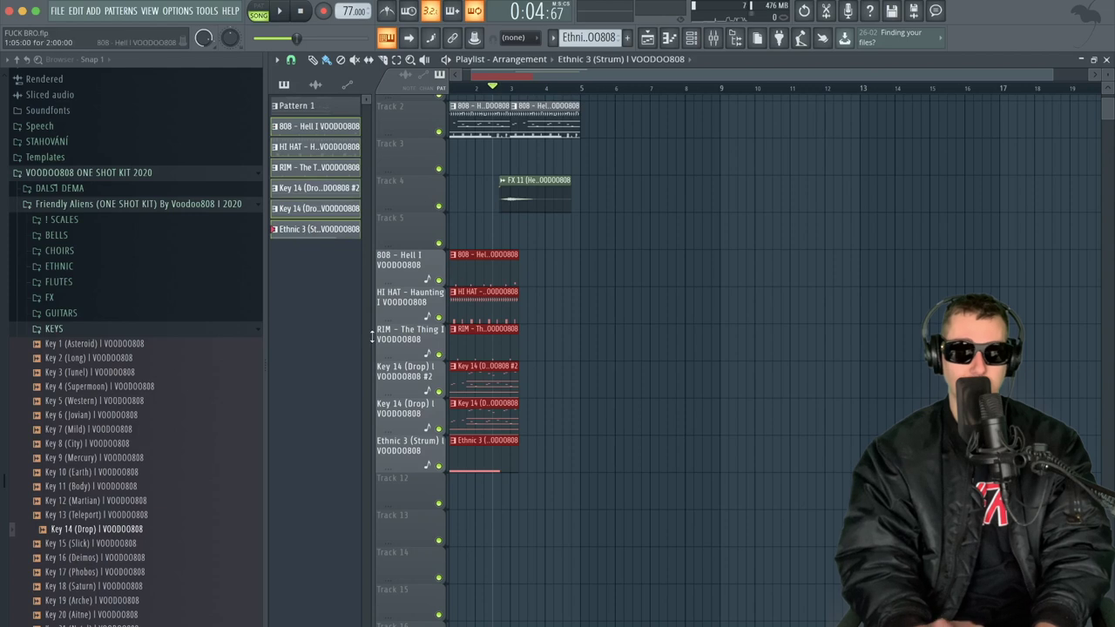
- Try cloning the six pattern clips twice along their playlist tracks, and undo both clones
drag(464, 261, 593, 277)
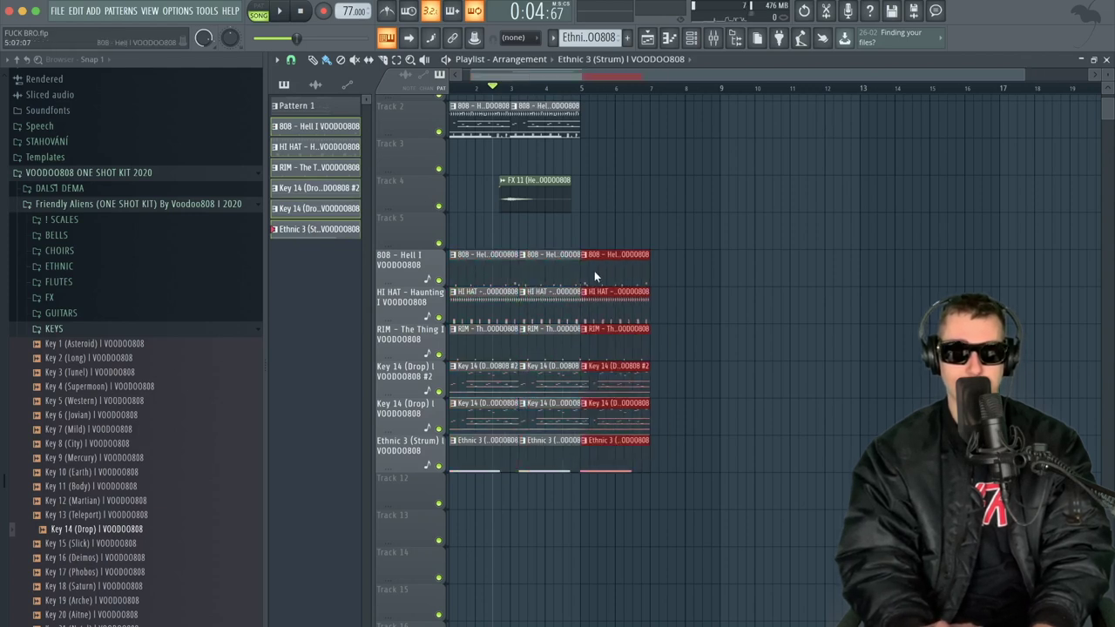
key(ctrl+z)
key(ctrl+z)
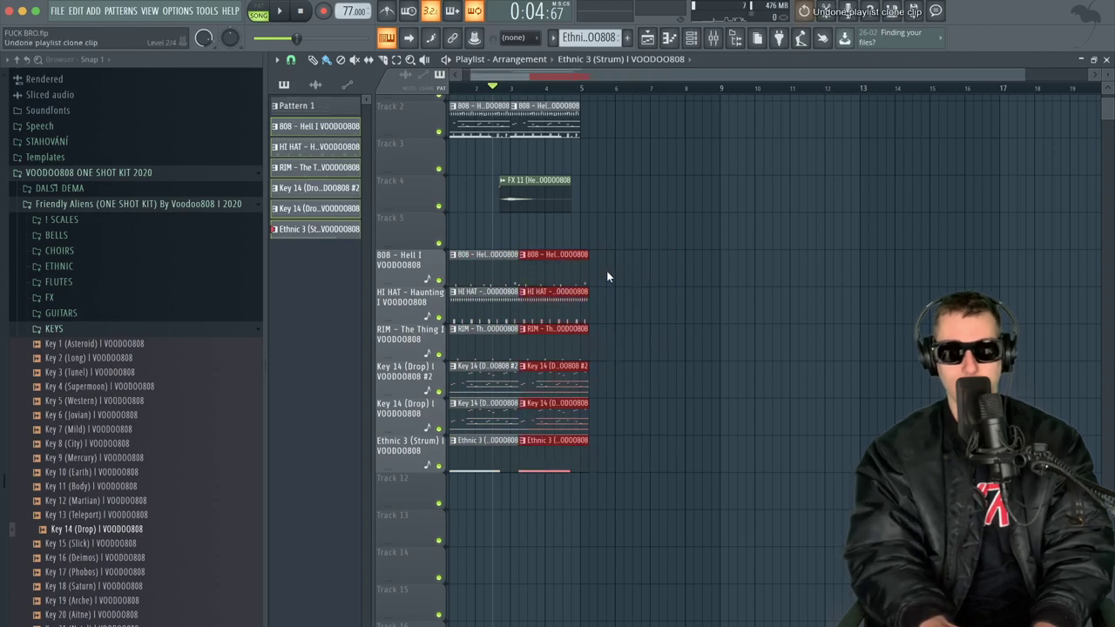
key(ctrl+alt+z)
key(ctrl+alt+z)
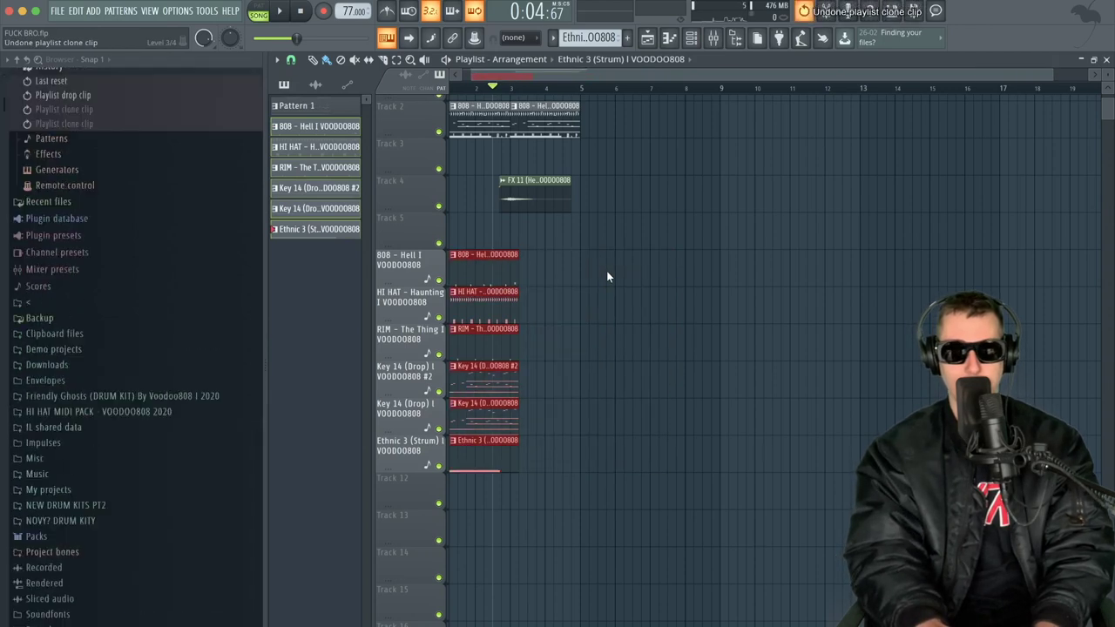
- Move the six split pattern clips to bar 1 and clone them at bar 3
scroll(607, 276, left, 1)
scroll(607, 276, up, 1)
mouse_move(472, 291)
mouse_down()
mouse_move(443, 291)
mouse_move(548, 299)
mouse_move(530, 301)
mouse_up()
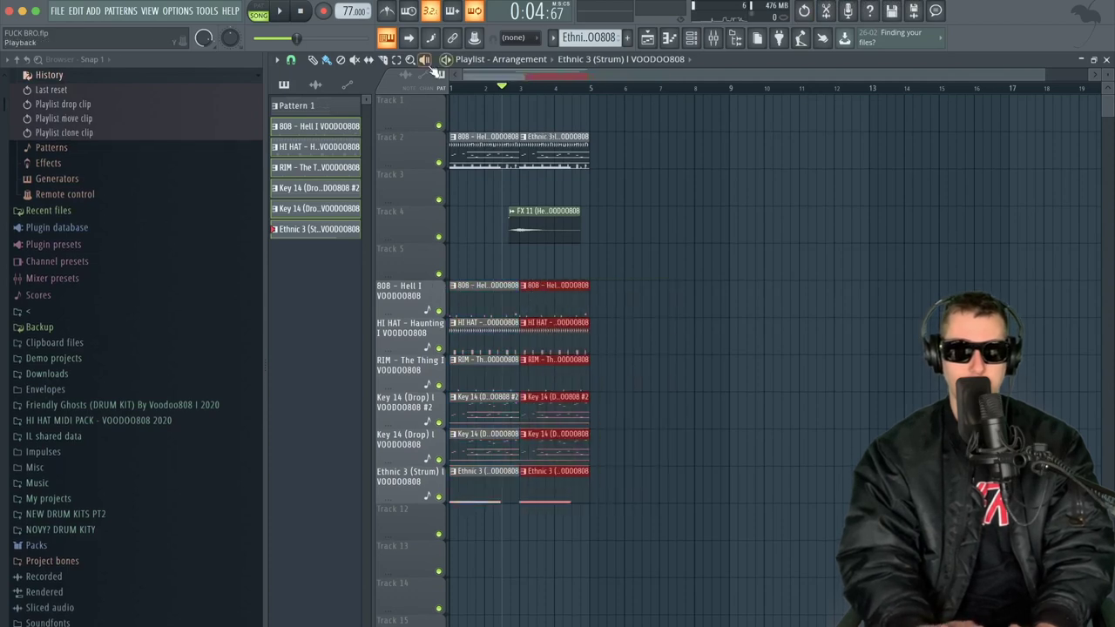
- Delete the two original pattern clips from Track 2 and return playback to the start
drag(643, 197, 311, 90)
key(Delete)
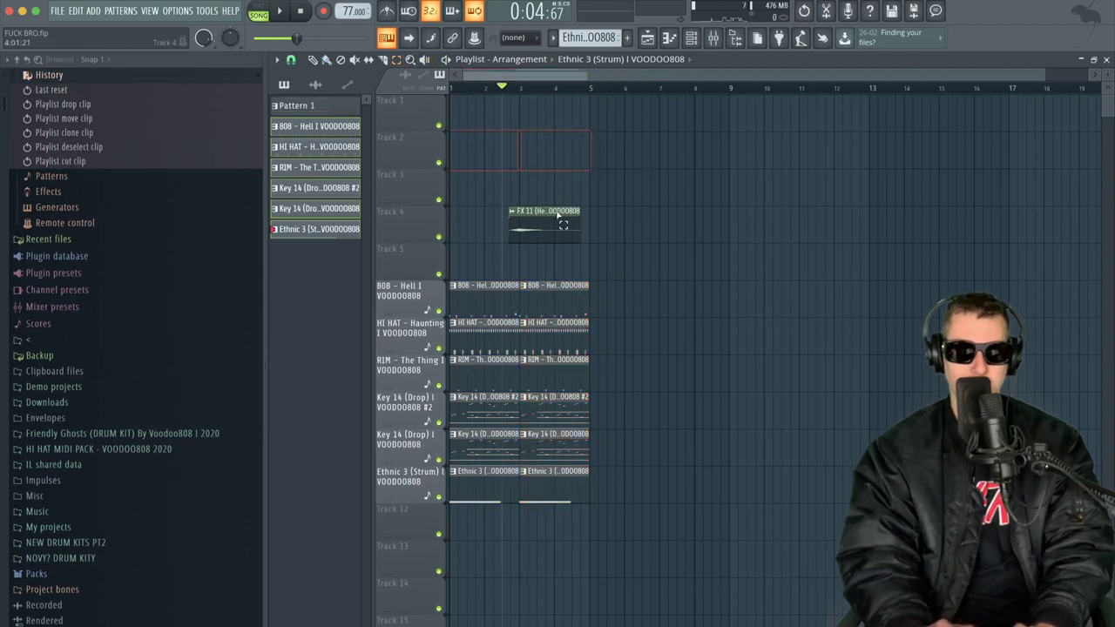
scroll(559, 218, down, 2)
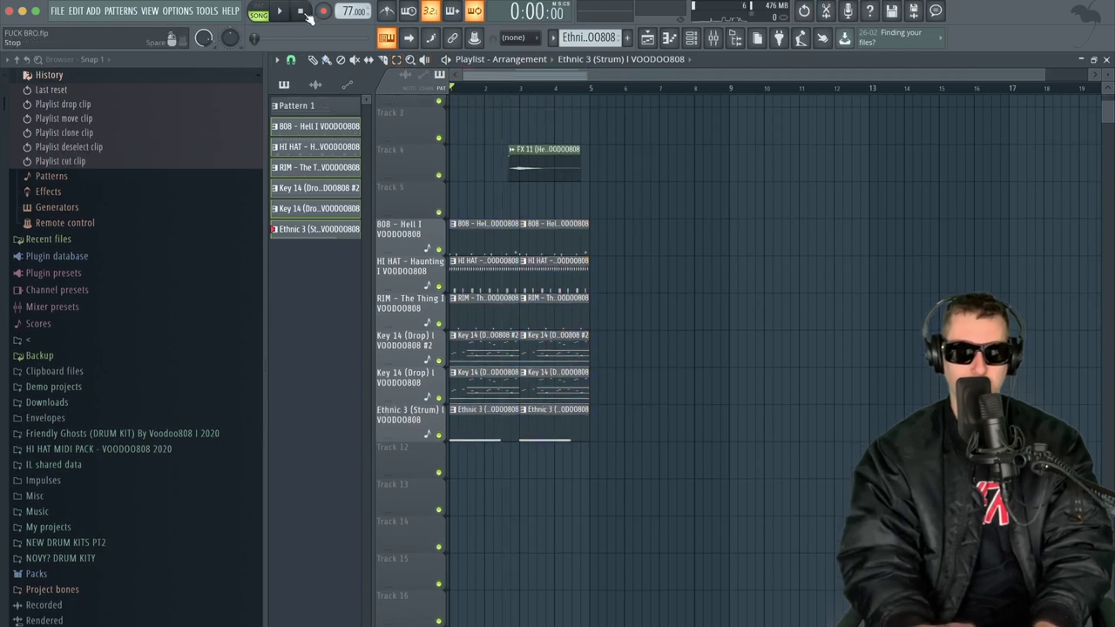
- Solo the Key 14 (Drop) playlist track and duplicate all clips of the four-bar section four times
right_click(438, 397)
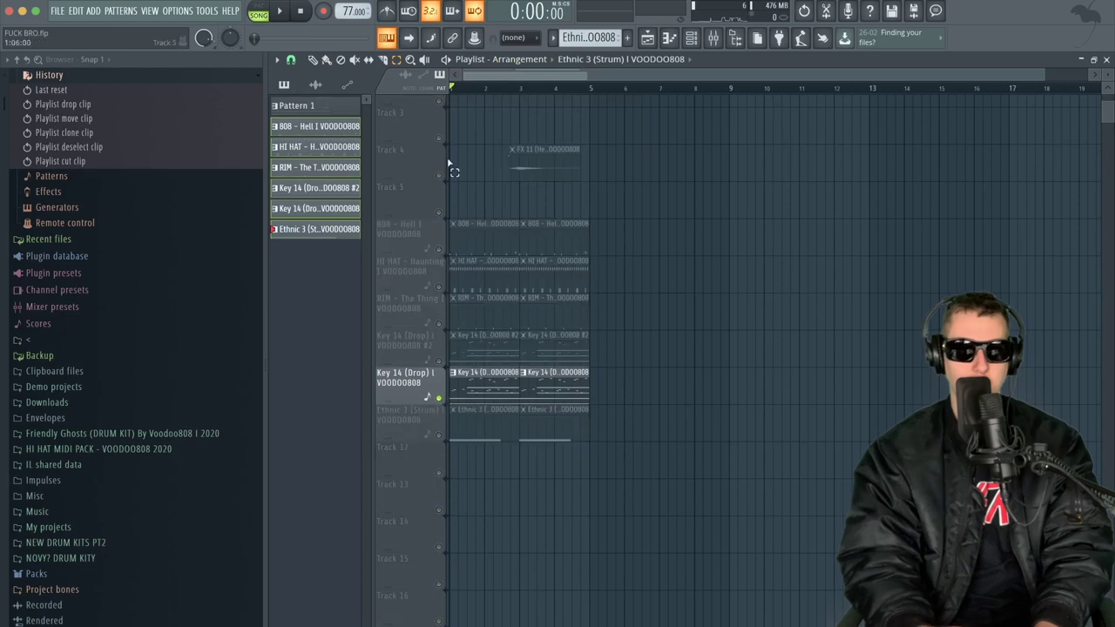
drag(565, 488, 470, 113)
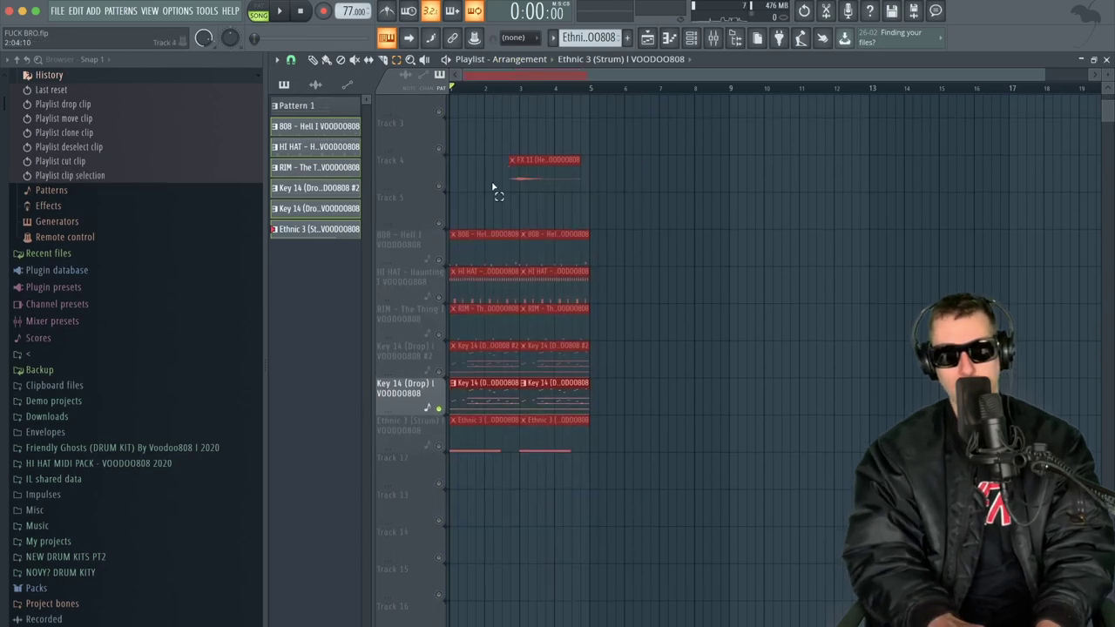
key(ctrl+b)
key(ctrl+b)
key(ctrl+b)
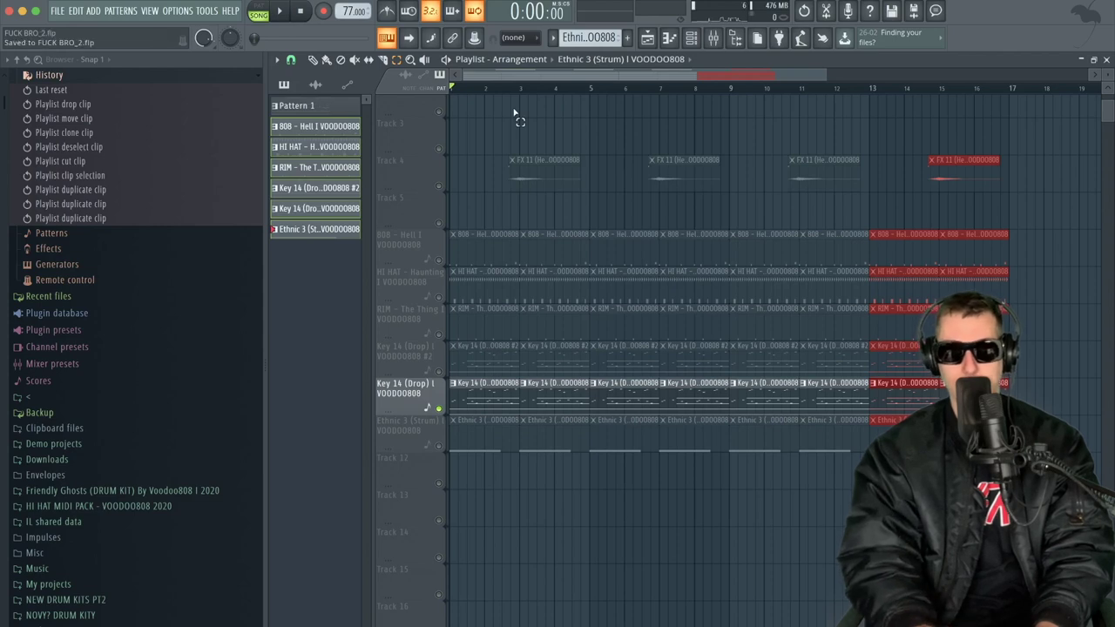
key(ctrl+b)
- Select the whole arrangement for playback and solo the Key 14 (Drop) channel in the channel rack
drag(674, 76, 546, 81)
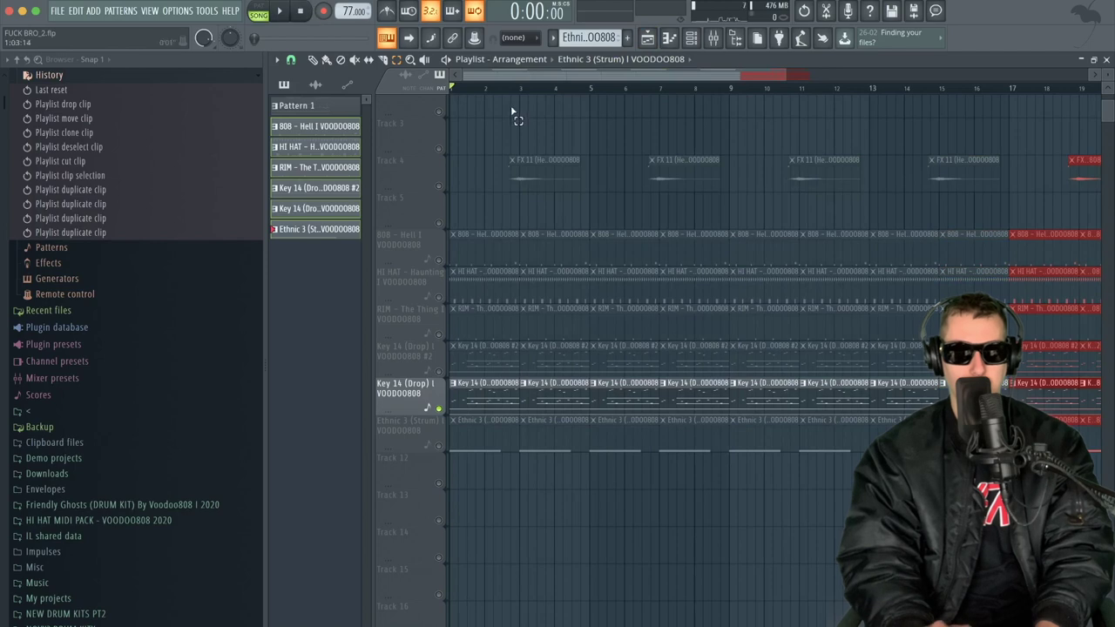
key(ctrl+a)
key(space)
click(691, 40)
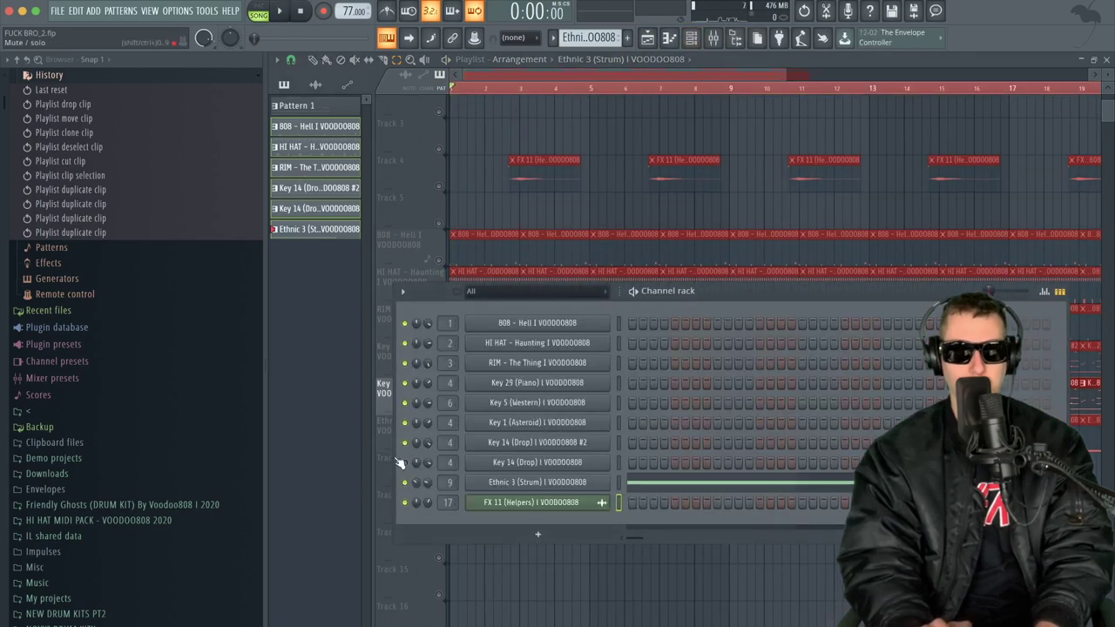
right_click(404, 463)
click(414, 184)
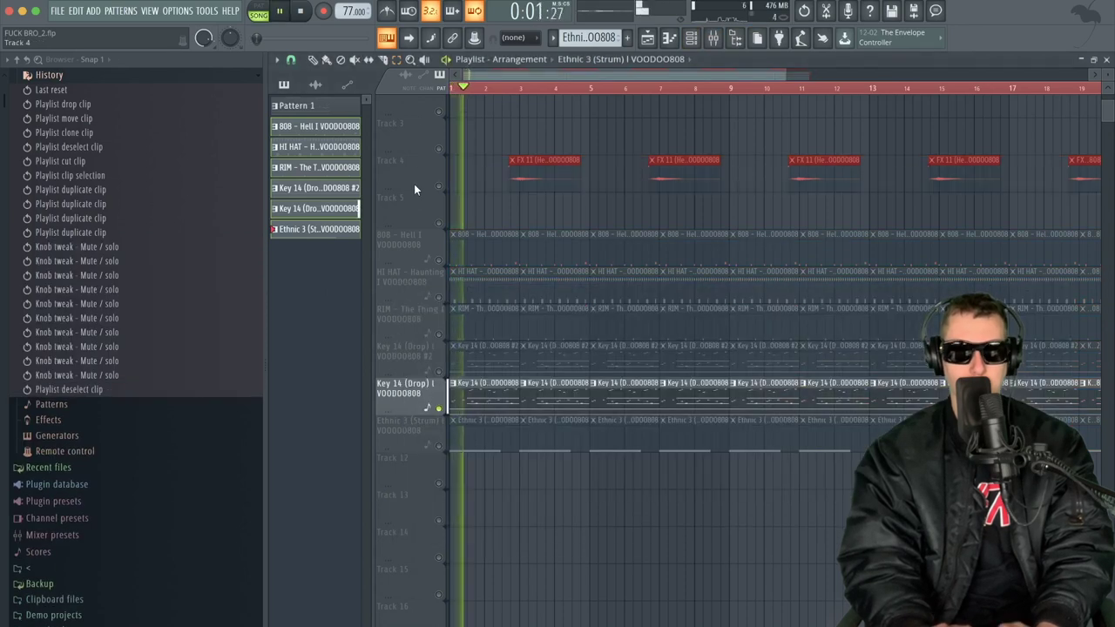
- Cut the 808, hi-hat, rim, Key 14 (Drop) #2 and Ethnic 3 clips from bars 1 to 4, and unmute Track 4
drag(560, 374, 426, 254)
key(ctrl+x)
drag(560, 430, 406, 433)
key(ctrl+x)
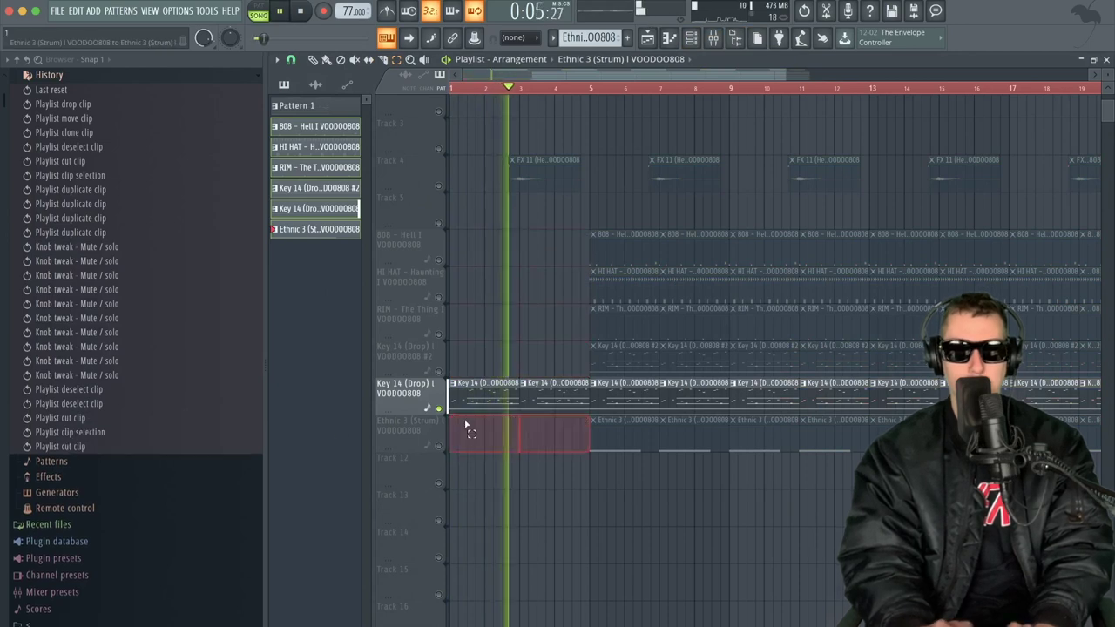
click(439, 186)
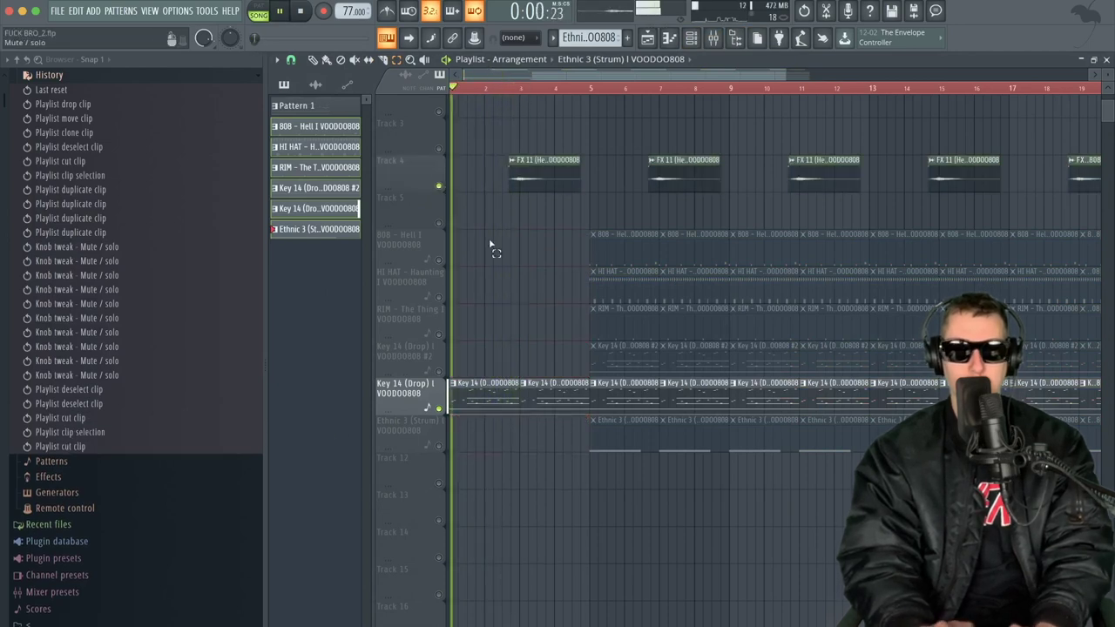
click(25, 61)
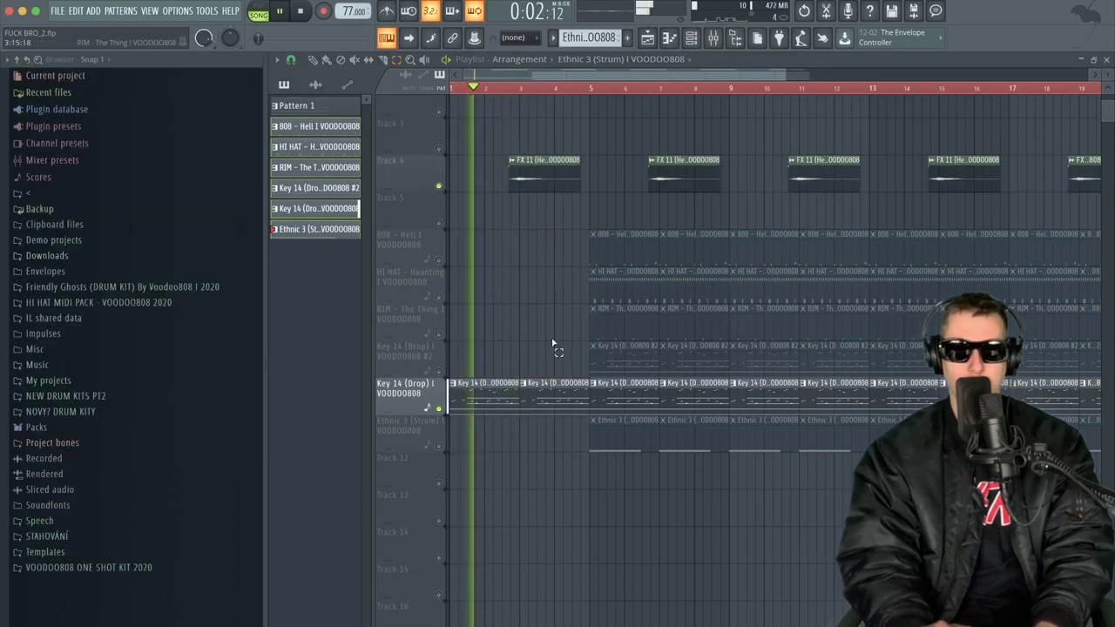
- Cut the Key 14 (Drop) #2 clips from bars 5 to 8, unsolo the Key 14 (Drop) track and stop playback
drag(642, 357, 704, 365)
key(ctrl+x)
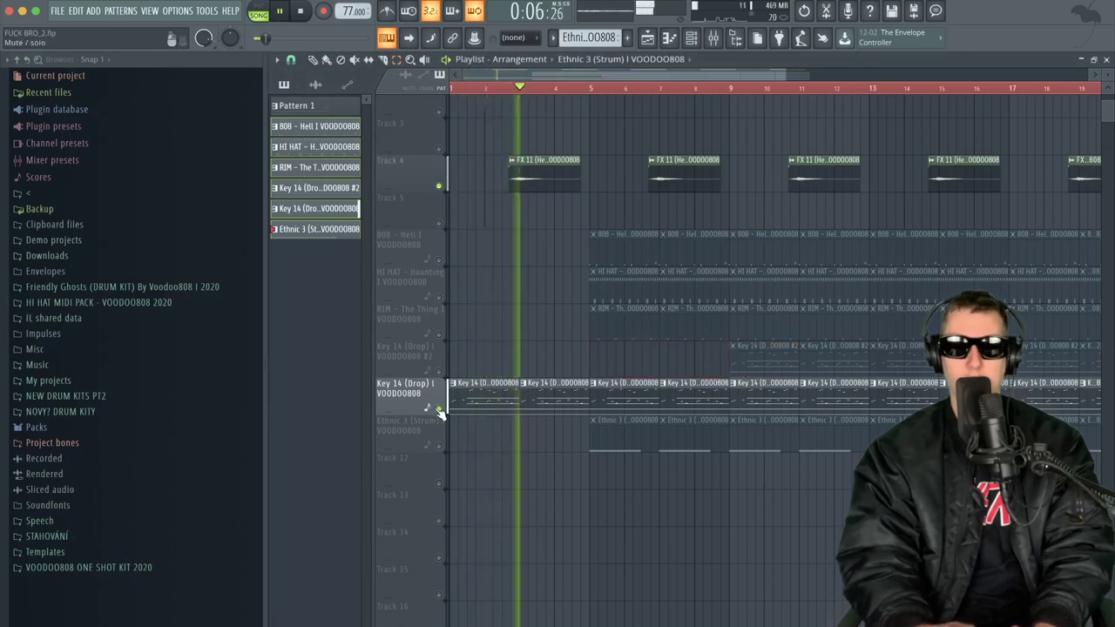
right_click(439, 409)
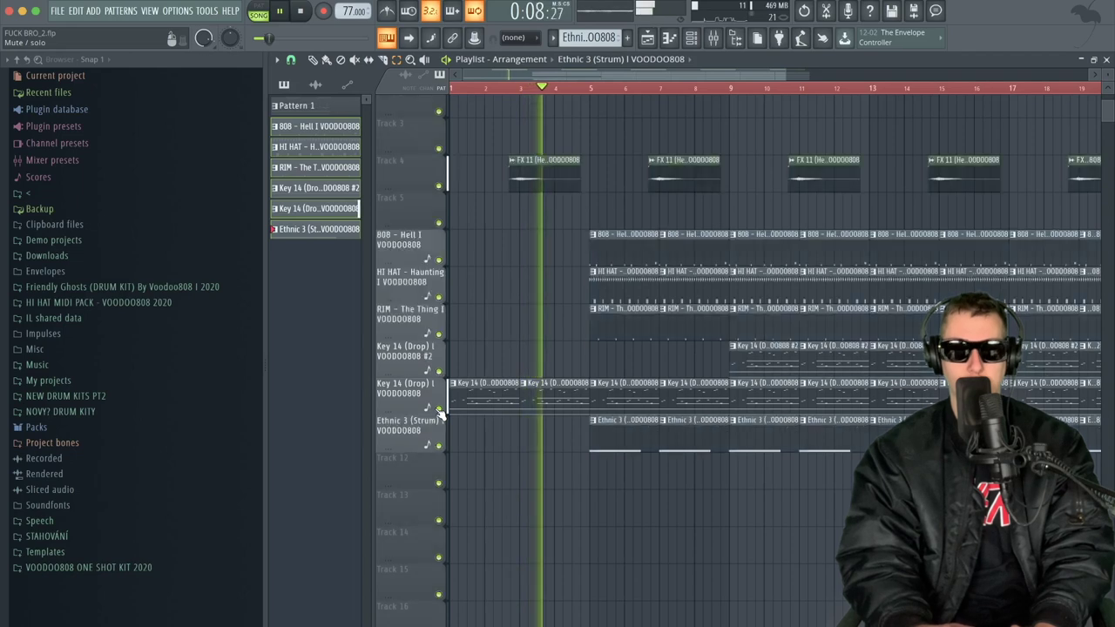
key(space)
- Move the first FX 11 (Helpers) clip from Track 4 to Track 5 so it starts just before bar 5
drag(786, 74, 777, 179)
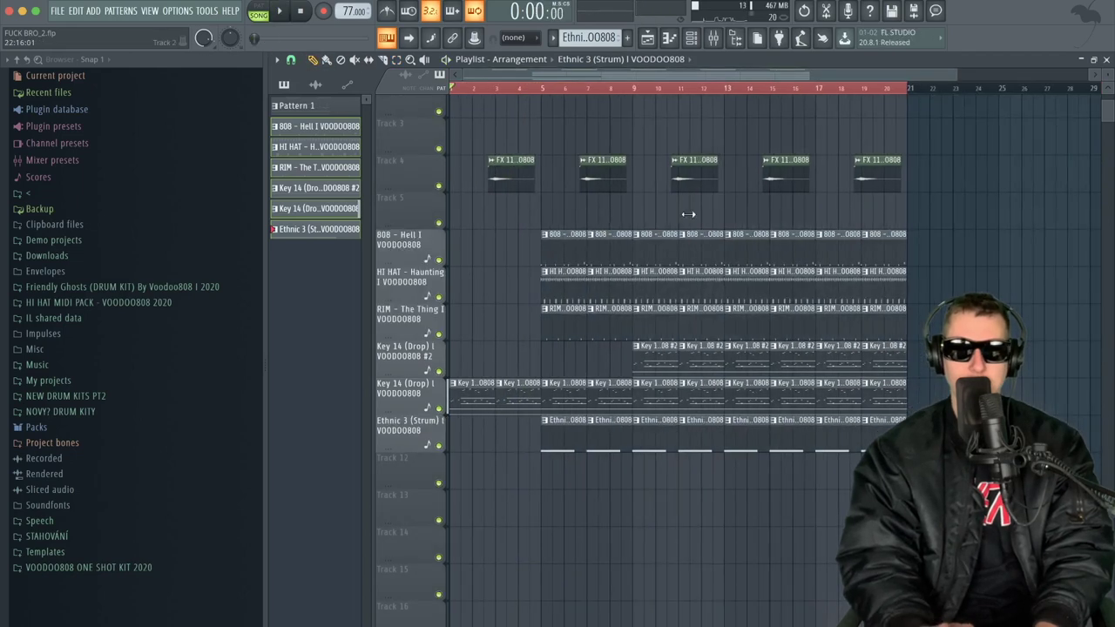
scroll(469, 224, up, 5)
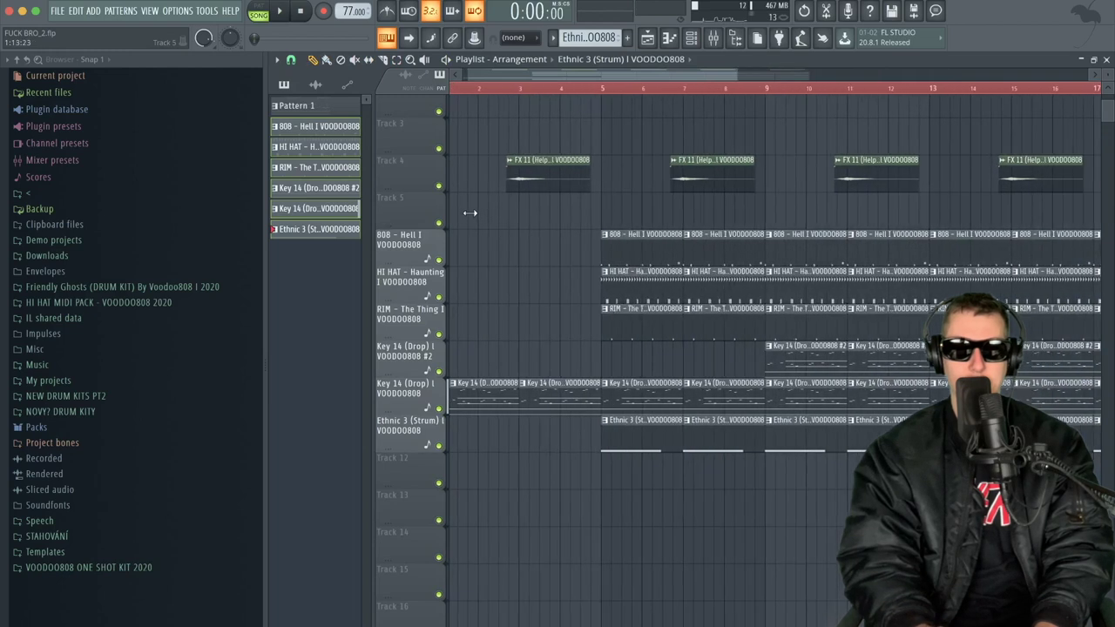
scroll(469, 213, up, 1)
scroll(580, 203, up, 2)
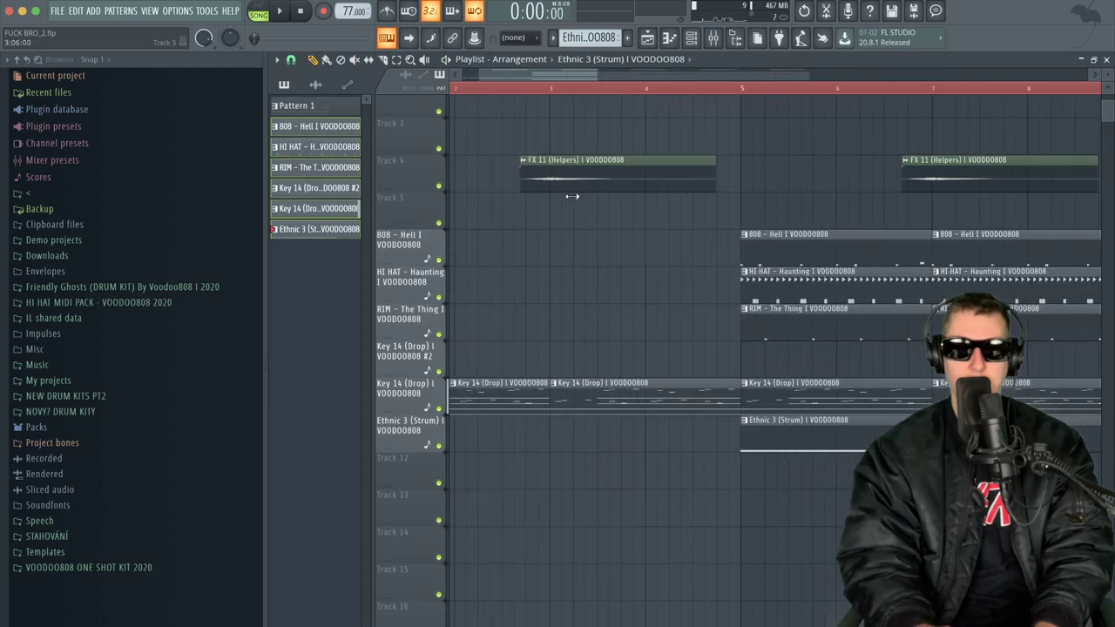
scroll(564, 191, up, 2)
drag(582, 180, 826, 217)
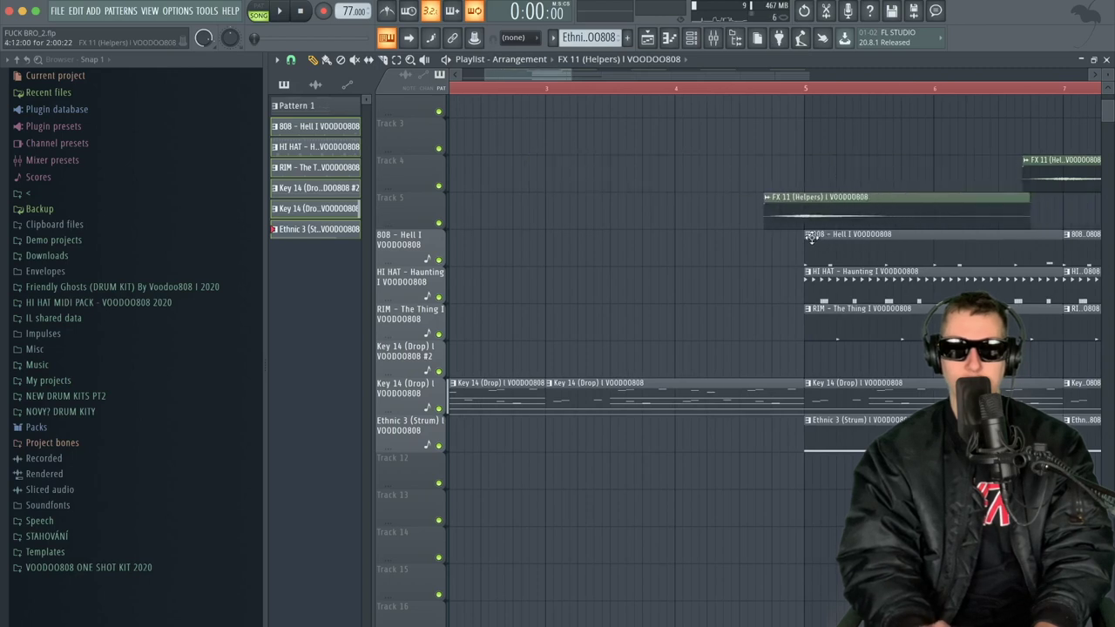
- Audition the transition into bar 5 and shift the Track 5 FX 11 (Helpers) clip to start at bar 4
click(740, 89)
key(space)
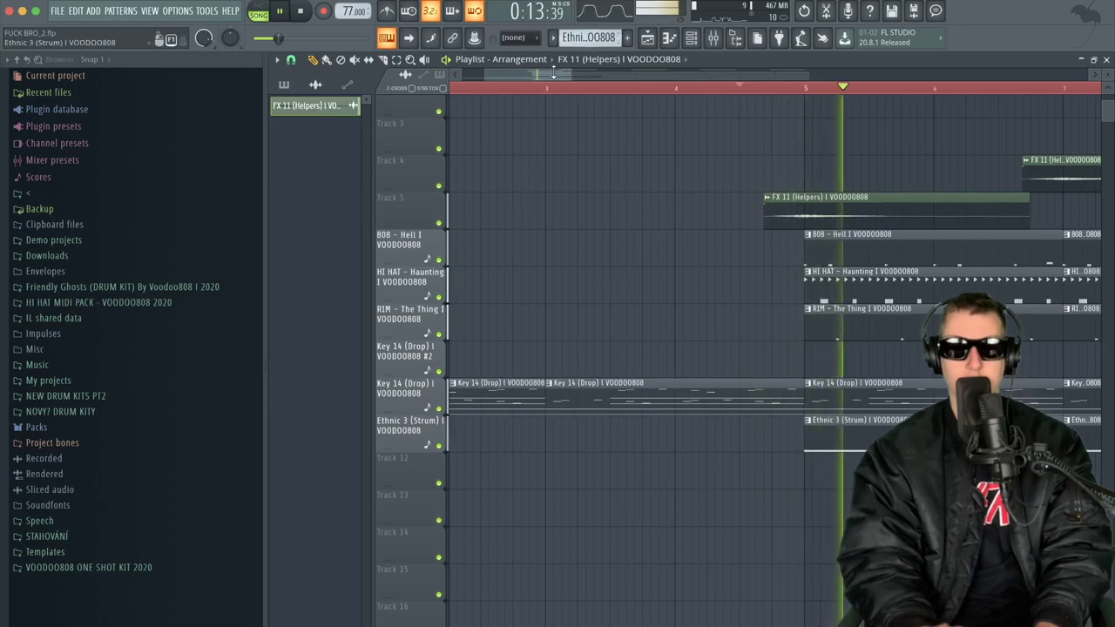
key(space)
drag(783, 216, 745, 215)
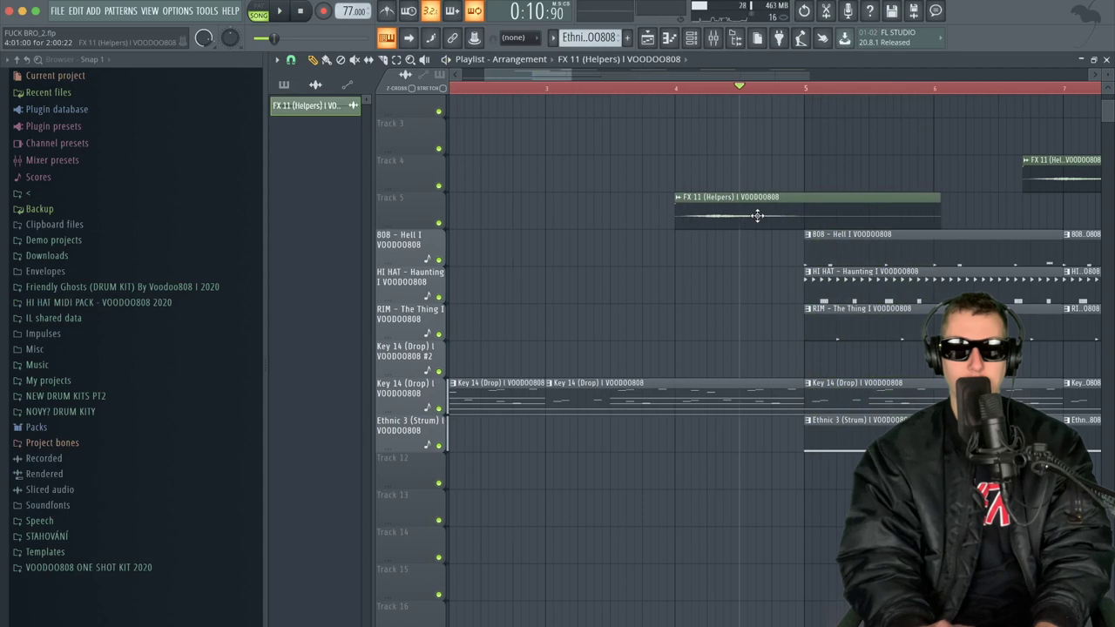
click(647, 85)
key(space)
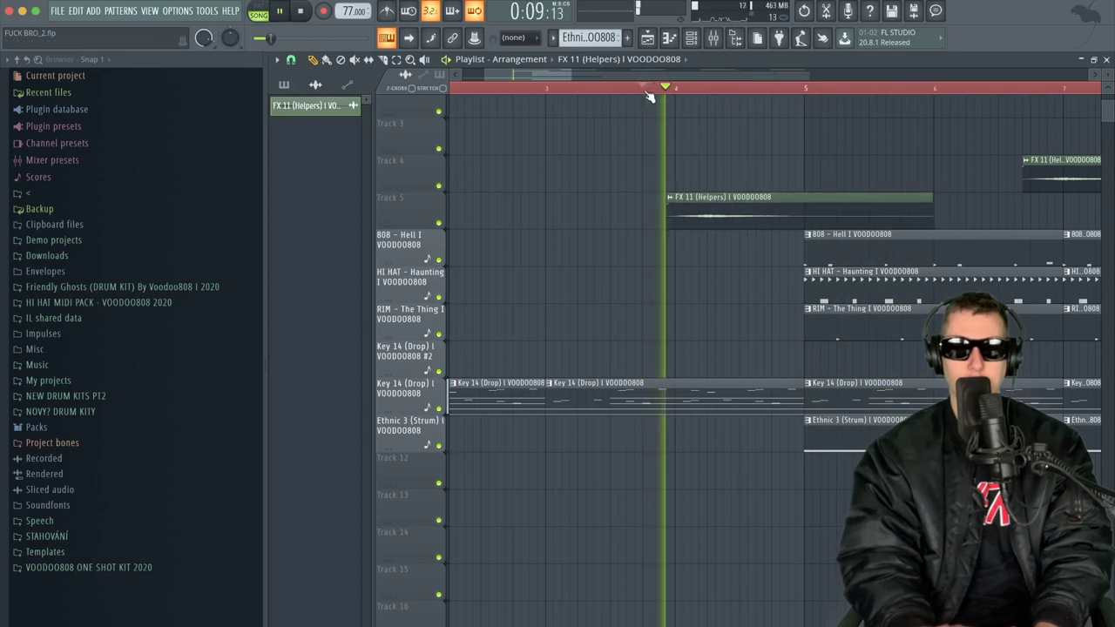
drag(717, 217, 723, 215)
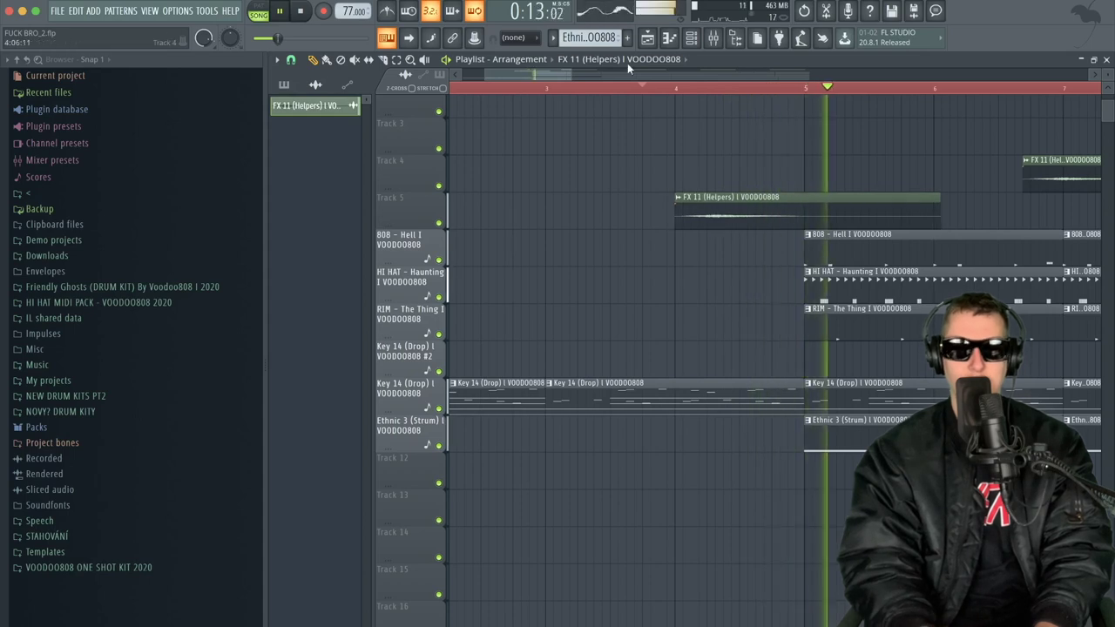
- Replace the next two FX 11 (Helpers) clips on Track 4 with ones starting at bars 8 and 12
drag(572, 76, 746, 141)
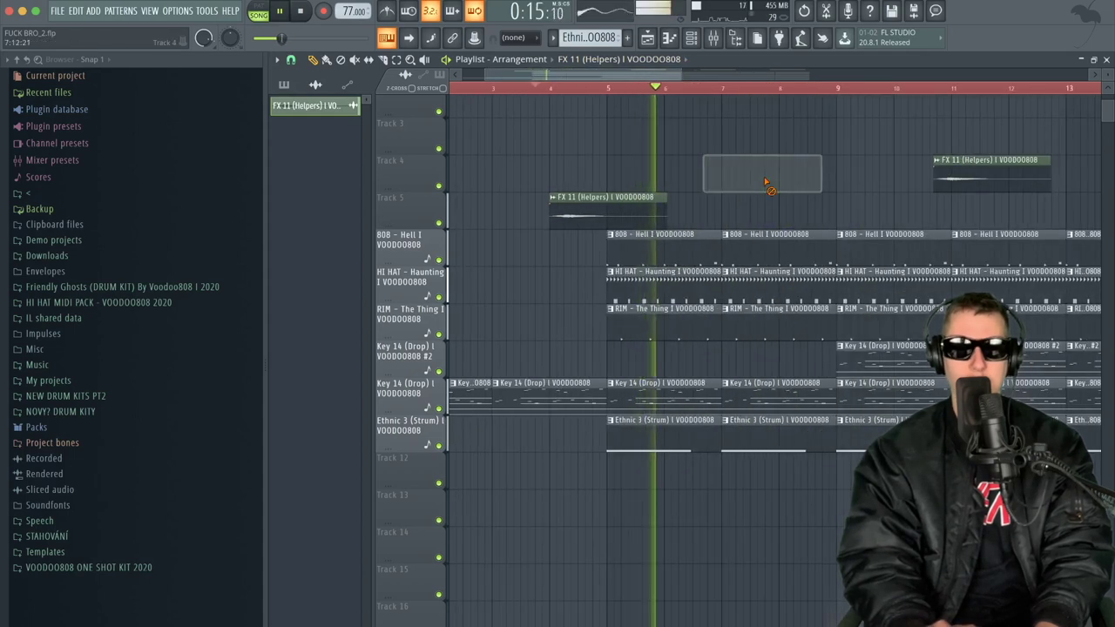
click(779, 163)
right_click(980, 186)
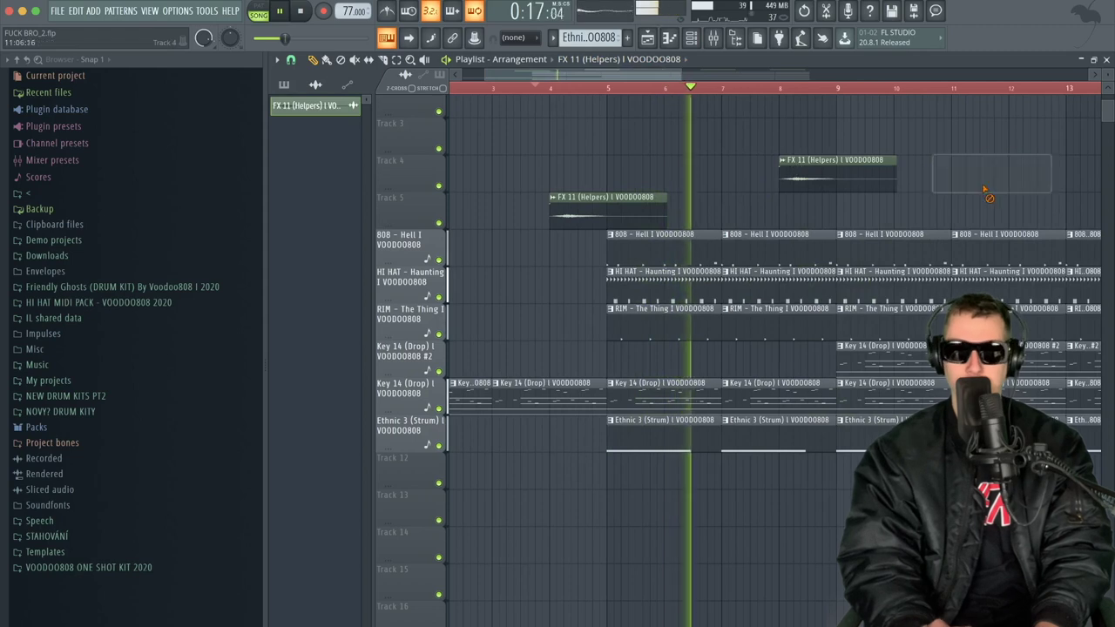
click(1010, 172)
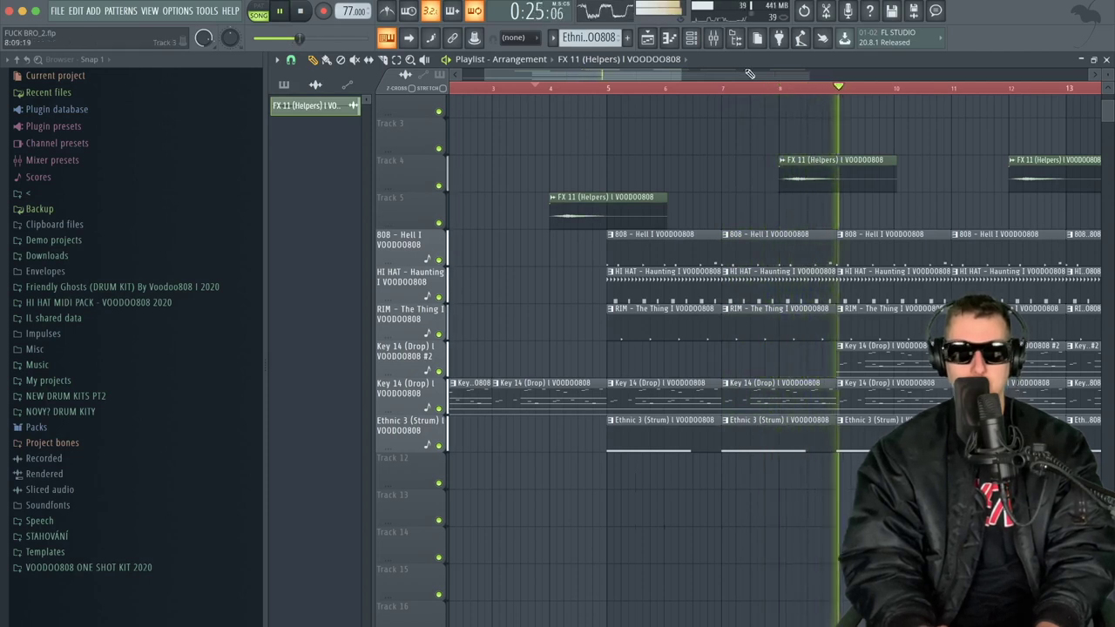
- Stop playback and load Fruity Multiband Compressor into slot 1 of the Master mixer track, keeping its default preset
click(712, 38)
key(space)
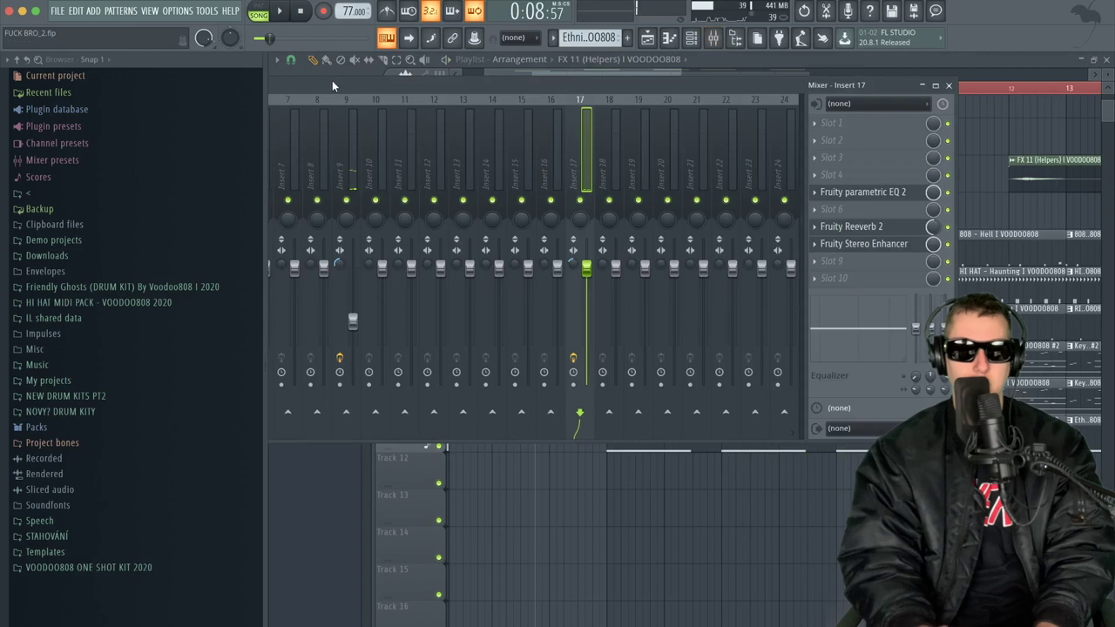
click(331, 80)
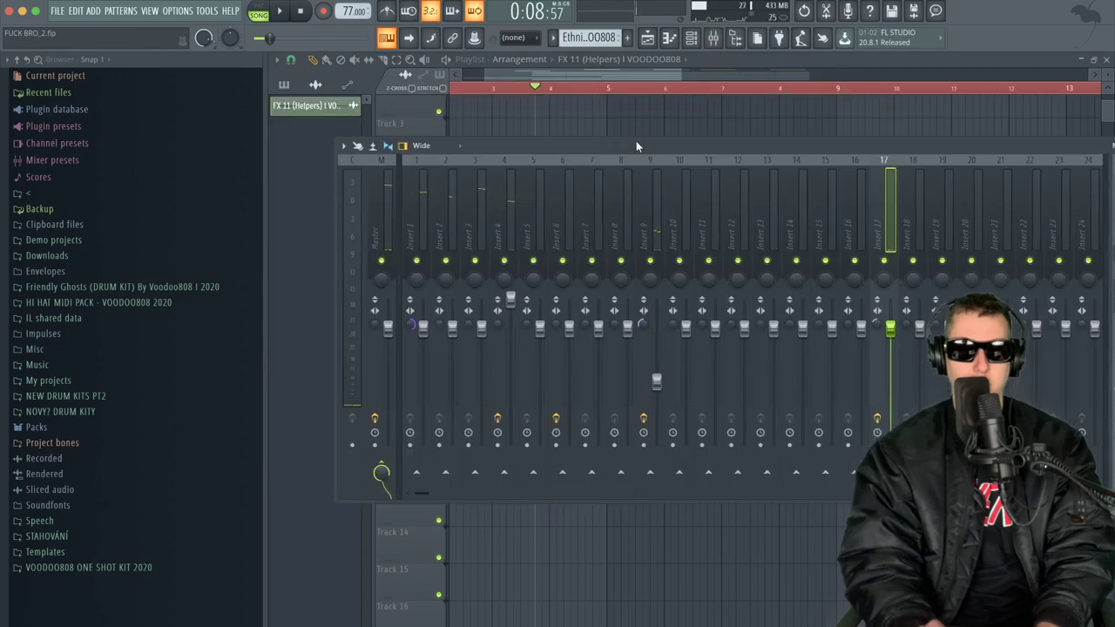
click(389, 217)
click(902, 224)
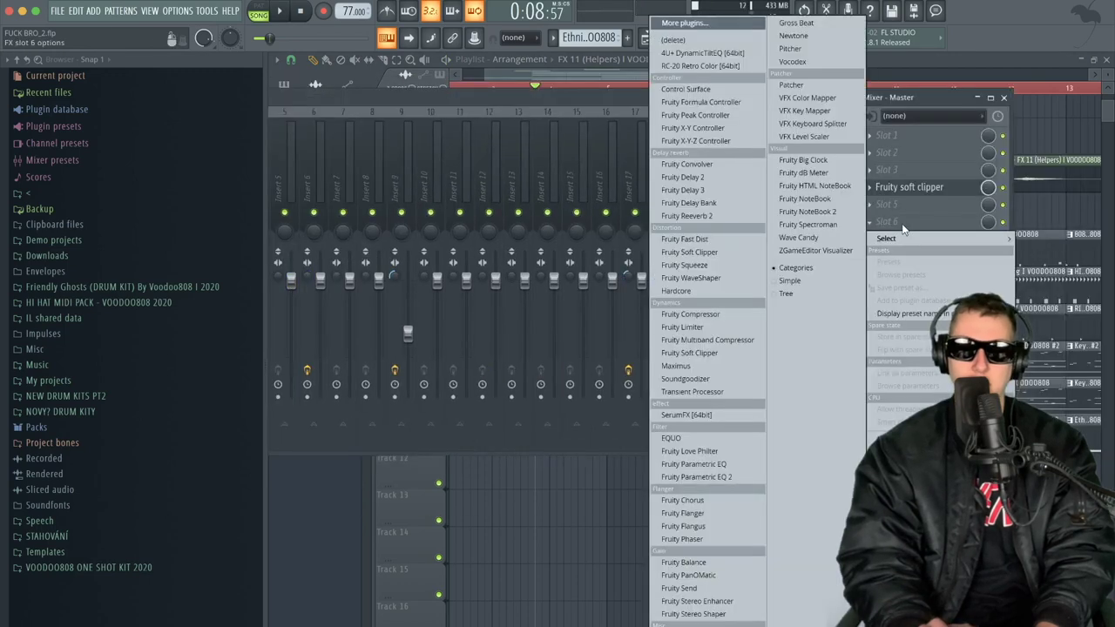
click(901, 141)
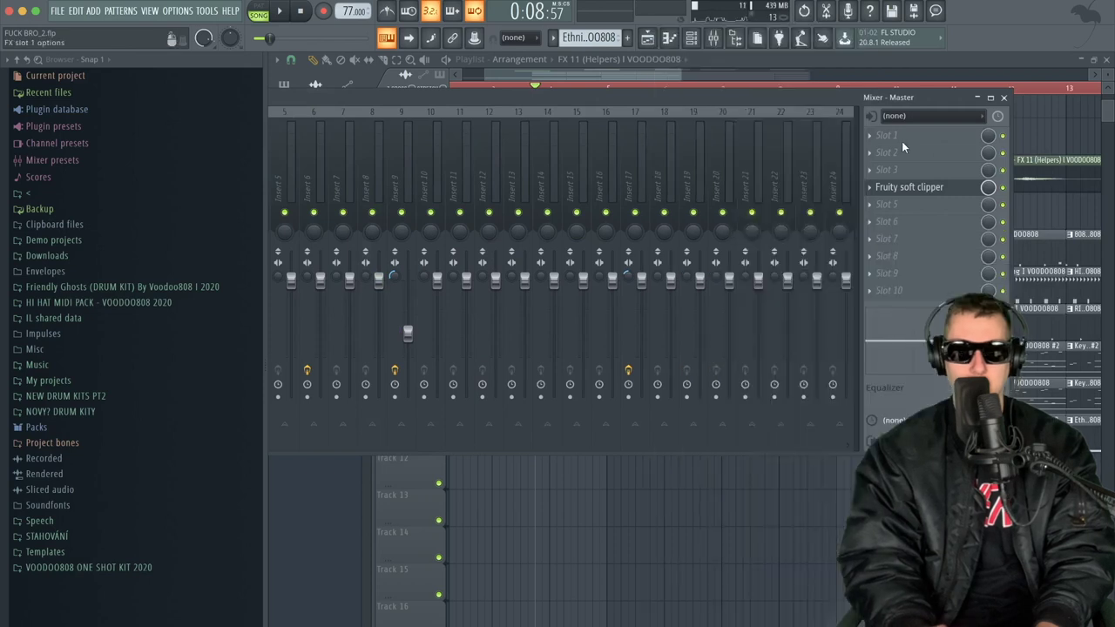
click(901, 141)
click(733, 341)
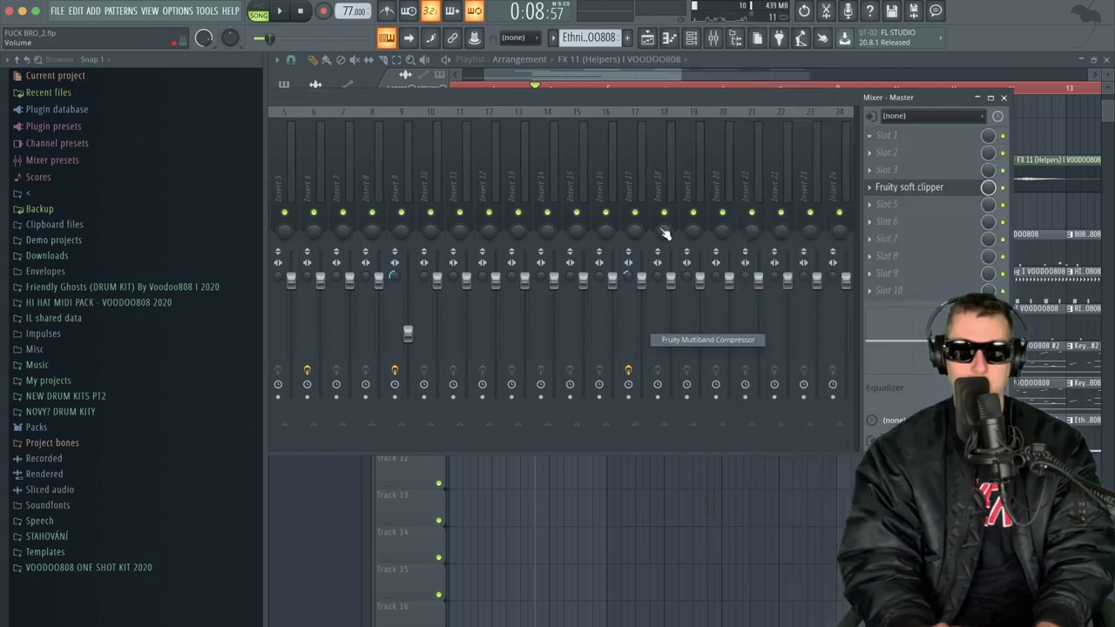
click(806, 125)
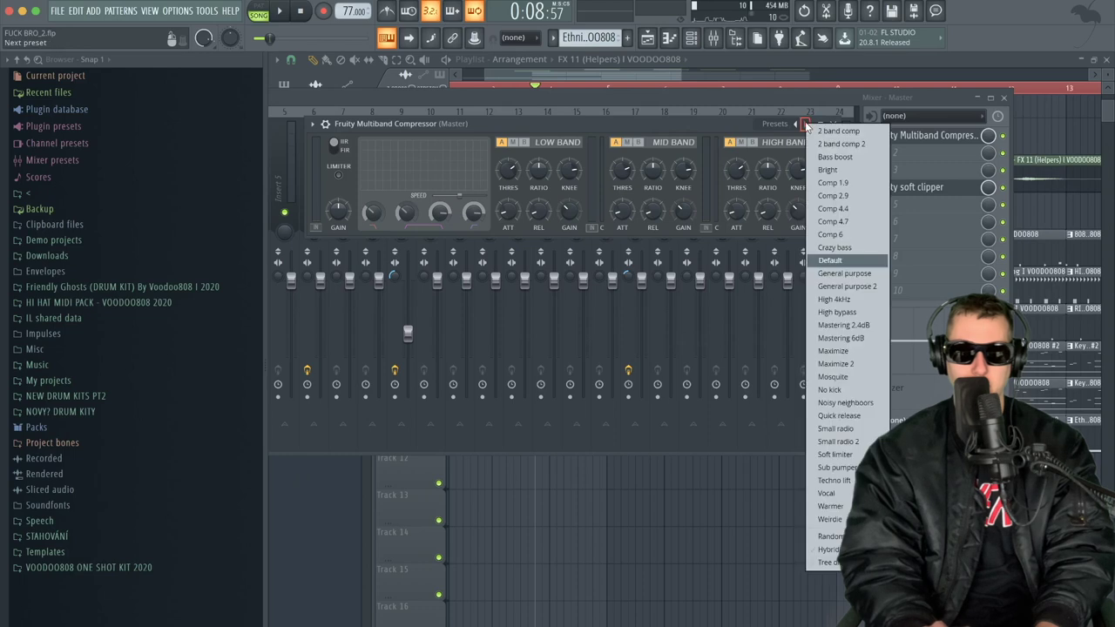
click(729, 129)
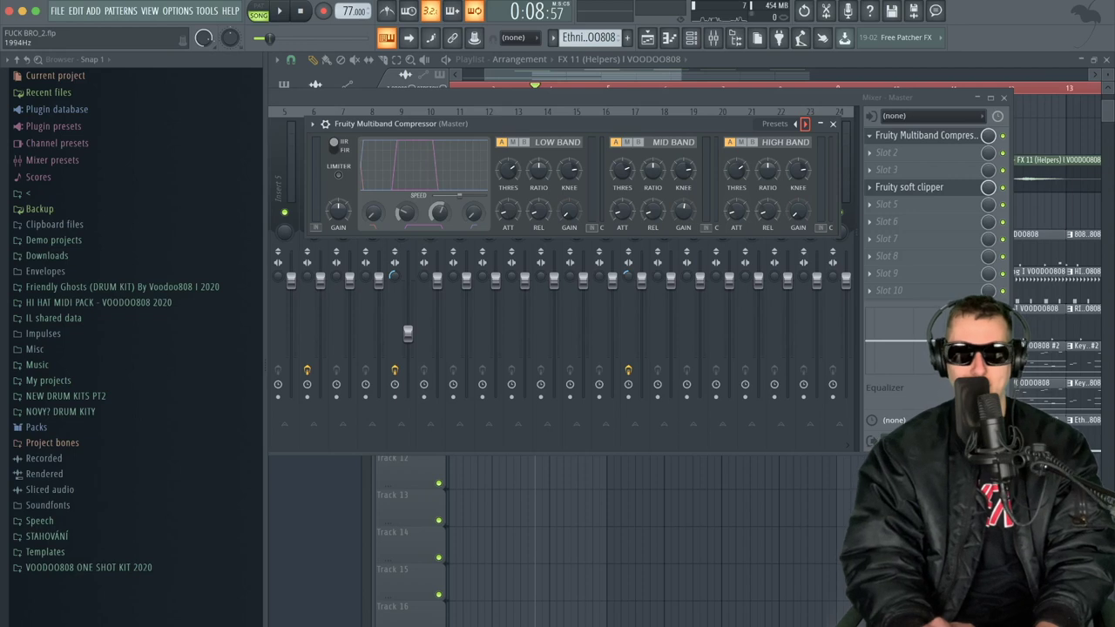
- Adjust the multiband compressor's crossover frequencies during playback, setting the lower one to 157 Hz, and close the plugin
key(space)
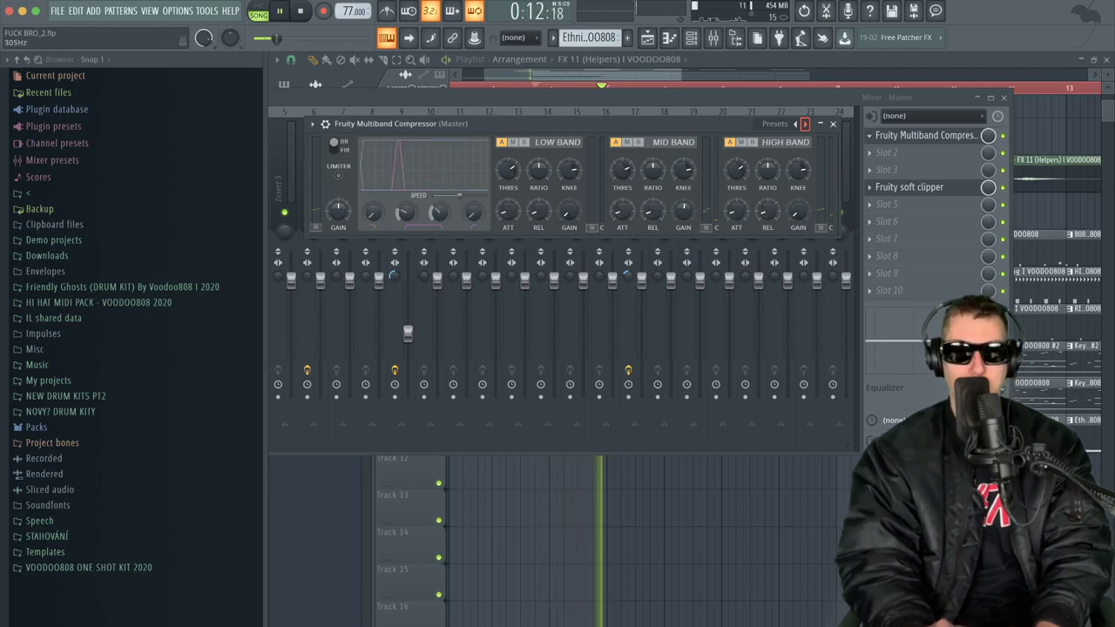
drag(436, 209, 436, 217)
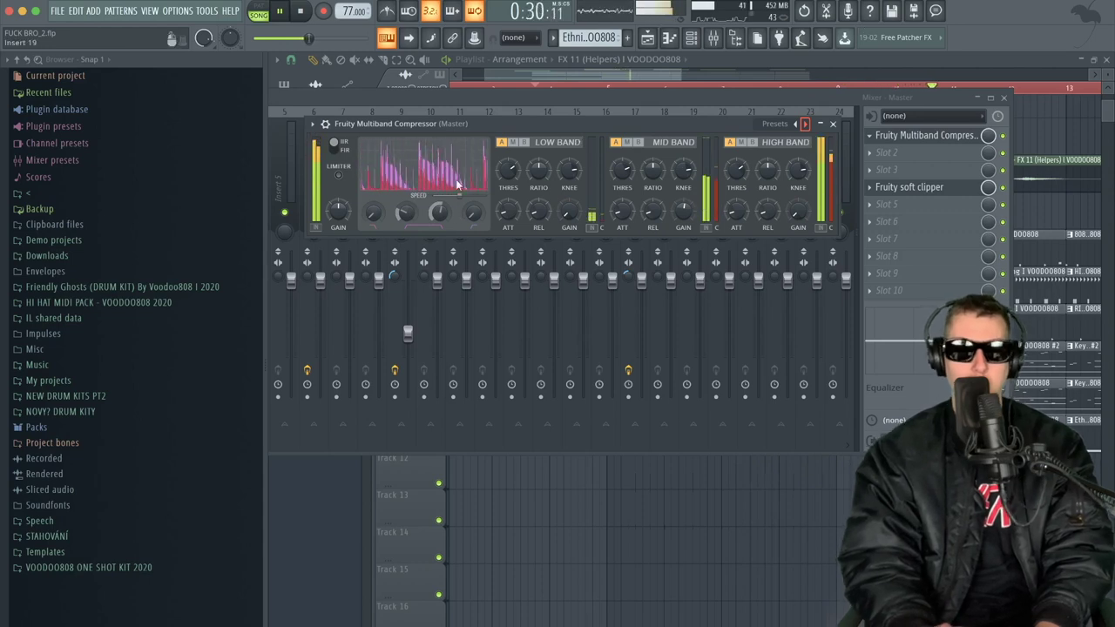
drag(437, 211, 406, 216)
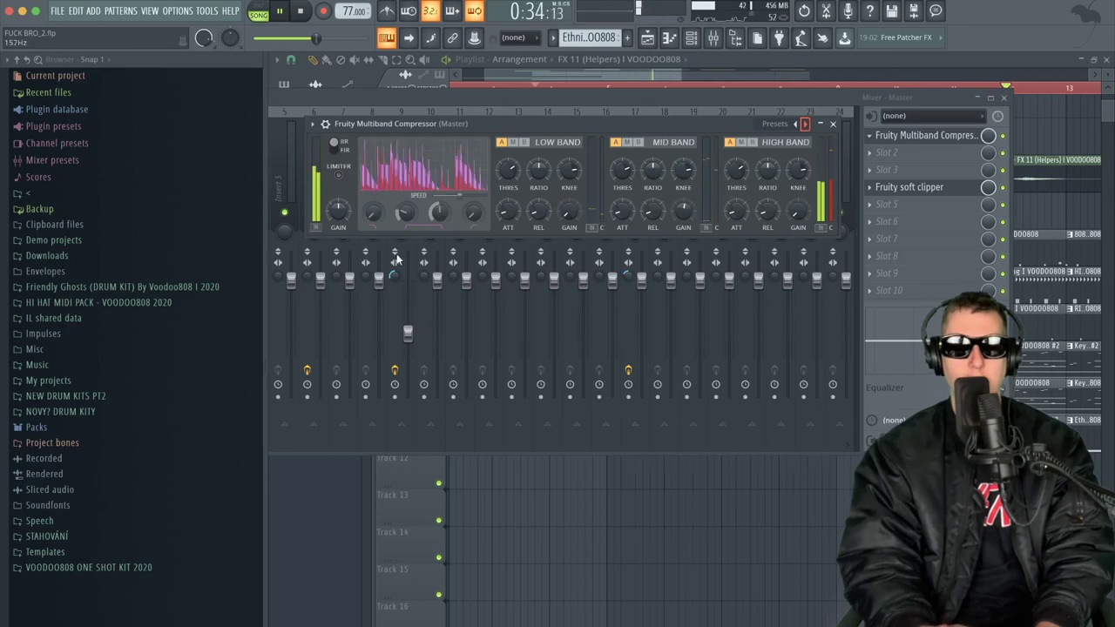
click(412, 552)
key(space)
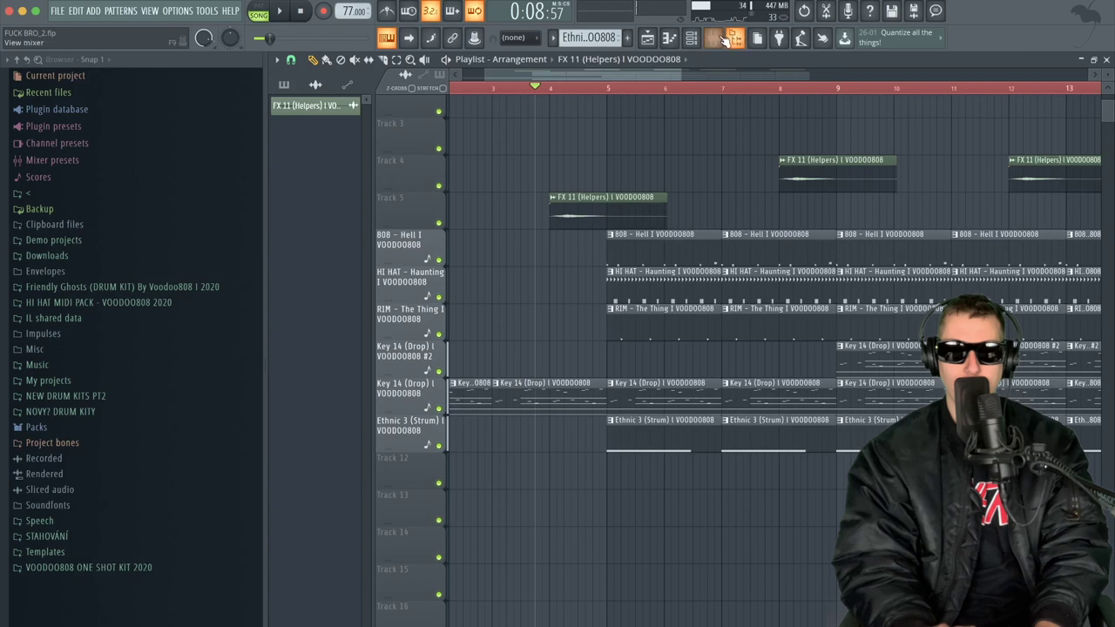
- Create an automation clip for the Fruity Multiband Compressor's mix level on the Master track and return to the playlist
click(721, 39)
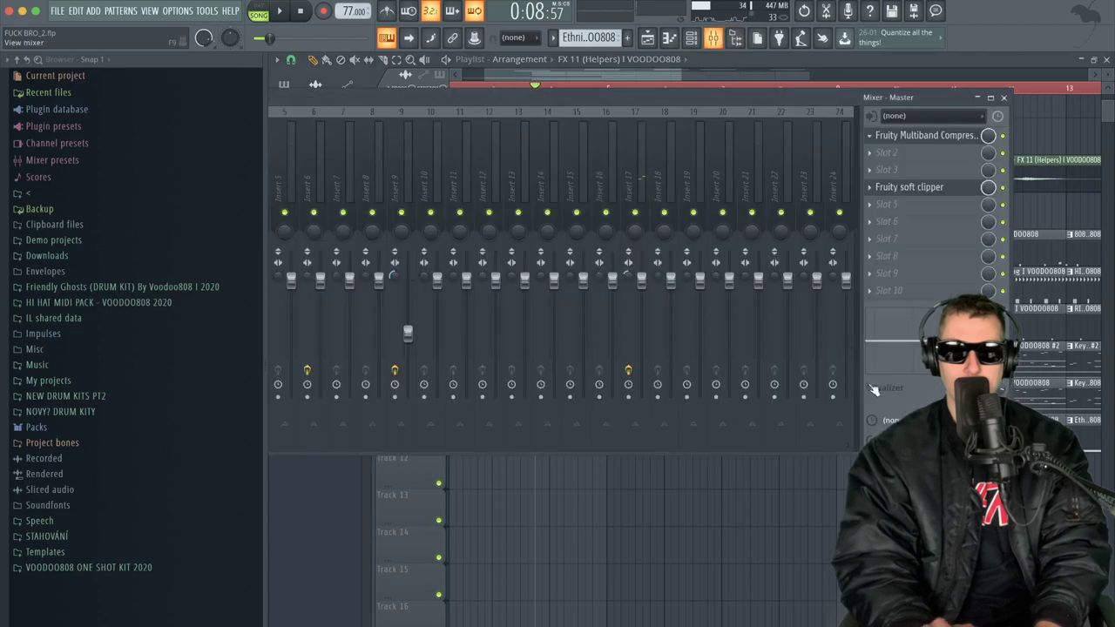
right_click(989, 191)
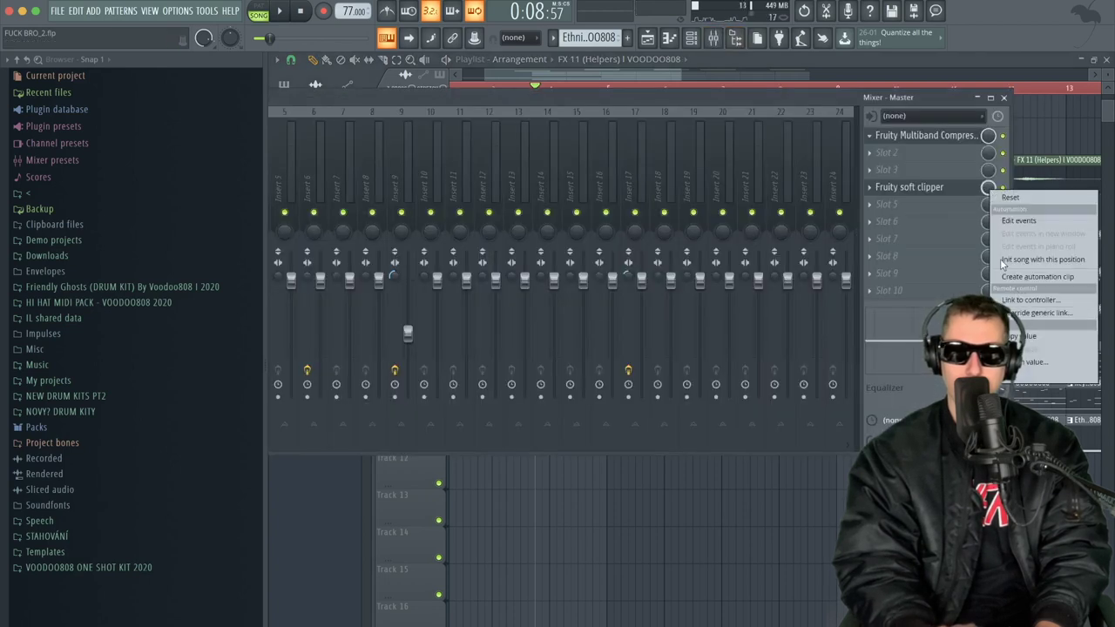
click(987, 137)
right_click(986, 137)
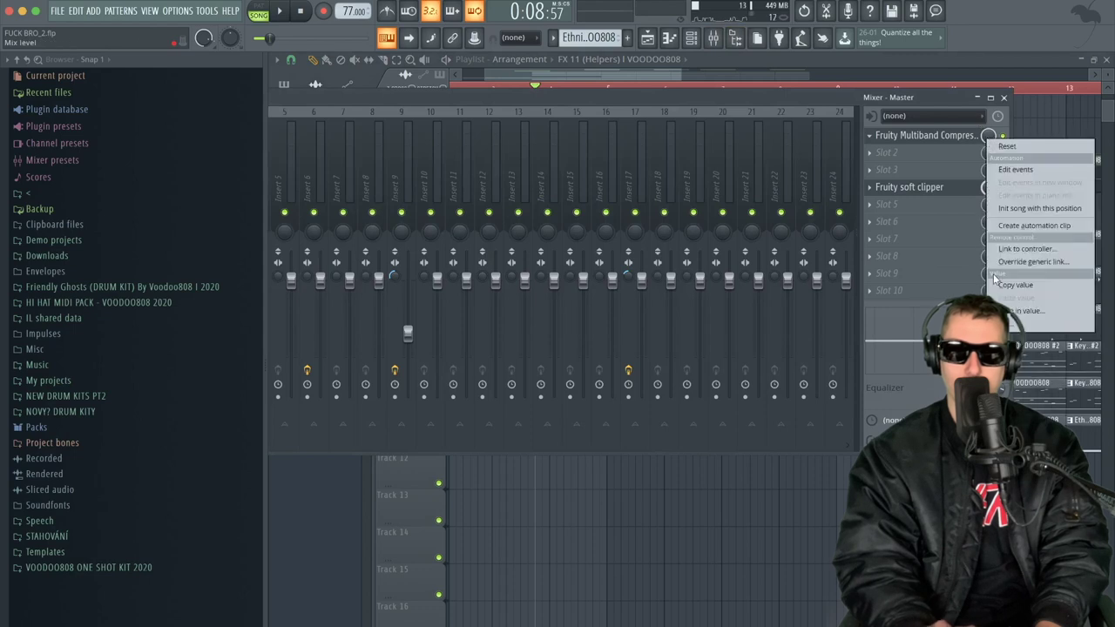
click(1027, 233)
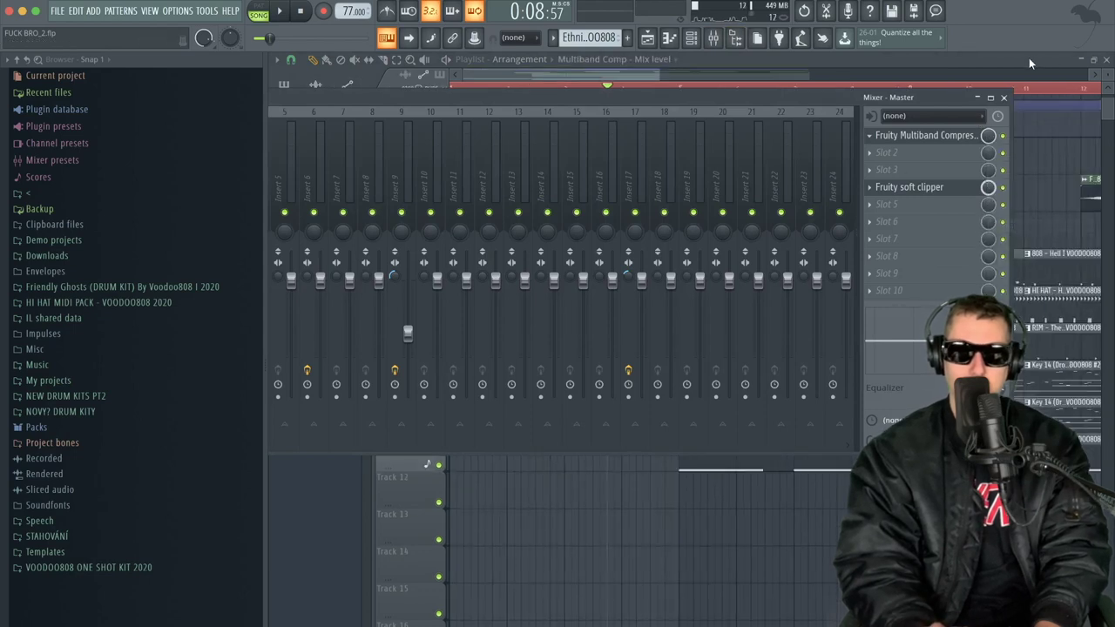
click(1029, 59)
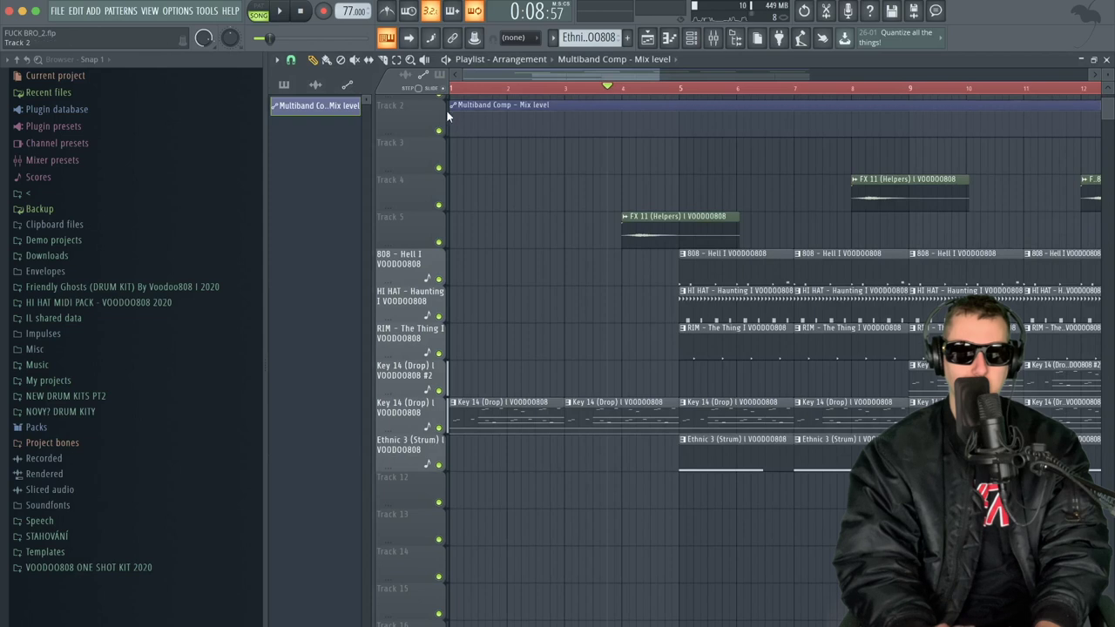
- Shape the mix-level automation to stay at zero from bar 1 and jump to full just before bar 9, and audition the transition
drag(452, 111, 410, 260)
right_click(910, 127)
drag(910, 127, 914, 215)
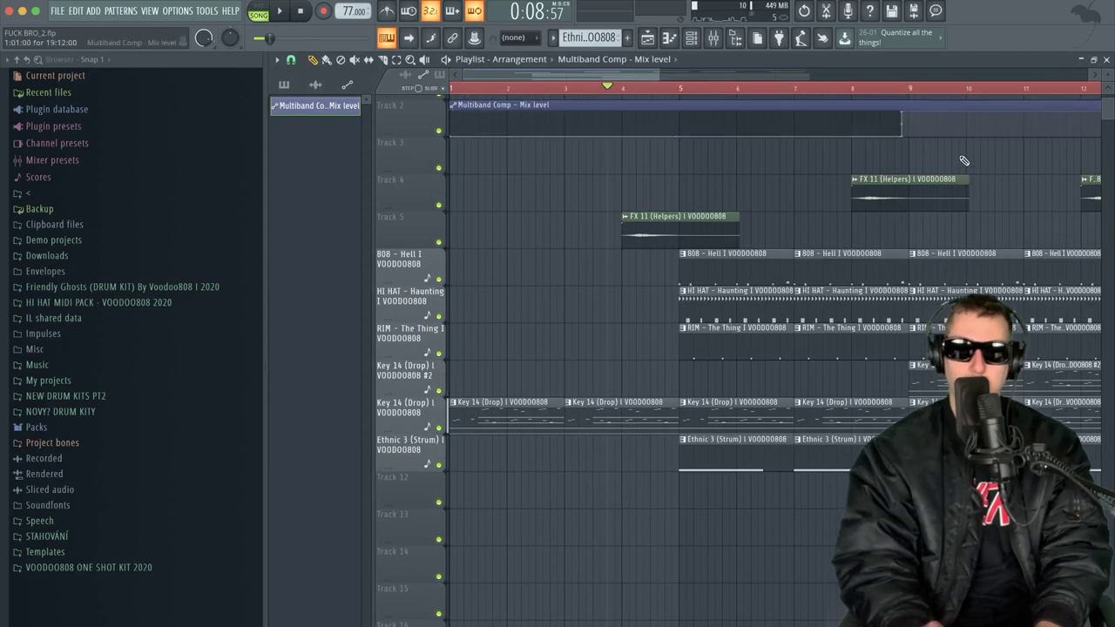
scroll(896, 162, up, 4)
scroll(936, 232, up, 3)
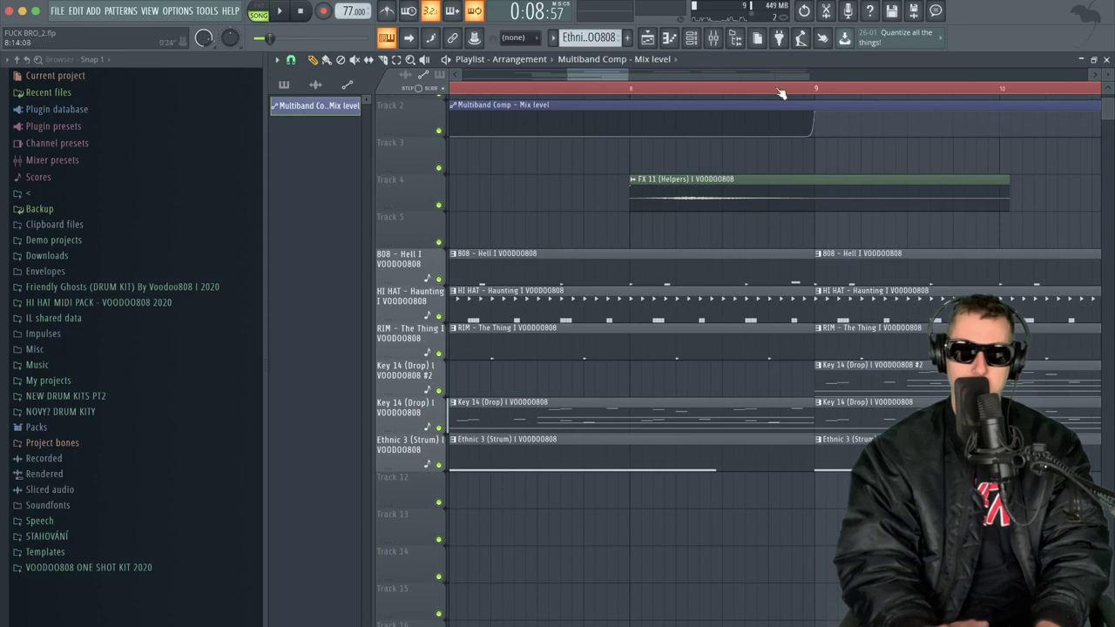
key(space)
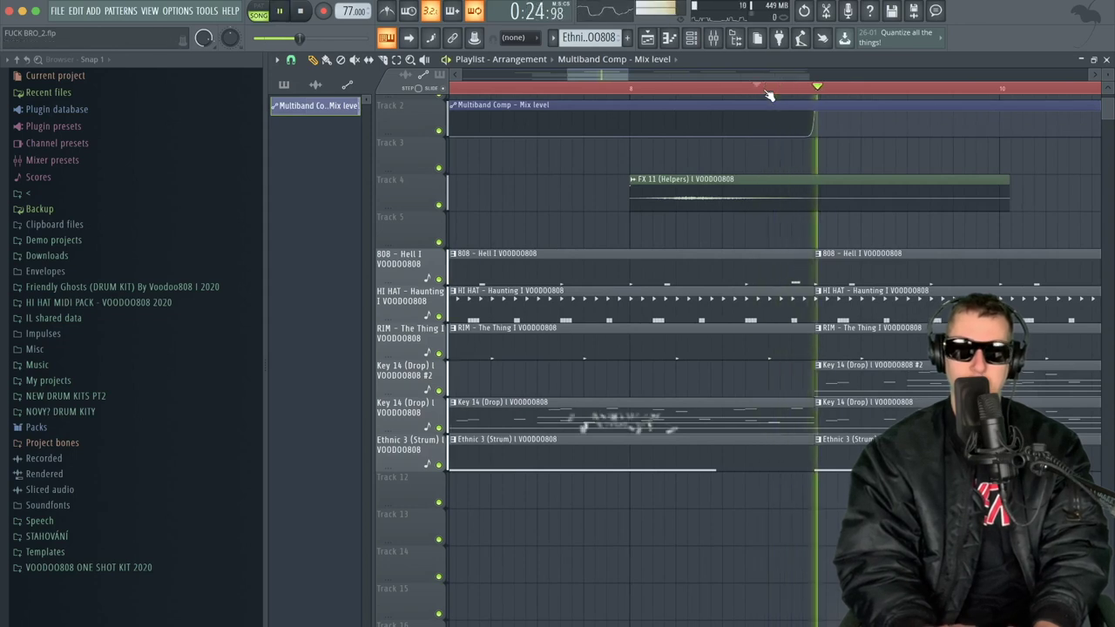
key(space)
- Extend the mix-level automation at full up to bar 17, and drop it to zero from there to the clip's end
scroll(930, 127, down, 5)
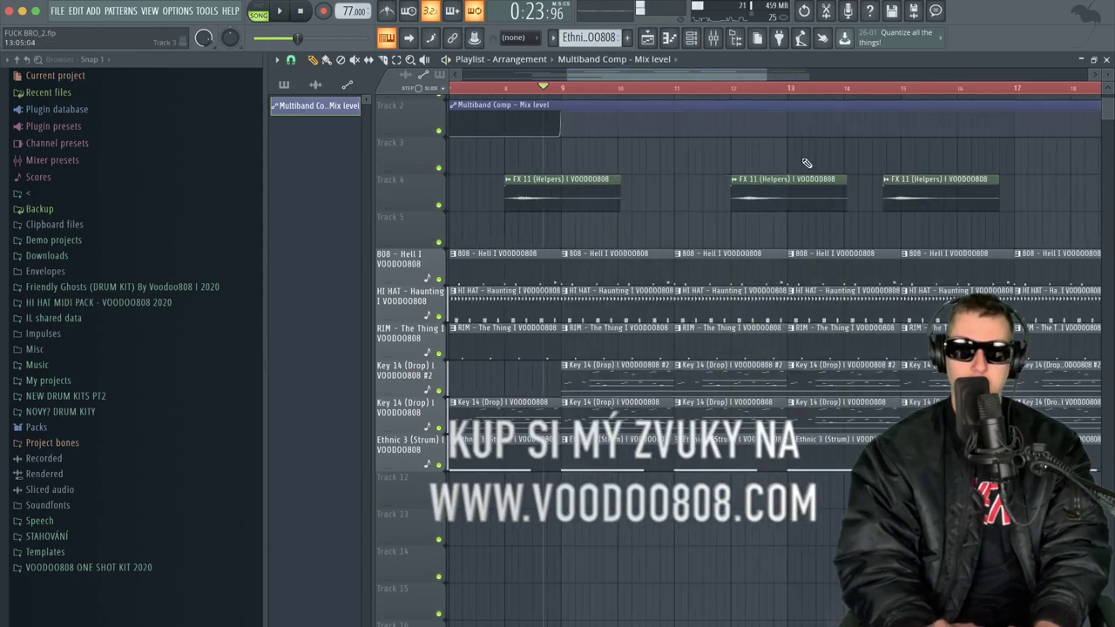
drag(1007, 129, 1005, 114)
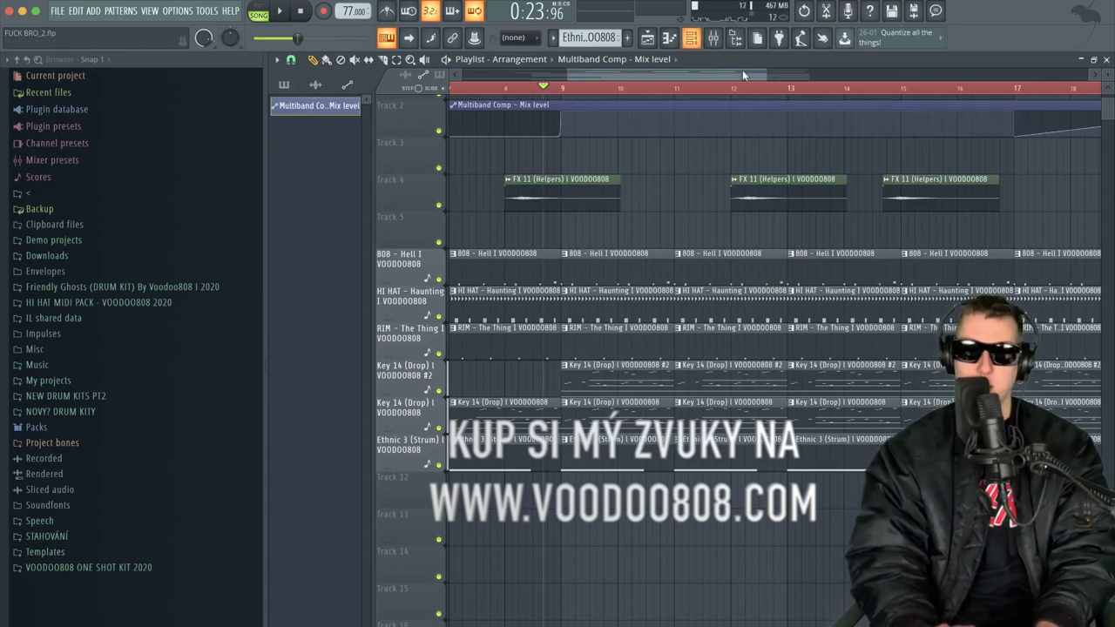
drag(765, 77, 993, 122)
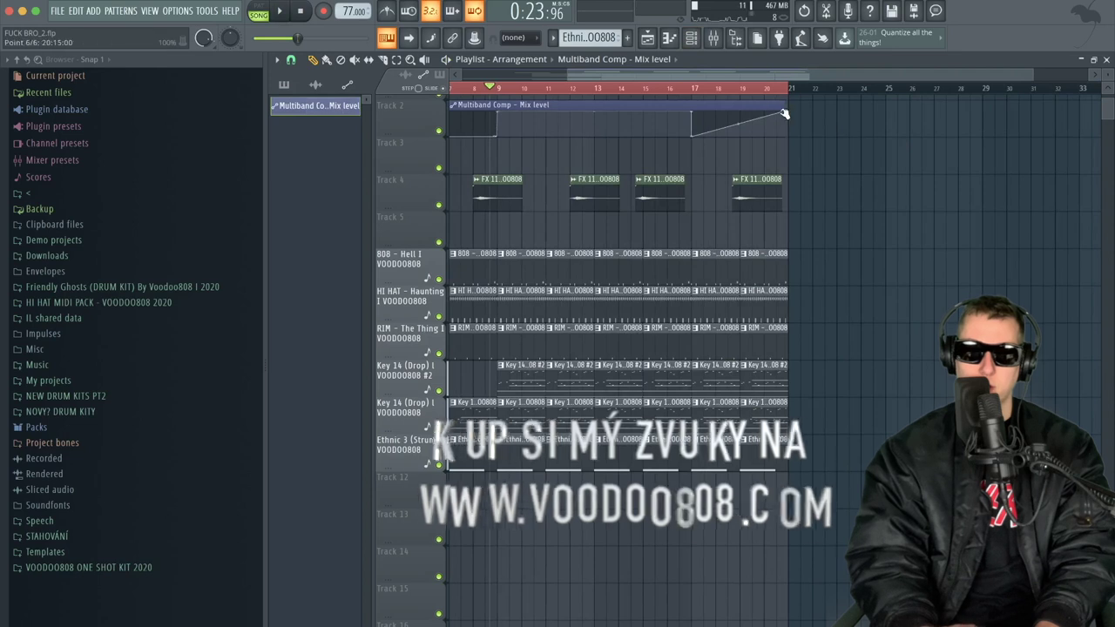
scroll(538, 250, up, 5)
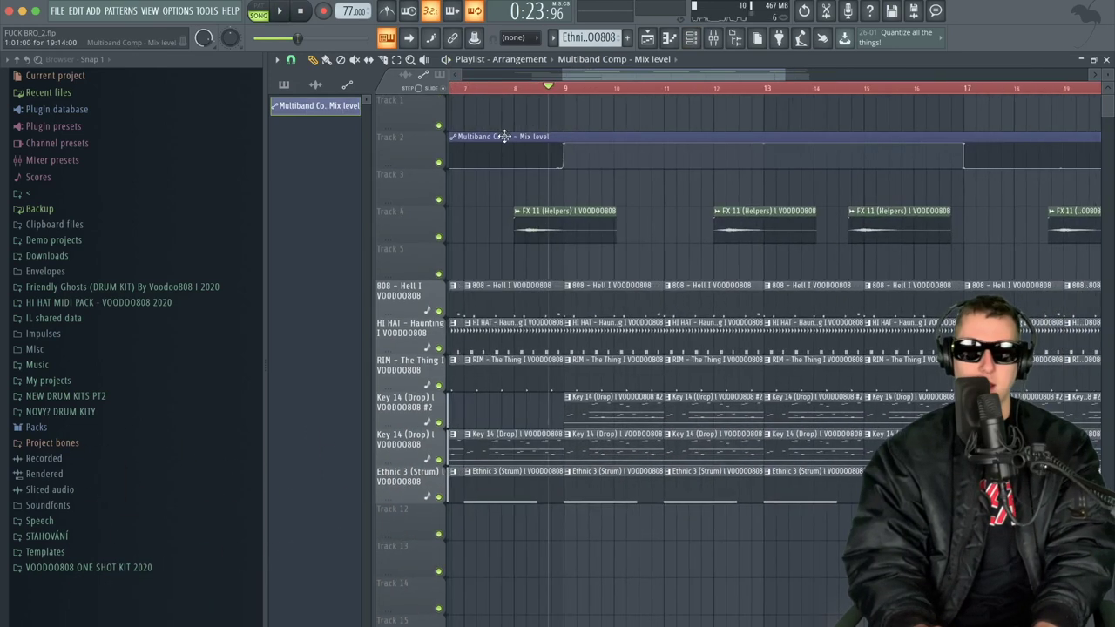
scroll(503, 137, up, 2)
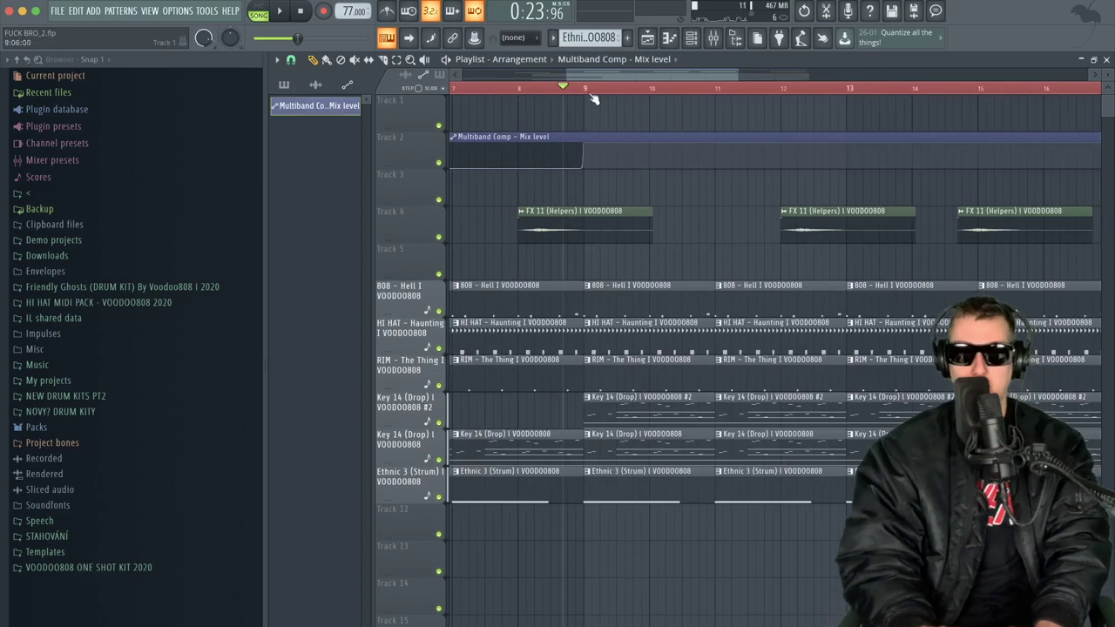
- Readjust the Master multiband compressor's crossover frequencies while auditioning the drop, setting the upper one to 276 Hz, and return to the playlist
click(714, 38)
click(939, 139)
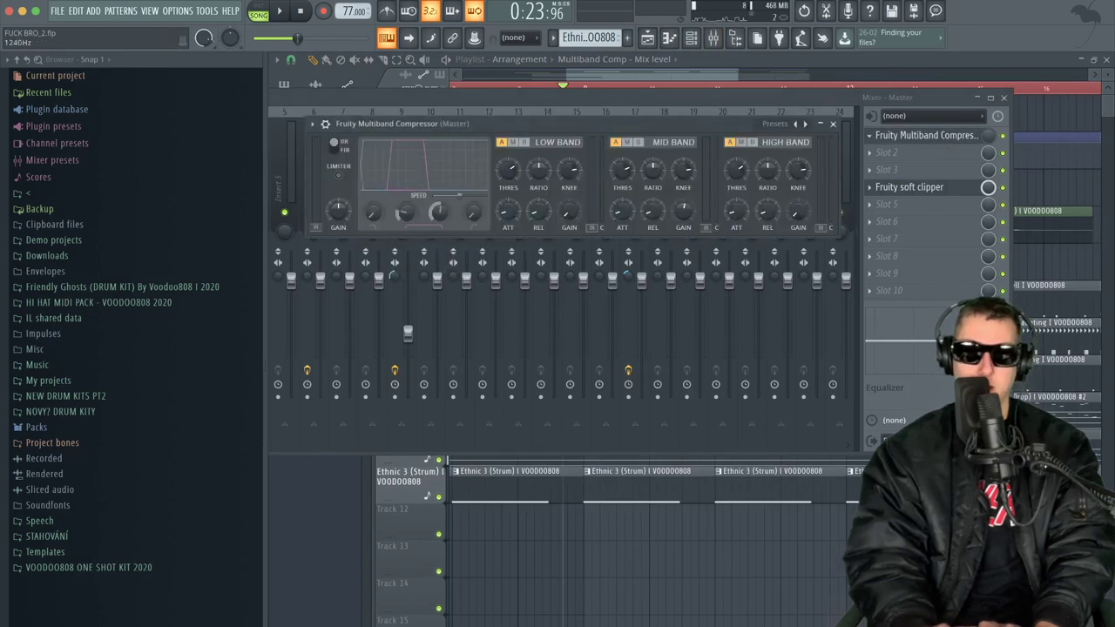
key(space)
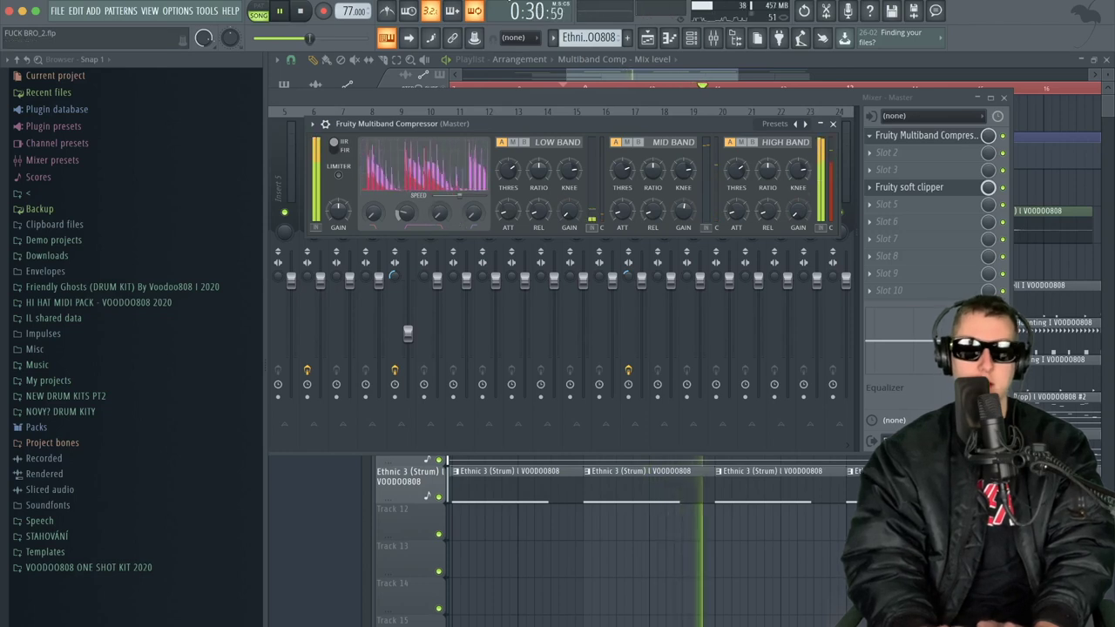
key(space)
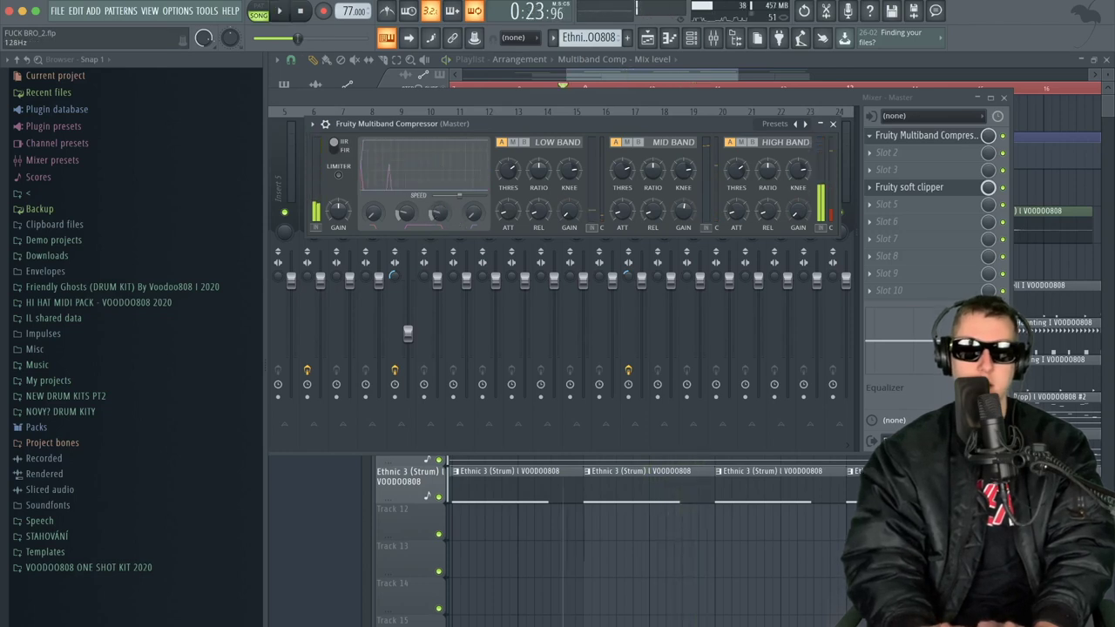
key(space)
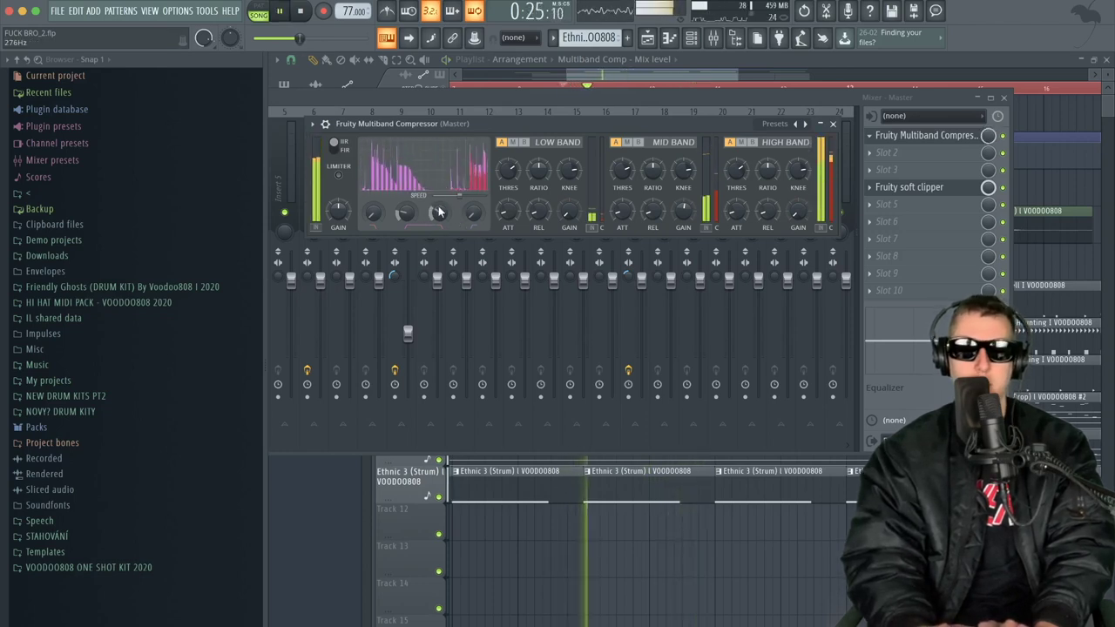
click(628, 484)
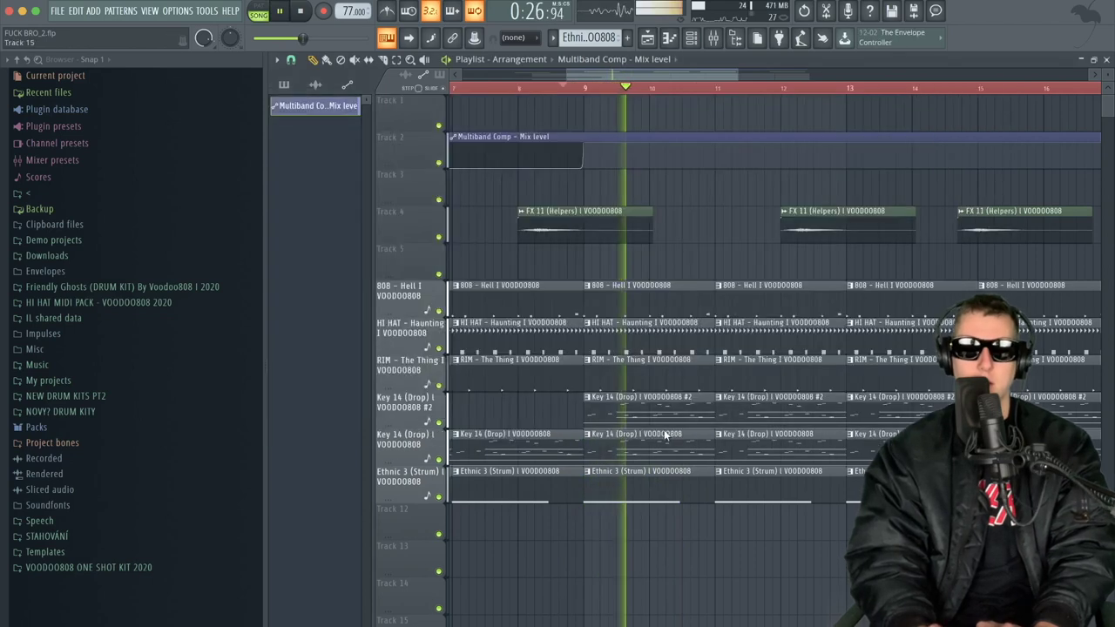
- Drop the mix-level automation to zero at 10:13, just before bar 11, and audition the change
scroll(712, 392, up, 2)
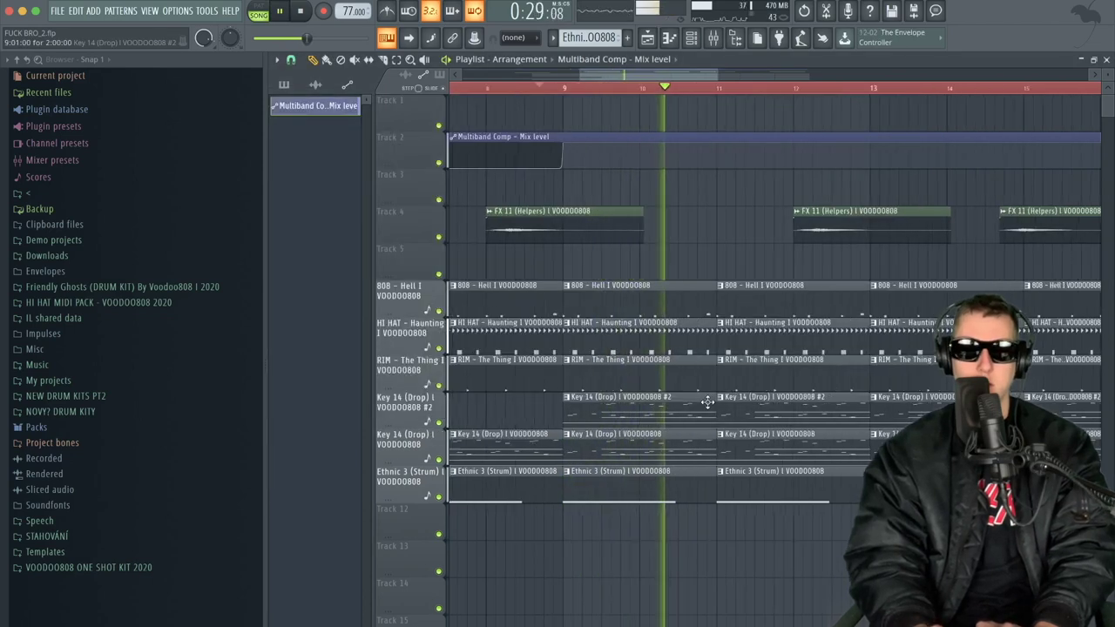
key(space)
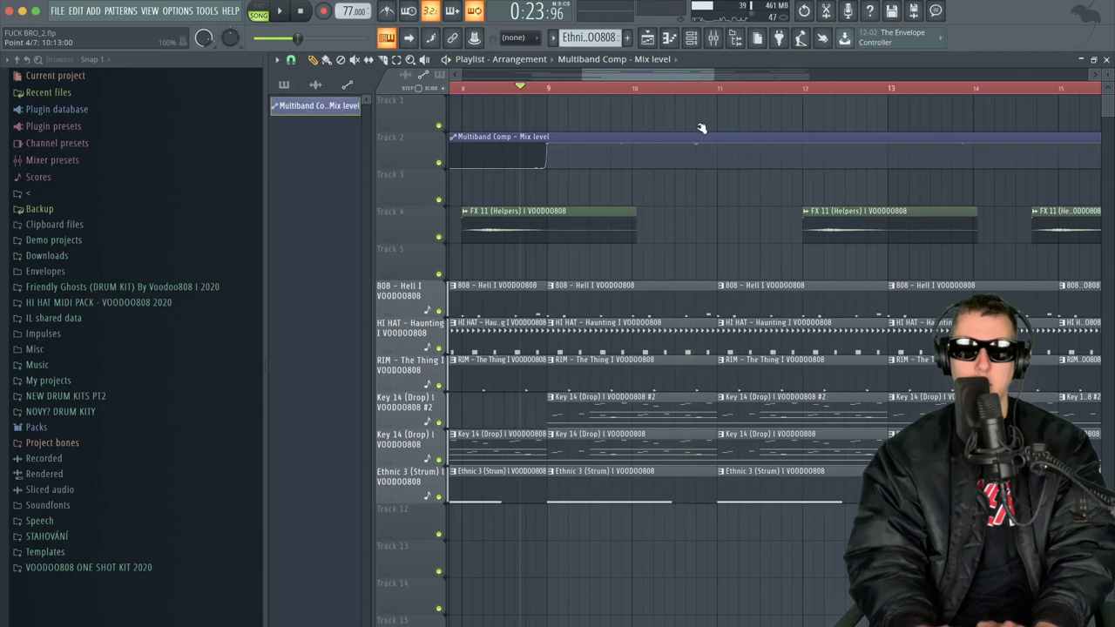
drag(726, 167, 681, 204)
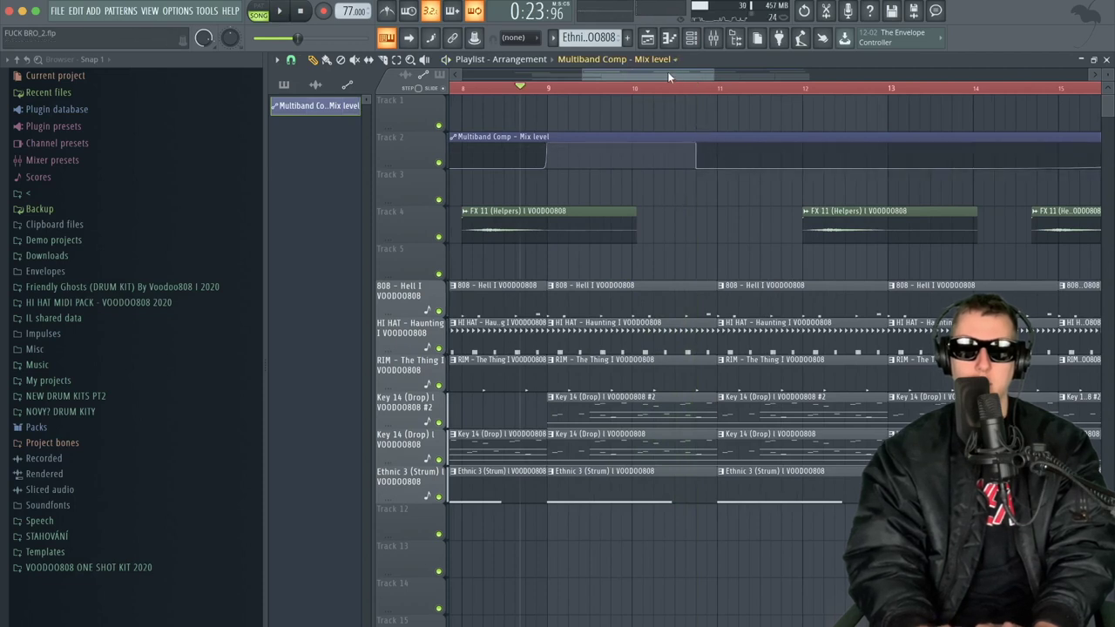
key(space)
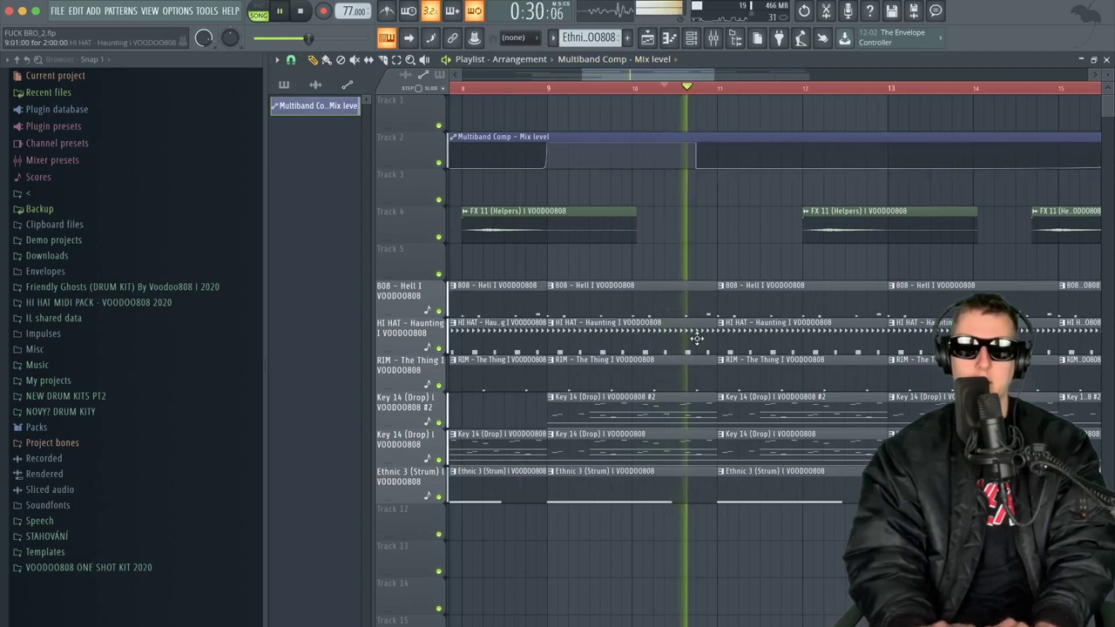
key(space)
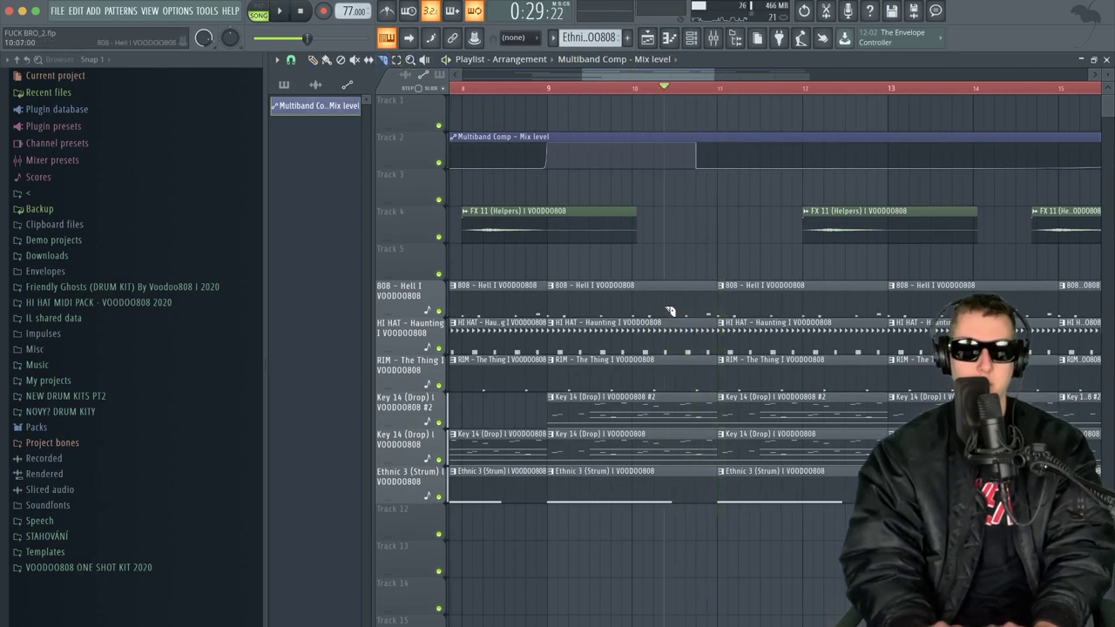
- Shorten the bar 9 pattern clips on all six instrument tracks to end at 10:13, leaving a gap before bar 11, and play the section
drag(691, 259, 660, 612)
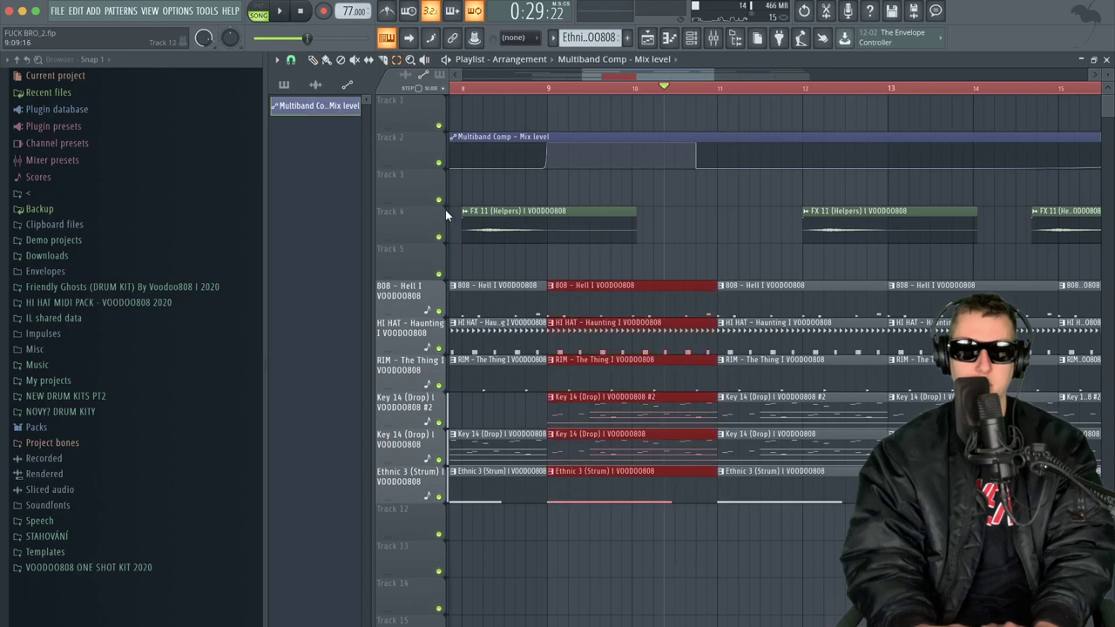
drag(712, 291, 688, 292)
click(690, 323)
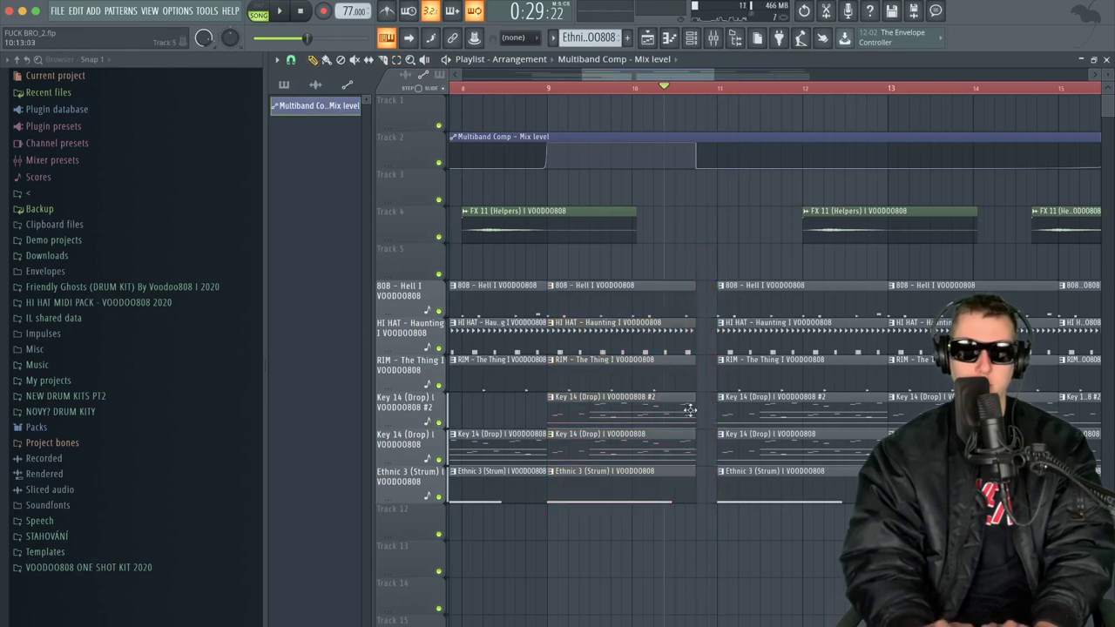
key(space)
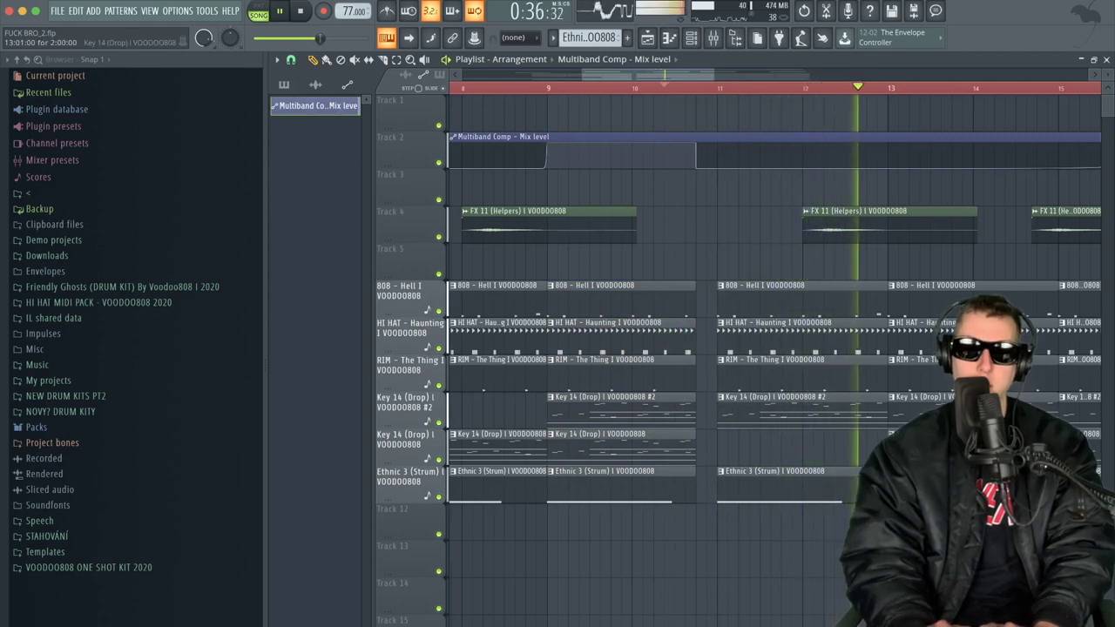
- Delete the hi-hat and Key 14 clips at bar 11 and the Key 14 #2 clip at bar 13, auditioning the section
key(space)
key(space)
right_click(750, 327)
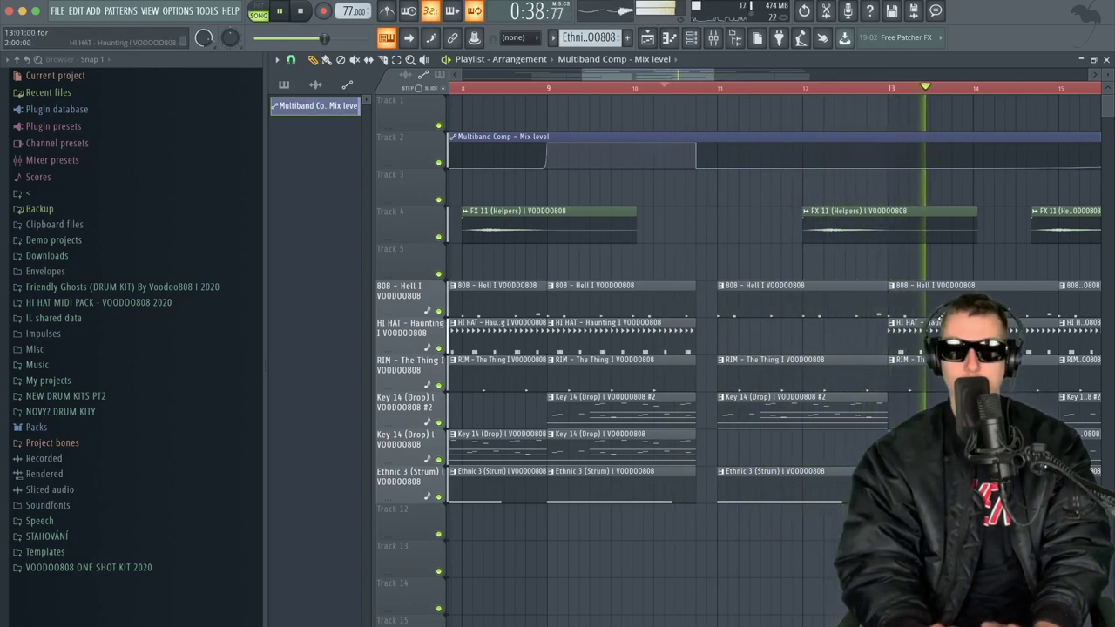
key(space)
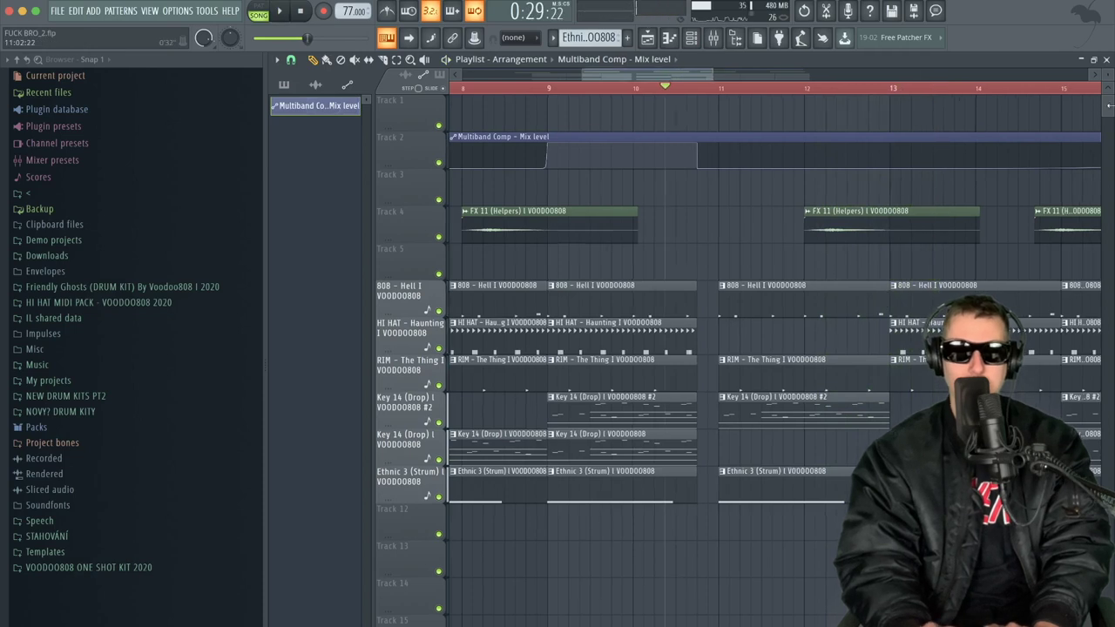
- Rearrange the FX 11 clips on Track 4, placing them at bars 4, 16 and 20 alongside those at bars 8 and 12
drag(711, 75, 1110, 106)
drag(773, 78, 466, 74)
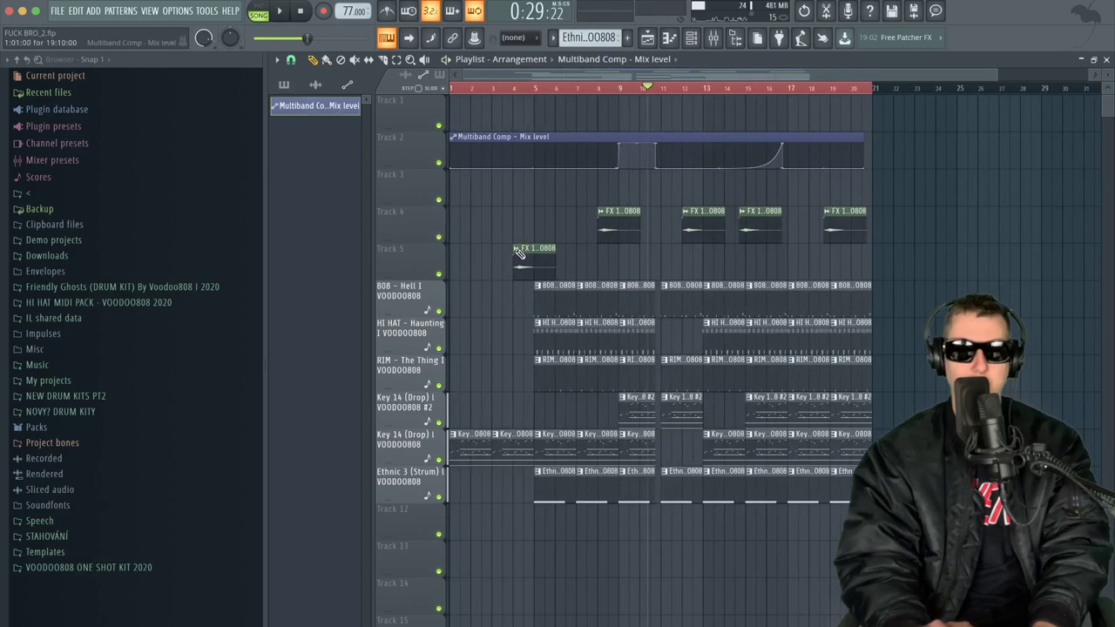
drag(526, 270, 526, 232)
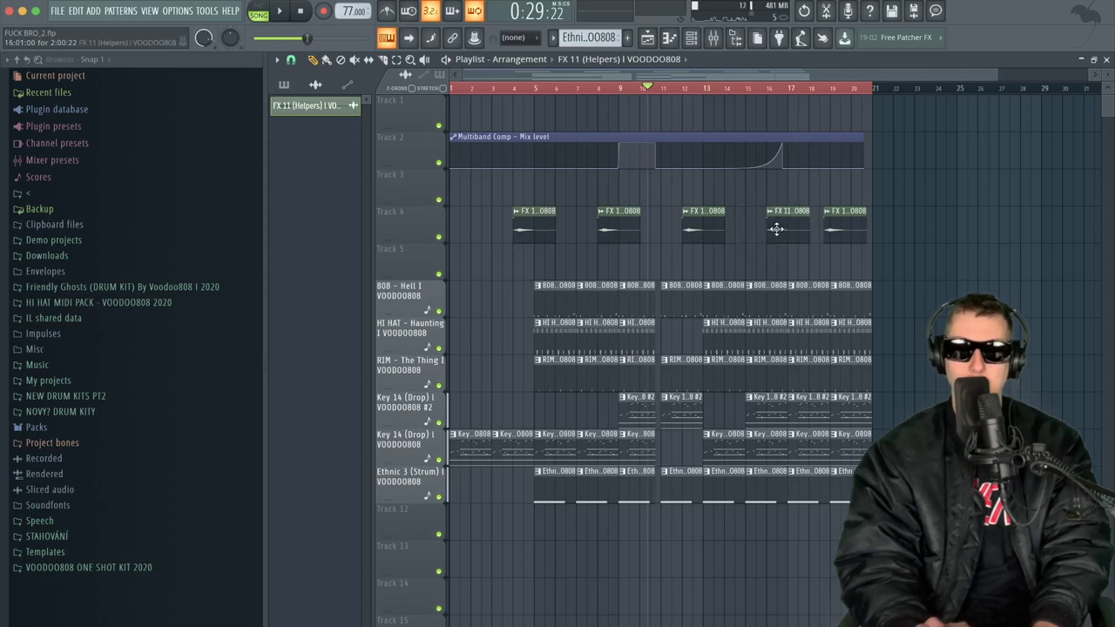
key(space)
right_click(848, 238)
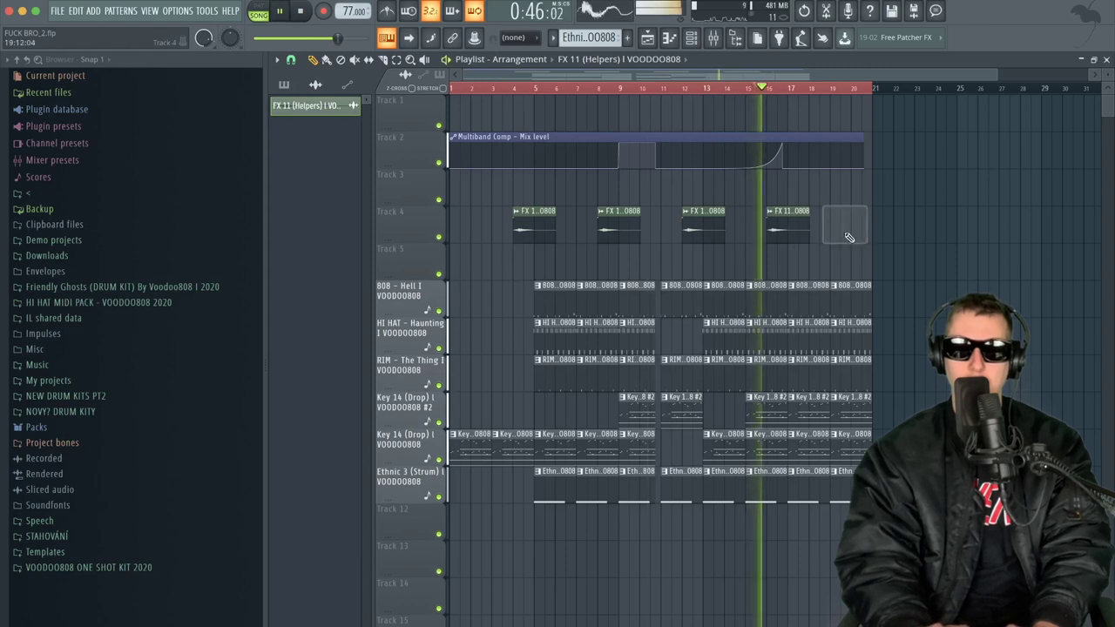
click(859, 233)
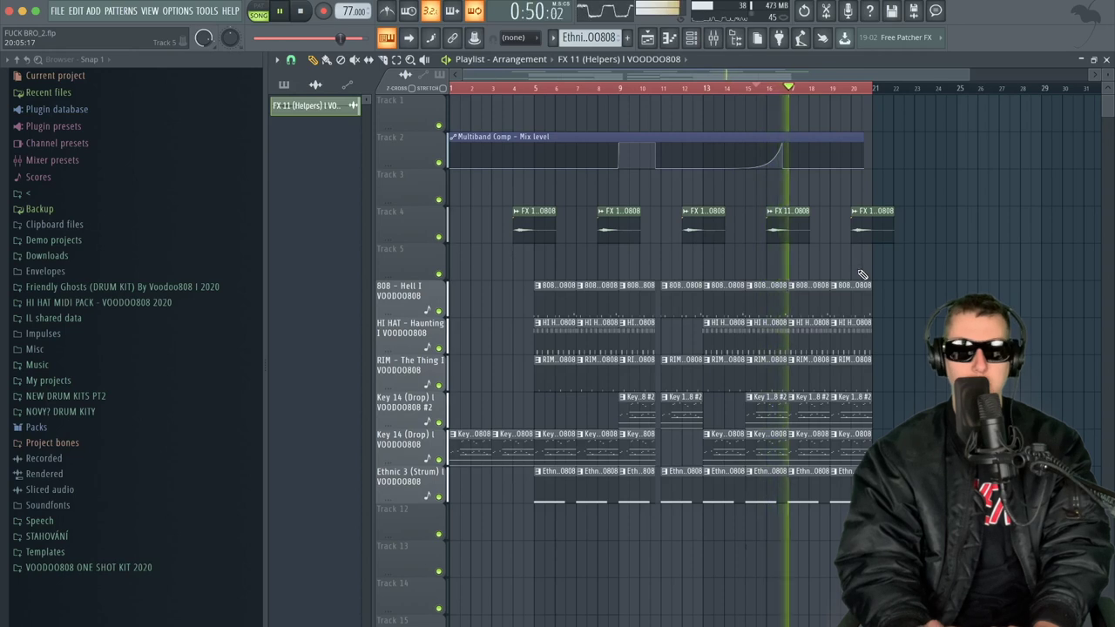
- Remove the mix-level automation rise before bar 17 to keep it at zero, and restart playback from the song's beginning
right_click(787, 148)
key(space)
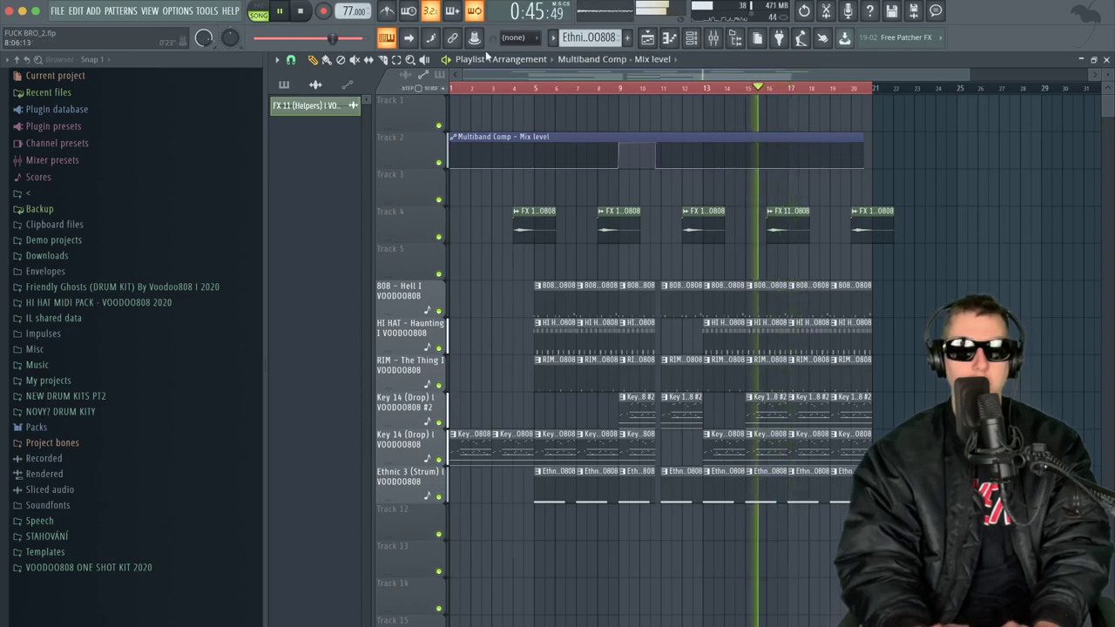
click(300, 12)
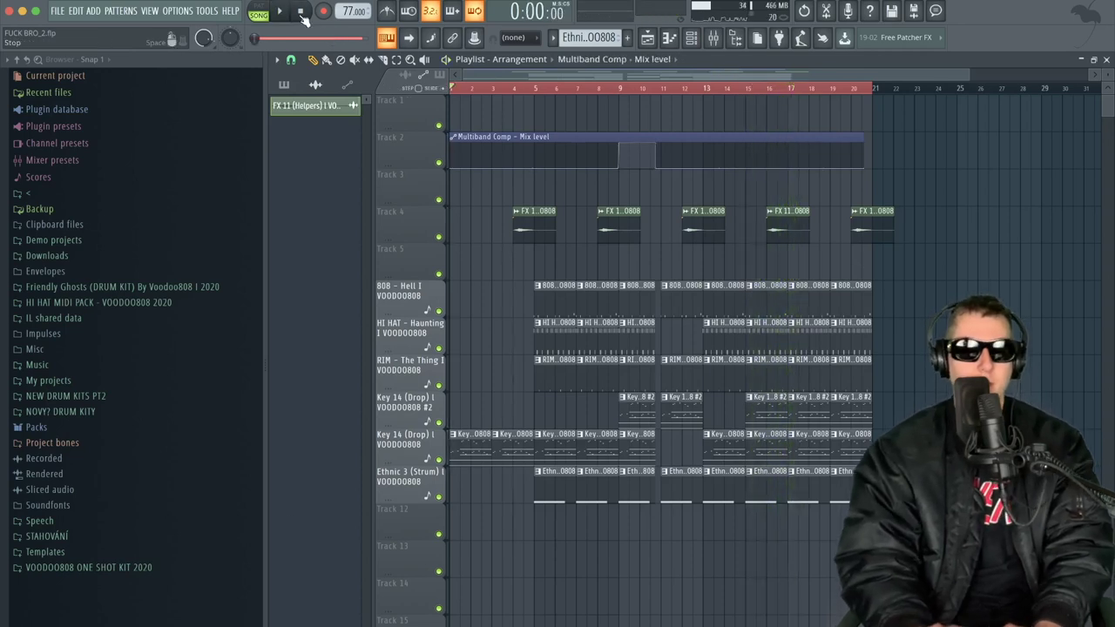
key(space)
- Search the computer for PRODUCER TAGS and BEAT BITCH, and add "Voodoo808 on this beat bitch.wav" to Track 13 at 2:09
key(super+space)
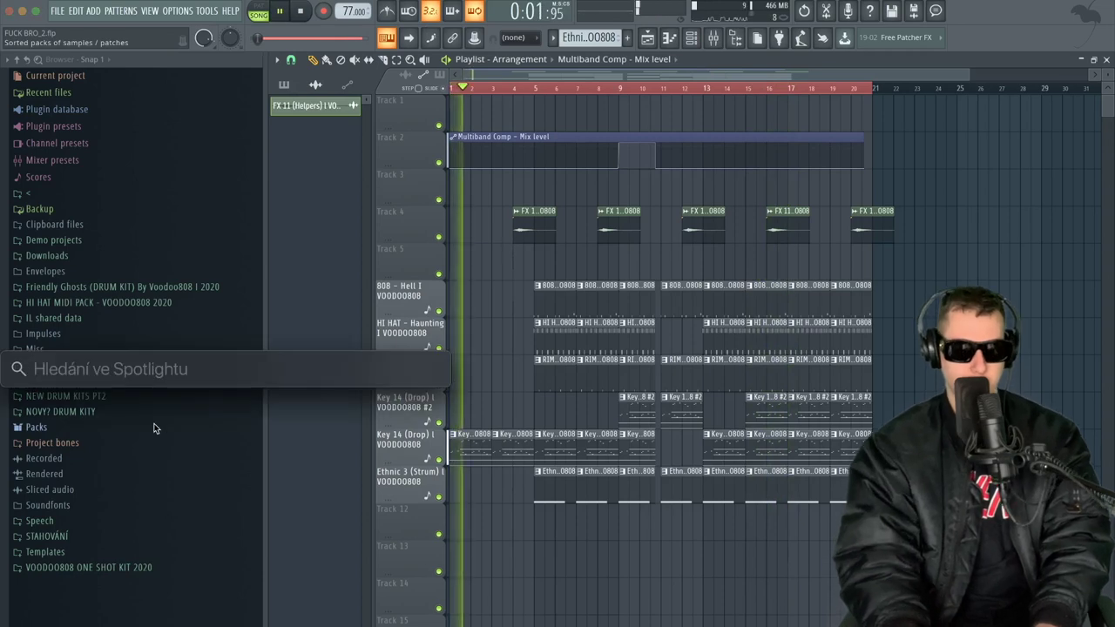
text(PRODUC)
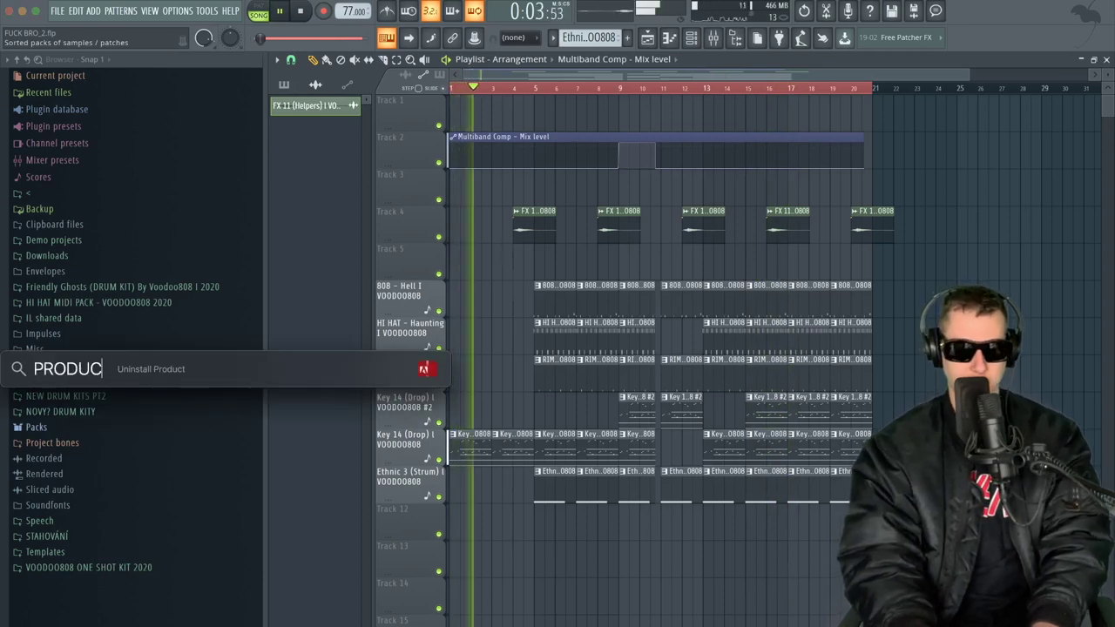
text(ER TAGS)
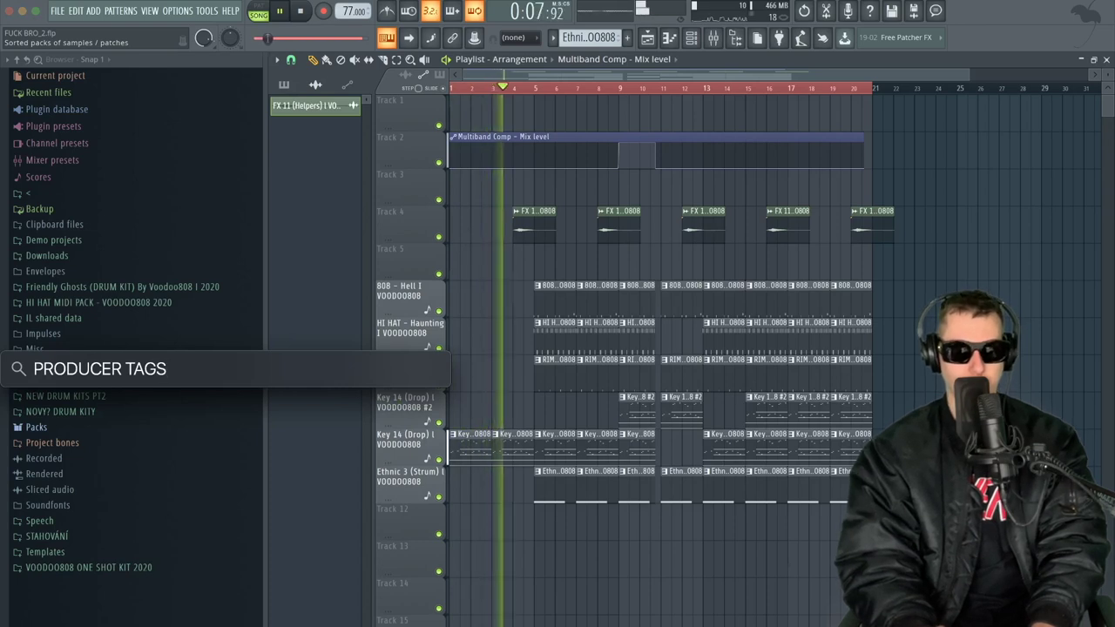
triple_click(89, 371)
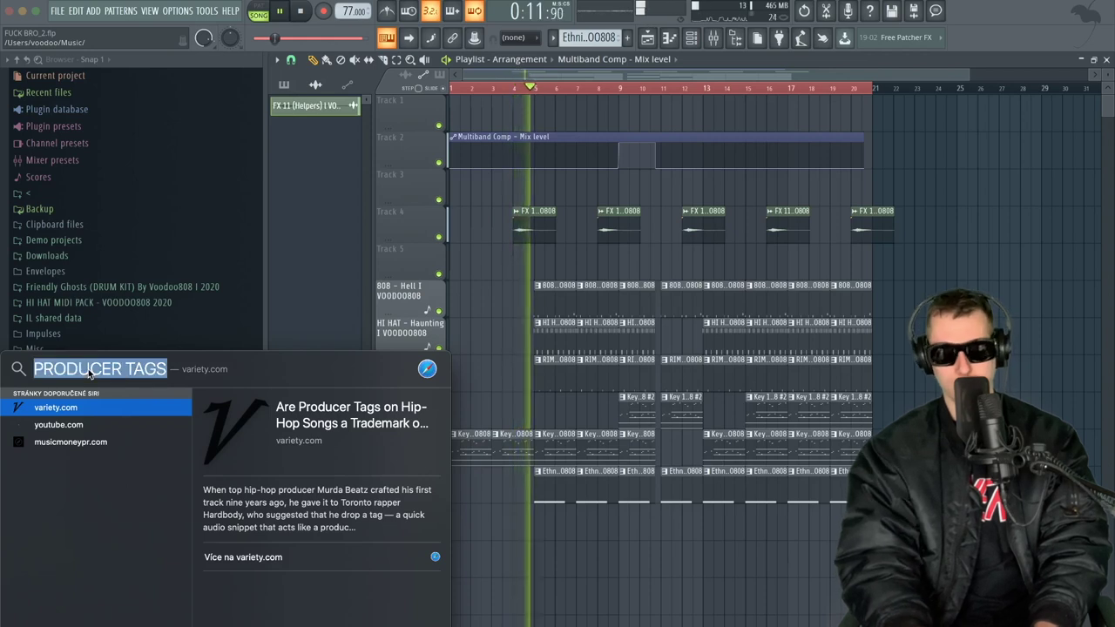
text(BEAT BITCH)
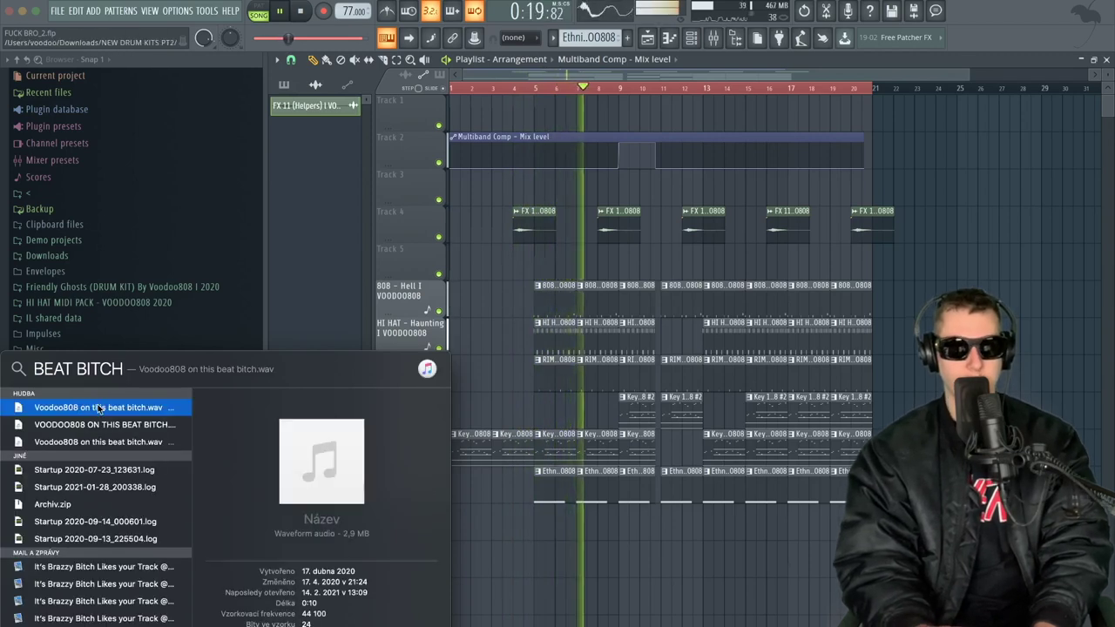
drag(675, 562, 511, 549)
scroll(511, 548, up, 5)
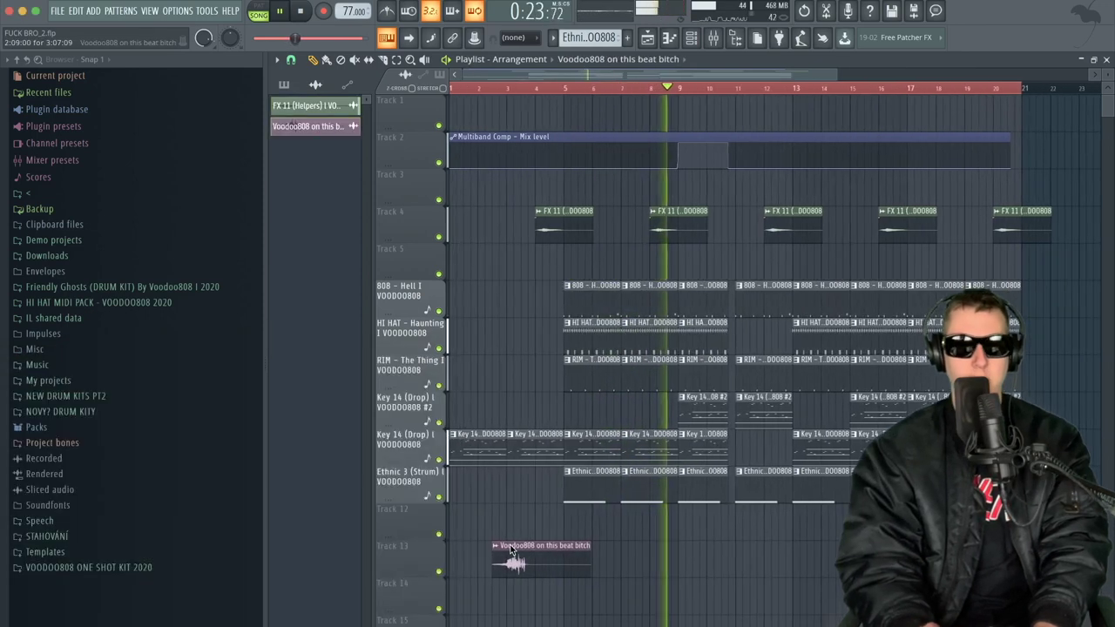
scroll(512, 549, up, 1)
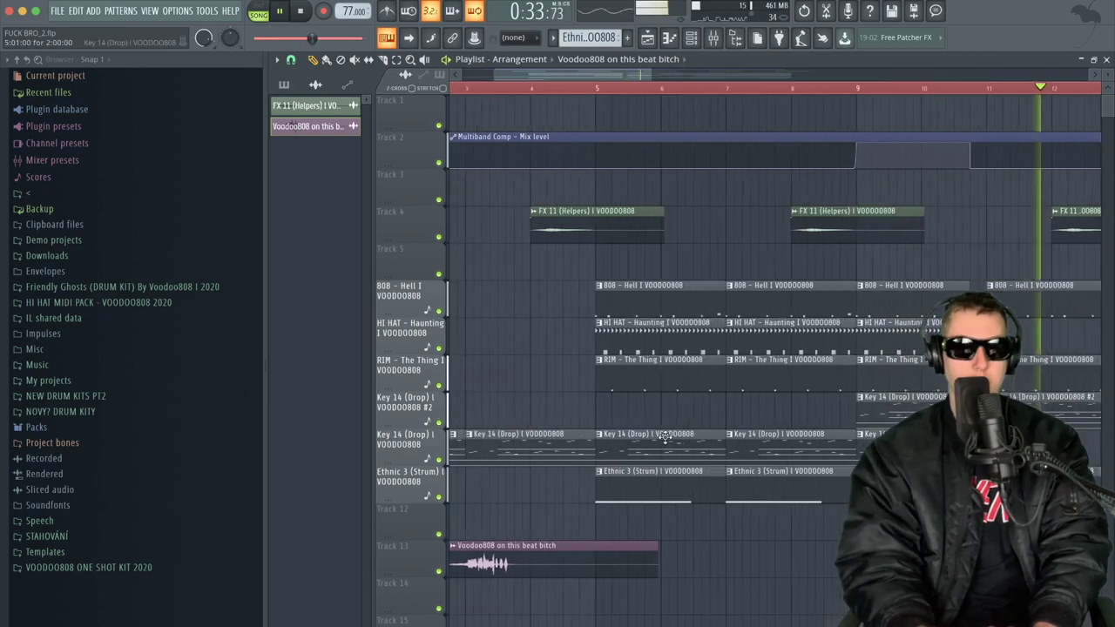
scroll(670, 449, up, 2)
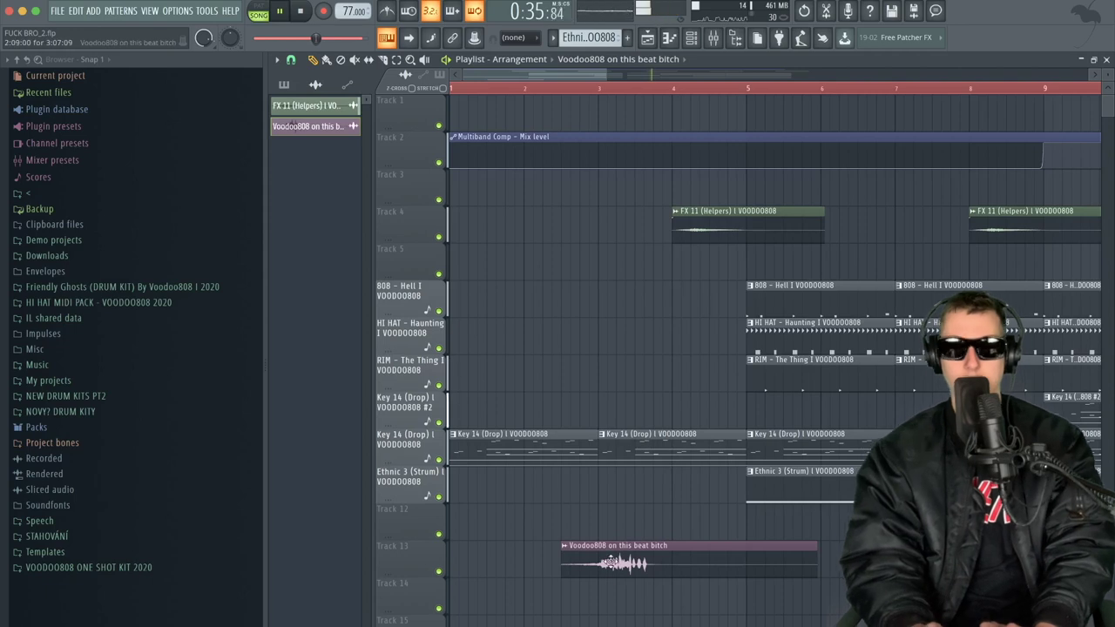
scroll(610, 562, up, 4)
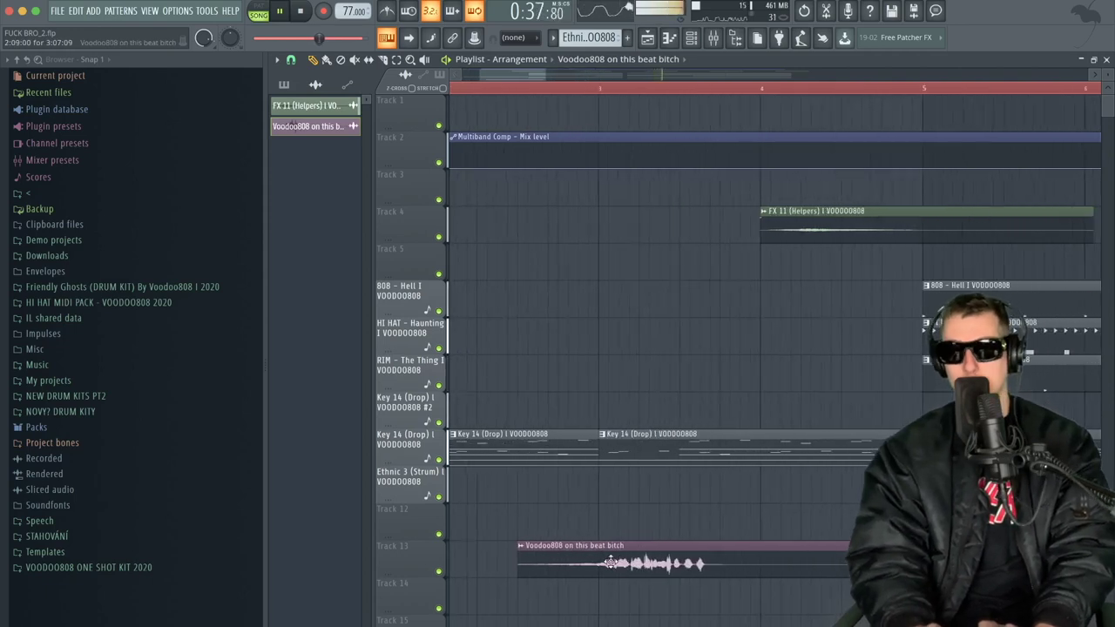
- Audition the producer tag on Track 13 from bar 2 and examine its channel settings
scroll(609, 562, left, 2)
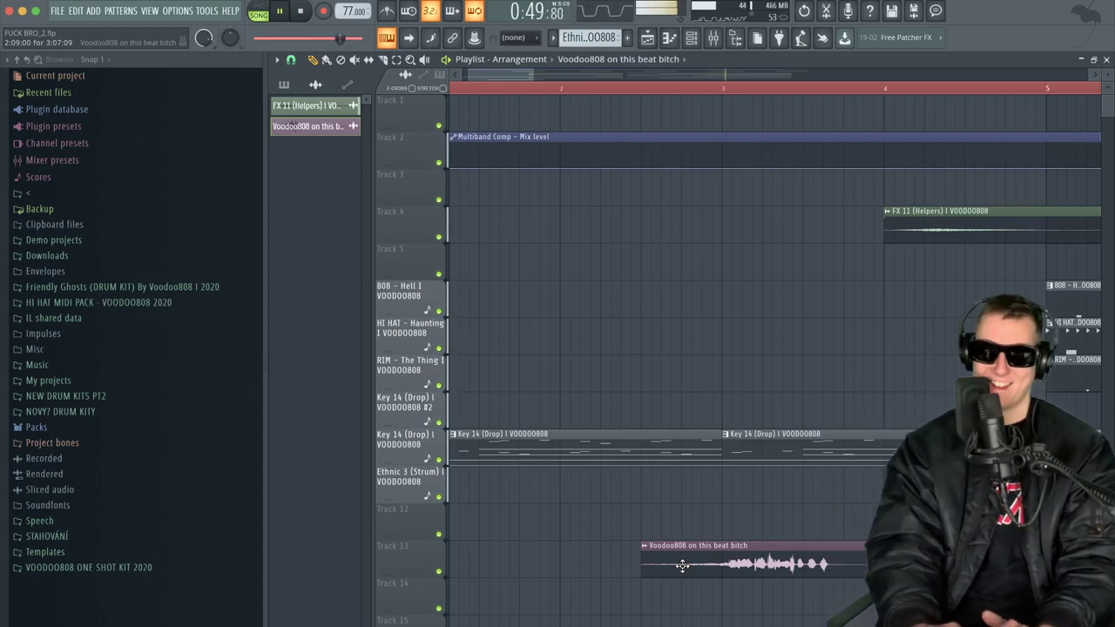
scroll(694, 563, up, 1)
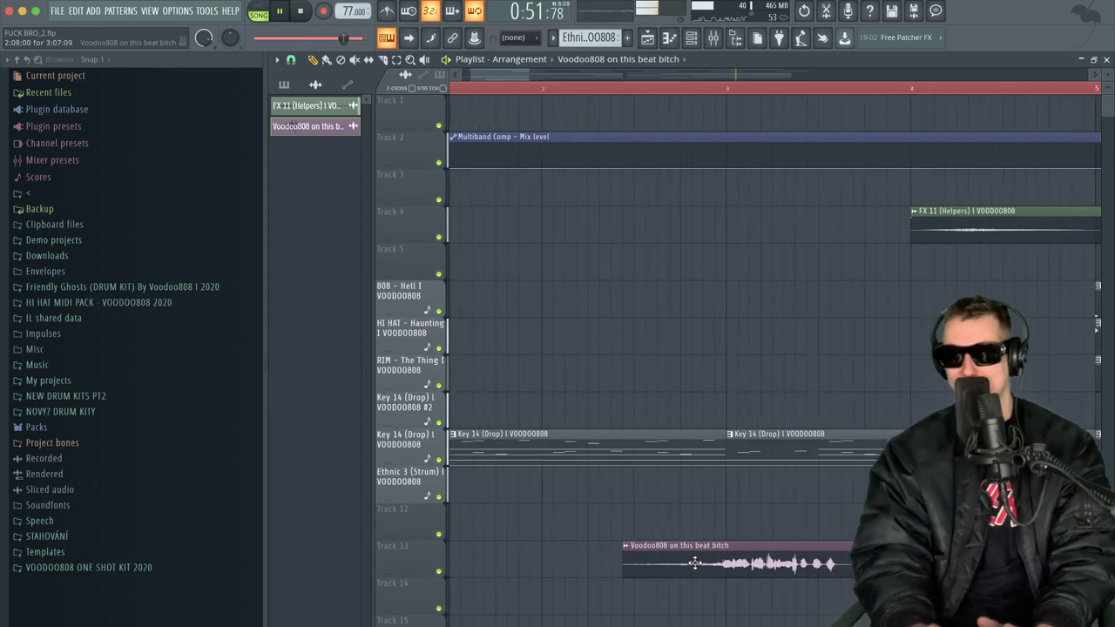
click(588, 88)
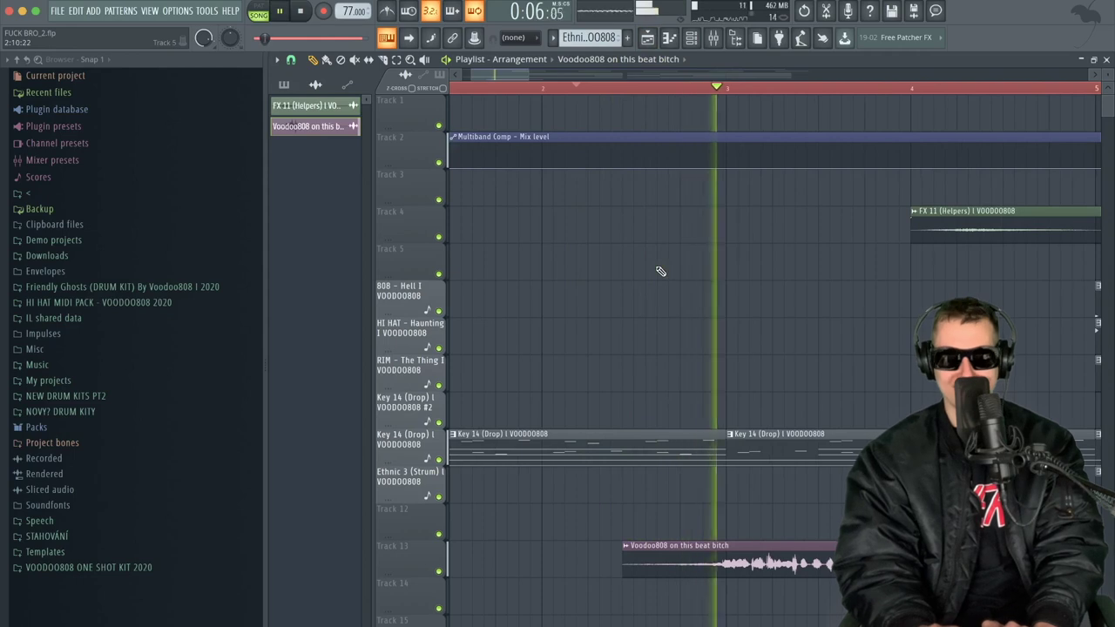
double_click(770, 572)
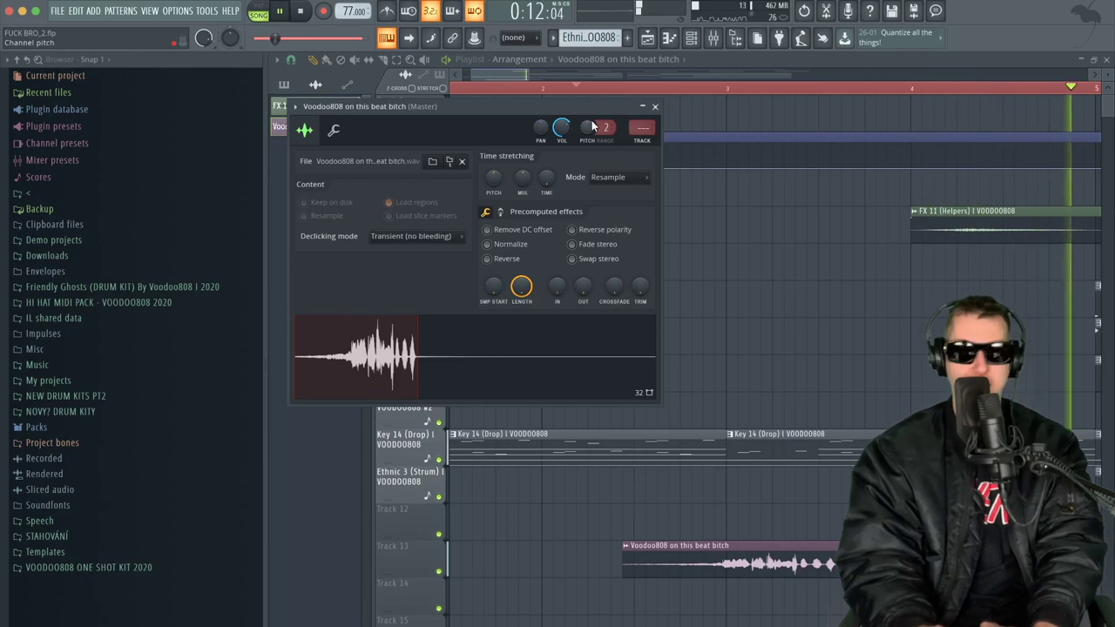
click(512, 76)
drag(527, 73, 628, 115)
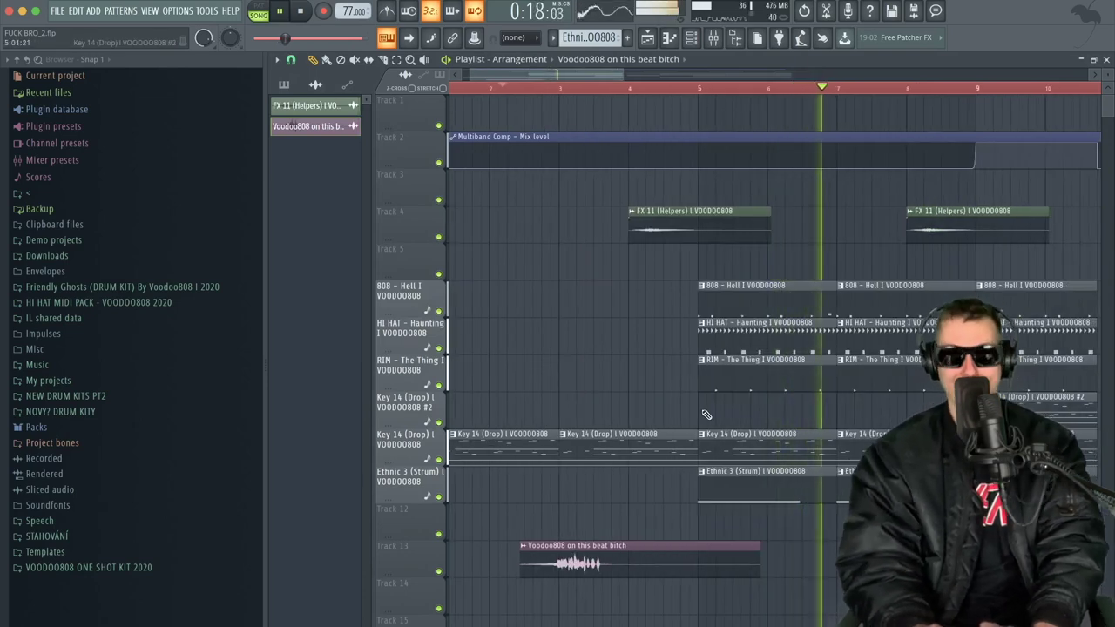
- Audition the arrangement up to bar 14 and delete the Key 14 (Drop) #2 clip at bar 15
scroll(706, 414, down, 1)
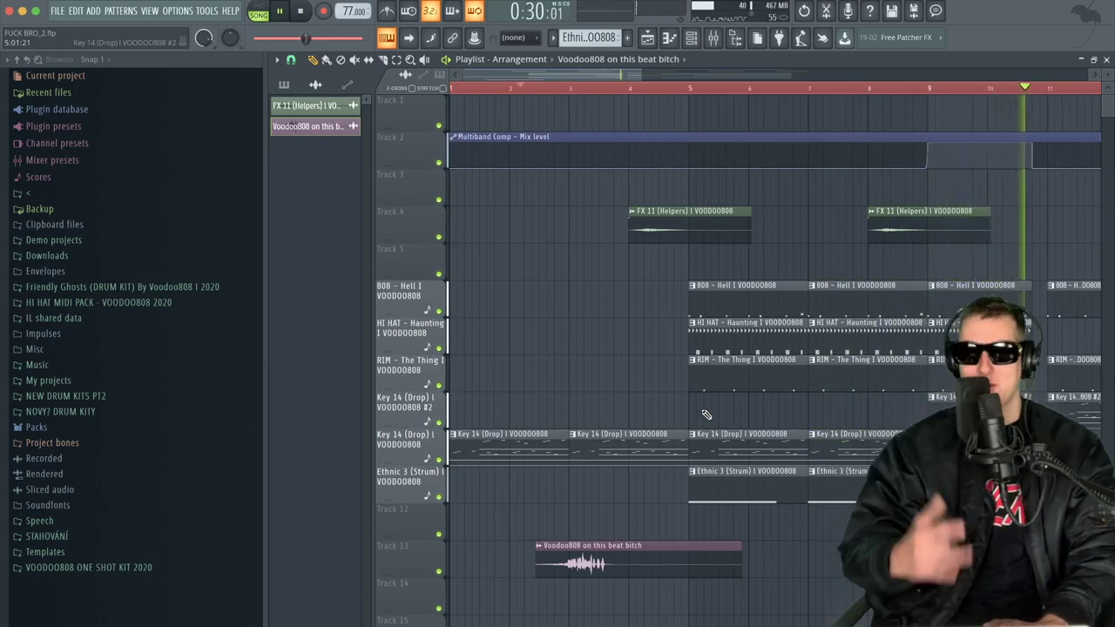
scroll(706, 414, down, 2)
scroll(706, 415, down, 1)
scroll(706, 415, right, 2)
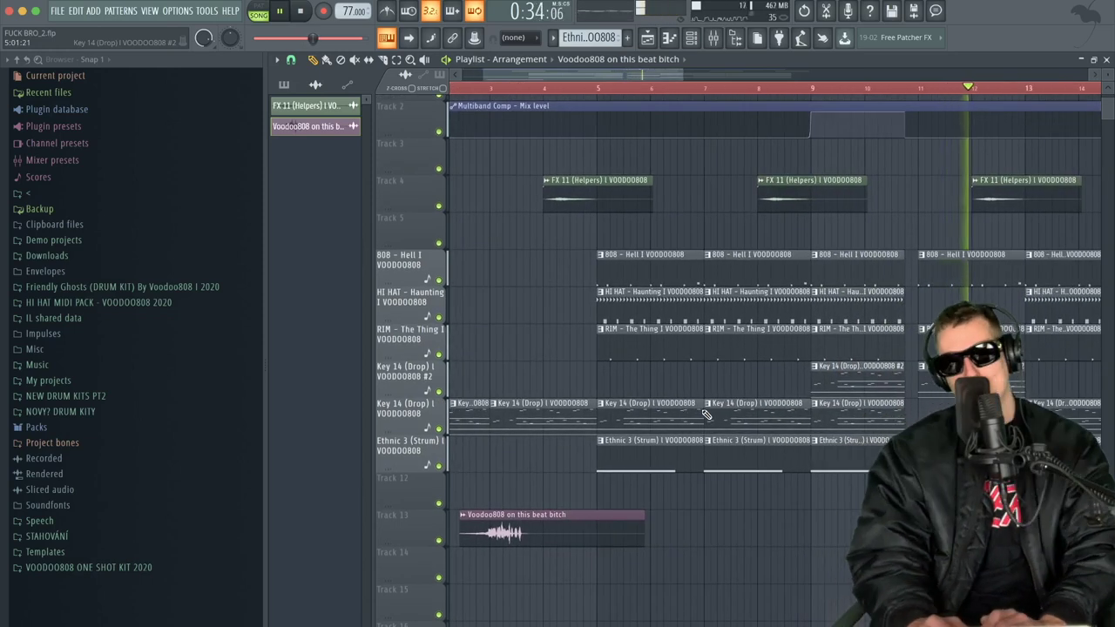
scroll(707, 414, right, 2)
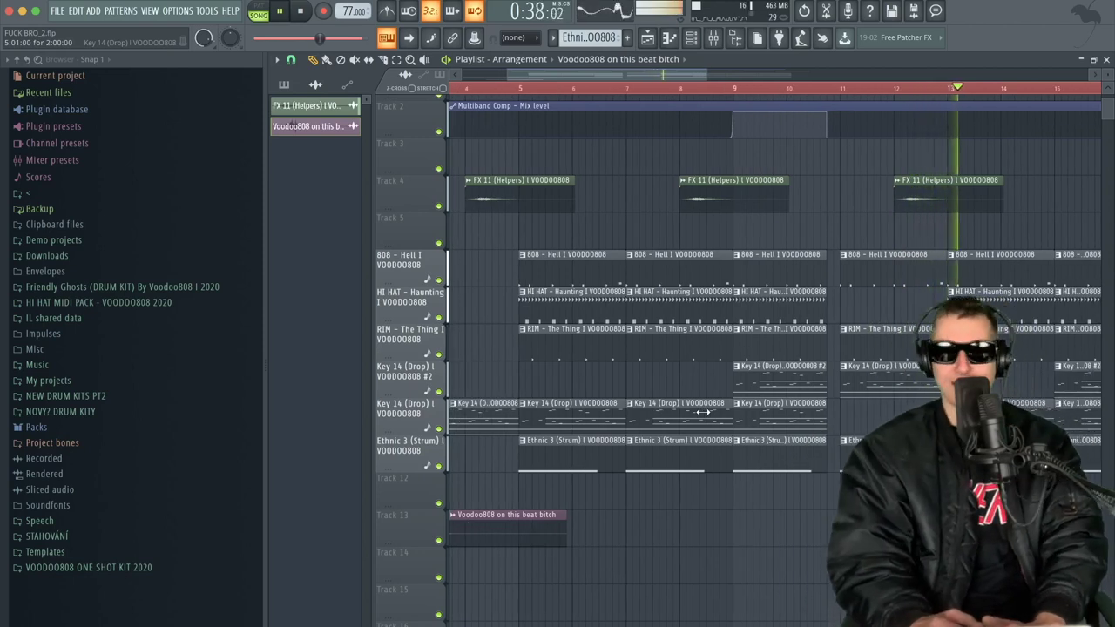
scroll(831, 531, down, 1)
scroll(833, 531, up, 1)
scroll(832, 531, right, 8)
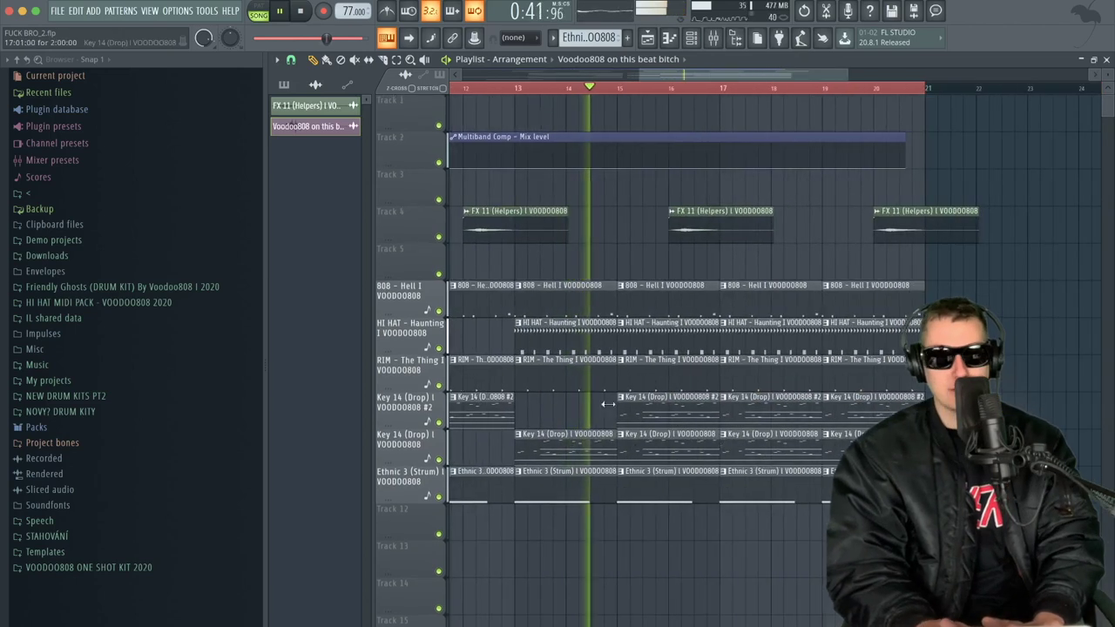
scroll(608, 403, left, 3)
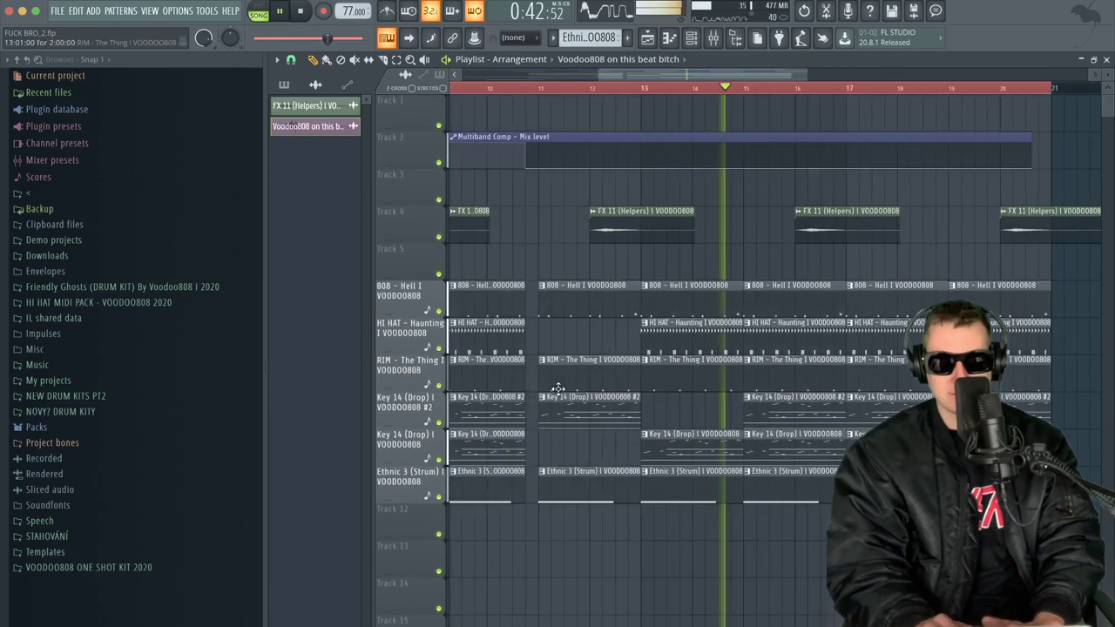
right_click(784, 424)
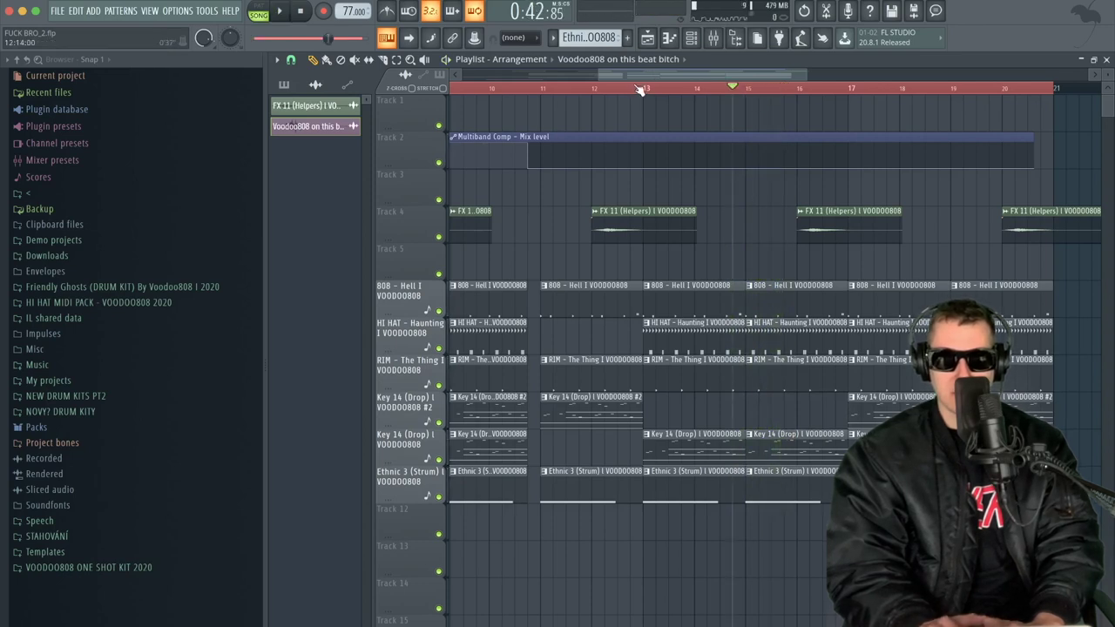
- Delete the 808, hi-hat, rim, Key 14 and Ethnic 3 clips at bar 17, keeping only Key 14 #2, and audition the break
key(space)
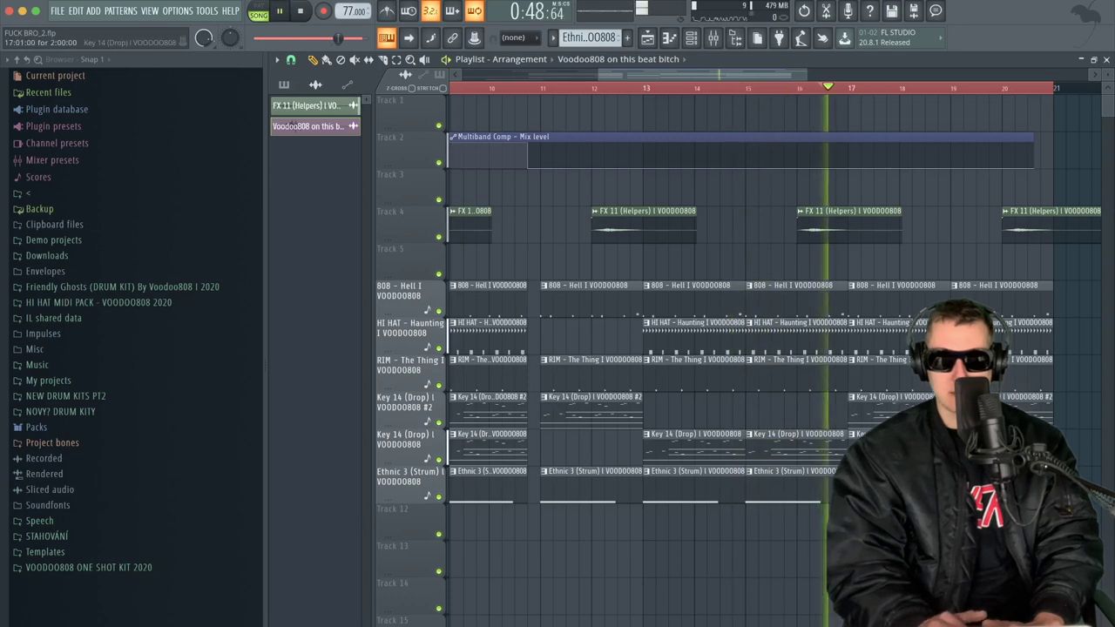
key(space)
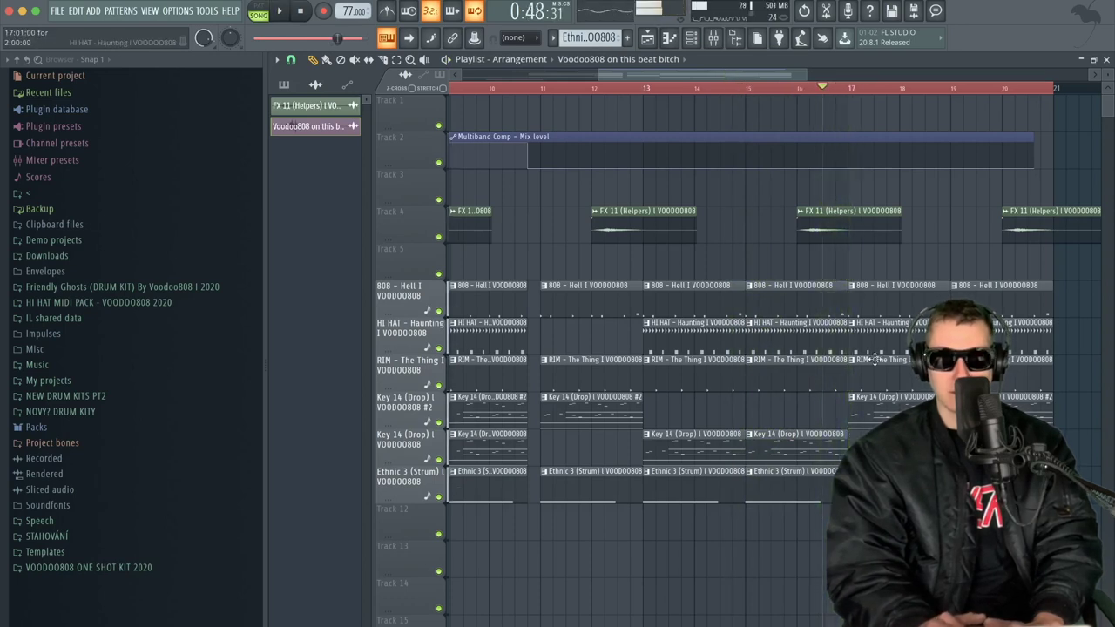
key(space)
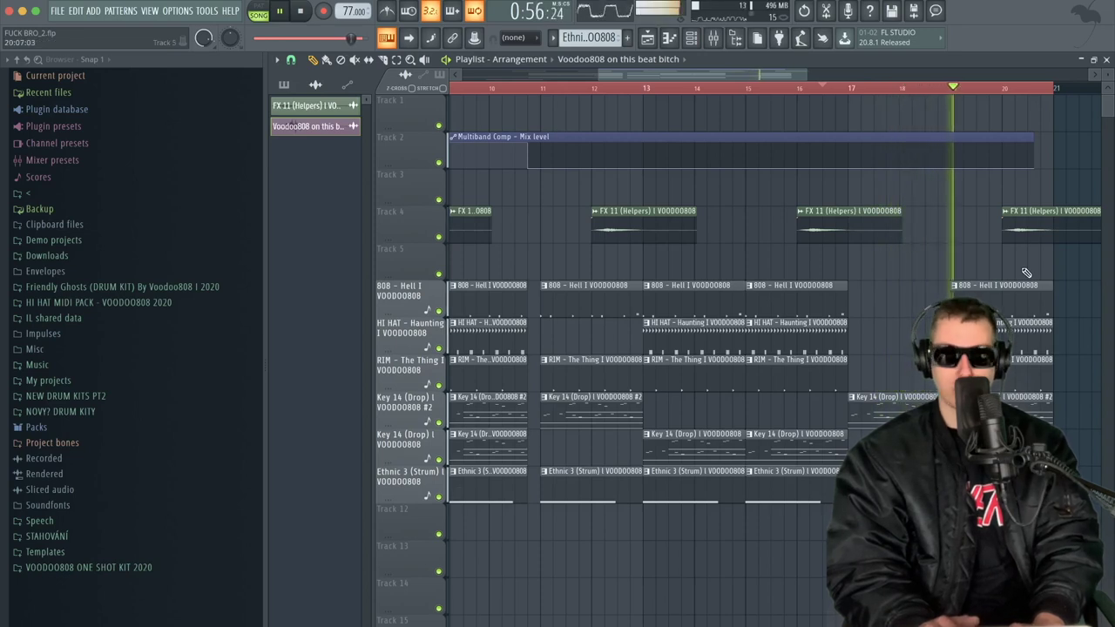
drag(804, 76, 896, 82)
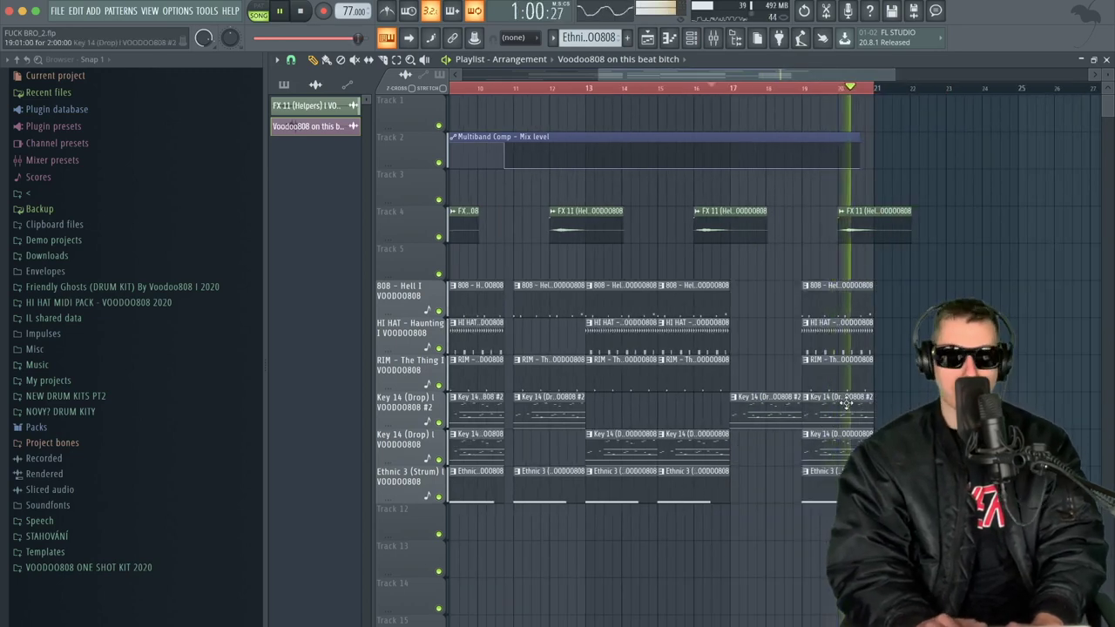
right_click(849, 405)
key(space)
click(801, 416)
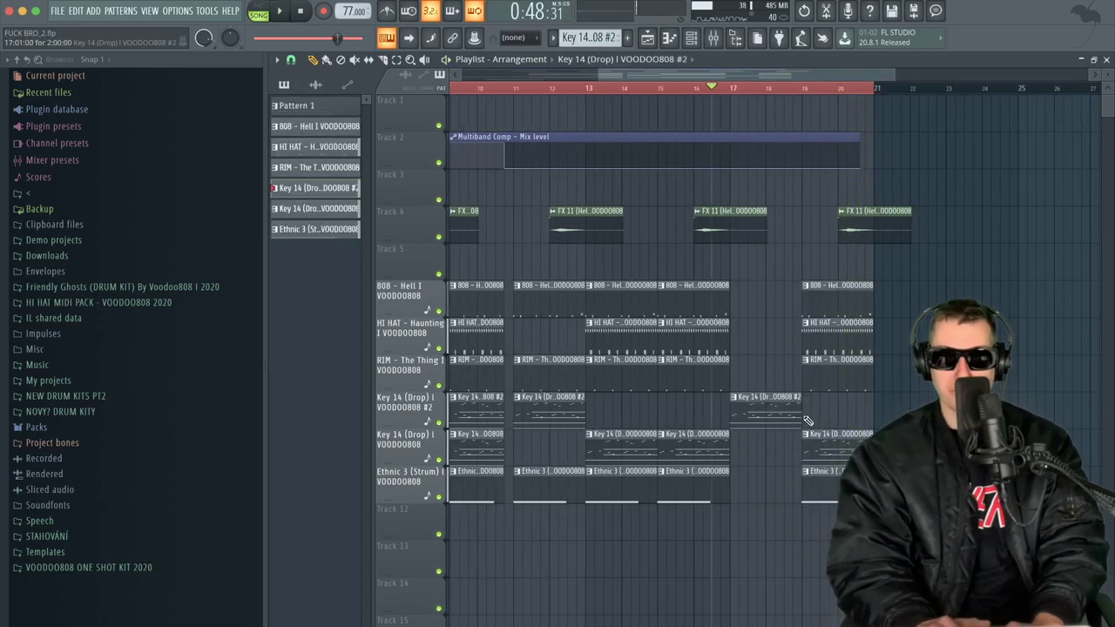
- Put the Key 14 #2 clip back at bar 19, delete the Key 14 (Drop) clip there, and audition from bar 19
click(799, 84)
key(space)
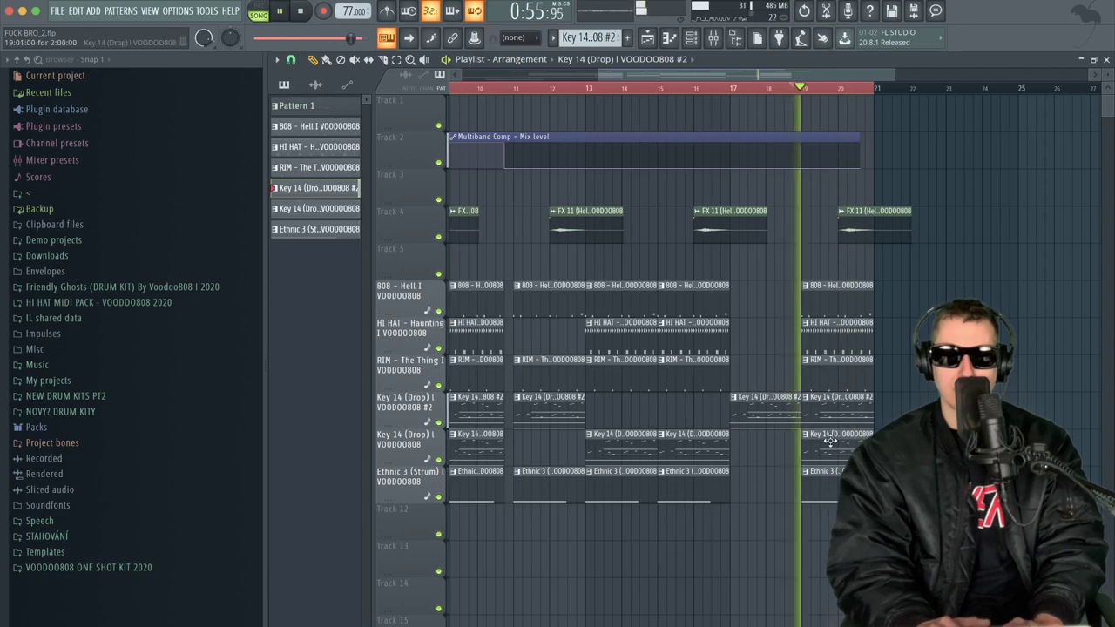
scroll(836, 446, down, 3)
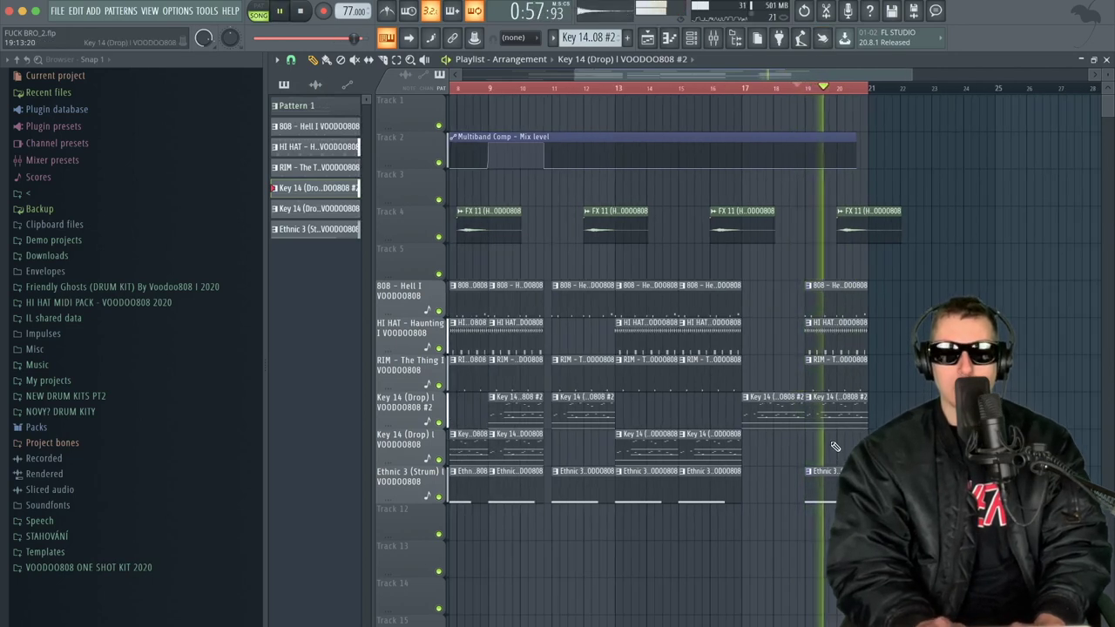
key(space)
- Place an Ethnic 3 (Strum) clip at bar 1 and delete the Ethnic 3 clips at bars 7, 11 and 15
double_click(834, 478)
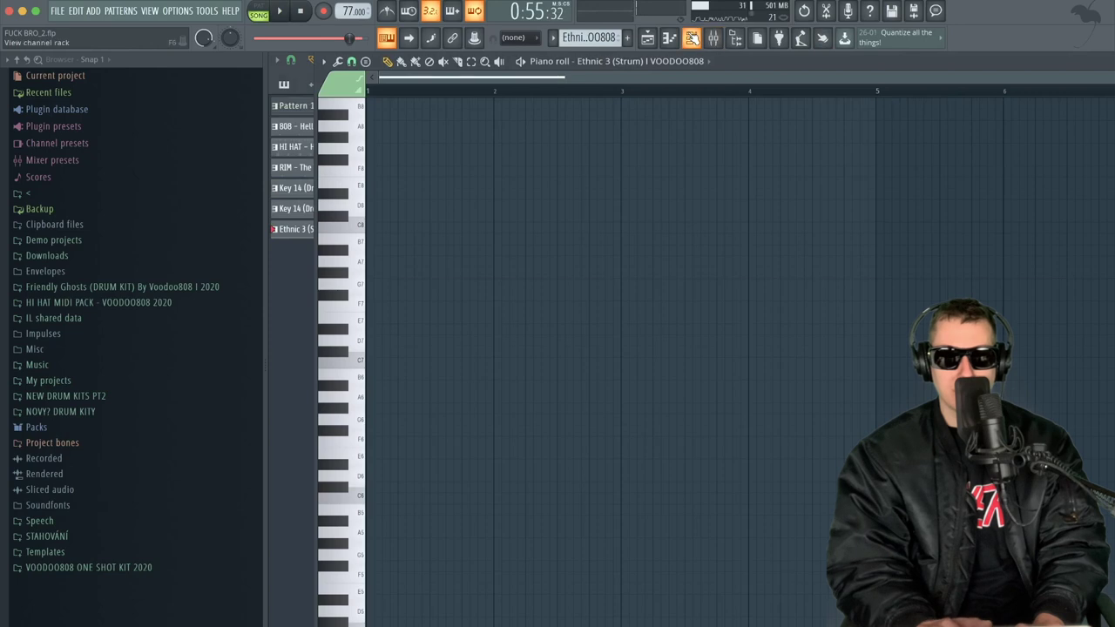
click(691, 37)
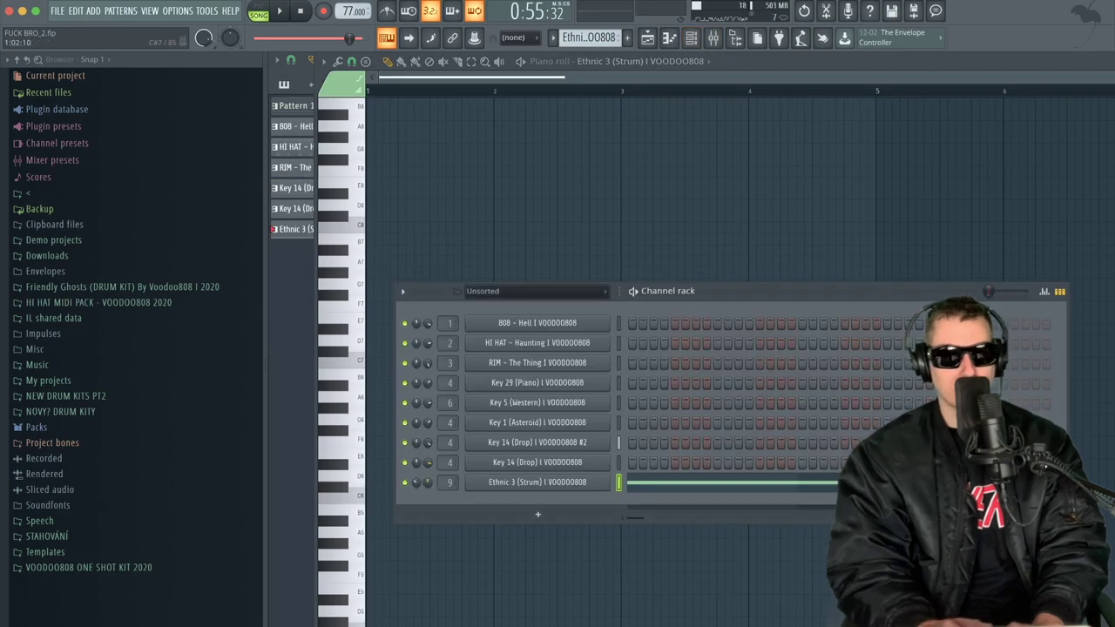
click(647, 39)
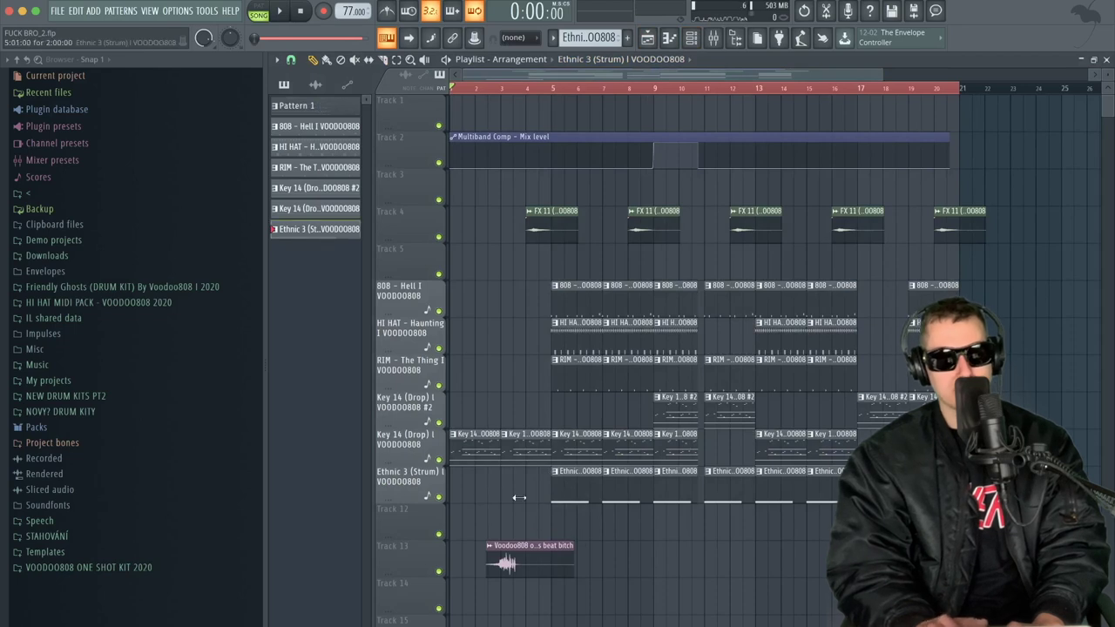
key(space)
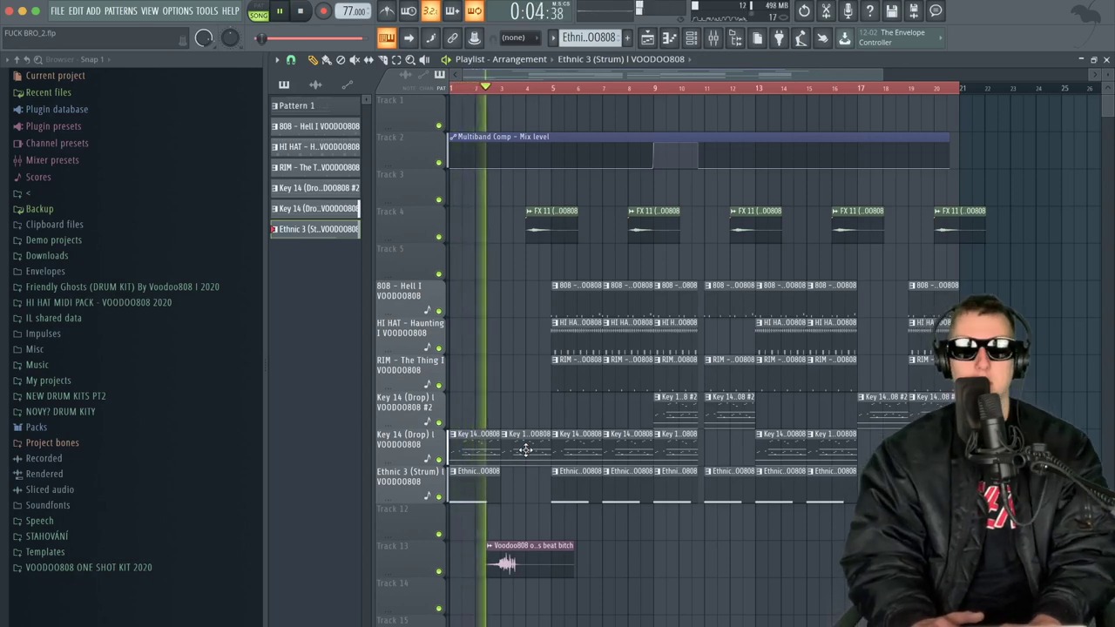
key(space)
right_click(614, 486)
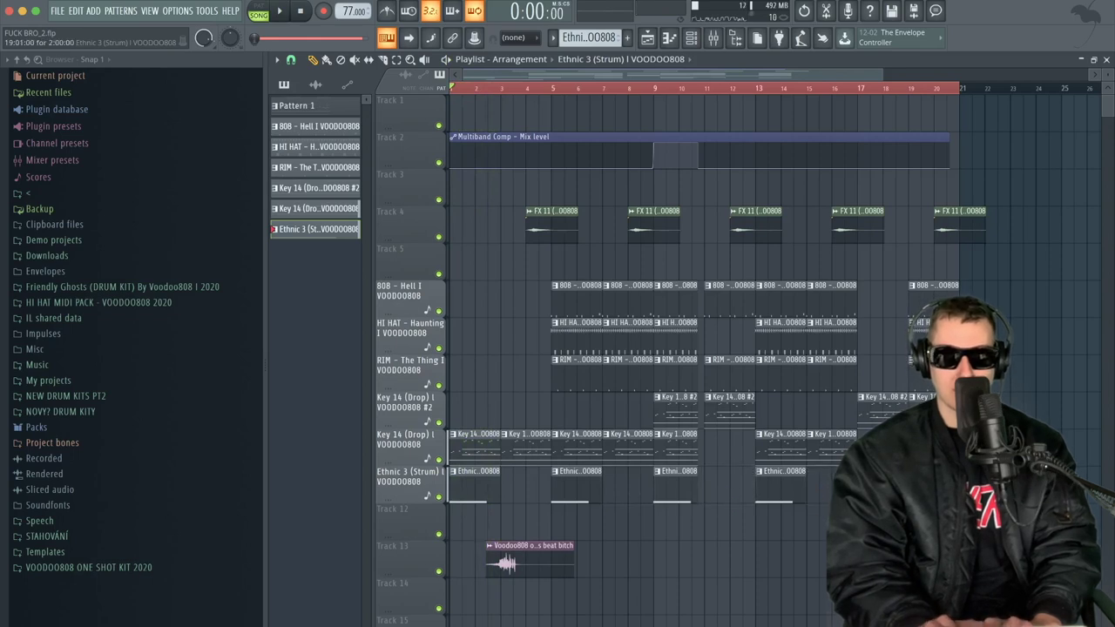
- Duplicate the C4 note of the Ethnic 3 (Strum) pattern to bar 3, lower the copy one octave to C3, and play the result
key(F7)
scroll(533, 252, down, 10)
scroll(533, 251, up, 2)
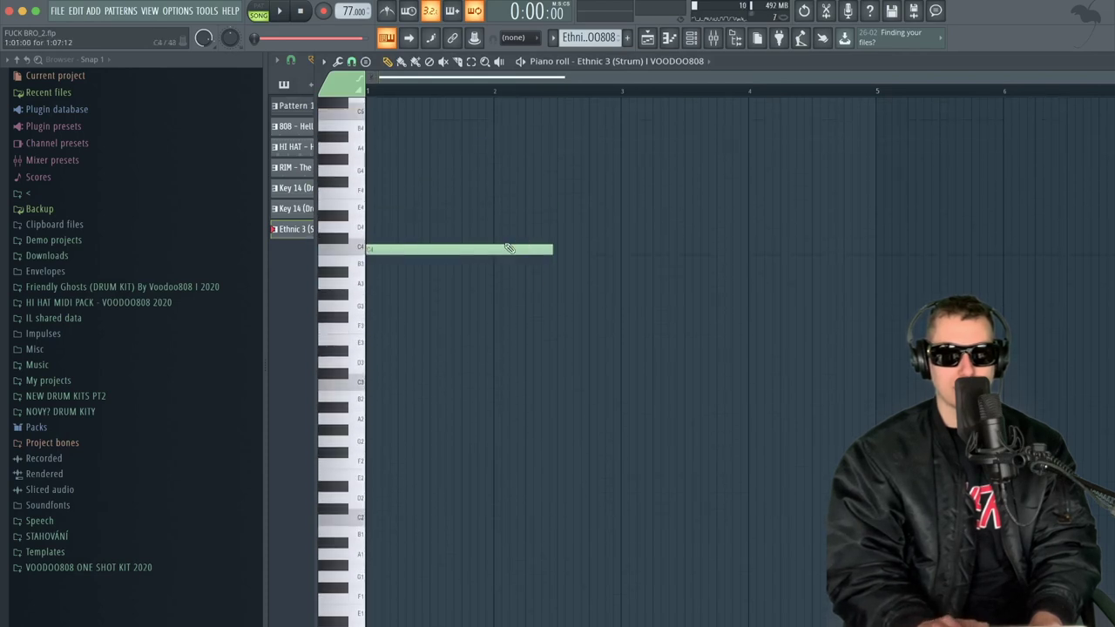
key(ctrl+a)
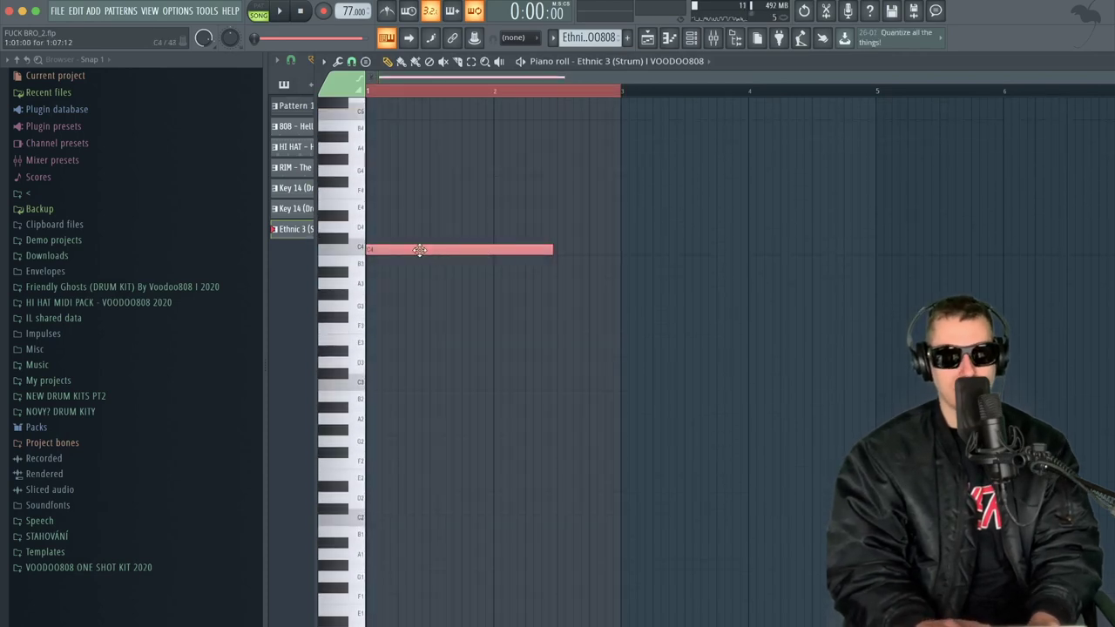
shift+drag(419, 250, 687, 250)
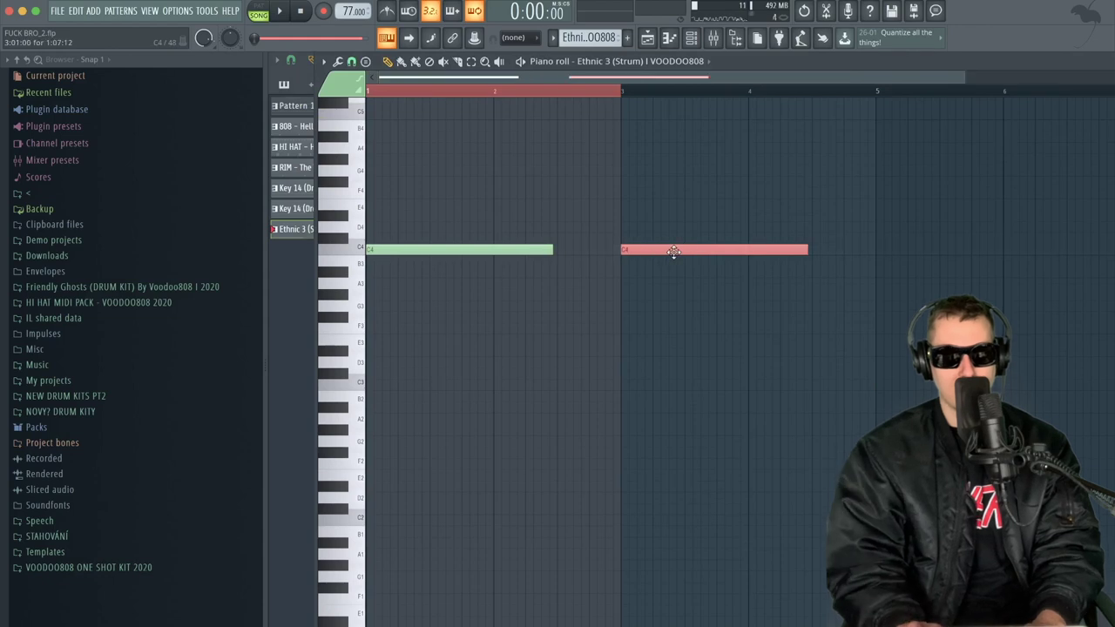
key(ctrl+Down)
key(space)
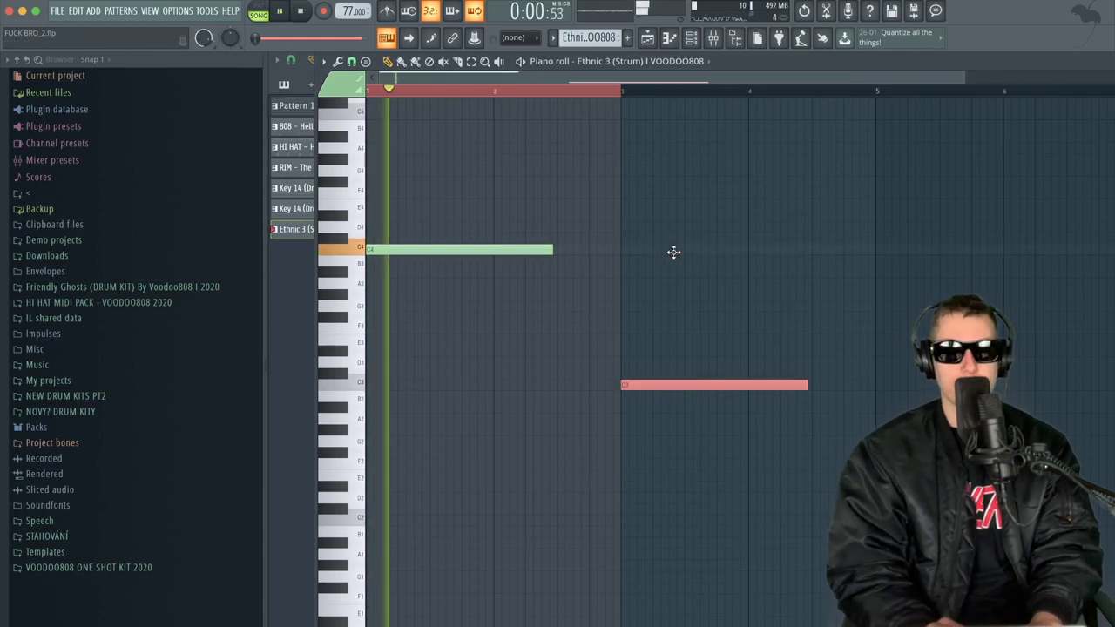
- Audition the Ethnic 3 notes around bar 3, check the channel rack, and return to the playlist to hear them in the arrangement
key(ctrl+a)
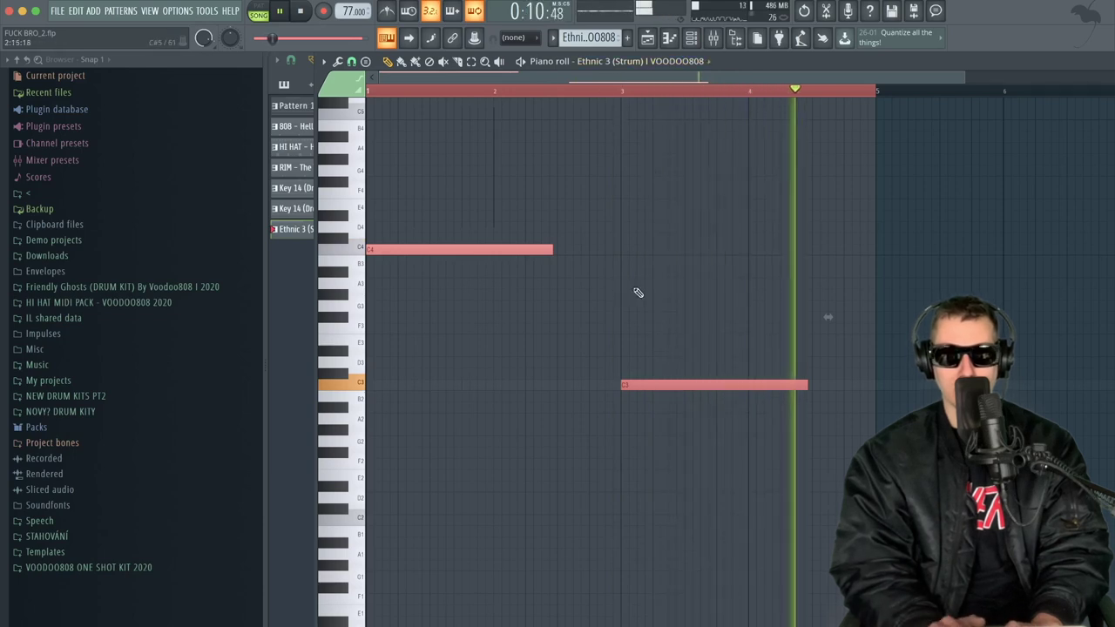
click(598, 93)
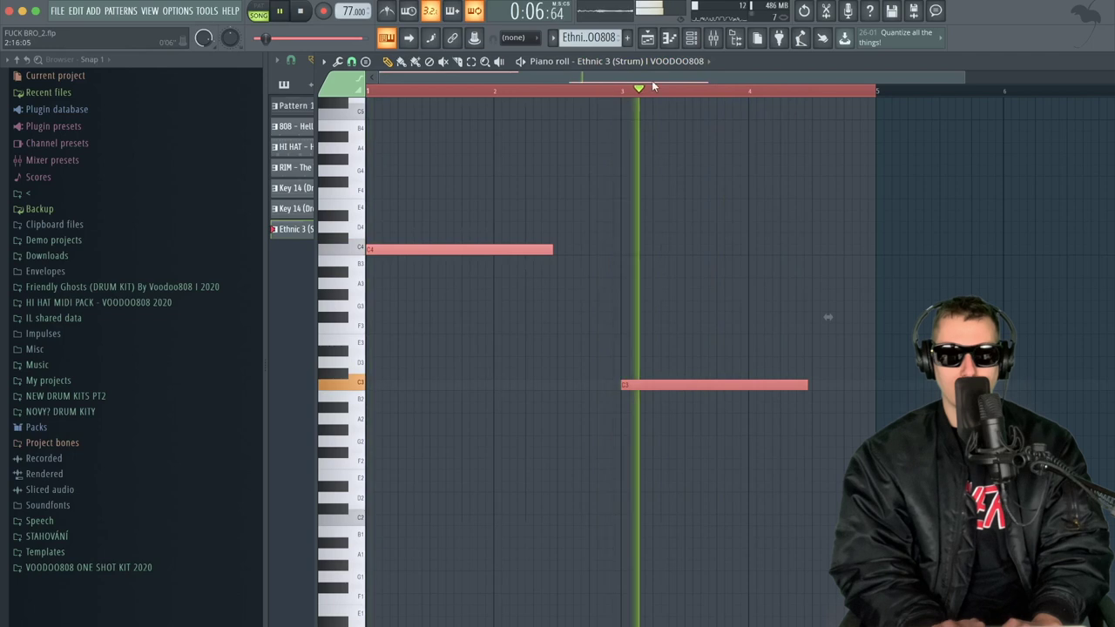
click(691, 38)
key(space)
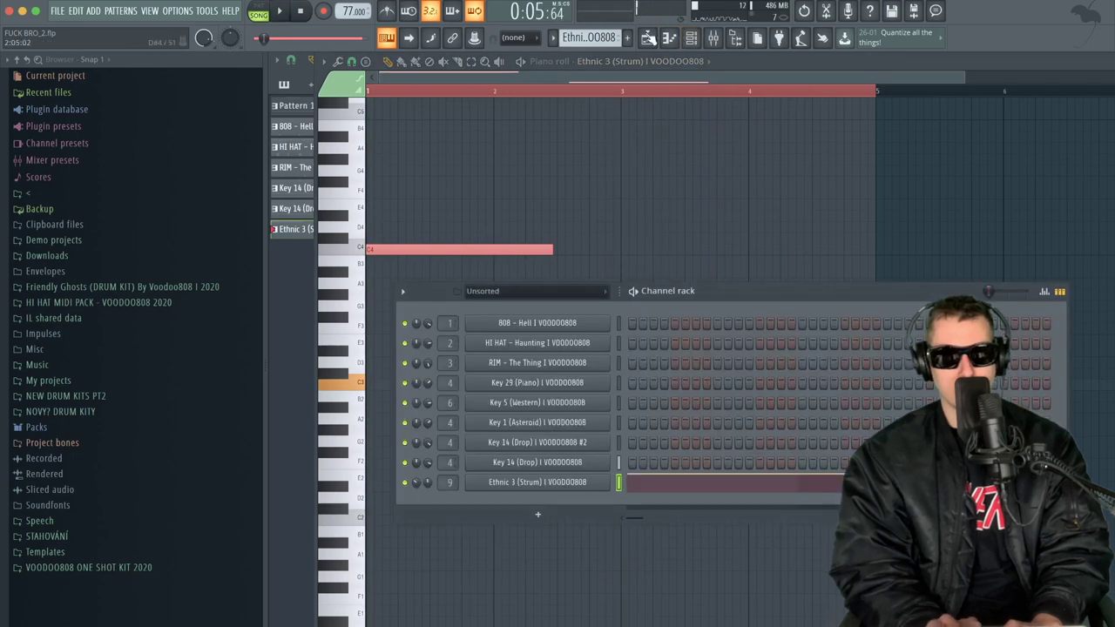
click(647, 37)
click(667, 38)
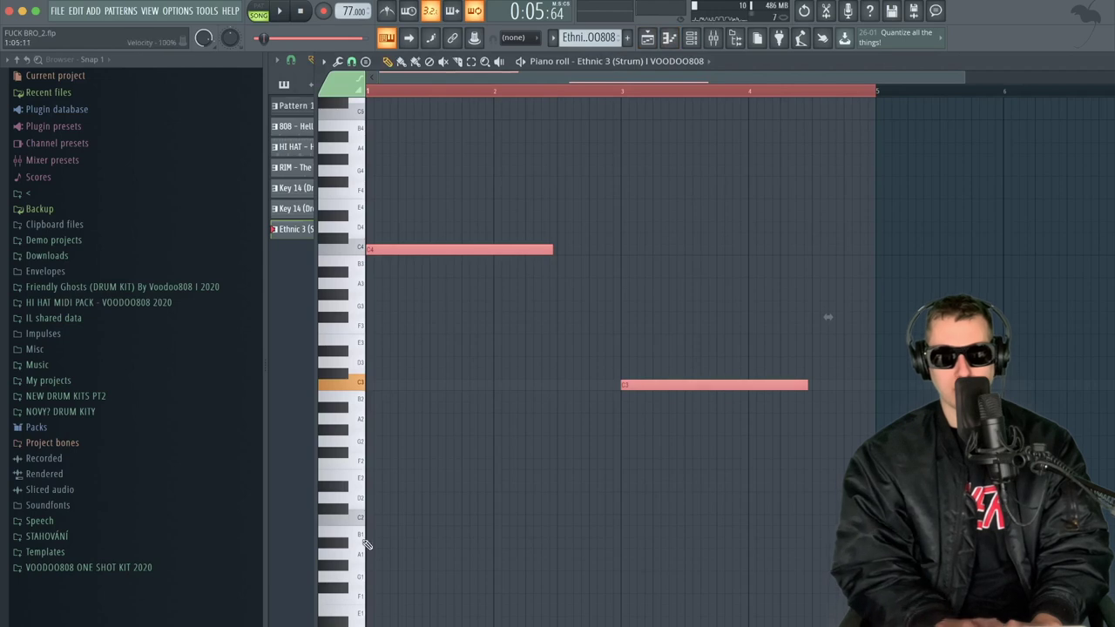
click(694, 40)
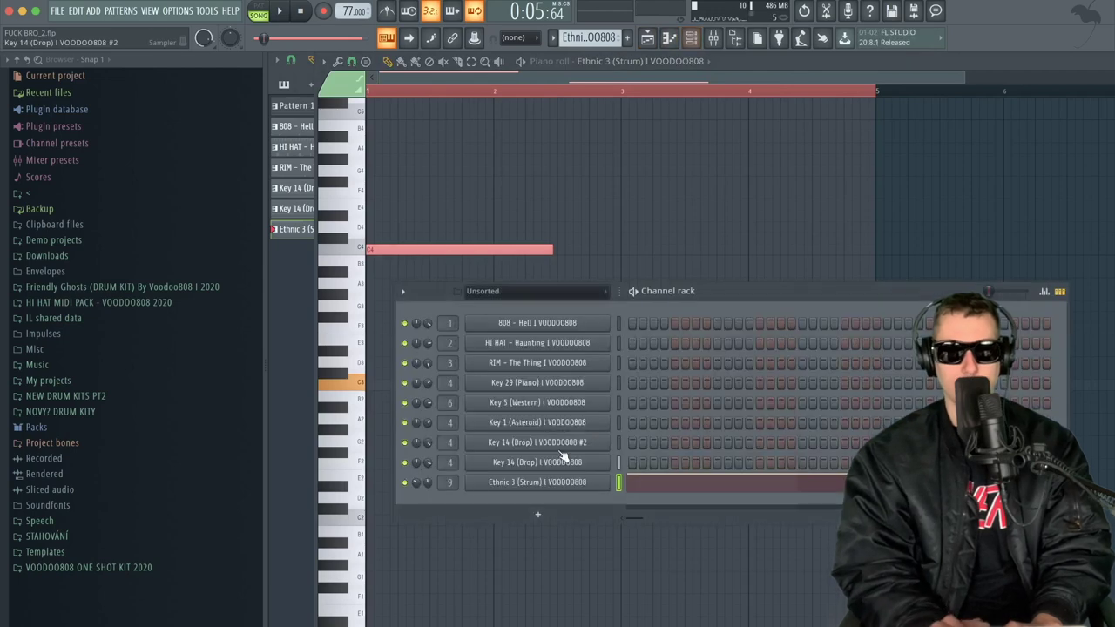
key(space)
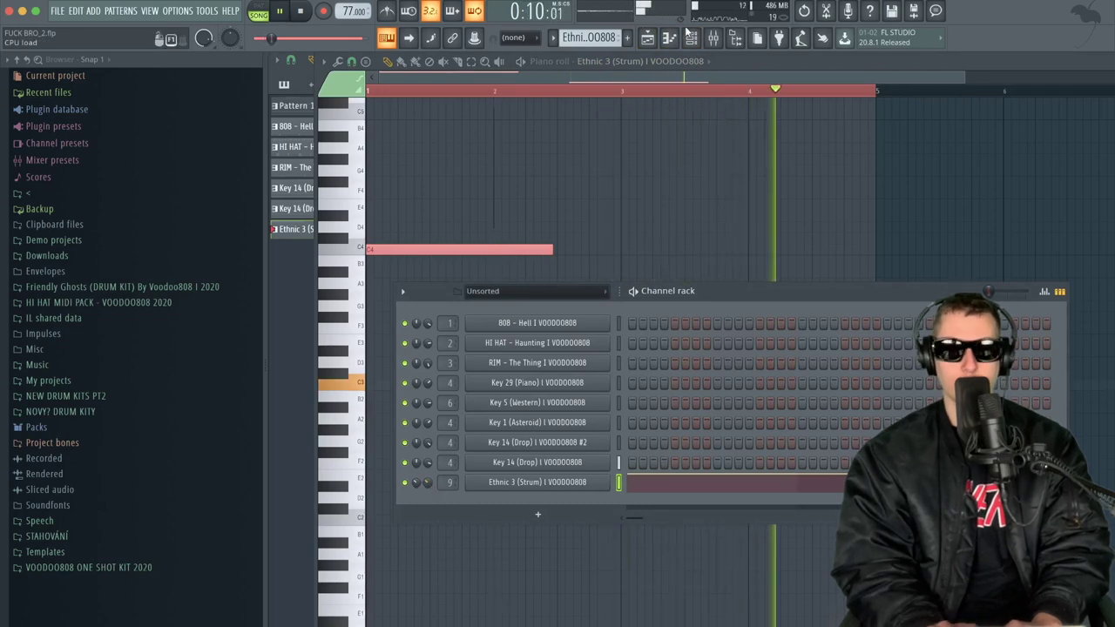
click(647, 37)
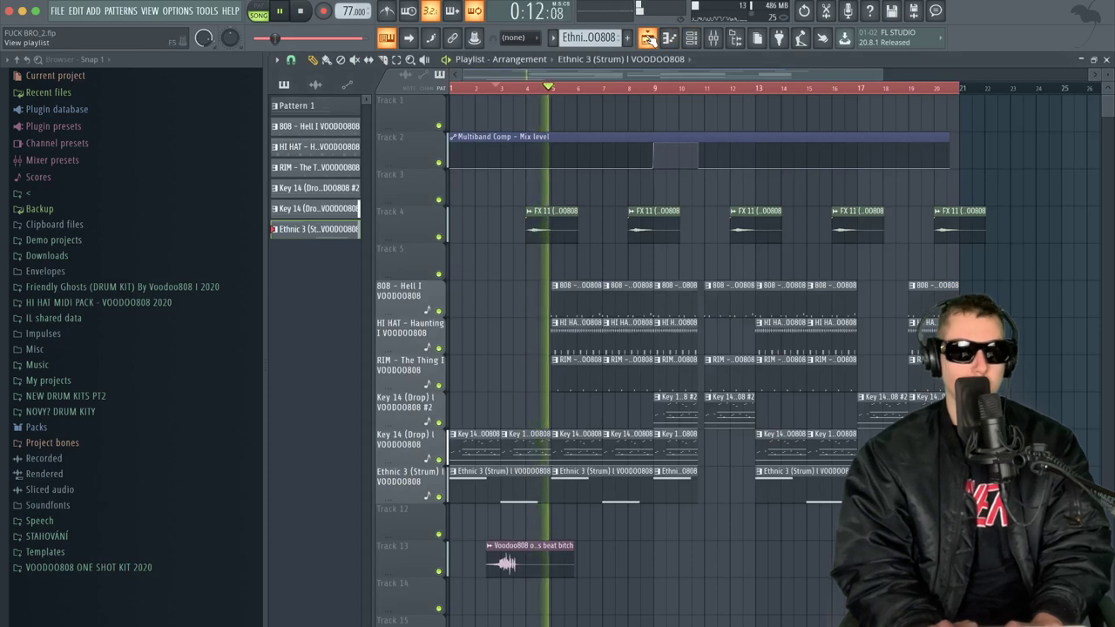
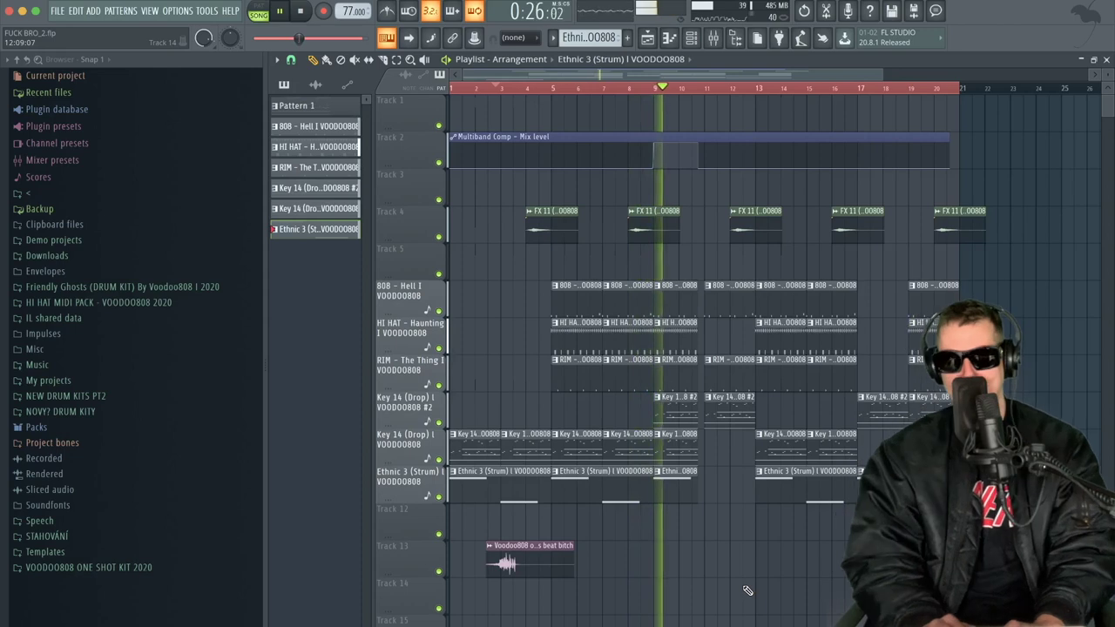
- Extend the Ethnic 3 (Strum) clip at bar 9 to bar 13 and delete the RIM clip at bar 11
drag(696, 493, 755, 494)
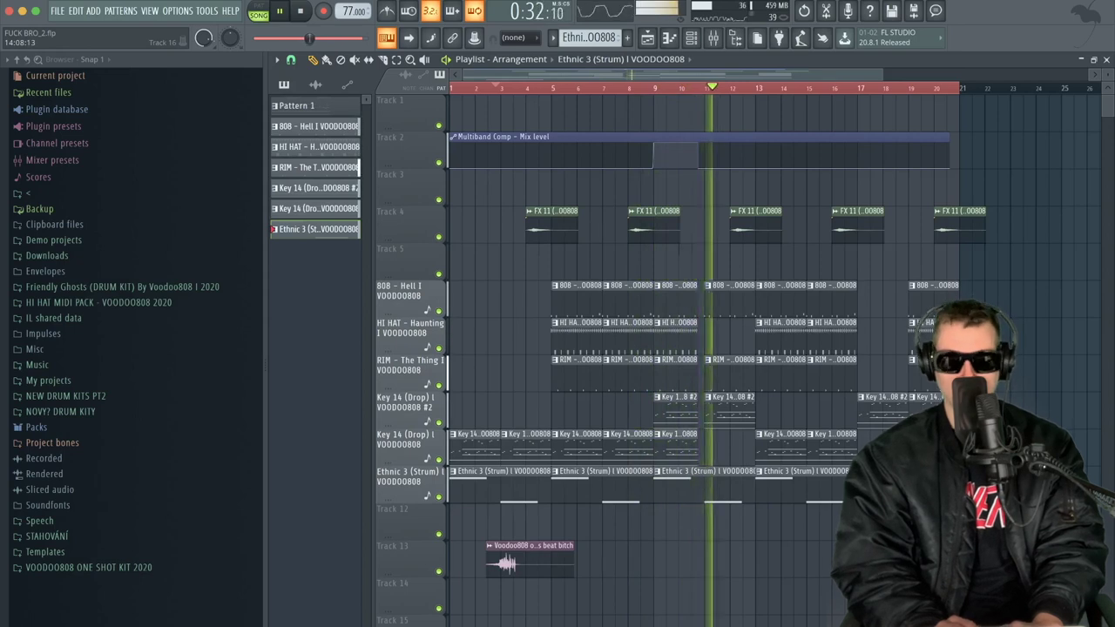
drag(749, 353, 749, 315)
right_click(750, 324)
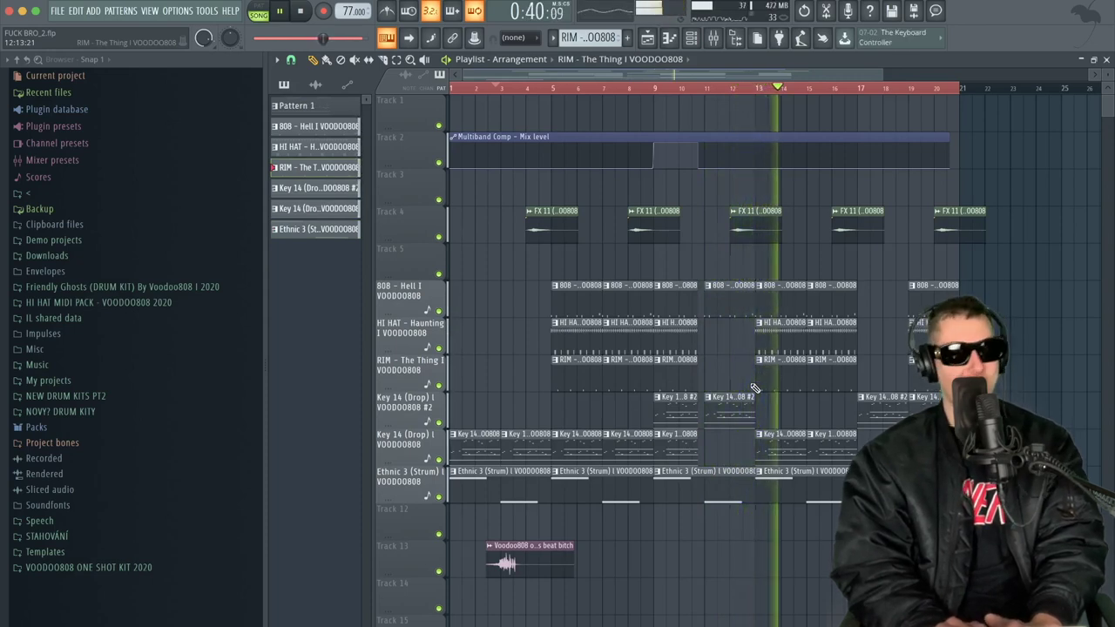
scroll(755, 387, up, 3)
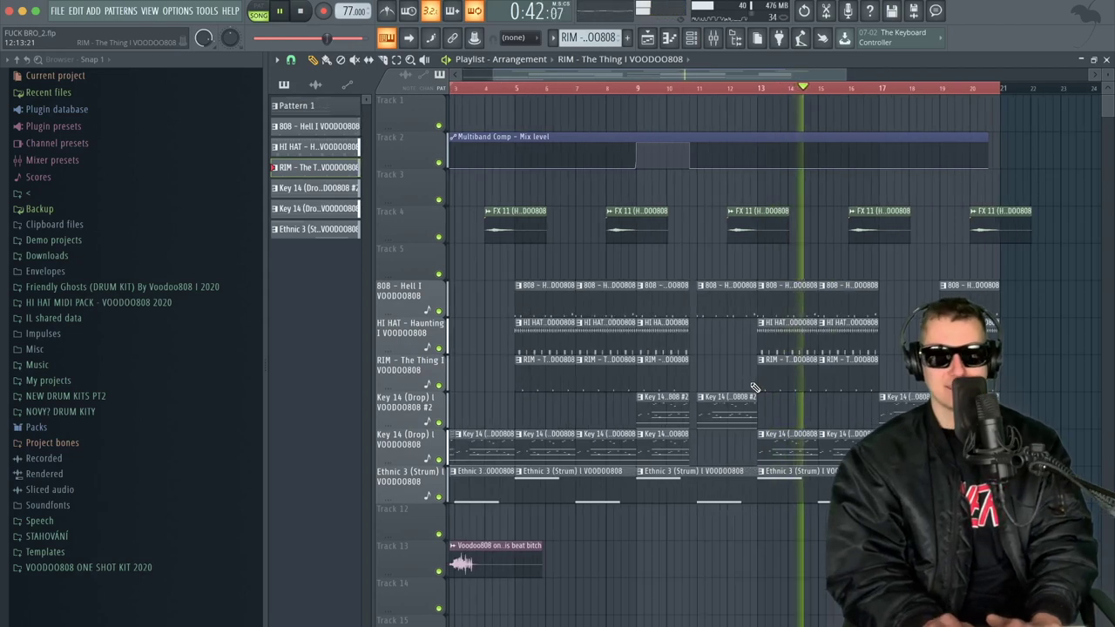
key(space)
- Select all FX 11 clips on Track 4, shift them three beats later so the first starts on beat 4 of bar 4, and audition the transition
scroll(740, 373, left, 4)
scroll(628, 263, down, 1)
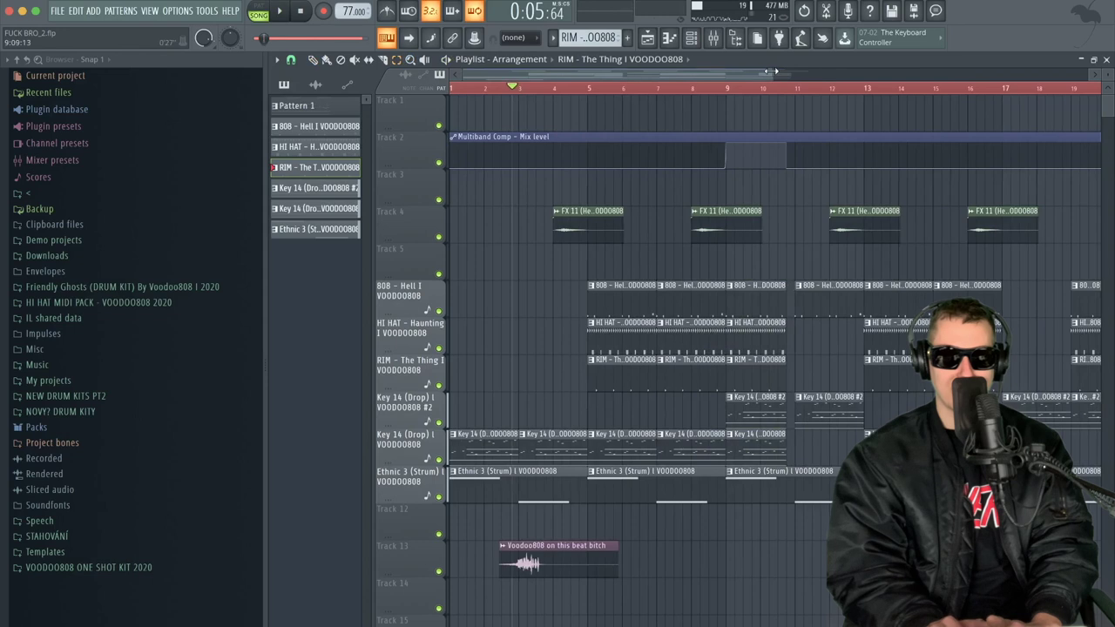
drag(770, 71, 730, 225)
drag(490, 202, 902, 280)
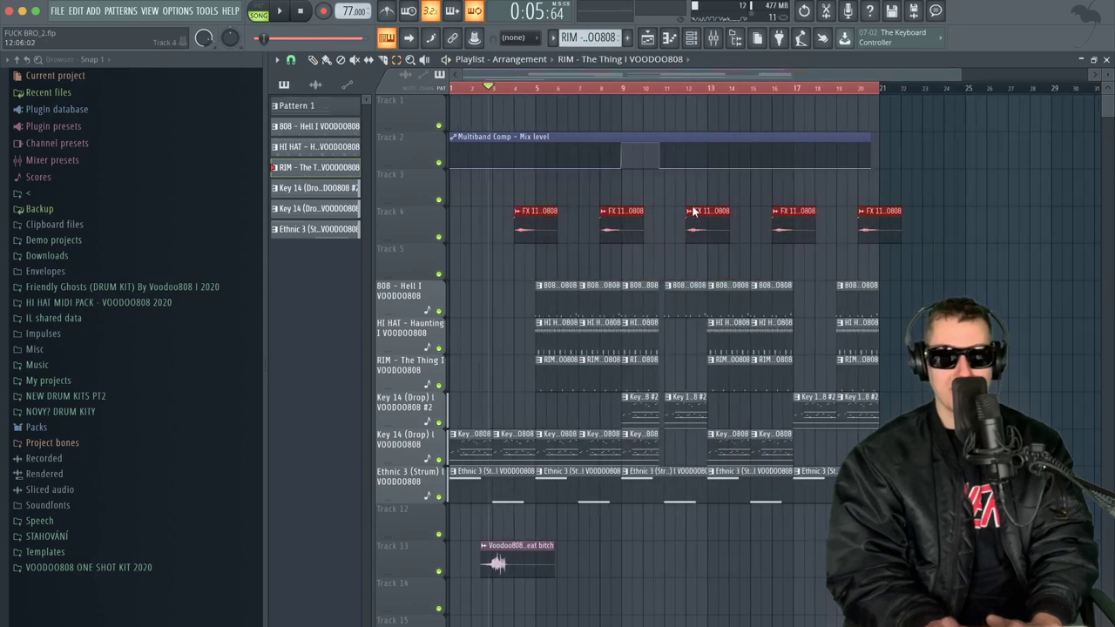
scroll(694, 211, up, 3)
scroll(561, 256, up, 4)
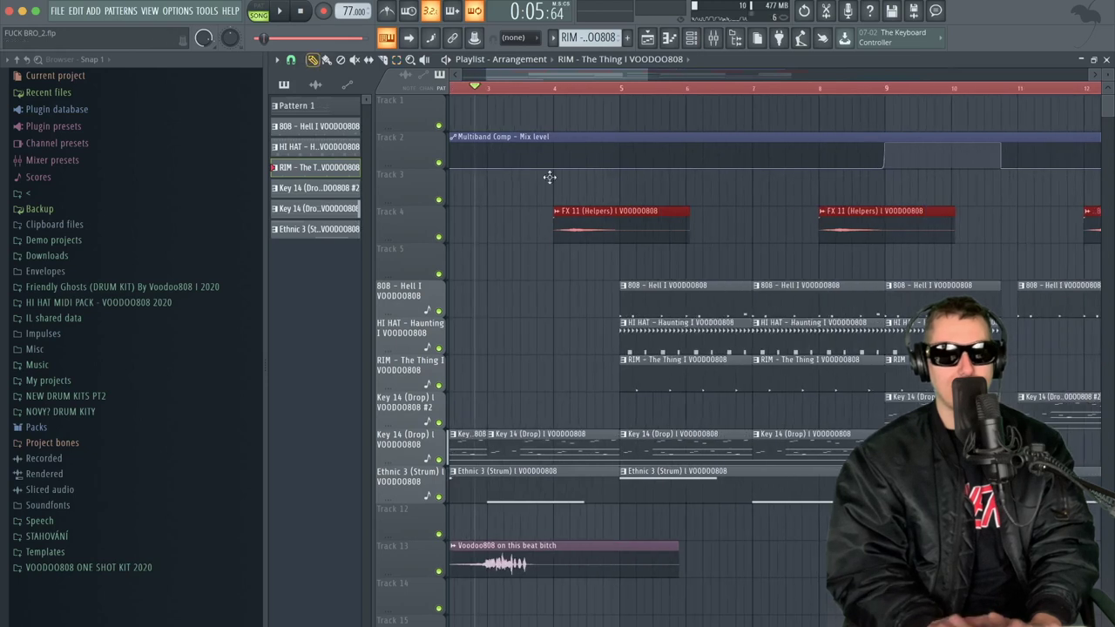
drag(620, 221, 663, 220)
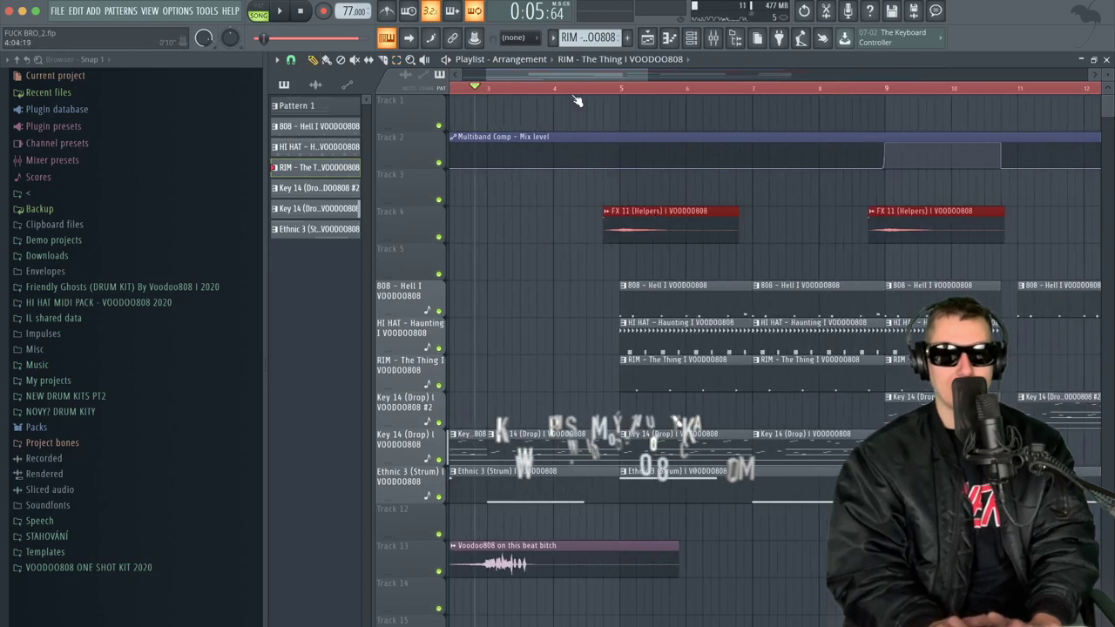
key(space)
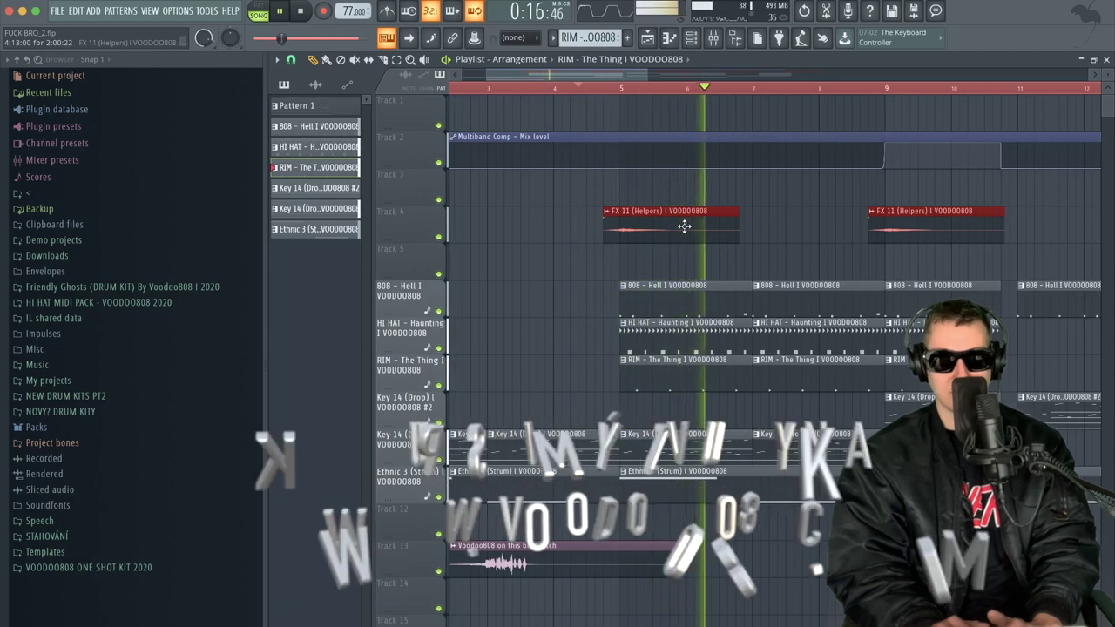
key(space)
- Shift the selected FX 11 clips two bars earlier, audition around bars 2 and 6, and deselect them
drag(316, 254, 627, 262)
key(space)
click(520, 88)
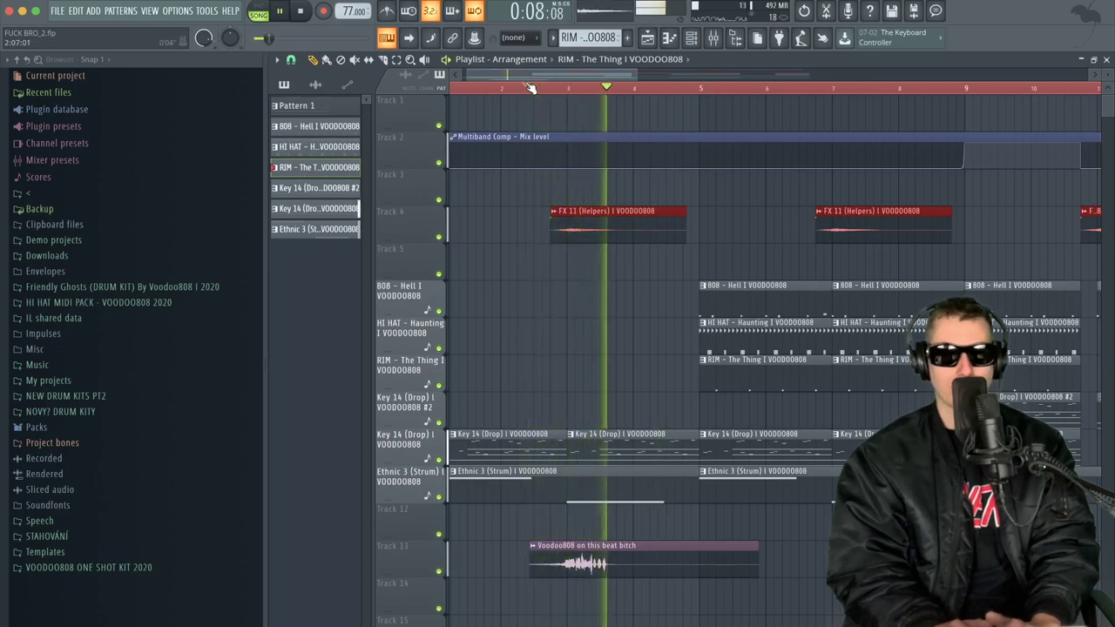
click(793, 89)
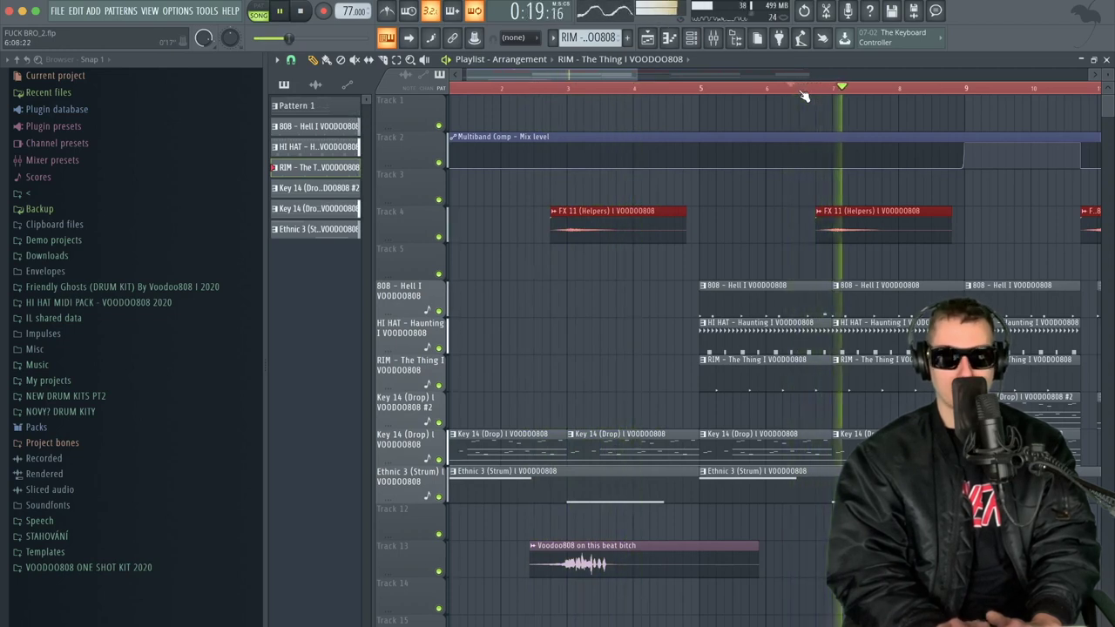
click(795, 261)
key(space)
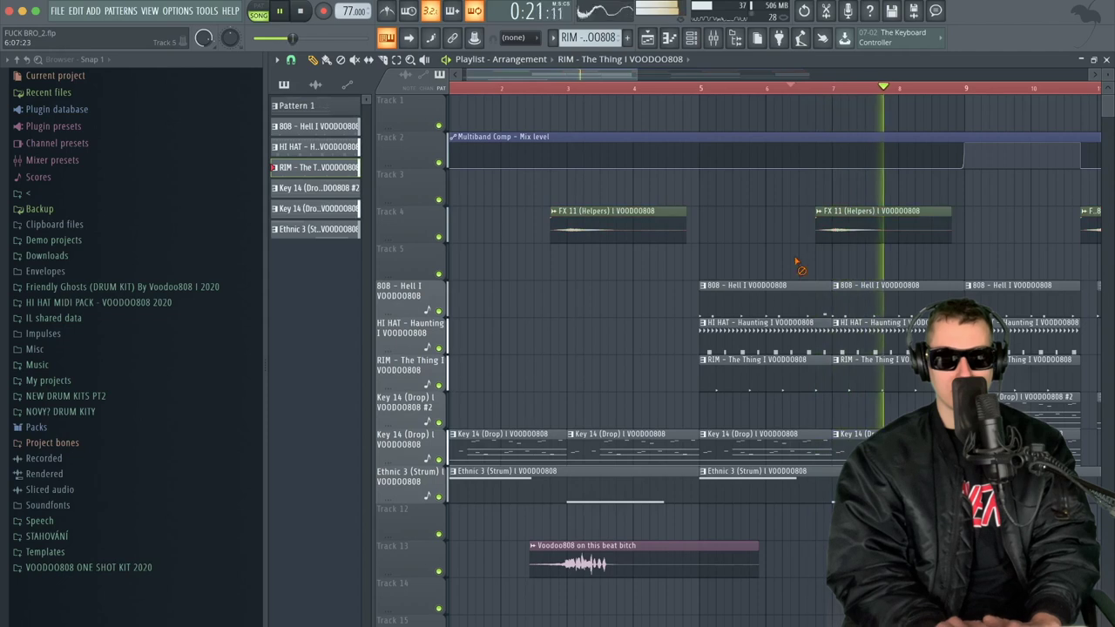
- Try the first FX 11 clip at bar 1 and on beat 4 of bar 1 while playing the intro
drag(571, 227, 446, 222)
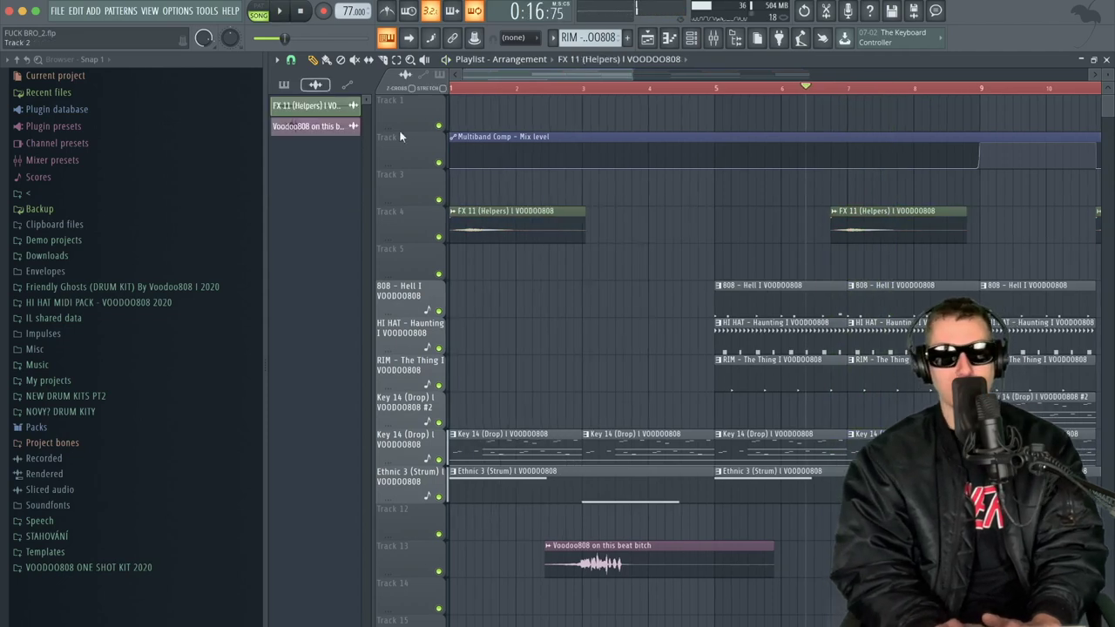
click(458, 89)
key(space)
drag(525, 226, 580, 224)
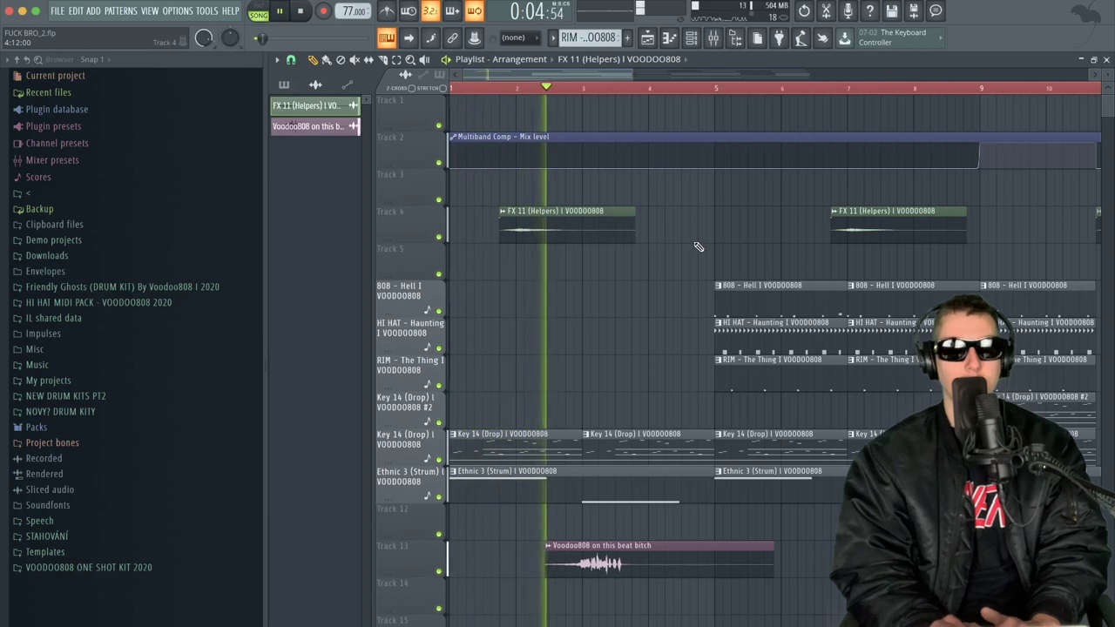
- Open the channel settings of the producer tag clip on Track 13 and turn its volume down
key(space)
double_click(618, 545)
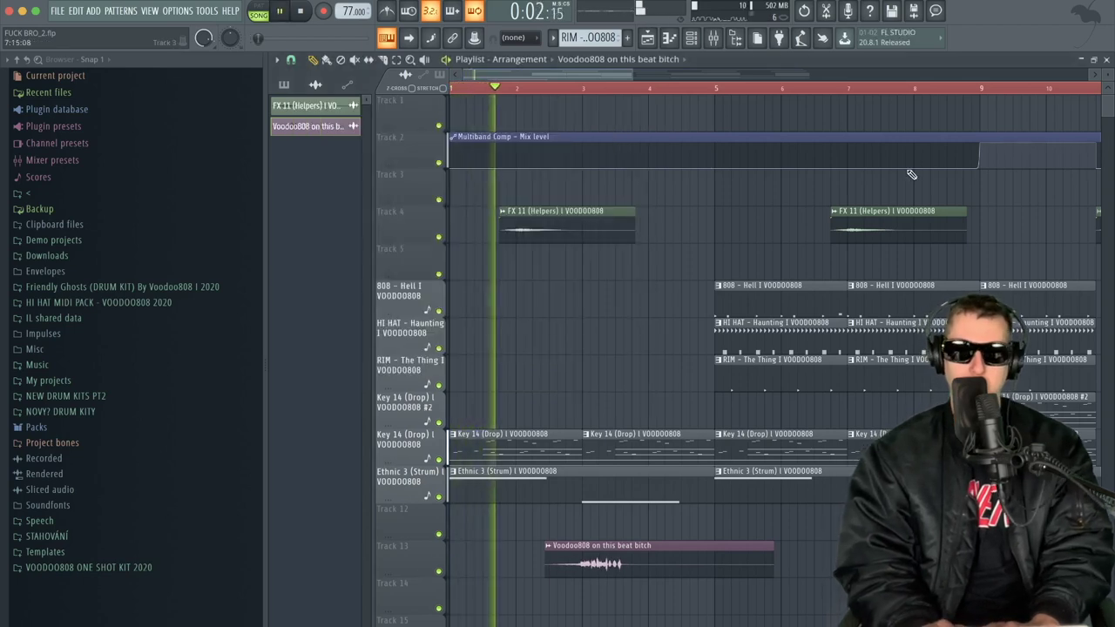
- Delete the FX 11 clips in bars 6 and 10 and place one FX 11 clip on beat 4 of bar 9
right_click(895, 227)
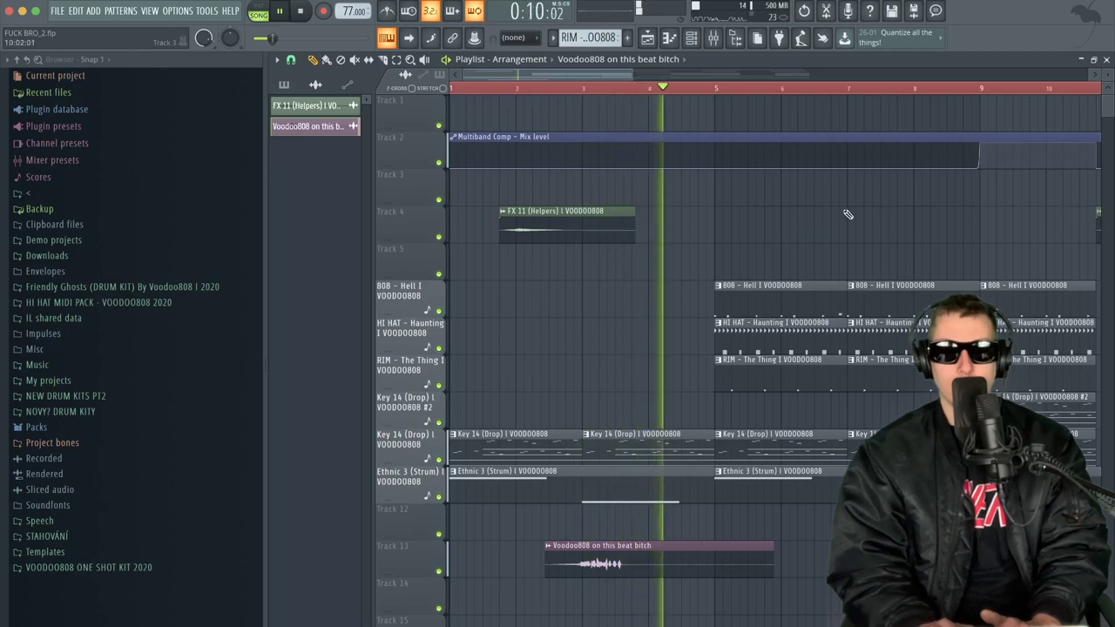
click(1034, 225)
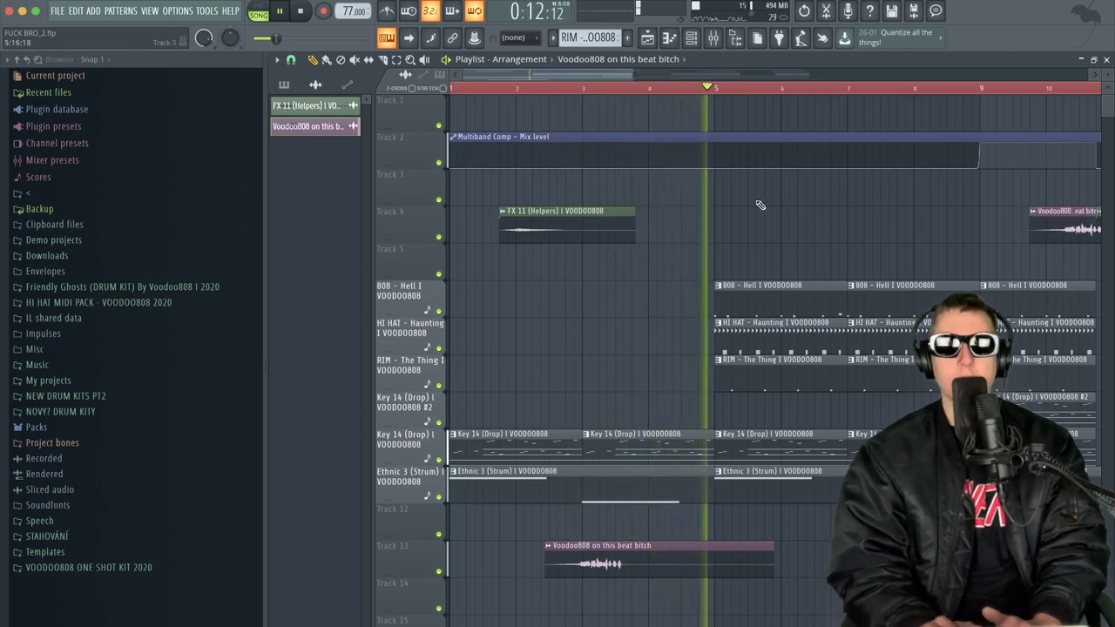
right_click(1049, 235)
click(1034, 236)
scroll(858, 184, right, 4)
right_click(965, 226)
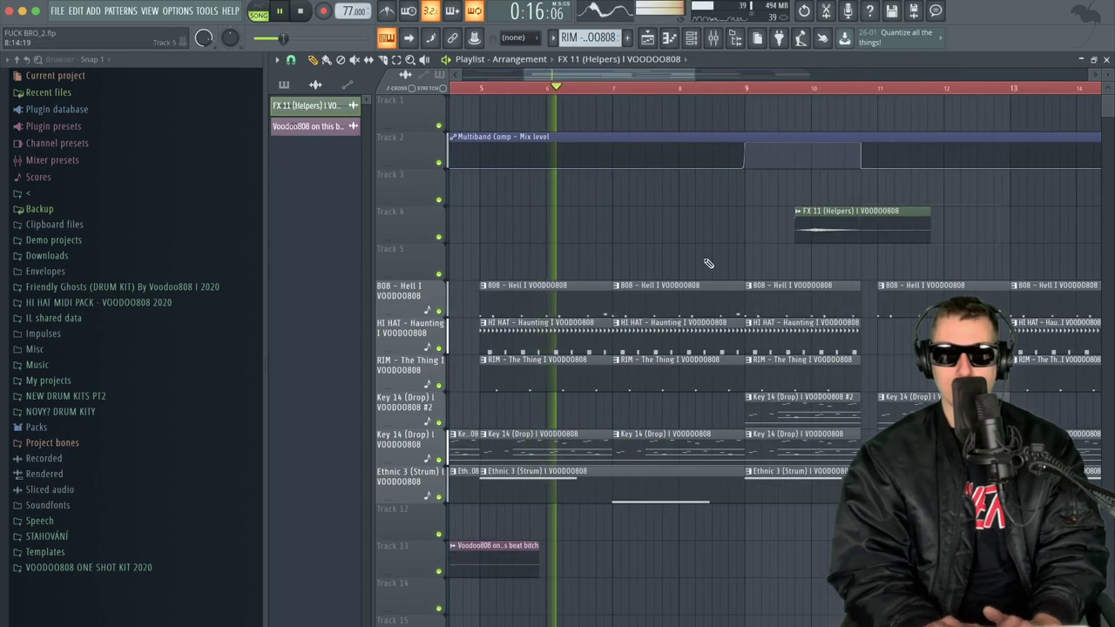
- Delete the FX 11 clips in bars 14 and 18 and place one on beat 4 of bar 17
scroll(758, 295, down, 2)
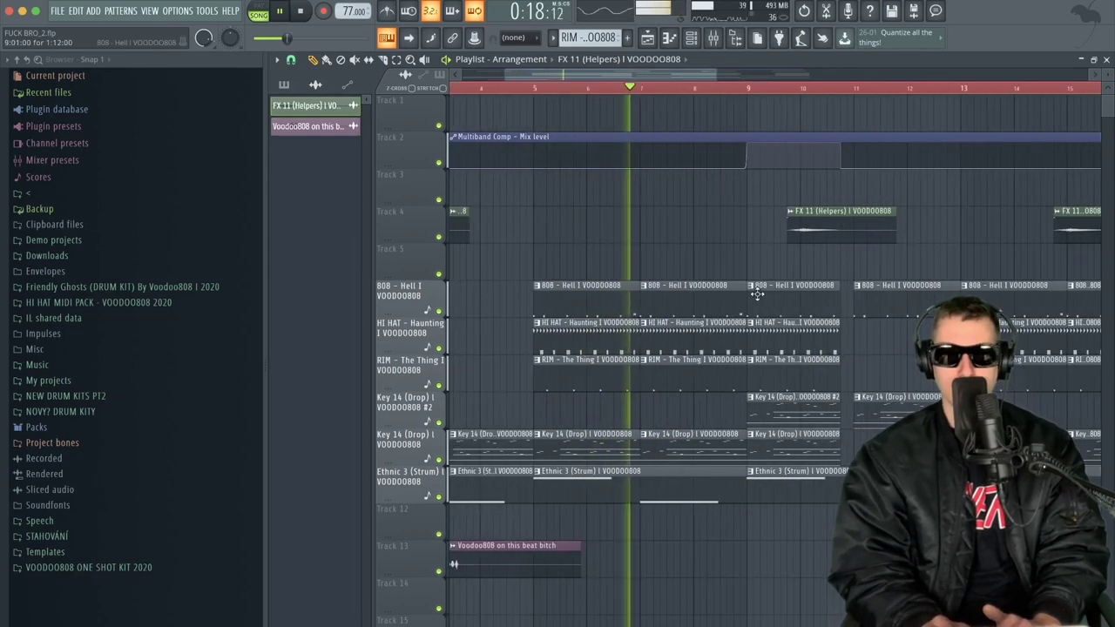
scroll(758, 294, right, 3)
right_click(940, 236)
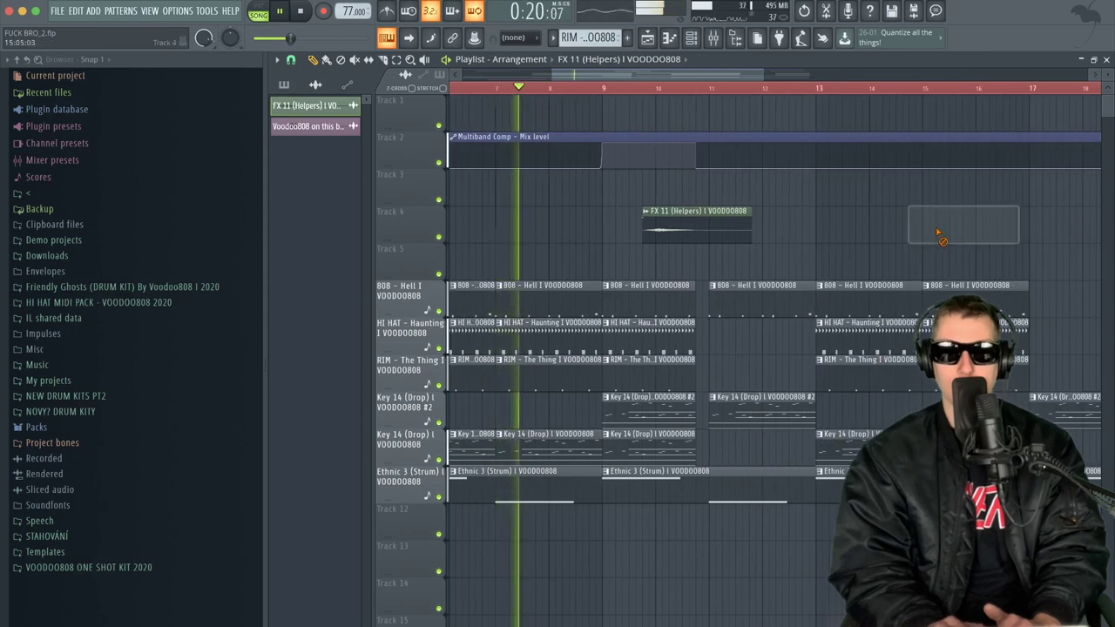
click(1069, 236)
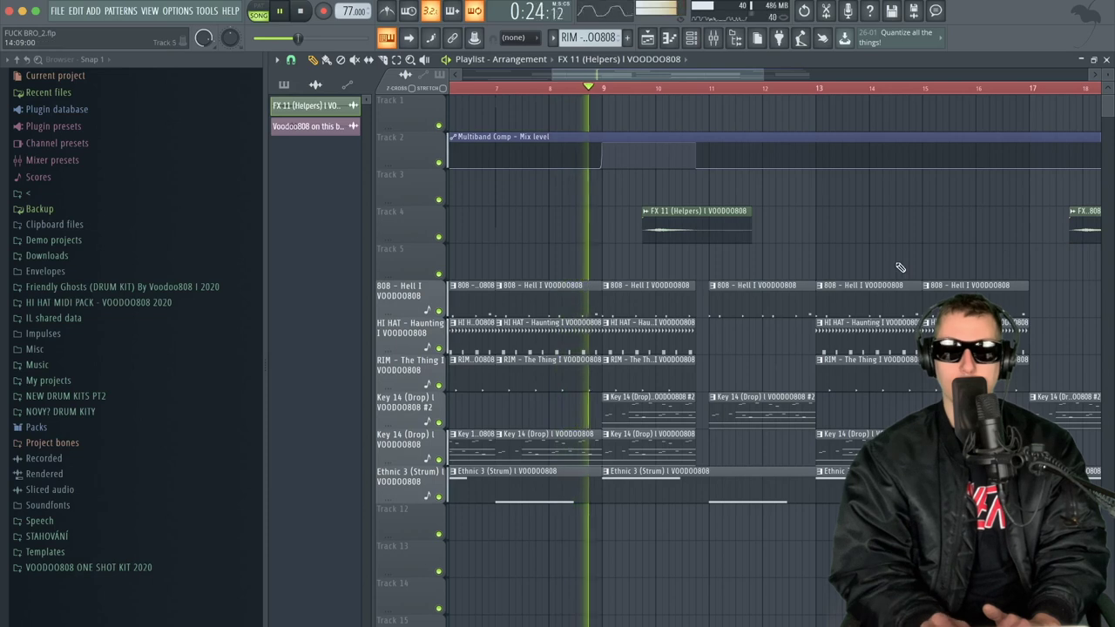
scroll(900, 267, down, 1)
scroll(900, 268, down, 1)
scroll(901, 268, right, 5)
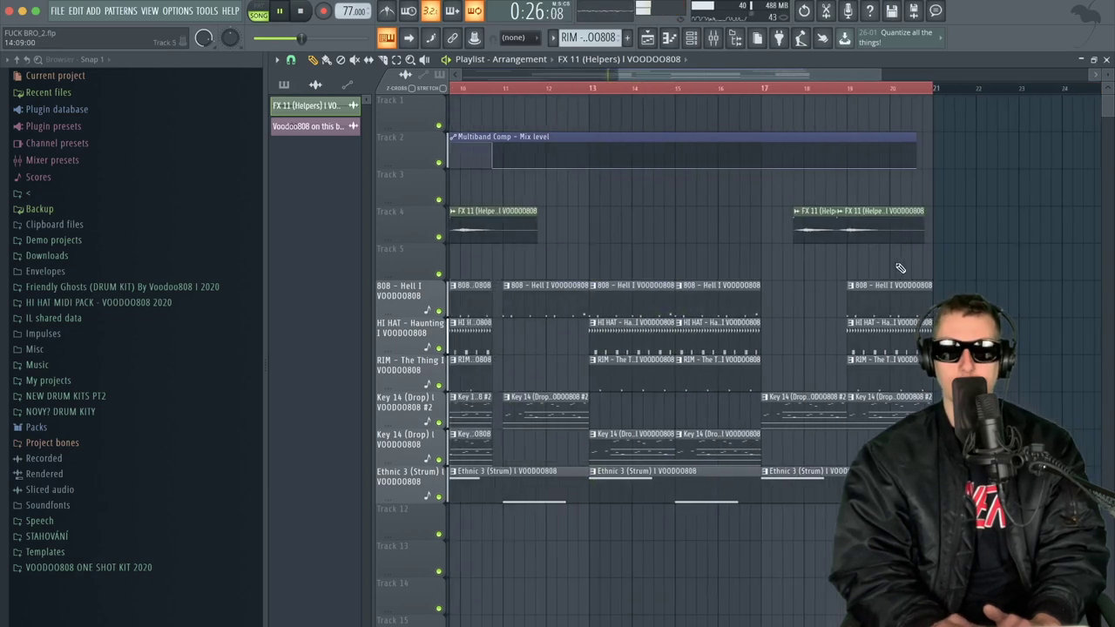
right_click(871, 236)
- Replace the bar 9 FX 11 clip with one on beat 4 of bar 11, and add another on Track 3 at beat 4 of bar 14
scroll(775, 357, left, 3)
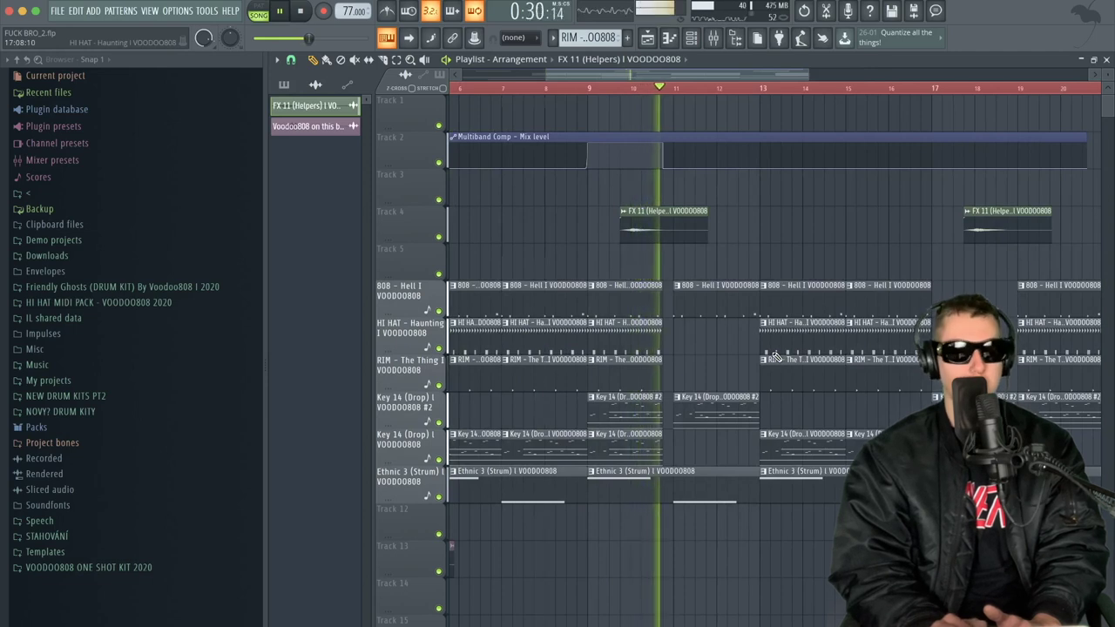
right_click(689, 224)
click(696, 230)
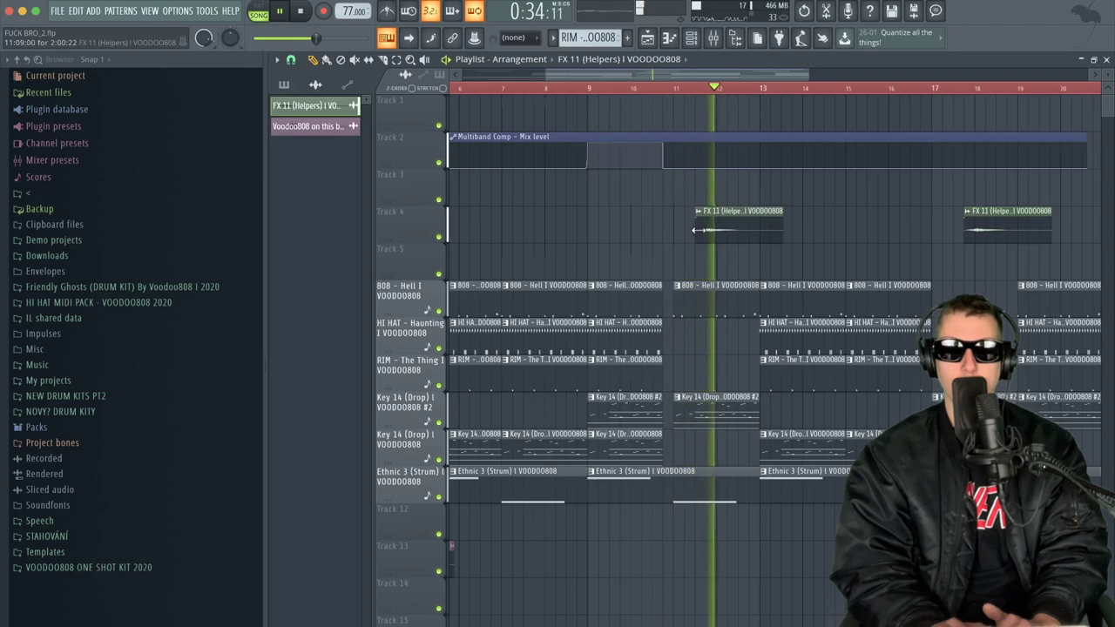
drag(731, 231, 735, 231)
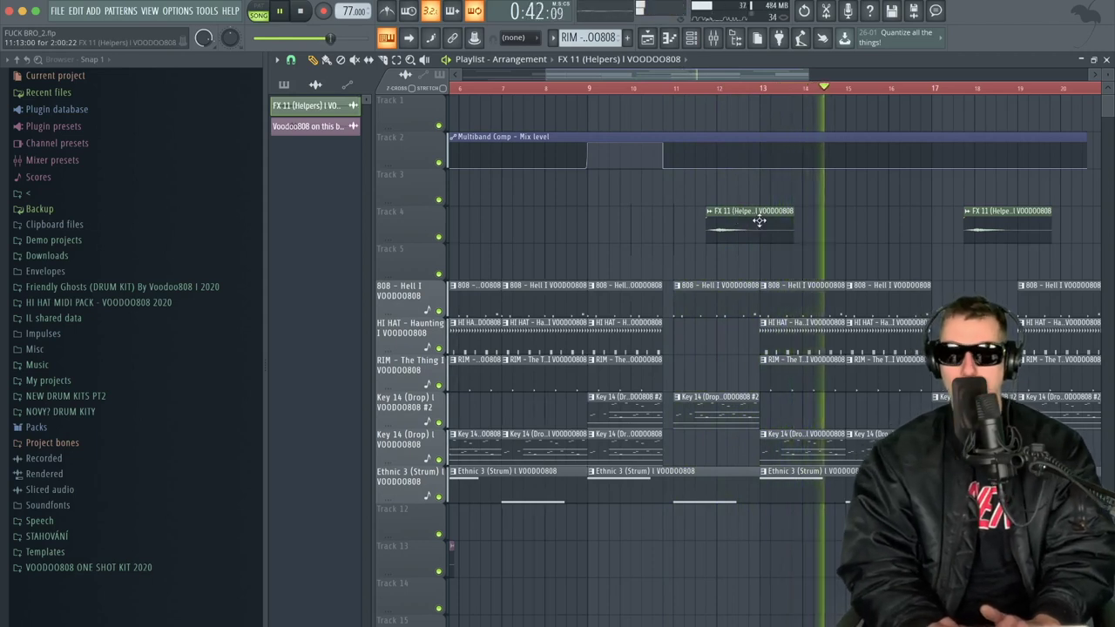
click(837, 193)
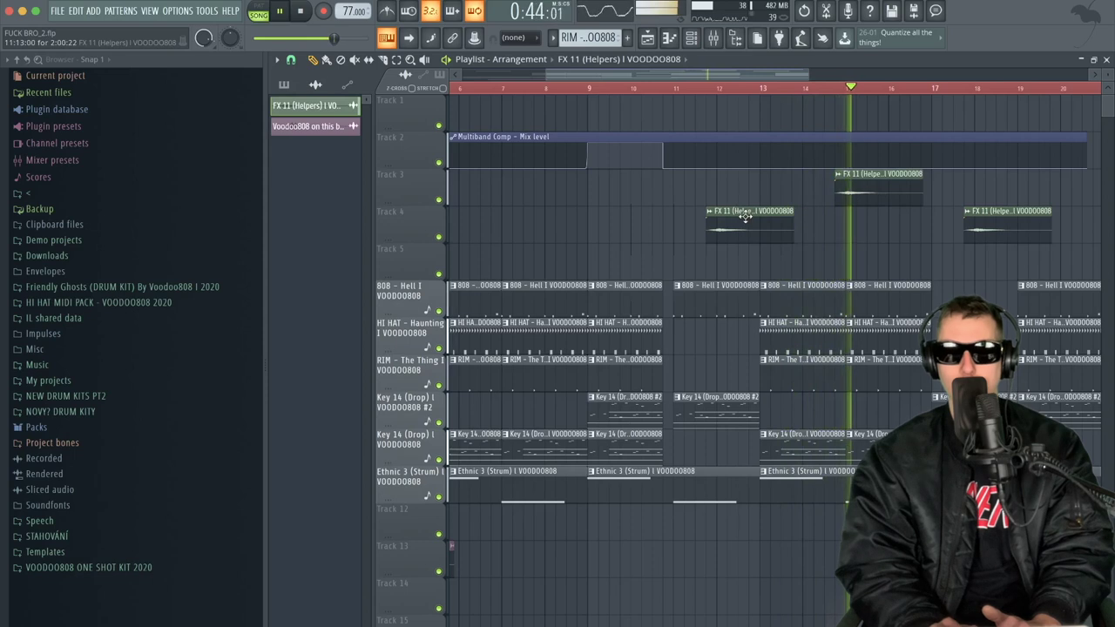
- Move the bar 11 FX 11 clip to beat 4 of bar 6 and delete the FX 11 clip in bar 1
scroll(906, 240, left, 5)
drag(953, 225, 738, 225)
key(space)
right_click(527, 228)
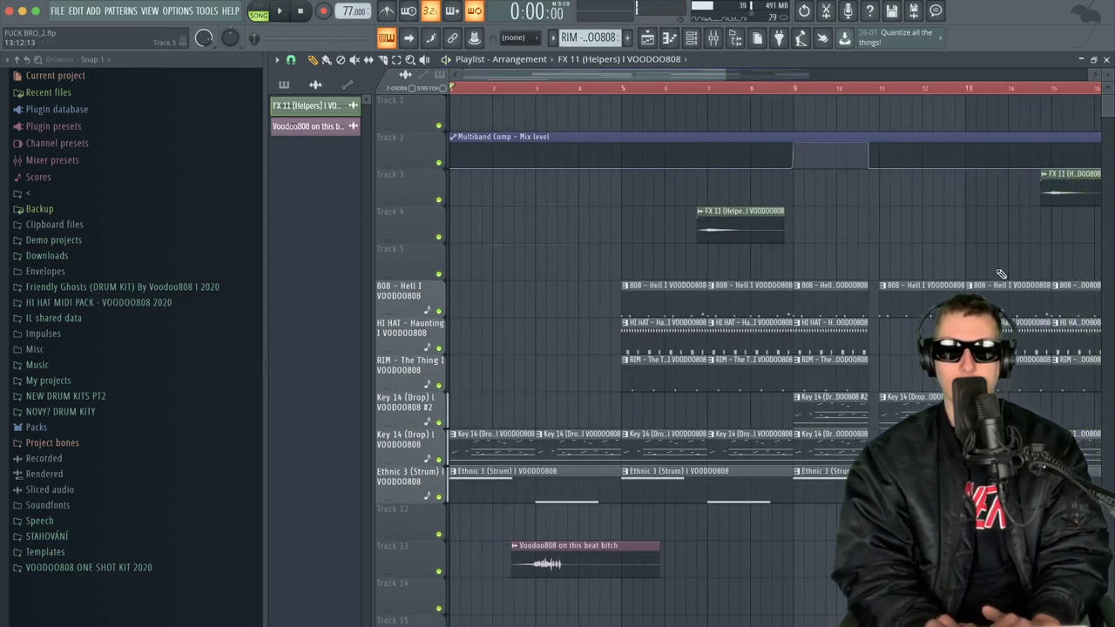
- Remove the bar 17 FX 11 clip, move the bar 14 clip from Track 3 to Track 4, and audition it
scroll(1001, 275, right, 9)
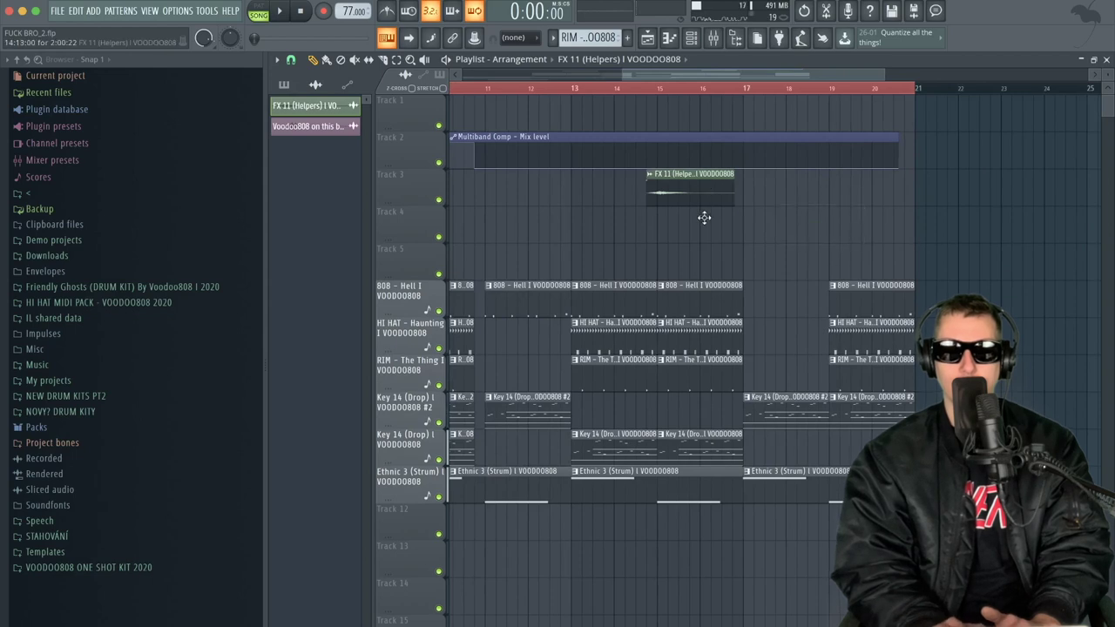
drag(703, 217, 704, 219)
key(space)
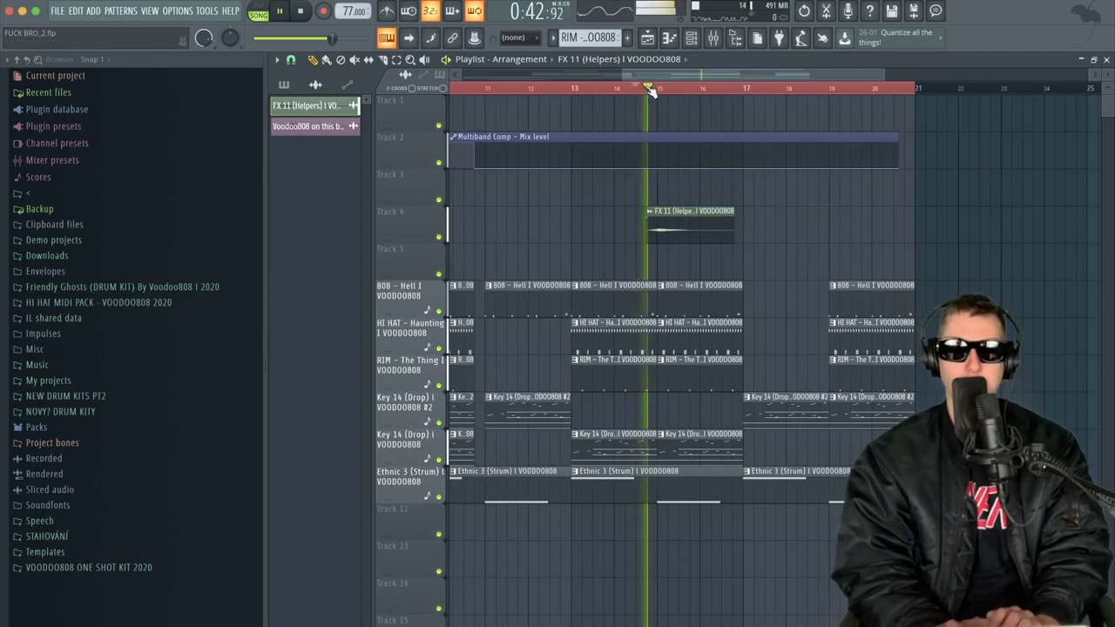
- On the FX 11 mixer channel, Insert 17, raise the Fruity Reeverb 2 mix level and lower the fader slightly, auditioning the sound
double_click(697, 233)
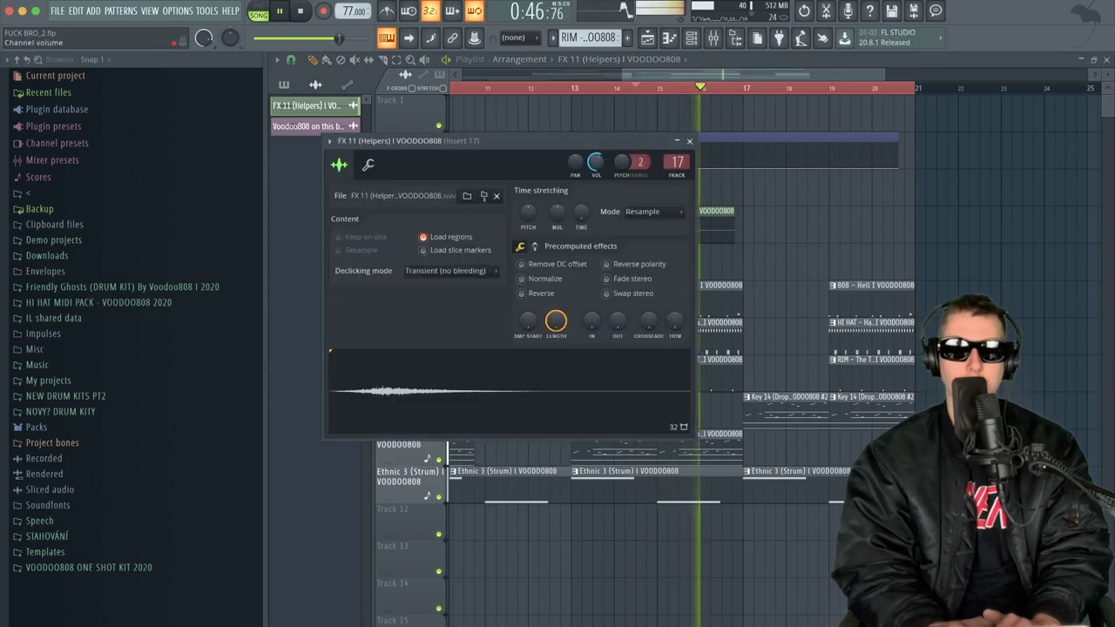
key(space)
click(714, 38)
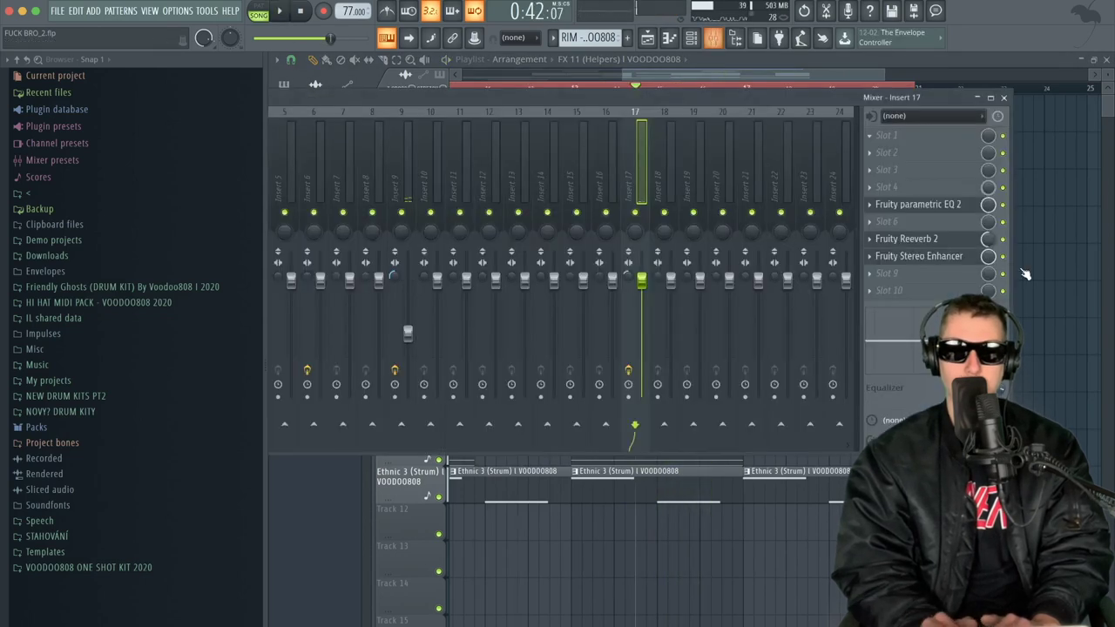
click(956, 254)
click(956, 242)
click(1002, 239)
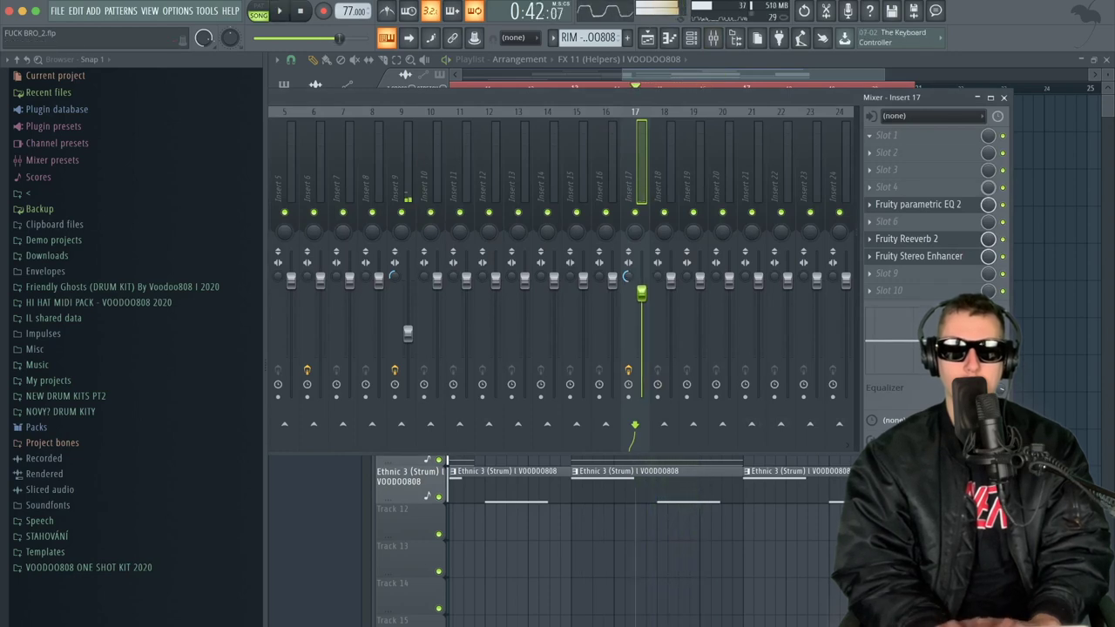
key(space)
key(space)
- Return to the playlist, move the bar 6 FX 11 clip to beat 4 of bar 2, and play it with the producer tag
click(647, 38)
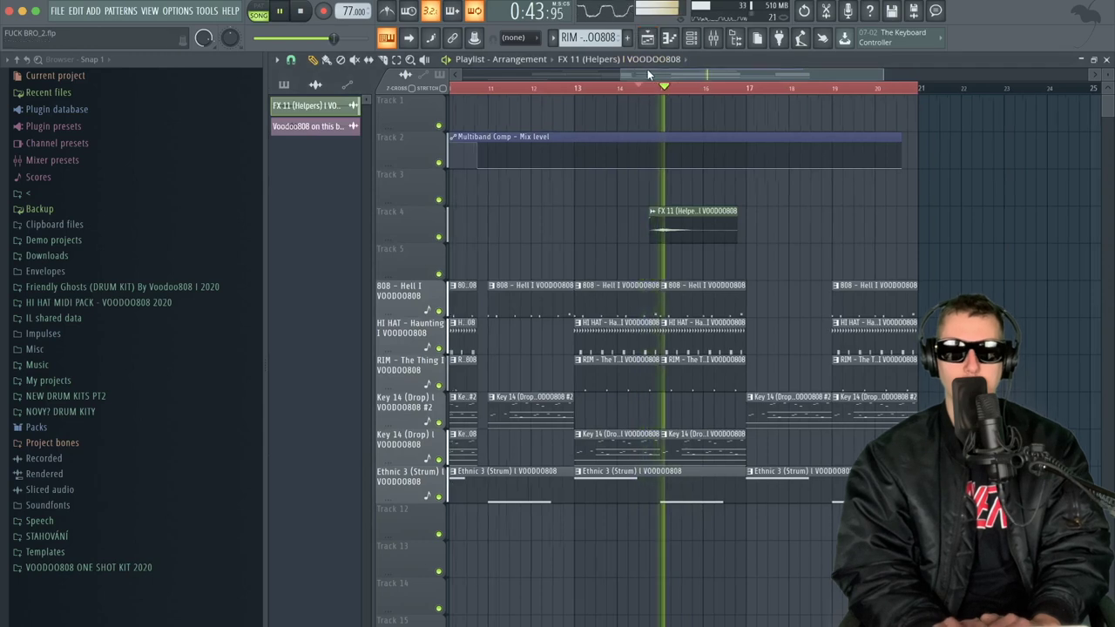
drag(648, 74, 332, 139)
click(686, 88)
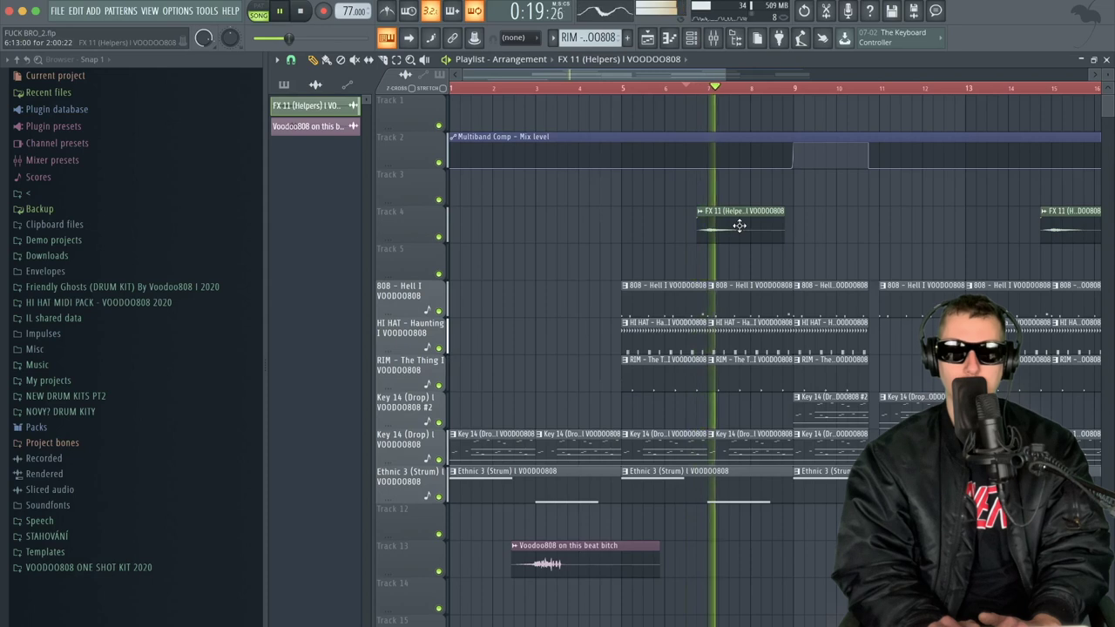
key(space)
drag(739, 226, 553, 244)
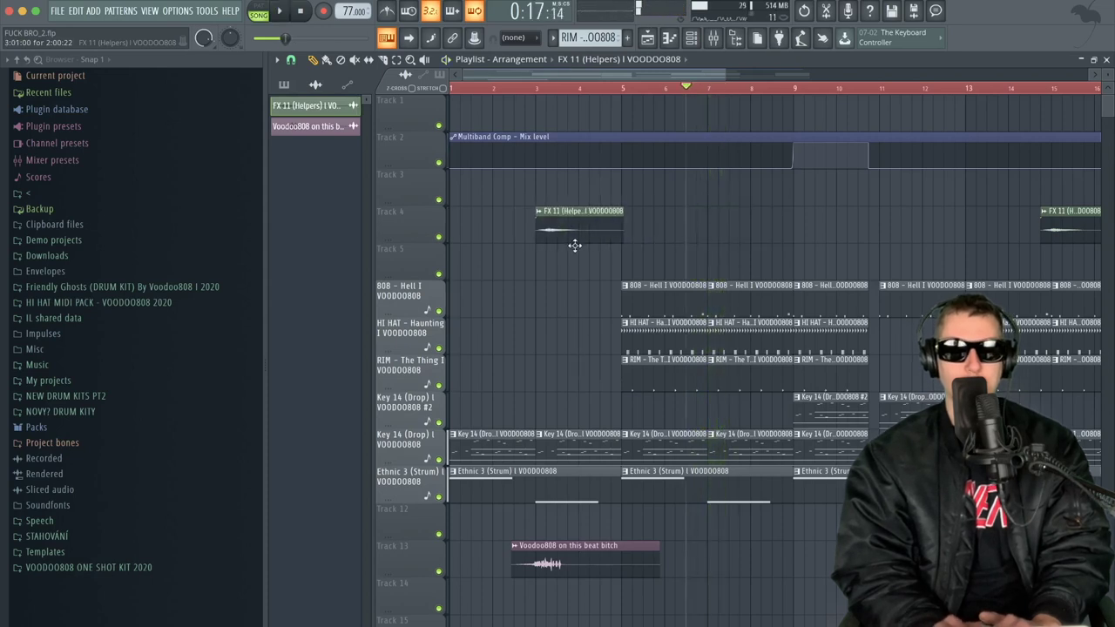
click(512, 90)
key(space)
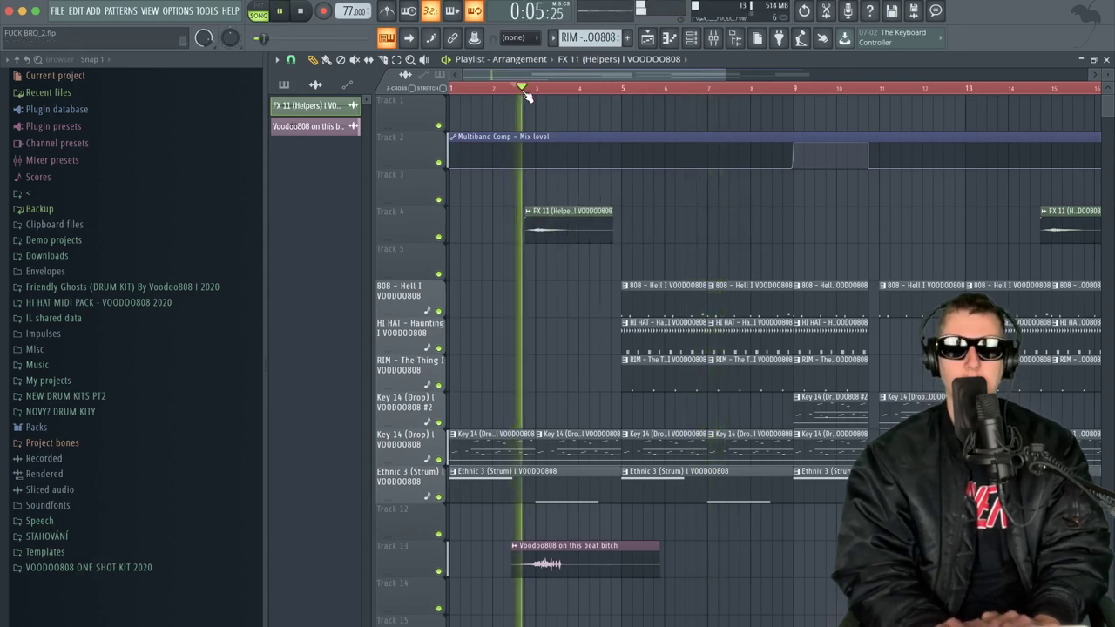
- Delete the FX 11 clip at beat 4 of bar 14 on Track 4
click(871, 223)
scroll(784, 253, right, 5)
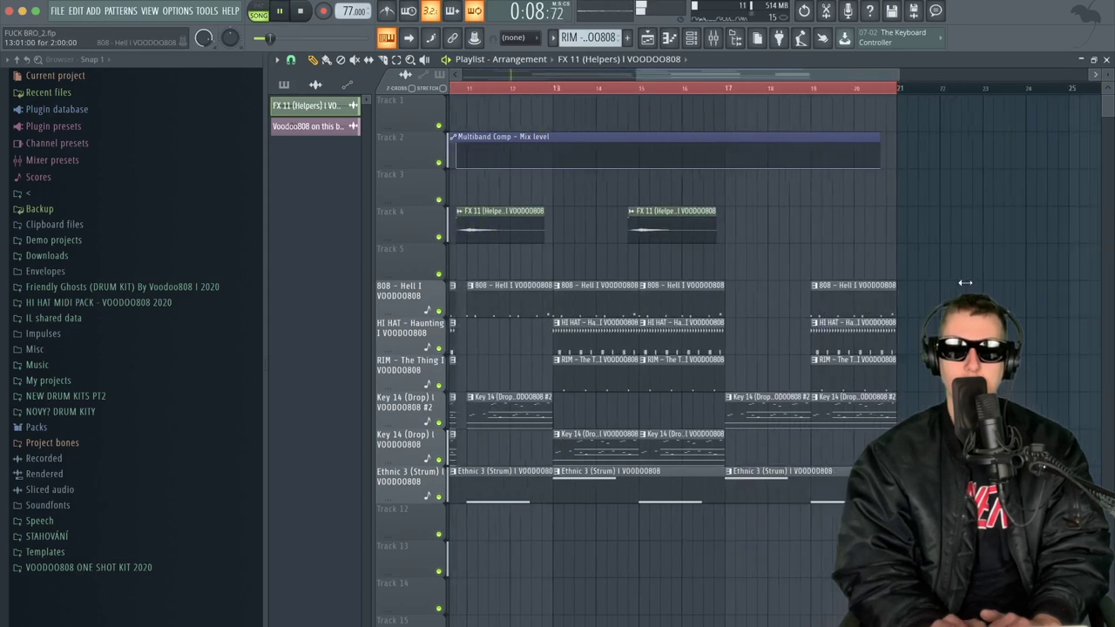
right_click(647, 223)
drag(634, 76, 129, 281)
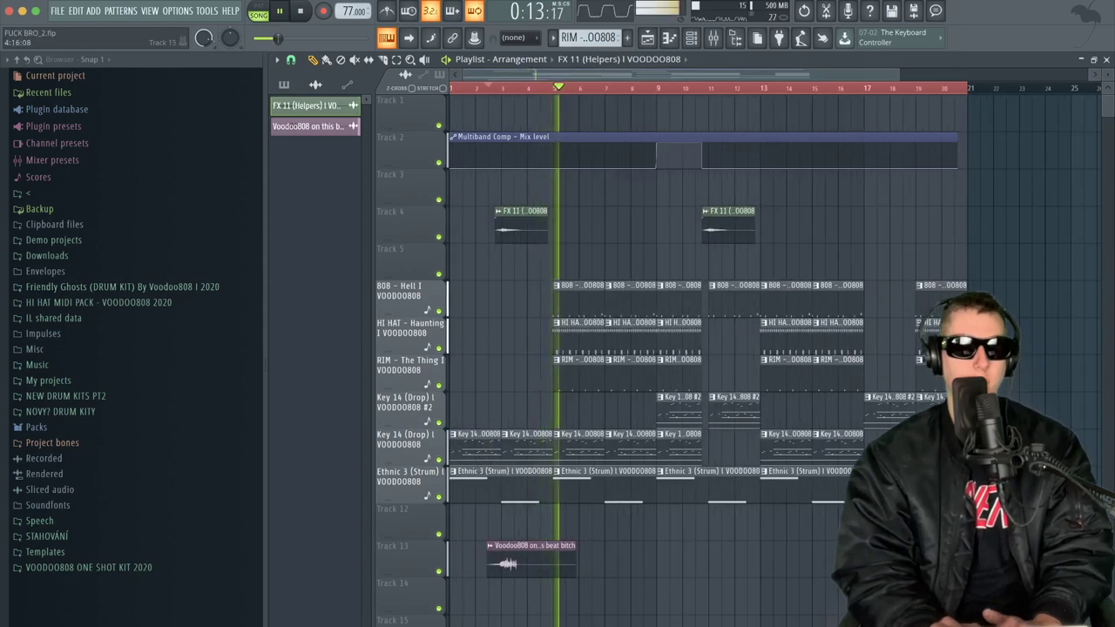
- Place a second producer tag clip on Track 13 at beat 3 of bar 16
click(521, 563)
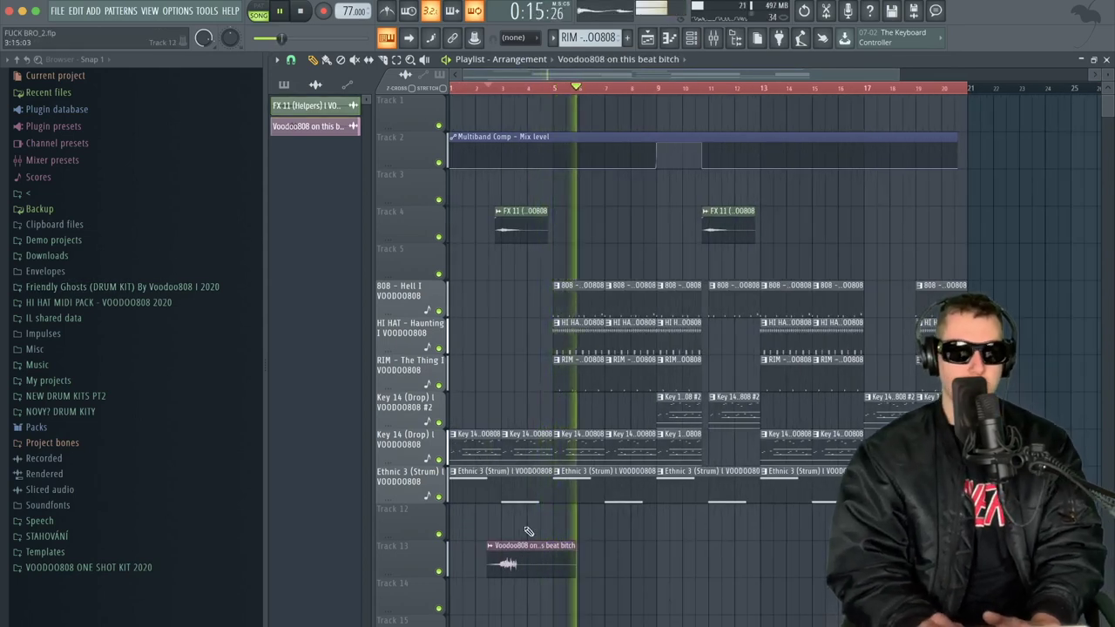
scroll(480, 534, up, 2)
scroll(528, 531, up, 1)
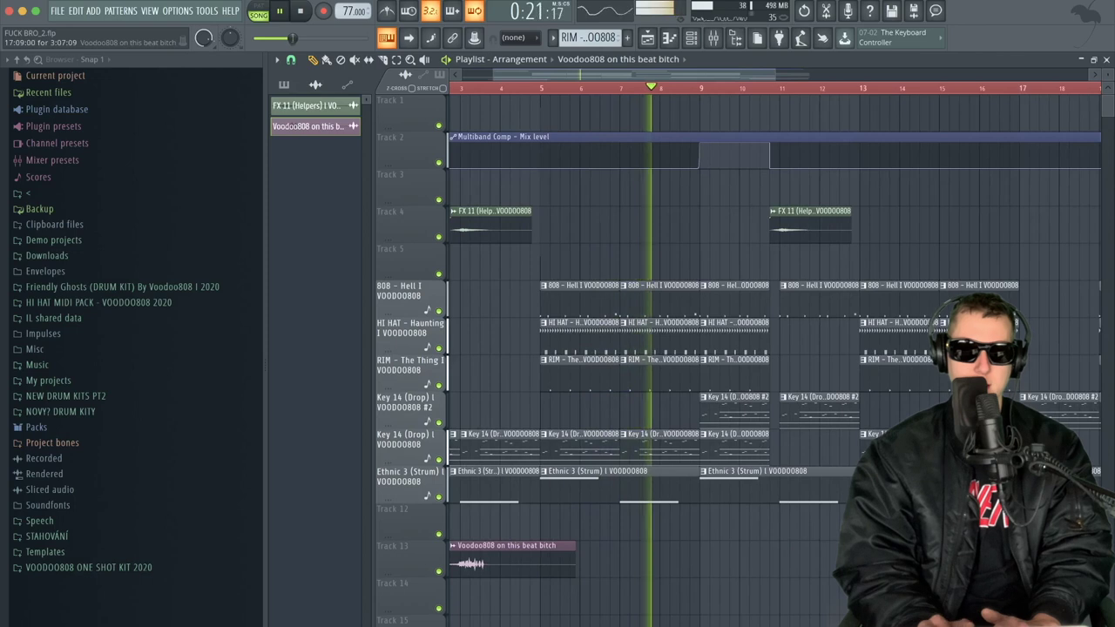
scroll(1001, 566, up, 1)
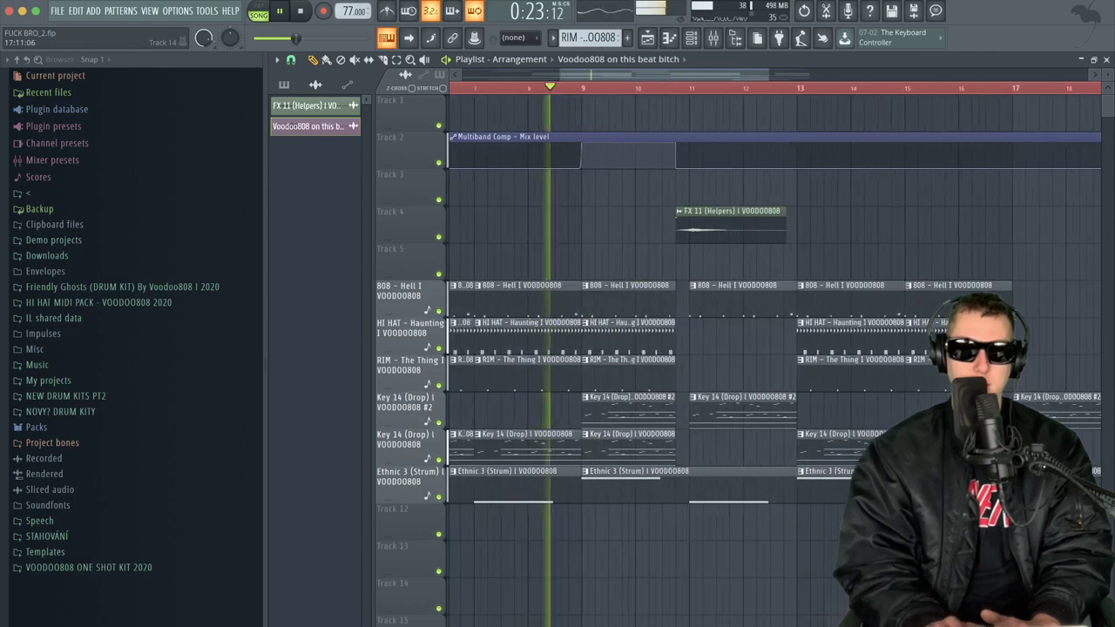
scroll(940, 584, right, 3)
scroll(870, 593, up, 1)
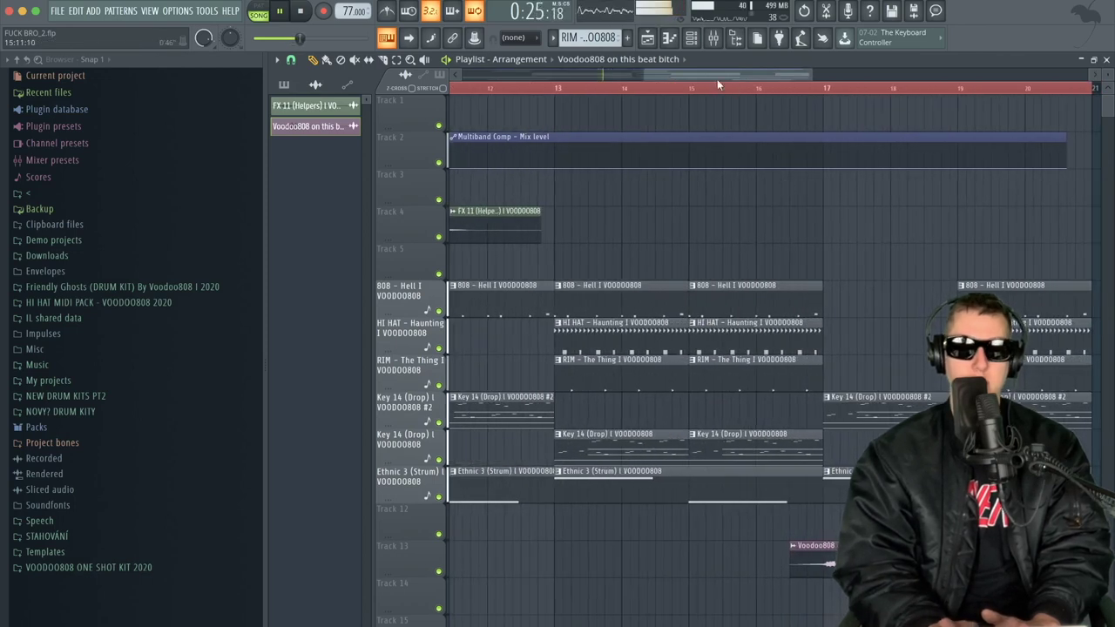
drag(643, 69, 293, 174)
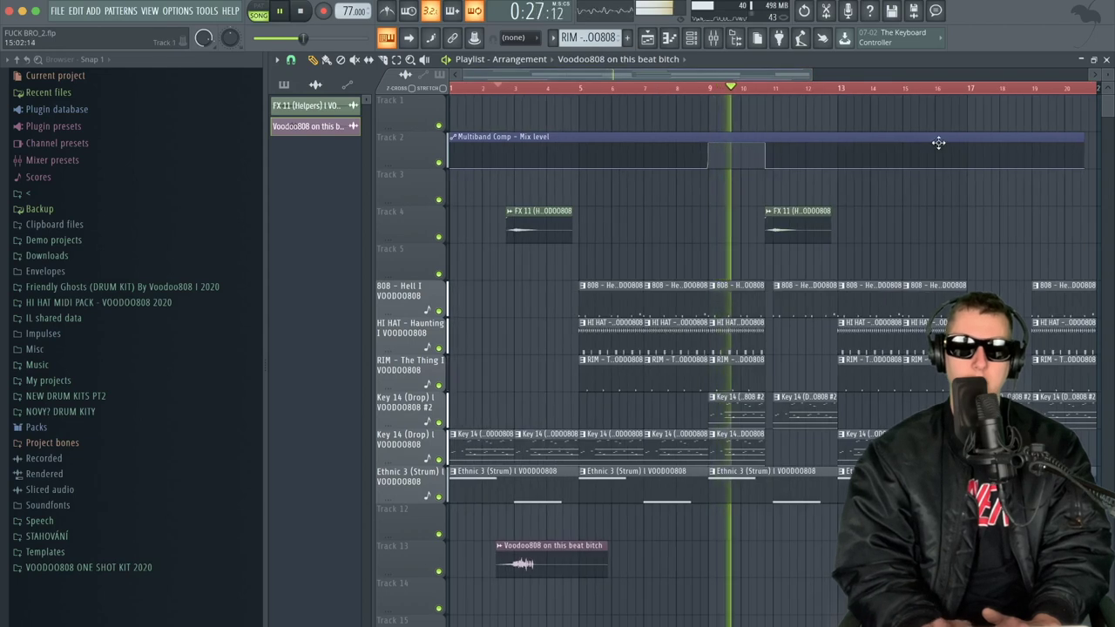
- Move the second producer tag clip on Track 13 to beat 3 of bar 12 and audition it
scroll(938, 141, down, 2)
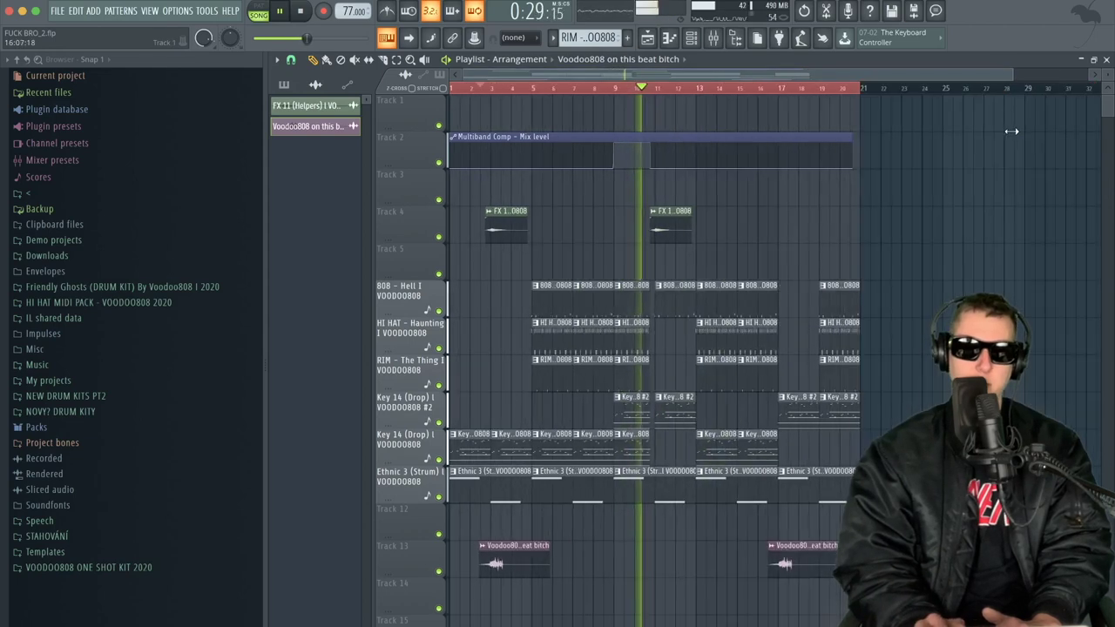
scroll(938, 141, up, 1)
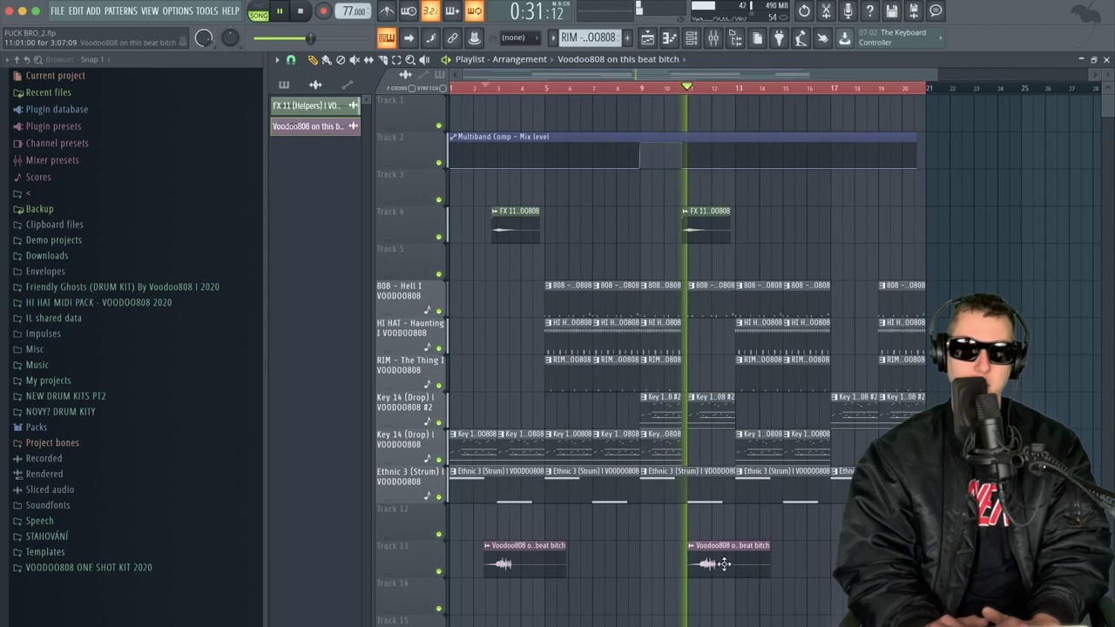
drag(774, 567, 760, 567)
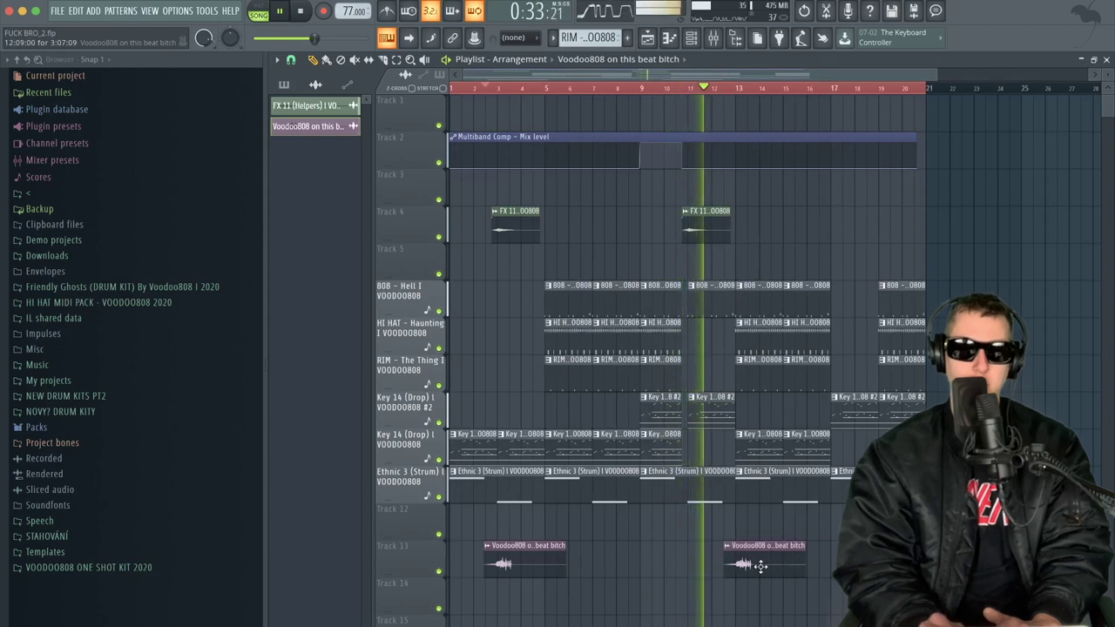
scroll(760, 567, up, 2)
scroll(762, 562, up, 1)
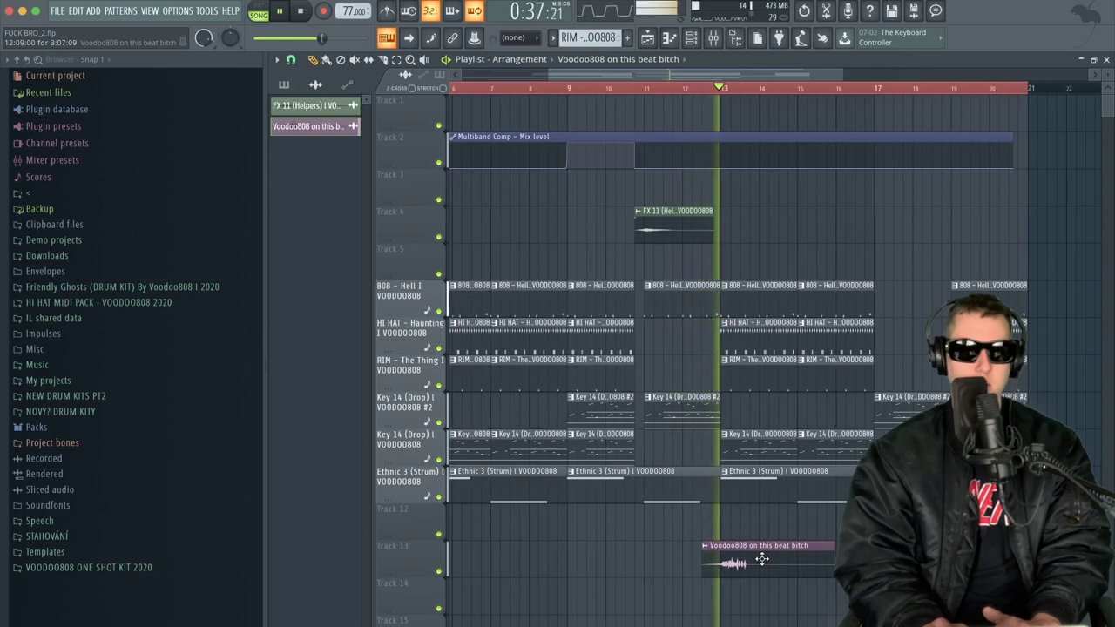
scroll(762, 558, down, 3)
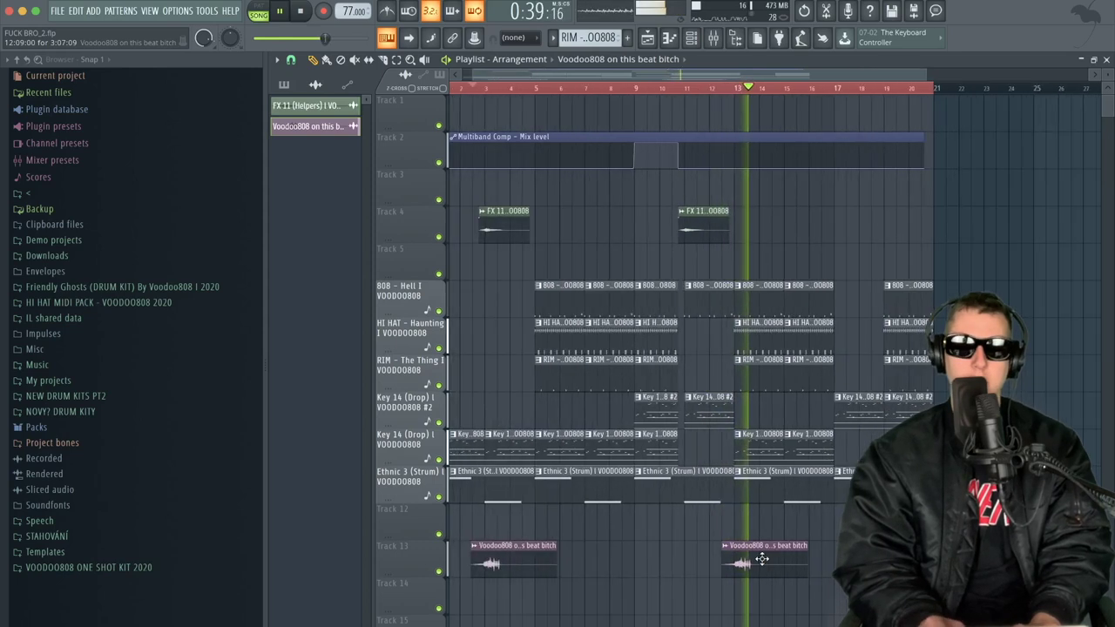
scroll(762, 559, down, 1)
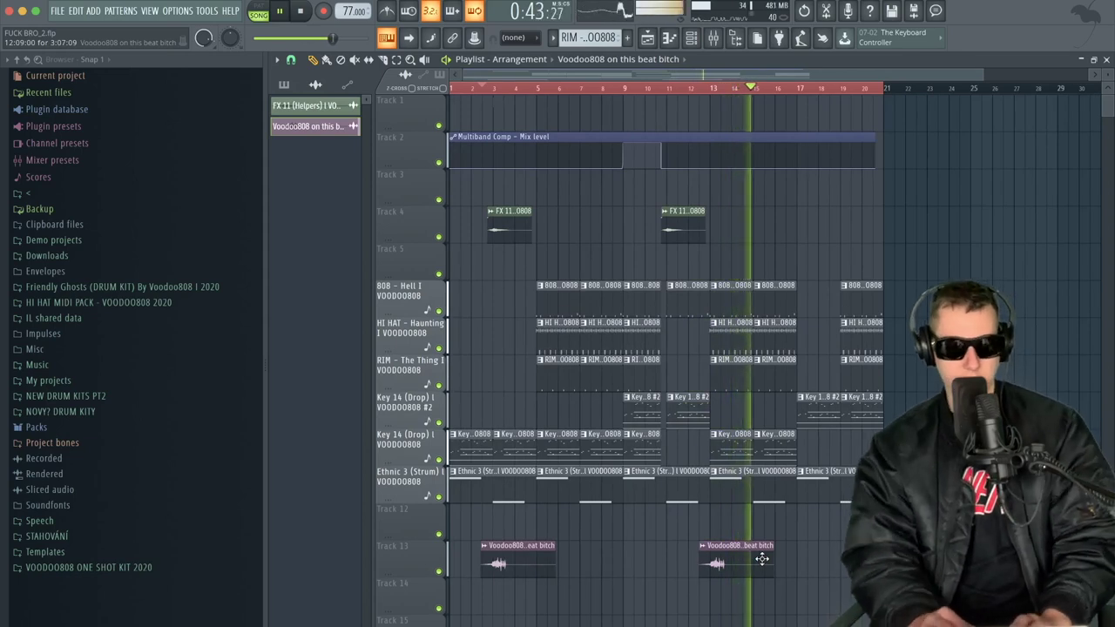
- Cancel the quit confirmation and save the project under its current file name
key(super+q)
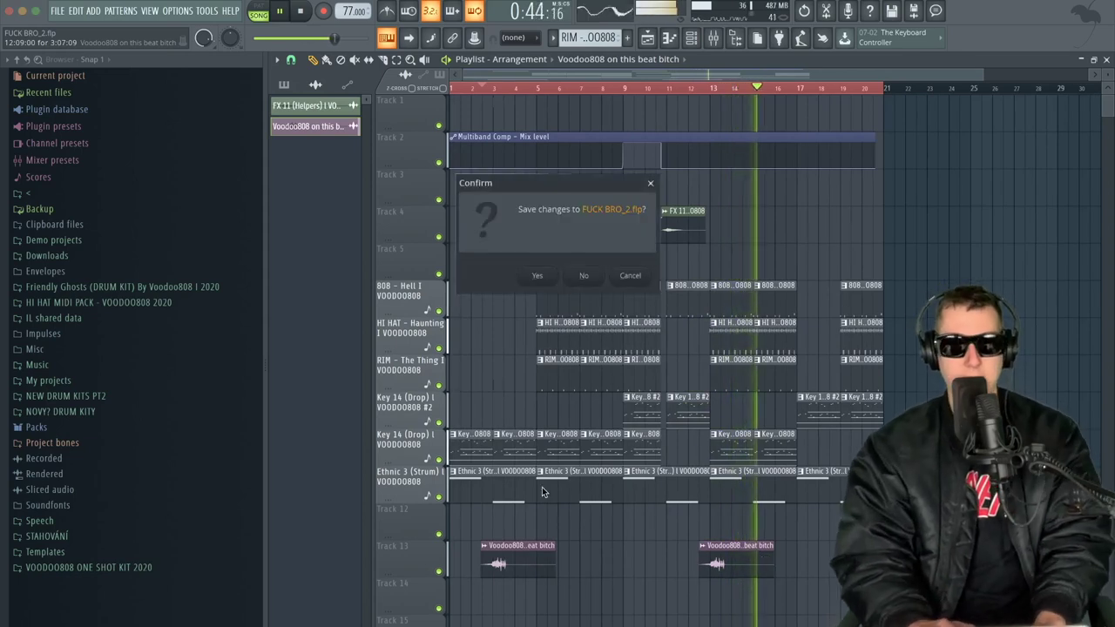
click(633, 276)
click(57, 11)
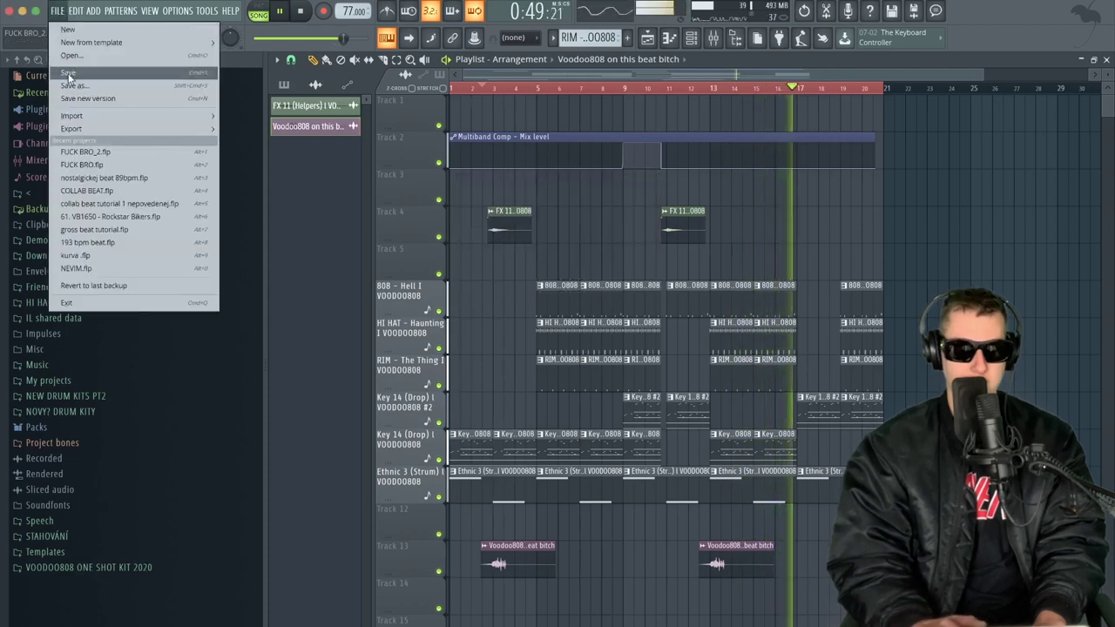
click(70, 73)
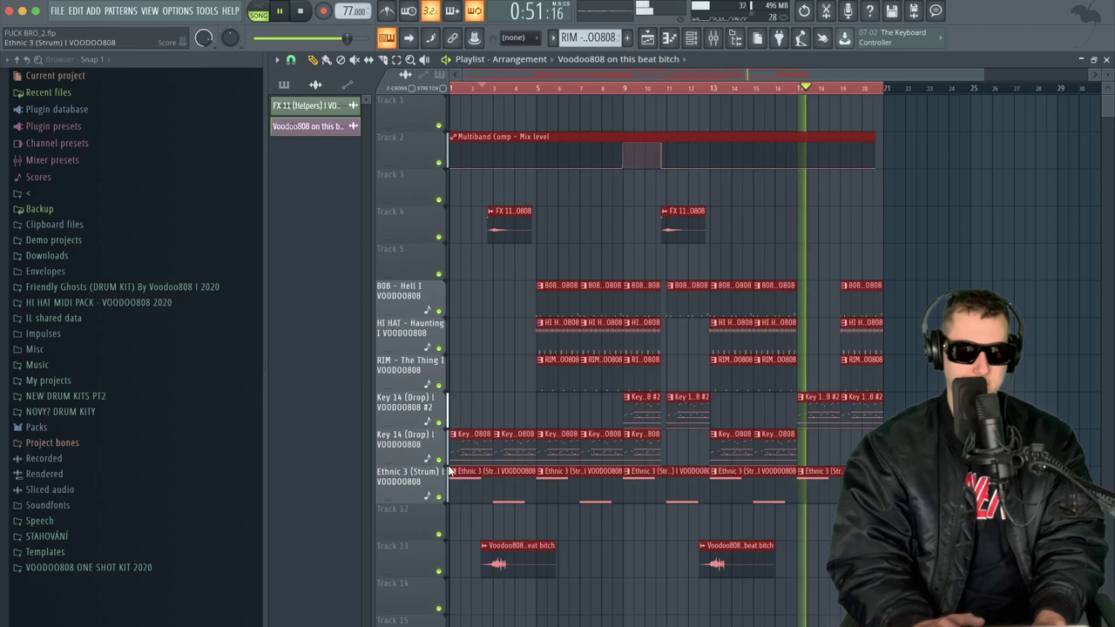
- Duplicate the whole selected arrangement so the copy starts at bar 21, and review the doubled beat
key(ctrl+b)
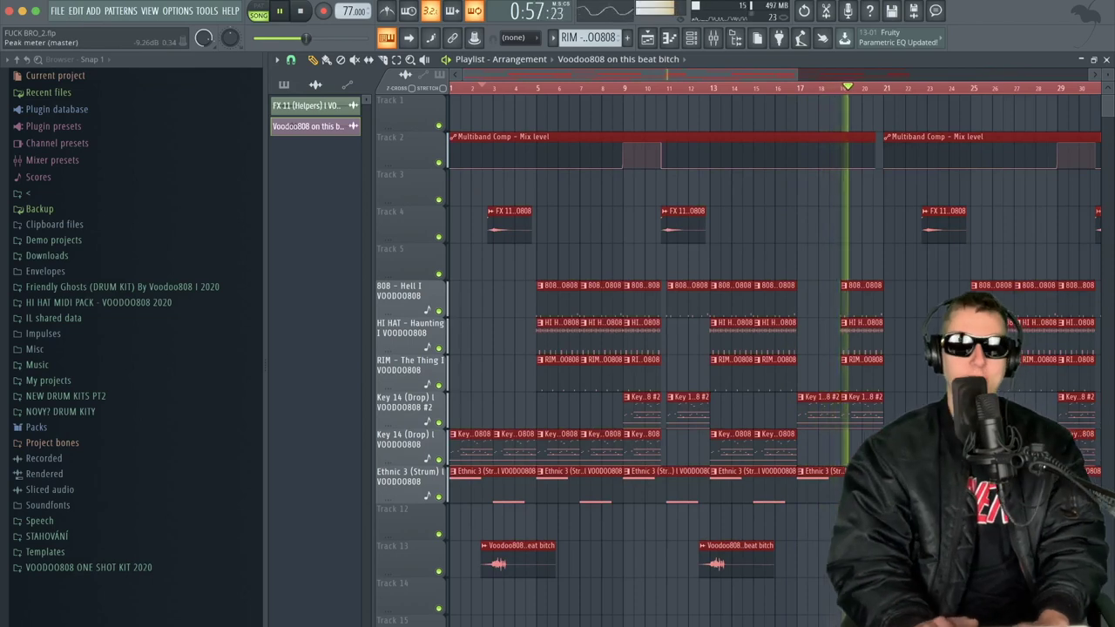
drag(797, 73, 928, 89)
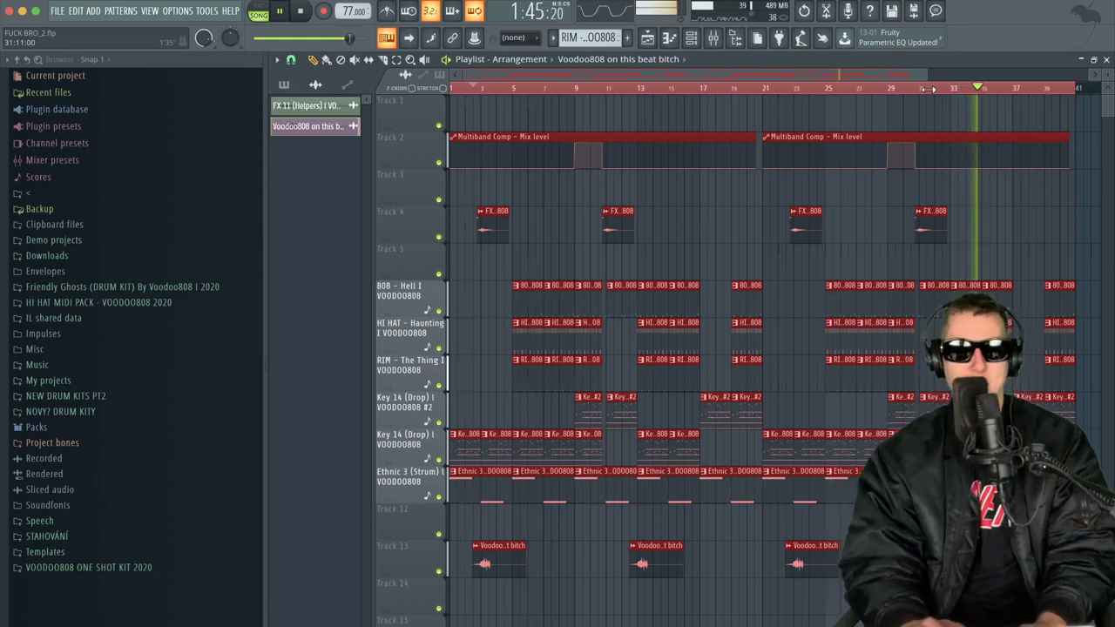
scroll(1077, 145, down, 1)
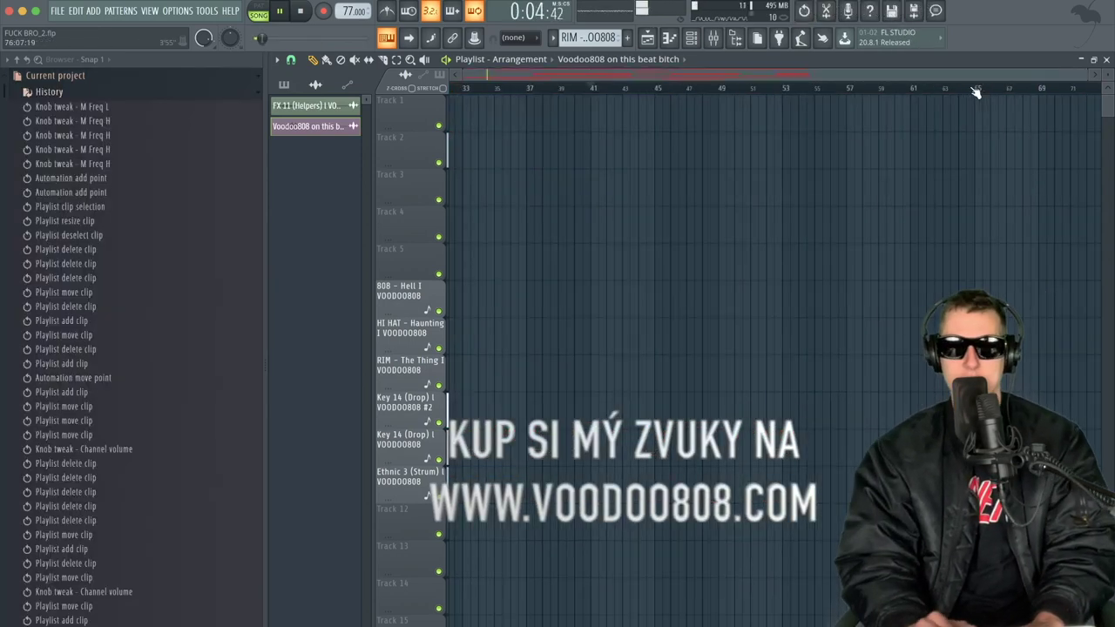
click(924, 74)
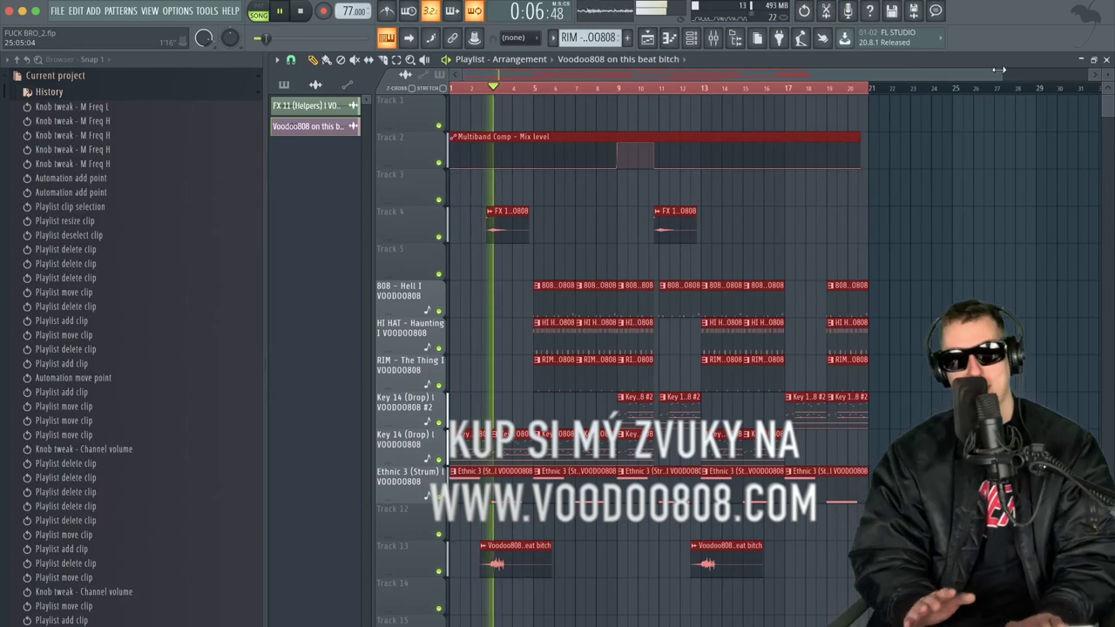